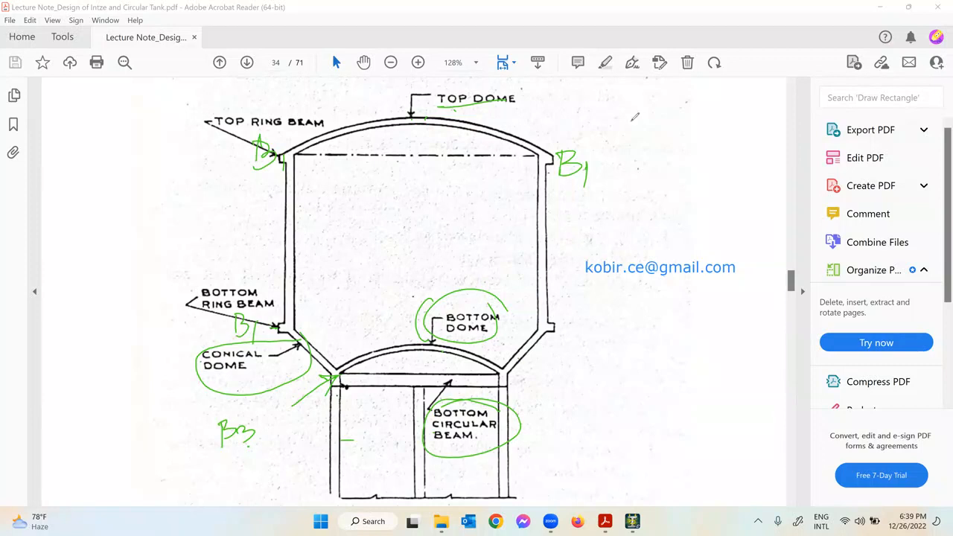
# Step: Clear the green pen markings from the labelled tank diagram in Fig. 34.1 and bring its caption into view
pyautogui.moveTo(551, 450)
pyautogui.mouseDown()
pyautogui.moveTo(504, 463)
pyautogui.moveTo(519, 467)
pyautogui.mouseUp()
pyautogui.press('Delete')
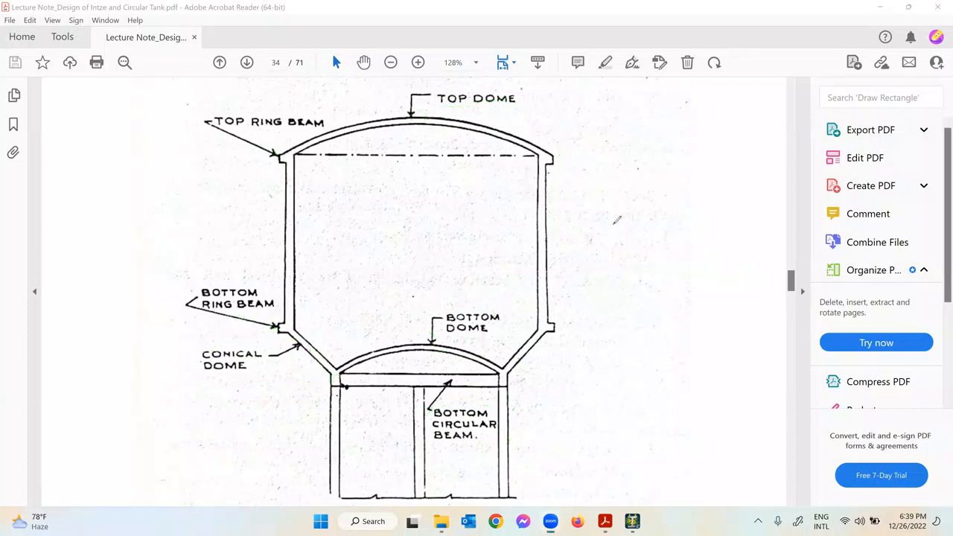
pyautogui.scroll(-3, 565, 350)
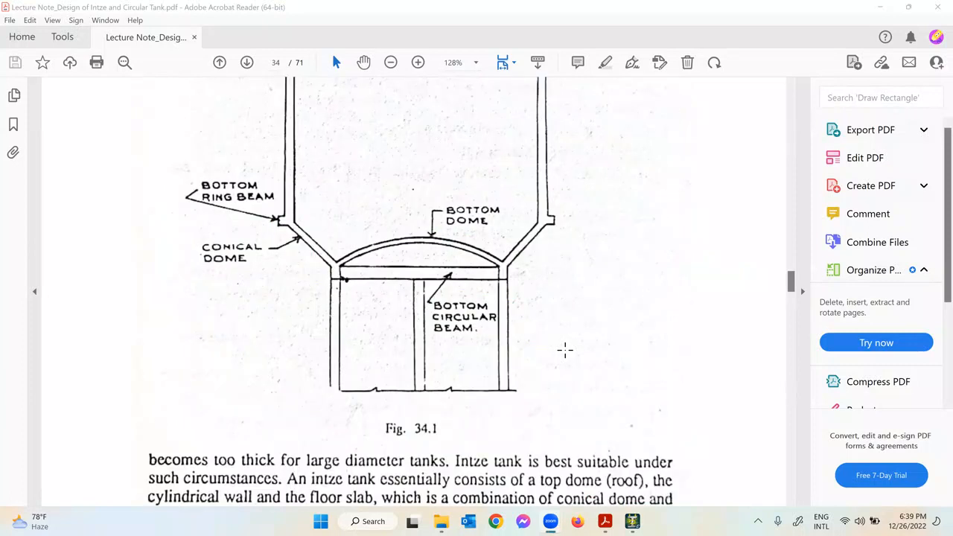
pyautogui.scroll(-1, 573, 340)
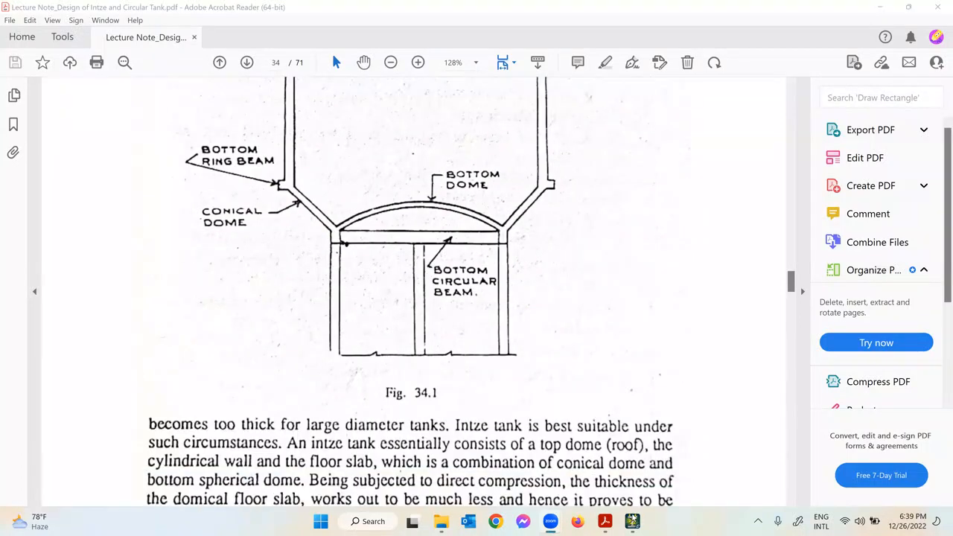
# Step: Switch to STAAD.Pro and inspect the Intze tank's staging columns, highlighting a front brace beam at the lowest level
pyautogui.click(633, 521)
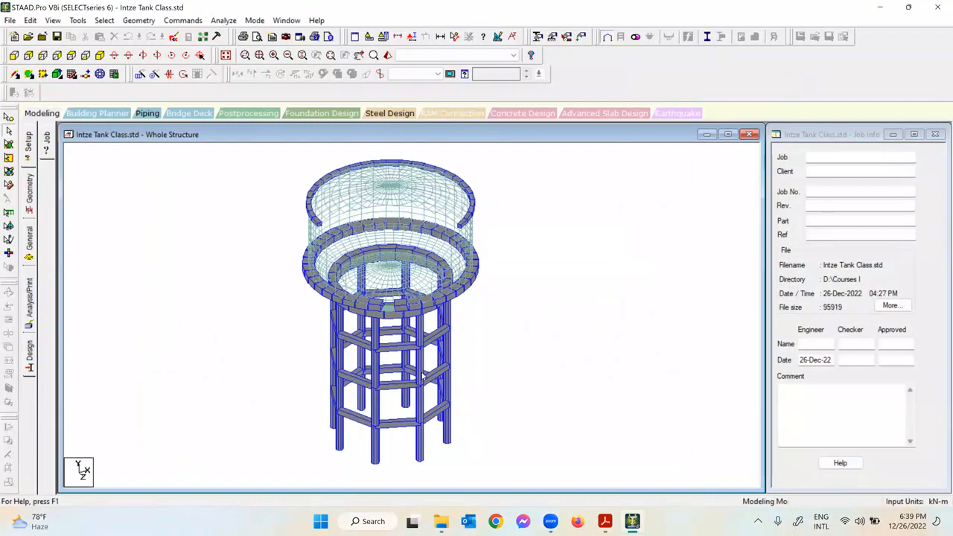
pyautogui.scroll(2, 437, 413)
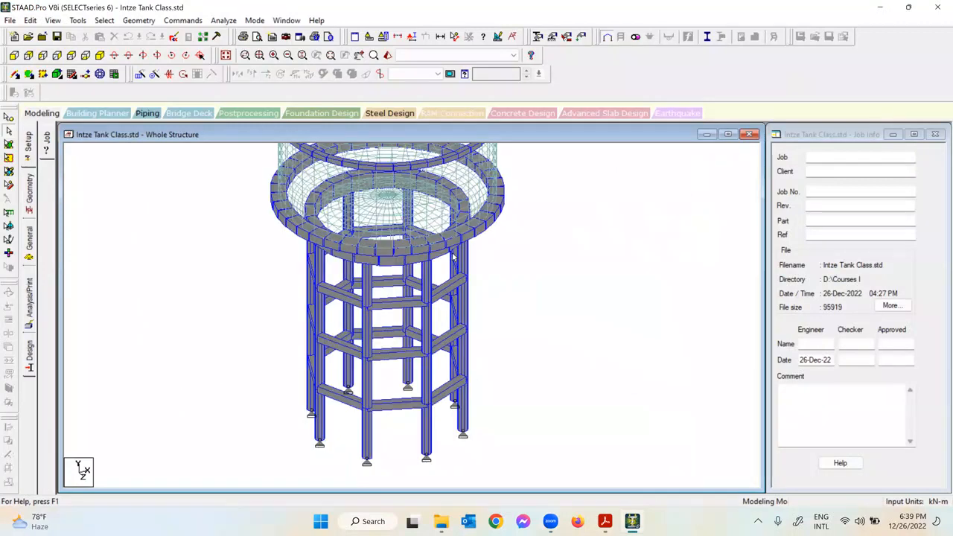
pyautogui.scroll(2, 458, 316)
pyautogui.scroll(3, 440, 251)
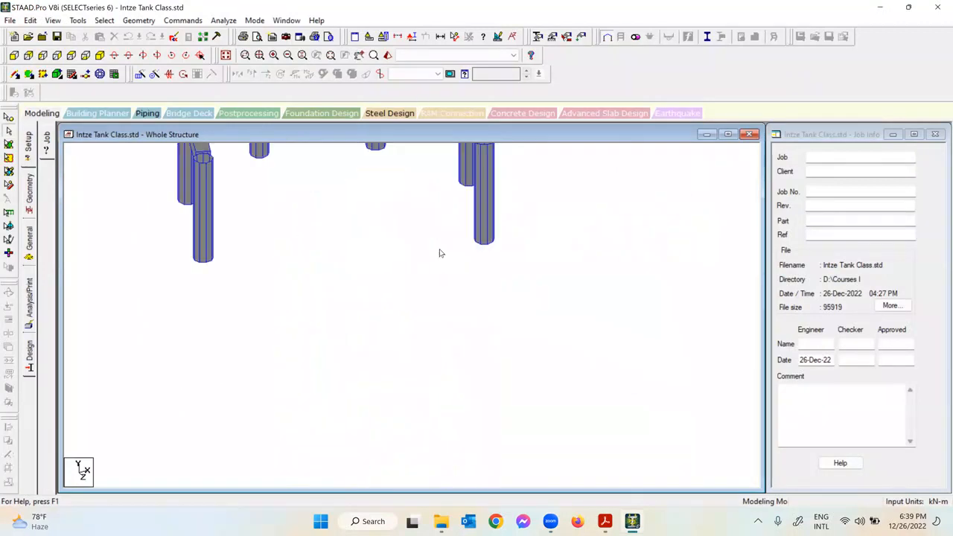
pyautogui.scroll(-2, 451, 265)
pyautogui.moveTo(403, 384); pyautogui.dragTo(380, 515, button='middle')
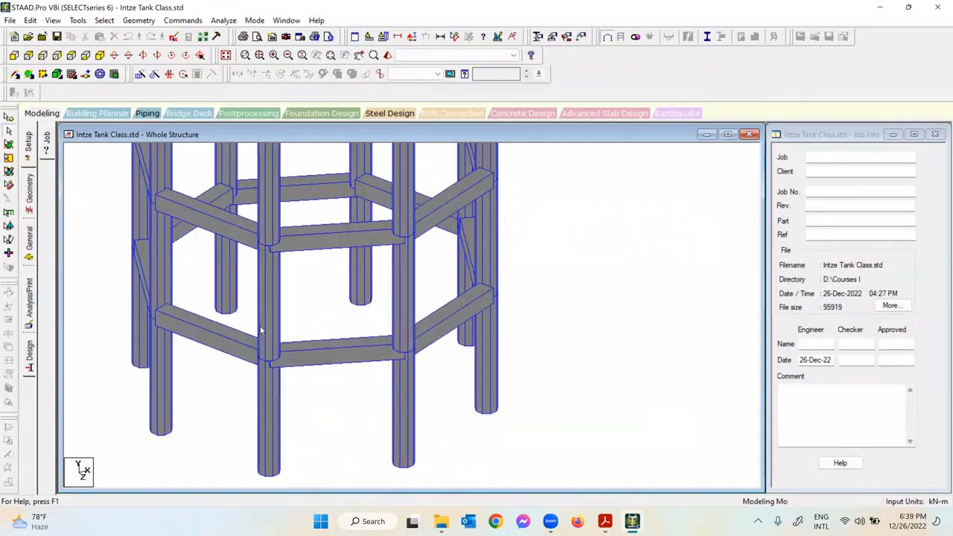
pyautogui.click(340, 355)
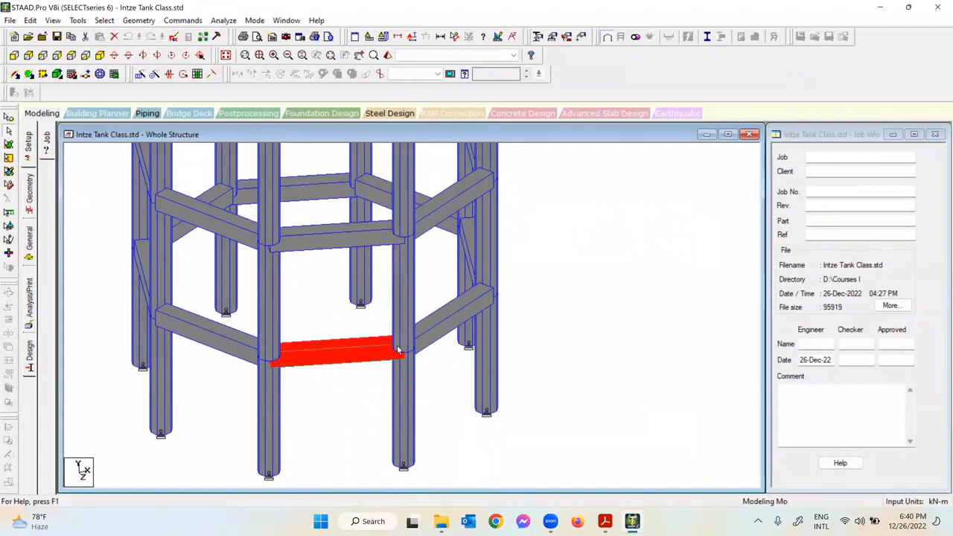
# Step: Examine the Intze tank model's upper bracing, bottom circular beam, ring beams and dome mesh
pyautogui.scroll(-2, 441, 370)
pyautogui.moveTo(583, 228); pyautogui.dragTo(523, 459, button='middle')
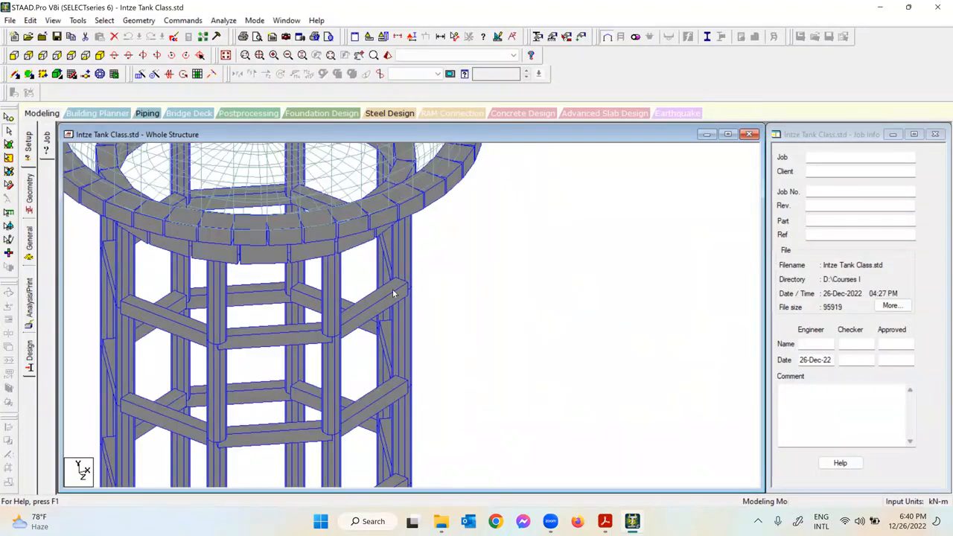
pyautogui.scroll(-2, 544, 295)
pyautogui.moveTo(554, 268); pyautogui.dragTo(645, 280, button='middle')
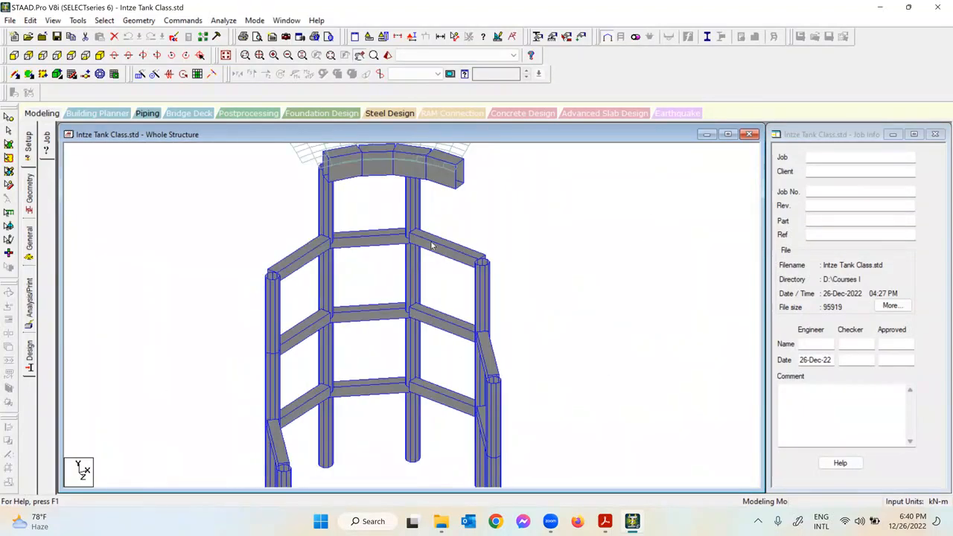
pyautogui.moveTo(447, 270); pyautogui.dragTo(441, 286, button='middle')
pyautogui.scroll(1, 442, 287)
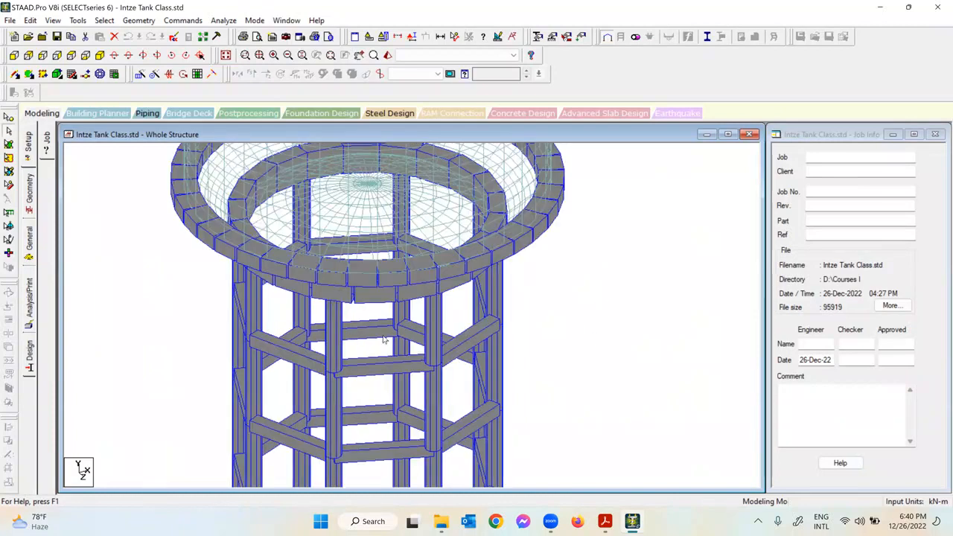
pyautogui.moveTo(587, 228); pyautogui.dragTo(452, 261, button='middle')
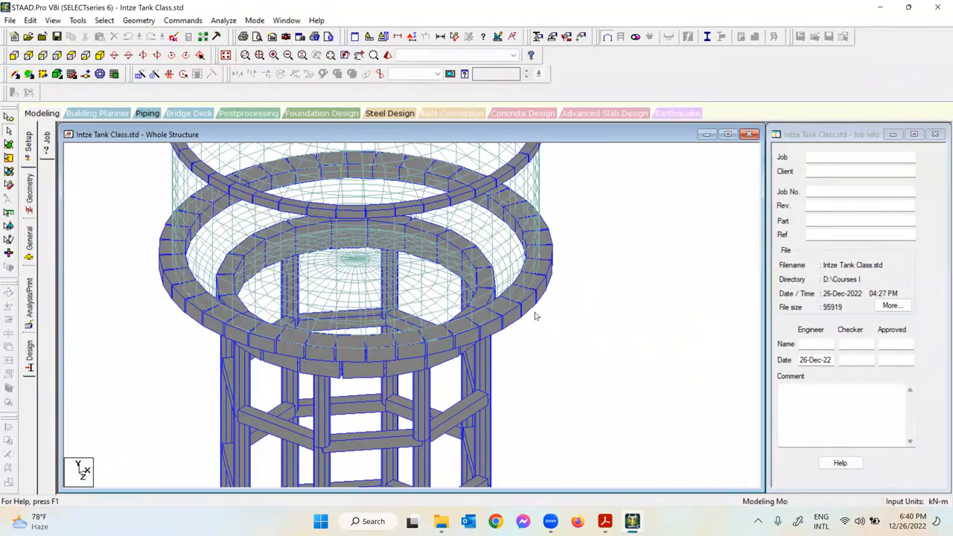
pyautogui.moveTo(589, 255); pyautogui.dragTo(577, 326, button='middle')
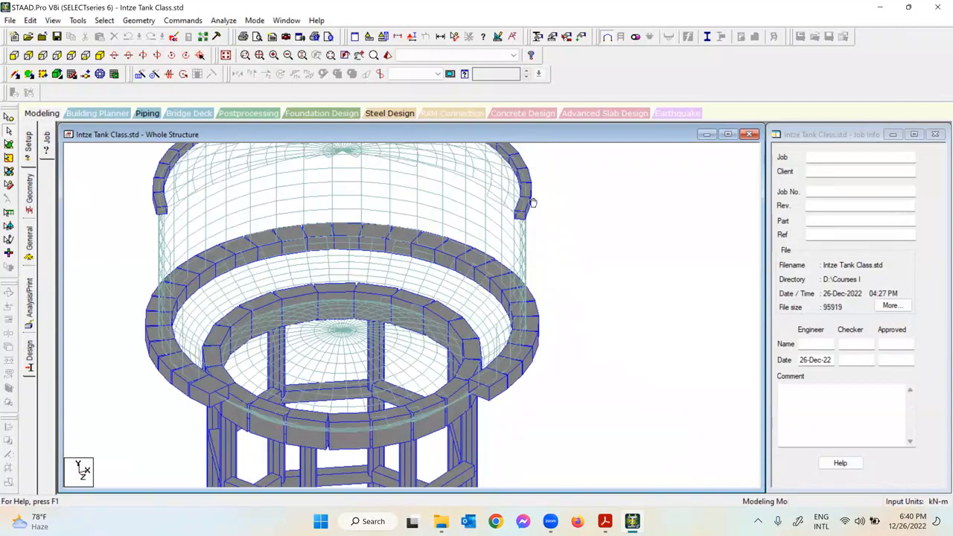
# Step: Open the 3D rendered view and examine the tank shell, ring beams, conical underside and column bases from several angles
pyautogui.click(389, 57)
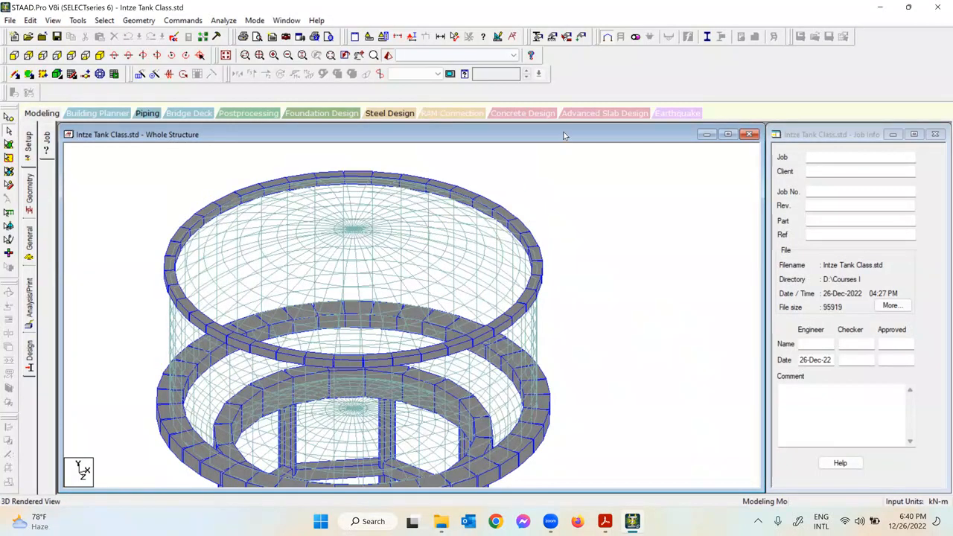
pyautogui.scroll(3, 504, 280)
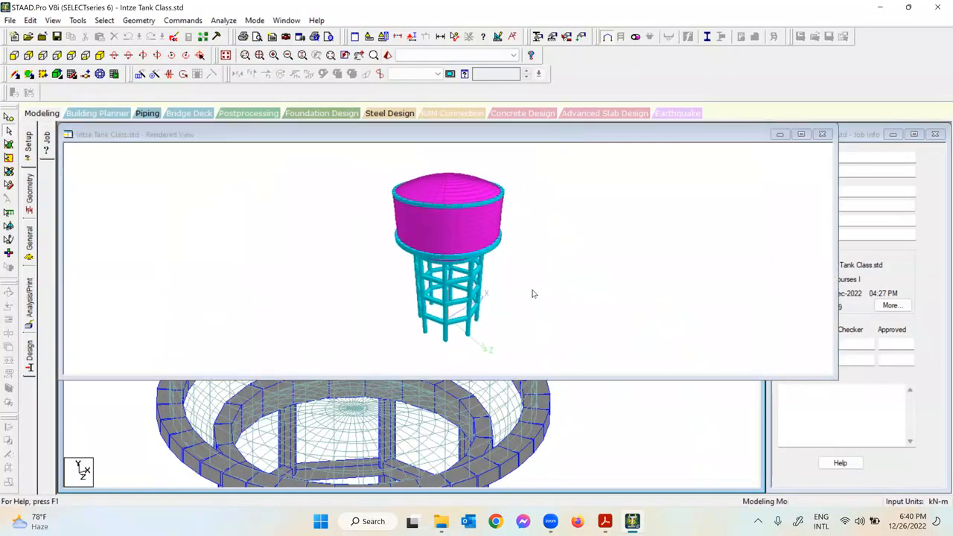
pyautogui.moveTo(566, 255)
pyautogui.mouseDown()
pyautogui.moveTo(570, 288)
pyautogui.moveTo(511, 304)
pyautogui.moveTo(453, 283)
pyautogui.moveTo(434, 248)
pyautogui.moveTo(493, 272)
pyautogui.moveTo(459, 208)
pyautogui.mouseUp()
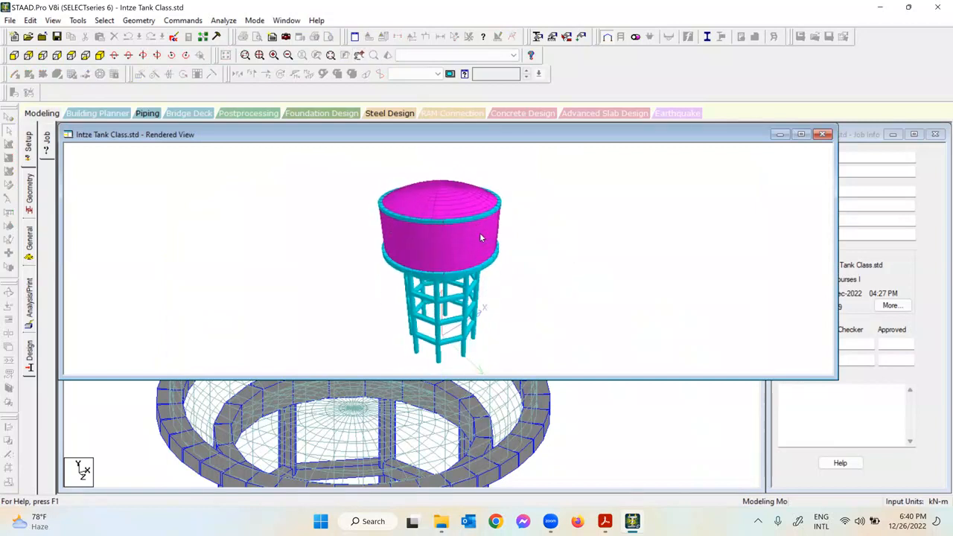
pyautogui.moveTo(486, 268)
pyautogui.mouseDown()
pyautogui.moveTo(468, 277)
pyautogui.moveTo(481, 286)
pyautogui.moveTo(457, 325)
pyautogui.moveTo(494, 227)
pyautogui.mouseUp()
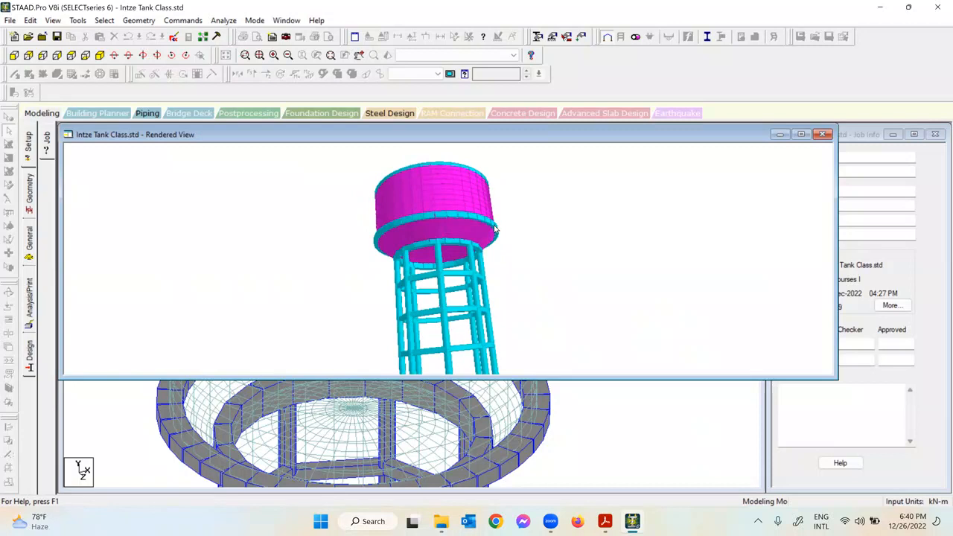
pyautogui.moveTo(495, 222)
pyautogui.mouseDown()
pyautogui.moveTo(490, 245)
pyautogui.moveTo(488, 227)
pyautogui.mouseUp()
pyautogui.moveTo(450, 256)
pyautogui.mouseDown()
pyautogui.moveTo(457, 265)
pyautogui.moveTo(438, 248)
pyautogui.moveTo(425, 258)
pyautogui.moveTo(462, 232)
pyautogui.moveTo(459, 259)
pyautogui.moveTo(460, 244)
pyautogui.mouseUp()
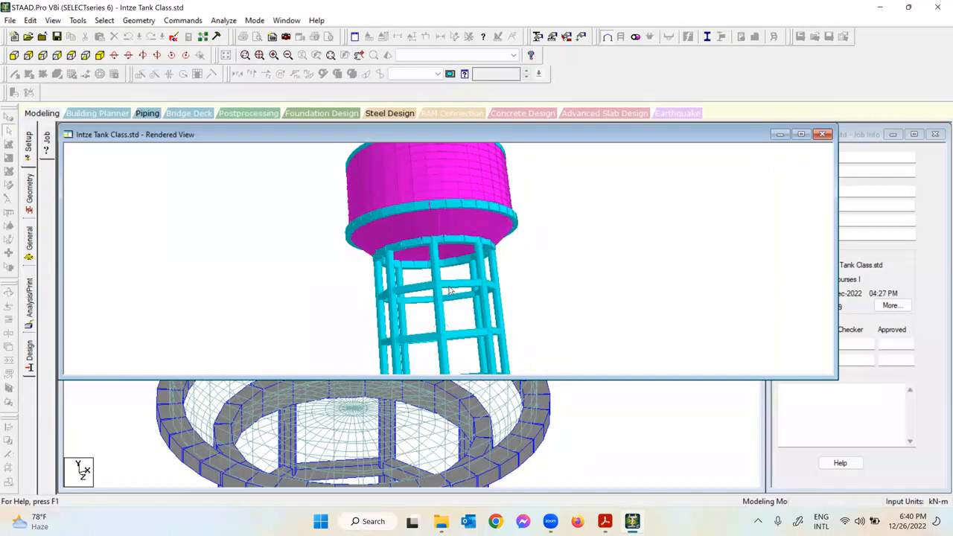
pyautogui.moveTo(459, 319); pyautogui.dragTo(455, 298)
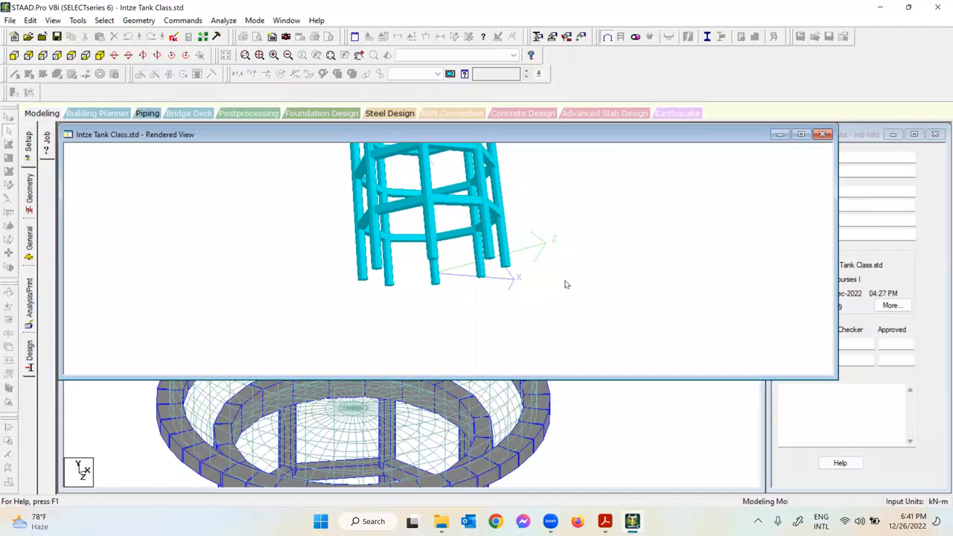
pyautogui.moveTo(526, 244); pyautogui.dragTo(617, 190)
pyautogui.moveTo(601, 249); pyautogui.dragTo(392, 219, button='middle')
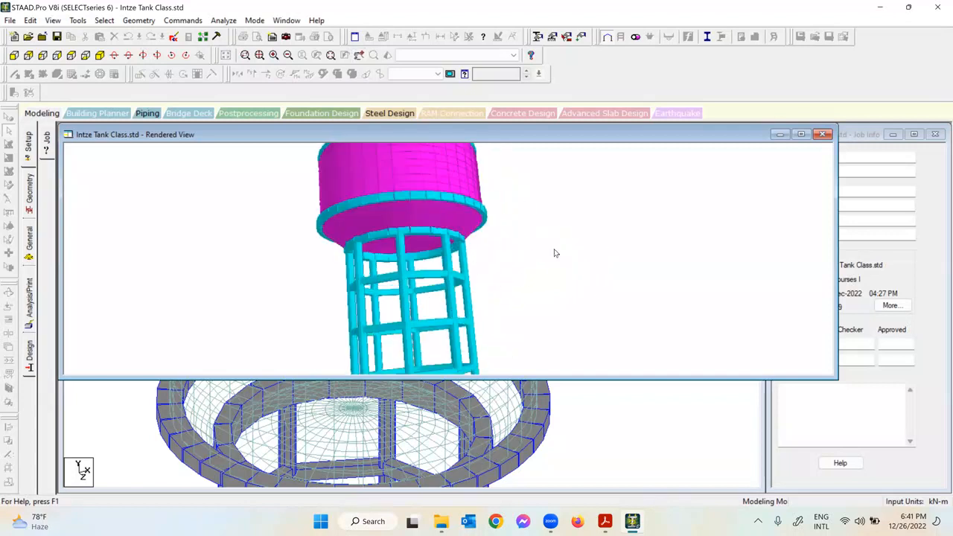
# Step: Close the rendered view and exit STAAD.Pro to return to the lecture note PDF
pyautogui.click(823, 135)
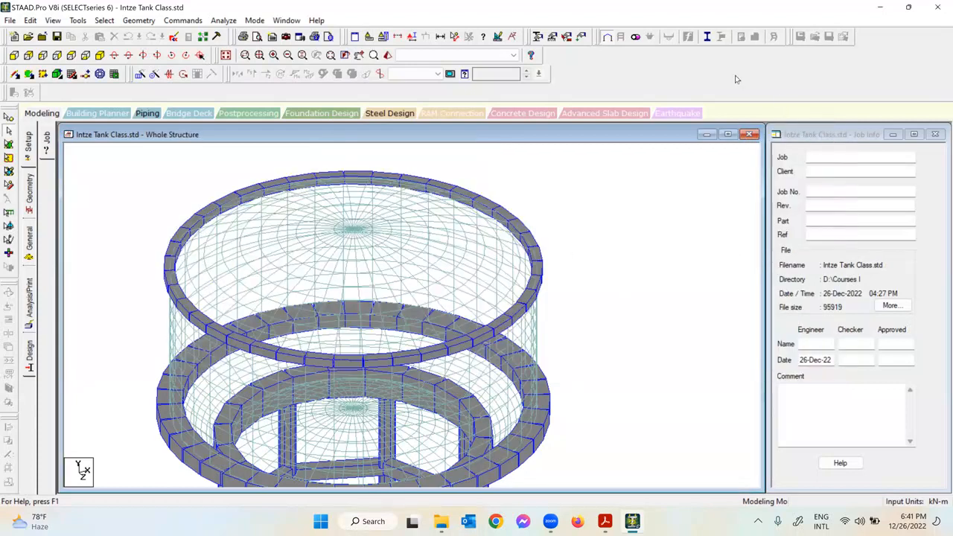
pyautogui.click(938, 5)
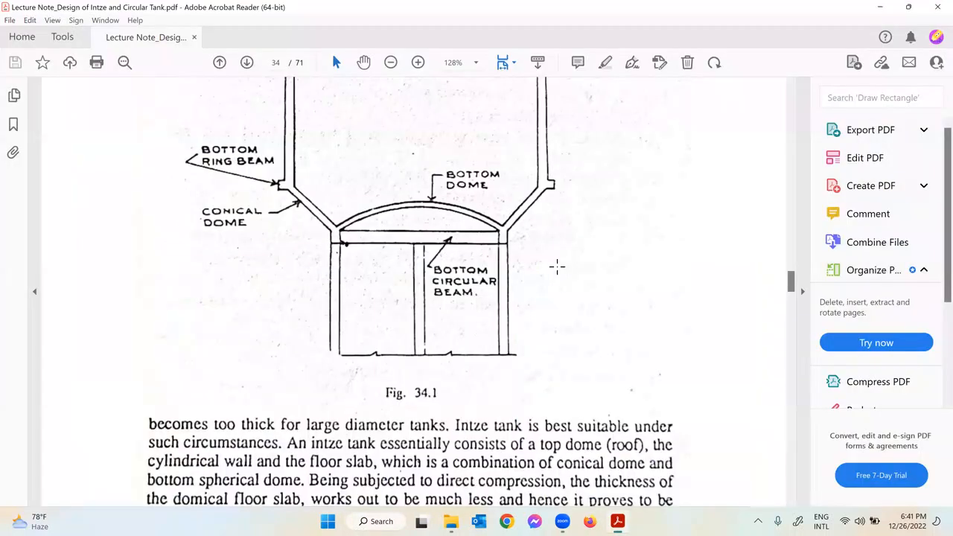
# Step: Outline the cylindrical part of the tank in Fig. 34.2 on page 35 and draw an arrow to the conical portion
pyautogui.scroll(-5, 556, 266)
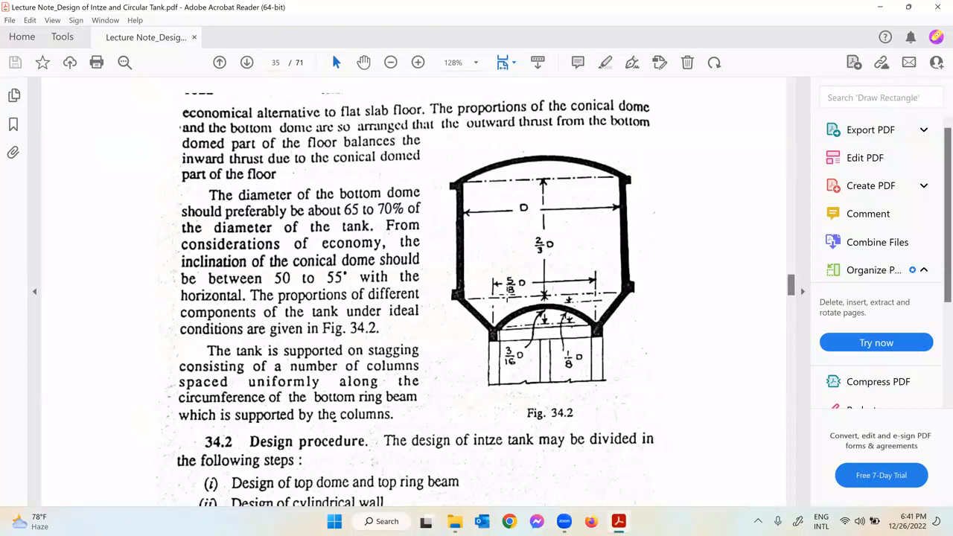
pyautogui.scroll(2, 556, 307)
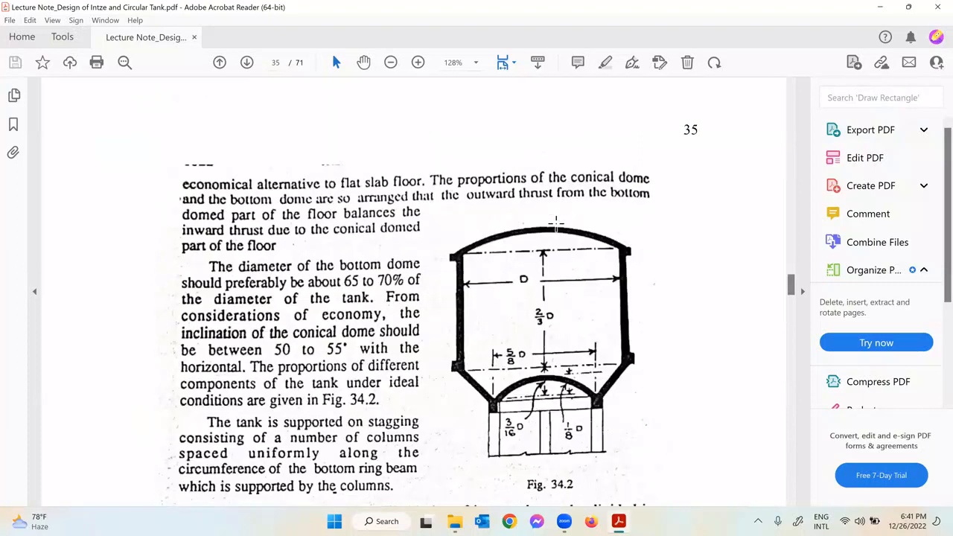
pyautogui.scroll(-2, 536, 247)
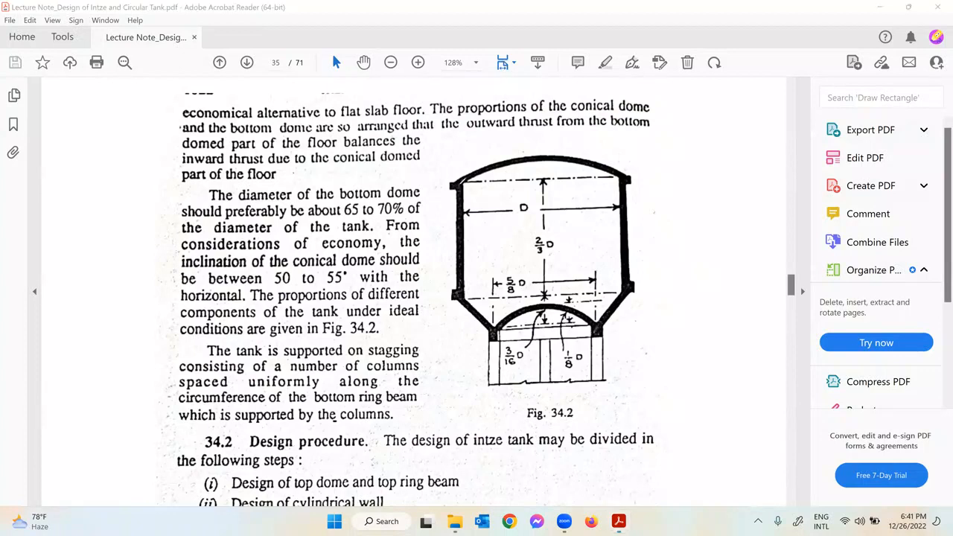
pyautogui.moveTo(460, 185)
pyautogui.mouseDown()
pyautogui.moveTo(614, 177)
pyautogui.moveTo(628, 286)
pyautogui.mouseUp()
pyautogui.moveTo(460, 186); pyautogui.dragTo(463, 297)
pyautogui.moveTo(465, 298)
pyautogui.mouseDown()
pyautogui.moveTo(626, 289)
pyautogui.moveTo(653, 328)
pyautogui.mouseUp()
pyautogui.moveTo(607, 298); pyautogui.dragTo(601, 312)
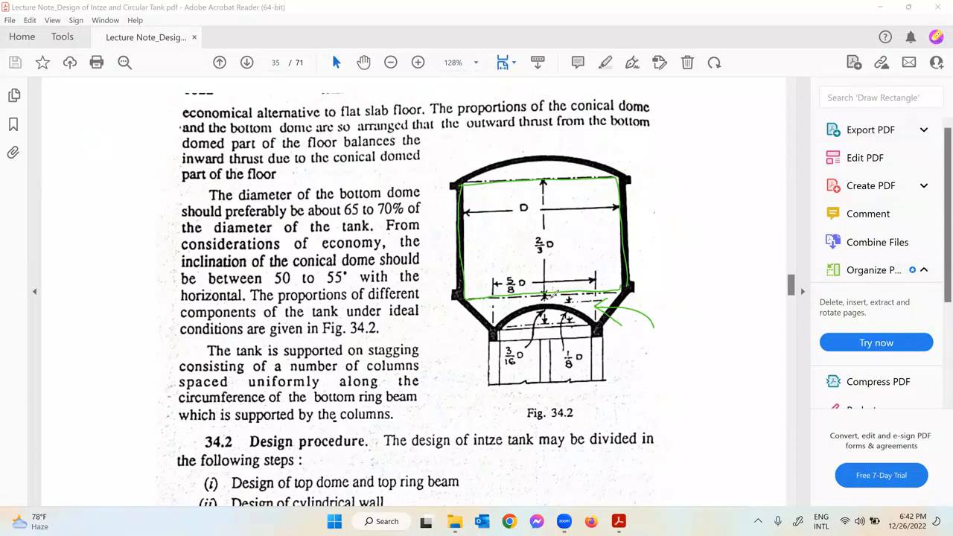
# Step: Write the volume 4000 m³ beside Fig. 34.2 and mark the cylinder's outline, height h and diameter D
pyautogui.moveTo(660, 249)
pyautogui.mouseDown()
pyautogui.moveTo(663, 267)
pyautogui.moveTo(677, 262)
pyautogui.moveTo(669, 284)
pyautogui.mouseUp()
pyautogui.moveTo(686, 250)
pyautogui.mouseDown()
pyautogui.moveTo(684, 260)
pyautogui.moveTo(742, 246)
pyautogui.moveTo(758, 229)
pyautogui.moveTo(774, 237)
pyautogui.mouseUp()
pyautogui.moveTo(463, 182)
pyautogui.mouseDown()
pyautogui.moveTo(460, 251)
pyautogui.moveTo(565, 298)
pyautogui.moveTo(622, 227)
pyautogui.moveTo(463, 185)
pyautogui.mouseUp()
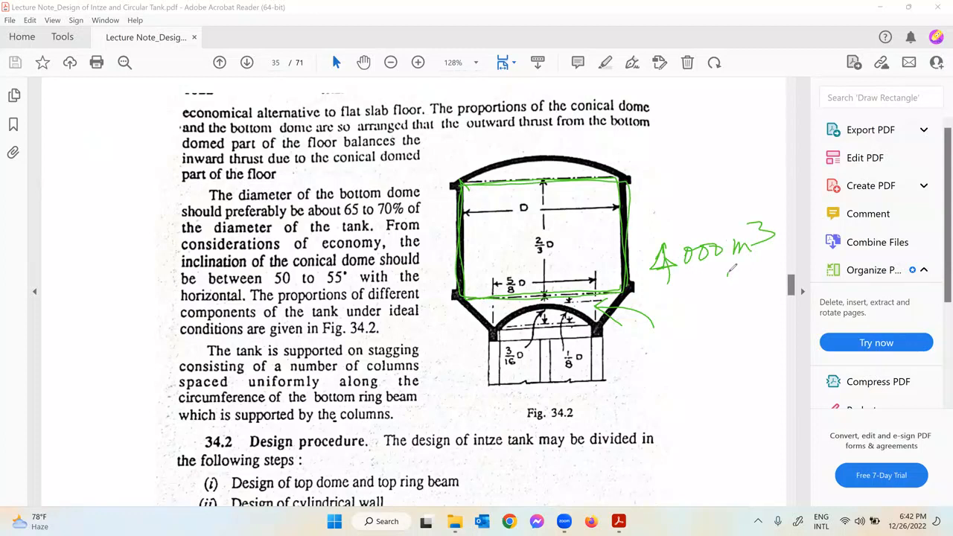
pyautogui.moveTo(637, 212); pyautogui.dragTo(647, 232)
pyautogui.moveTo(542, 200)
pyautogui.mouseDown()
pyautogui.moveTo(515, 216)
pyautogui.moveTo(504, 211)
pyautogui.mouseUp()
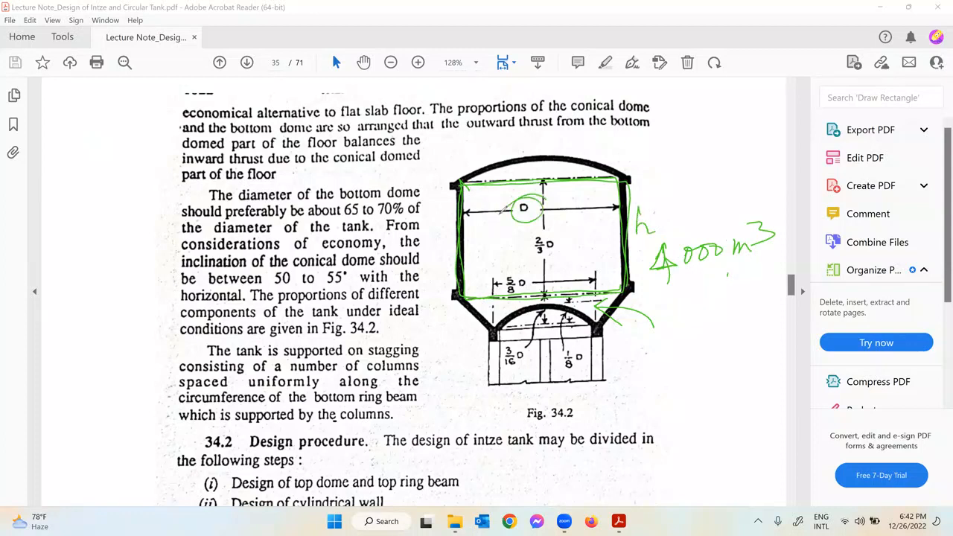
# Step: Write the volume equation πR²h = 4000 beside Fig. 34.2 and circle the D and 2/3 D dimensions
pyautogui.moveTo(649, 364); pyautogui.dragTo(667, 356)
pyautogui.moveTo(672, 343)
pyautogui.mouseDown()
pyautogui.moveTo(707, 320)
pyautogui.moveTo(726, 337)
pyautogui.moveTo(734, 323)
pyautogui.moveTo(757, 340)
pyautogui.moveTo(776, 290)
pyautogui.moveTo(707, 339)
pyautogui.moveTo(719, 369)
pyautogui.moveTo(721, 331)
pyautogui.moveTo(682, 349)
pyautogui.moveTo(679, 385)
pyautogui.moveTo(692, 358)
pyautogui.mouseUp()
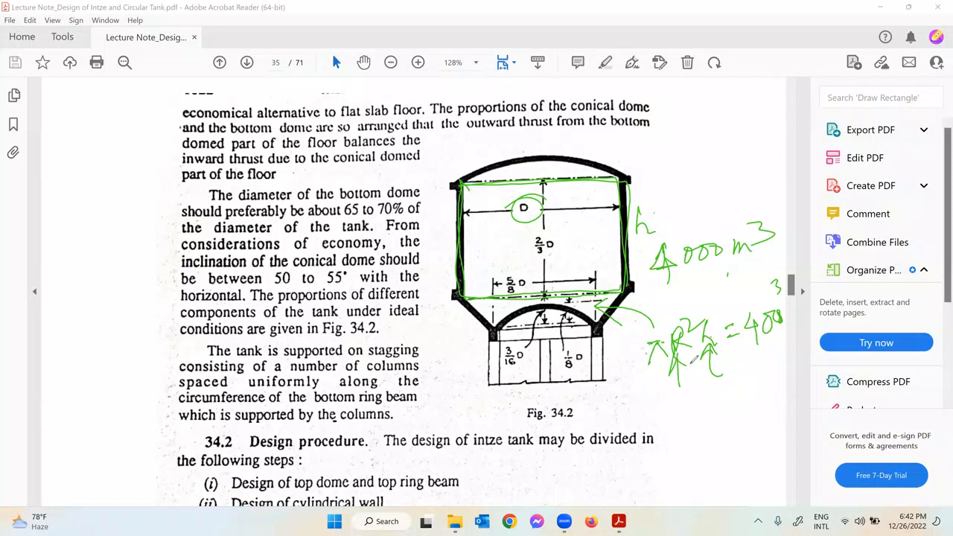
pyautogui.moveTo(555, 235)
pyautogui.mouseDown()
pyautogui.moveTo(533, 257)
pyautogui.moveTo(557, 234)
pyautogui.mouseUp()
pyautogui.moveTo(539, 198)
pyautogui.mouseDown()
pyautogui.moveTo(525, 204)
pyautogui.moveTo(537, 200)
pyautogui.mouseUp()
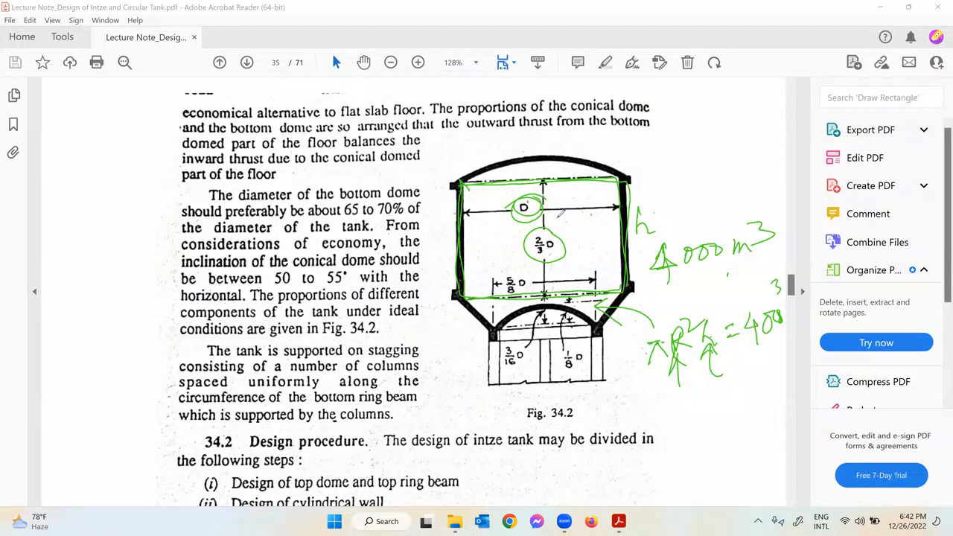
pyautogui.moveTo(560, 231); pyautogui.dragTo(524, 222)
# Step: Circle πR² and write the substituted equation π/4 D² × 2/3 D = 4000 beneath the volume formula
pyautogui.moveTo(660, 397); pyautogui.dragTo(650, 416)
pyautogui.moveTo(658, 399)
pyautogui.mouseDown()
pyautogui.moveTo(667, 414)
pyautogui.moveTo(669, 396)
pyautogui.mouseUp()
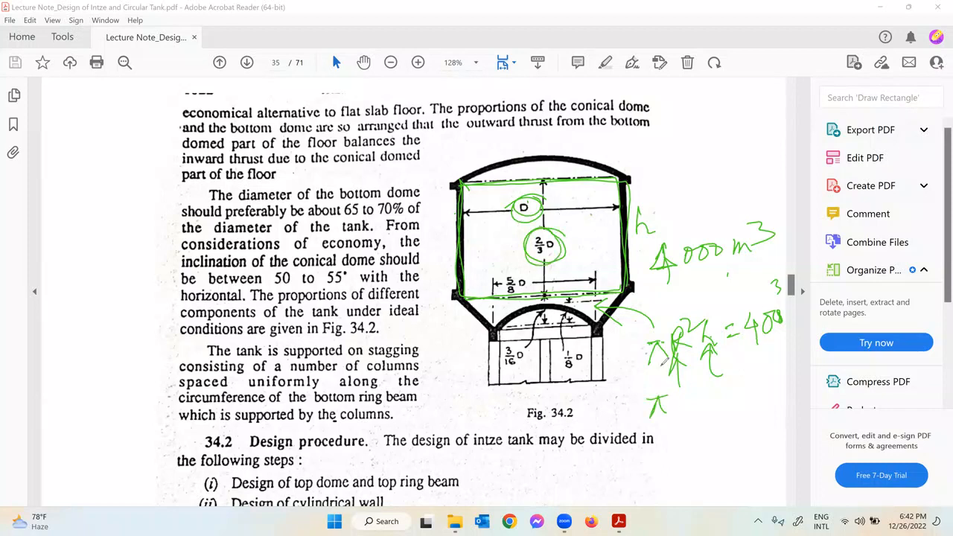
pyautogui.moveTo(695, 321)
pyautogui.mouseDown()
pyautogui.moveTo(633, 354)
pyautogui.moveTo(692, 312)
pyautogui.mouseUp()
pyautogui.moveTo(645, 421)
pyautogui.mouseDown()
pyautogui.moveTo(673, 417)
pyautogui.moveTo(650, 440)
pyautogui.moveTo(673, 434)
pyautogui.mouseUp()
pyautogui.moveTo(665, 428); pyautogui.dragTo(662, 448)
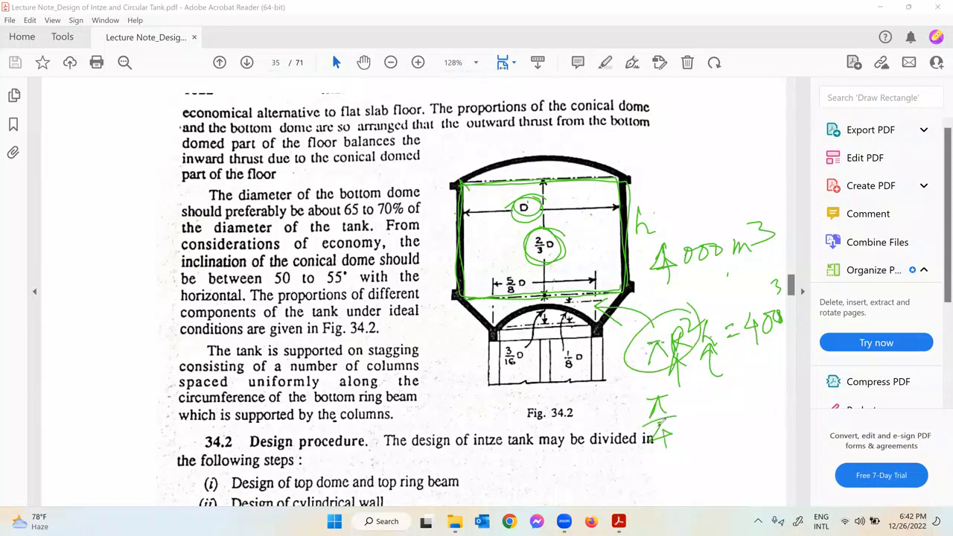
pyautogui.moveTo(678, 399); pyautogui.dragTo(678, 414)
pyautogui.moveTo(674, 396)
pyautogui.mouseDown()
pyautogui.moveTo(684, 408)
pyautogui.moveTo(676, 415)
pyautogui.moveTo(706, 397)
pyautogui.moveTo(718, 410)
pyautogui.mouseUp()
pyautogui.click(684, 387)
pyautogui.moveTo(716, 395); pyautogui.dragTo(703, 414)
pyautogui.moveTo(720, 382)
pyautogui.mouseDown()
pyautogui.moveTo(744, 414)
pyautogui.moveTo(756, 395)
pyautogui.mouseUp()
pyautogui.moveTo(771, 378)
pyautogui.mouseDown()
pyautogui.moveTo(782, 371)
pyautogui.moveTo(771, 376)
pyautogui.moveTo(788, 386)
pyautogui.mouseUp()
pyautogui.moveTo(790, 368)
pyautogui.mouseDown()
pyautogui.moveTo(786, 388)
pyautogui.moveTo(793, 371)
pyautogui.mouseUp()
pyautogui.moveTo(804, 364); pyautogui.dragTo(813, 364)
pyautogui.moveTo(795, 305); pyautogui.dragTo(799, 320)
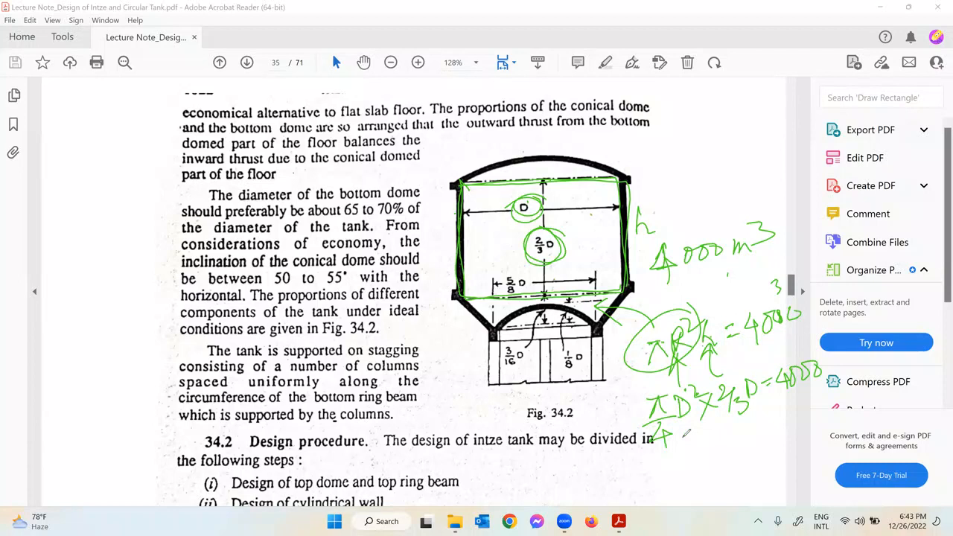
# Step: Clear all pen markings from Fig. 34.2 and continue to the conical dome design formulas on page 36
pyautogui.moveTo(527, 344); pyautogui.dragTo(525, 340)
pyautogui.click(721, 80)
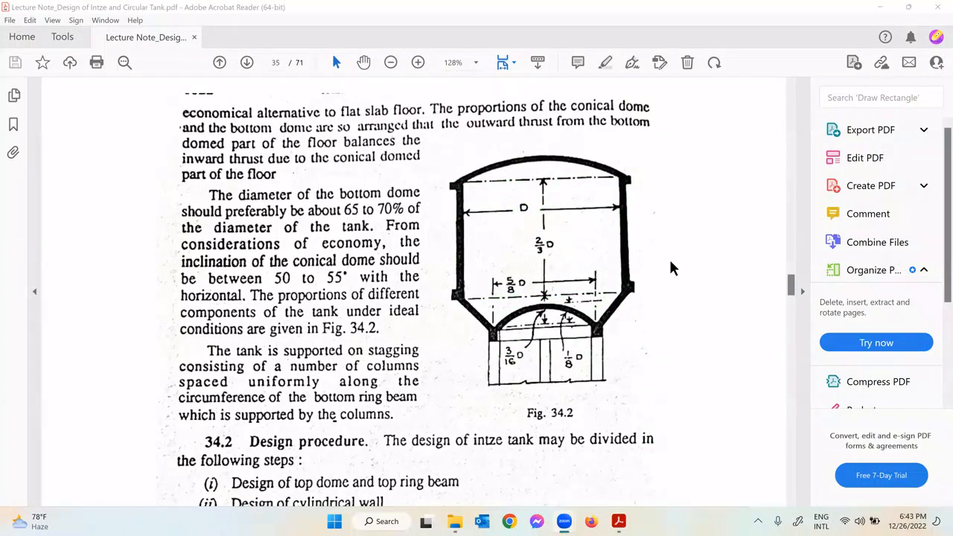
pyautogui.scroll(-5, 647, 248)
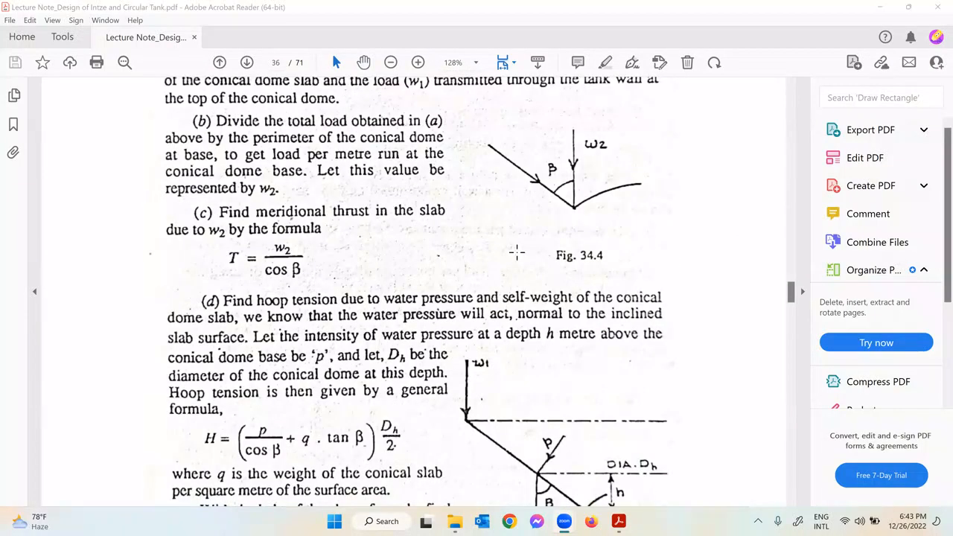
# Step: Examine the dimensioned Intze tank drawing for Example 34.1 in Fig. 34.8 on page 39
pyautogui.scroll(-5, 557, 295)
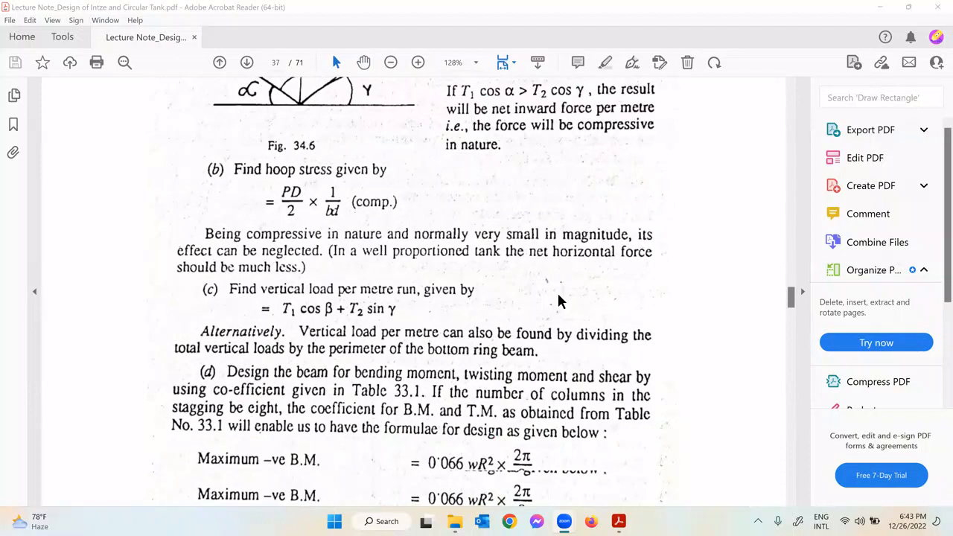
pyautogui.scroll(-5, 569, 280)
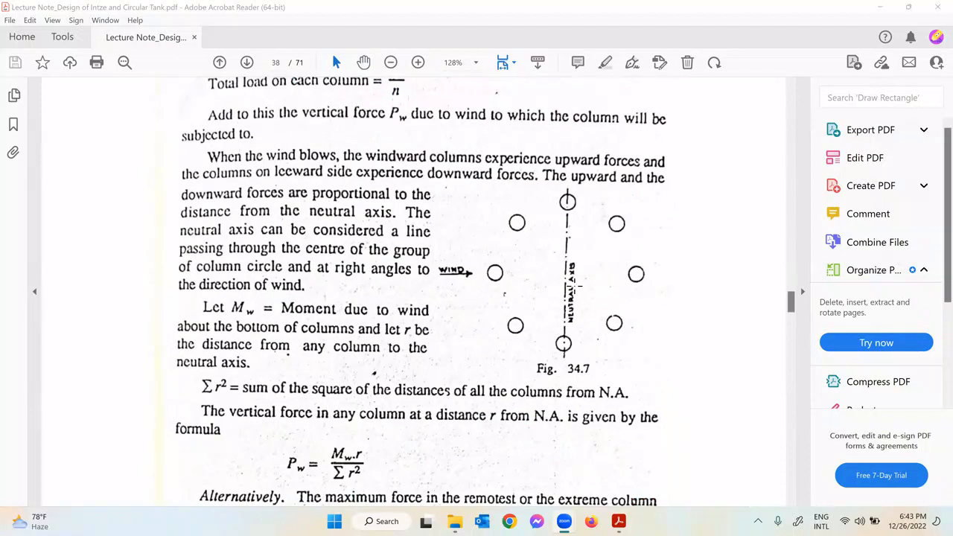
pyautogui.scroll(-5, 612, 247)
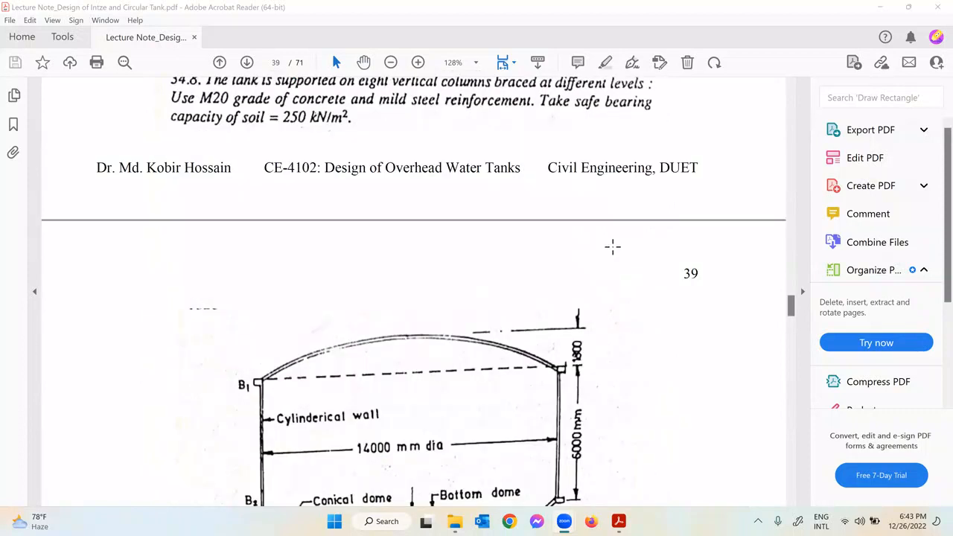
pyautogui.scroll(-5, 612, 247)
pyautogui.scroll(1, 613, 247)
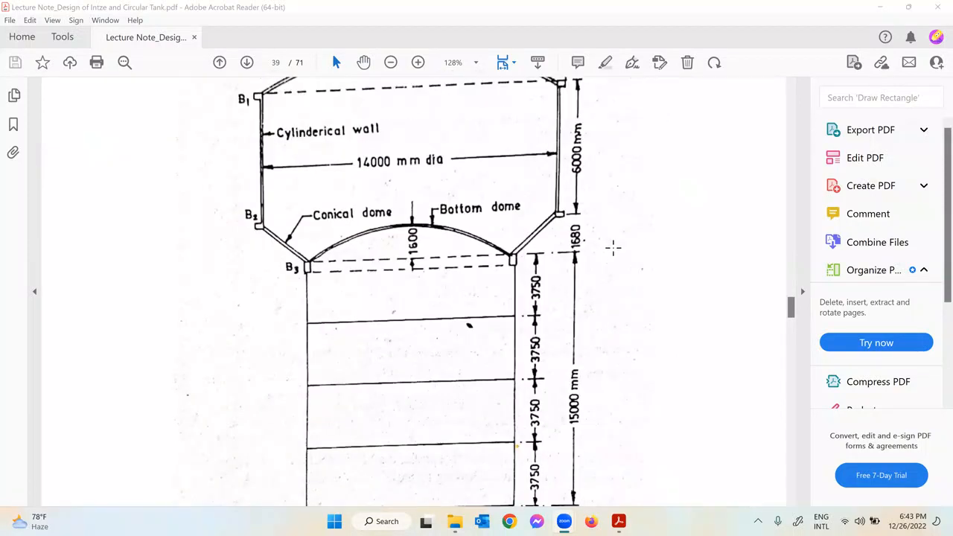
pyautogui.scroll(1, 613, 247)
pyautogui.scroll(1, 613, 247)
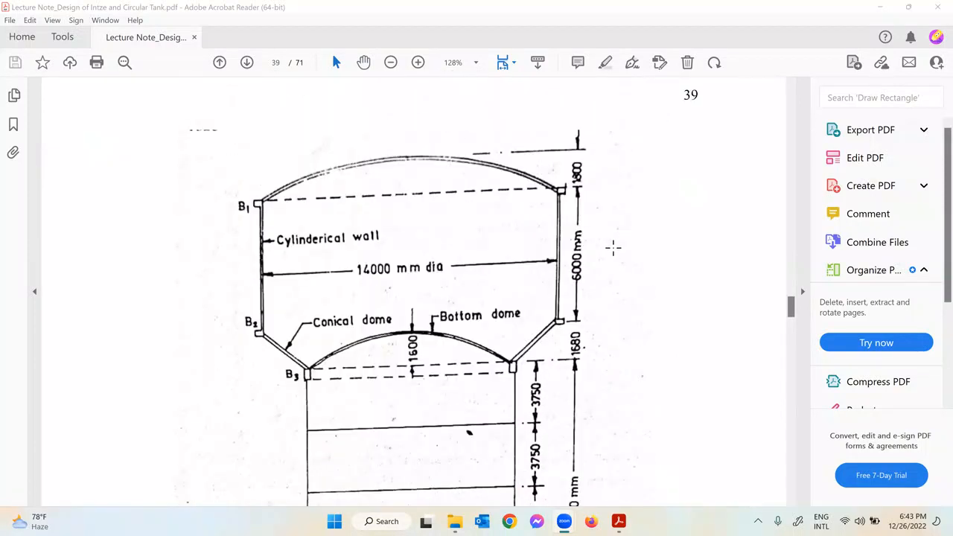
pyautogui.scroll(-2, 612, 247)
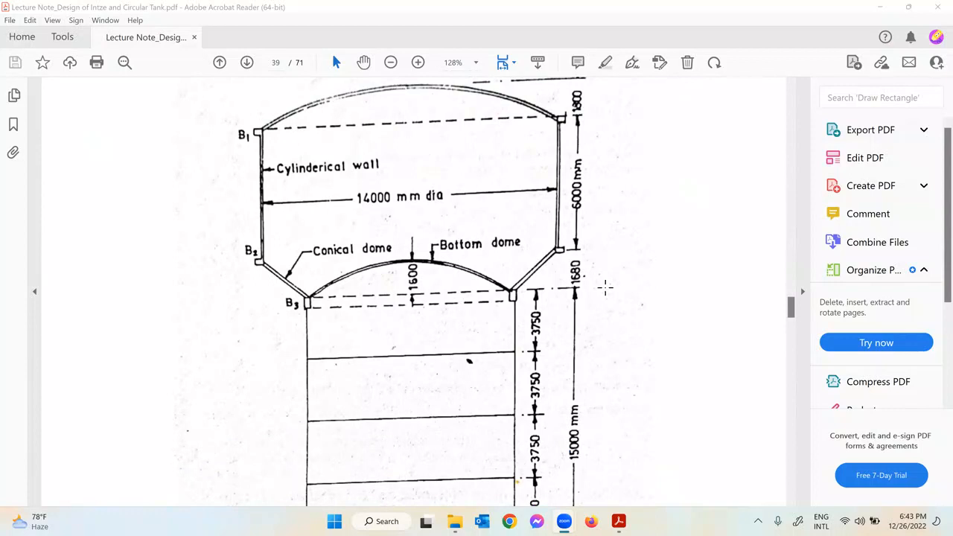
pyautogui.scroll(-2, 576, 300)
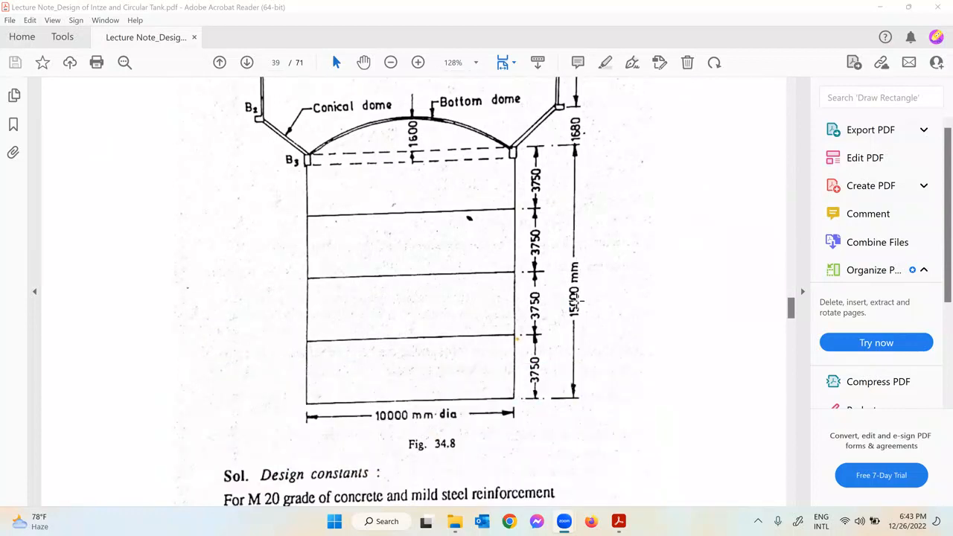
pyautogui.click(309, 395)
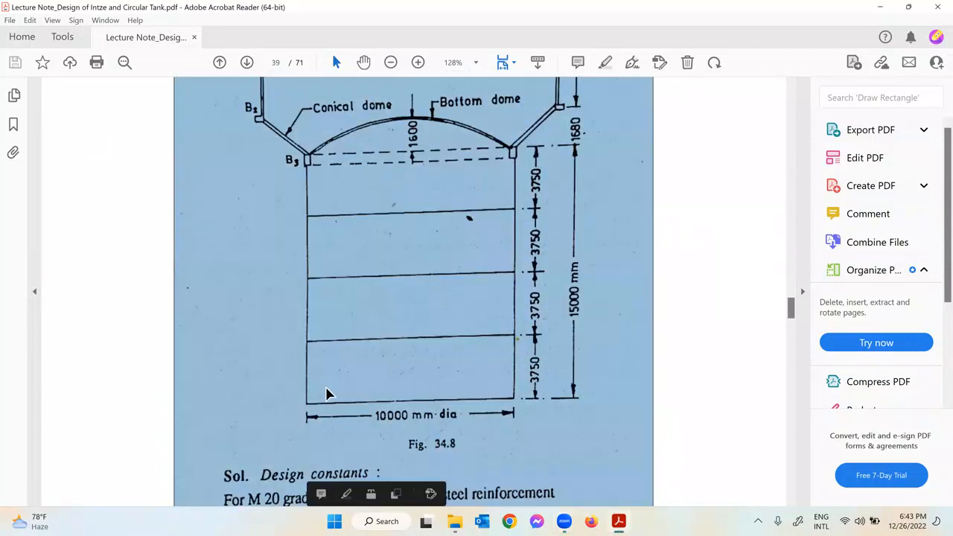
pyautogui.click(710, 265)
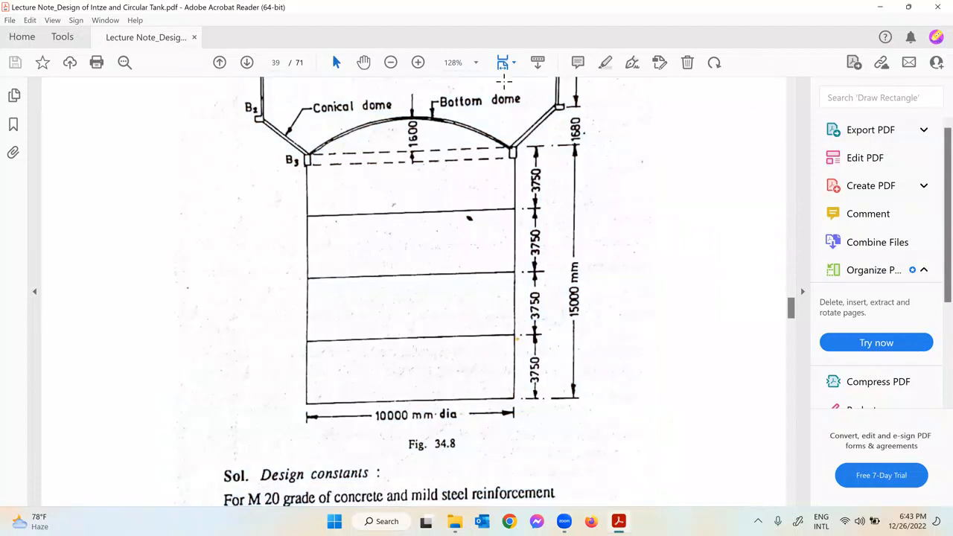
# Step: Fit one full page in view and skim the worked design through to the bracing design in Fig. 34.13 on page 59
pyautogui.click(509, 64)
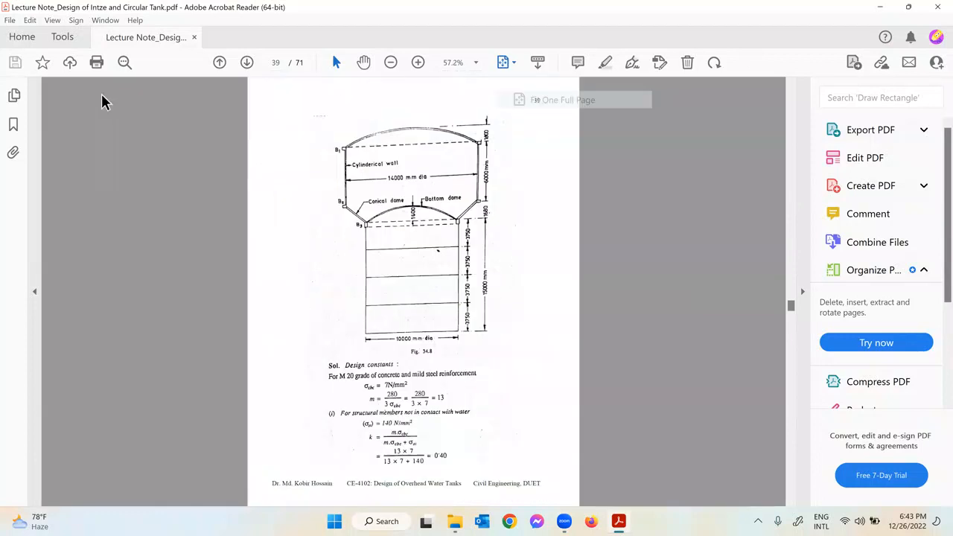
pyautogui.scroll(-1, 436, 245)
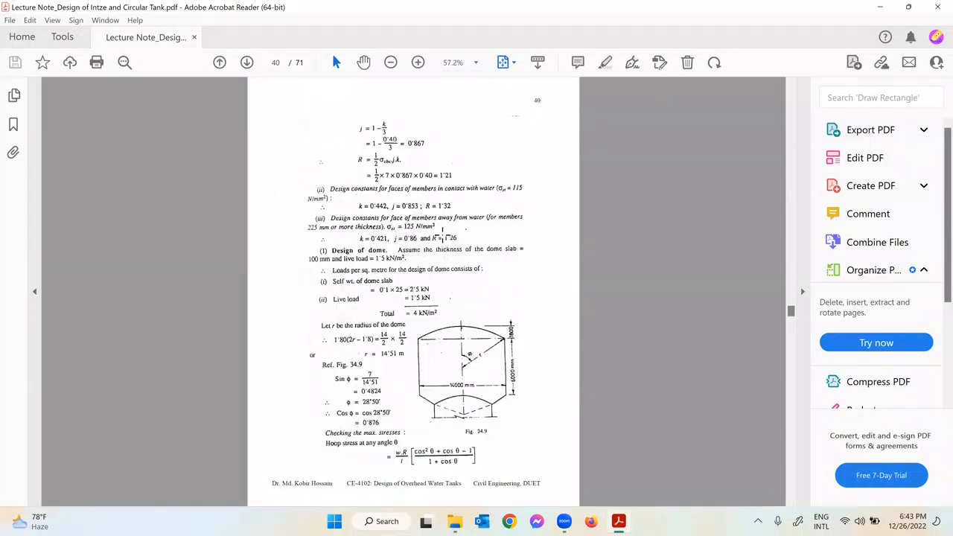
pyautogui.scroll(-3, 458, 288)
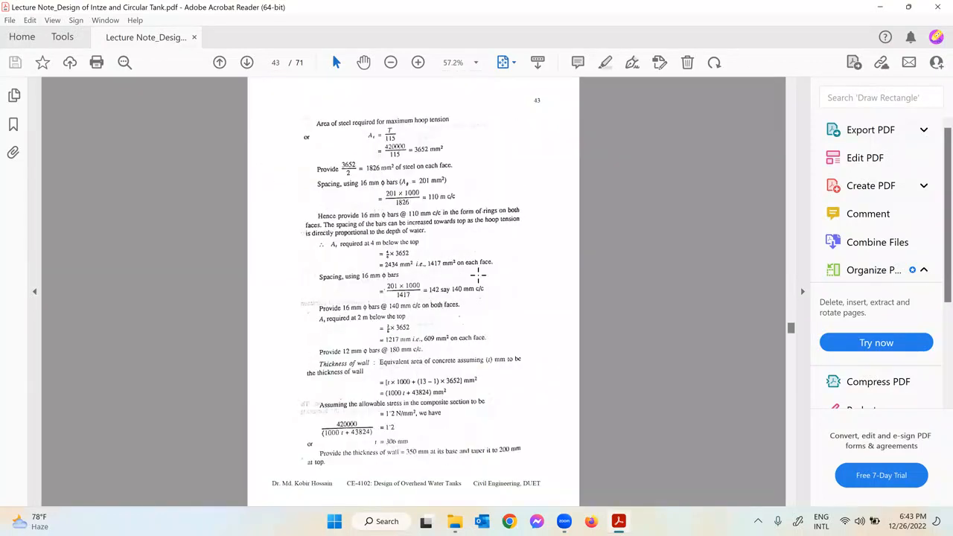
pyautogui.scroll(-4, 478, 275)
pyautogui.scroll(-8, 475, 284)
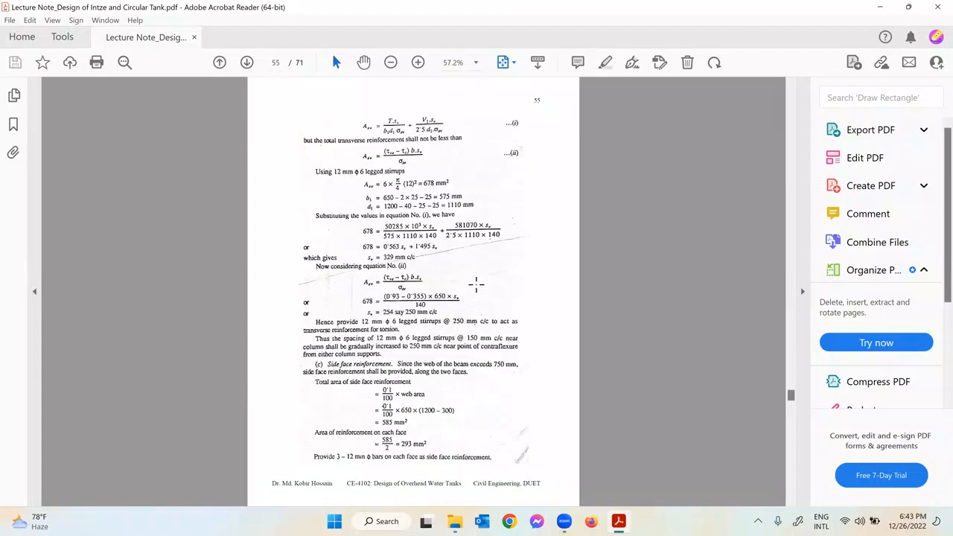
pyautogui.scroll(-4, 458, 302)
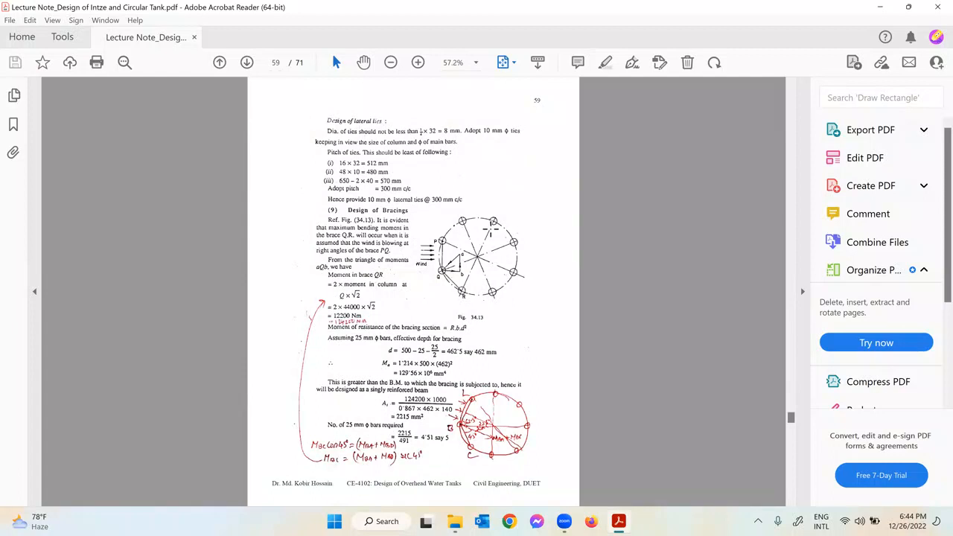
pyautogui.moveTo(512, 217); pyautogui.dragTo(477, 208)
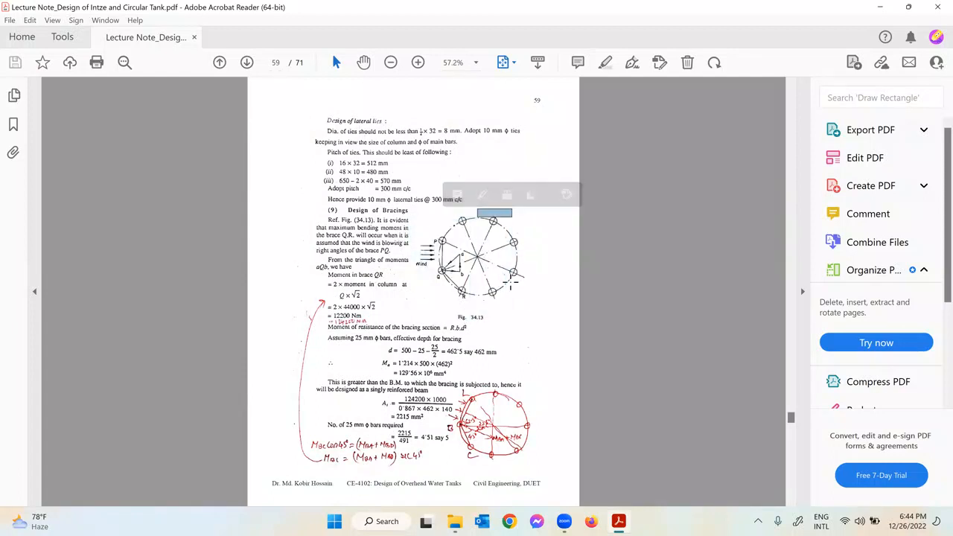
pyautogui.click(477, 260)
# Step: On the raft plan in Fig. 34.14 on page 61, circle columns and mark the column ring's diameter in pen, then clear the markings
pyautogui.scroll(-3, 541, 296)
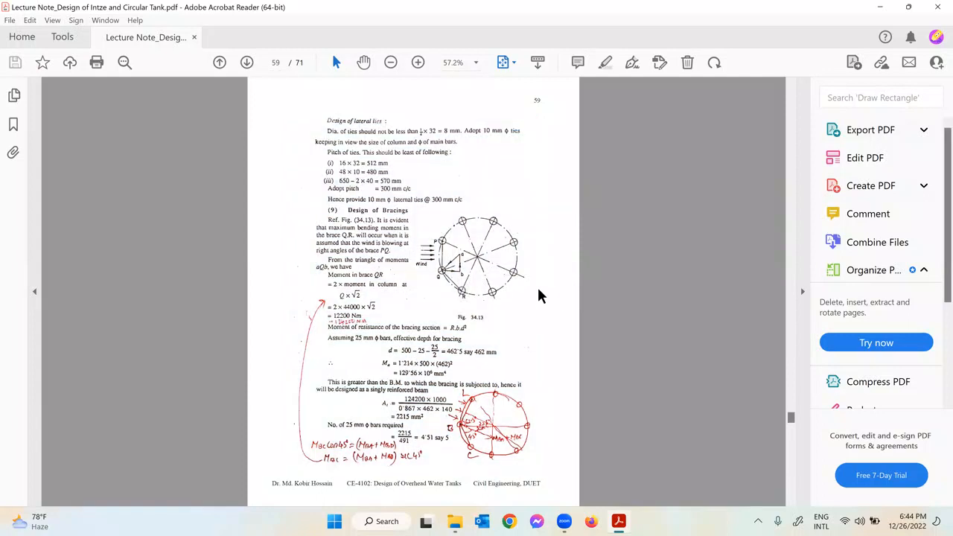
pyautogui.scroll(1, 540, 297)
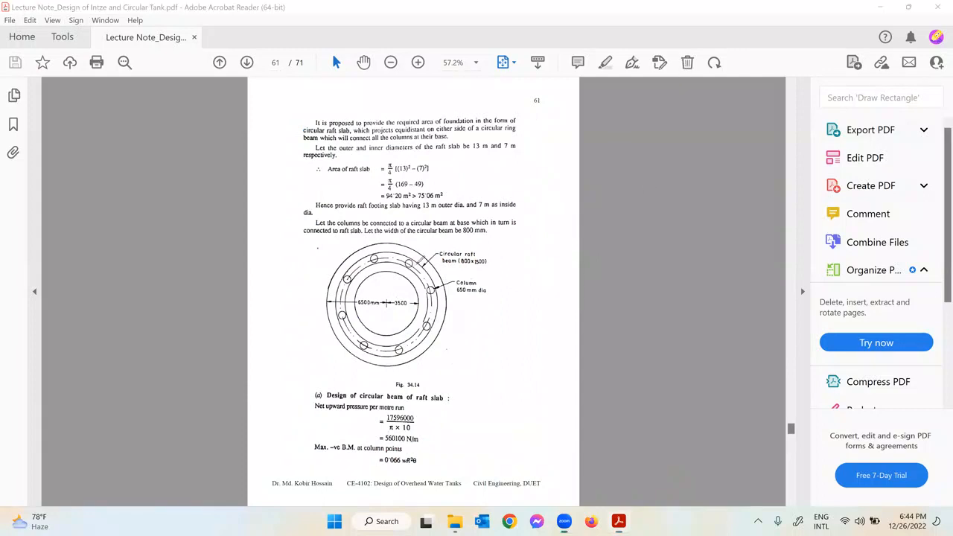
pyautogui.moveTo(414, 259)
pyautogui.mouseDown()
pyautogui.moveTo(378, 256)
pyautogui.moveTo(341, 283)
pyautogui.moveTo(354, 274)
pyautogui.mouseUp()
pyautogui.moveTo(432, 298); pyautogui.dragTo(430, 320)
pyautogui.moveTo(341, 302)
pyautogui.mouseDown()
pyautogui.moveTo(432, 305)
pyautogui.moveTo(437, 317)
pyautogui.moveTo(323, 324)
pyautogui.mouseUp()
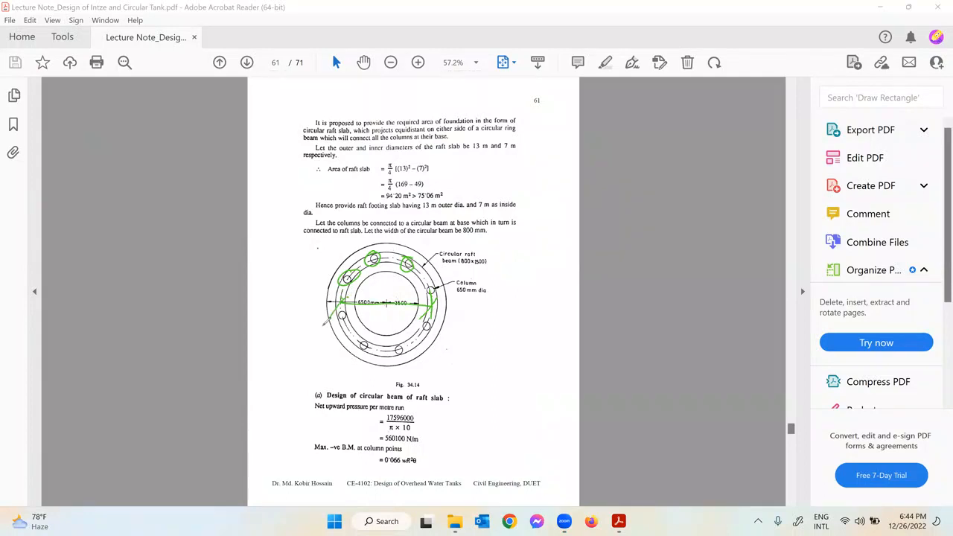
pyautogui.moveTo(372, 367)
pyautogui.mouseDown()
pyautogui.moveTo(373, 381)
pyautogui.moveTo(414, 378)
pyautogui.moveTo(428, 366)
pyautogui.mouseUp()
pyautogui.click(529, 160)
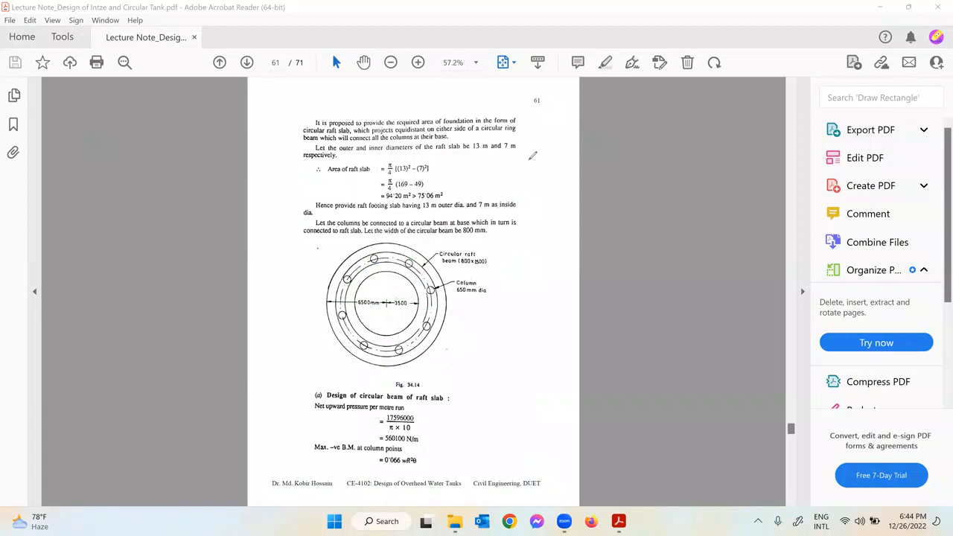
# Step: Go to the reinforcement section in Fig. 34.15 on page 68 and fit the page to the window width
pyautogui.scroll(5, 551, 345)
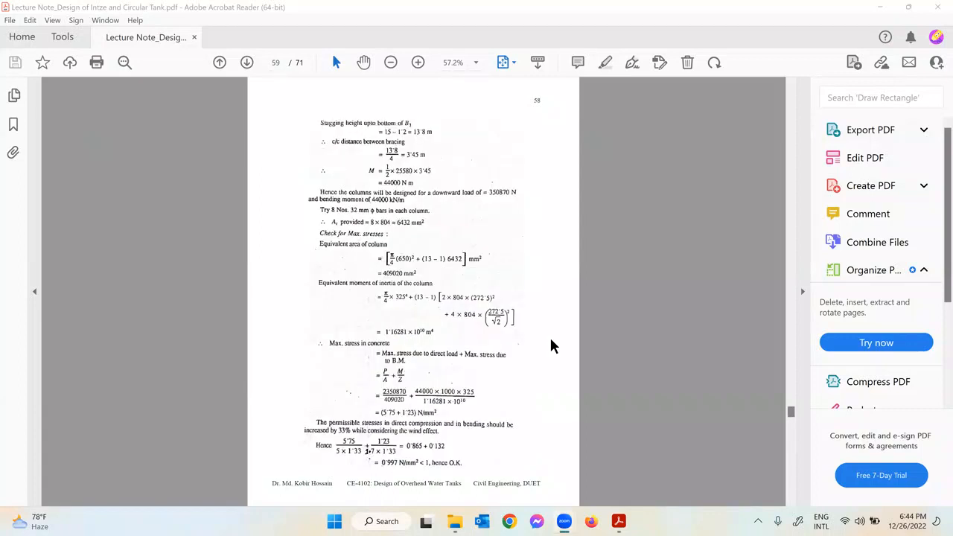
pyautogui.scroll(-5, 551, 344)
pyautogui.scroll(-5, 549, 335)
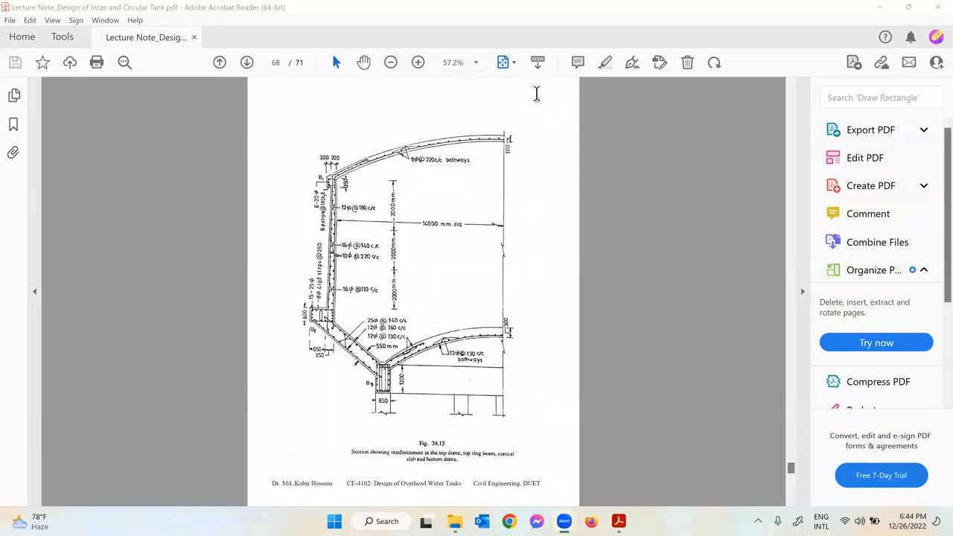
pyautogui.click(512, 63)
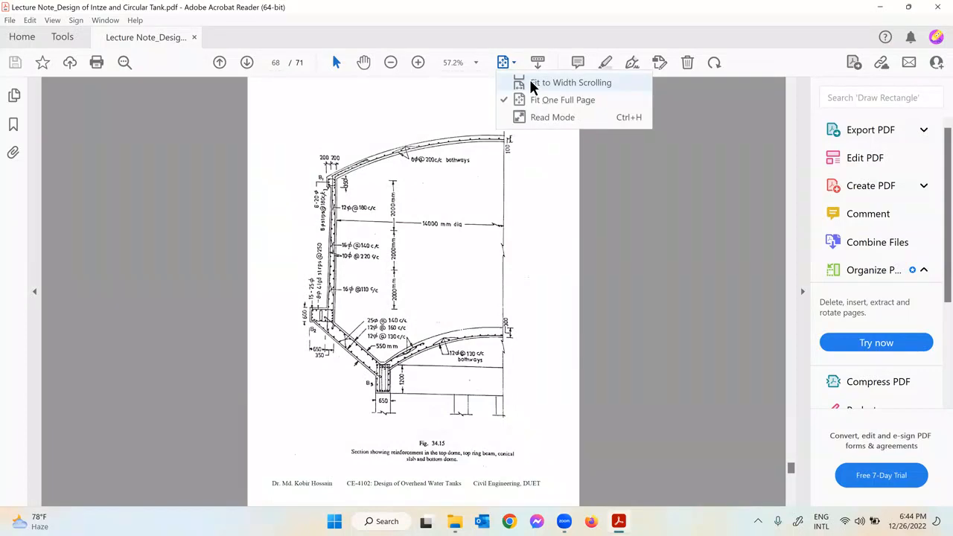
pyautogui.click(533, 84)
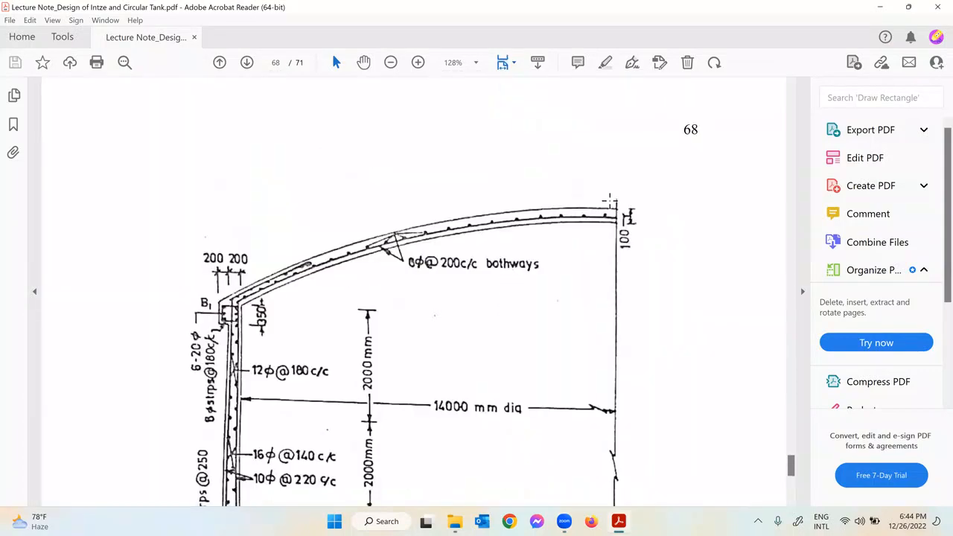
# Step: Mark the top dome's thickness and circle the top ring beam's 200 and 200 width dimensions in Fig. 34.15, then remove the pen markings
pyautogui.moveTo(584, 207); pyautogui.dragTo(585, 233)
pyautogui.moveTo(238, 237)
pyautogui.mouseDown()
pyautogui.moveTo(187, 265)
pyautogui.moveTo(199, 254)
pyautogui.mouseUp()
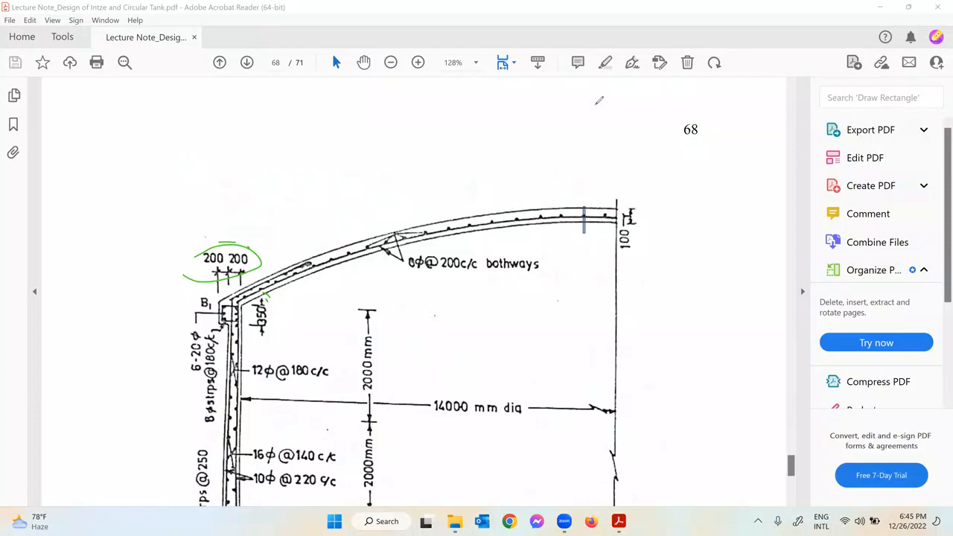
pyautogui.hotkey('ctrl', 'z')
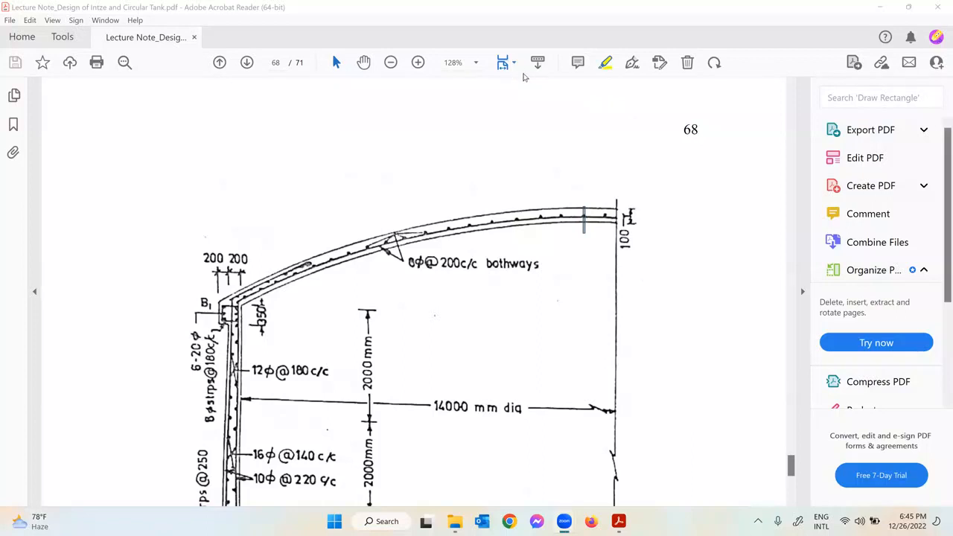
# Step: Return to the full-page view and go back through the design calculations to Fig. 34.8 on page 39
pyautogui.click(514, 64)
pyautogui.click(555, 98)
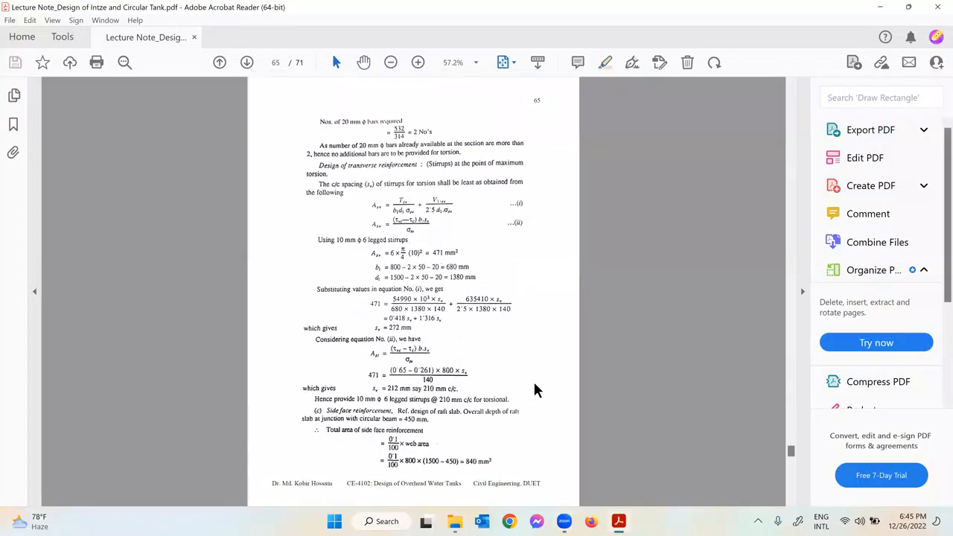
pyautogui.scroll(1, 533, 388)
pyautogui.scroll(6, 536, 390)
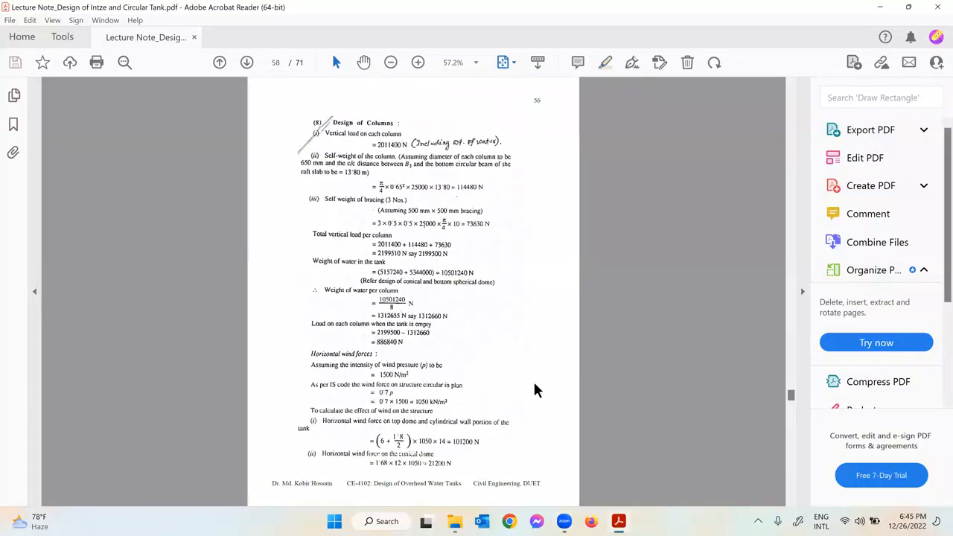
pyautogui.scroll(5, 533, 389)
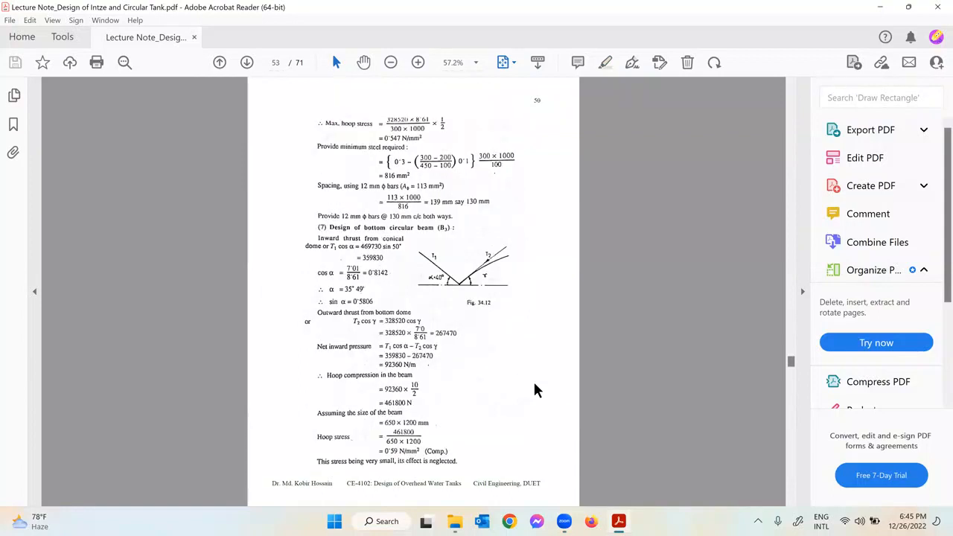
pyautogui.scroll(6, 536, 390)
pyautogui.scroll(6, 536, 391)
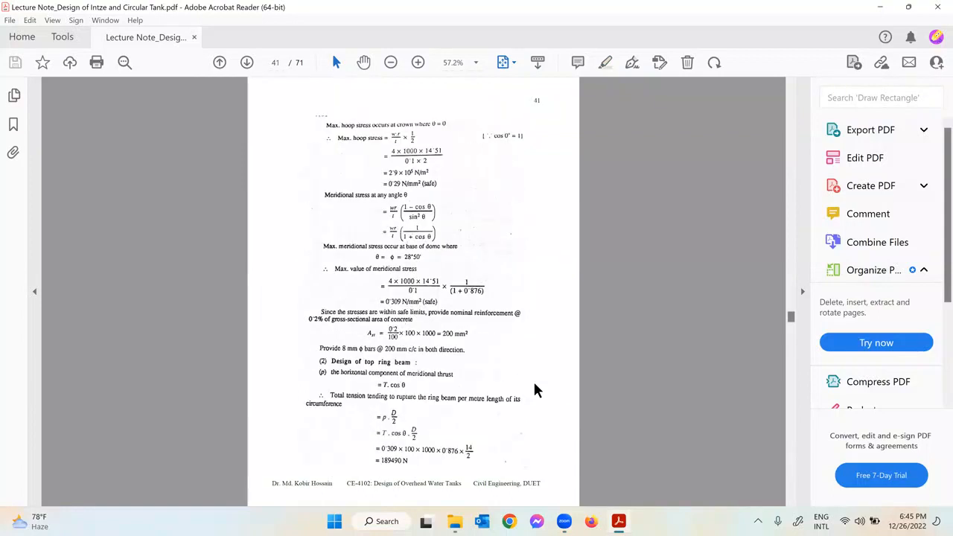
pyautogui.scroll(3, 536, 390)
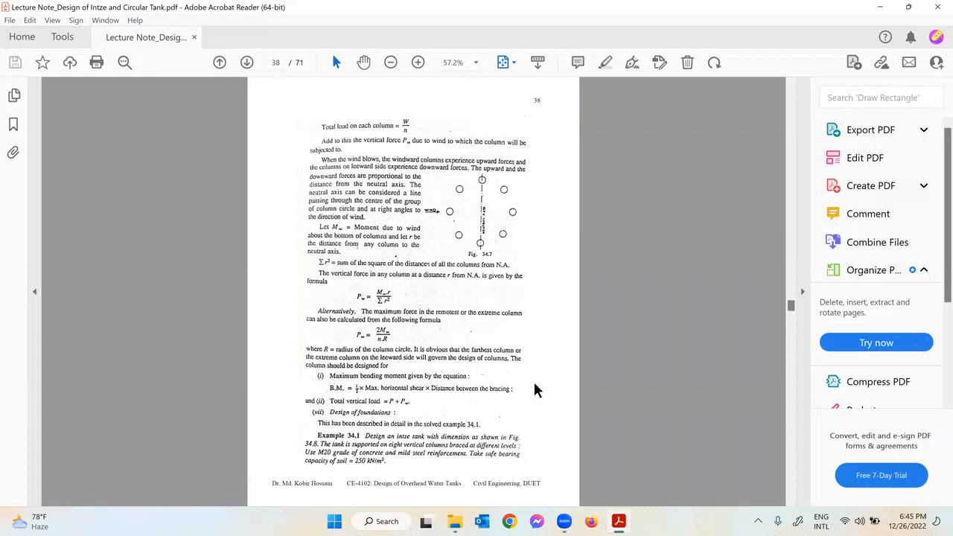
pyautogui.scroll(-1, 534, 385)
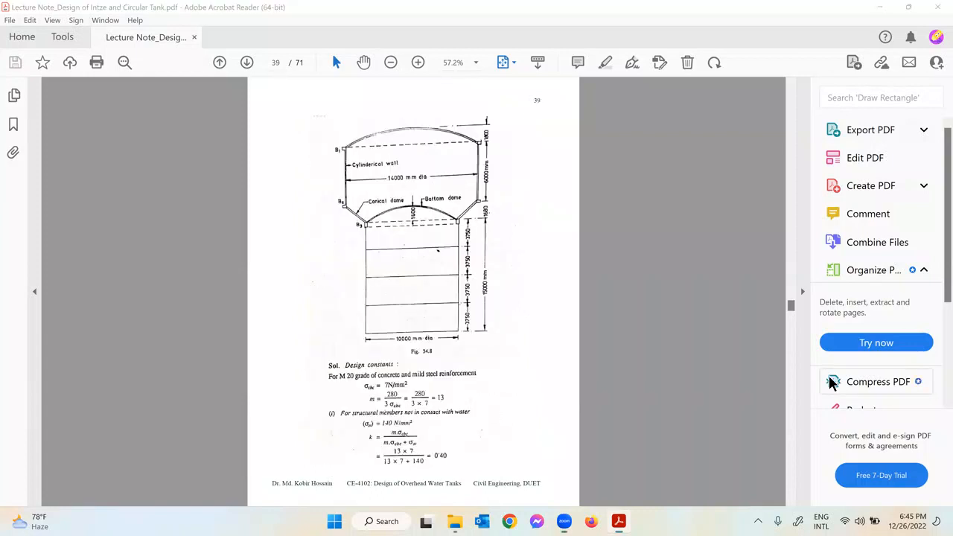
# Step: Mark the 10000 mm diameter, the four staging panels, the 15000 mm height and a 3750 panel height in Fig. 34.8
pyautogui.moveTo(432, 332)
pyautogui.mouseDown()
pyautogui.moveTo(385, 341)
pyautogui.moveTo(436, 343)
pyautogui.mouseUp()
pyautogui.moveTo(365, 322); pyautogui.dragTo(342, 325)
pyautogui.moveTo(382, 289)
pyautogui.mouseDown()
pyautogui.moveTo(357, 291)
pyautogui.moveTo(355, 266)
pyautogui.moveTo(388, 230)
pyautogui.mouseUp()
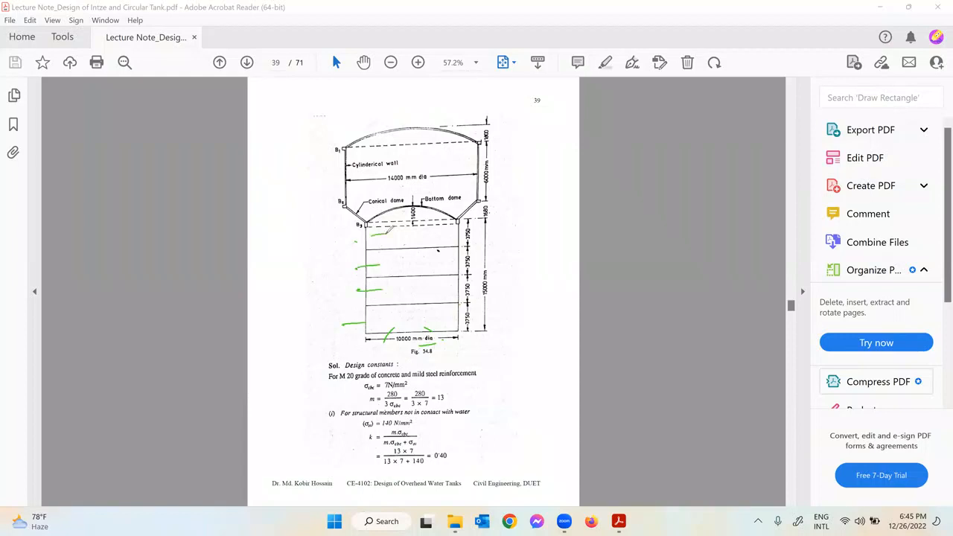
pyautogui.moveTo(486, 270)
pyautogui.mouseDown()
pyautogui.moveTo(491, 257)
pyautogui.moveTo(474, 286)
pyautogui.moveTo(492, 292)
pyautogui.mouseUp()
pyautogui.moveTo(475, 304)
pyautogui.mouseDown()
pyautogui.moveTo(463, 315)
pyautogui.moveTo(472, 302)
pyautogui.mouseUp()
# Step: Circle the bottom dome's 1600 rise and bracket the conical dome's 1680 height in Fig. 34.8
pyautogui.moveTo(414, 201)
pyautogui.mouseDown()
pyautogui.moveTo(411, 234)
pyautogui.moveTo(408, 199)
pyautogui.mouseUp()
pyautogui.moveTo(477, 203); pyautogui.dragTo(482, 223)
pyautogui.moveTo(497, 217); pyautogui.dragTo(502, 201)
pyautogui.moveTo(478, 201); pyautogui.dragTo(510, 198)
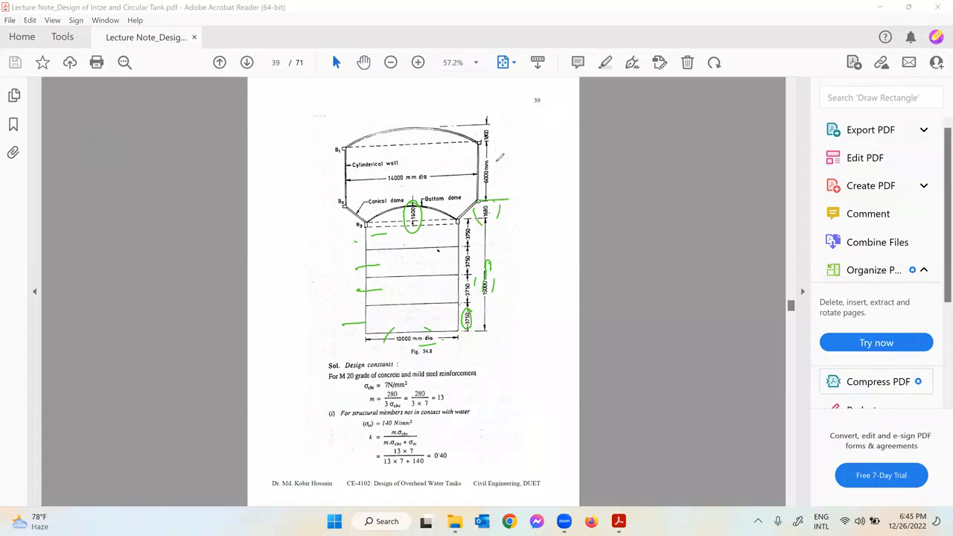
# Step: Mark the 6000 mm wall height and the top dome's 1800 rise in Fig. 34.8, then clear all pen markings
pyautogui.moveTo(491, 153); pyautogui.dragTo(478, 156)
pyautogui.moveTo(410, 129); pyautogui.dragTo(411, 149)
pyautogui.moveTo(498, 144); pyautogui.dragTo(476, 130)
pyautogui.click(587, 154)
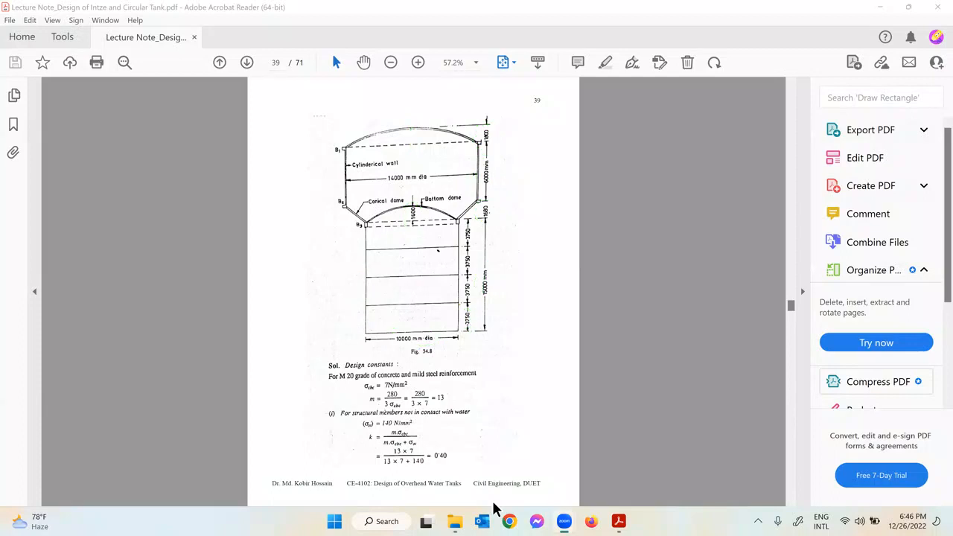
# Step: Switch to STAAD.Pro V8i and set up a new Space project with metre as length unit and kilonewton as force unit
pyautogui.click(878, 6)
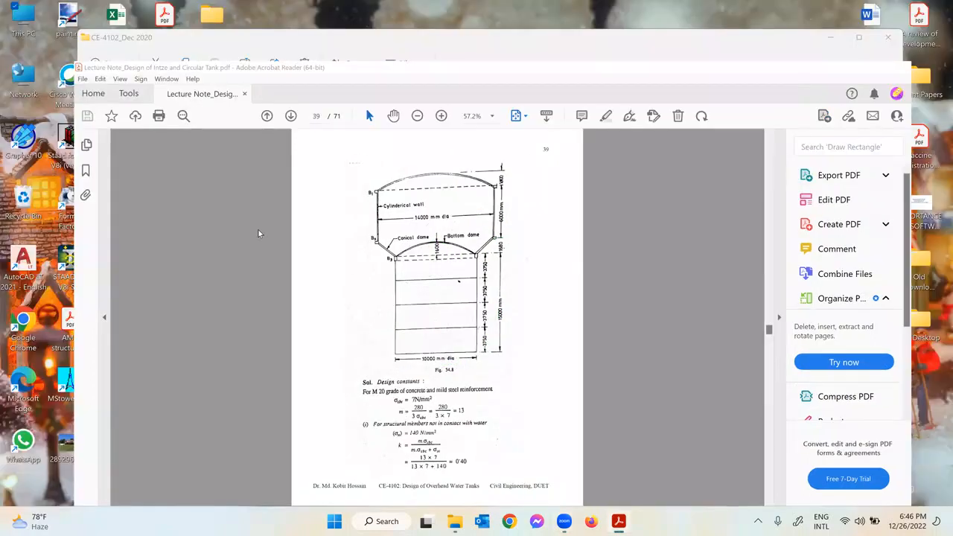
pyautogui.click(827, 38)
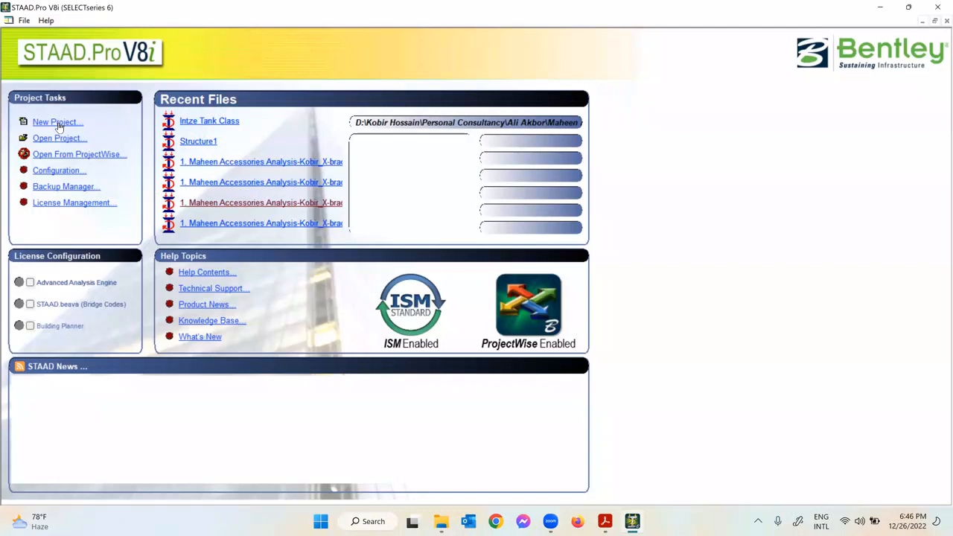
pyautogui.click(58, 123)
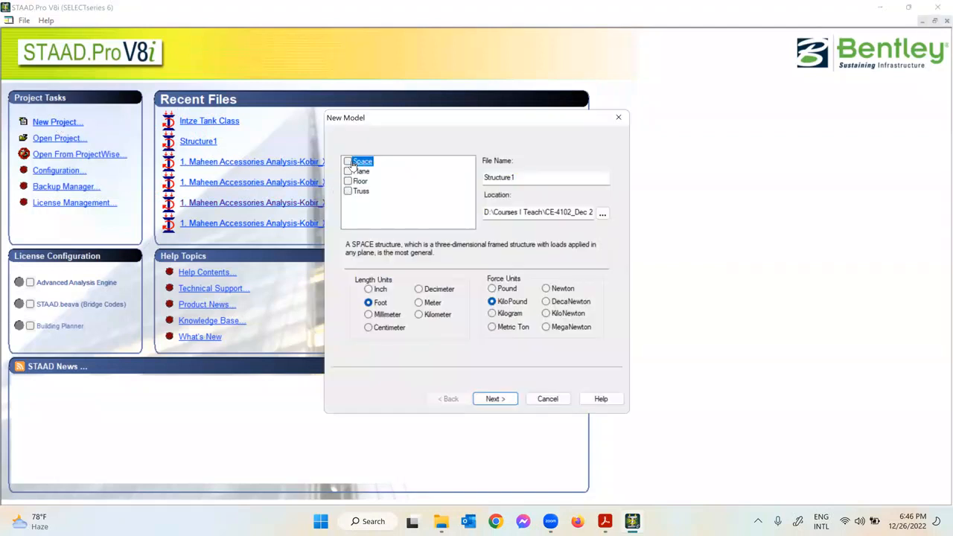
pyautogui.click(347, 161)
pyautogui.click(419, 303)
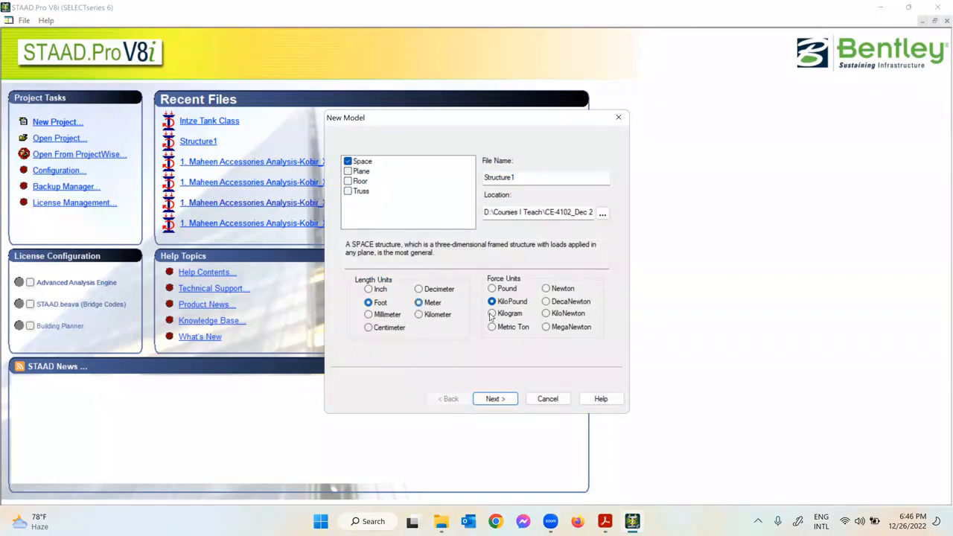
pyautogui.click(546, 314)
# Step: Create the model as Structure1, overwriting the existing file, accept the chosen units and start with Add Beam
pyautogui.click(493, 398)
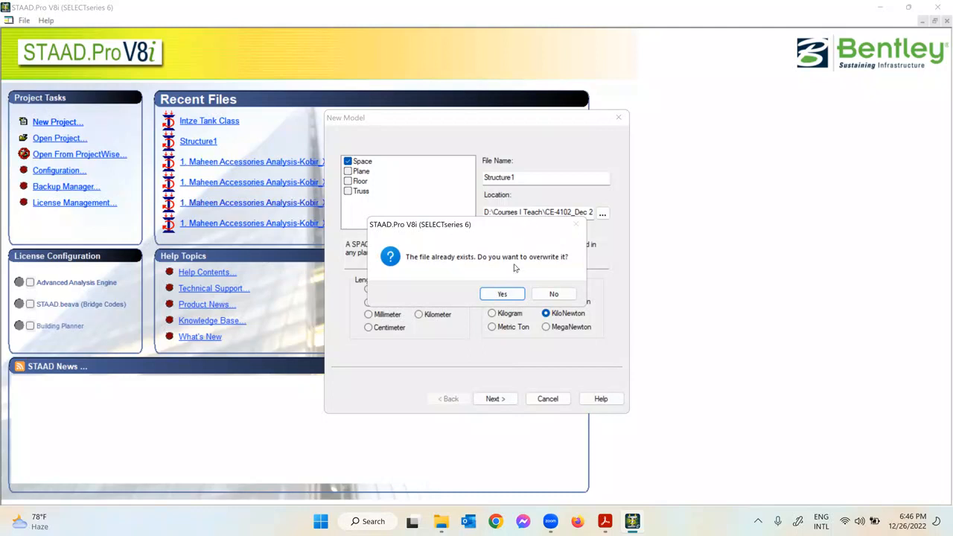
pyautogui.moveTo(541, 228); pyautogui.dragTo(553, 274)
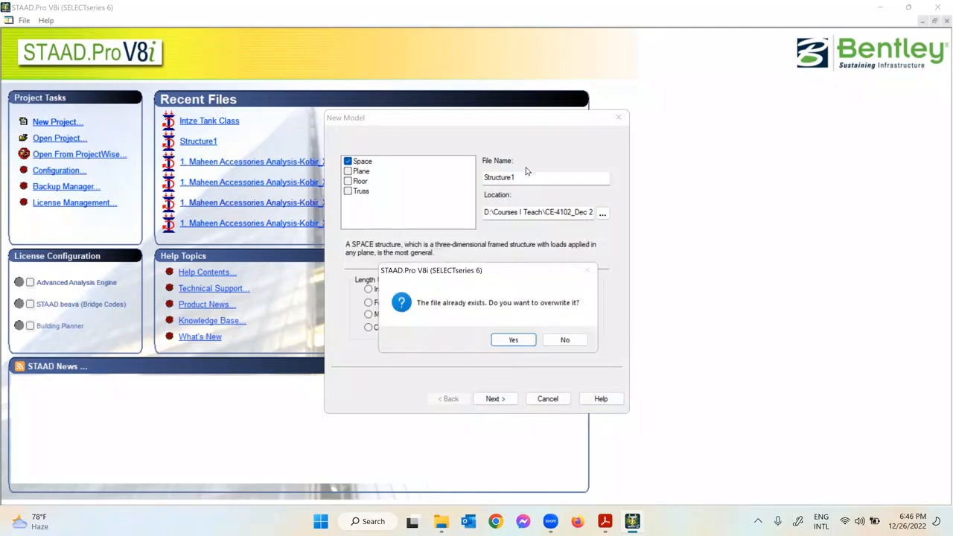
pyautogui.click(513, 341)
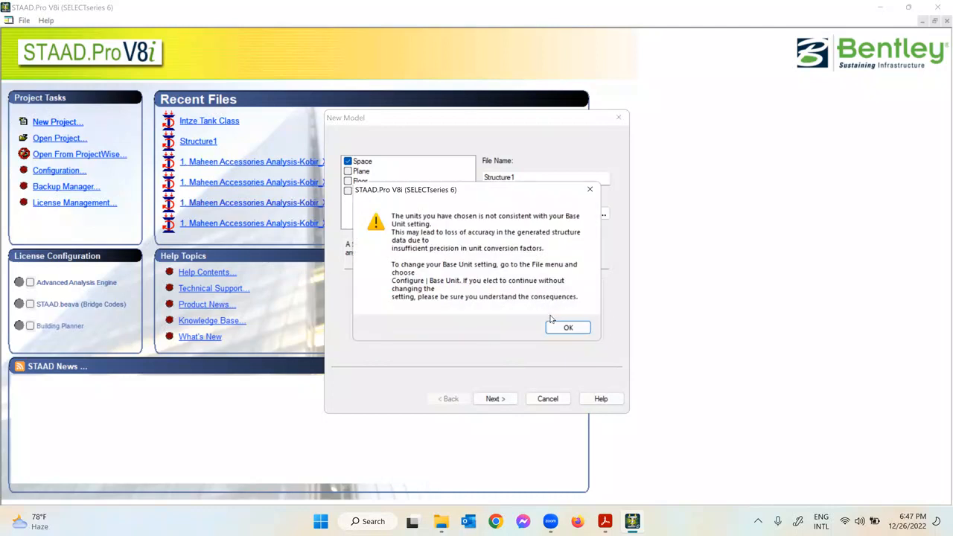
pyautogui.click(568, 326)
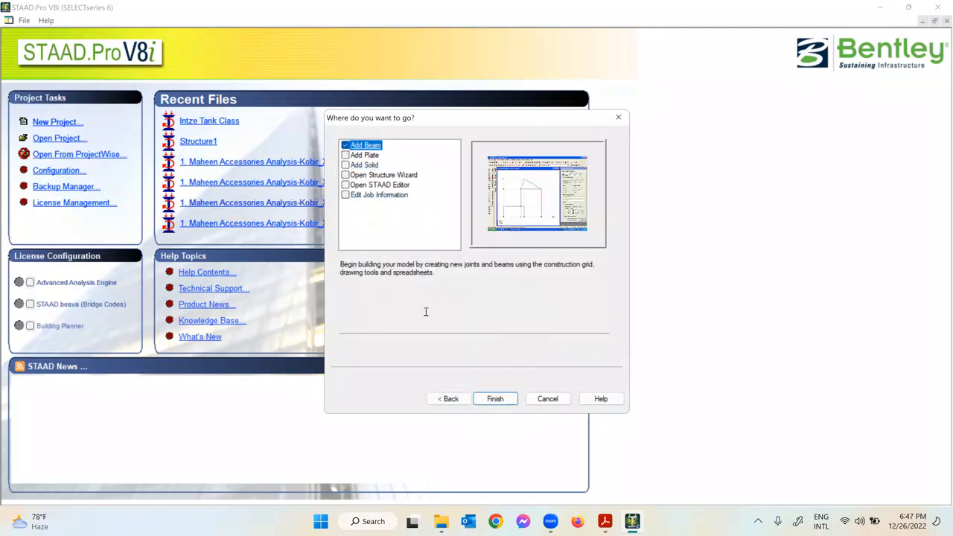
pyautogui.click(505, 401)
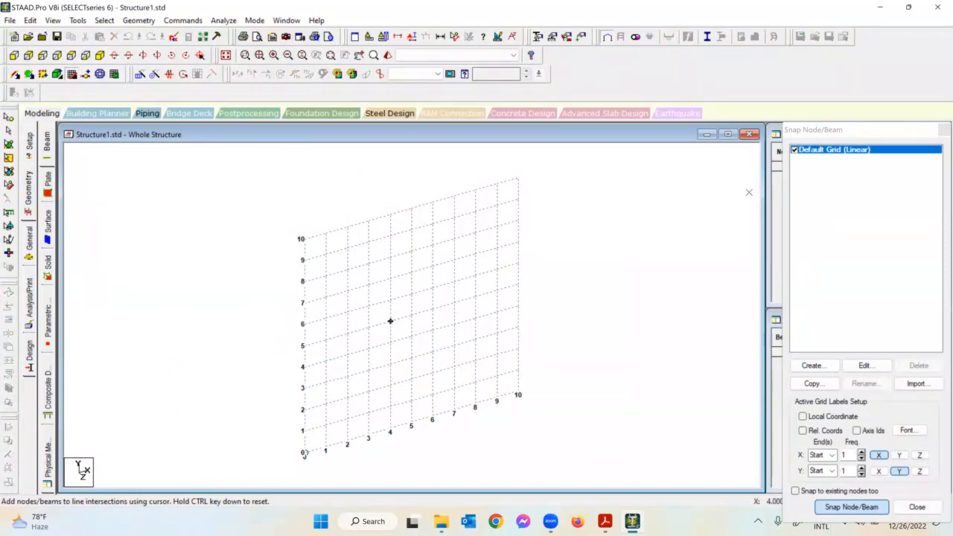
# Step: Hide and reshow the default linear grid, and check Fig. 34.8 in the lecture note PDF before returning to STAAD.Pro
pyautogui.click(794, 150)
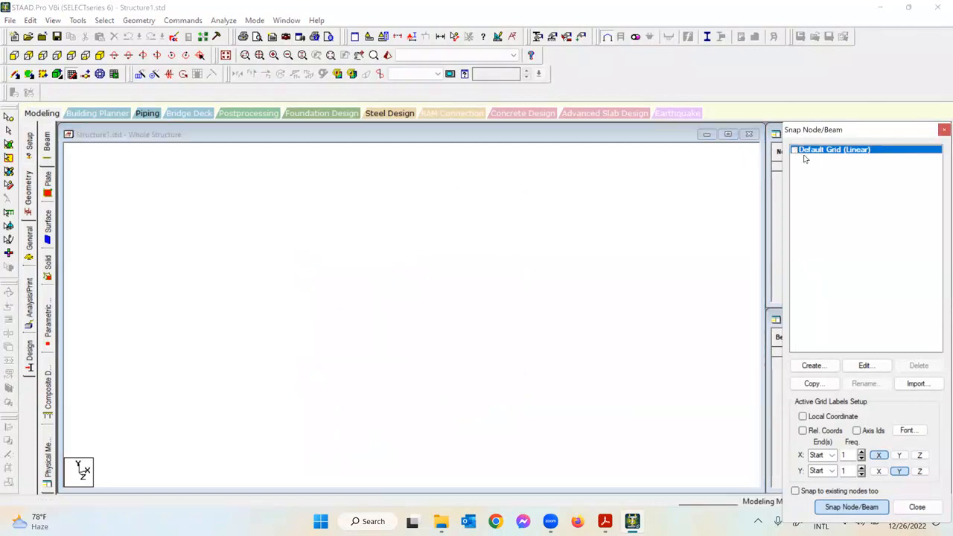
pyautogui.click(795, 150)
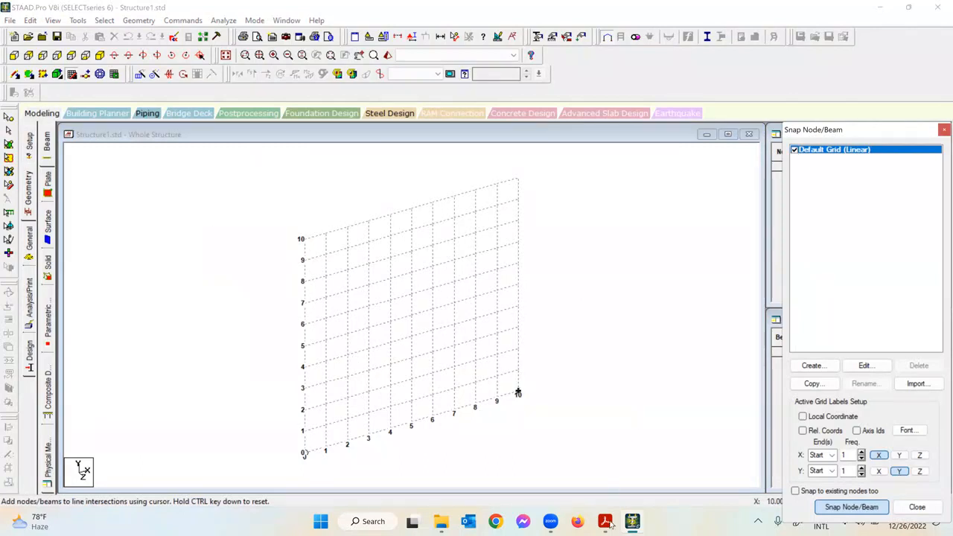
pyautogui.hotkey('alt', 'Tab')
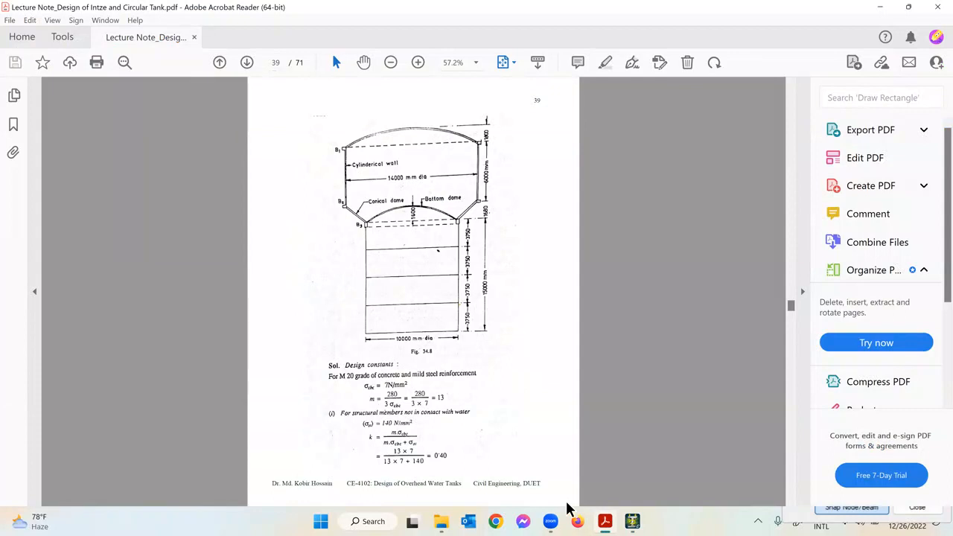
pyautogui.click(632, 521)
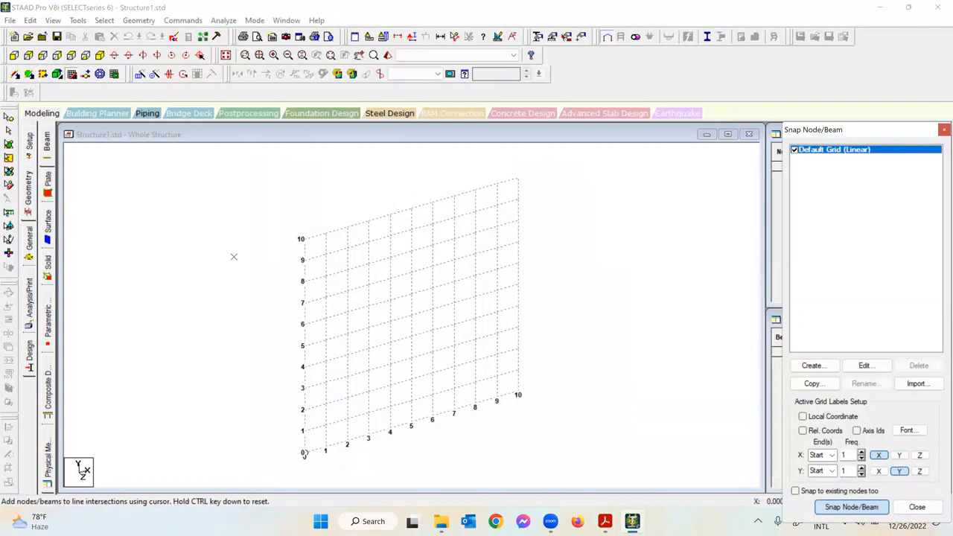
# Step: Run the Structure Wizard and change the prototype model type from Truss Models to Frame Models
pyautogui.click(138, 7)
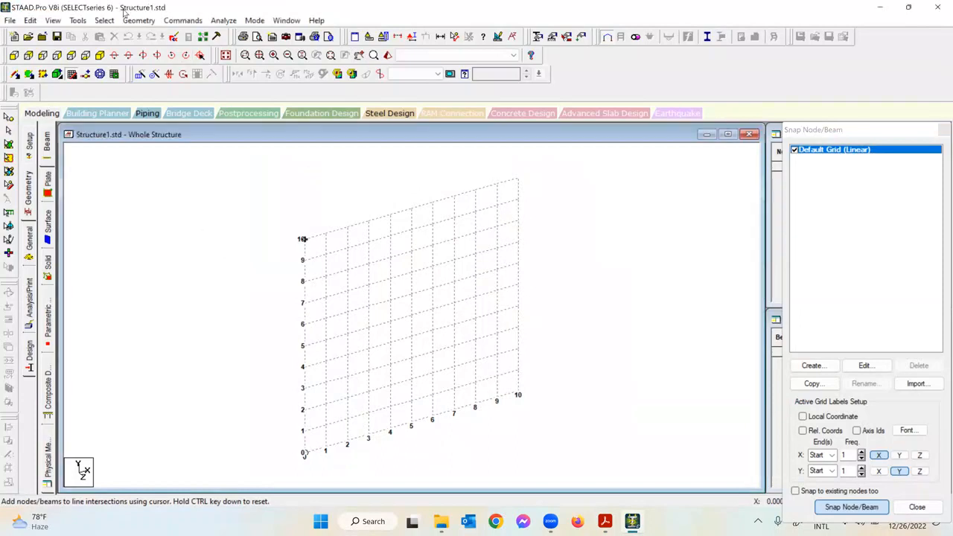
pyautogui.click(135, 20)
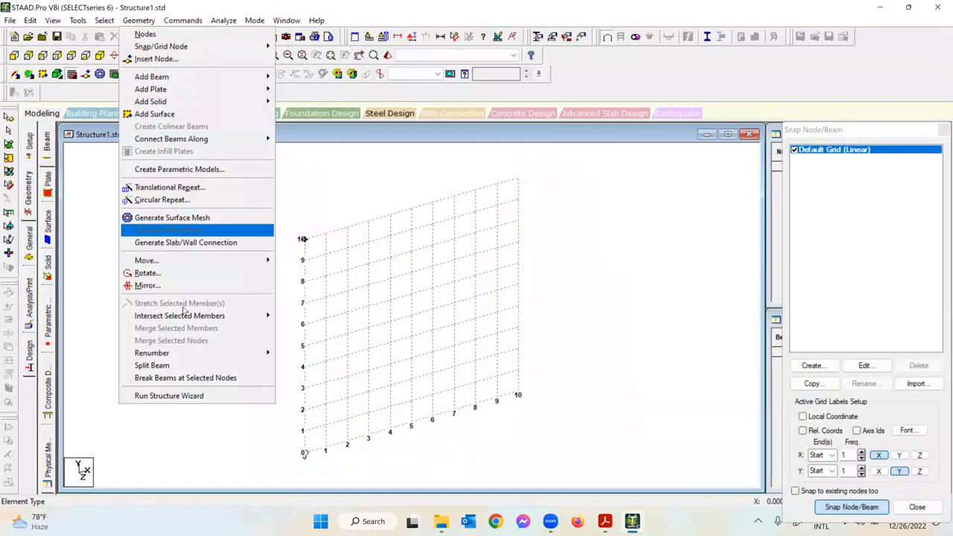
pyautogui.click(178, 396)
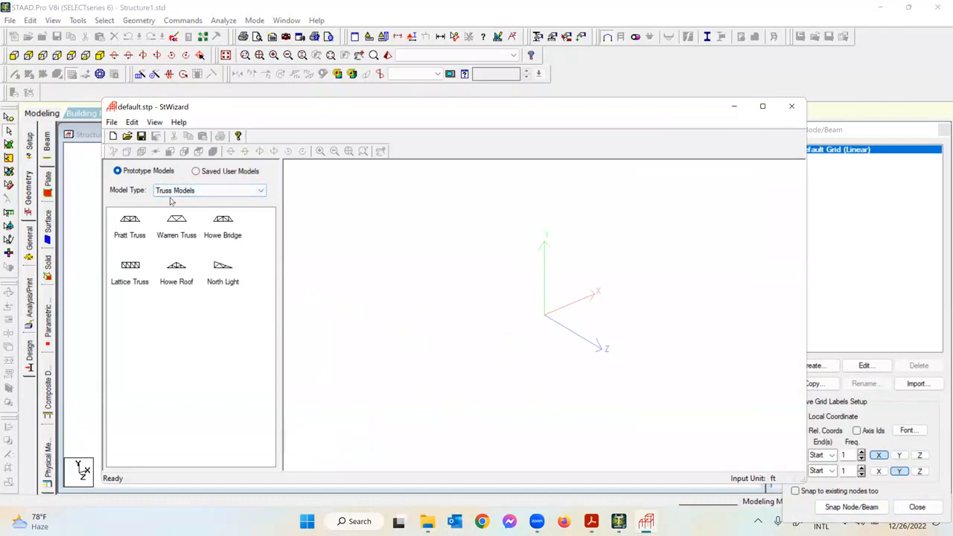
pyautogui.click(256, 192)
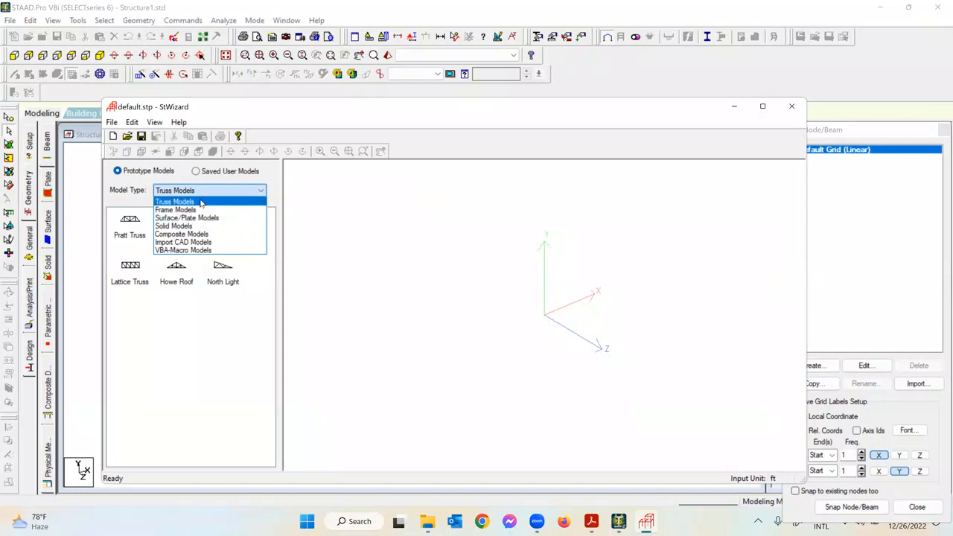
pyautogui.click(211, 330)
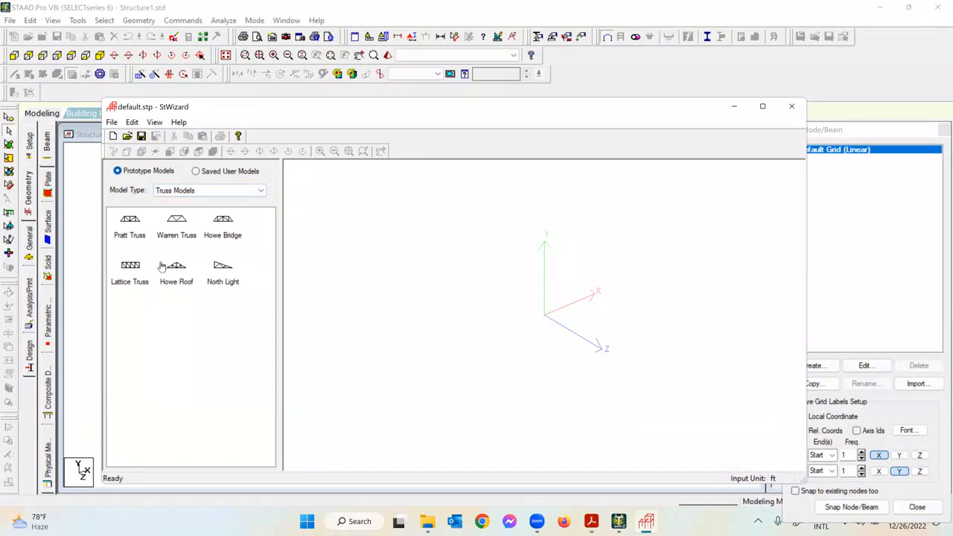
pyautogui.click(179, 285)
pyautogui.click(253, 192)
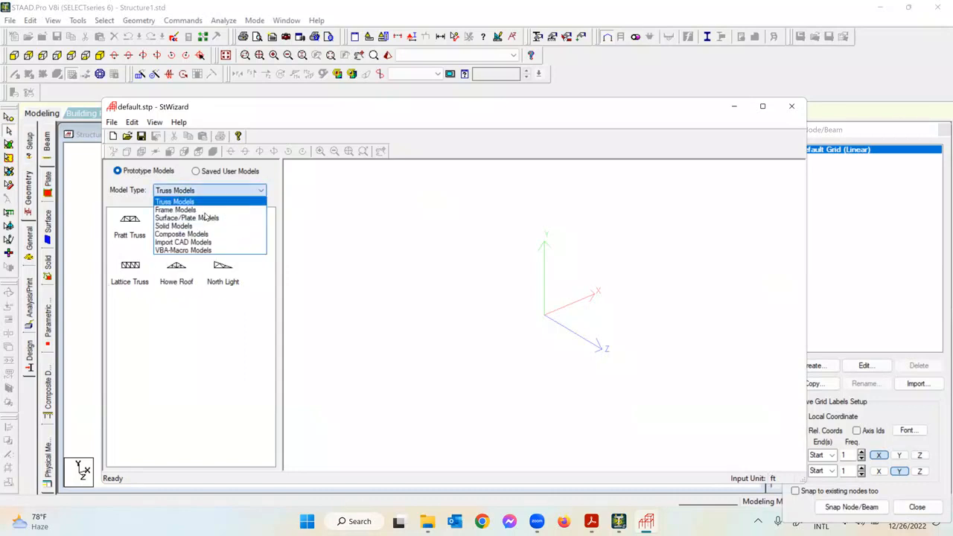
pyautogui.click(199, 211)
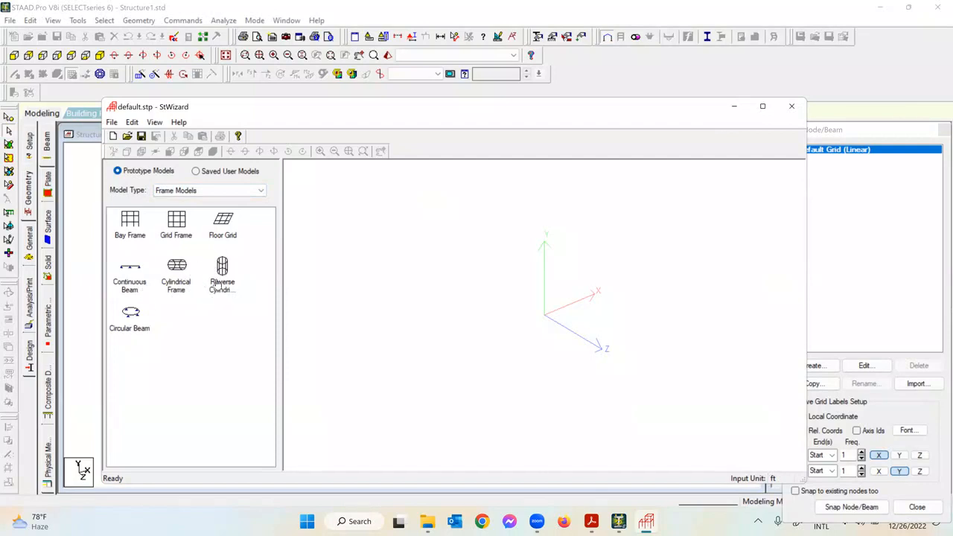
# Step: Point out the Circular Beam, Cylindrical Frame and Reverse Cylindrical Frame prototypes among the frame models
pyautogui.click(131, 327)
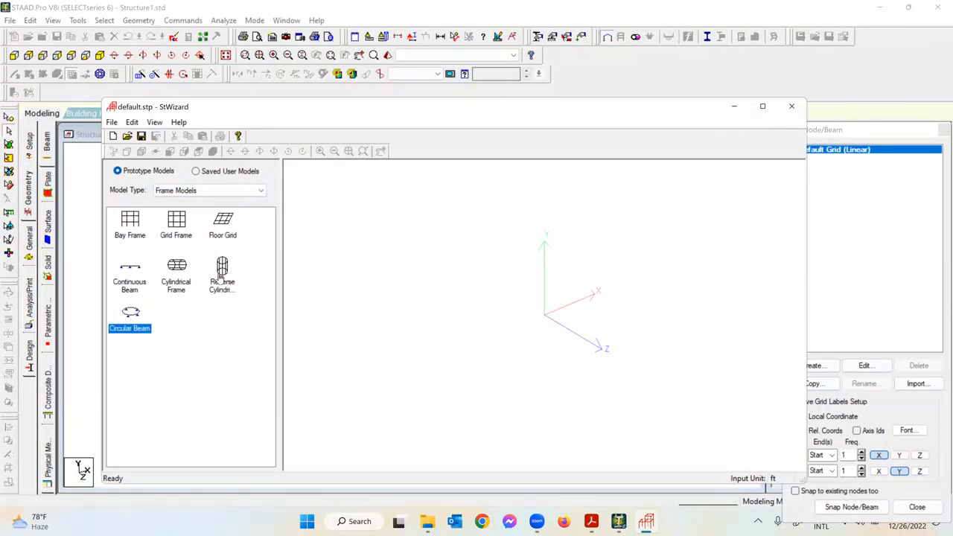
pyautogui.click(223, 277)
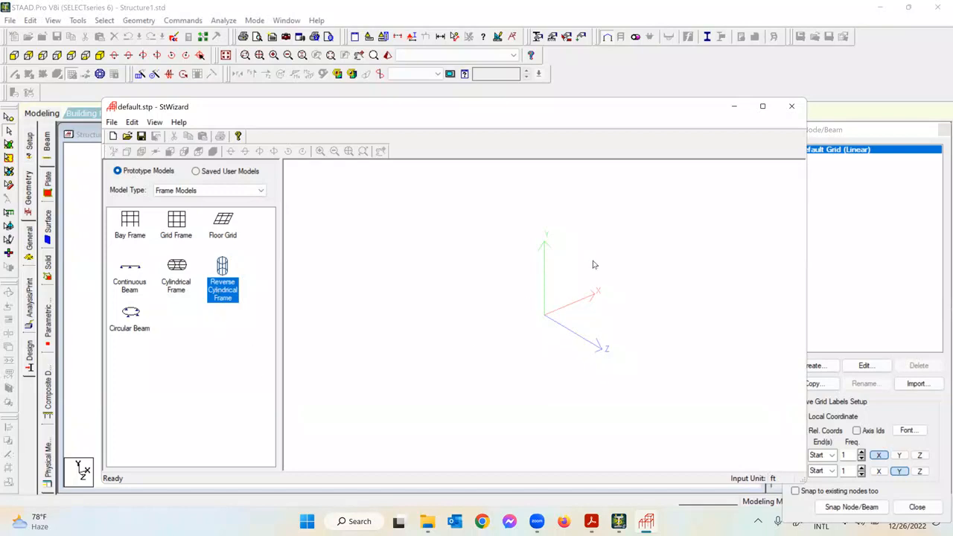
pyautogui.click(179, 273)
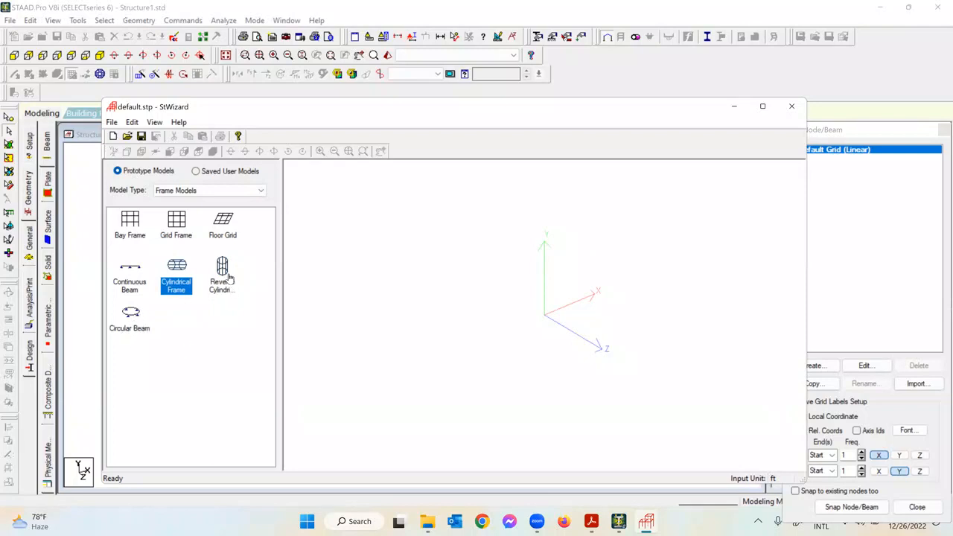
pyautogui.click(222, 274)
# Step: List the Surface/Plate Models and point out the Spherical Surface and Cylindrical Surface prototypes
pyautogui.click(238, 192)
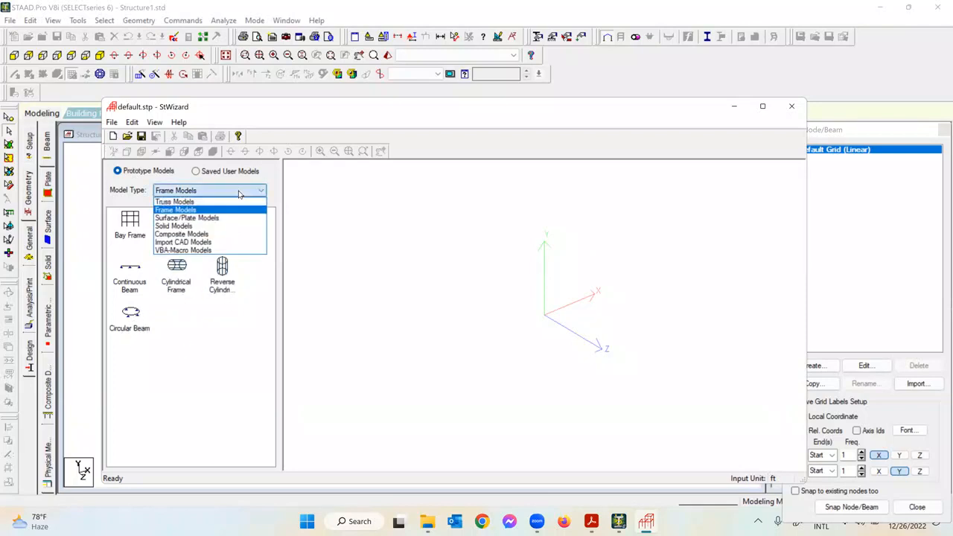
pyautogui.click(199, 218)
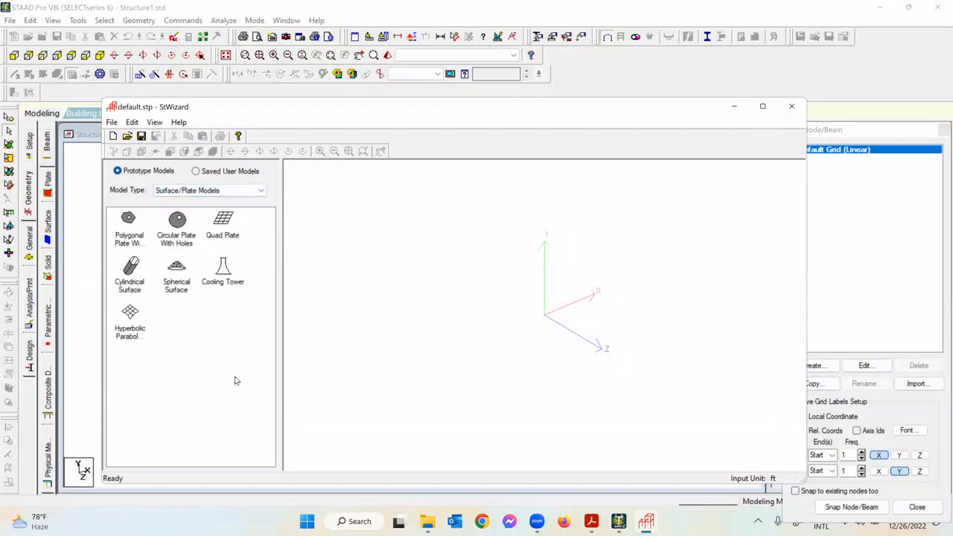
pyautogui.click(186, 295)
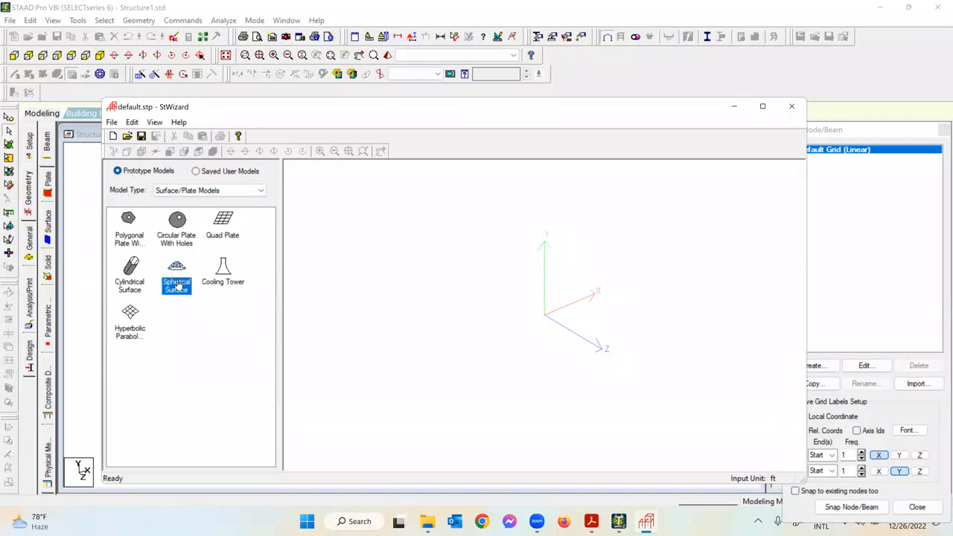
pyautogui.click(139, 294)
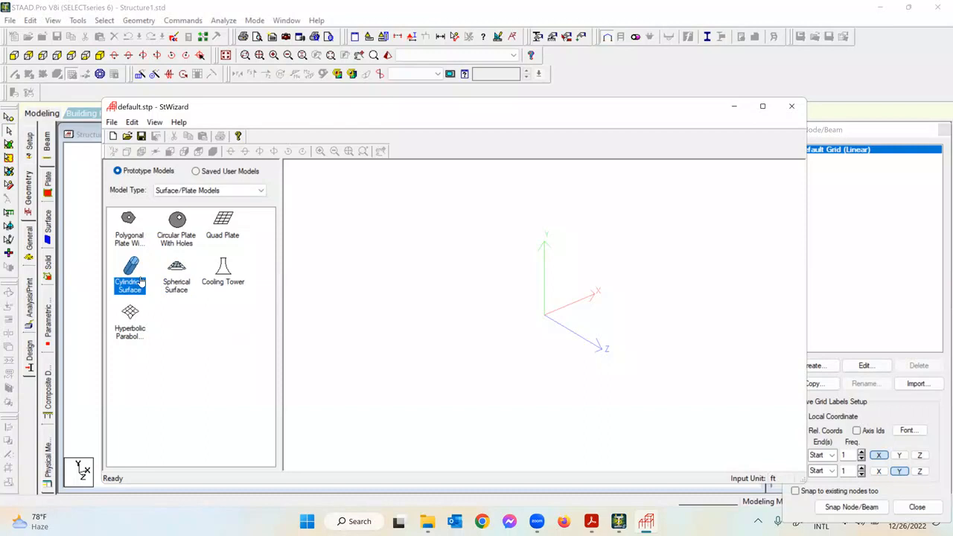
# Step: Return to Frame Models and open the Reverse Cylindrical Frame parameters to examine its length, radius, angle and bay settings
pyautogui.click(245, 190)
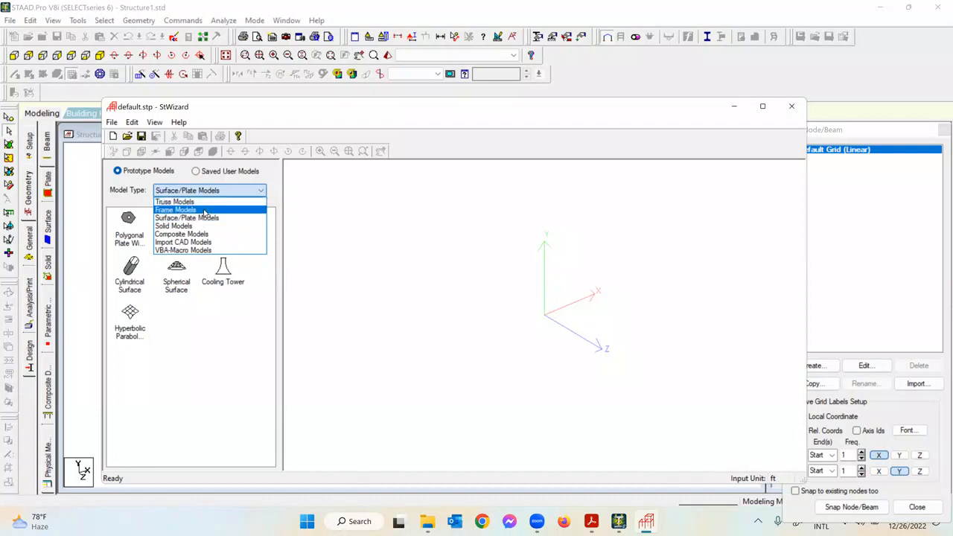
pyautogui.click(204, 212)
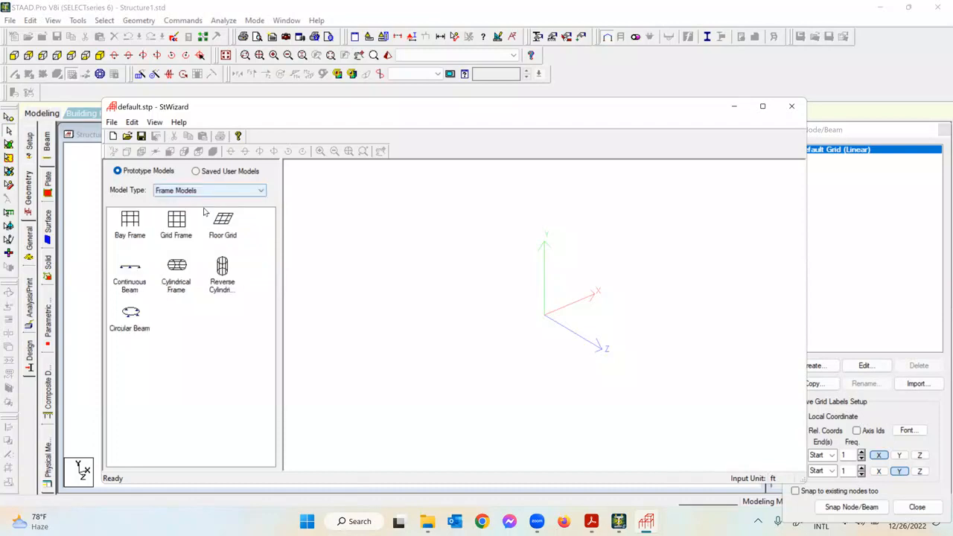
pyautogui.click(222, 268)
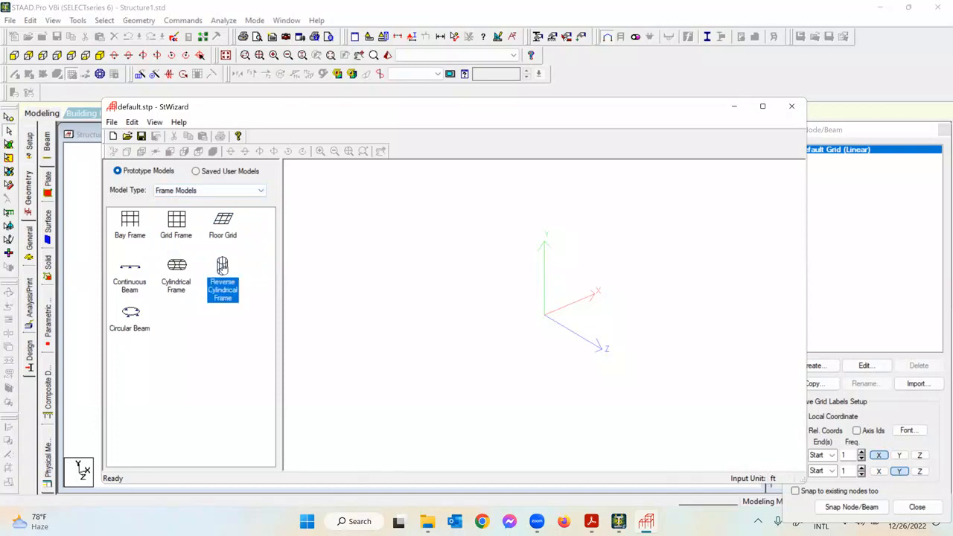
pyautogui.doubleClick(222, 268)
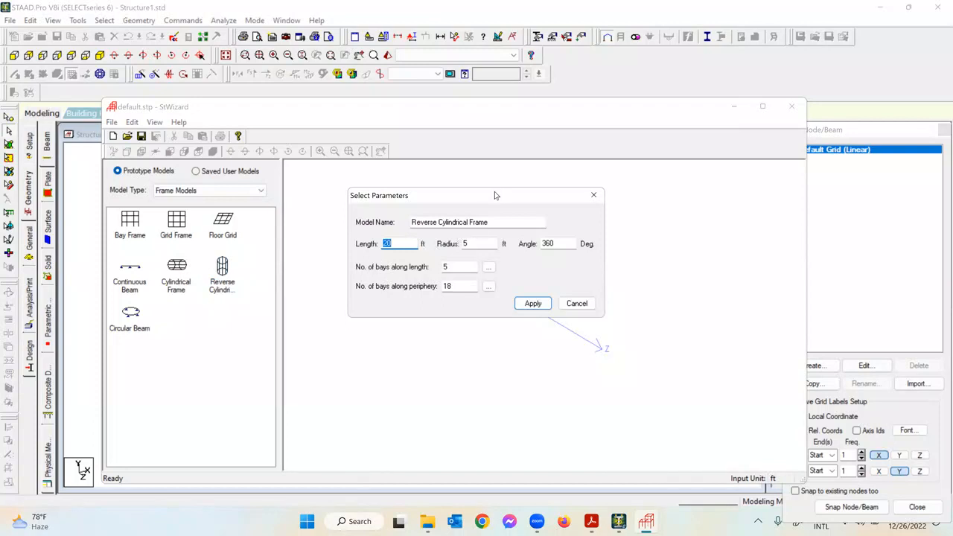
pyautogui.moveTo(497, 195); pyautogui.dragTo(484, 213)
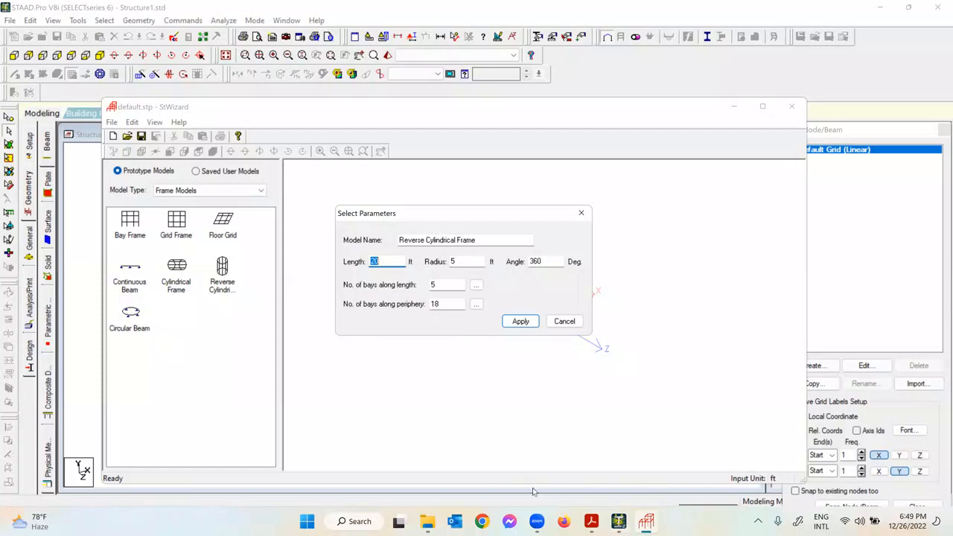
# Step: Cancel the Reverse Cylindrical Frame parameters and minimize the Structure Wizard to show Fig. 34.8 in the lecture note PDF
pyautogui.click(592, 523)
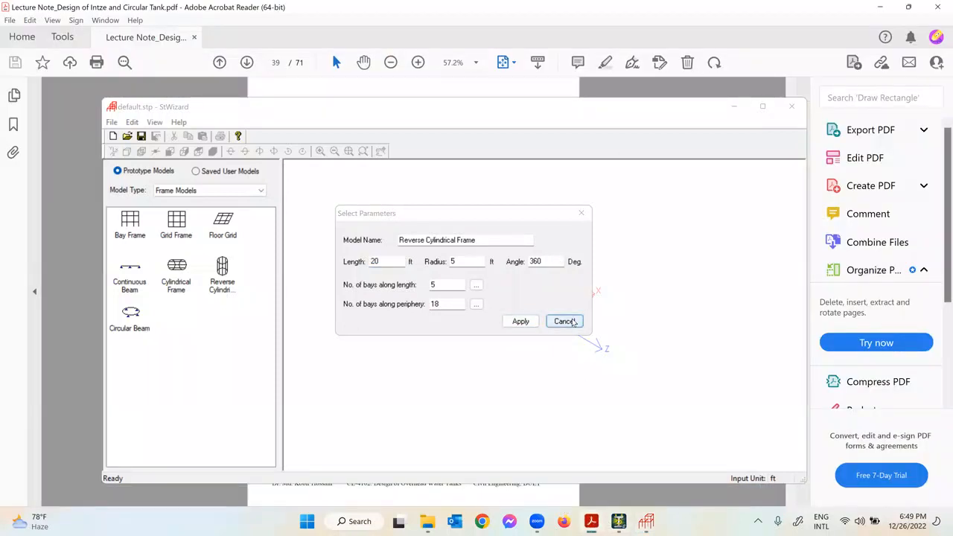
pyautogui.click(564, 321)
pyautogui.click(733, 107)
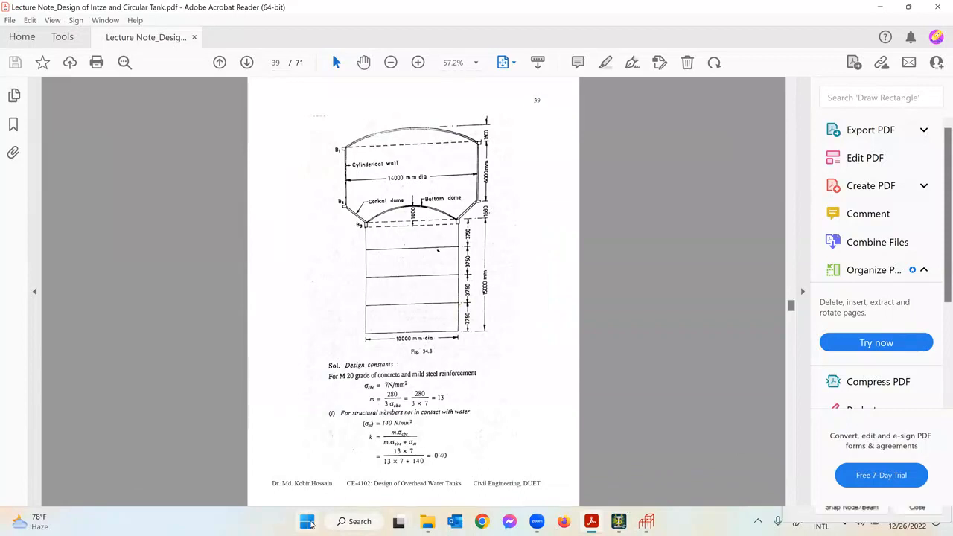
pyautogui.click(307, 522)
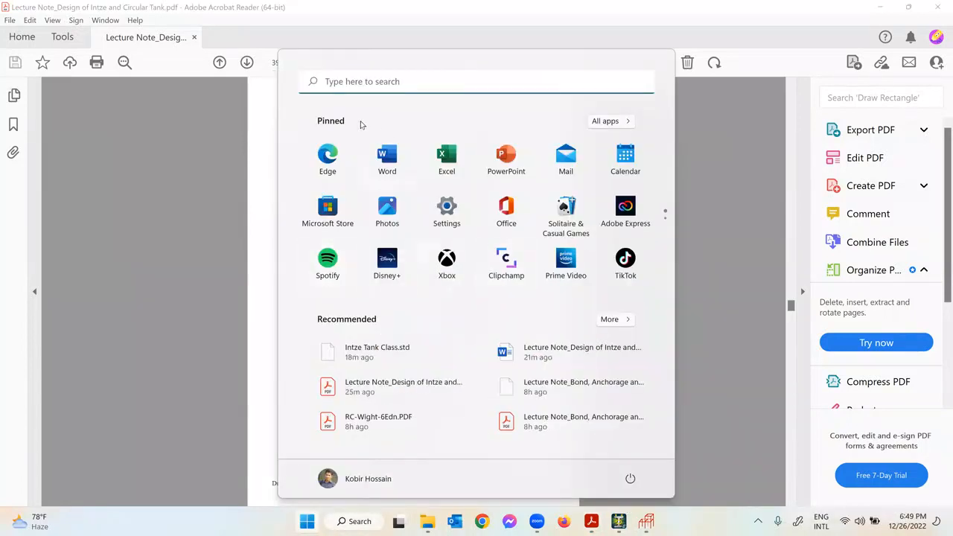
pyautogui.click(379, 81)
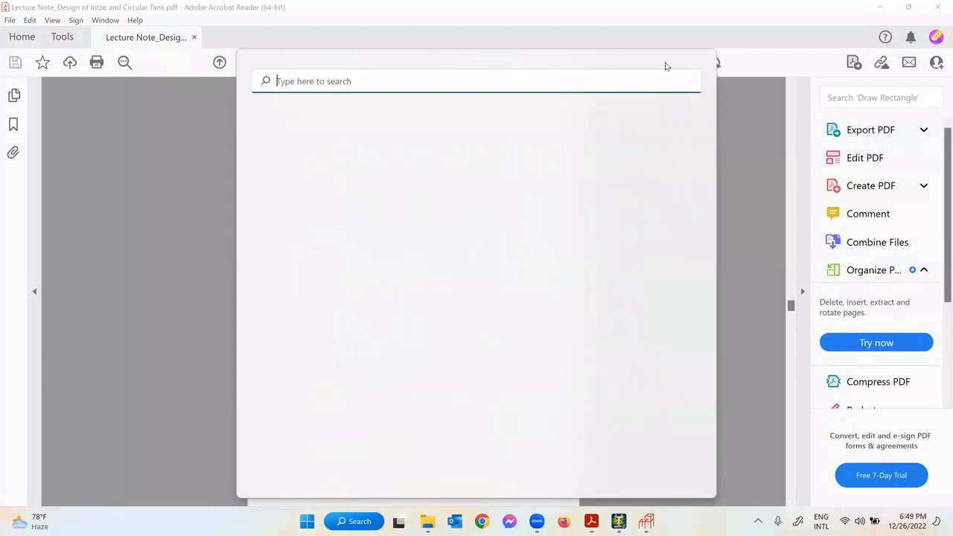
pyautogui.click(766, 283)
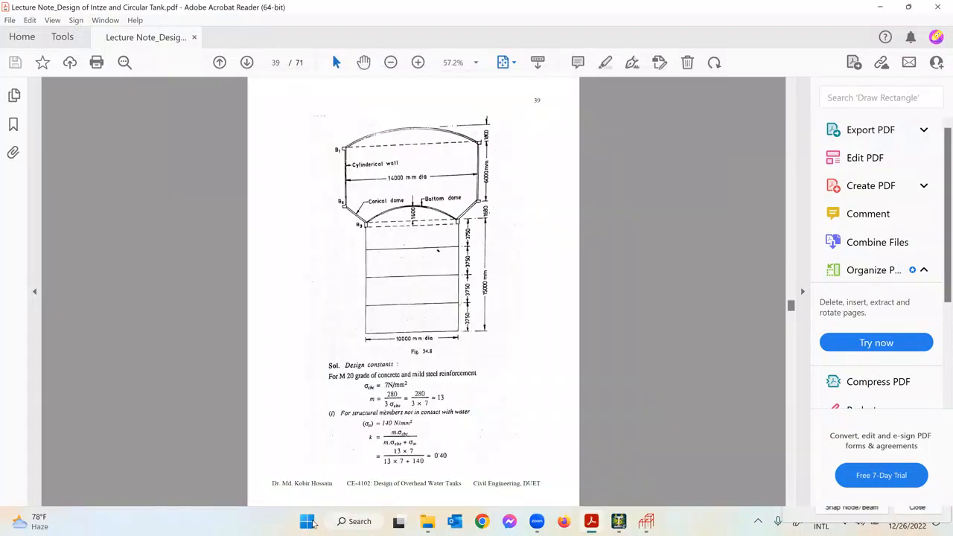
# Step: Switch to Excel and create a new blank workbook
pyautogui.click(307, 523)
pyautogui.click(446, 155)
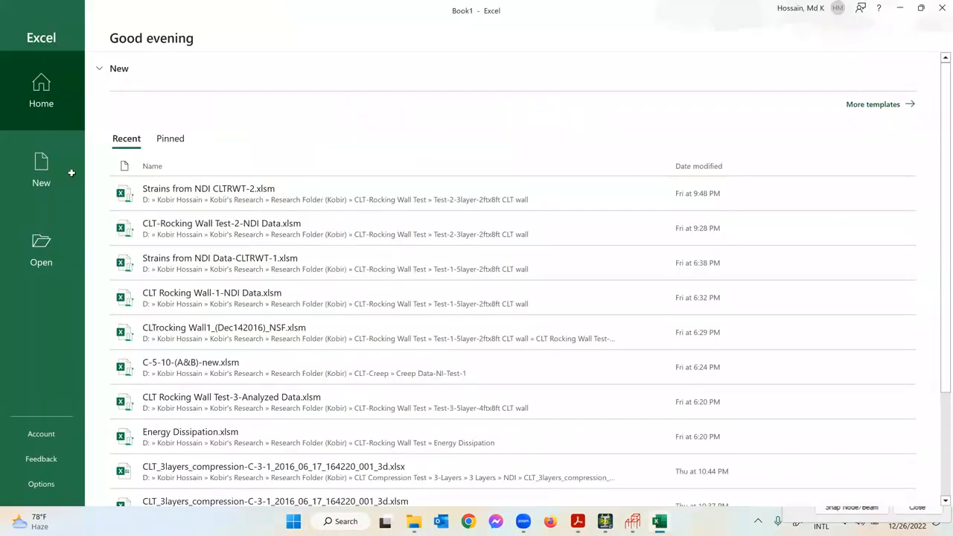
pyautogui.click(66, 160)
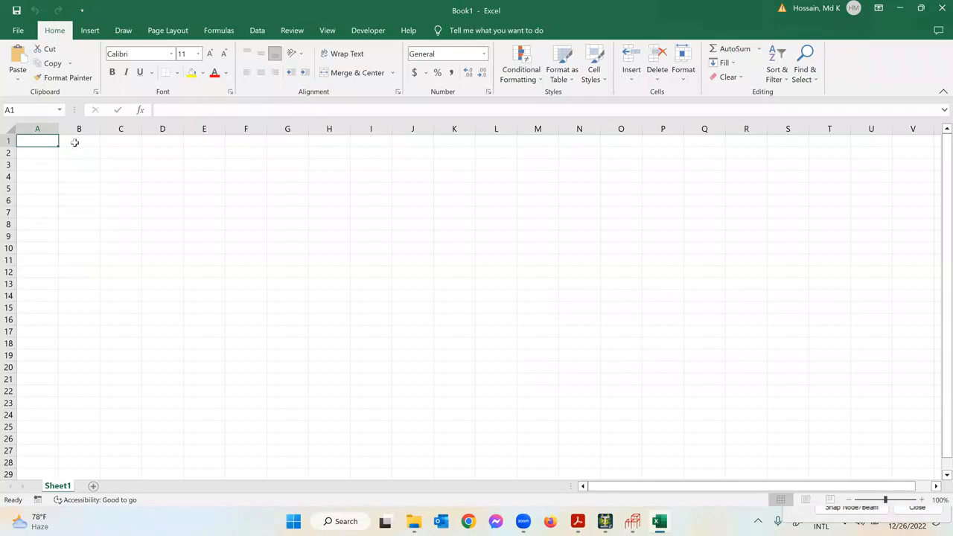
# Step: Enter the headers m in A1 and ft in B1, and the length 15 in A2
pyautogui.write('m')
pyautogui.click(75, 142)
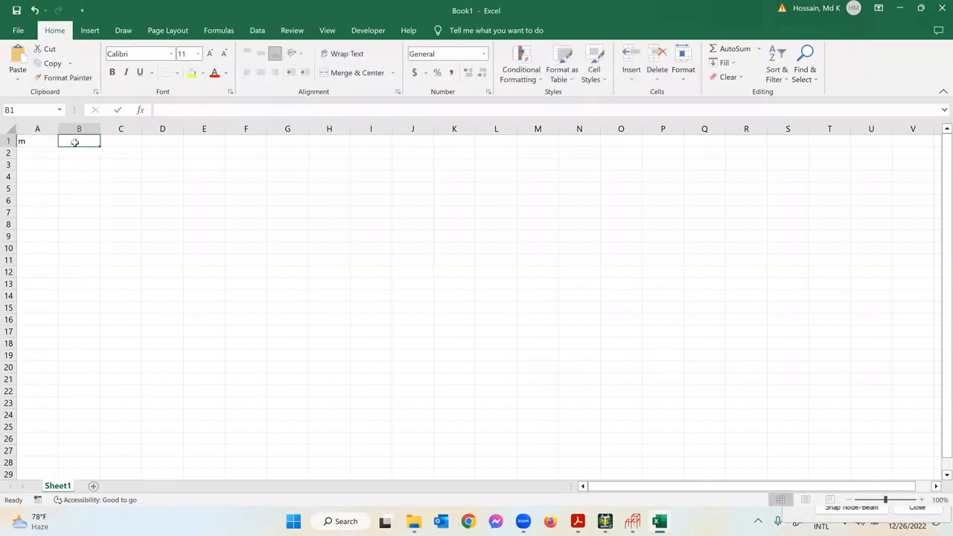
pyautogui.write('ft')
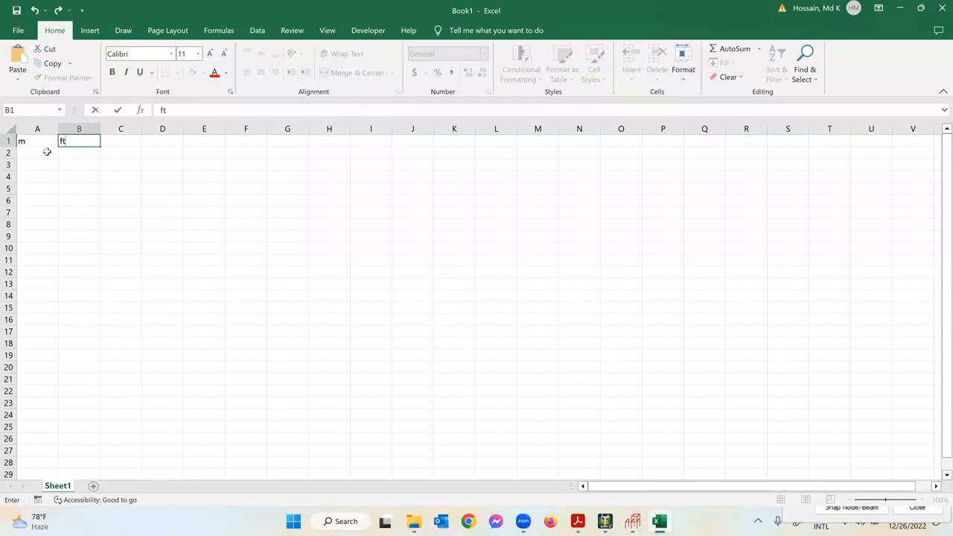
pyautogui.click(47, 151)
pyautogui.write('15')
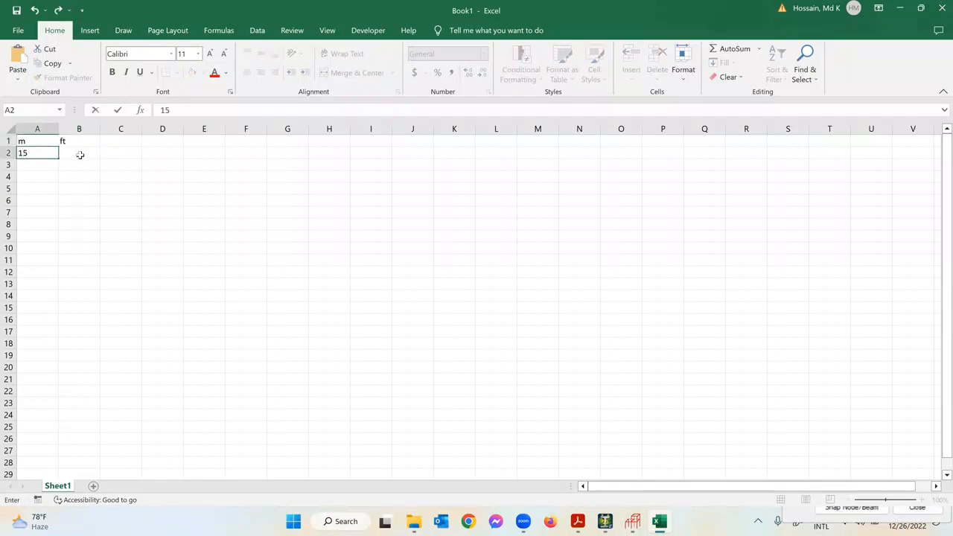
# Step: Convert the length in A2 to feet in B2 with the formula =3.281*A2
pyautogui.click(80, 153)
pyautogui.write('=15')
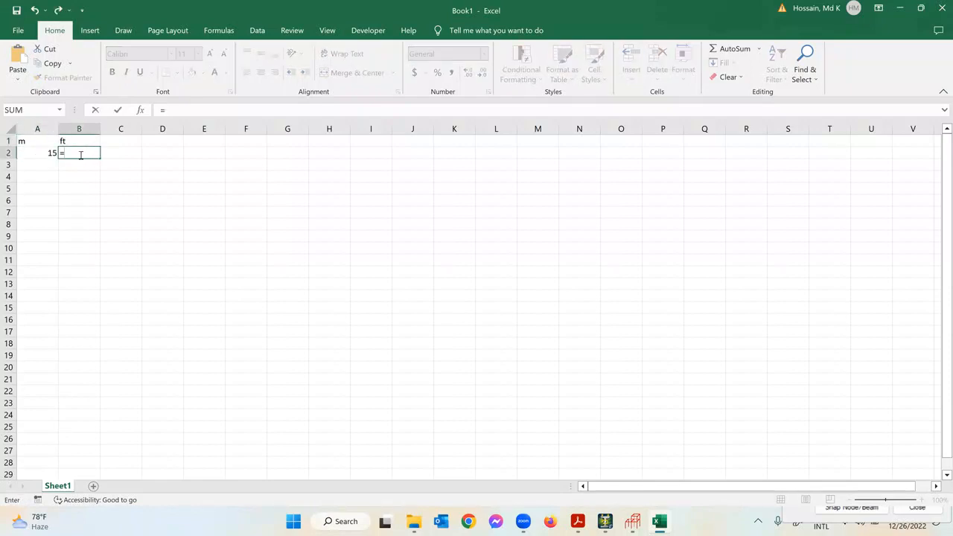
pyautogui.press('BackSpace')
pyautogui.press('BackSpace')
pyautogui.write('3.281*')
pyautogui.click(44, 153)
pyautogui.press('Return')
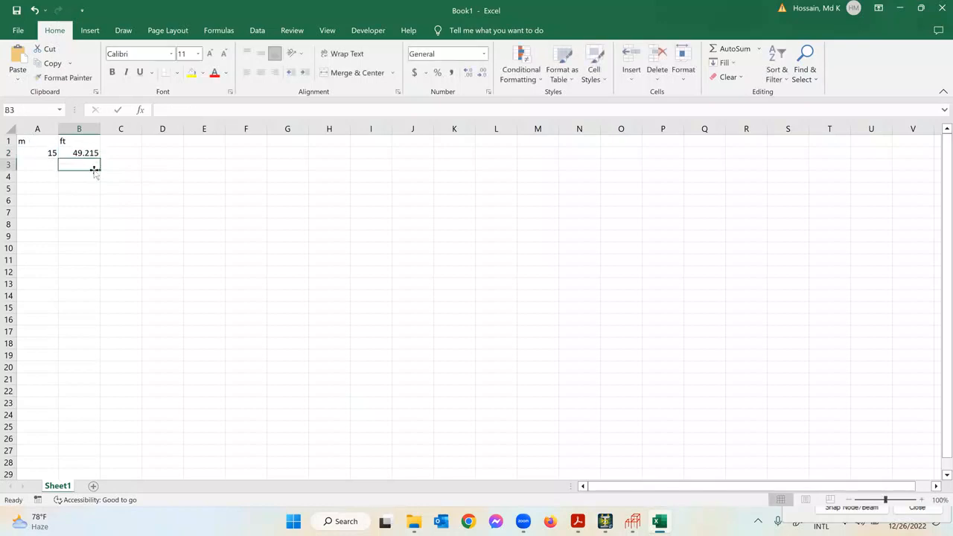
pyautogui.click(49, 151)
pyautogui.click(84, 152)
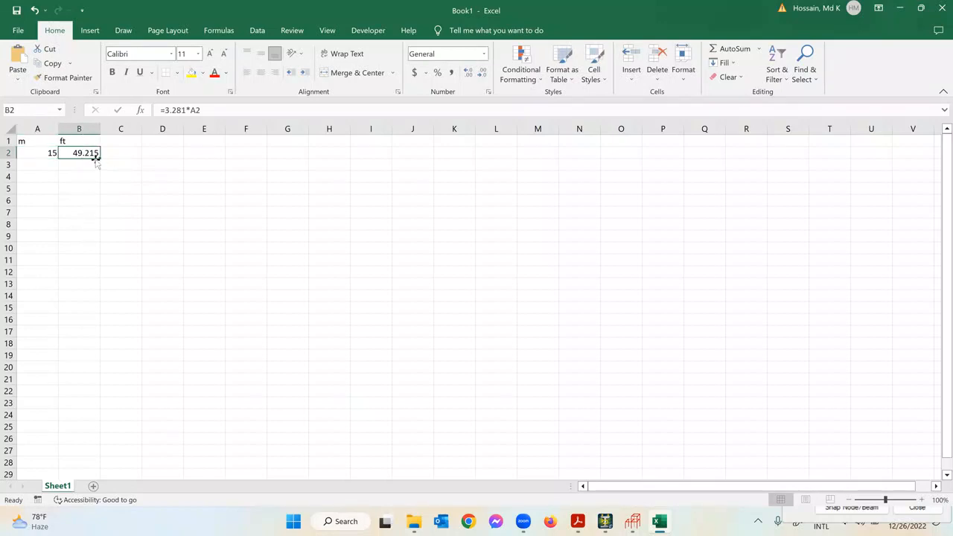
pyautogui.click(46, 154)
pyautogui.click(89, 153)
# Step: Switch back to STAAD.Pro's Structure Wizard and set the Reverse Cylindrical Frame's length to 49.215 ft
pyautogui.click(606, 521)
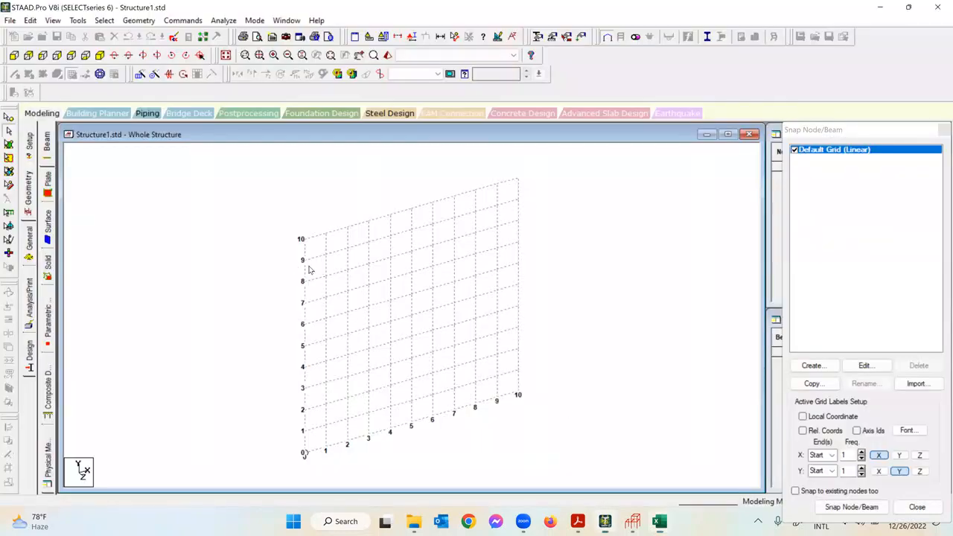
pyautogui.click(632, 520)
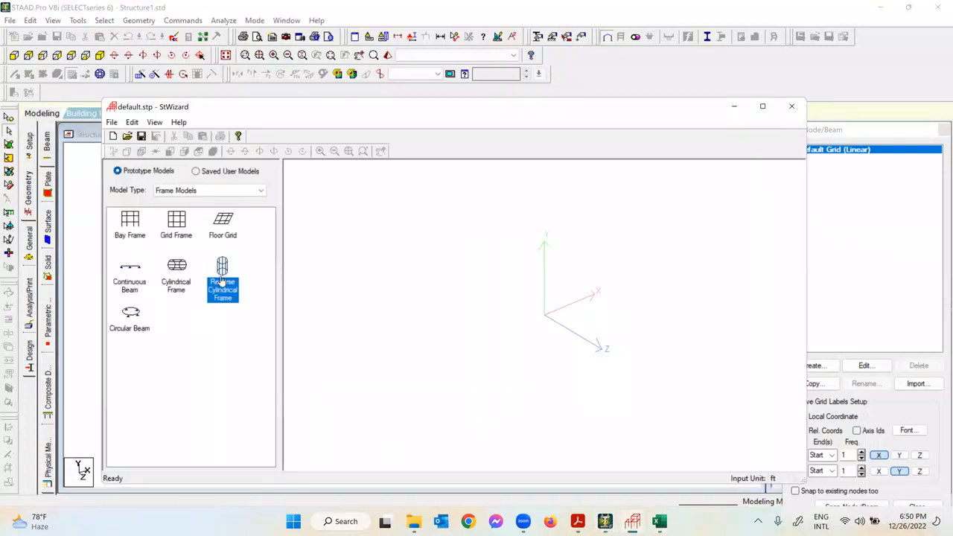
pyautogui.doubleClick(221, 280)
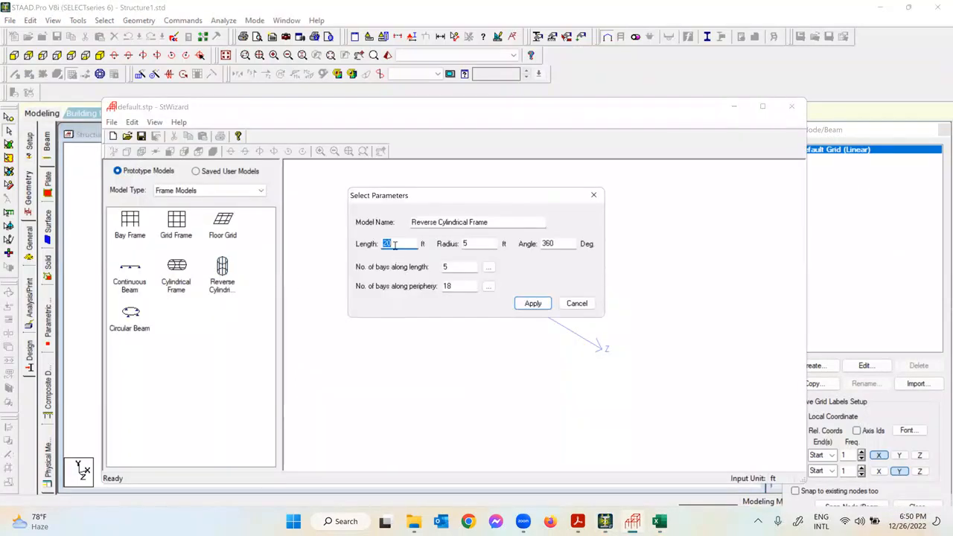
pyautogui.write('43')
# Step: Set the frame's radius to 16.4053 ft and generate the Reverse Cylindrical Frame
pyautogui.doubleClick(467, 244)
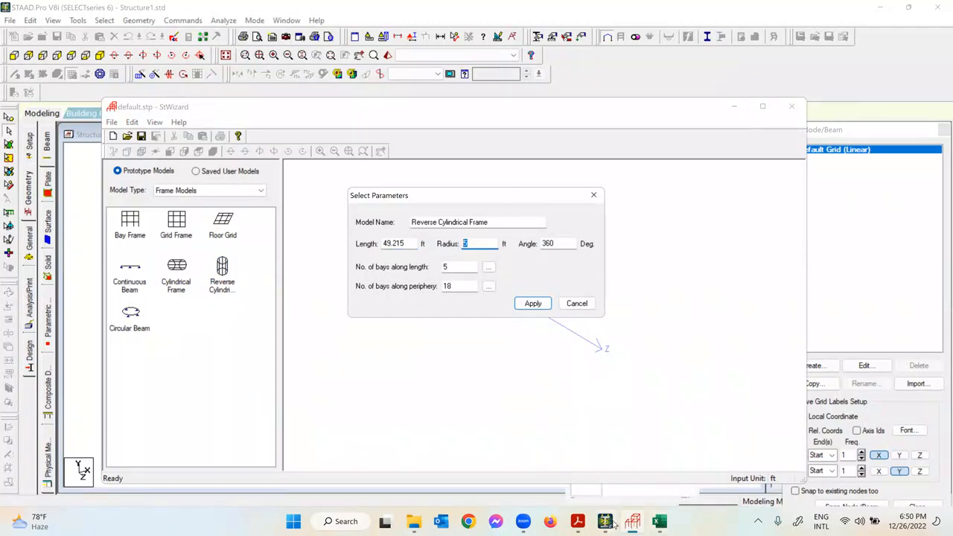
pyautogui.click(658, 523)
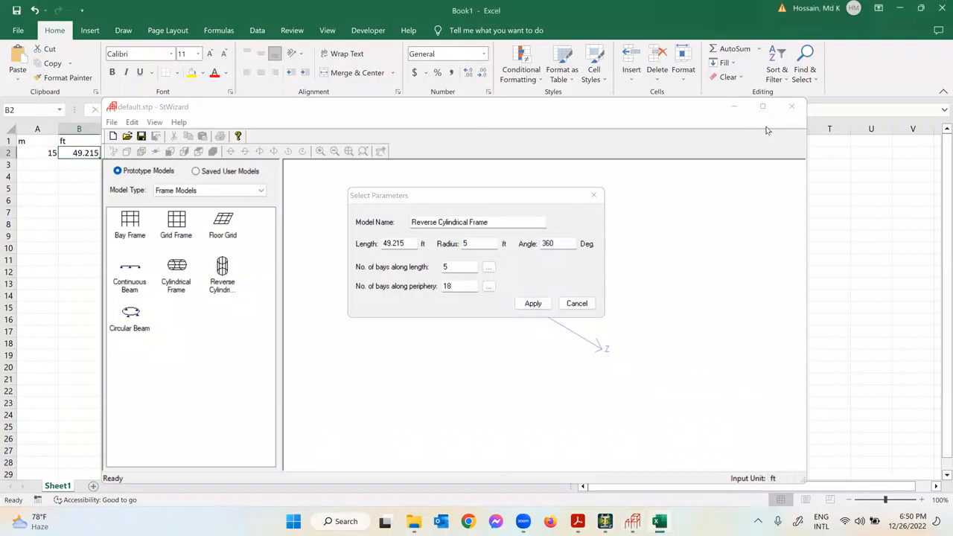
pyautogui.click(688, 115)
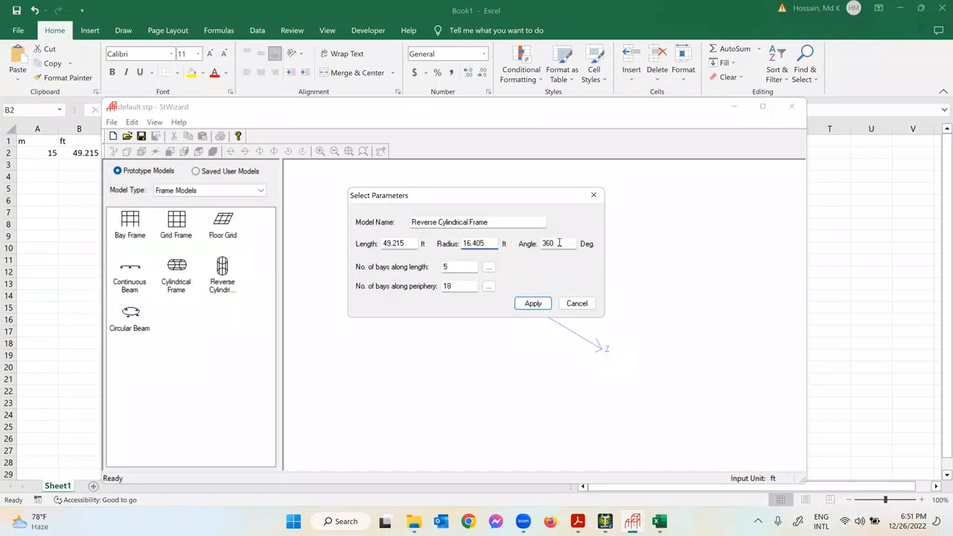
pyautogui.write('3')
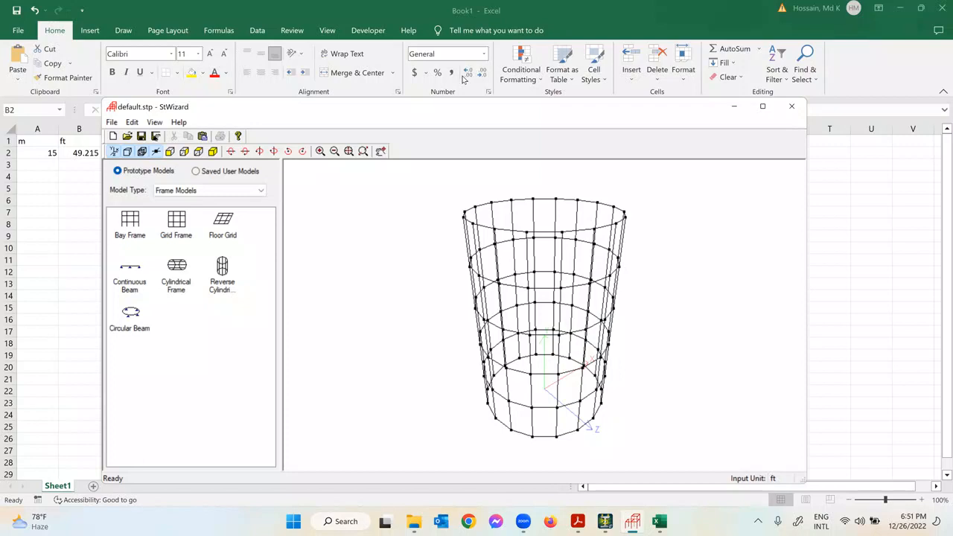
# Step: Regenerate the Reverse Cylindrical Frame with 4 bays along its length and 8 bays along its periphery
pyautogui.moveTo(713, 237); pyautogui.dragTo(569, 295)
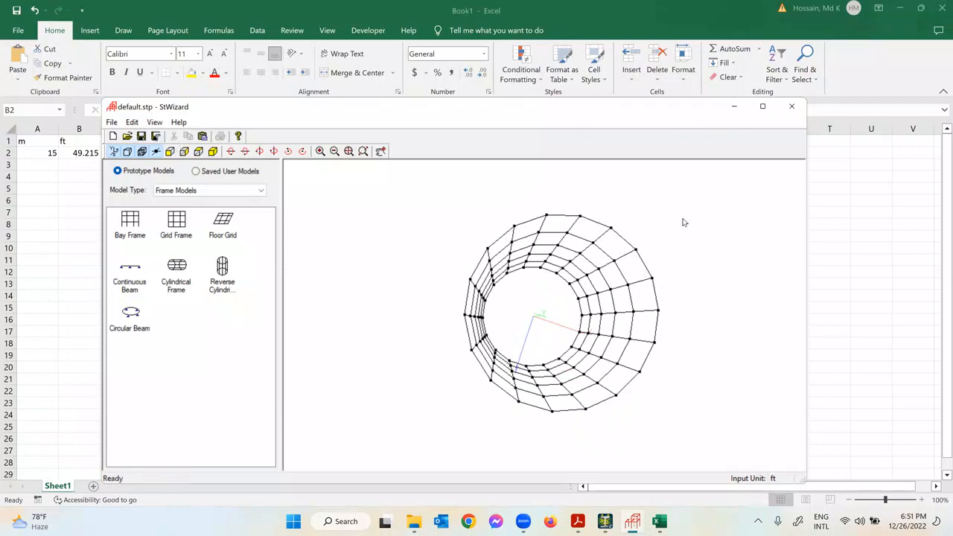
pyautogui.doubleClick(220, 278)
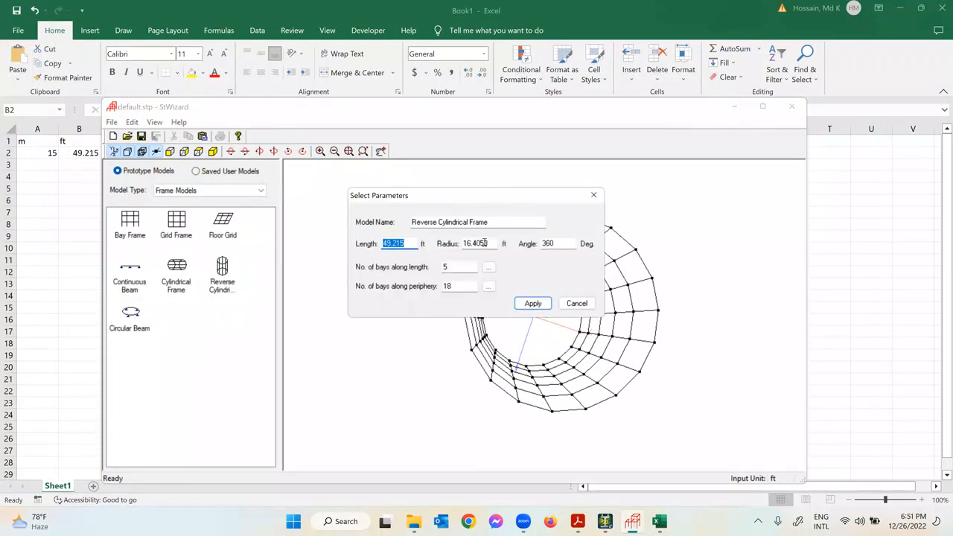
pyautogui.moveTo(544, 195); pyautogui.dragTo(582, 191)
pyautogui.click(482, 285)
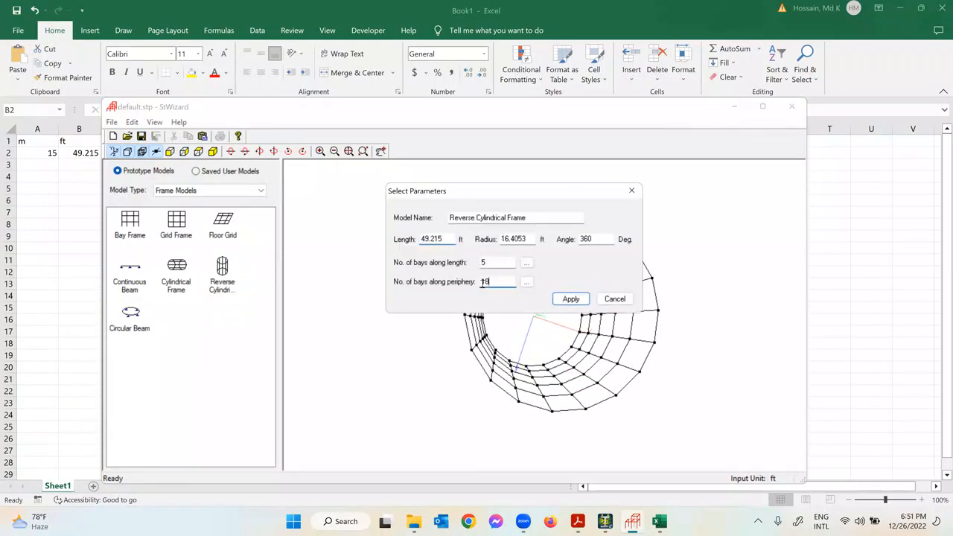
pyautogui.moveTo(490, 264); pyautogui.dragTo(471, 262)
pyautogui.write('4')
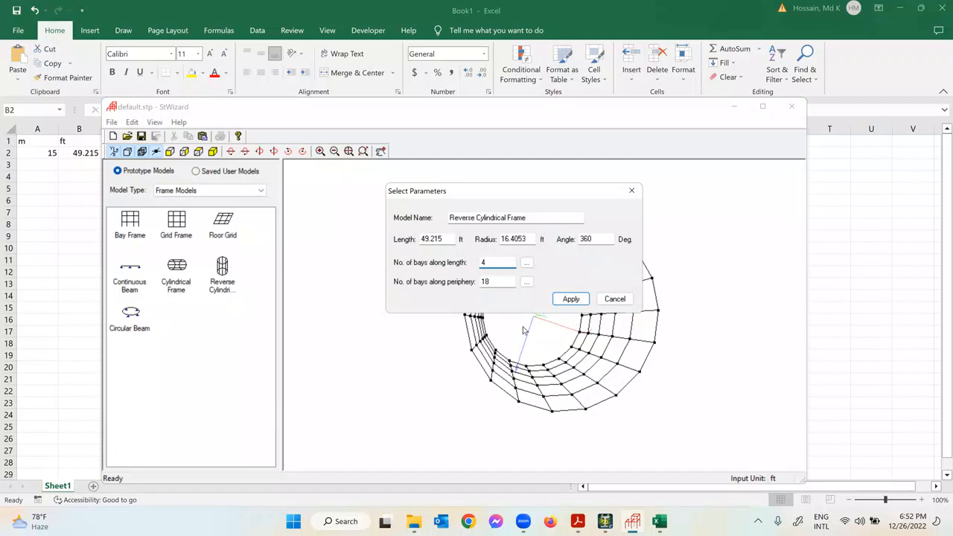
pyautogui.doubleClick(491, 282)
pyautogui.write('8')
pyautogui.click(595, 240)
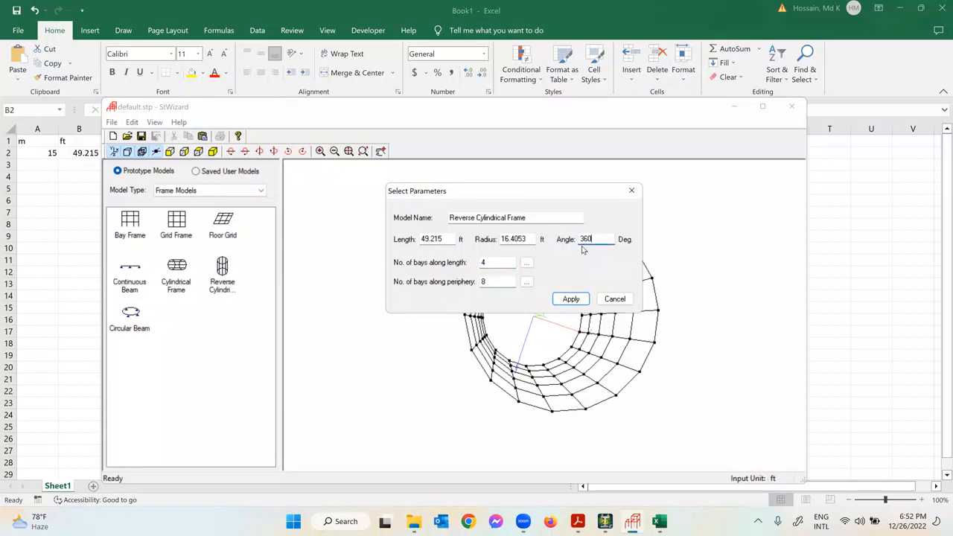
pyautogui.click(571, 300)
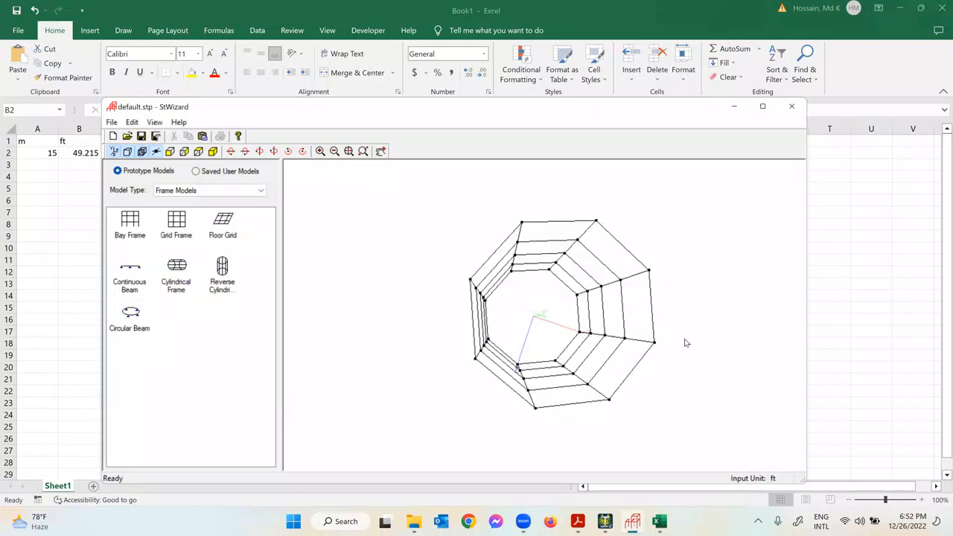
# Step: Examine the generated frame from several directions to check its columns and ring beam levels
pyautogui.moveTo(693, 383); pyautogui.dragTo(529, 386)
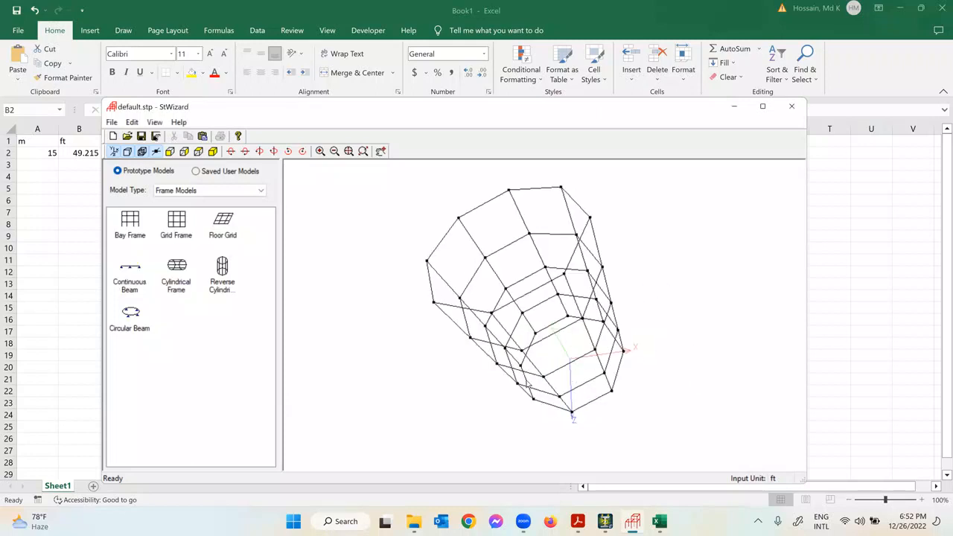
pyautogui.moveTo(430, 404); pyautogui.dragTo(593, 339)
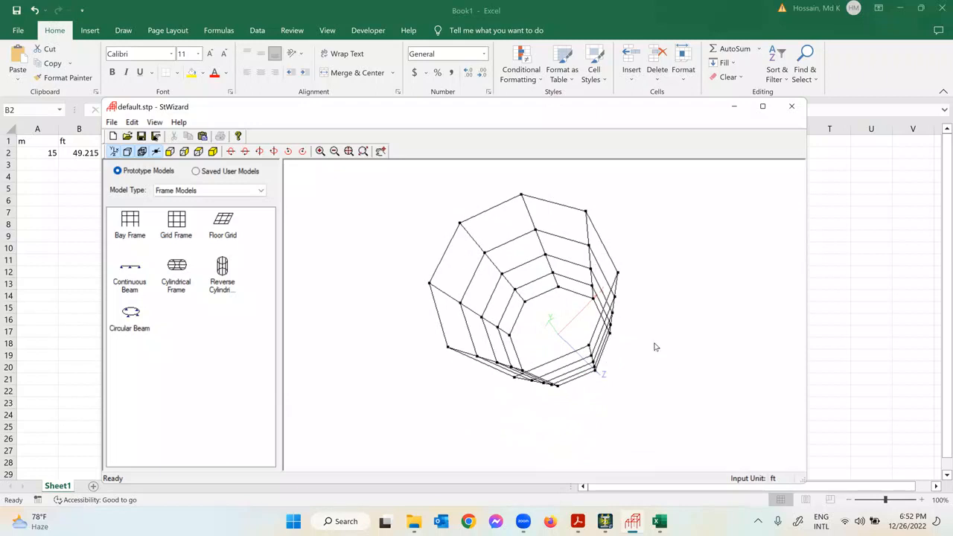
pyautogui.moveTo(488, 419); pyautogui.dragTo(514, 397)
pyautogui.moveTo(425, 394); pyautogui.dragTo(409, 311)
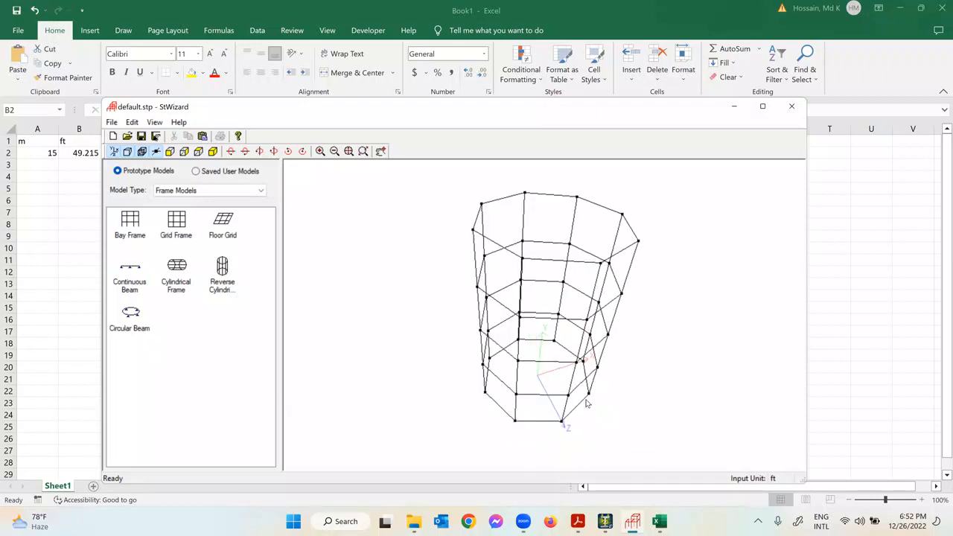
pyautogui.moveTo(539, 400); pyautogui.dragTo(541, 406)
pyautogui.scroll(-1, 538, 411)
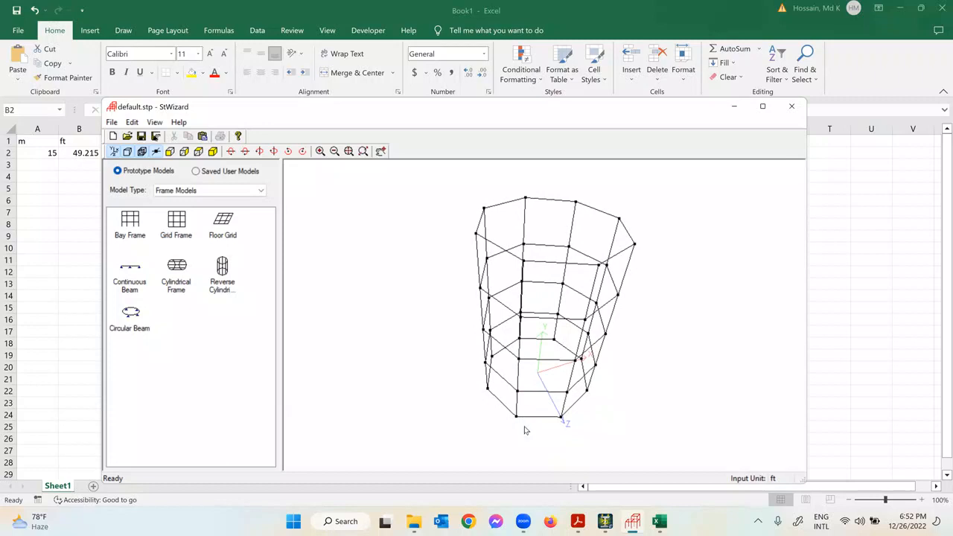
pyautogui.scroll(-1, 542, 382)
pyautogui.scroll(-1, 553, 208)
pyautogui.scroll(5, 549, 210)
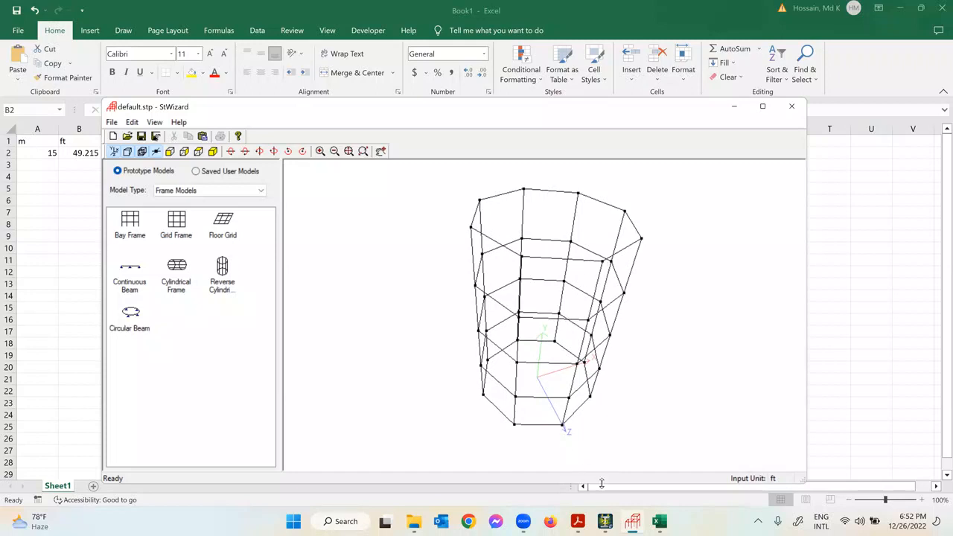
# Step: Transfer the frame prototype from the Structure Wizard into the STAAD.Pro model at X, Y and Z offsets of 0 m
pyautogui.click(604, 521)
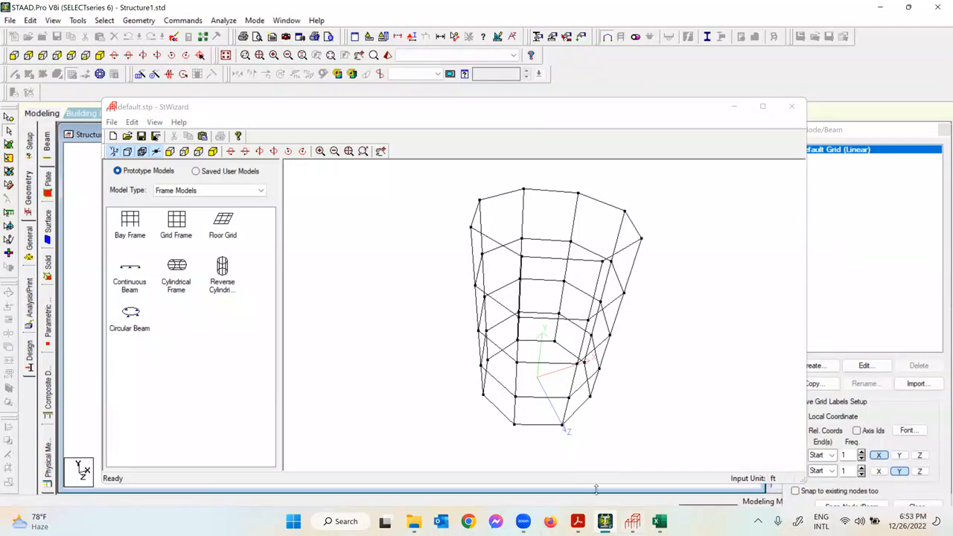
pyautogui.click(635, 521)
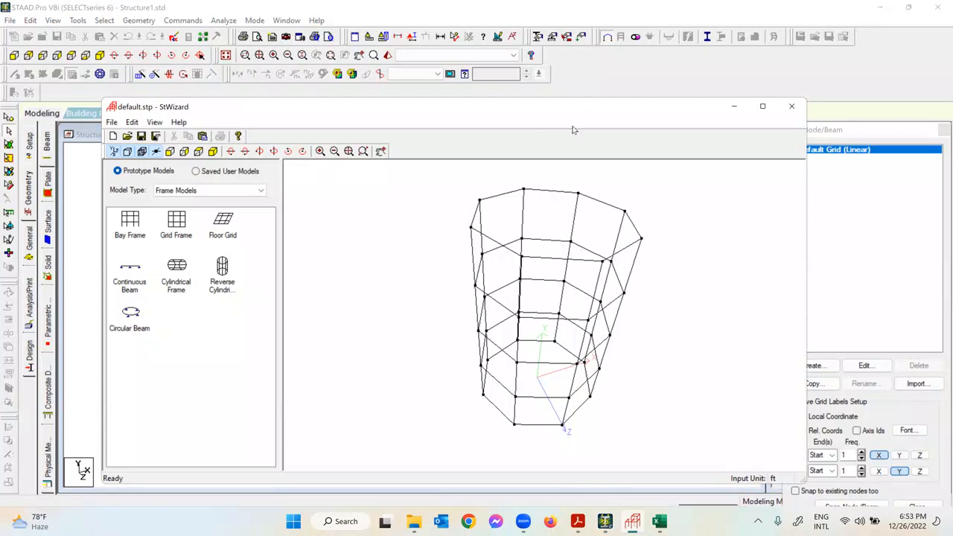
pyautogui.moveTo(580, 110); pyautogui.dragTo(572, 105)
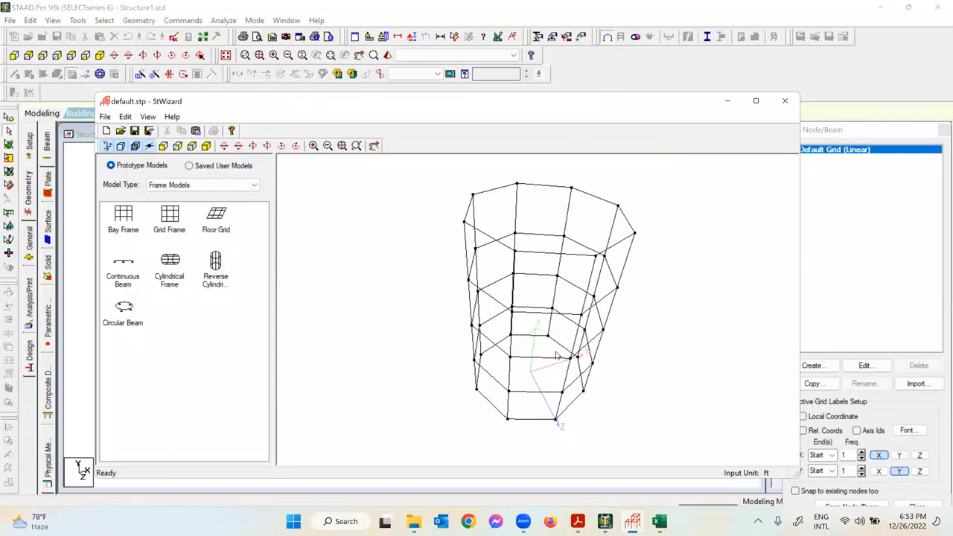
pyautogui.click(783, 105)
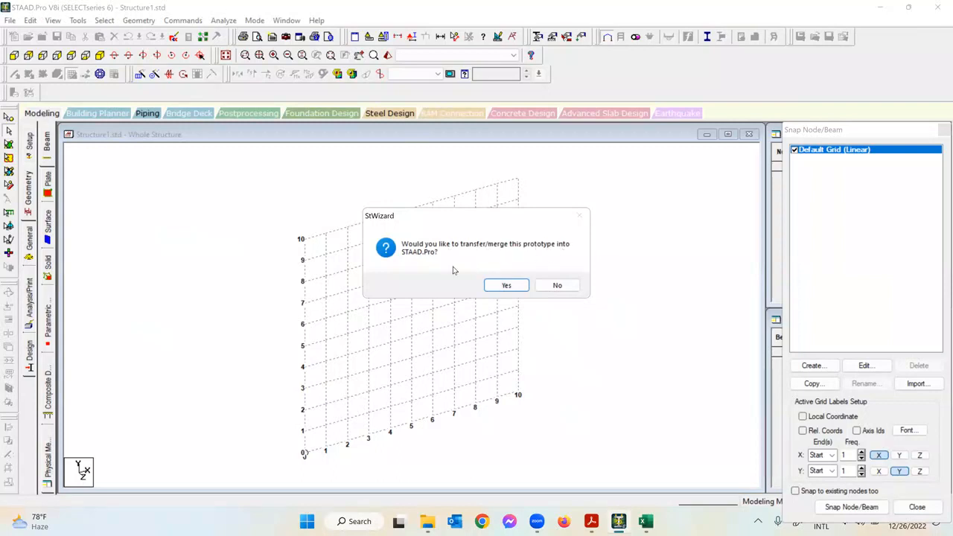
pyautogui.click(505, 287)
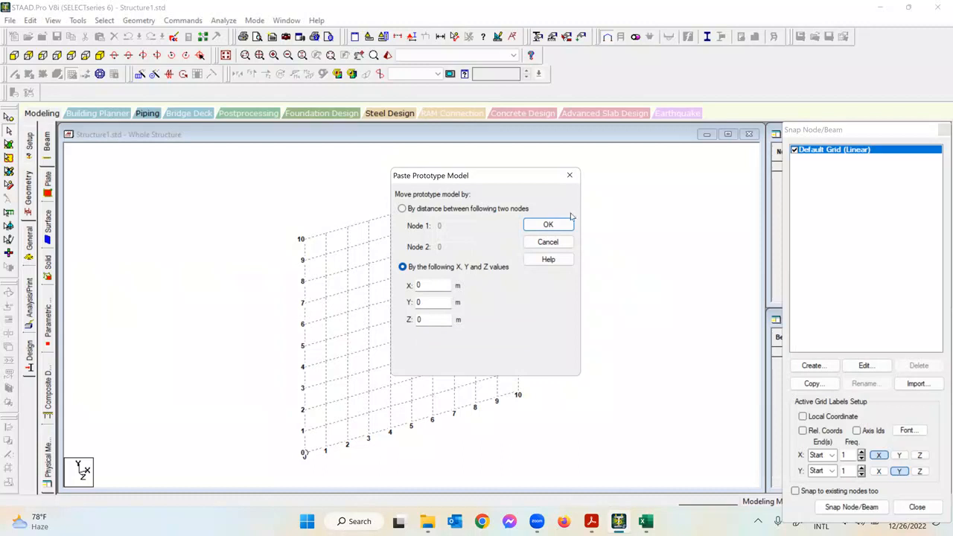
pyautogui.click(547, 226)
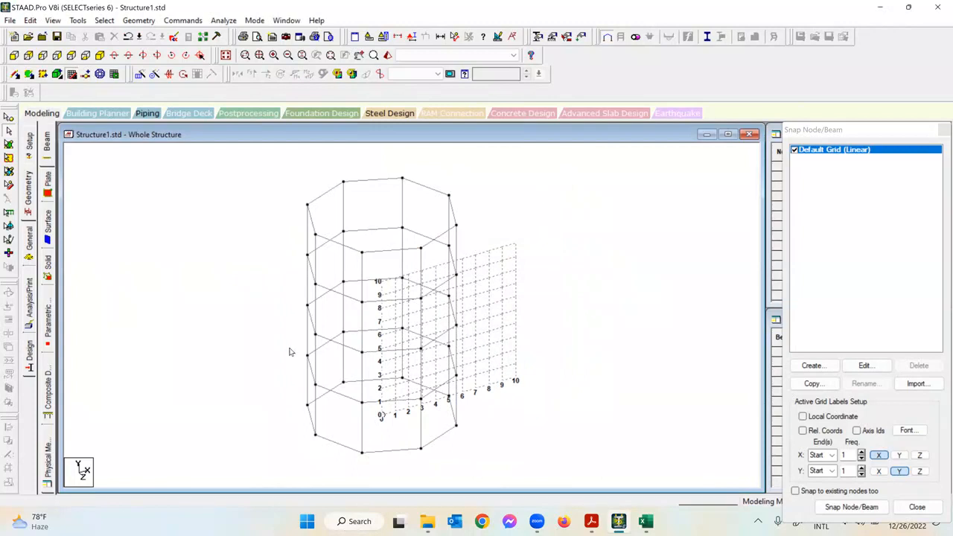
# Step: Turn off the display of the Default Grid (Linear) so only the frame is shown
pyautogui.click(794, 150)
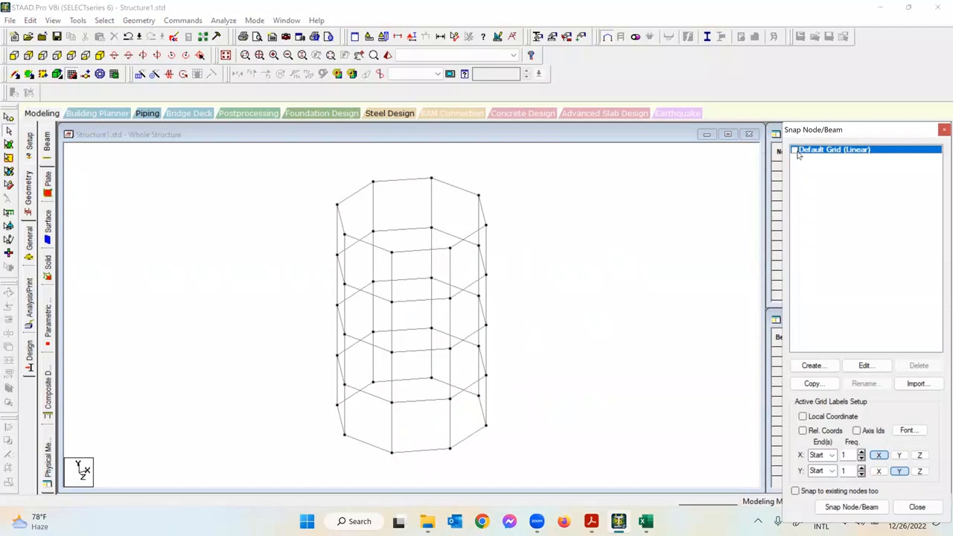
pyautogui.click(793, 150)
pyautogui.click(794, 149)
pyautogui.moveTo(527, 383); pyautogui.dragTo(496, 356, button='middle')
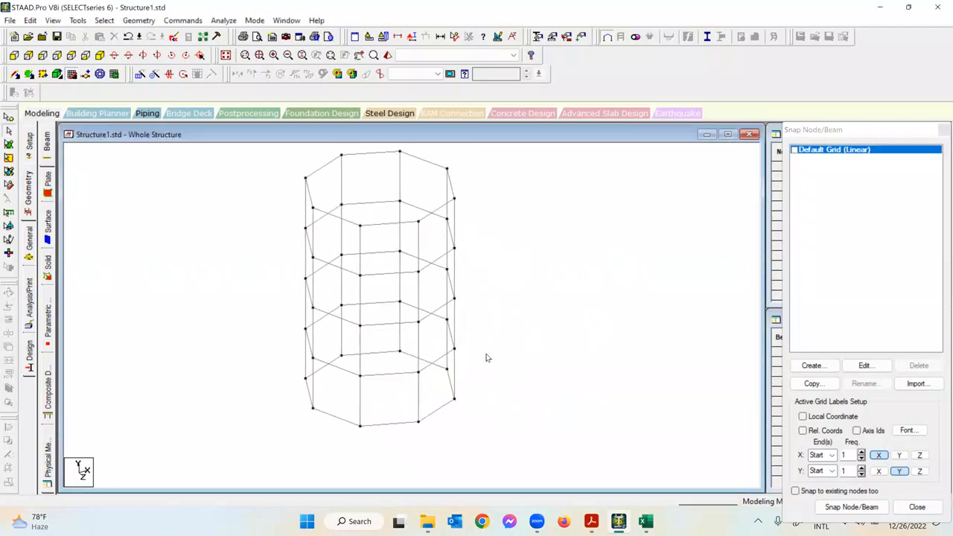
pyautogui.moveTo(543, 264); pyautogui.dragTo(546, 283, button='middle')
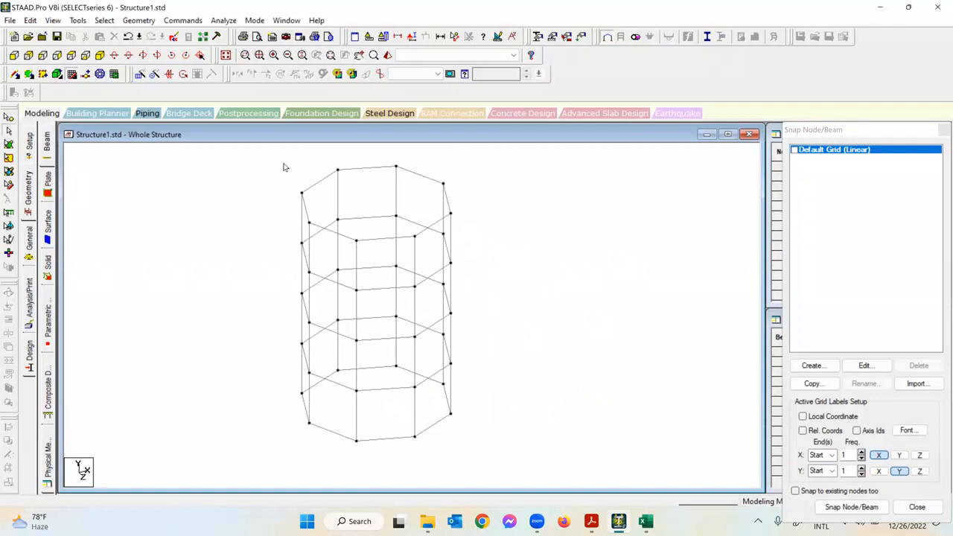
# Step: Select all ring beams at the base level of the frame and delete them
pyautogui.click(14, 55)
pyautogui.click(419, 421)
pyautogui.click(315, 418)
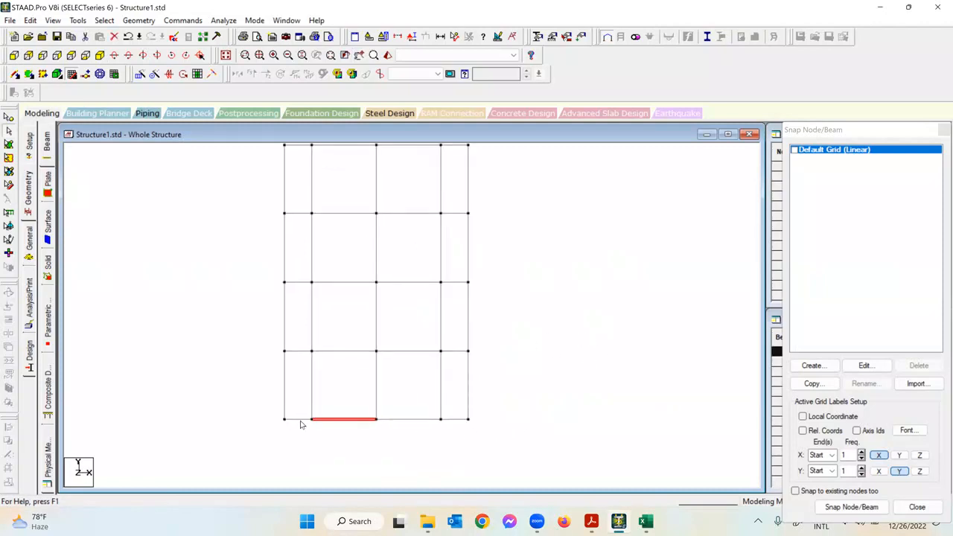
pyautogui.click(301, 422)
pyautogui.click(222, 413)
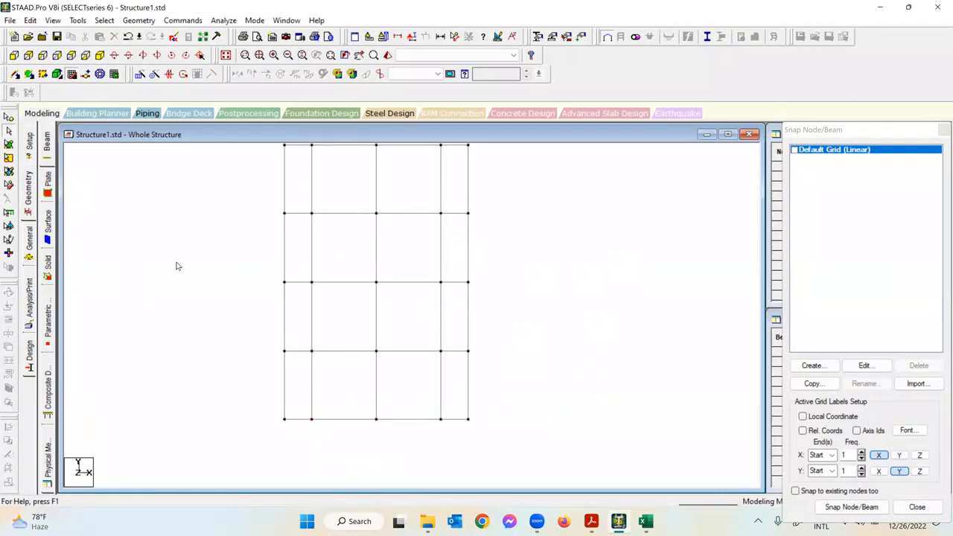
pyautogui.moveTo(258, 411); pyautogui.dragTo(491, 433)
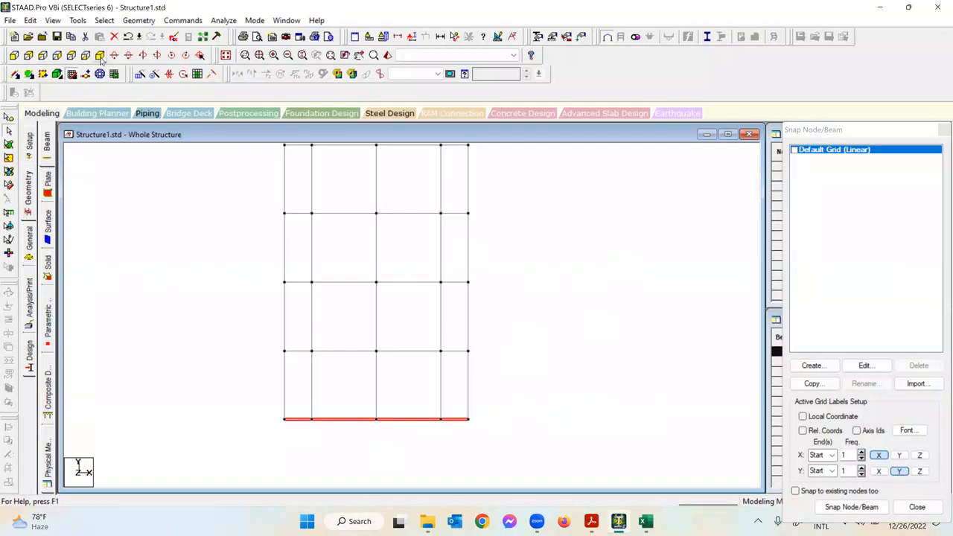
pyautogui.click(100, 55)
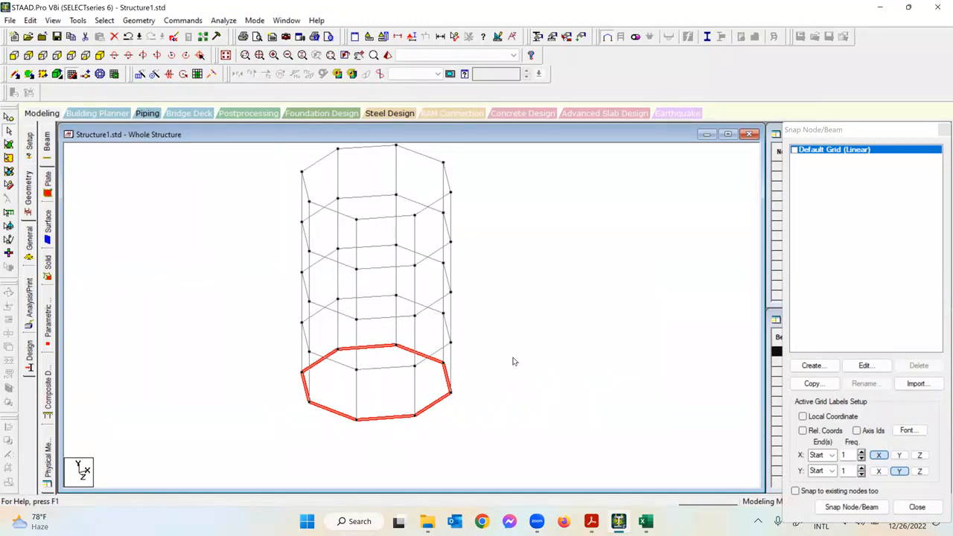
pyautogui.press('Delete')
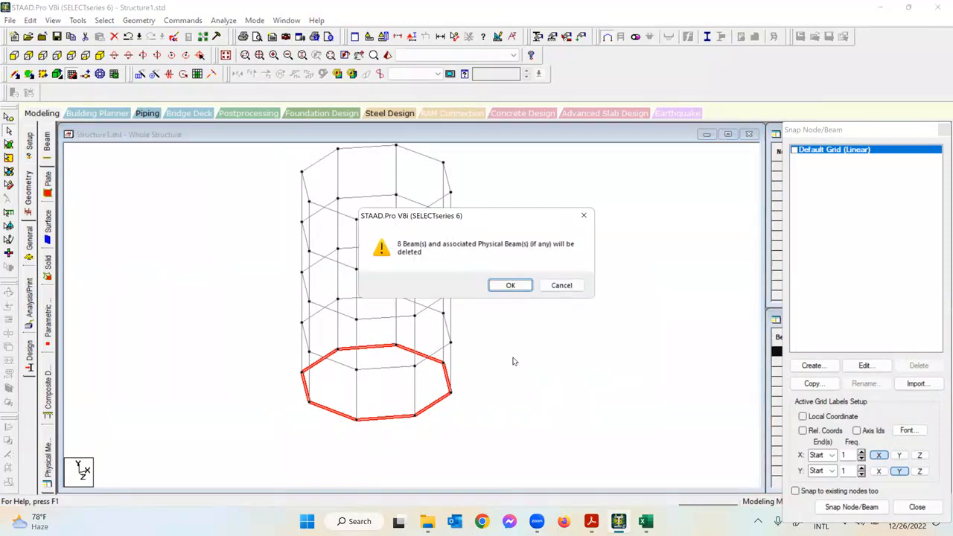
pyautogui.click(511, 286)
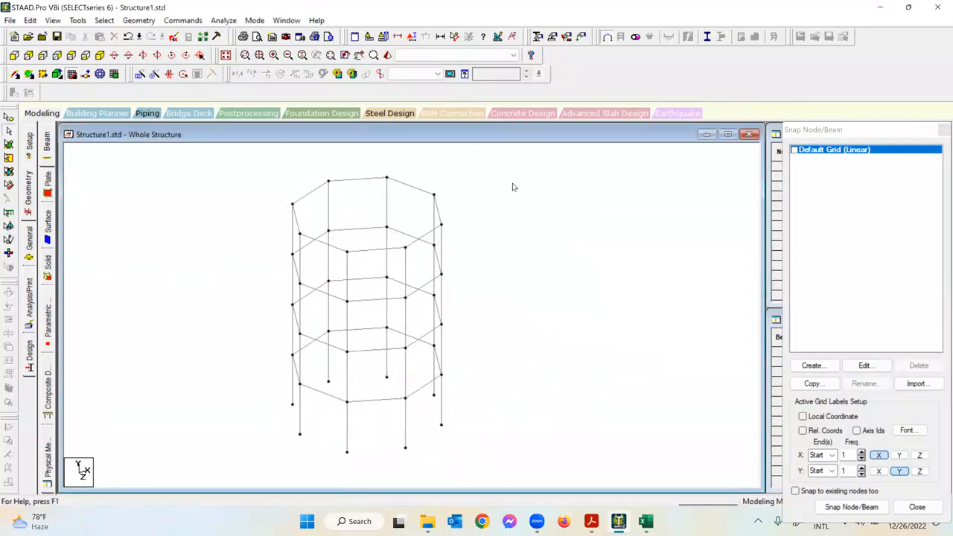
pyautogui.click(358, 182)
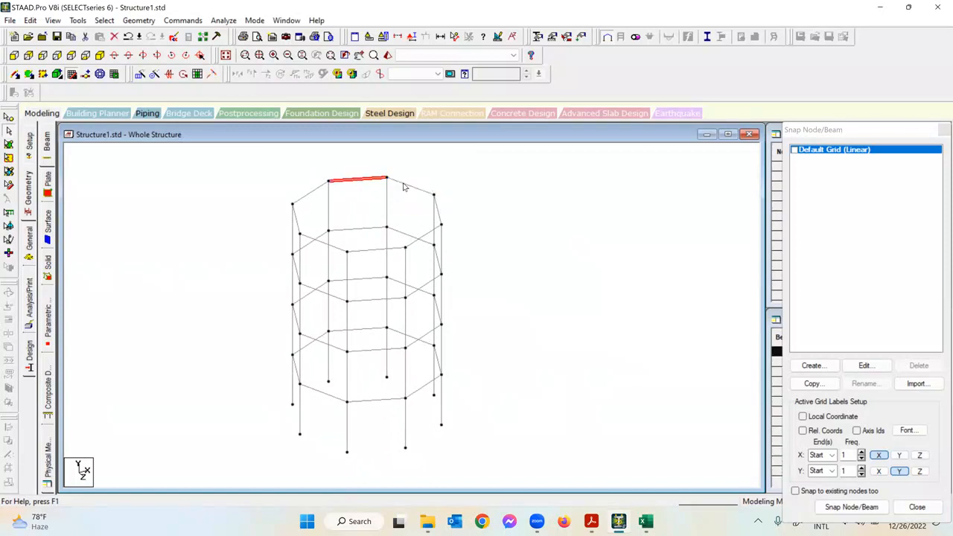
pyautogui.keyDown('ctrl'); pyautogui.click(433, 199); pyautogui.keyUp('ctrl')
pyautogui.keyDown('ctrl'); pyautogui.click(435, 212); pyautogui.keyUp('ctrl')
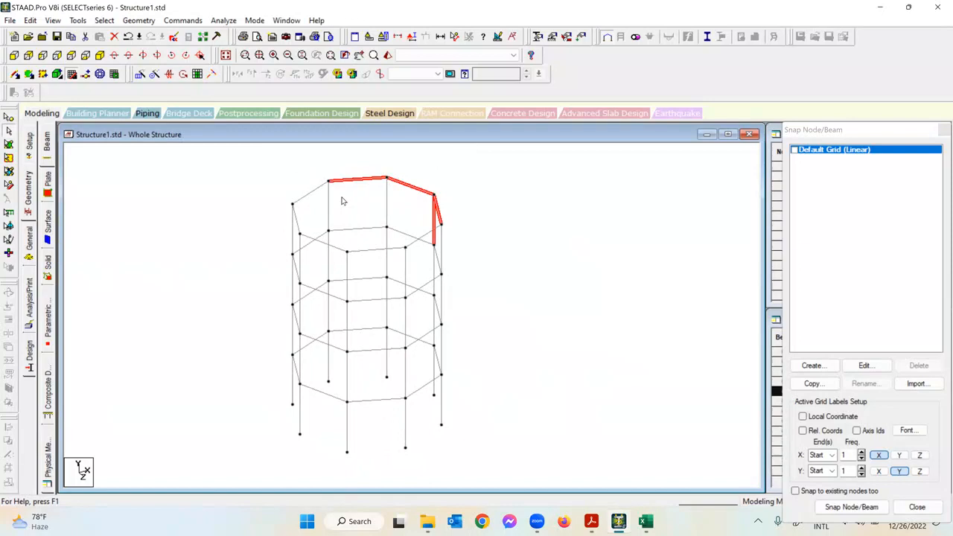
pyautogui.keyDown('ctrl'); pyautogui.click(437, 214); pyautogui.keyUp('ctrl')
pyautogui.keyDown('ctrl'); pyautogui.click(437, 214); pyautogui.keyUp('ctrl')
pyautogui.keyDown('ctrl'); pyautogui.click(437, 213); pyautogui.keyUp('ctrl')
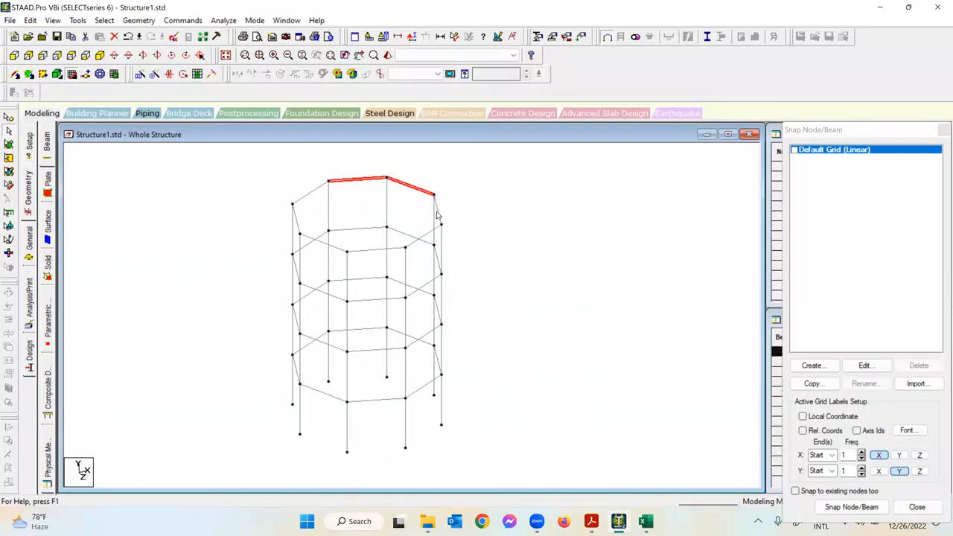
pyautogui.keyDown('ctrl'); pyautogui.click(438, 209); pyautogui.keyUp('ctrl')
pyautogui.keyDown('ctrl'); pyautogui.click(314, 190); pyautogui.keyUp('ctrl')
pyautogui.keyDown('ctrl'); pyautogui.click(296, 222); pyautogui.keyUp('ctrl')
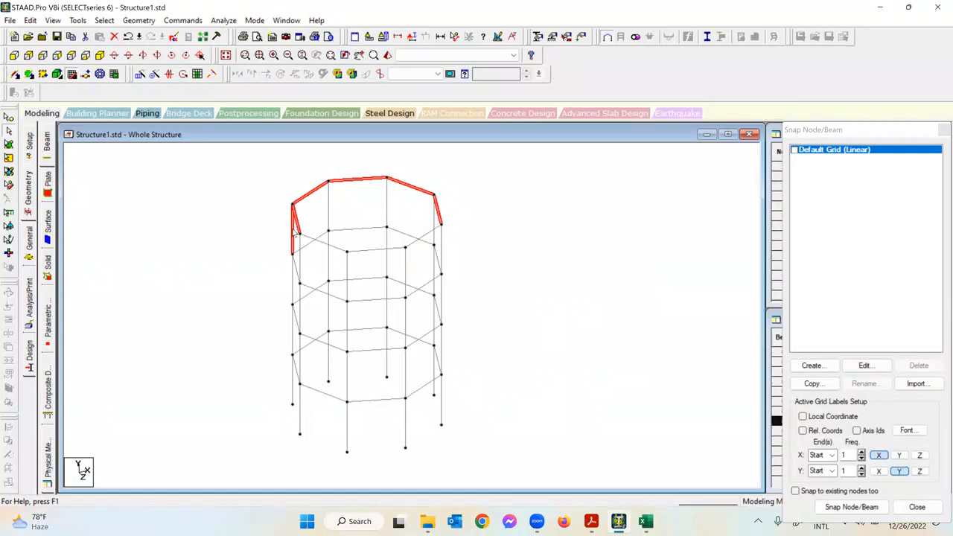
pyautogui.keyDown('ctrl'); pyautogui.click(293, 236); pyautogui.keyUp('ctrl')
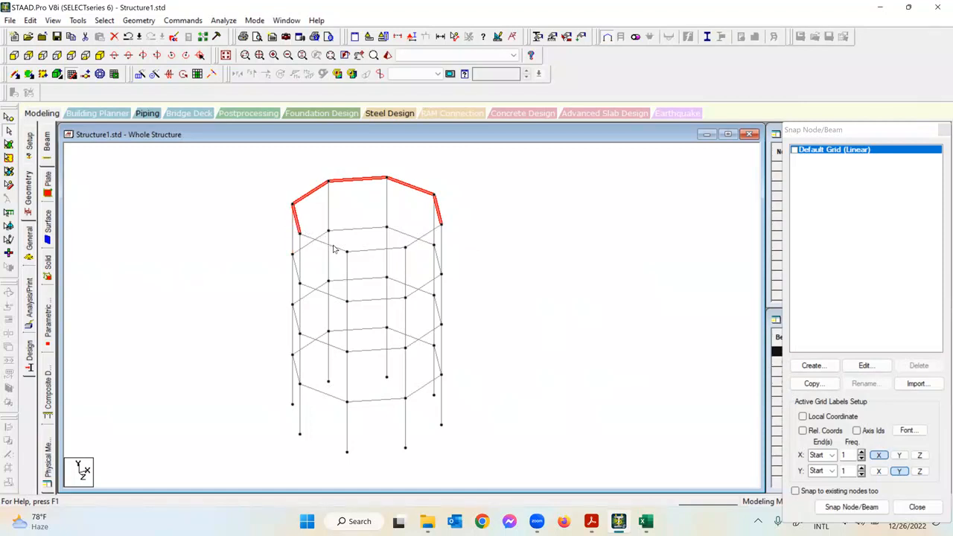
pyautogui.click(465, 213)
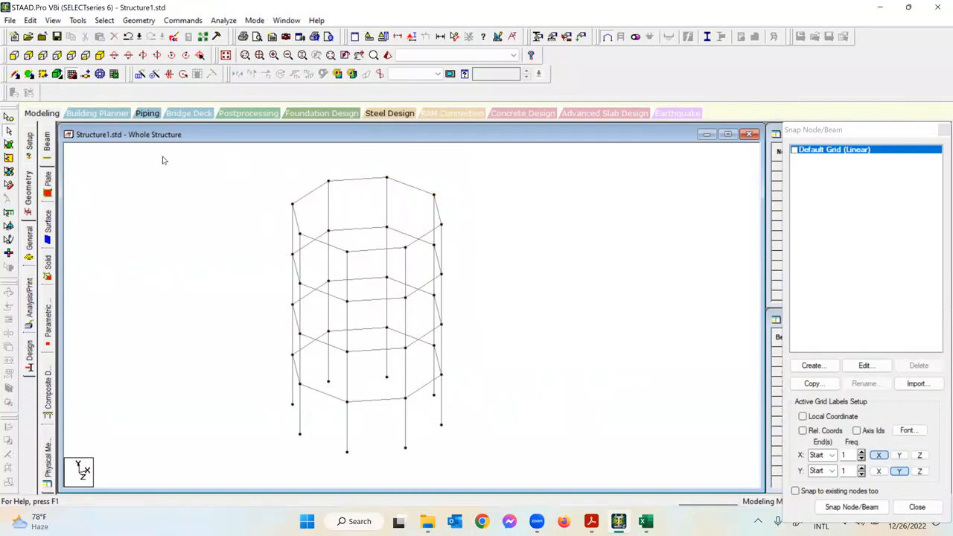
# Step: Select all ring beams at the top level of the frame and delete them
pyautogui.click(14, 56)
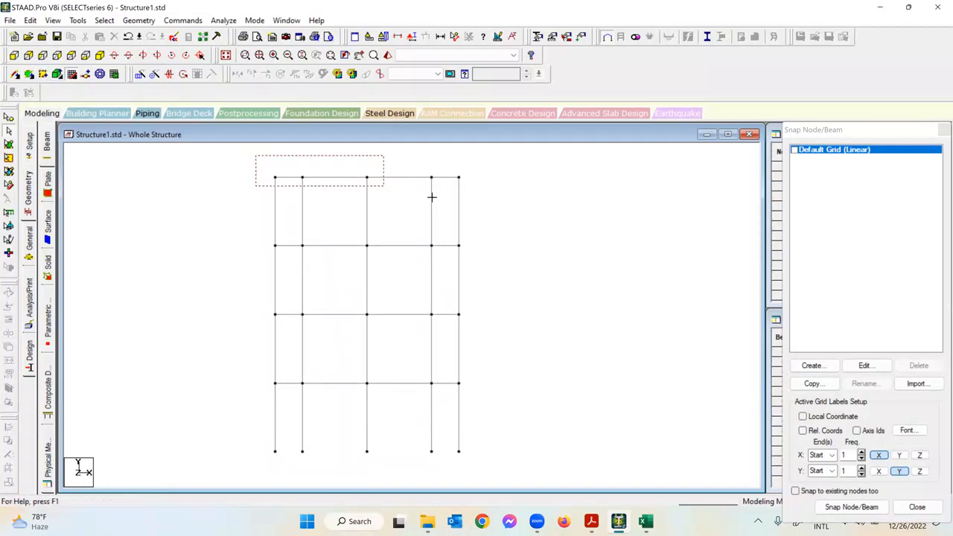
pyautogui.moveTo(479, 182); pyautogui.dragTo(480, 183)
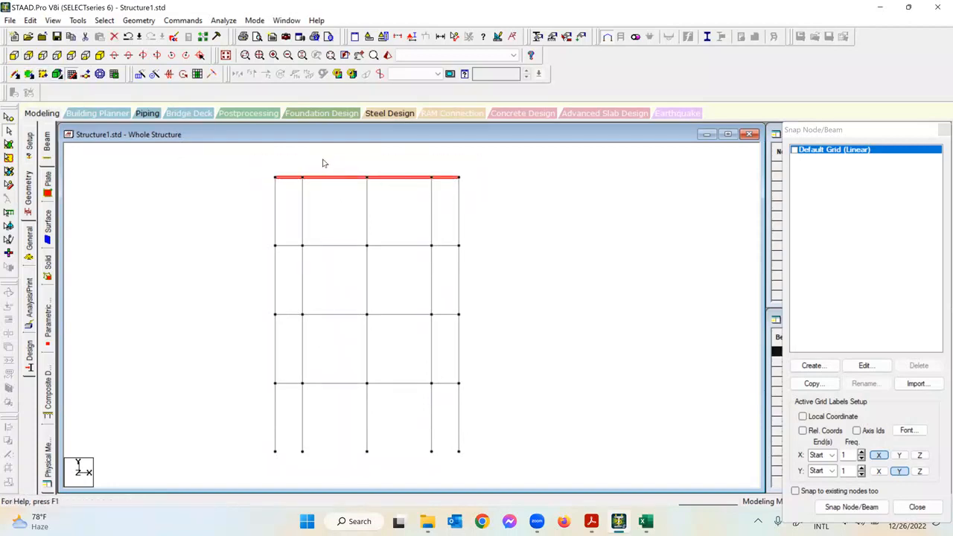
pyautogui.click(101, 57)
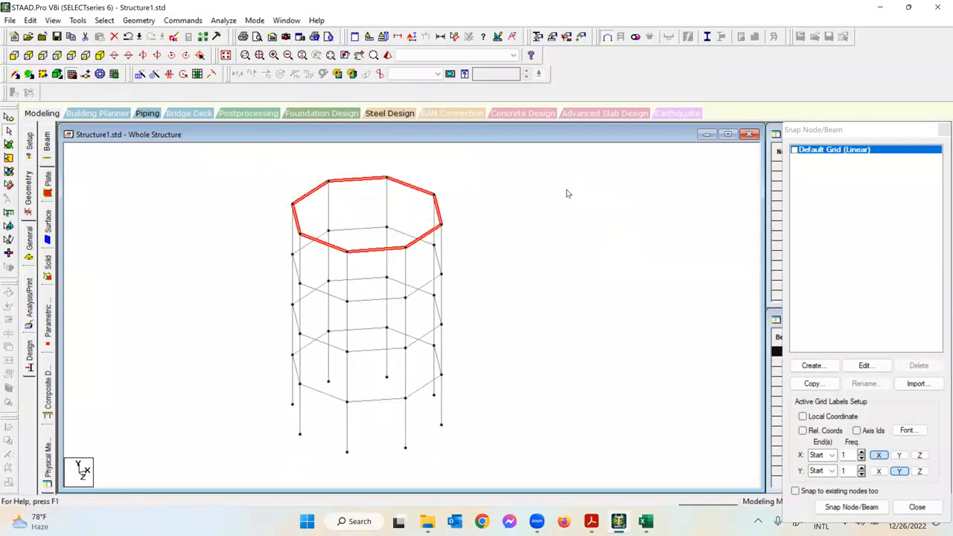
pyautogui.press('Delete')
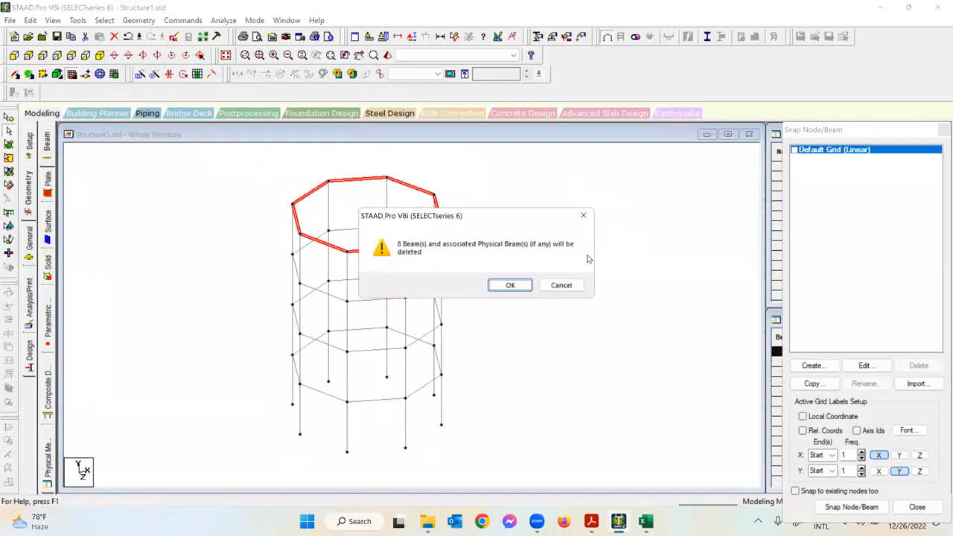
pyautogui.click(510, 286)
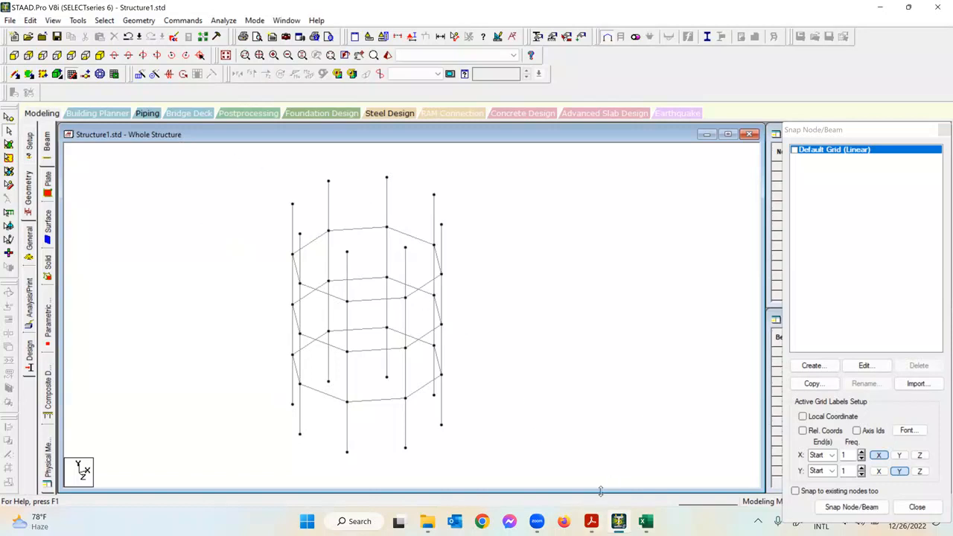
# Step: Check the tank figure in the PDF lecture note, and start the Structure Wizard in STAAD.Pro with the Frame Models type
pyautogui.click(591, 521)
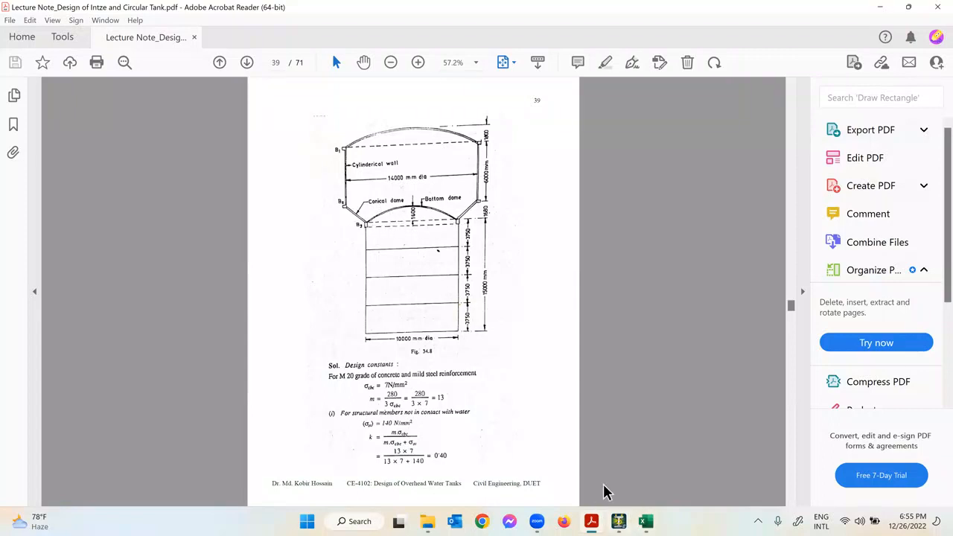
pyautogui.click(619, 521)
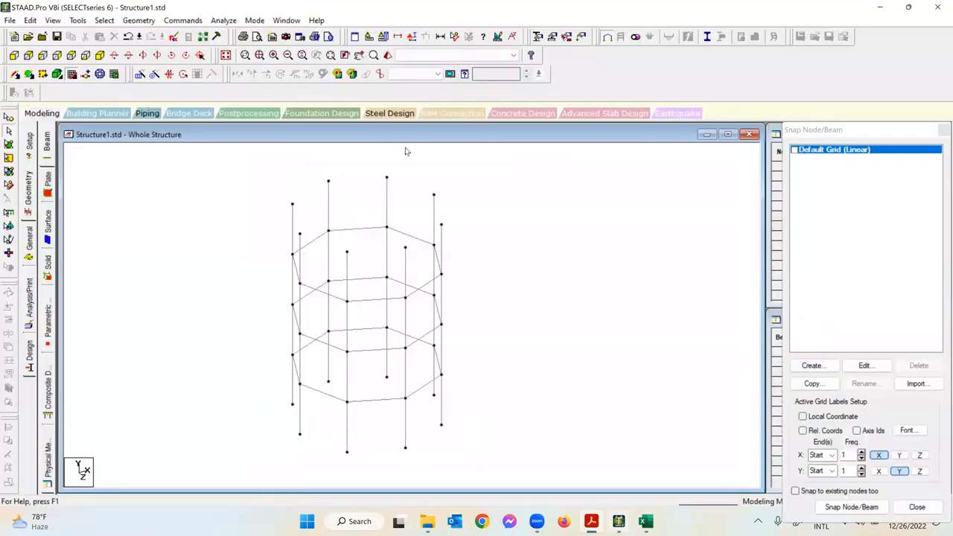
pyautogui.click(138, 20)
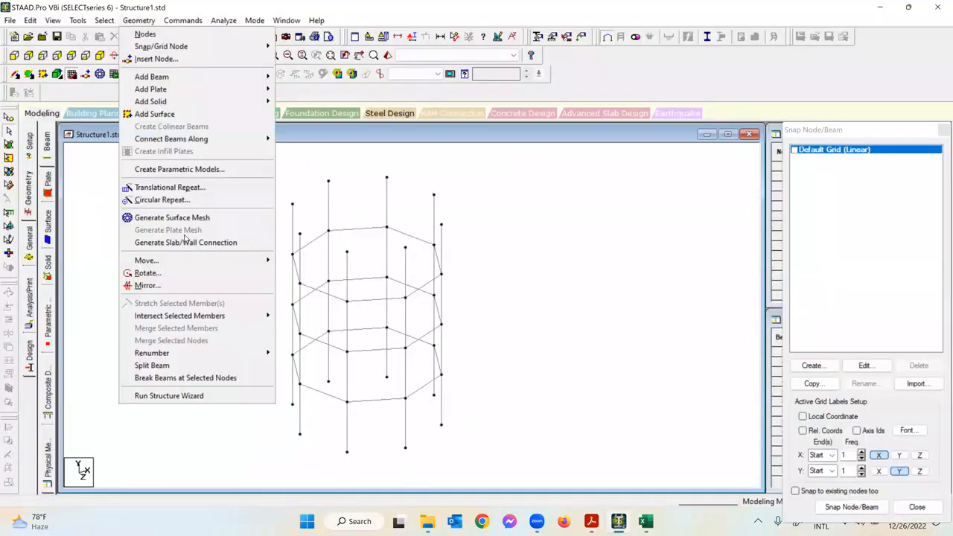
pyautogui.click(207, 400)
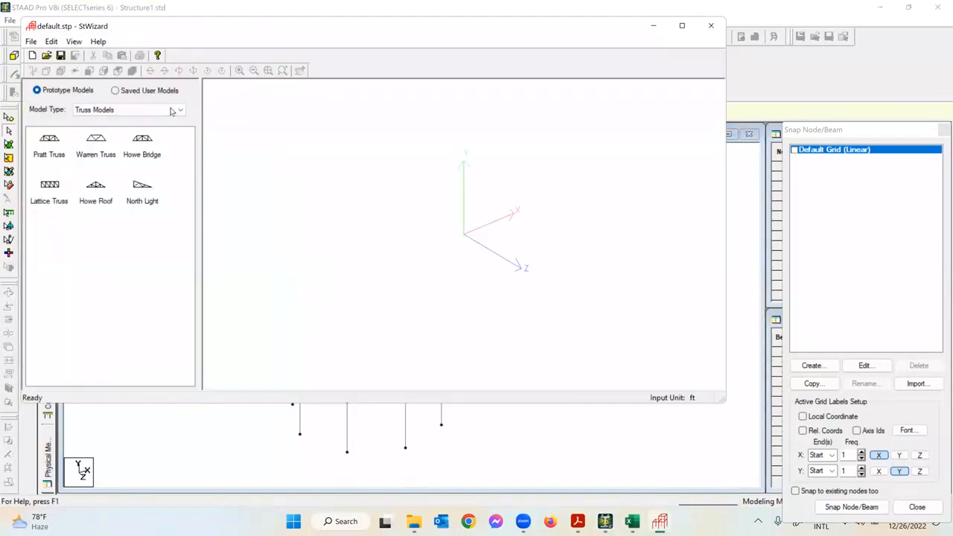
pyautogui.click(171, 111)
pyautogui.click(118, 127)
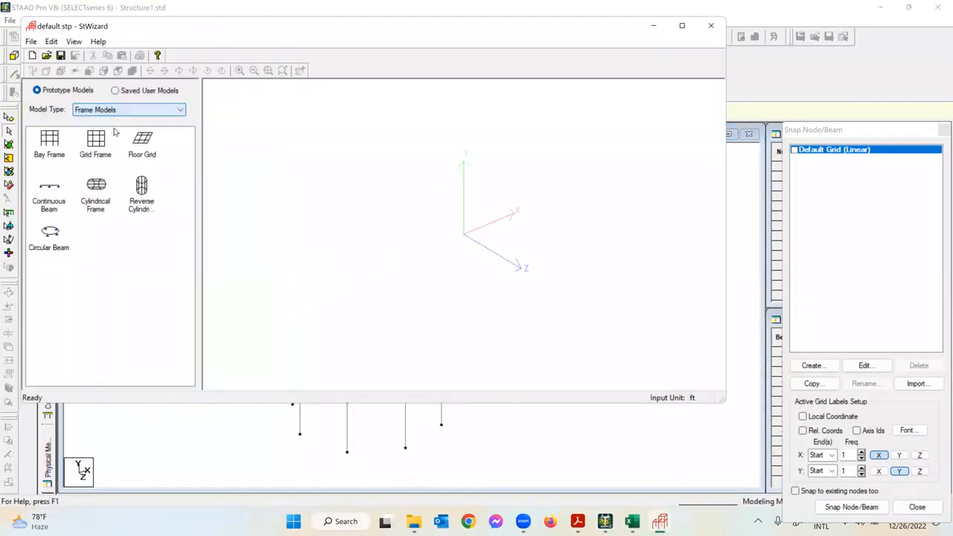
# Step: Look at the metre-to-feet conversion in the Excel sheet for the Circular Beam's radius, and return to the Structure Wizard
pyautogui.doubleClick(52, 234)
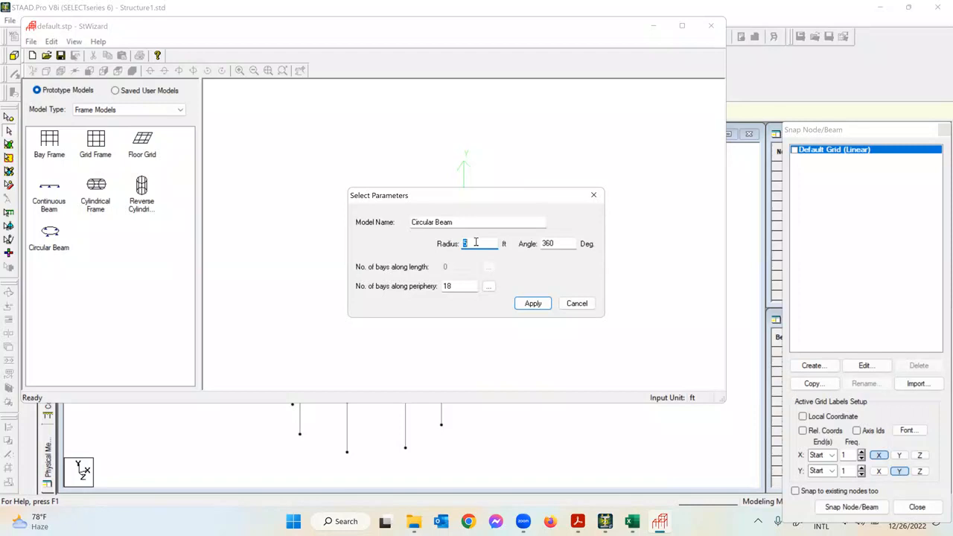
pyautogui.click(633, 522)
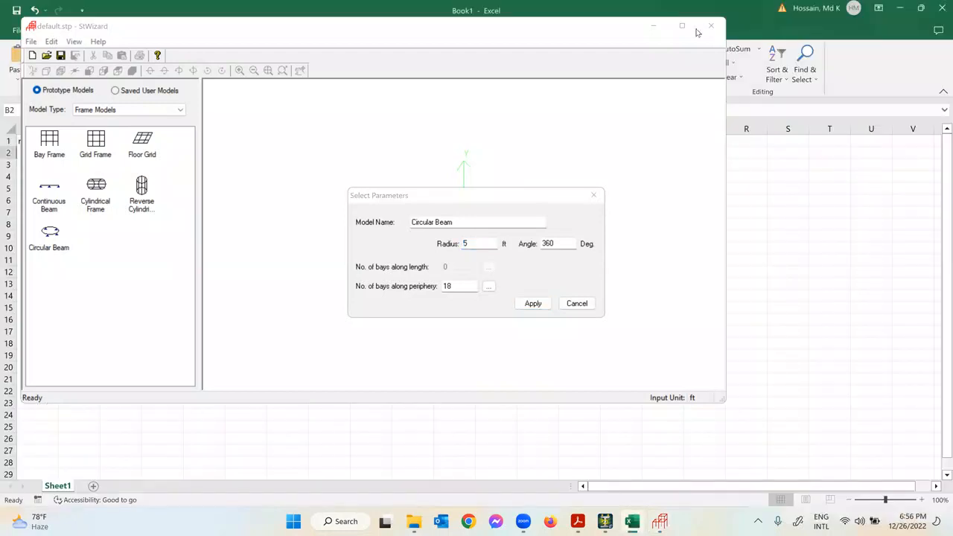
pyautogui.click(577, 303)
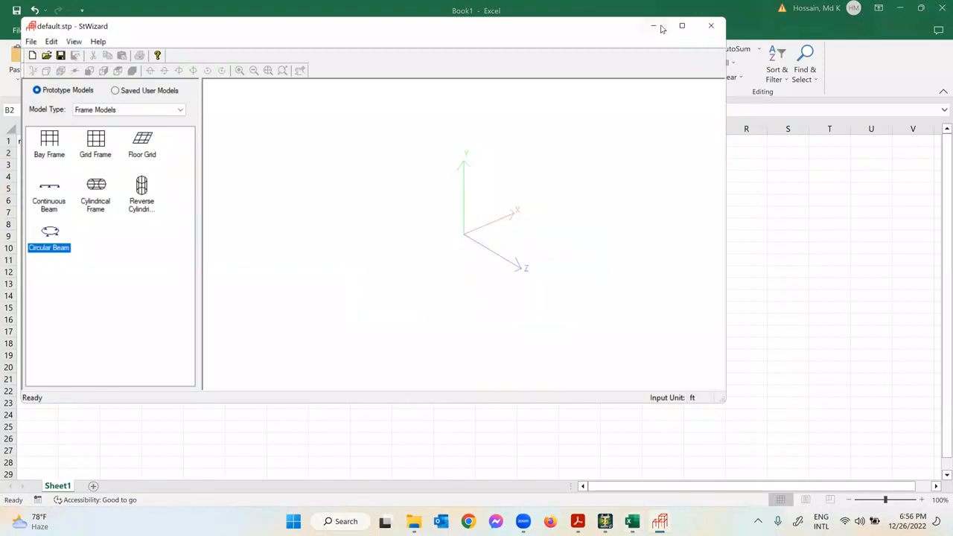
pyautogui.click(653, 26)
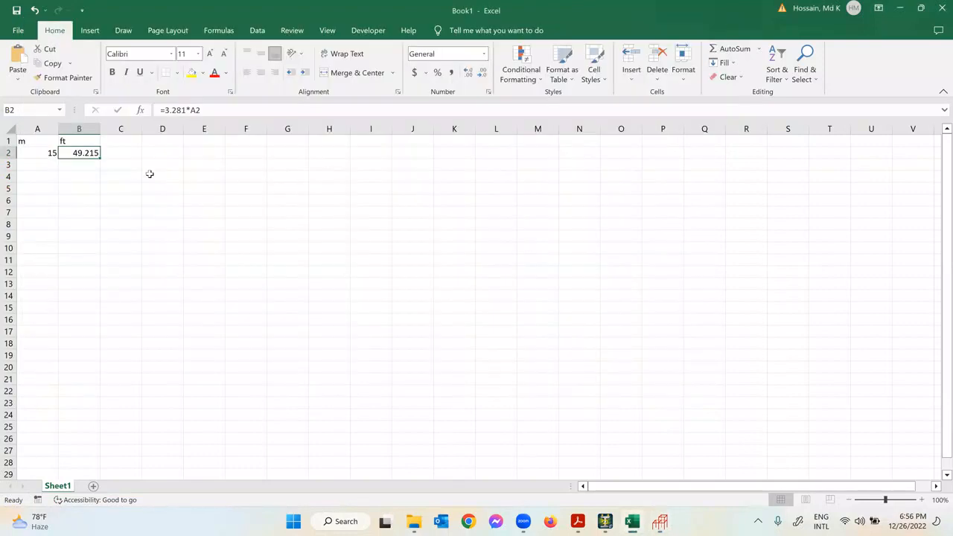
pyautogui.click(604, 521)
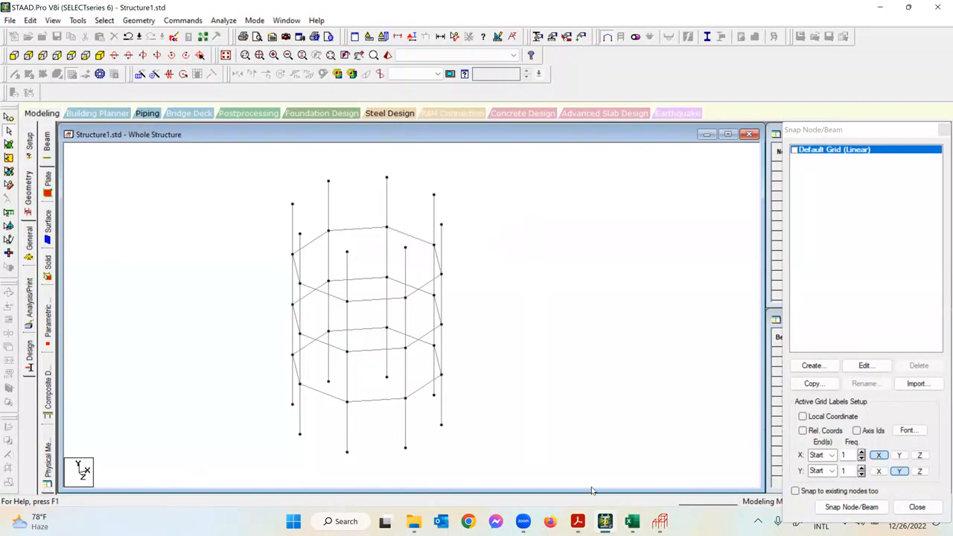
pyautogui.click(660, 521)
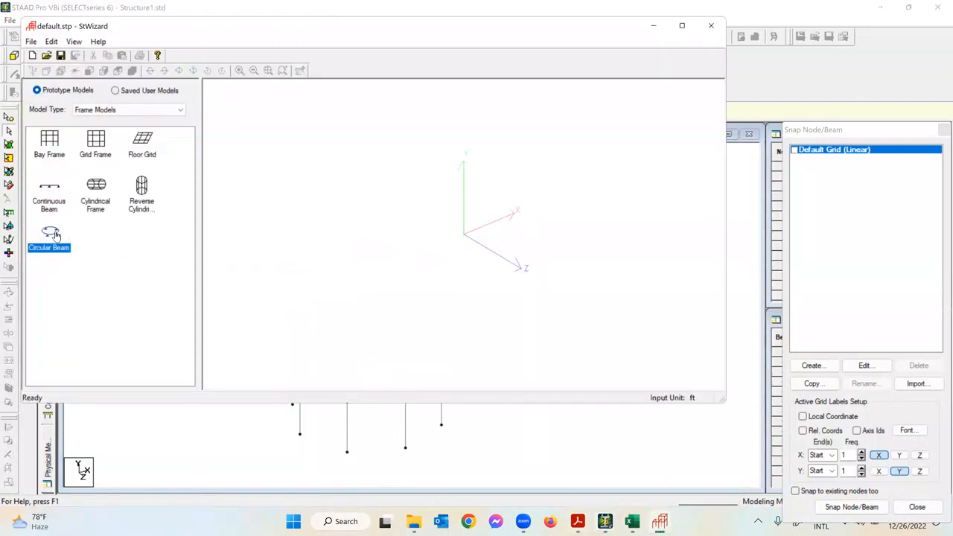
# Step: Generate a Circular Beam with a radius of 16.405 ft and 20 bays along its periphery, and inspect the ring
pyautogui.doubleClick(52, 234)
pyautogui.write('16.405')
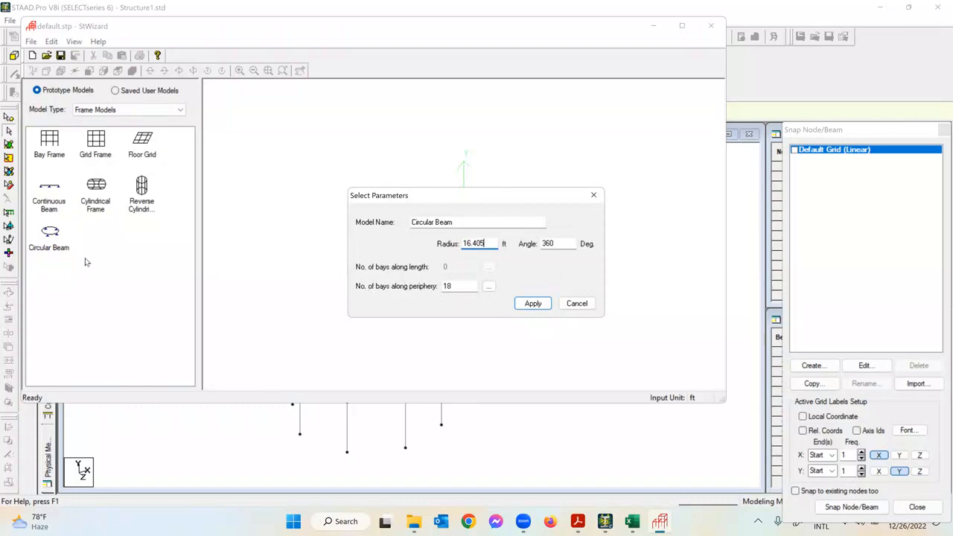
pyautogui.doubleClick(453, 288)
pyautogui.write('20')
pyautogui.click(533, 304)
pyautogui.click(533, 304)
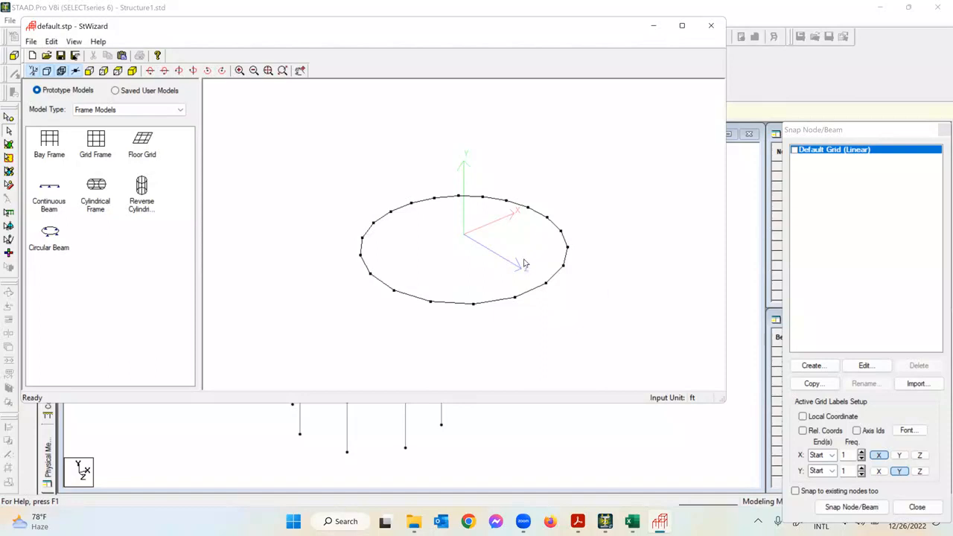
pyautogui.moveTo(524, 260); pyautogui.dragTo(524, 258)
pyautogui.moveTo(479, 285); pyautogui.dragTo(557, 248)
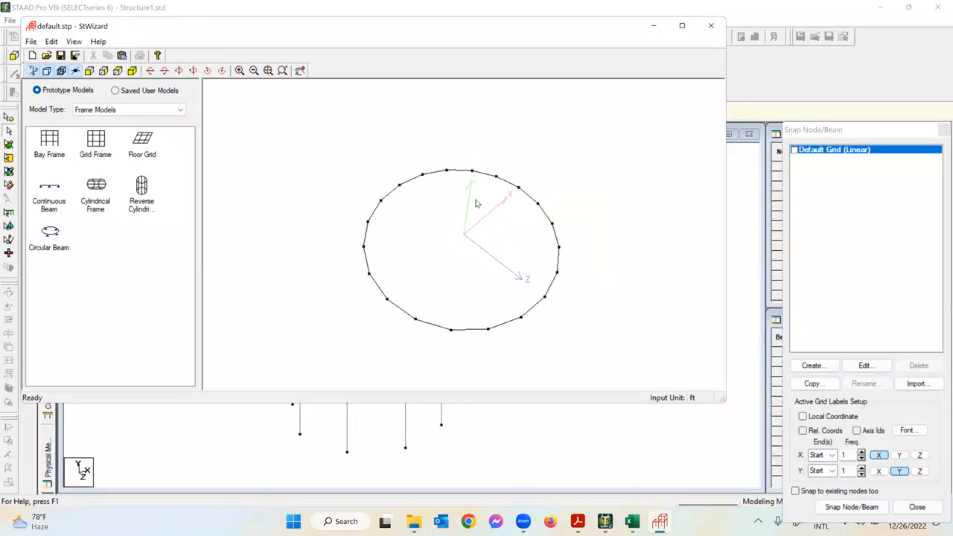
pyautogui.moveTo(369, 231); pyautogui.dragTo(380, 334)
pyautogui.scroll(8, 383, 334)
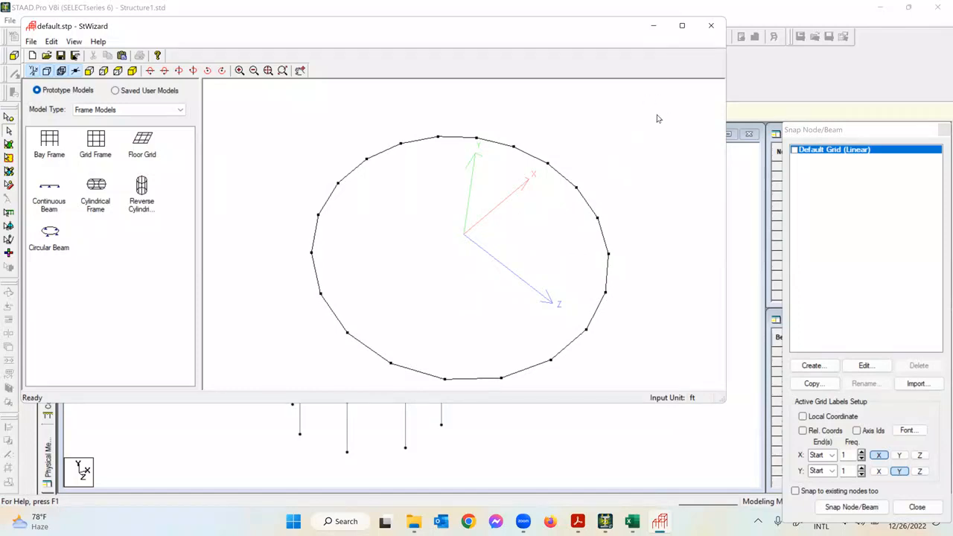
# Step: Close the Structure Wizard and merge the circular ring beam into the STAAD.Pro model, moved 15 m in Y
pyautogui.click(711, 26)
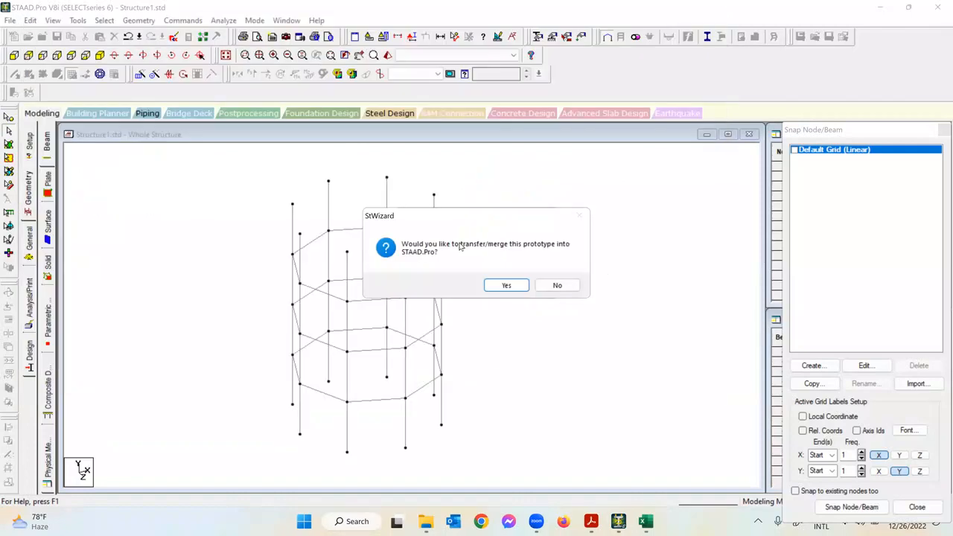
pyautogui.click(507, 287)
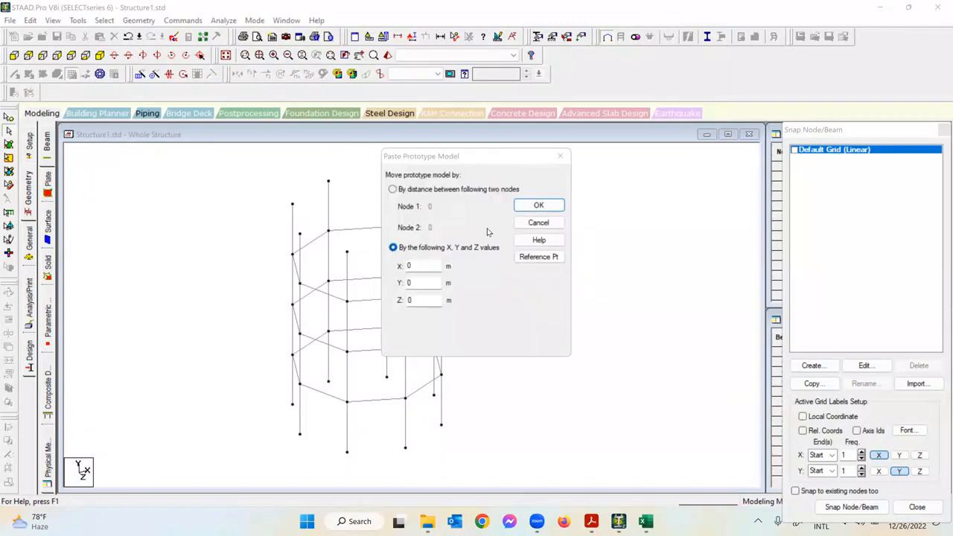
pyautogui.doubleClick(419, 283)
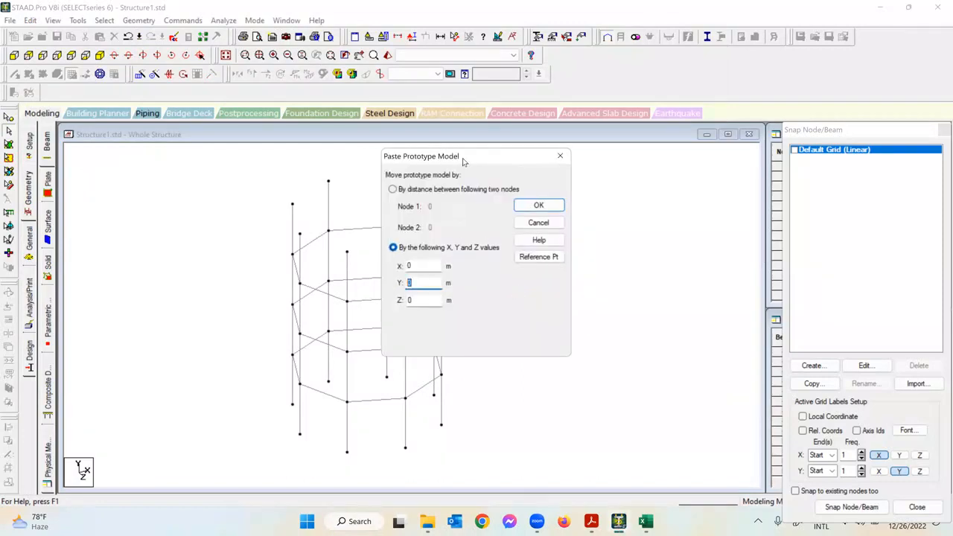
pyautogui.moveTo(498, 165); pyautogui.dragTo(630, 194)
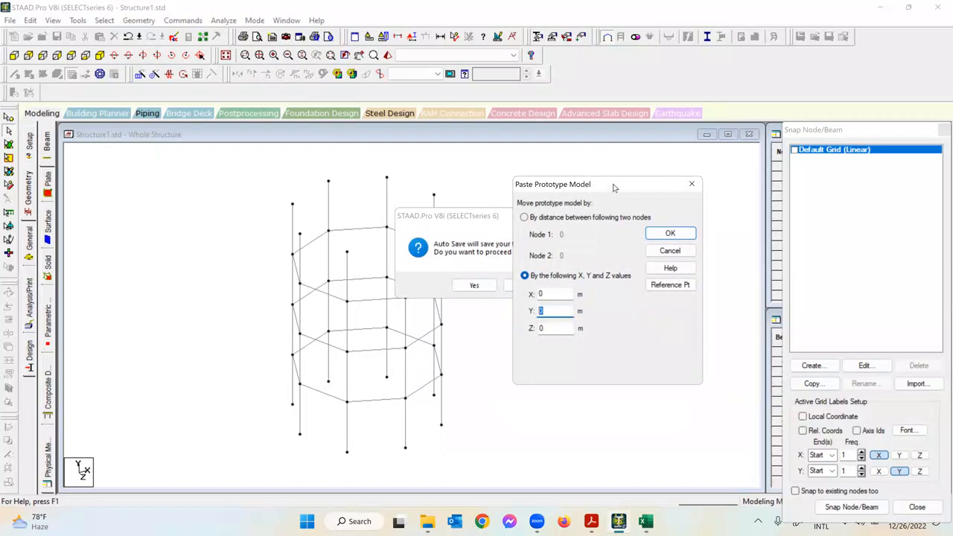
pyautogui.moveTo(630, 189); pyautogui.dragTo(663, 190)
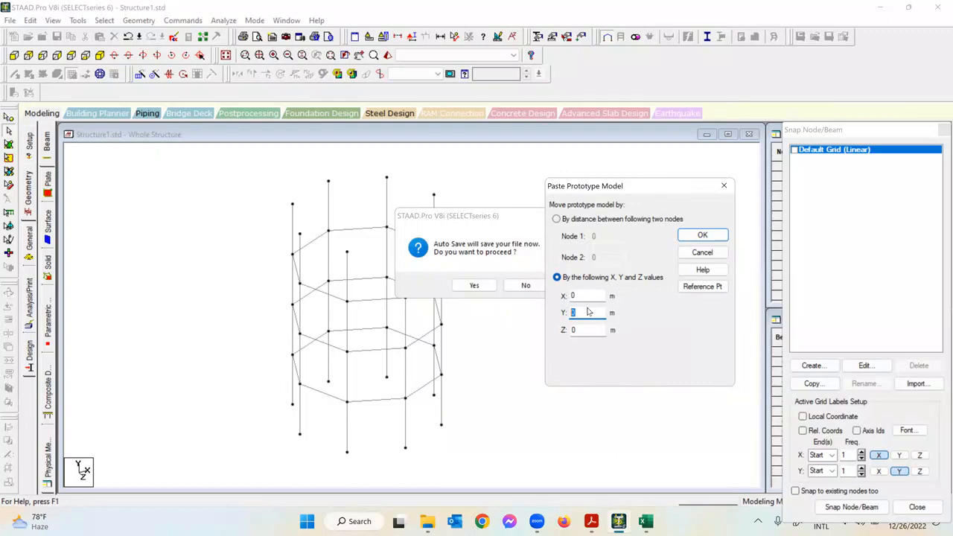
pyautogui.moveTo(661, 185); pyautogui.dragTo(732, 170)
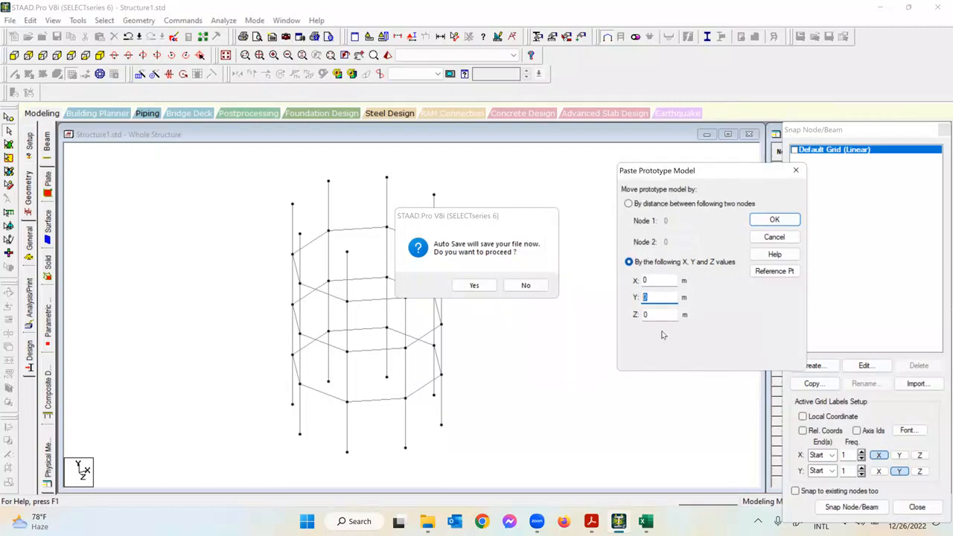
pyautogui.write('15')
pyautogui.click(774, 220)
pyautogui.click(474, 285)
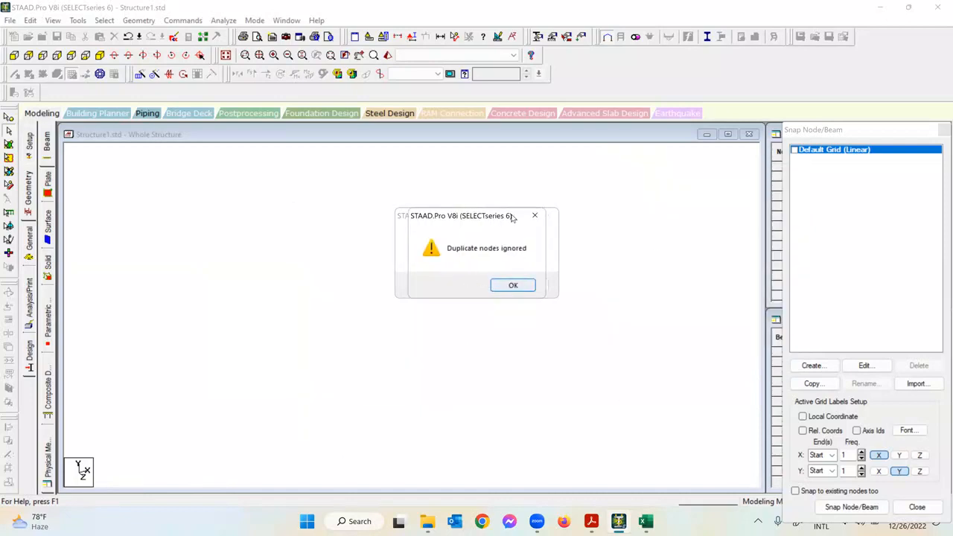
pyautogui.moveTo(517, 216); pyautogui.dragTo(715, 189)
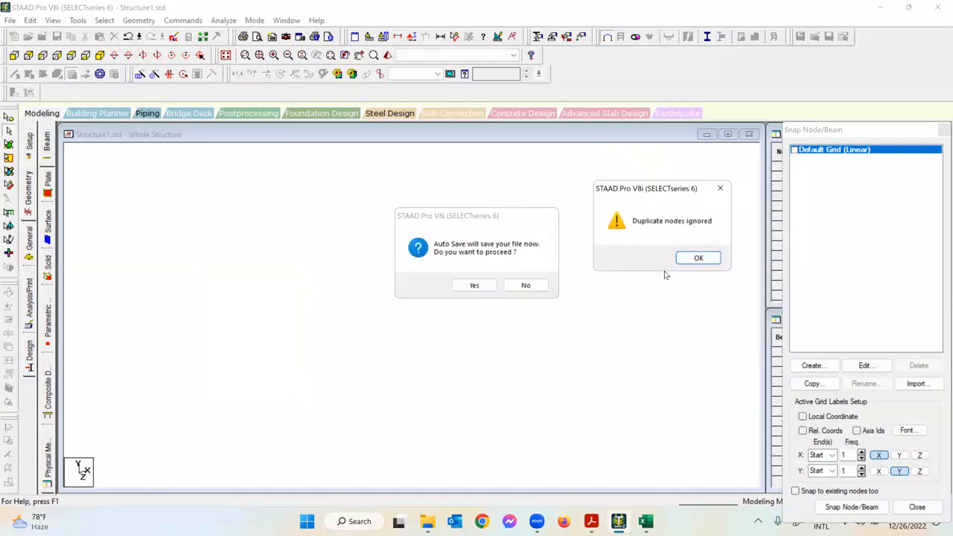
pyautogui.click(700, 258)
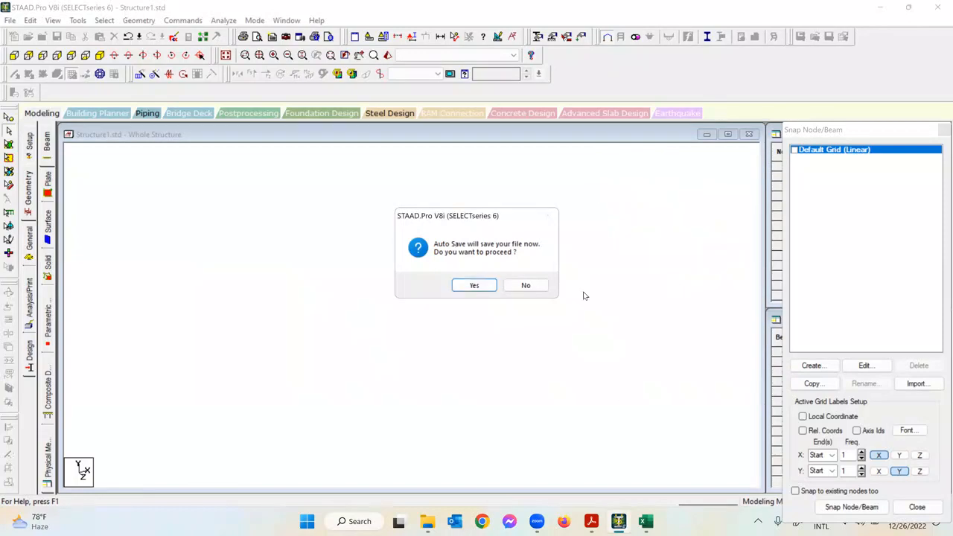
# Step: Accept the auto save and save the model under the new name StructureYoutube.std in the CE-4102_Dec 2020 folder
pyautogui.click(475, 287)
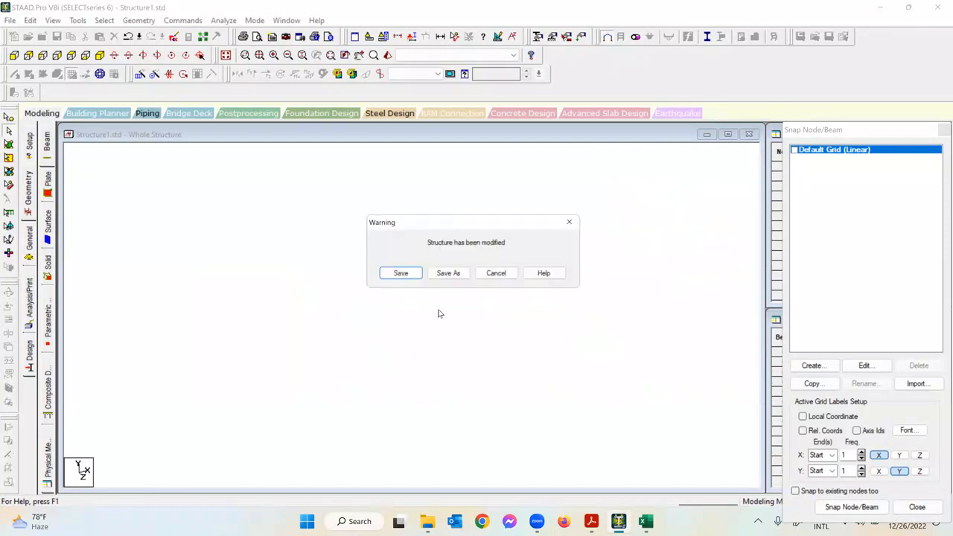
pyautogui.click(452, 278)
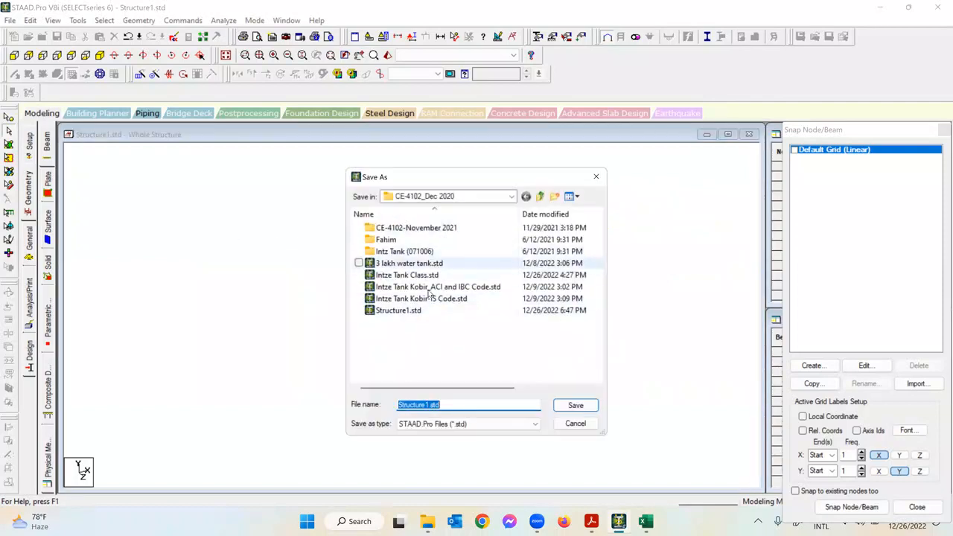
pyautogui.click(428, 404)
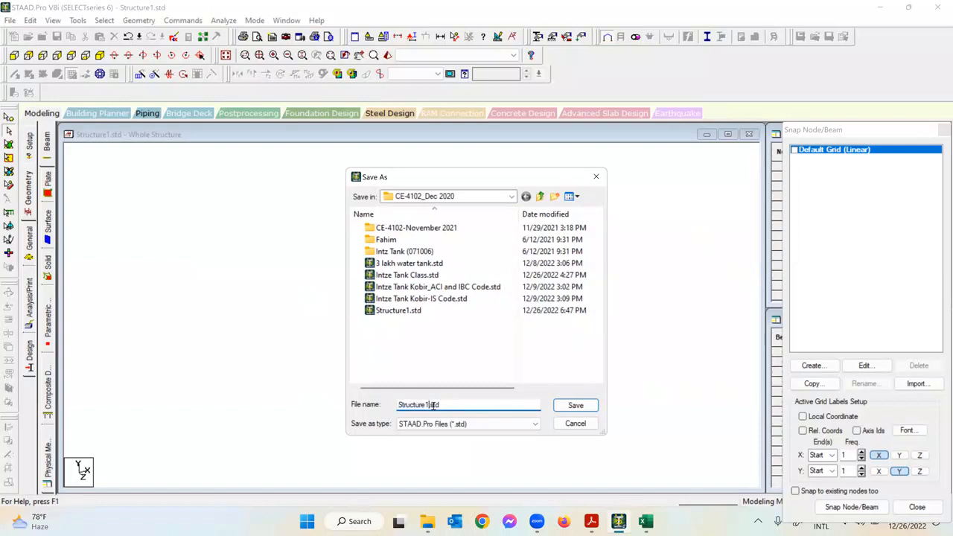
pyautogui.click(577, 405)
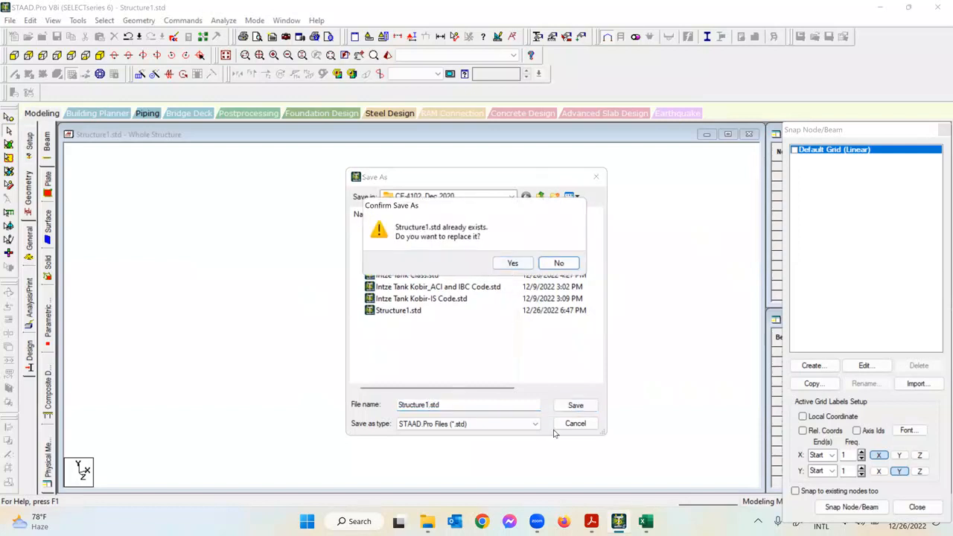
pyautogui.click(558, 263)
pyautogui.click(429, 404)
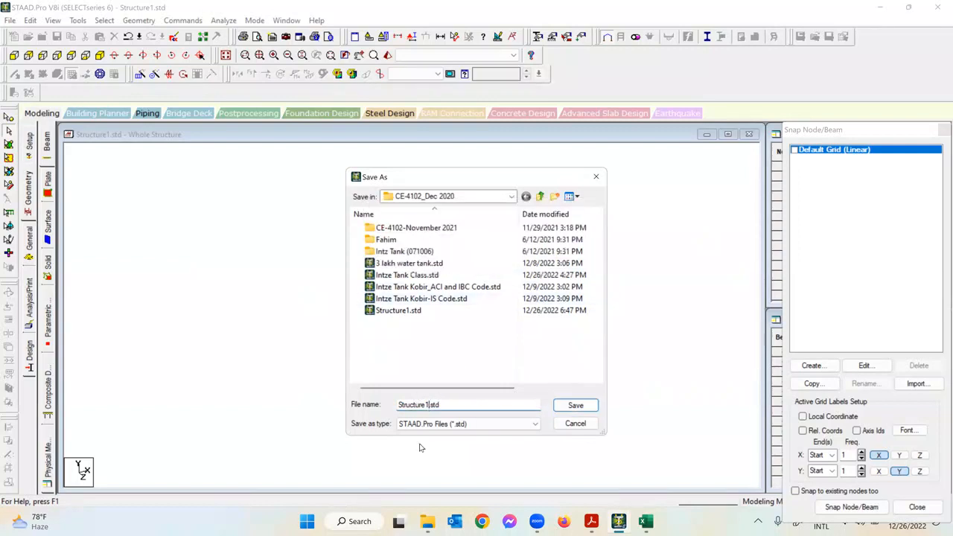
pyautogui.press('BackSpace')
pyautogui.write('Youtube')
pyautogui.click(577, 407)
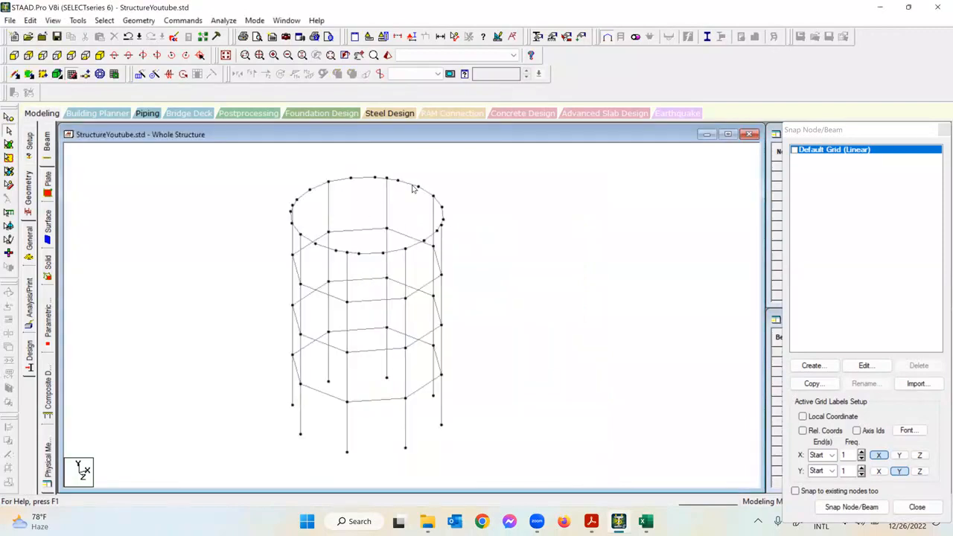
# Step: Select the new ring beam at the top level from the front view and inspect it in the isometric view
pyautogui.scroll(1, 342, 210)
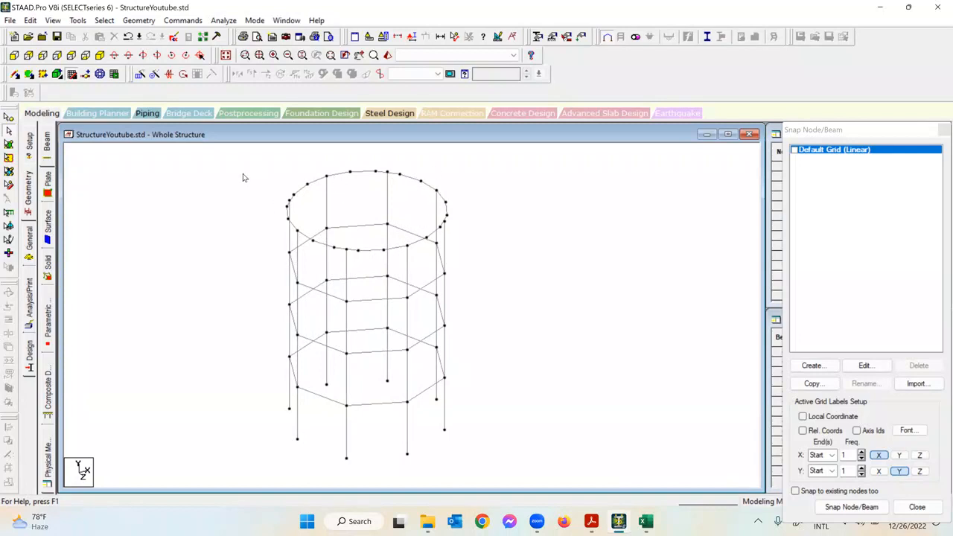
pyautogui.click(14, 55)
pyautogui.moveTo(250, 155); pyautogui.dragTo(480, 176)
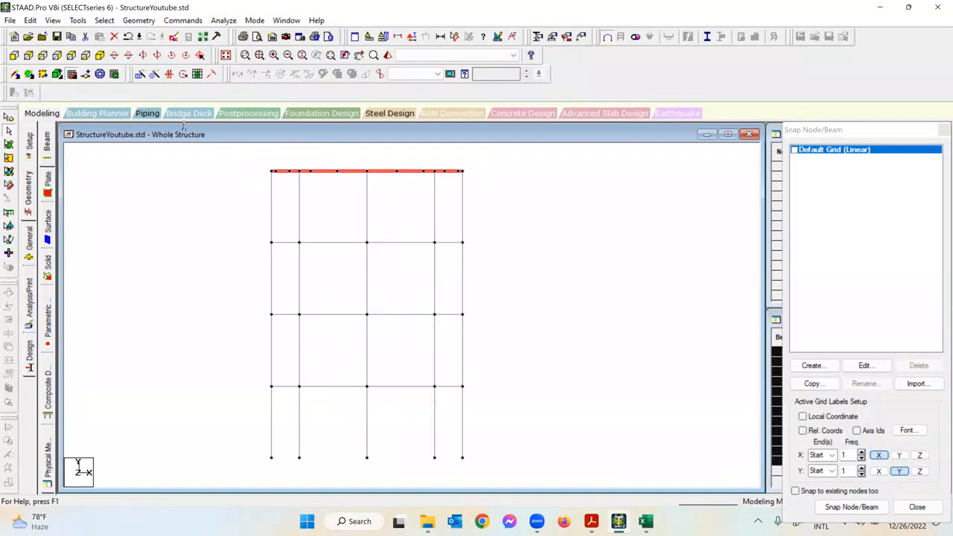
pyautogui.click(100, 55)
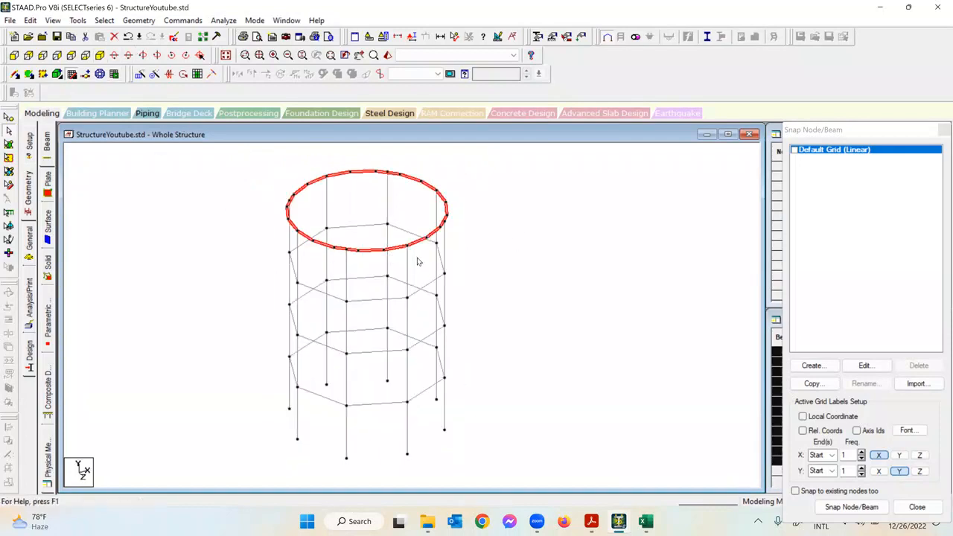
pyautogui.scroll(3, 422, 221)
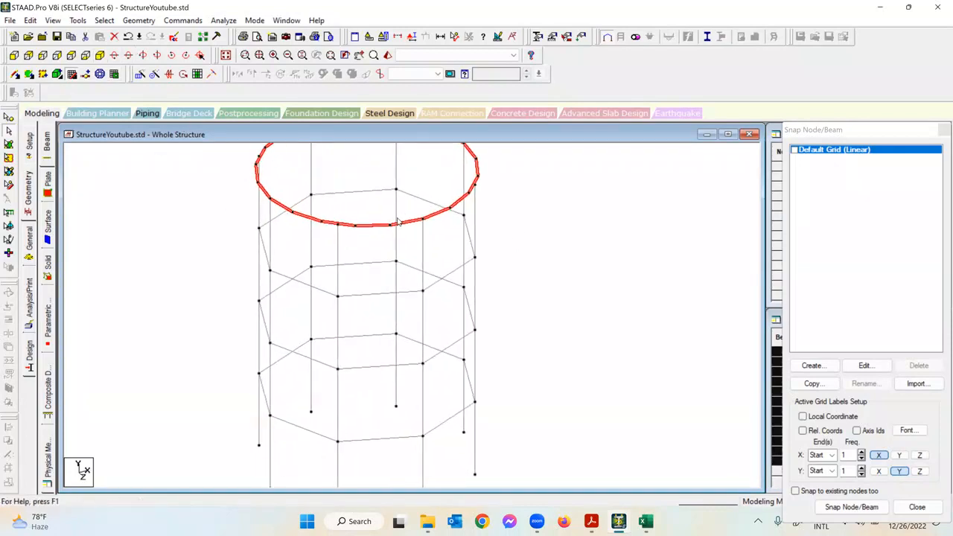
pyautogui.moveTo(399, 260); pyautogui.dragTo(397, 298, button='middle')
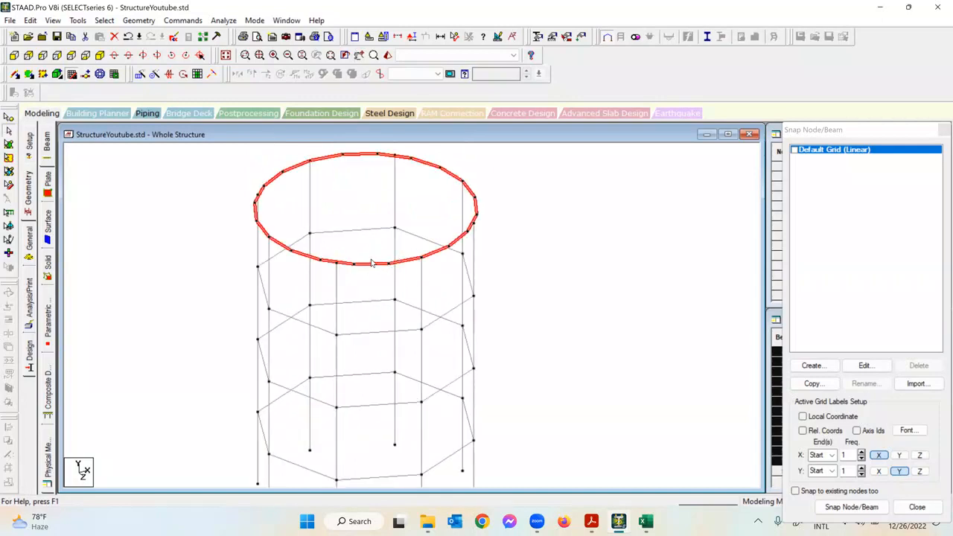
pyautogui.scroll(-1, 508, 226)
pyautogui.scroll(-2, 520, 207)
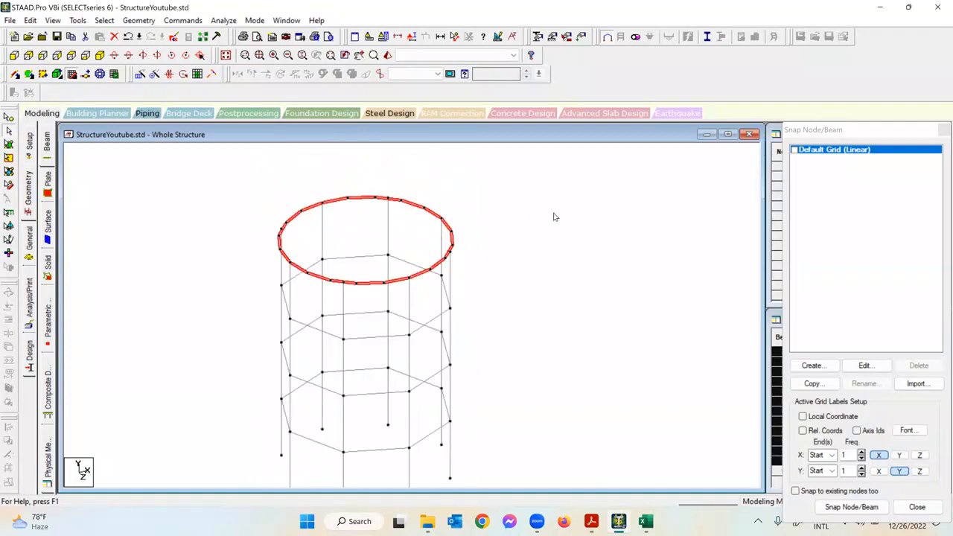
pyautogui.click(536, 267)
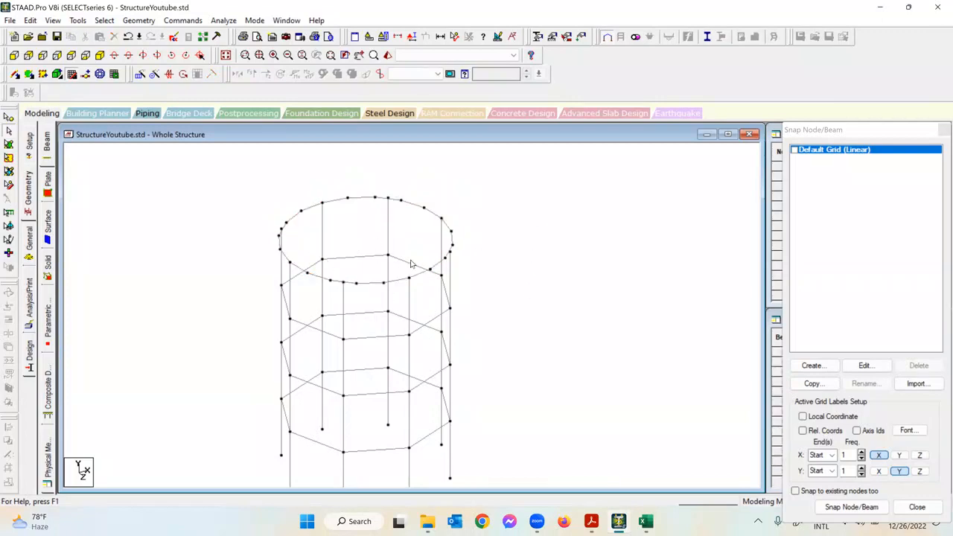
# Step: Check the tank figure in the PDF lecture note, and start the Structure Wizard in STAAD.Pro with the Surface/Plate Models type
pyautogui.click(592, 522)
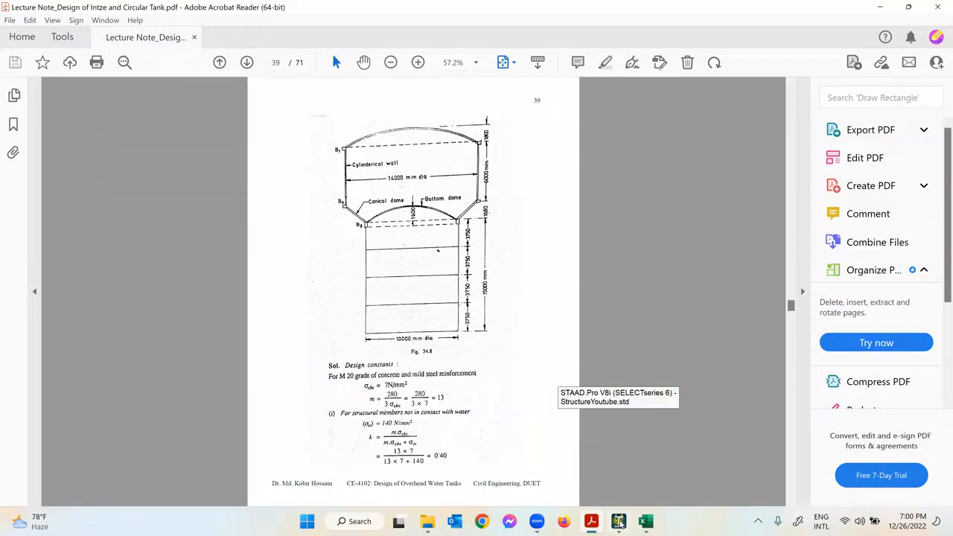
pyautogui.click(619, 523)
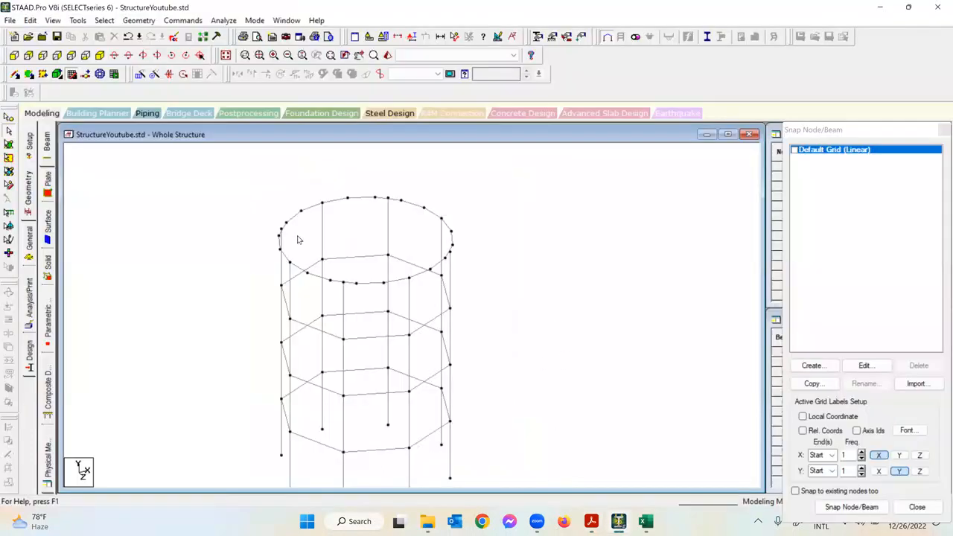
pyautogui.click(131, 22)
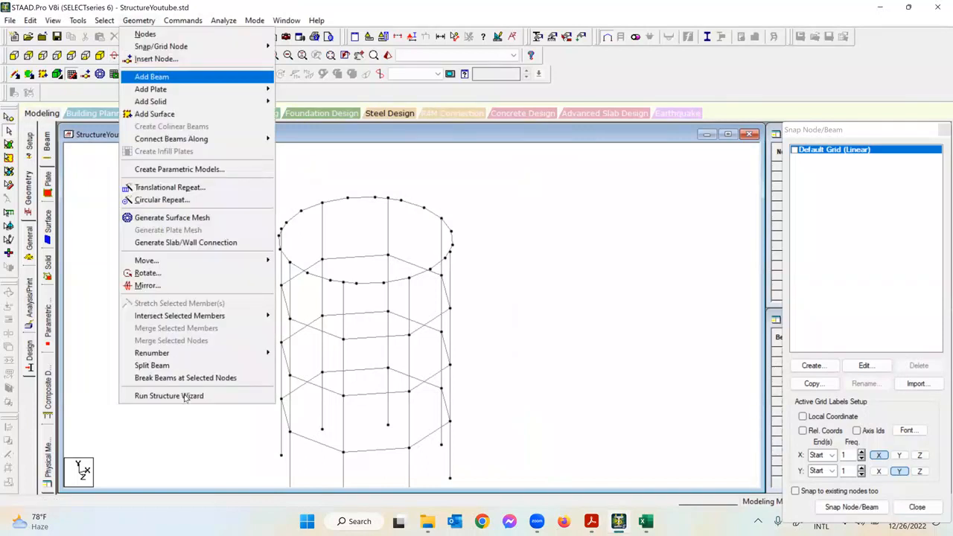
pyautogui.click(186, 396)
pyautogui.click(167, 127)
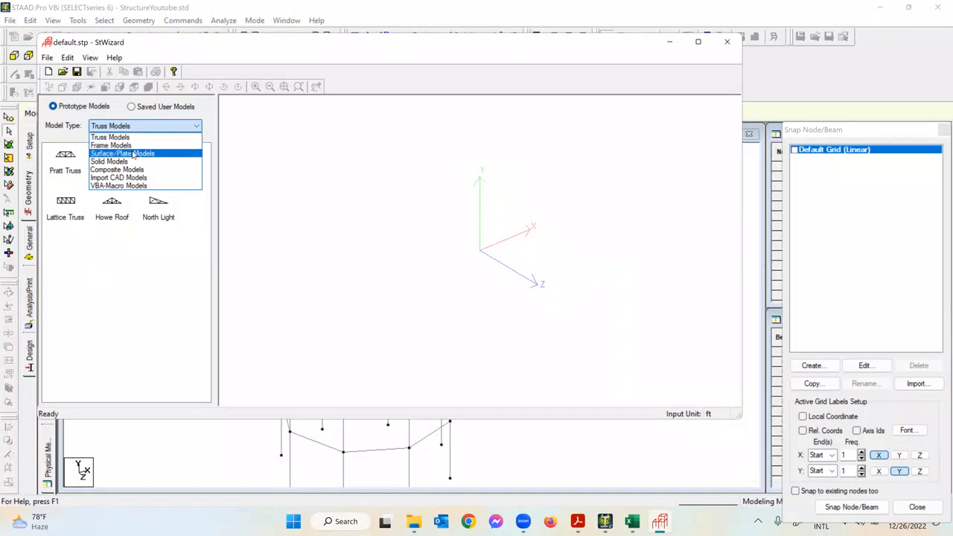
pyautogui.click(134, 154)
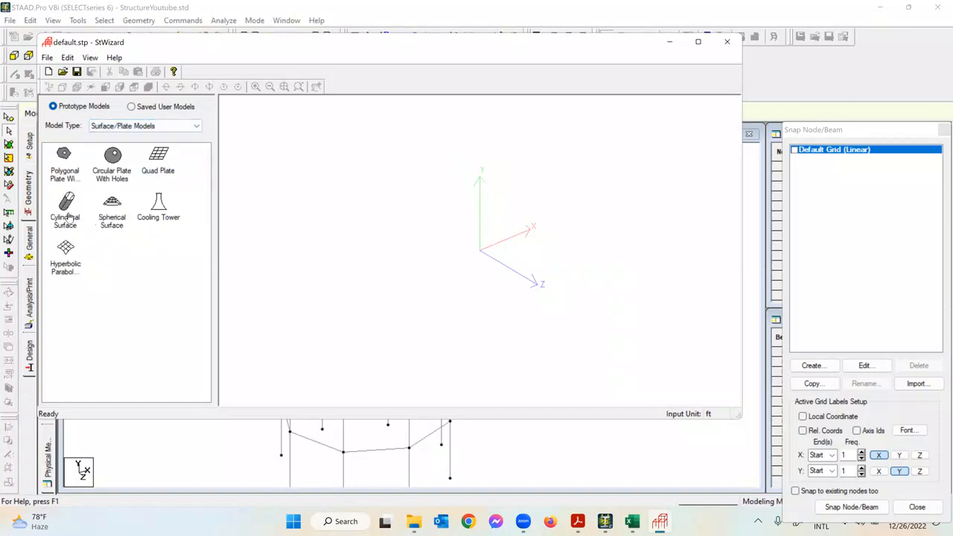
pyautogui.click(113, 208)
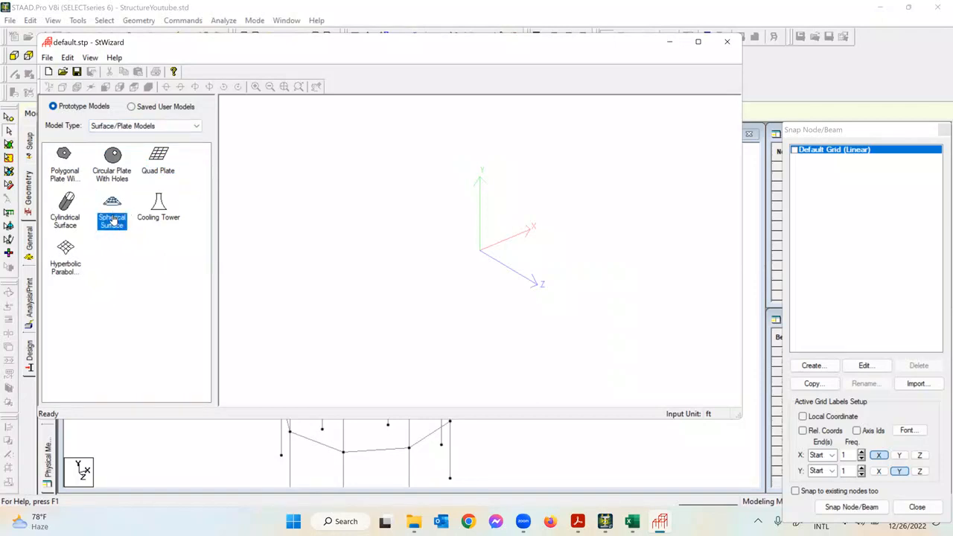
pyautogui.moveTo(112, 216); pyautogui.dragTo(419, 255)
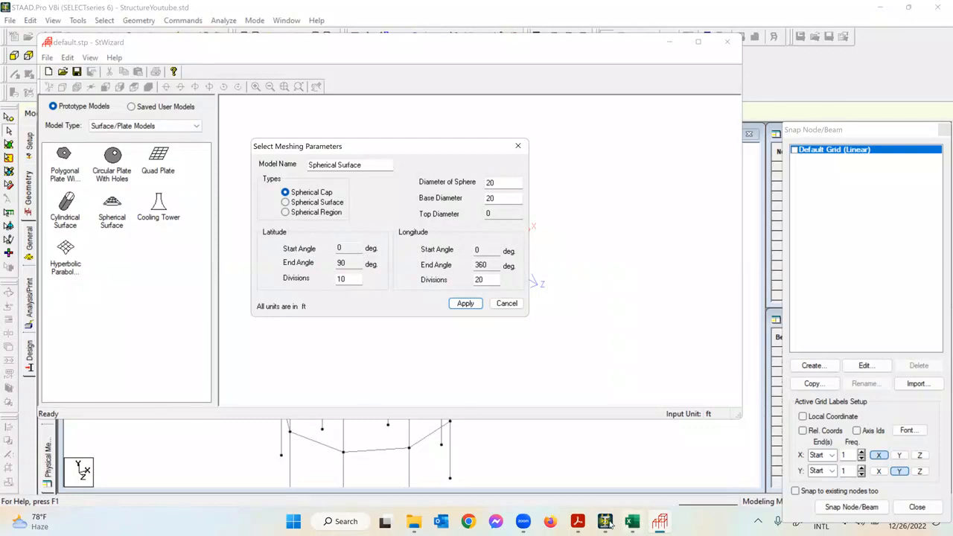
pyautogui.click(577, 521)
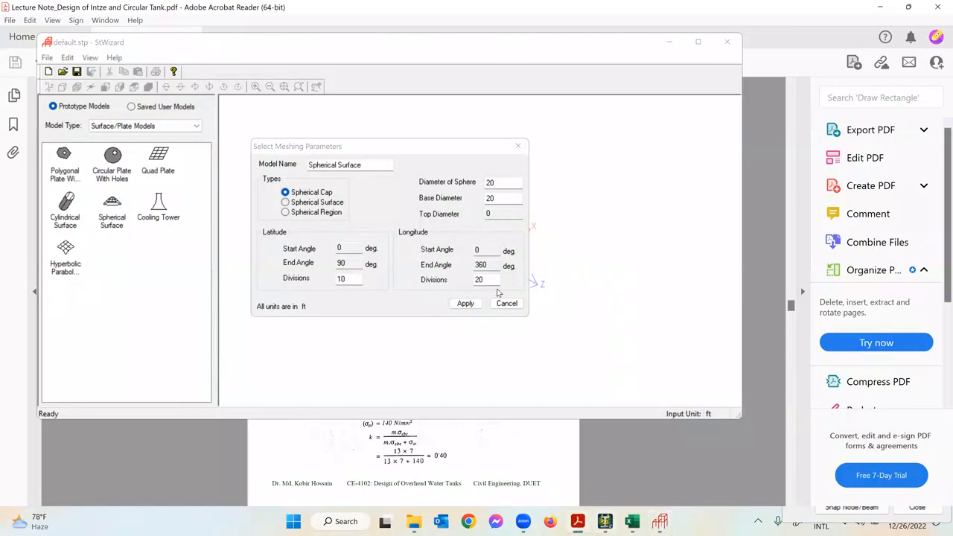
pyautogui.click(605, 521)
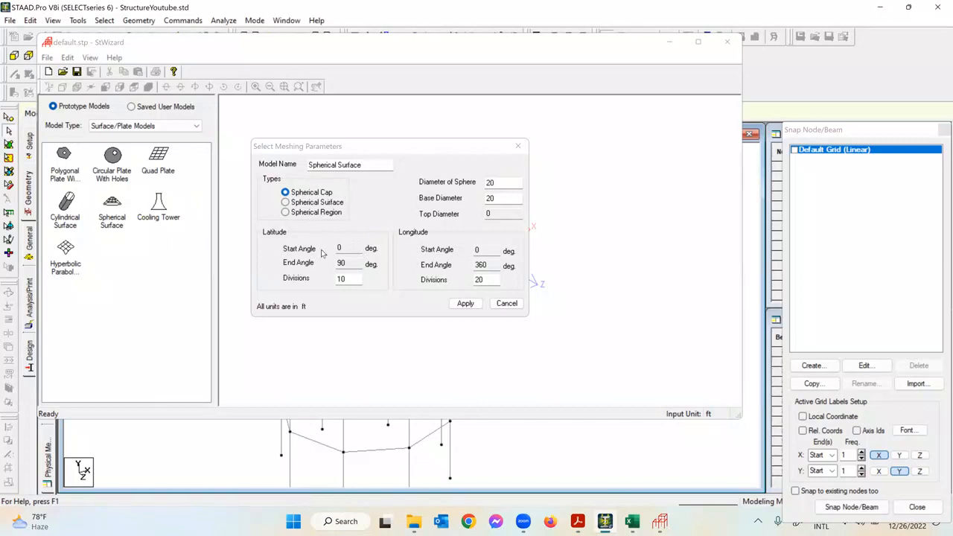
pyautogui.moveTo(505, 182); pyautogui.dragTo(474, 182)
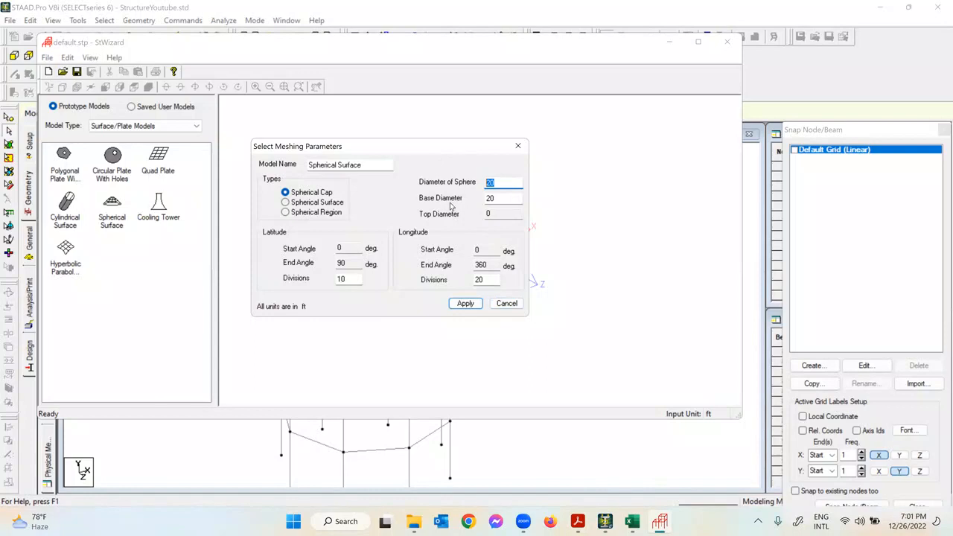
pyautogui.click(577, 520)
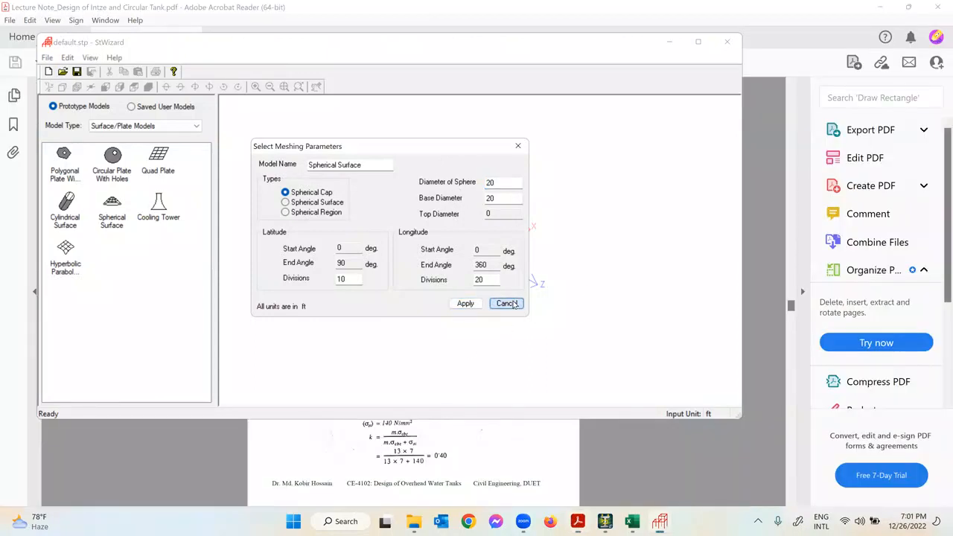
pyautogui.click(507, 304)
# Step: Minimize the Structure Wizard and sketch the bottom dome's arc over Fig. 34.8 in the PDF, extending it into a full sphere outline
pyautogui.click(671, 42)
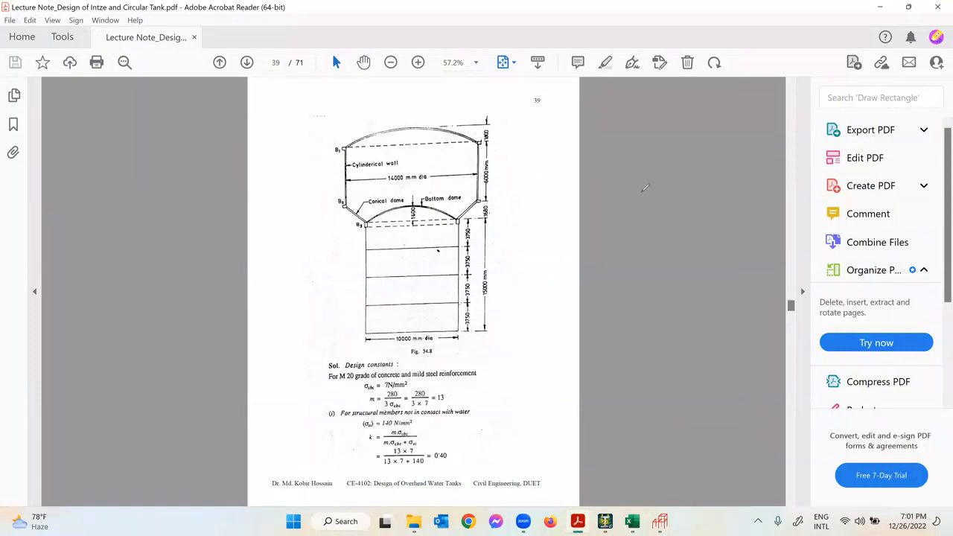
pyautogui.click(642, 191)
pyautogui.moveTo(453, 221)
pyautogui.mouseDown()
pyautogui.moveTo(374, 216)
pyautogui.moveTo(356, 239)
pyautogui.mouseUp()
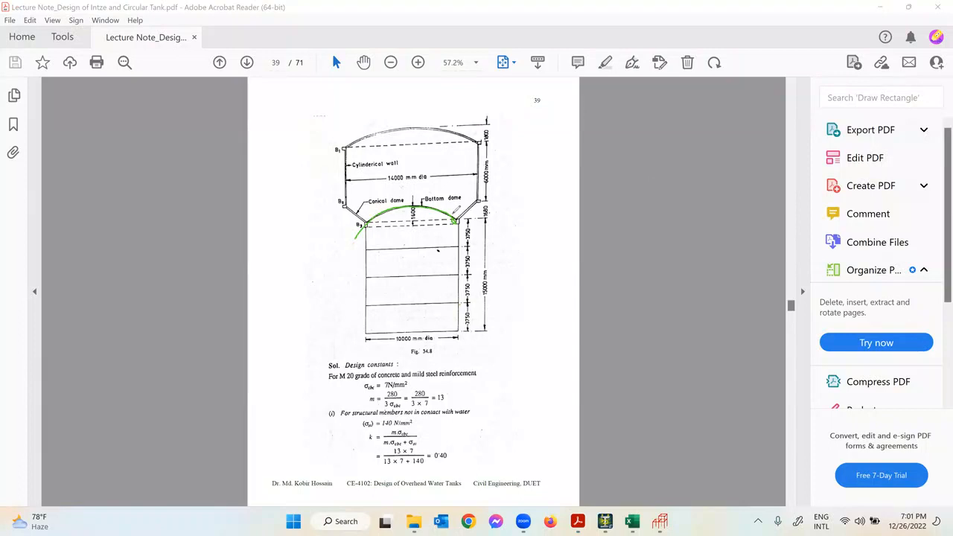
pyautogui.moveTo(454, 217); pyautogui.dragTo(480, 346)
pyautogui.moveTo(392, 214)
pyautogui.mouseDown()
pyautogui.moveTo(353, 332)
pyautogui.moveTo(477, 351)
pyautogui.mouseUp()
pyautogui.moveTo(387, 346)
pyautogui.mouseDown()
pyautogui.moveTo(428, 363)
pyautogui.moveTo(477, 324)
pyautogui.mouseUp()
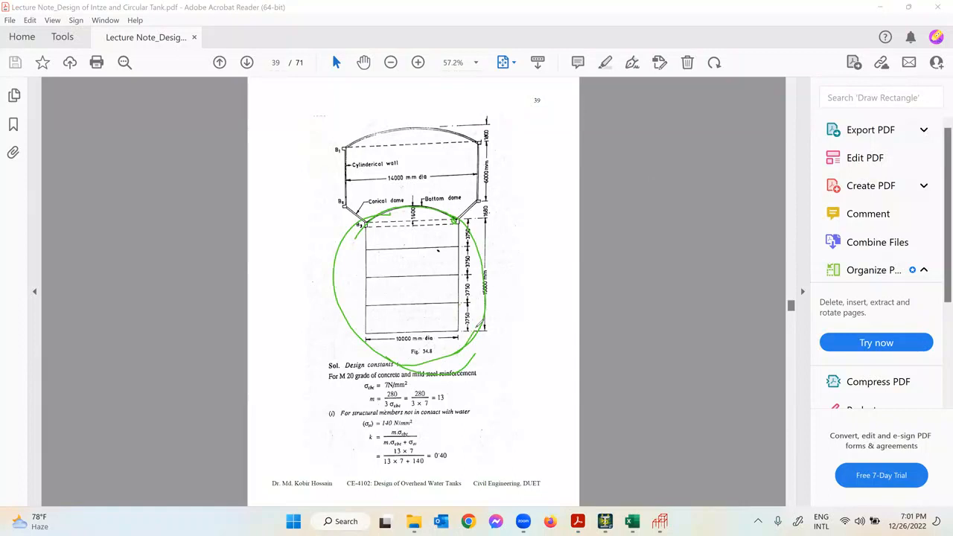
# Step: Draw two radii from the ends of the bottom dome to the sphere's centre and label one R
pyautogui.moveTo(364, 224); pyautogui.dragTo(415, 297)
pyautogui.moveTo(451, 230); pyautogui.dragTo(417, 295)
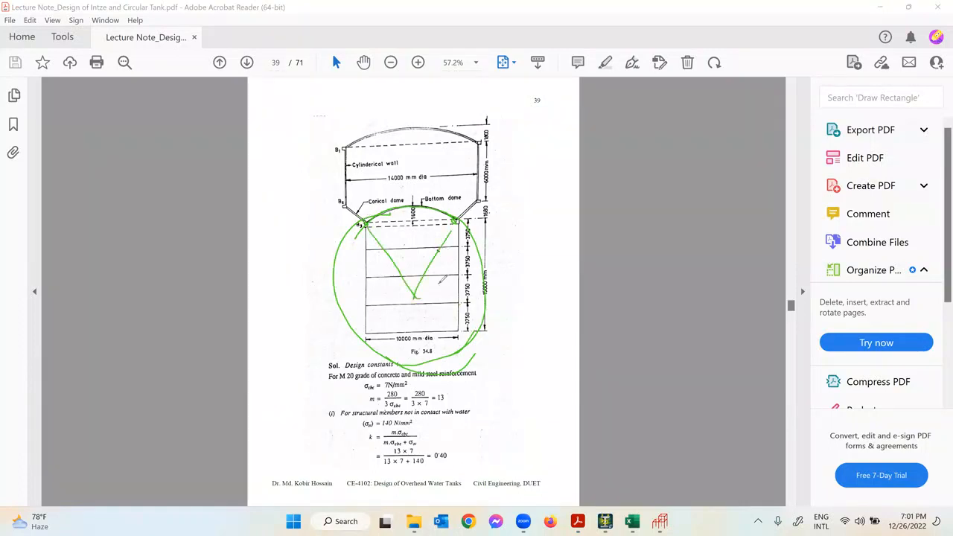
pyautogui.moveTo(371, 269); pyautogui.dragTo(370, 292)
pyautogui.moveTo(371, 268); pyautogui.dragTo(402, 281)
# Step: Mark the bottom dome's base as 10 m, circle the R label, and clear all the annotations from the figure
pyautogui.moveTo(365, 225); pyautogui.dragTo(368, 256)
pyautogui.moveTo(455, 221); pyautogui.dragTo(459, 239)
pyautogui.moveTo(363, 237)
pyautogui.mouseDown()
pyautogui.moveTo(395, 237)
pyautogui.moveTo(359, 246)
pyautogui.mouseUp()
pyautogui.moveTo(437, 234); pyautogui.dragTo(463, 234)
pyautogui.moveTo(400, 235)
pyautogui.mouseDown()
pyautogui.moveTo(397, 259)
pyautogui.moveTo(485, 256)
pyautogui.moveTo(497, 238)
pyautogui.moveTo(533, 253)
pyautogui.mouseUp()
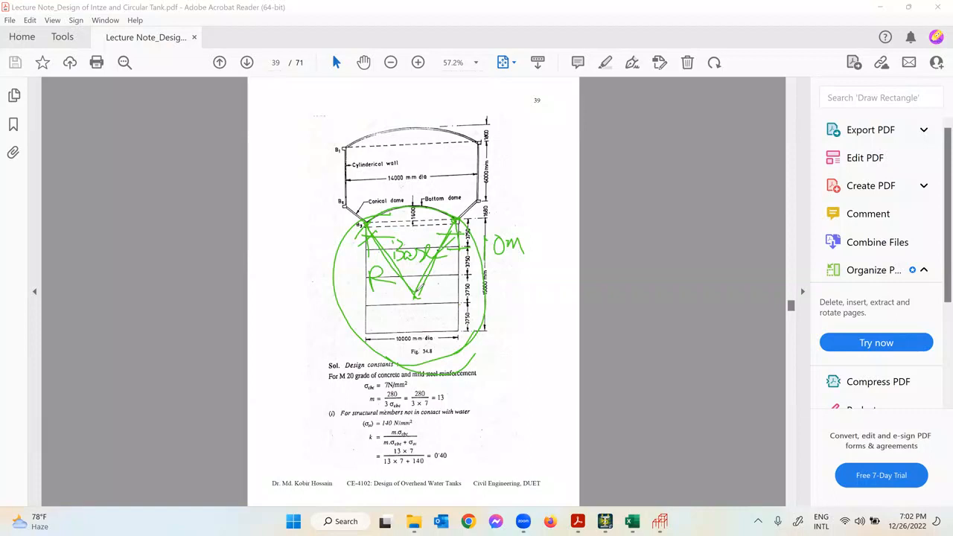
pyautogui.moveTo(455, 223)
pyautogui.mouseDown()
pyautogui.moveTo(415, 296)
pyautogui.moveTo(370, 262)
pyautogui.moveTo(392, 265)
pyautogui.mouseUp()
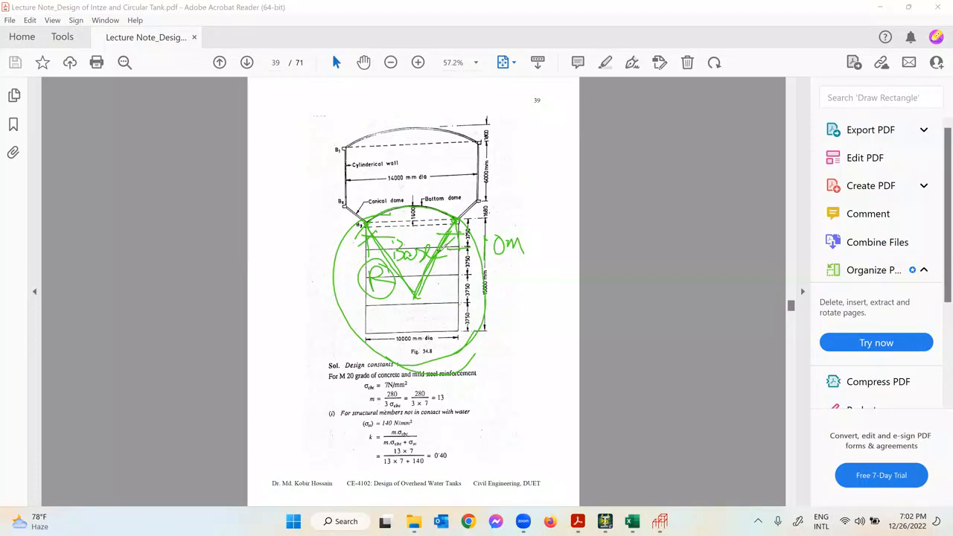
pyautogui.click(644, 100)
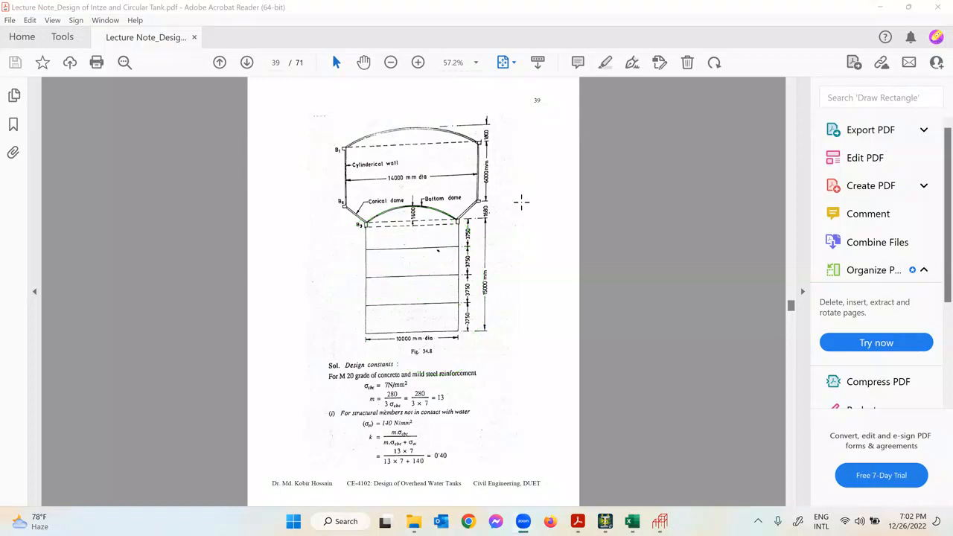
# Step: Search the lecture note for the design section of the bottom spherical dome on page 49
pyautogui.scroll(-5, 406, 294)
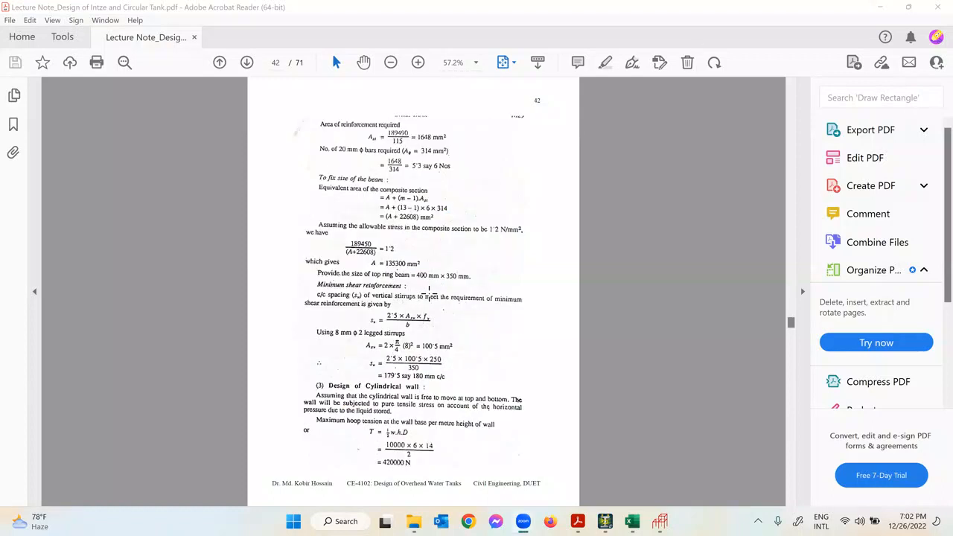
pyautogui.scroll(-10, 428, 288)
pyautogui.scroll(-12, 428, 289)
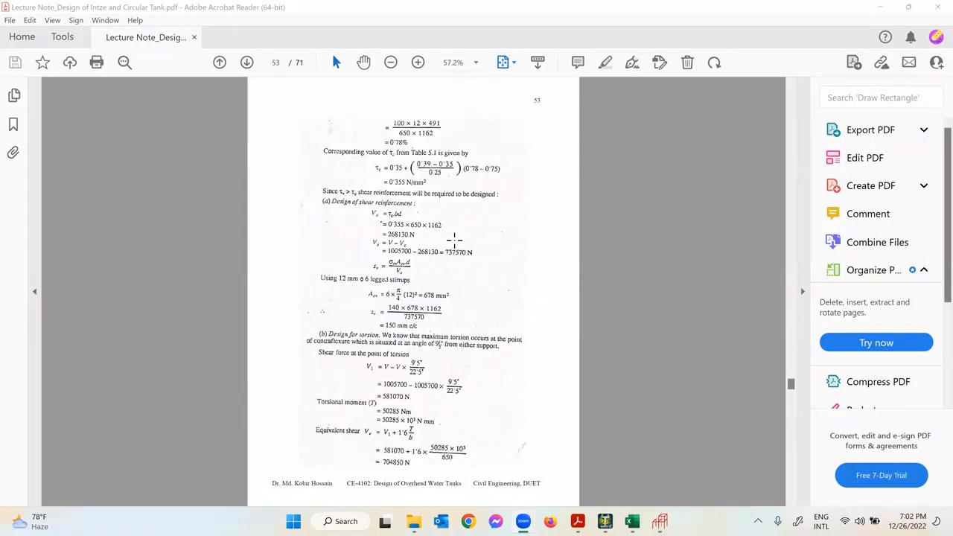
pyautogui.scroll(-8, 455, 239)
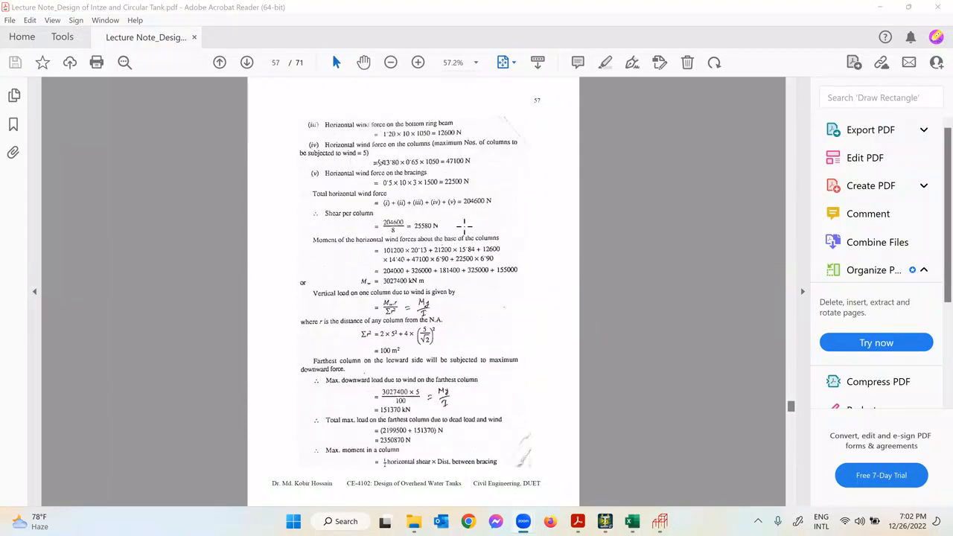
pyautogui.scroll(2, 459, 234)
pyautogui.scroll(-6, 465, 231)
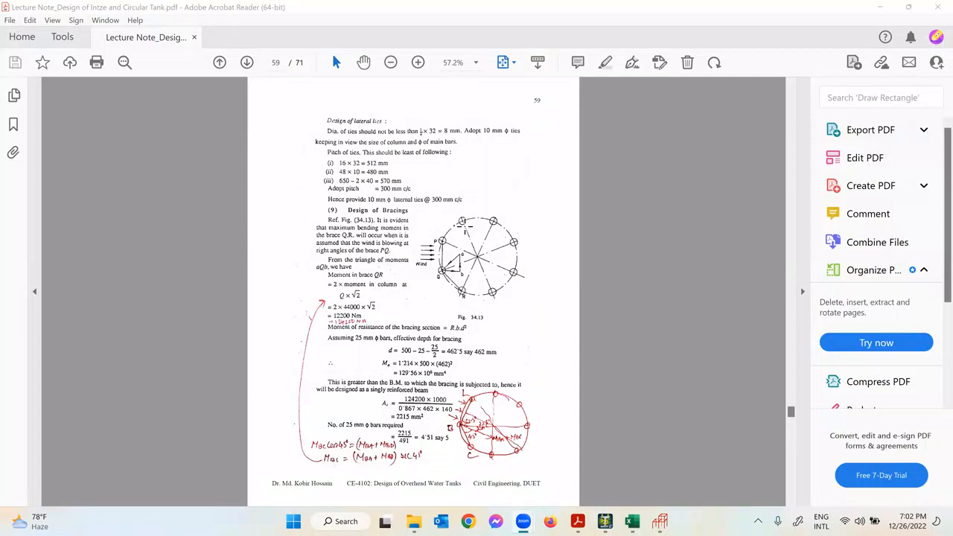
pyautogui.scroll(8, 465, 229)
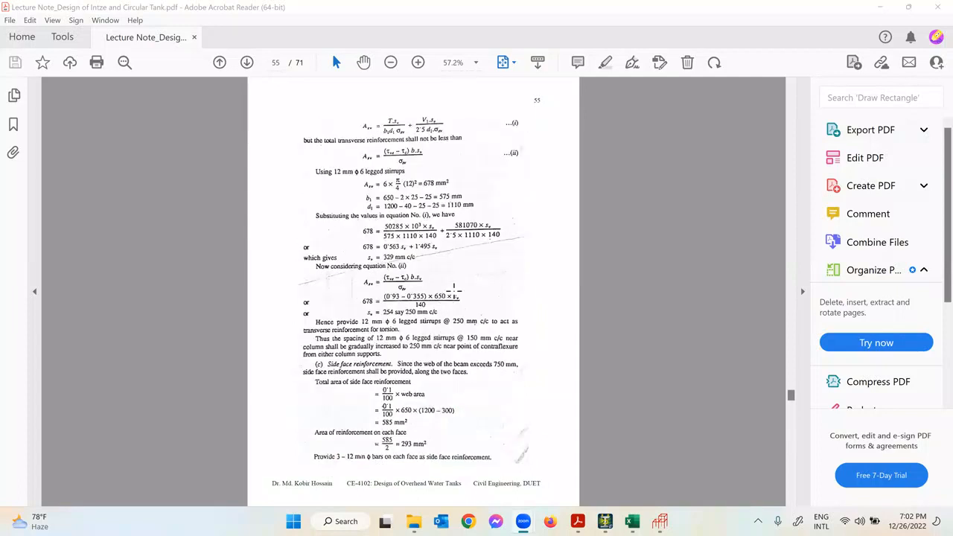
pyautogui.scroll(2, 462, 263)
pyautogui.scroll(2, 461, 263)
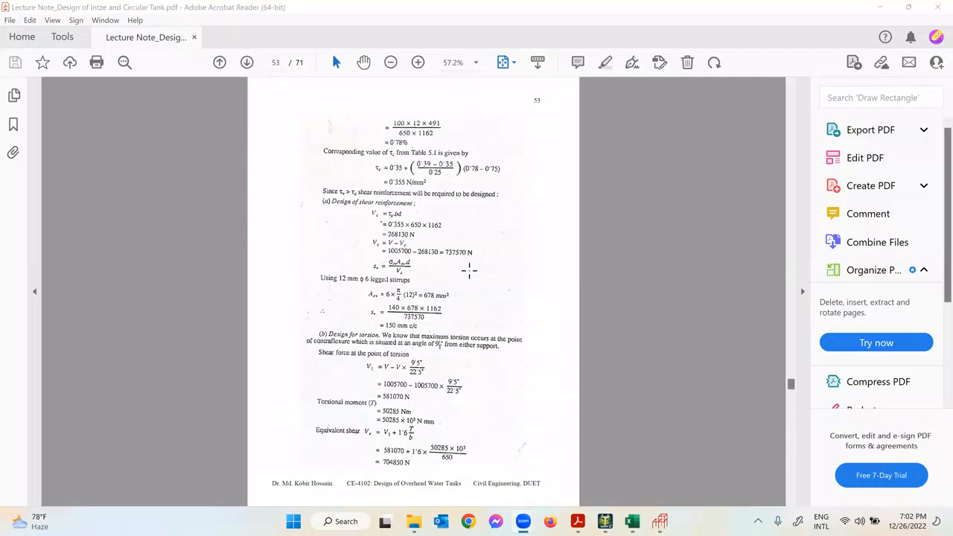
pyautogui.scroll(2, 469, 271)
pyautogui.scroll(2, 469, 271)
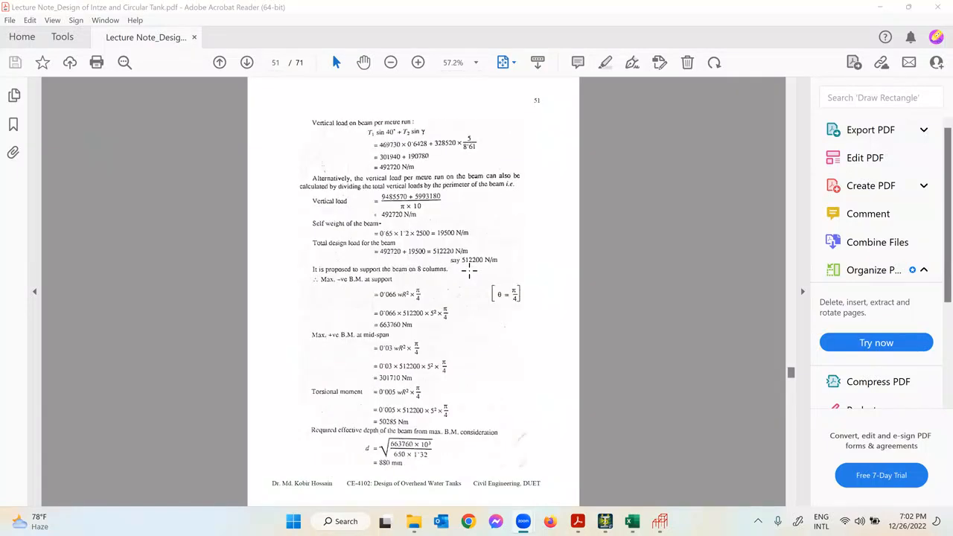
pyautogui.scroll(4, 469, 271)
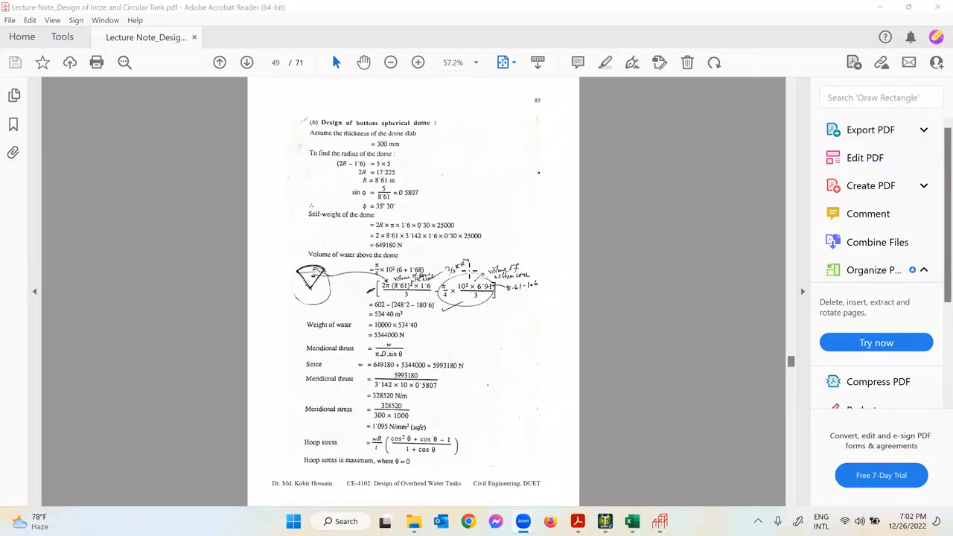
pyautogui.scroll(4, 469, 271)
pyautogui.scroll(2, 469, 271)
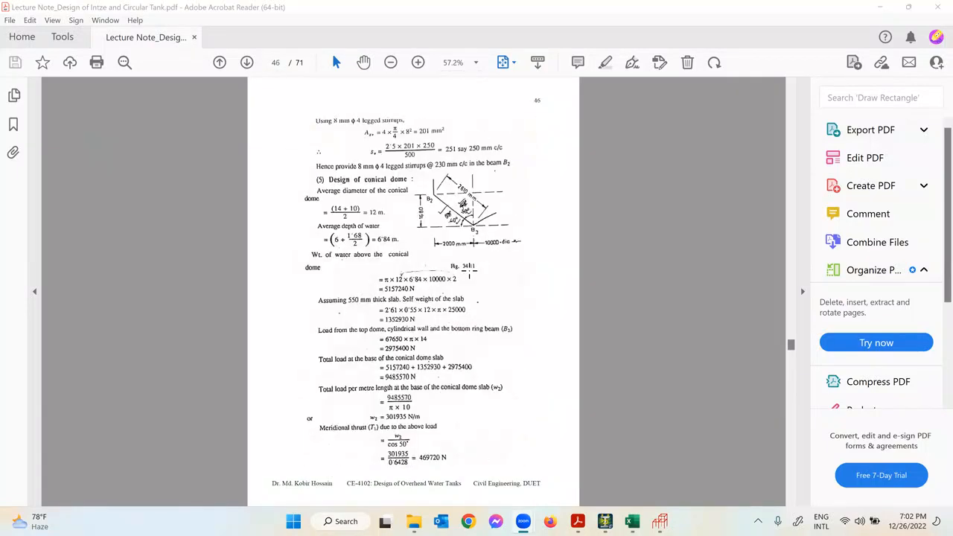
pyautogui.scroll(2, 469, 271)
pyautogui.scroll(2, 469, 271)
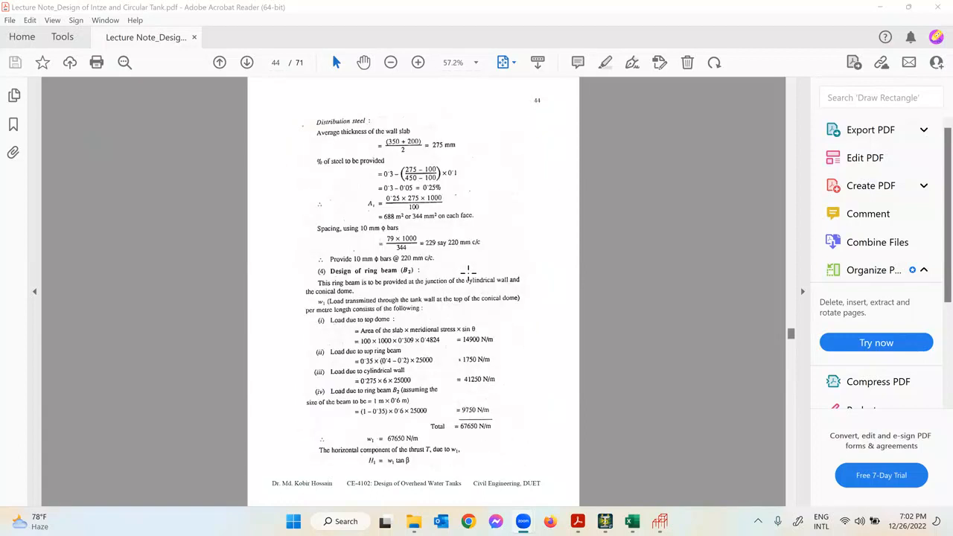
pyautogui.scroll(2, 468, 271)
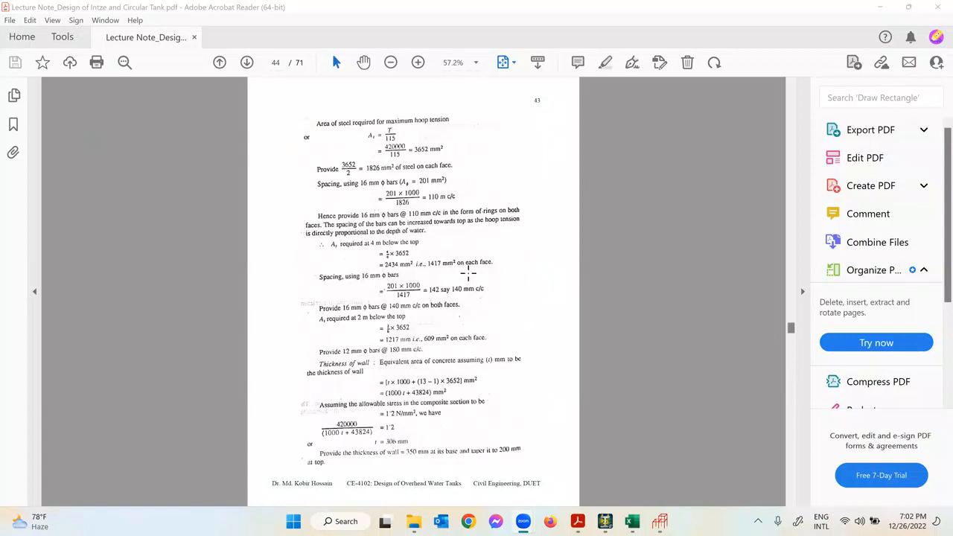
pyautogui.scroll(-5, 468, 273)
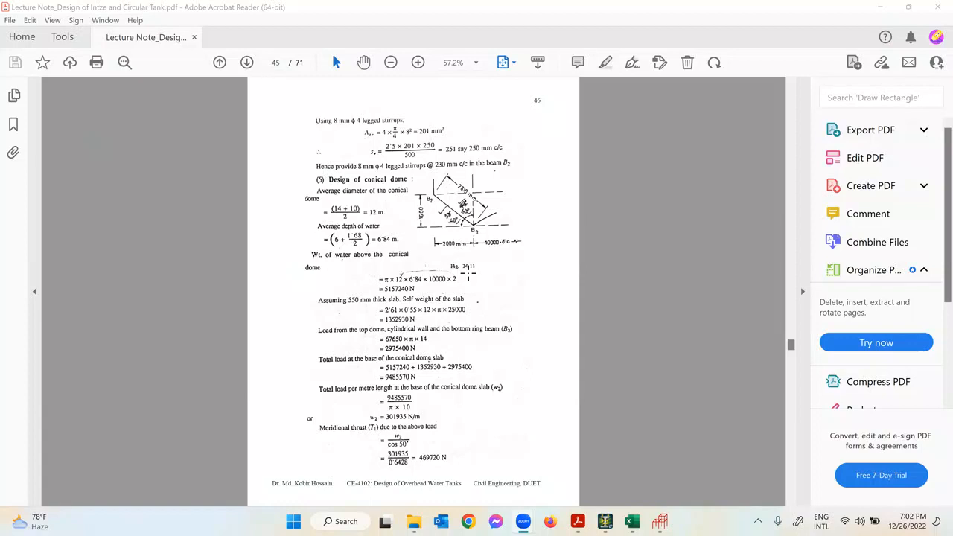
pyautogui.scroll(-8, 469, 275)
pyautogui.scroll(2, 439, 295)
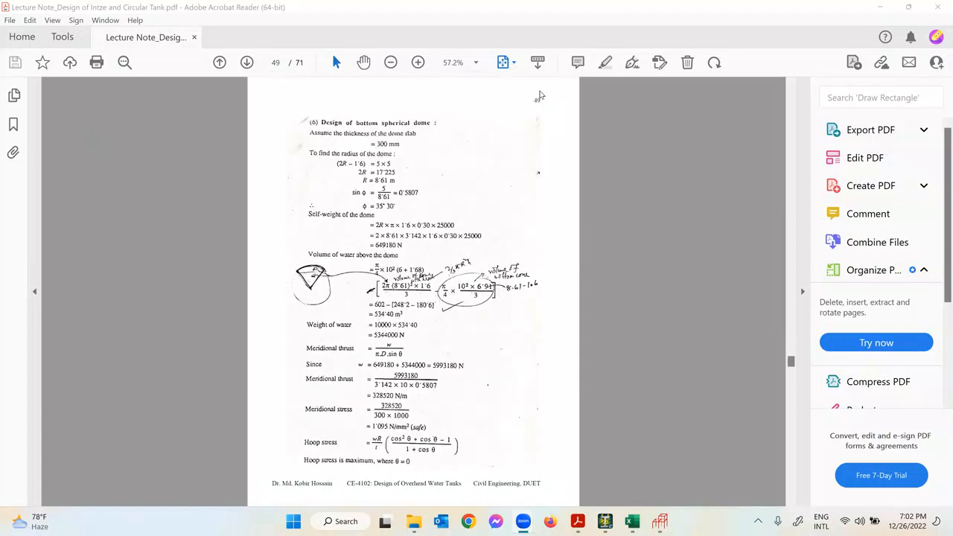
# Step: Enlarge page 49 to the page width and read the calculation of the bottom dome's radius
pyautogui.click(513, 63)
pyautogui.click(567, 79)
pyautogui.scroll(-4, 482, 279)
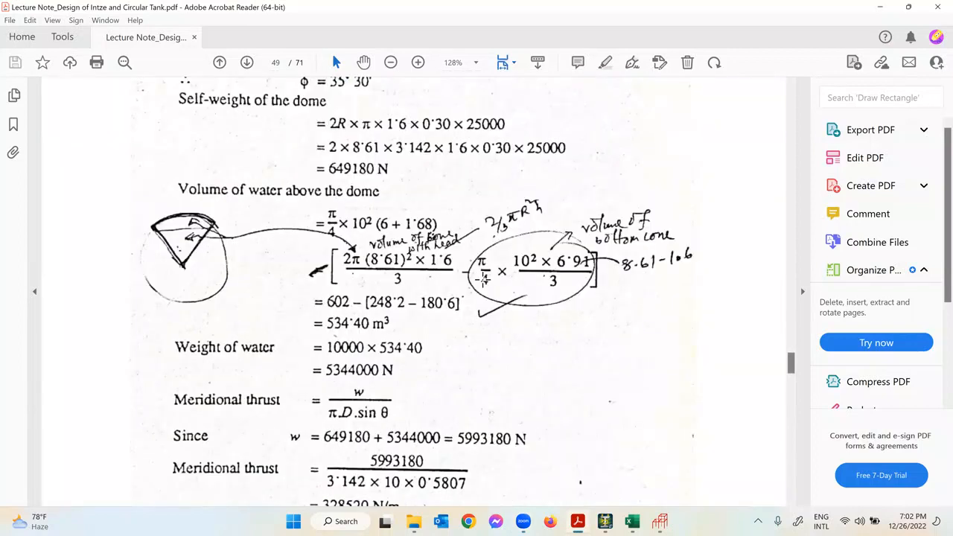
pyautogui.scroll(2, 484, 280)
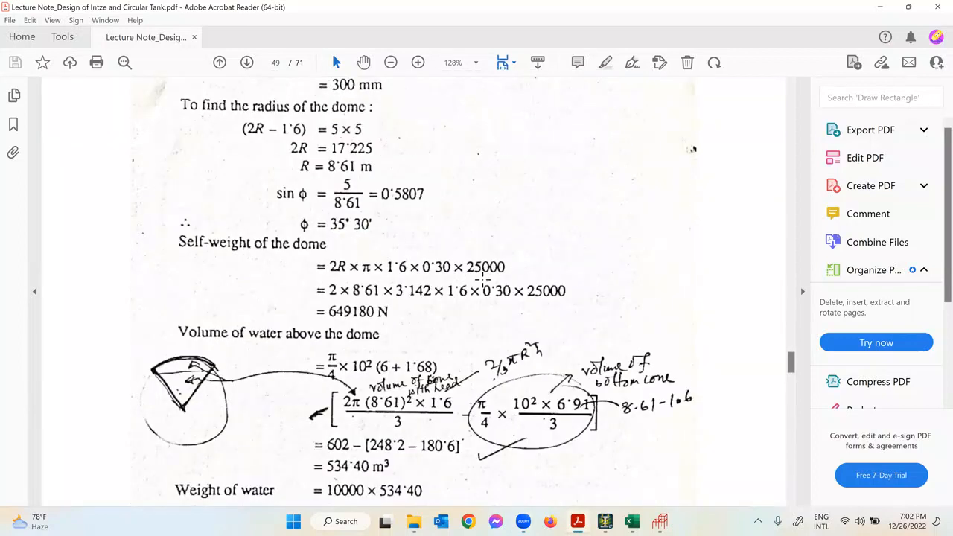
pyautogui.scroll(2, 482, 276)
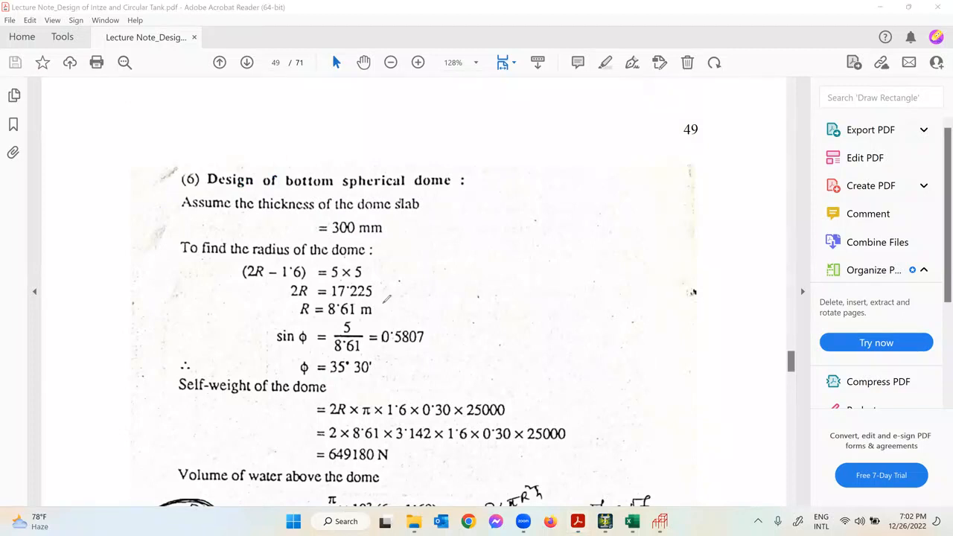
# Step: Box R = 8.61 m, underline the bottom spherical dome heading and the radius line, and clear these annotations
pyautogui.moveTo(387, 299); pyautogui.dragTo(383, 295)
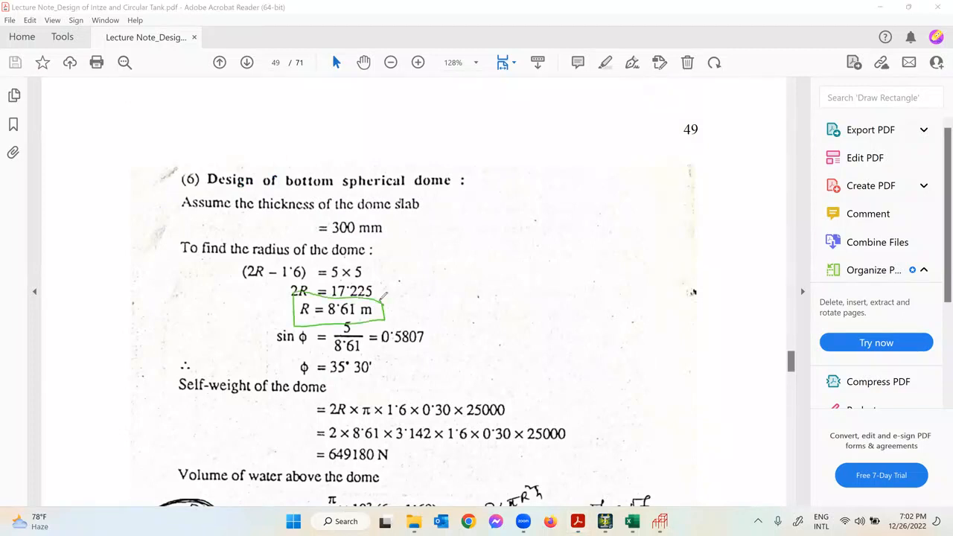
pyautogui.moveTo(226, 189); pyautogui.dragTo(449, 185)
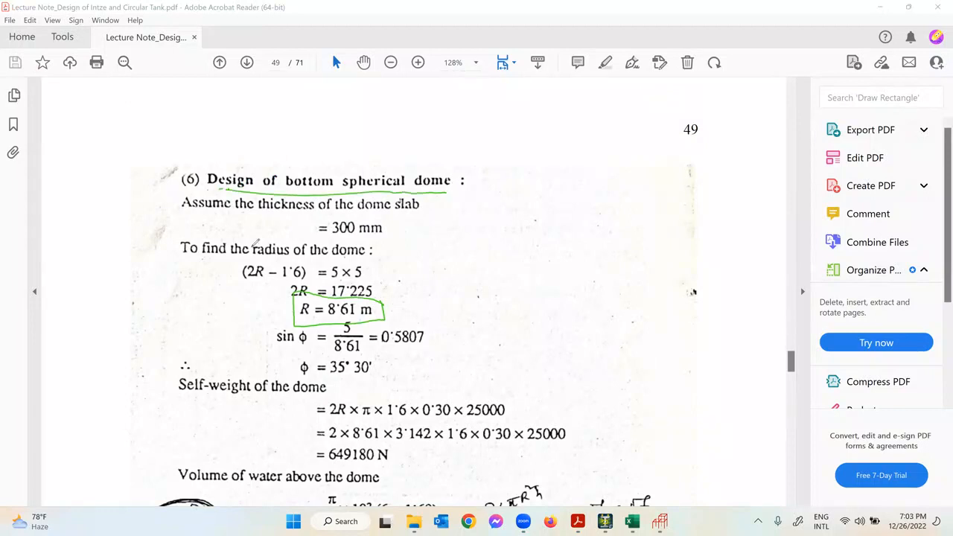
pyautogui.moveTo(257, 255); pyautogui.dragTo(283, 259)
pyautogui.moveTo(365, 251); pyautogui.dragTo(367, 253)
pyautogui.click(699, 51)
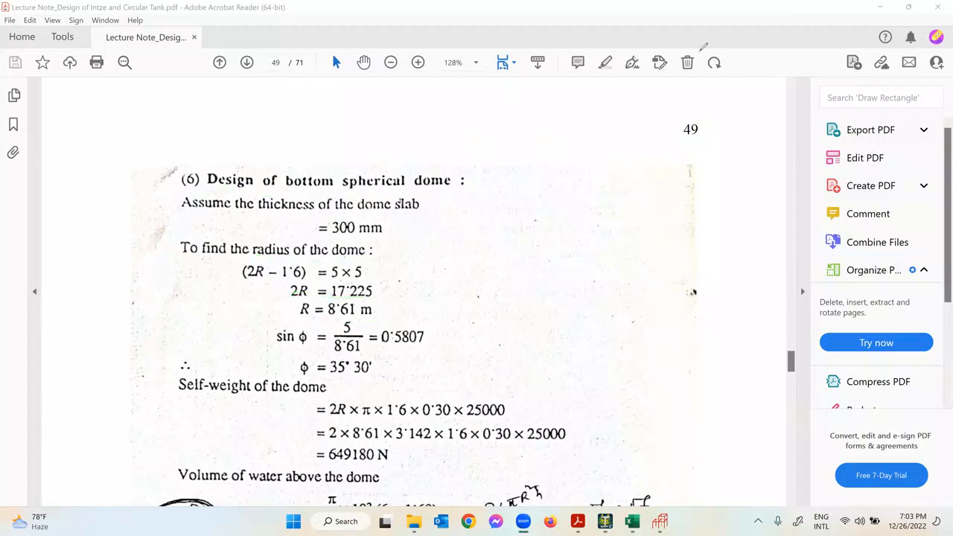
# Step: Switch to the Structure Wizard and set up a Spherical Surface cap with a 56.4988 ft sphere diameter and a 32.81 ft base diameter
pyautogui.click(660, 521)
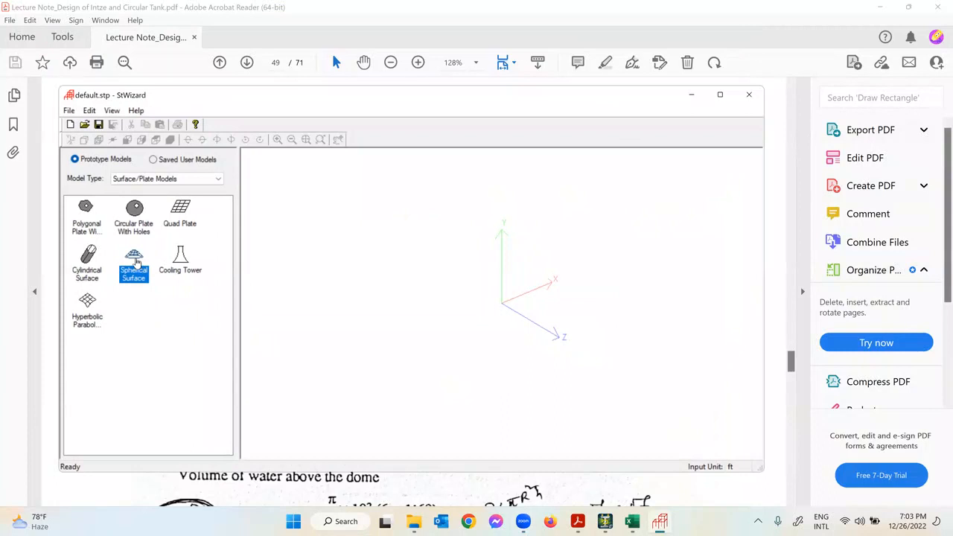
pyautogui.doubleClick(135, 261)
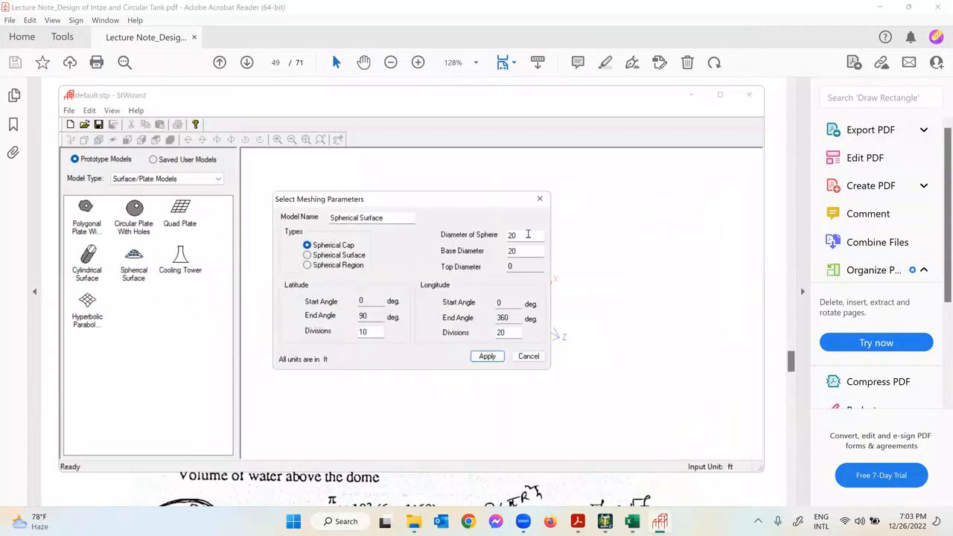
pyautogui.doubleClick(529, 236)
pyautogui.write('56.4988')
pyautogui.doubleClick(519, 252)
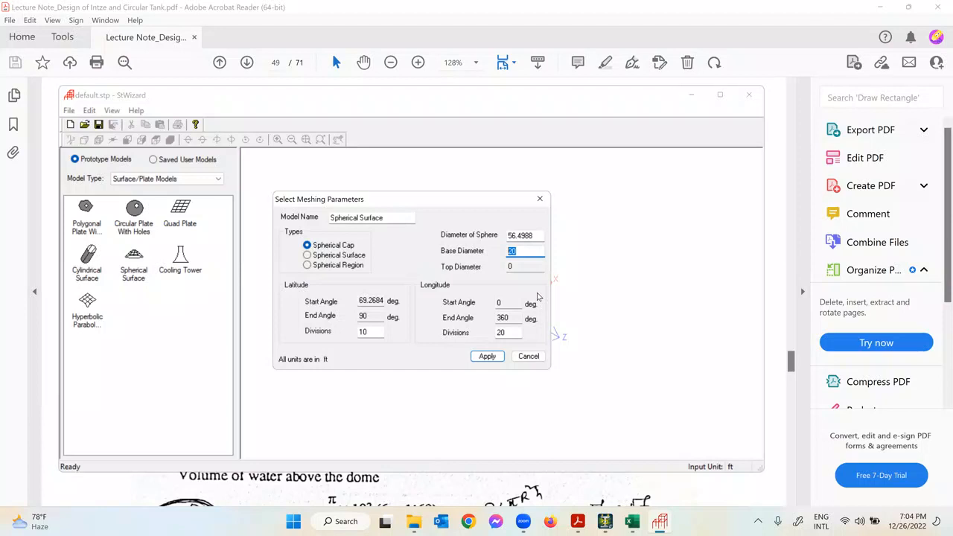
pyautogui.write('32.81')
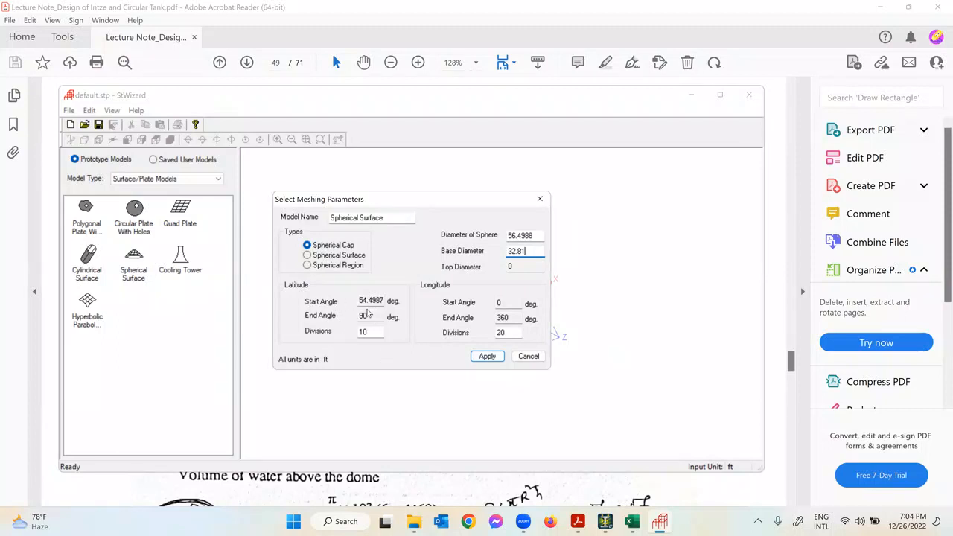
pyautogui.moveTo(373, 332); pyautogui.dragTo(354, 334)
# Step: Return to the PDF lecture note and sketch a dome outline beside the radius calculation, with two edge lines meeting at centre O
pyautogui.click(583, 522)
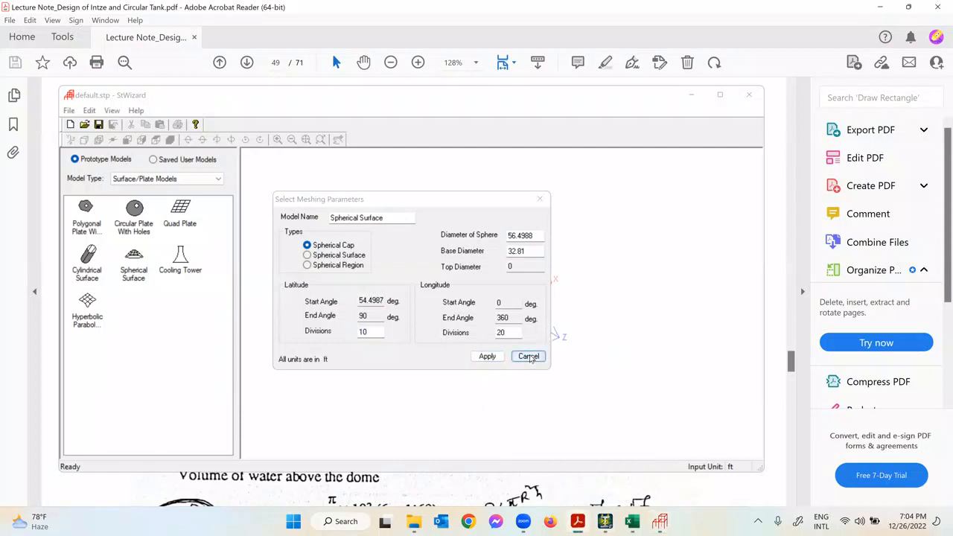
pyautogui.click(529, 357)
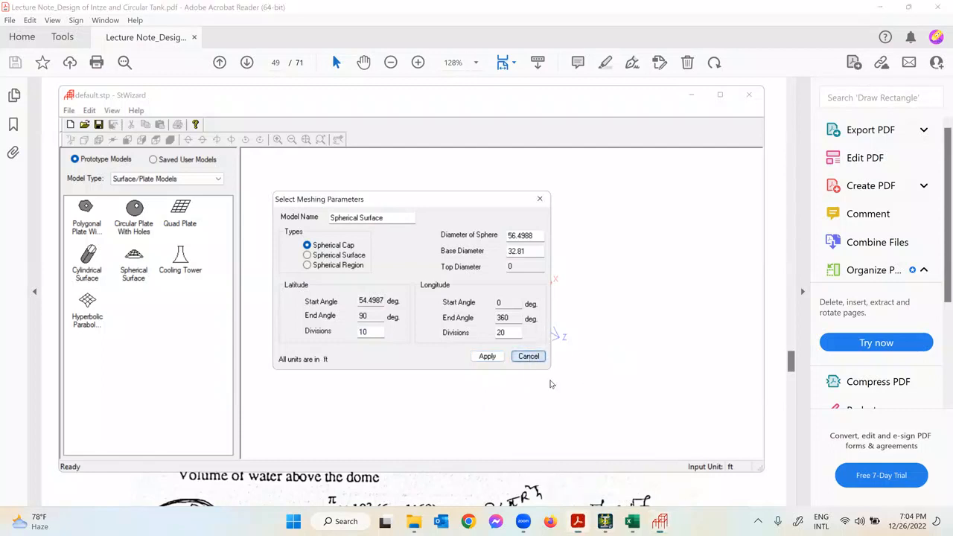
pyautogui.click(577, 522)
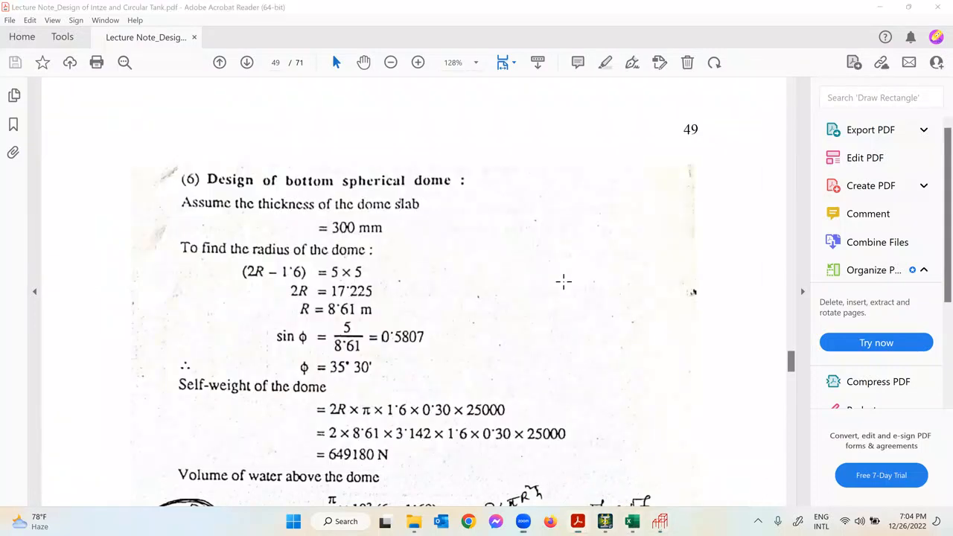
pyautogui.moveTo(481, 277)
pyautogui.mouseDown()
pyautogui.moveTo(600, 199)
pyautogui.moveTo(722, 242)
pyautogui.mouseUp()
pyautogui.moveTo(477, 276); pyautogui.dragTo(727, 262)
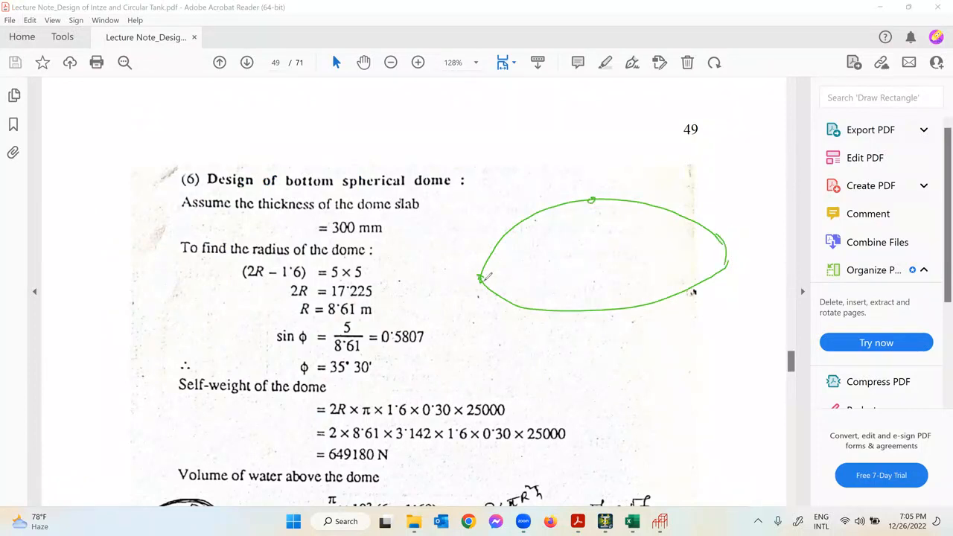
pyautogui.moveTo(727, 259); pyautogui.dragTo(631, 420)
pyautogui.moveTo(481, 278)
pyautogui.mouseDown()
pyautogui.moveTo(628, 421)
pyautogui.moveTo(611, 403)
pyautogui.moveTo(632, 436)
pyautogui.mouseUp()
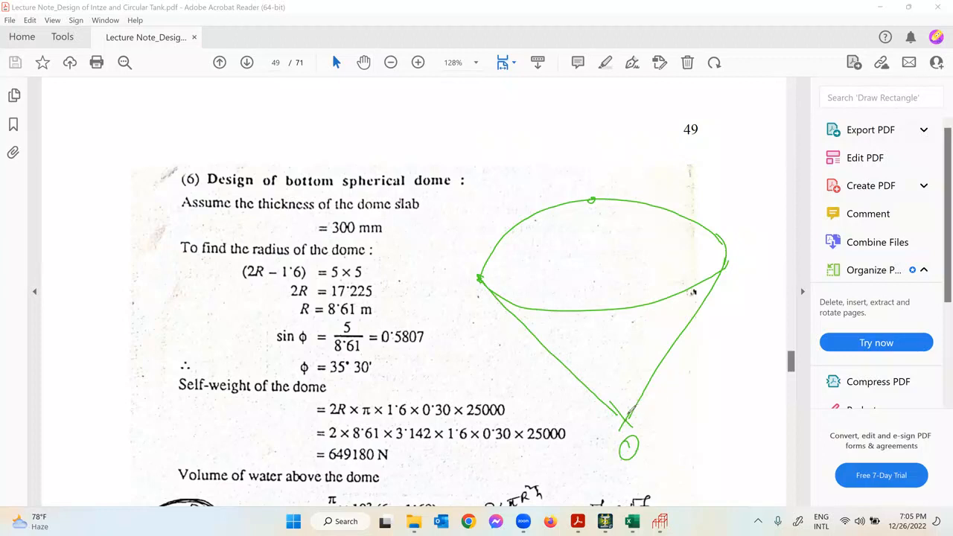
# Step: Draw a horizontal reference arrow and a vertical line to the dome's apex from centre O, marking the 90° angle between them
pyautogui.moveTo(628, 418)
pyautogui.mouseDown()
pyautogui.moveTo(753, 413)
pyautogui.moveTo(734, 431)
pyautogui.mouseUp()
pyautogui.moveTo(600, 201)
pyautogui.mouseDown()
pyautogui.moveTo(622, 416)
pyautogui.moveTo(598, 203)
pyautogui.moveTo(589, 220)
pyautogui.mouseUp()
pyautogui.moveTo(622, 389); pyautogui.dragTo(645, 424)
pyautogui.moveTo(672, 390)
pyautogui.mouseDown()
pyautogui.moveTo(662, 407)
pyautogui.moveTo(680, 388)
pyautogui.mouseUp()
pyautogui.moveTo(686, 369); pyautogui.dragTo(686, 371)
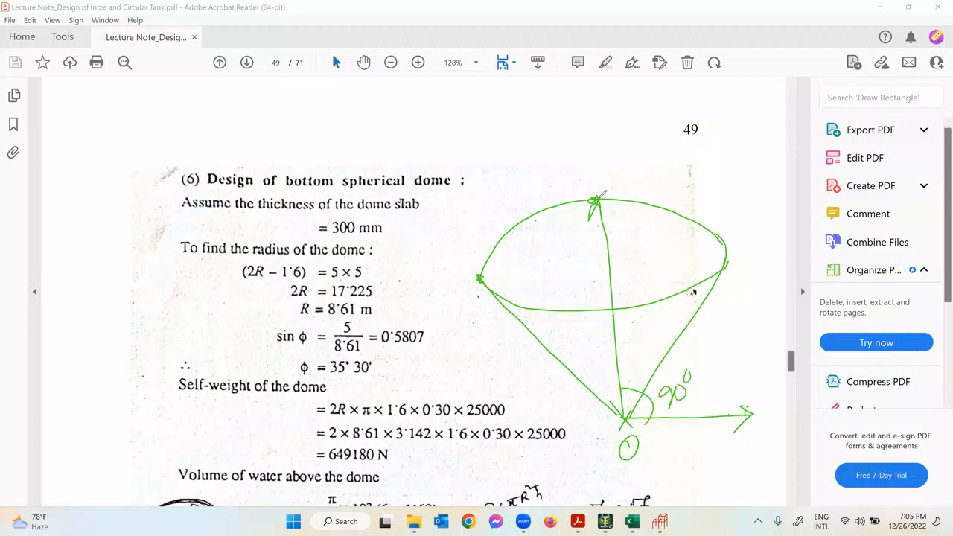
# Step: Mark the arc from the reference arrow to the dome's edge line as "start angle", draw the base chord and retrace both edge lines
pyautogui.moveTo(721, 270); pyautogui.dragTo(639, 420)
pyautogui.moveTo(676, 337); pyautogui.dragTo(702, 428)
pyautogui.moveTo(728, 346)
pyautogui.mouseDown()
pyautogui.moveTo(720, 369)
pyautogui.moveTo(743, 365)
pyautogui.moveTo(774, 328)
pyautogui.moveTo(786, 335)
pyautogui.mouseUp()
pyautogui.moveTo(735, 384)
pyautogui.mouseDown()
pyautogui.moveTo(728, 391)
pyautogui.moveTo(737, 402)
pyautogui.moveTo(775, 371)
pyautogui.moveTo(794, 376)
pyautogui.mouseUp()
pyautogui.moveTo(723, 259); pyautogui.dragTo(480, 280)
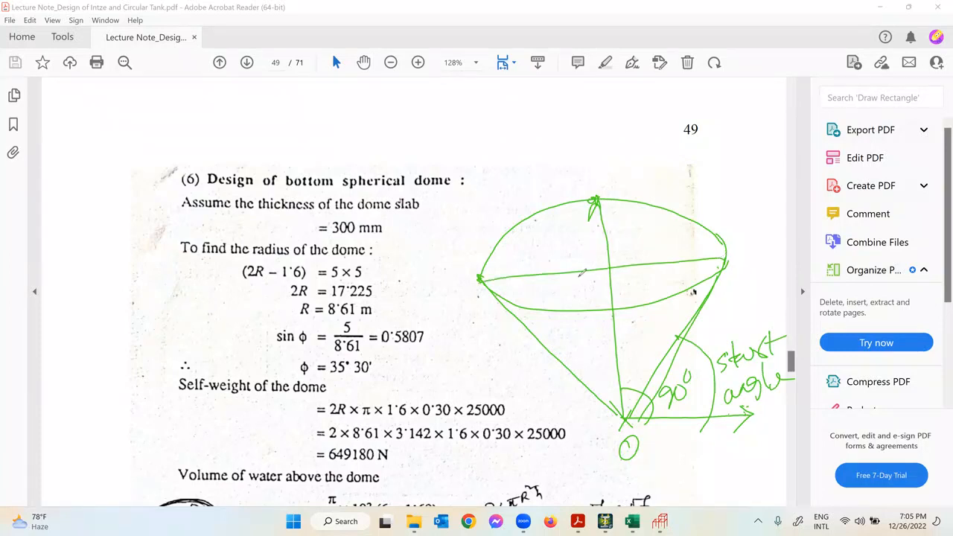
pyautogui.moveTo(482, 281); pyautogui.dragTo(624, 418)
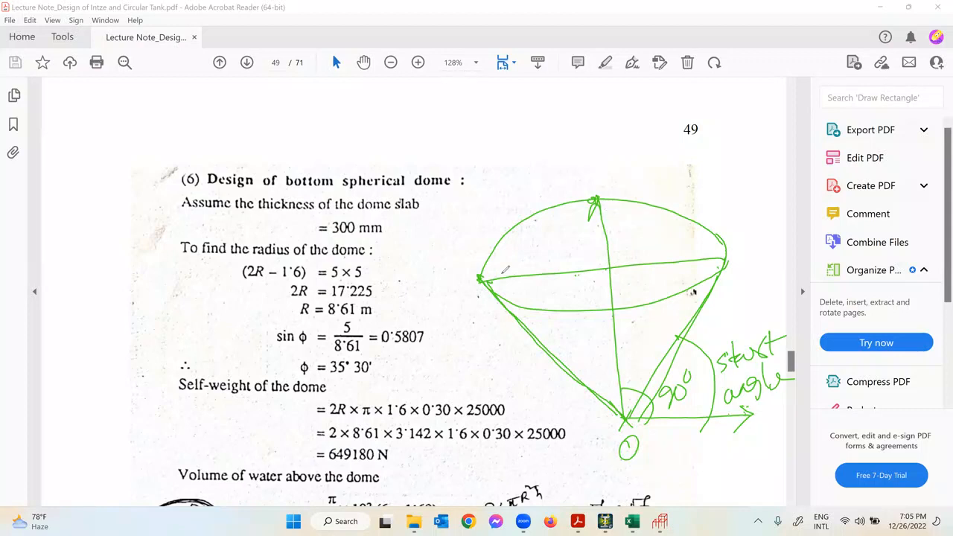
# Step: Sketch latitude rings and meridian lines across the dome to show its mesh divisions, and clear all the annotations
pyautogui.moveTo(482, 277)
pyautogui.mouseDown()
pyautogui.moveTo(565, 286)
pyautogui.moveTo(721, 239)
pyautogui.mouseUp()
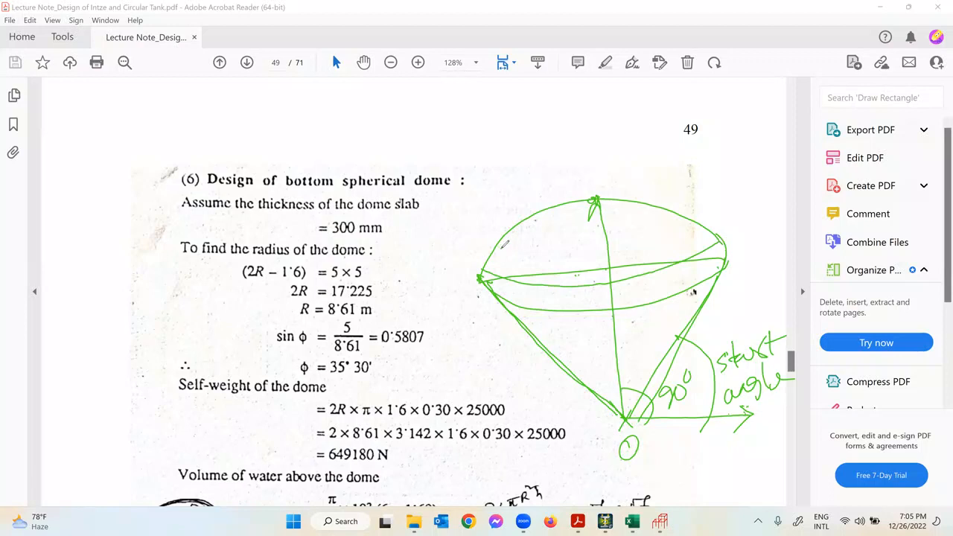
pyautogui.moveTo(494, 243); pyautogui.dragTo(692, 225)
pyautogui.moveTo(500, 249); pyautogui.dragTo(697, 222)
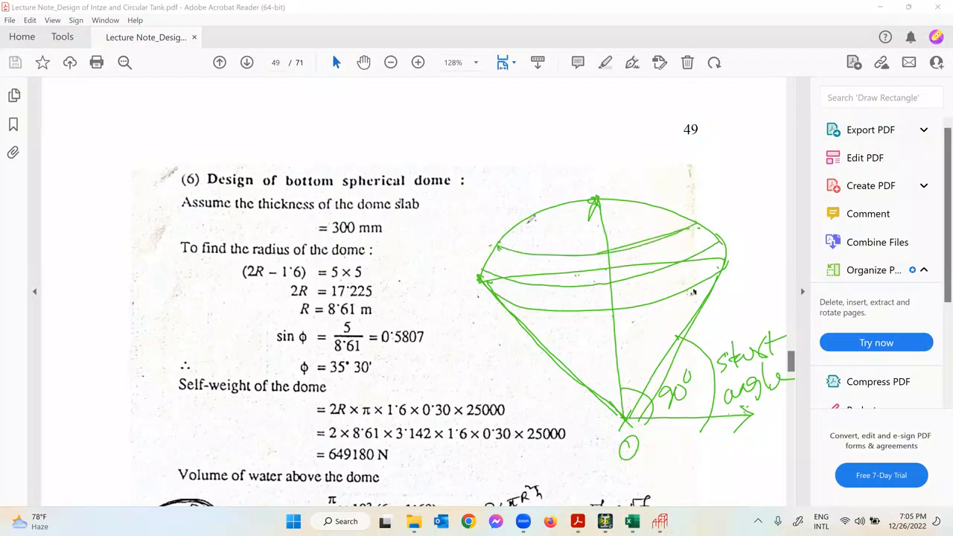
pyautogui.moveTo(528, 221)
pyautogui.mouseDown()
pyautogui.moveTo(637, 212)
pyautogui.moveTo(579, 206)
pyautogui.mouseUp()
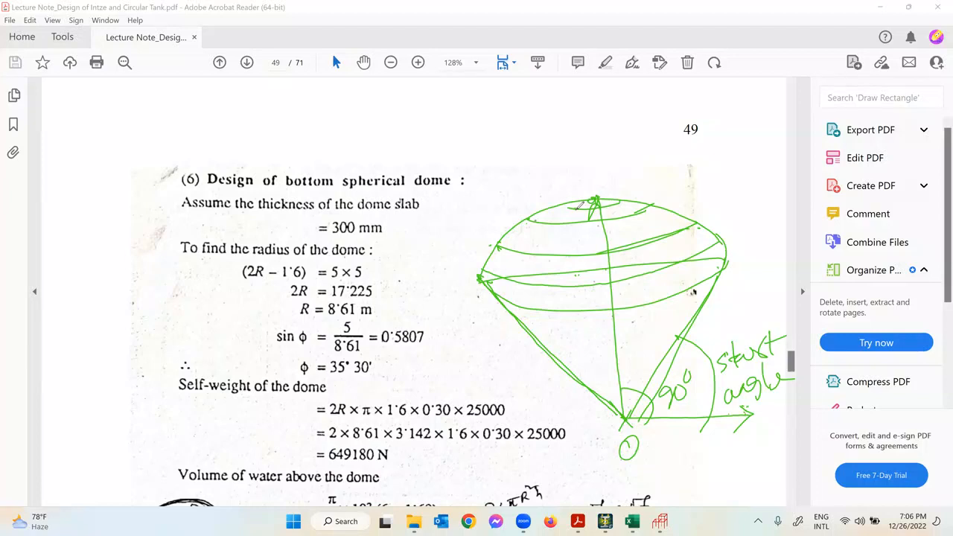
pyautogui.moveTo(593, 200); pyautogui.dragTo(576, 307)
pyautogui.moveTo(600, 199); pyautogui.dragTo(651, 303)
pyautogui.moveTo(592, 198); pyautogui.dragTo(542, 316)
pyautogui.moveTo(604, 197)
pyautogui.mouseDown()
pyautogui.moveTo(672, 254)
pyautogui.moveTo(678, 291)
pyautogui.moveTo(553, 211)
pyautogui.moveTo(510, 300)
pyautogui.mouseUp()
pyautogui.moveTo(629, 200); pyautogui.dragTo(699, 276)
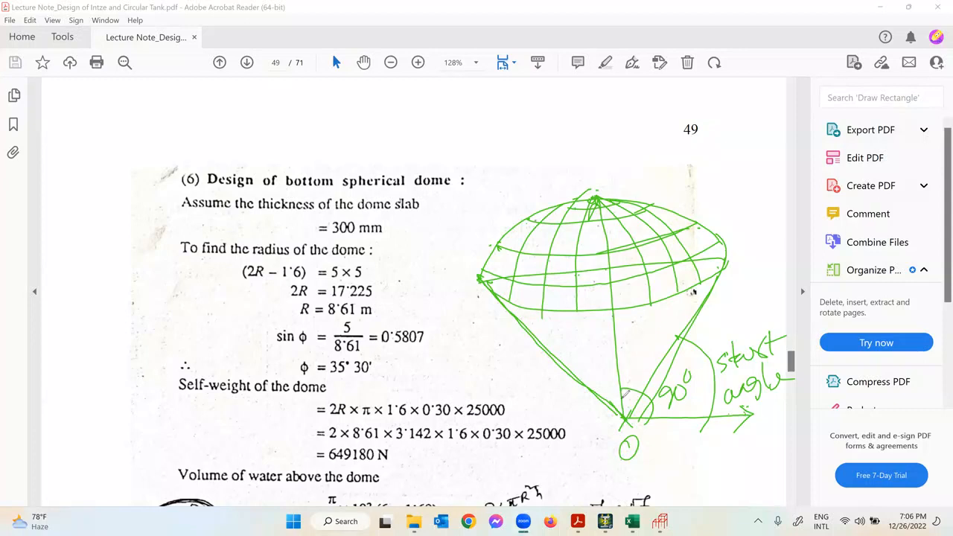
pyautogui.click(621, 398)
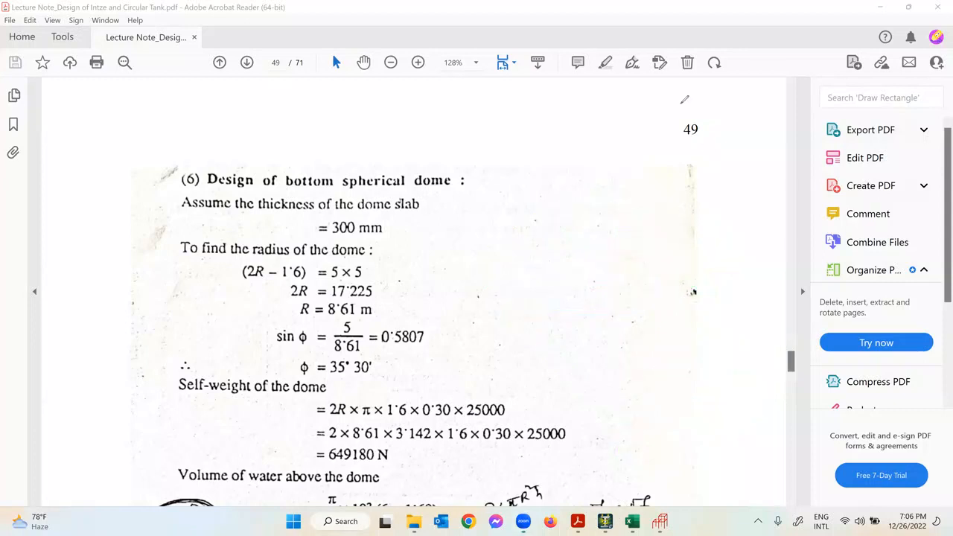
# Step: Switch to the Structure Wizard and define a Spherical Surface cap with a 56.4988 ft sphere diameter and a 32.81 ft base diameter
pyautogui.click(605, 521)
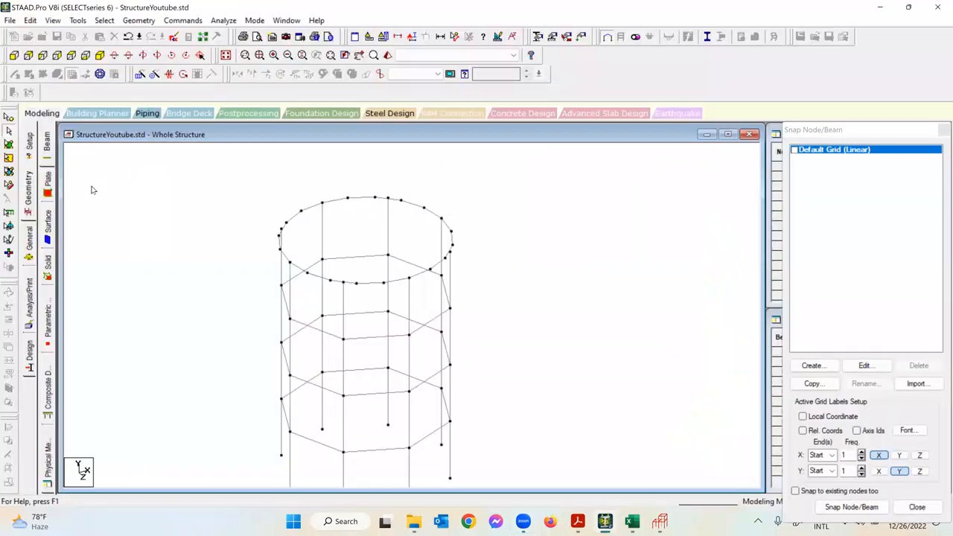
pyautogui.click(659, 522)
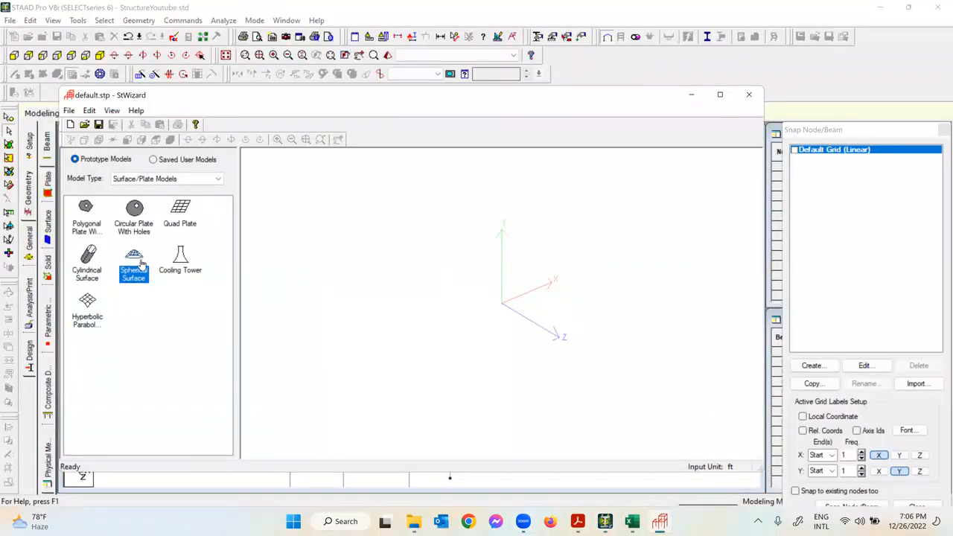
pyautogui.doubleClick(141, 262)
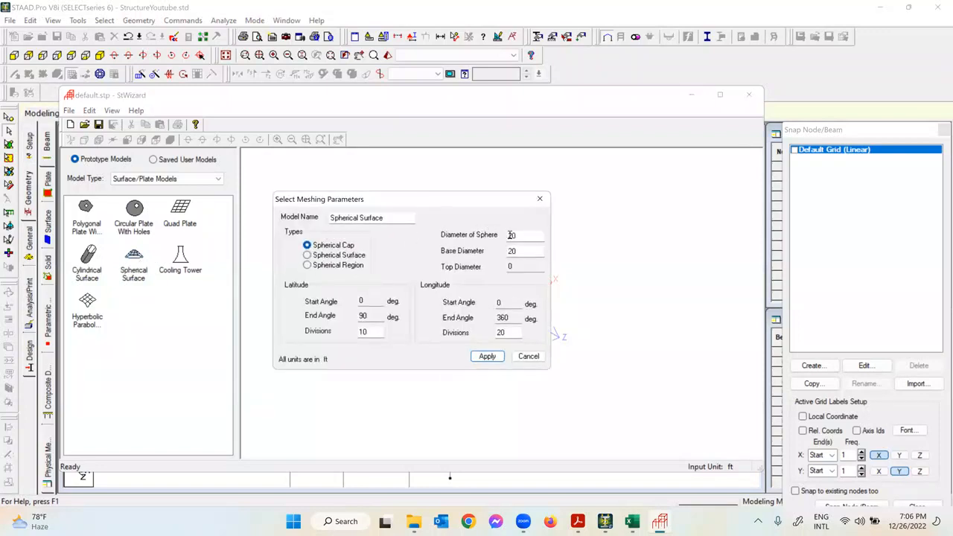
pyautogui.click(519, 236)
pyautogui.hotkey('shift', 'Home')
pyautogui.write('56')
pyautogui.write('.498')
pyautogui.press('BackSpace')
pyautogui.write('98')
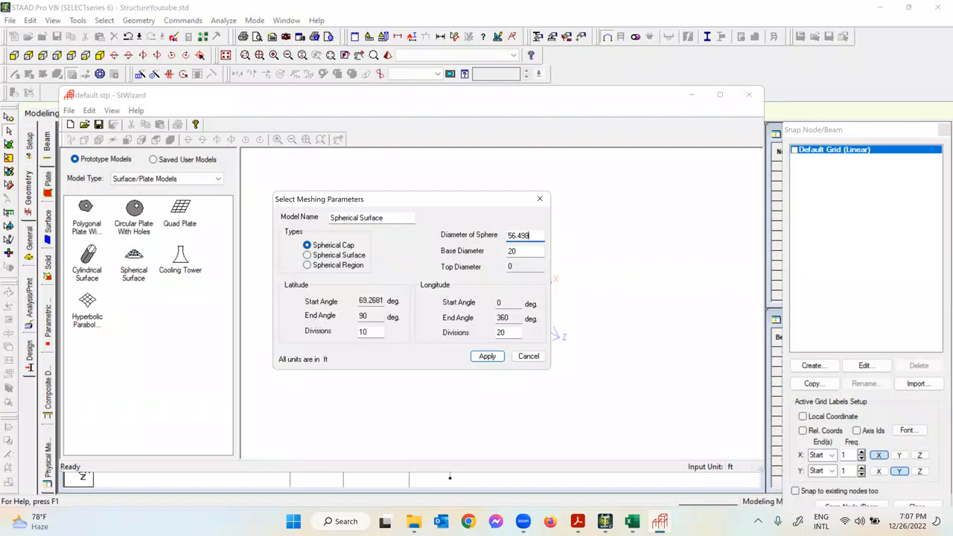
pyautogui.doubleClick(513, 251)
pyautogui.write('32.81')
# Step: Keep 10 latitude and 20 longitude divisions and generate the spherical cap mesh
pyautogui.moveTo(373, 332); pyautogui.dragTo(355, 336)
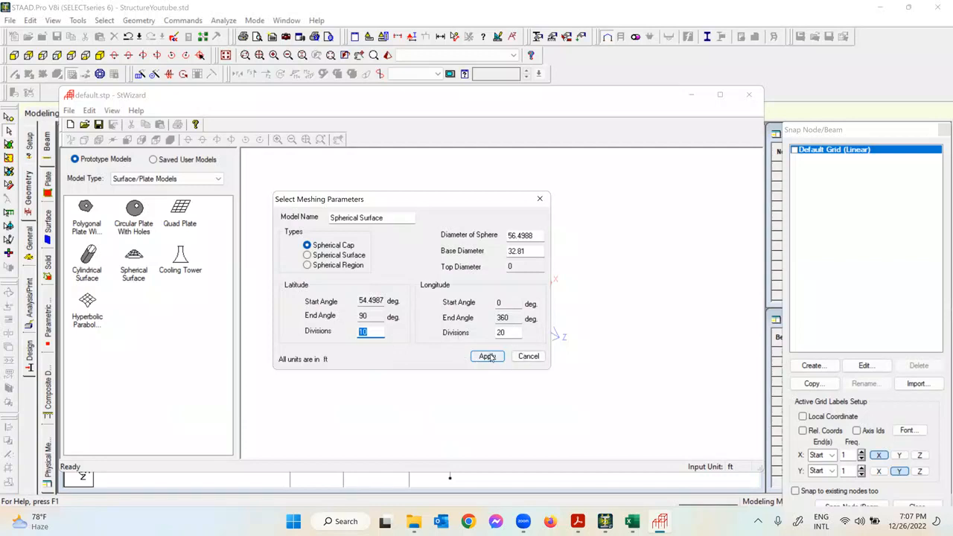
pyautogui.moveTo(508, 332); pyautogui.dragTo(489, 337)
pyautogui.click(499, 304)
pyautogui.click(501, 333)
pyautogui.doubleClick(503, 335)
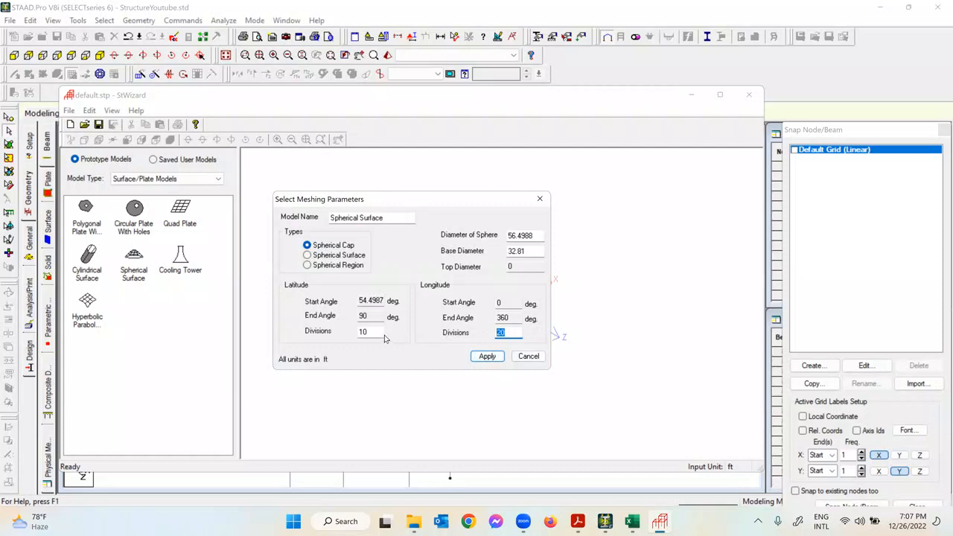
pyautogui.click(486, 358)
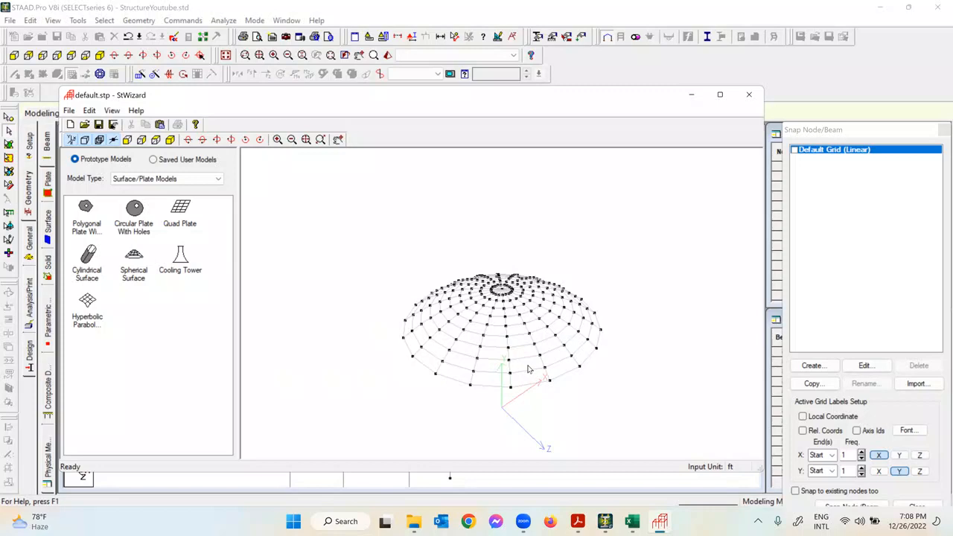
# Step: Review the generated dome's meshing parameters without changing them
pyautogui.moveTo(526, 359); pyautogui.dragTo(519, 345)
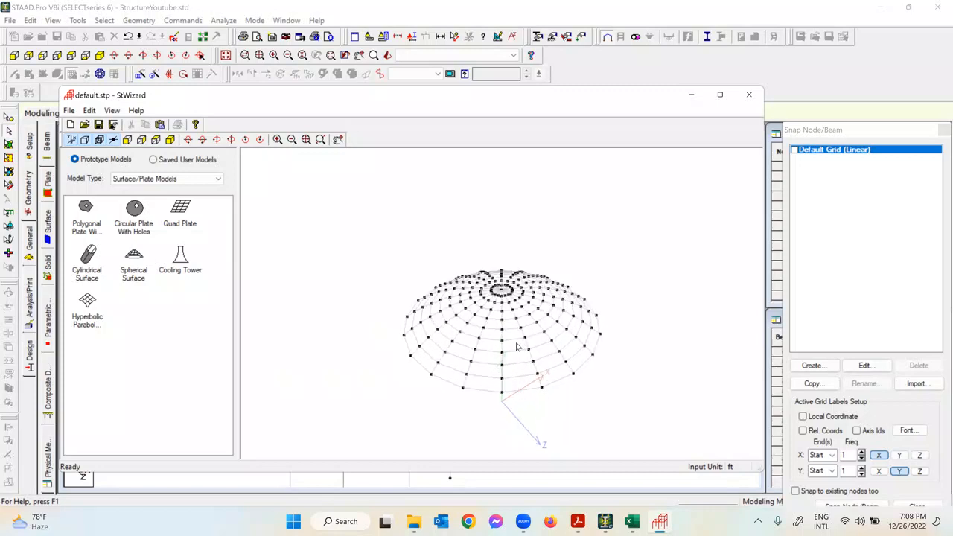
pyautogui.doubleClick(507, 305)
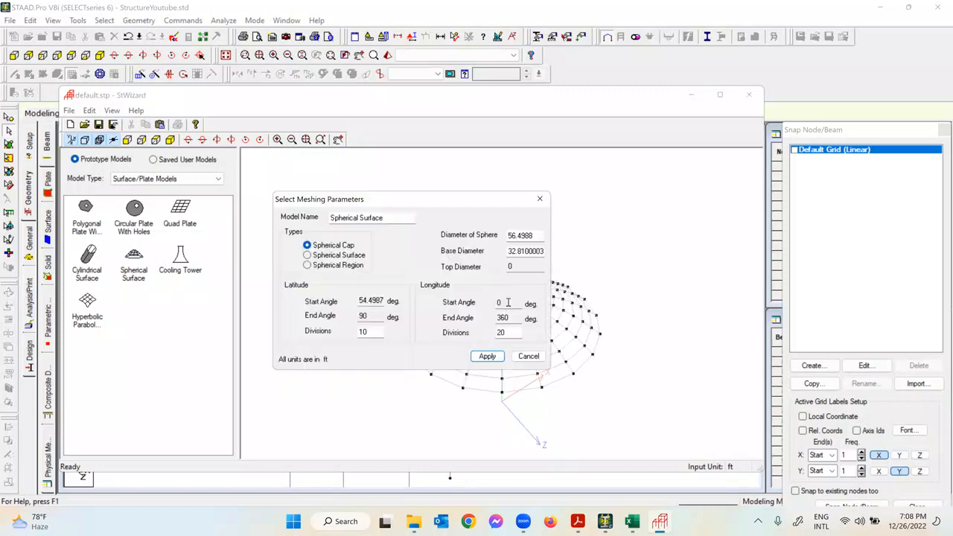
pyautogui.click(539, 199)
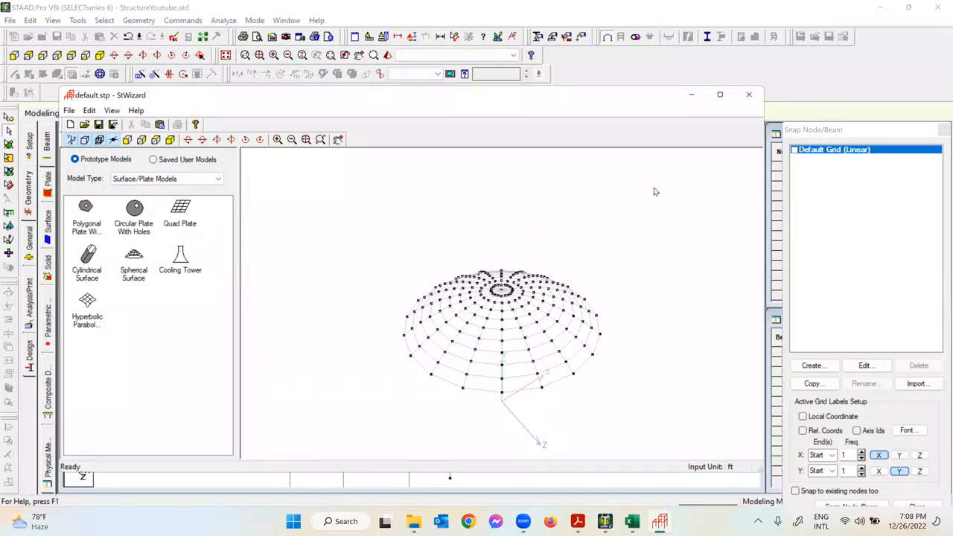
# Step: Close the wizard and merge the dome into the STAAD.Pro model, moved by Y = 15 m with X and Z at 0
pyautogui.click(747, 98)
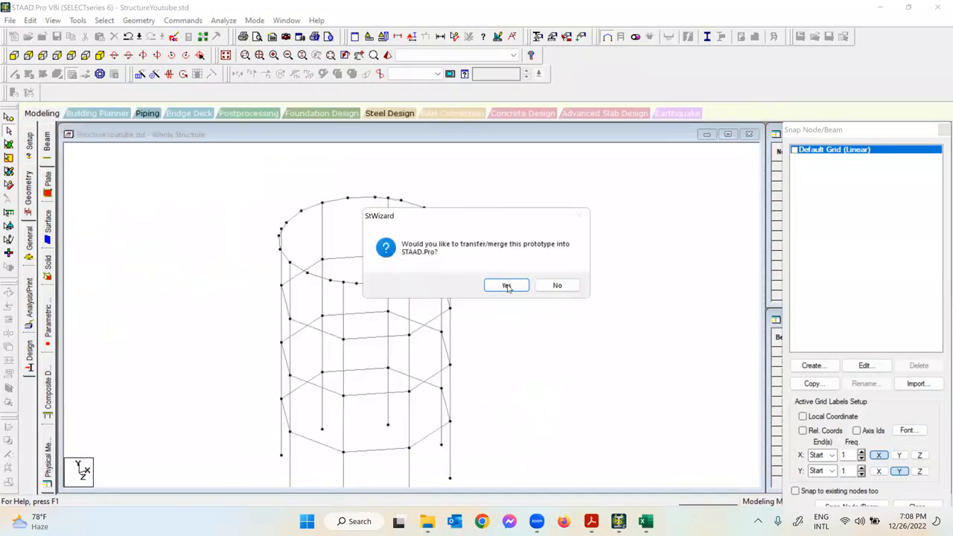
pyautogui.click(506, 286)
pyautogui.doubleClick(410, 283)
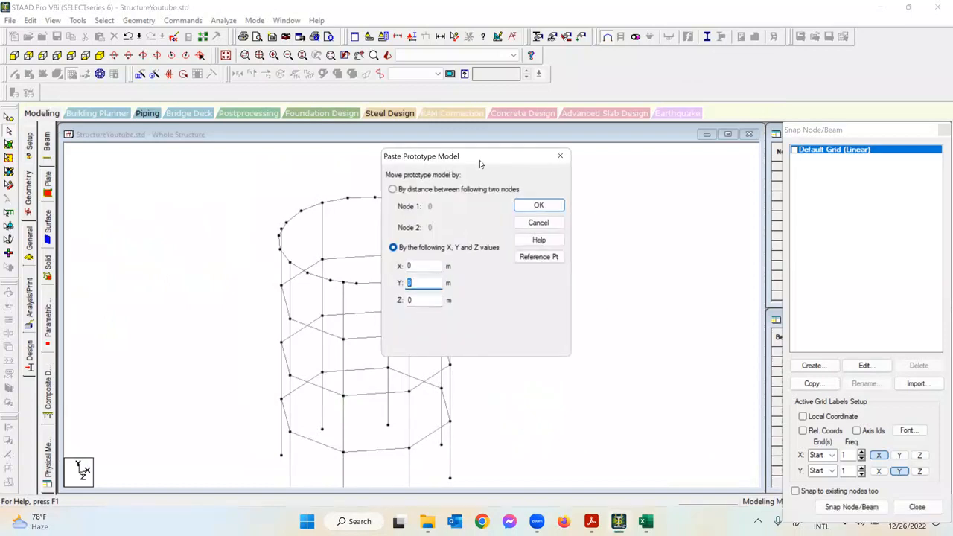
pyautogui.moveTo(480, 164); pyautogui.dragTo(624, 194)
pyautogui.write('15')
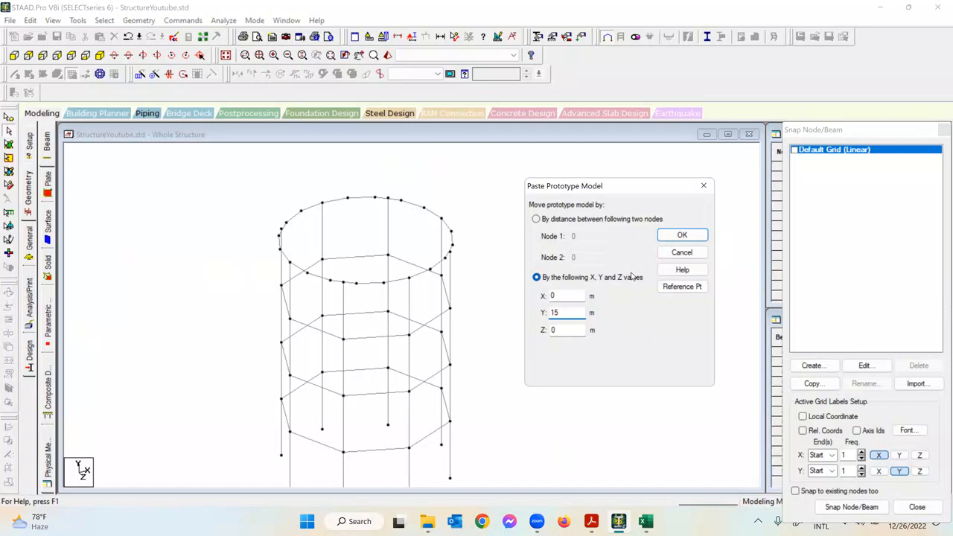
pyautogui.click(682, 236)
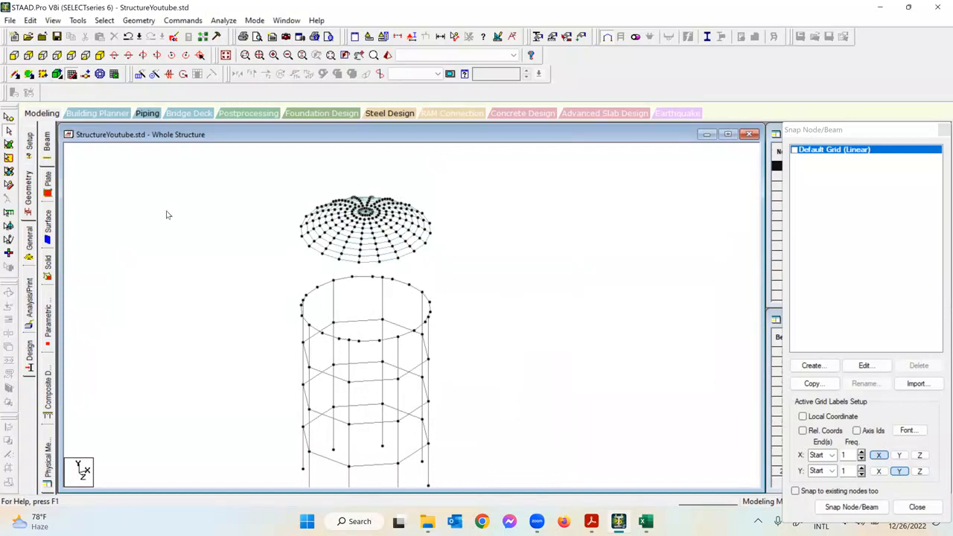
# Step: Show the model in front view and let Auto Save save the file
pyautogui.click(15, 55)
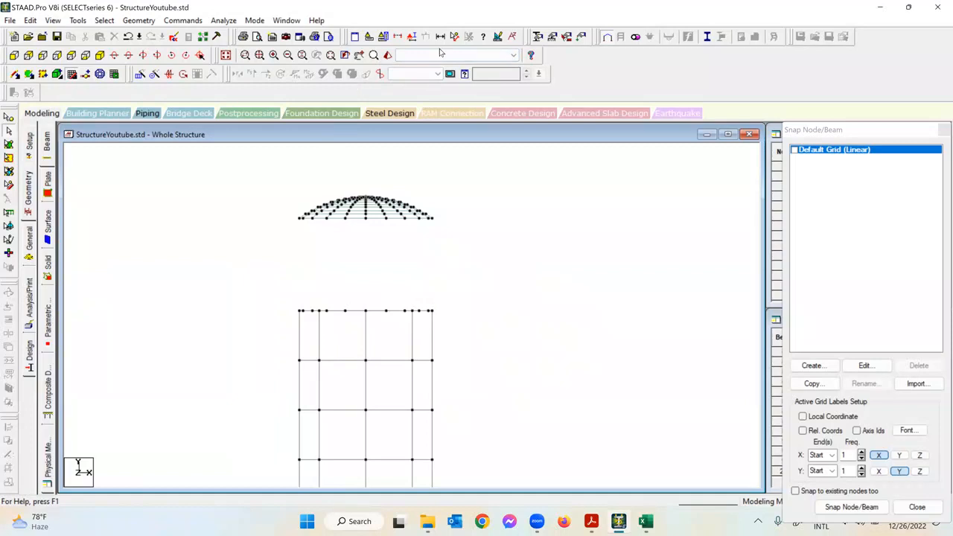
pyautogui.click(571, 58)
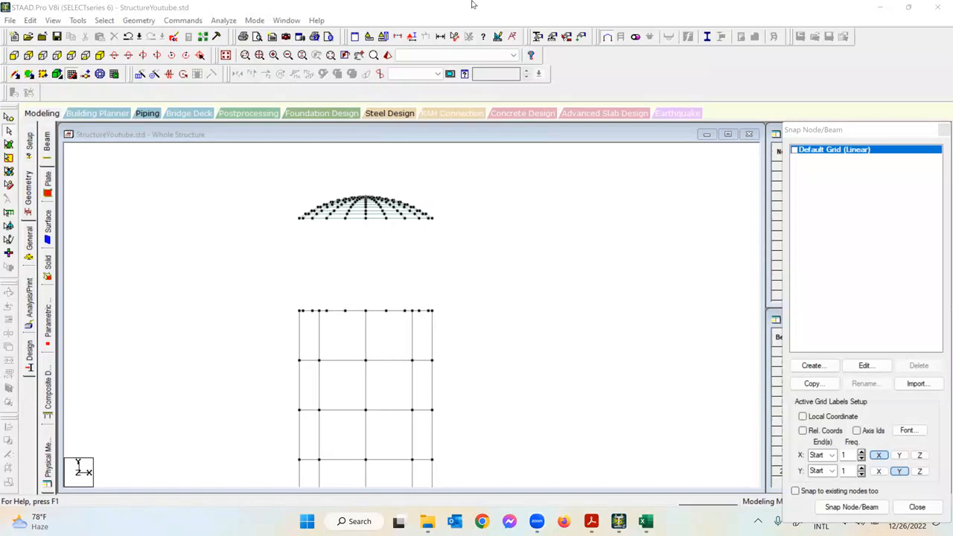
pyautogui.click(456, 36)
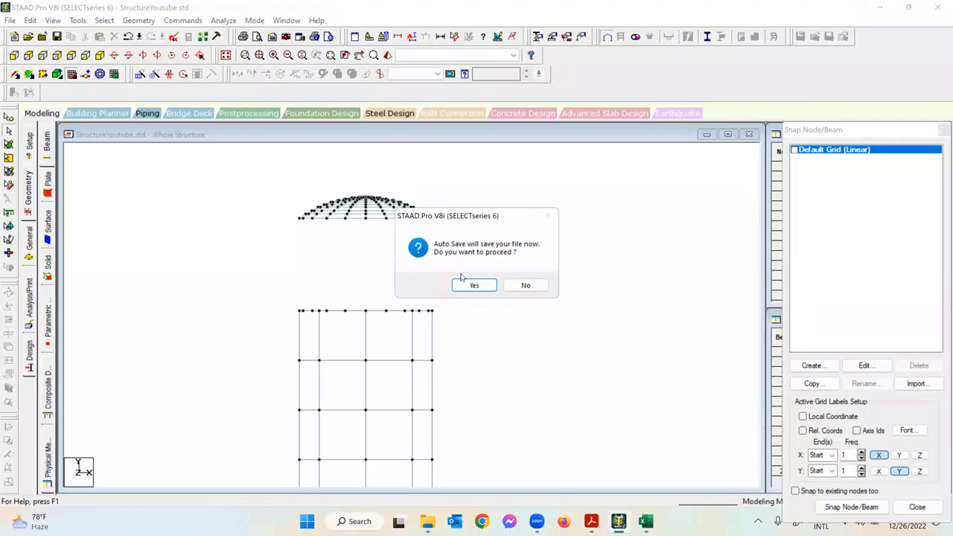
pyautogui.click(467, 285)
pyautogui.click(395, 275)
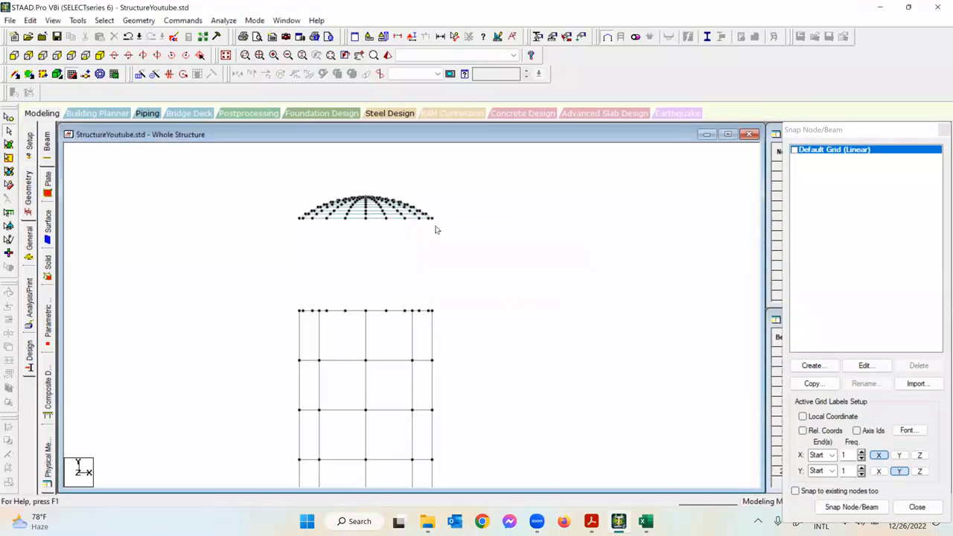
# Step: Measure the vertical node-to-node distance from the dome's base to the top ring beam of the staging
pyautogui.click(456, 36)
pyautogui.scroll(2, 364, 223)
pyautogui.click(369, 203)
pyautogui.click(365, 306)
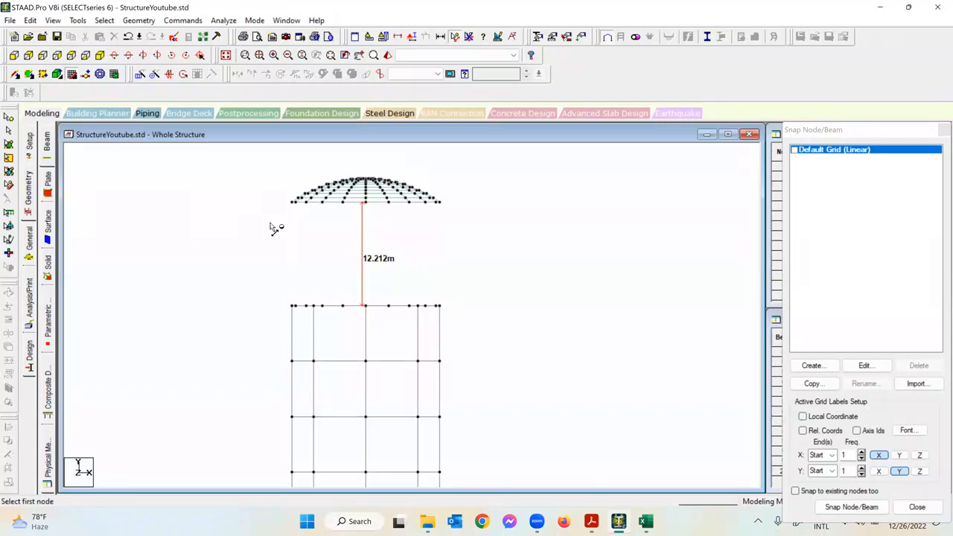
pyautogui.click(800, 226)
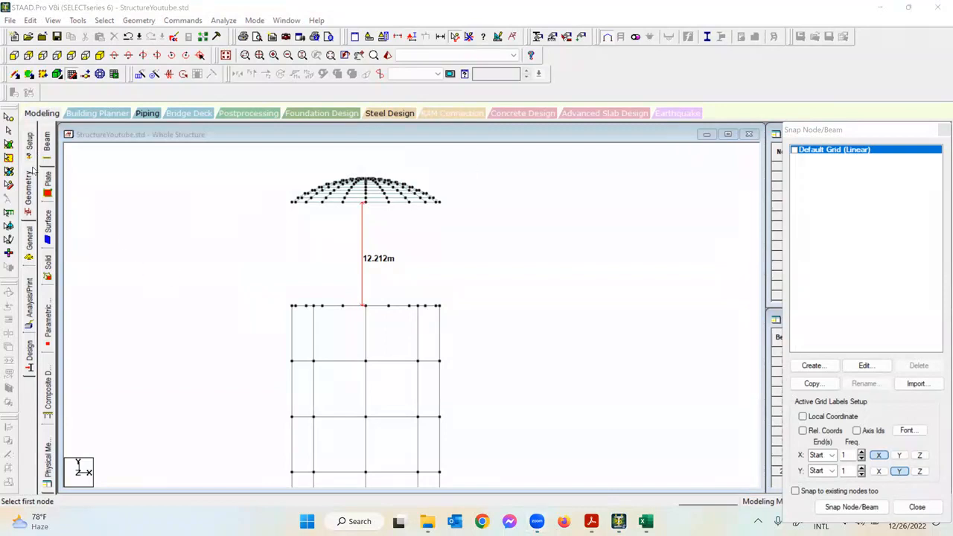
pyautogui.click(9, 144)
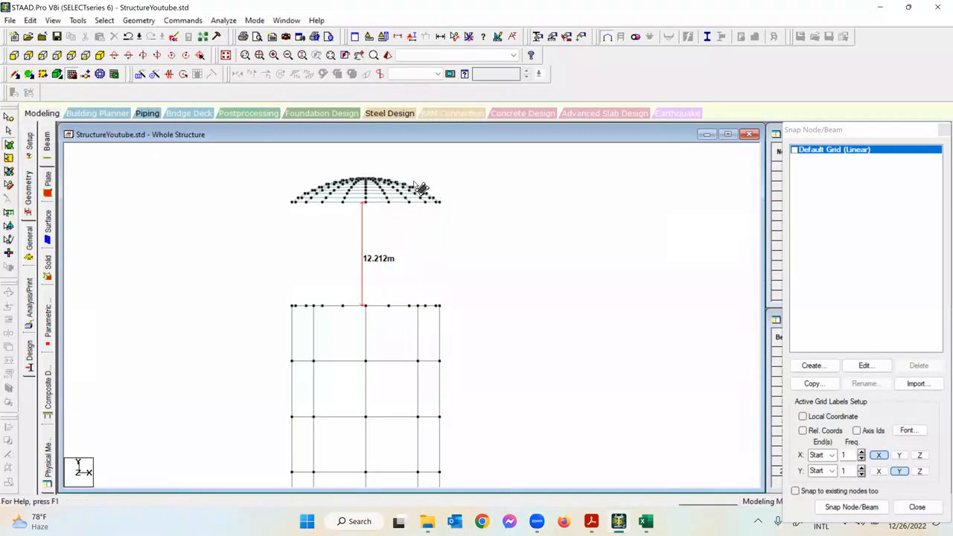
pyautogui.click(9, 144)
pyautogui.moveTo(278, 160); pyautogui.dragTo(459, 217)
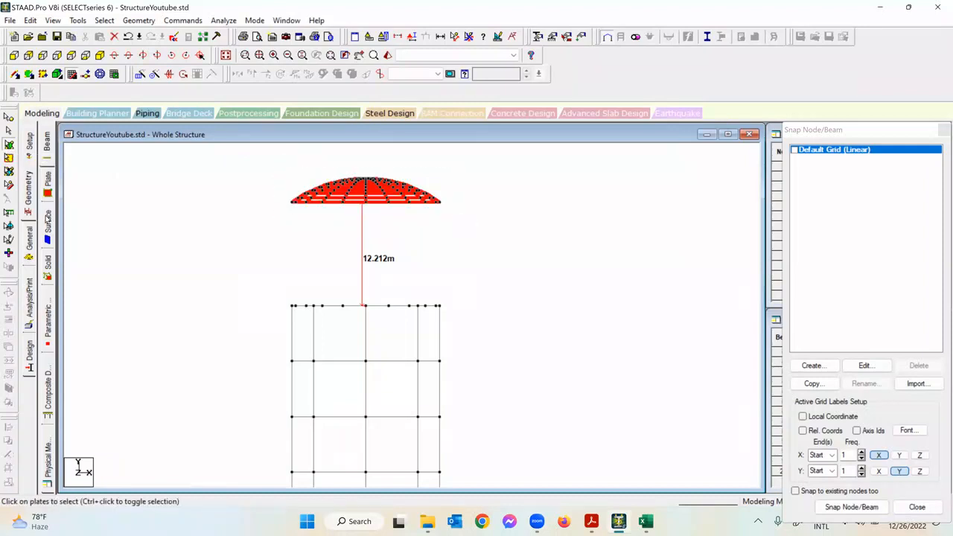
pyautogui.click(271, 185)
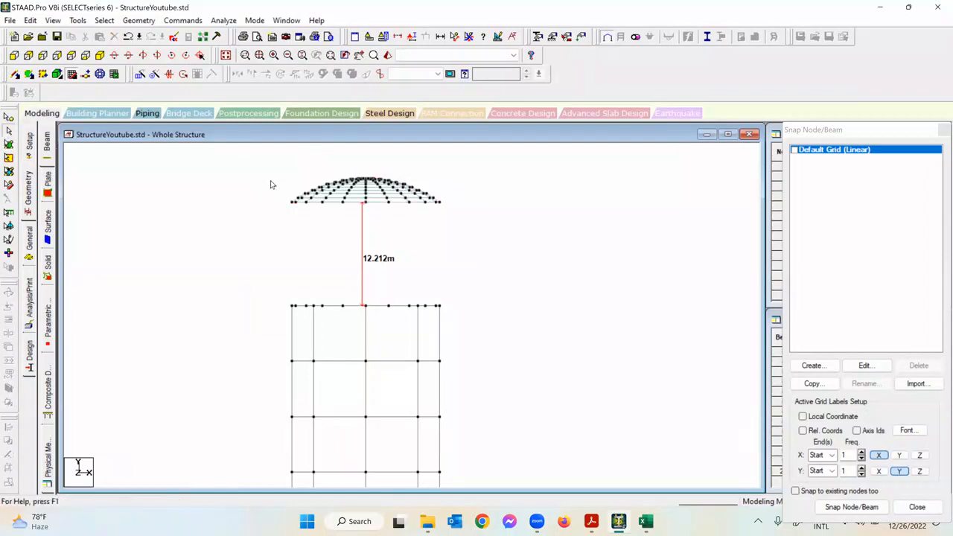
pyautogui.click(8, 118)
pyautogui.moveTo(297, 162); pyautogui.dragTo(484, 221)
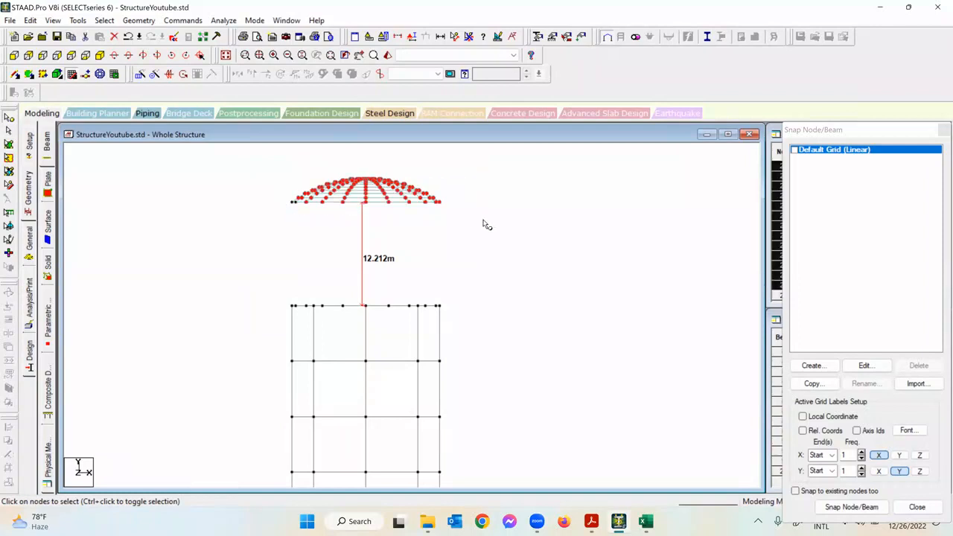
pyautogui.click(9, 144)
pyautogui.click(249, 200)
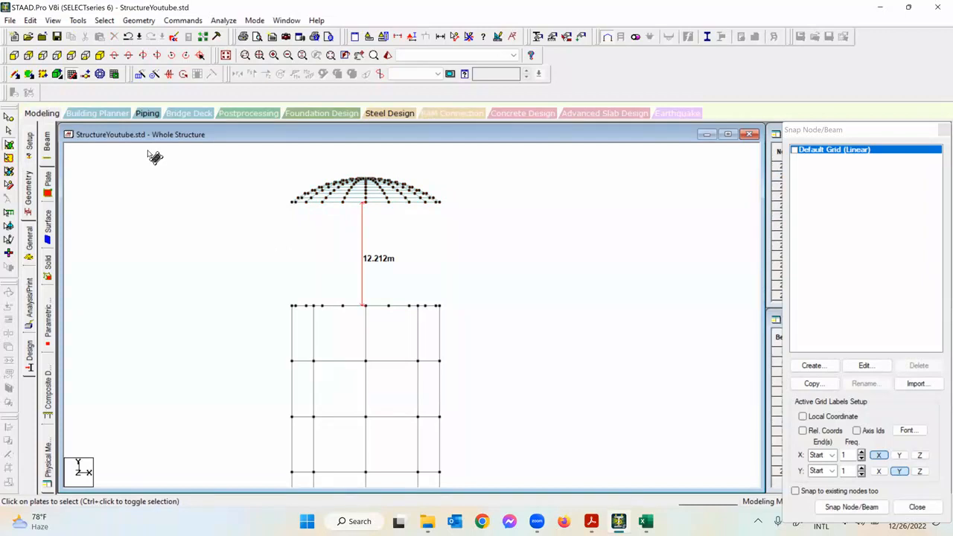
# Step: Select all plates of the bottom dome above the staging and show the model in isometric view
pyautogui.click(791, 228)
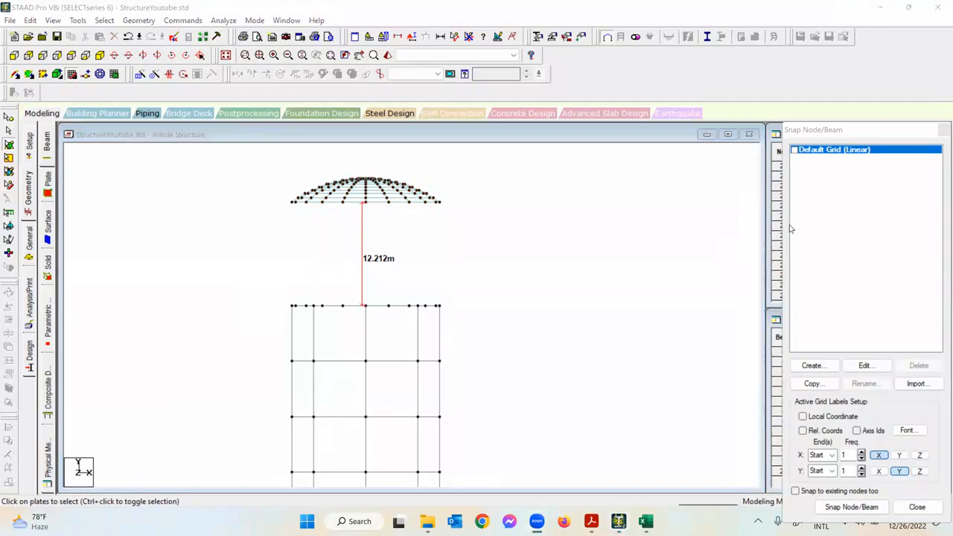
pyautogui.click(9, 144)
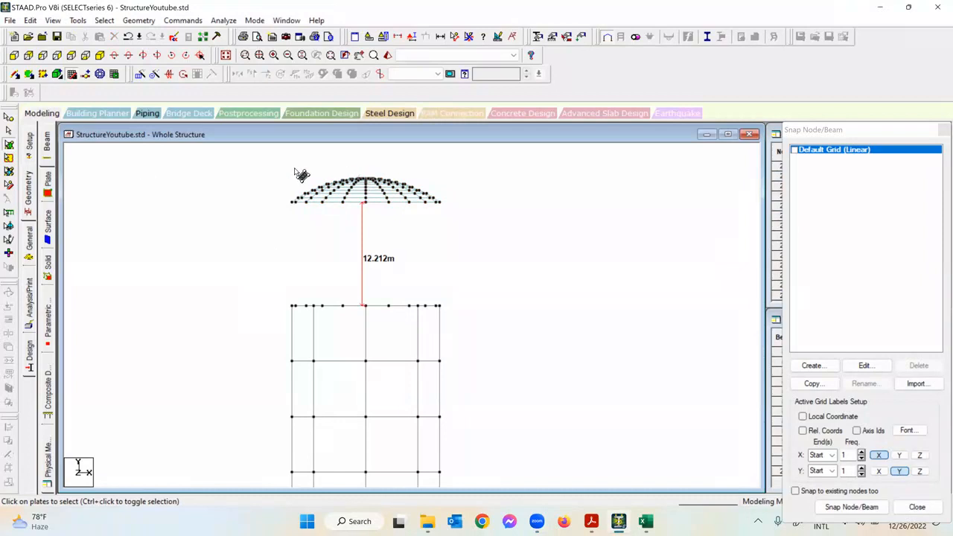
pyautogui.moveTo(460, 214); pyautogui.dragTo(460, 215)
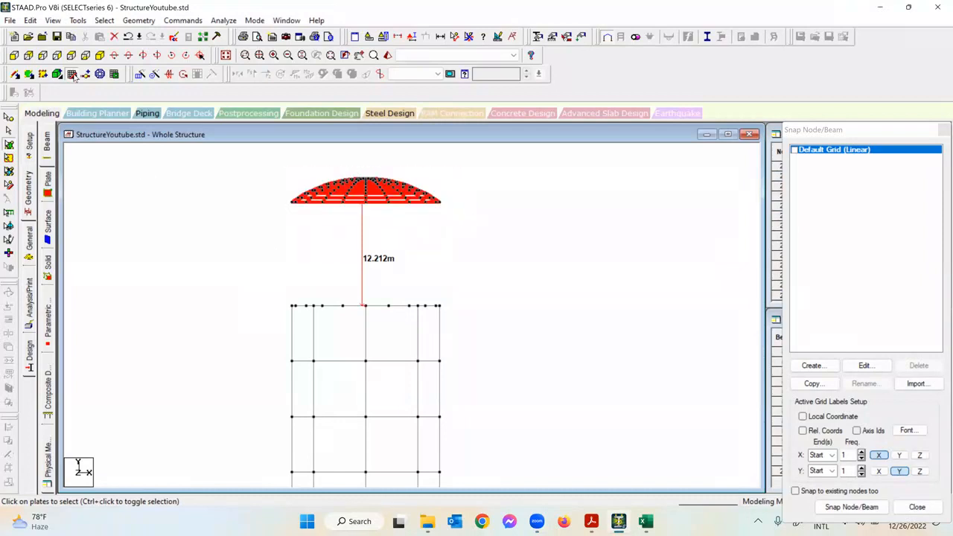
pyautogui.click(100, 56)
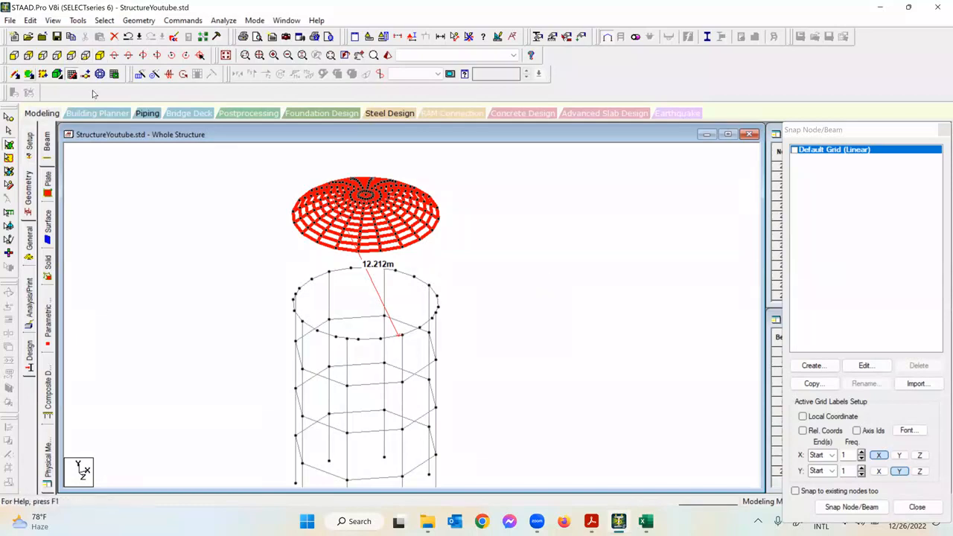
# Step: Move the selected dome plates vertically along Y onto the staging's top ring beam, keeping X and Z at 0
pyautogui.rightClick(567, 221)
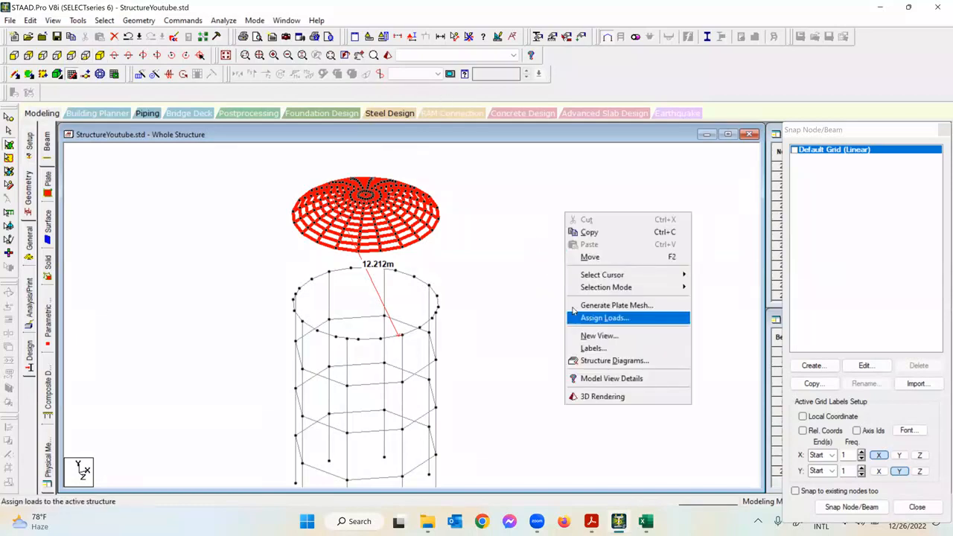
pyautogui.click(607, 259)
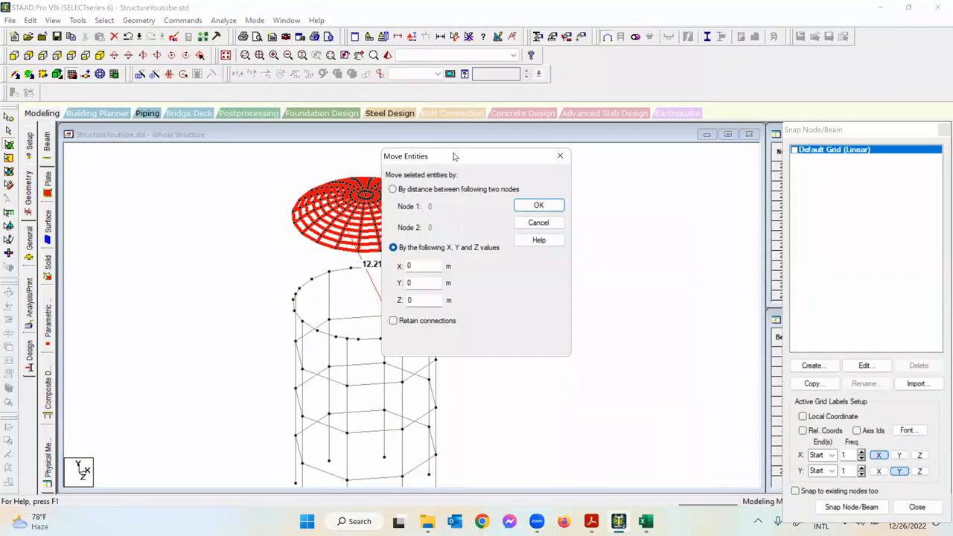
pyautogui.moveTo(489, 163); pyautogui.dragTo(615, 190)
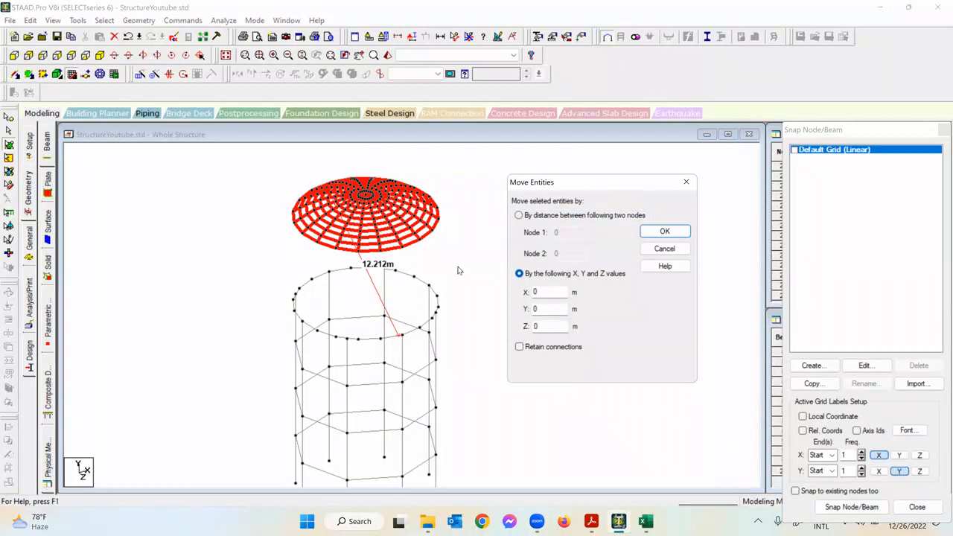
pyautogui.moveTo(548, 310); pyautogui.dragTo(525, 313)
pyautogui.click(667, 233)
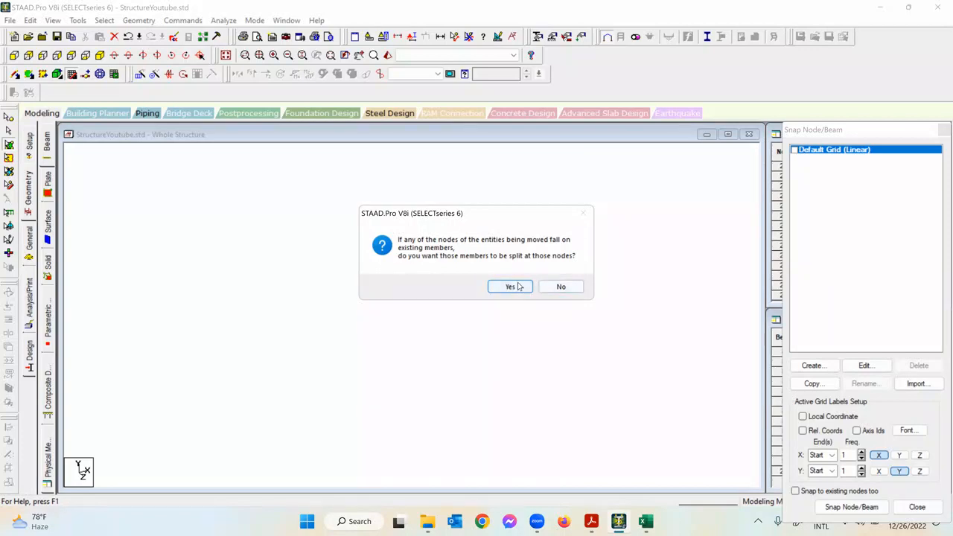
# Step: Try to move the dome plates down onto the tower, splitting existing members at coincident nodes
pyautogui.click(515, 287)
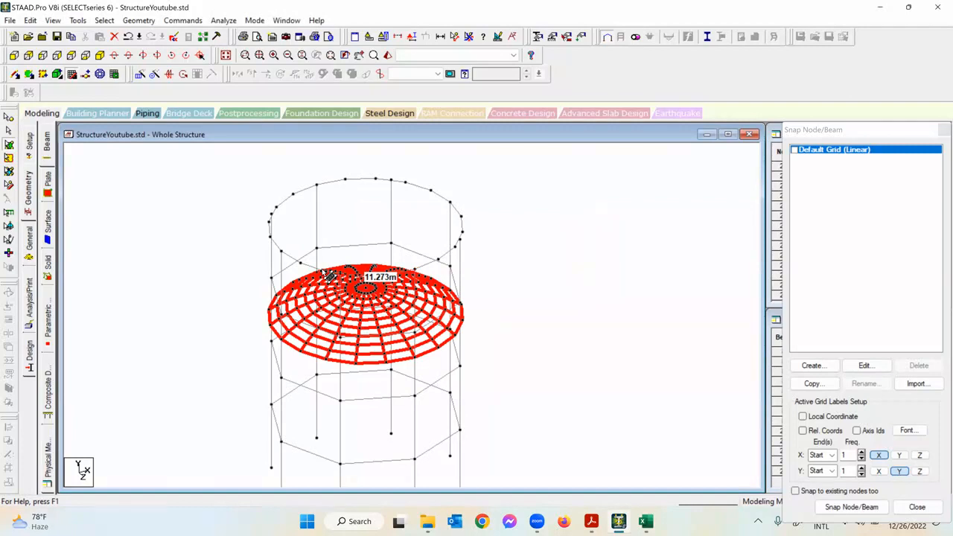
pyautogui.scroll(-1, 483, 257)
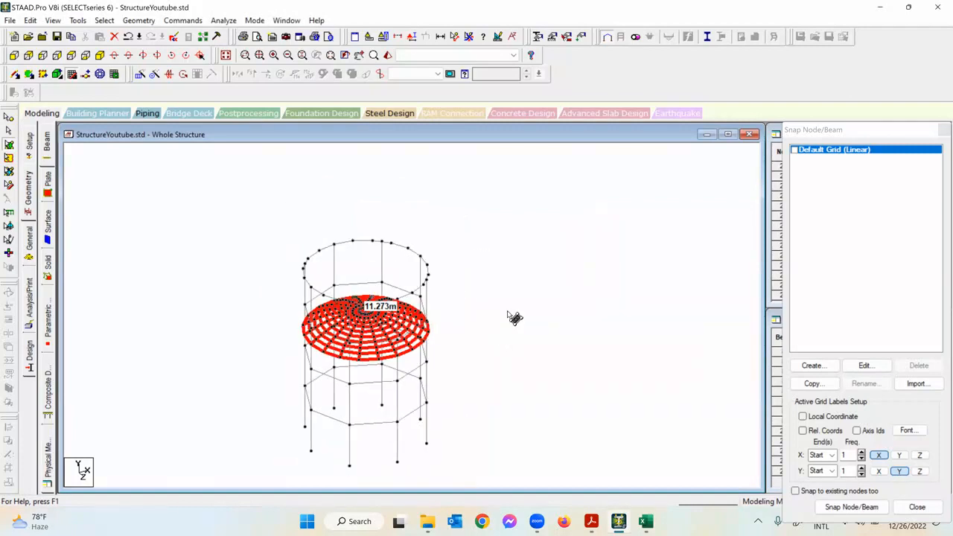
pyautogui.scroll(1, 513, 318)
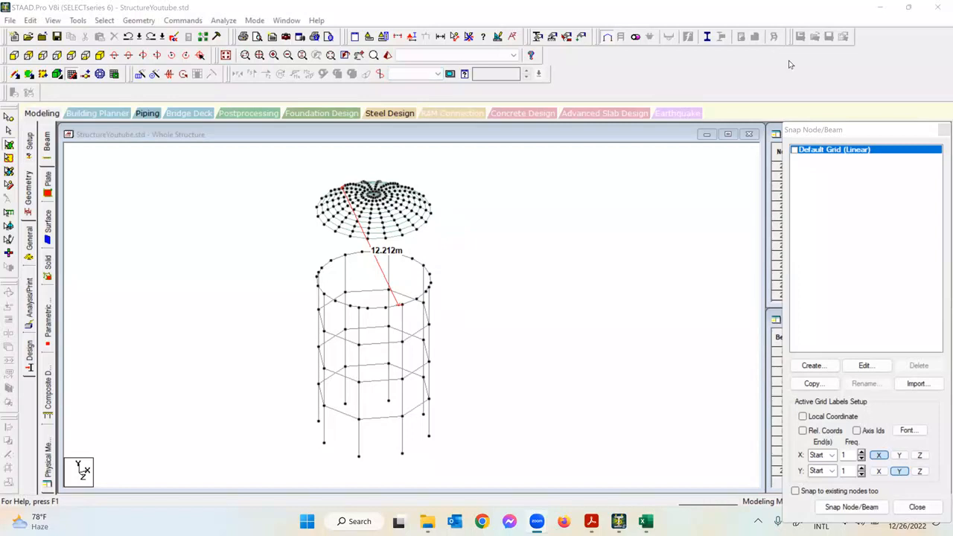
# Step: Clear the existing node distance display and measure the vertical distance from the dome's edge to the tower's top ring in front view
pyautogui.click(469, 38)
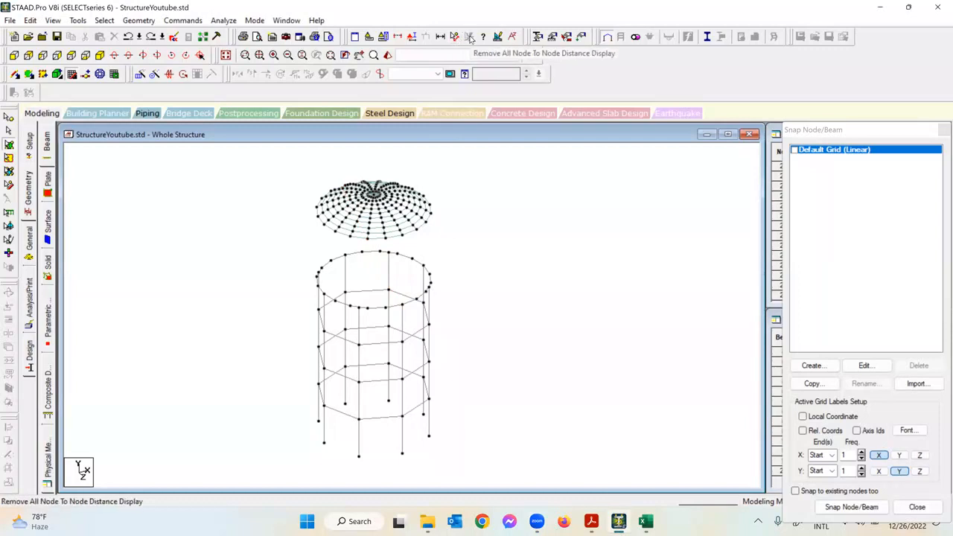
pyautogui.click(455, 36)
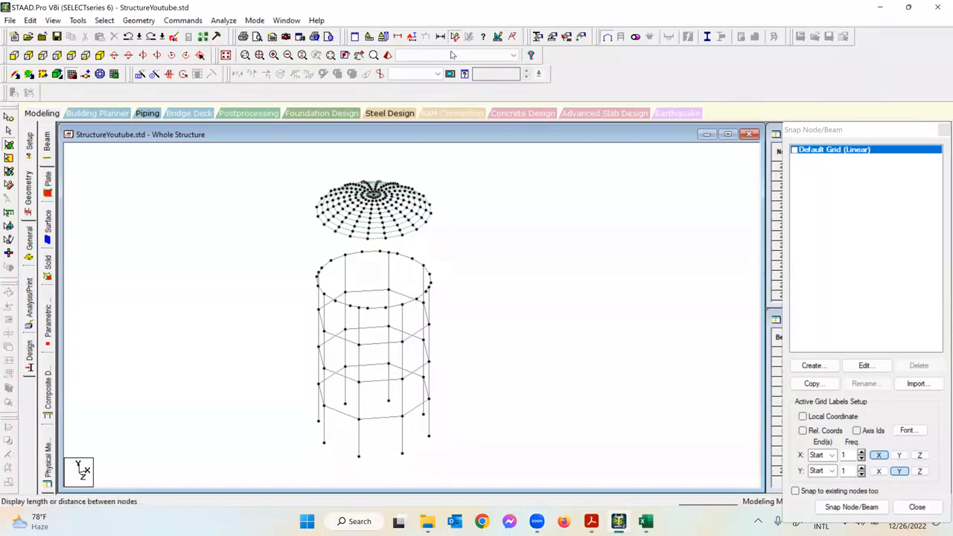
pyautogui.scroll(1, 430, 229)
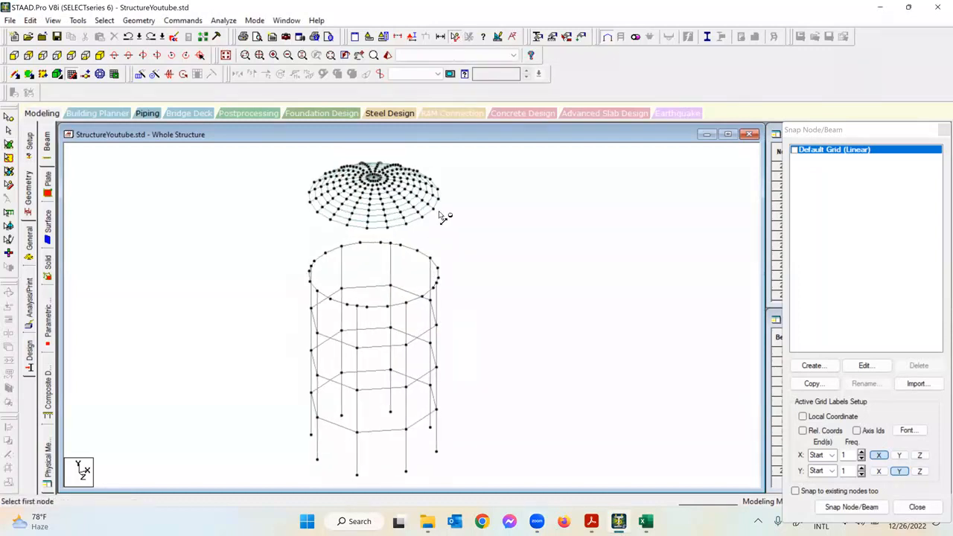
pyautogui.scroll(1, 361, 253)
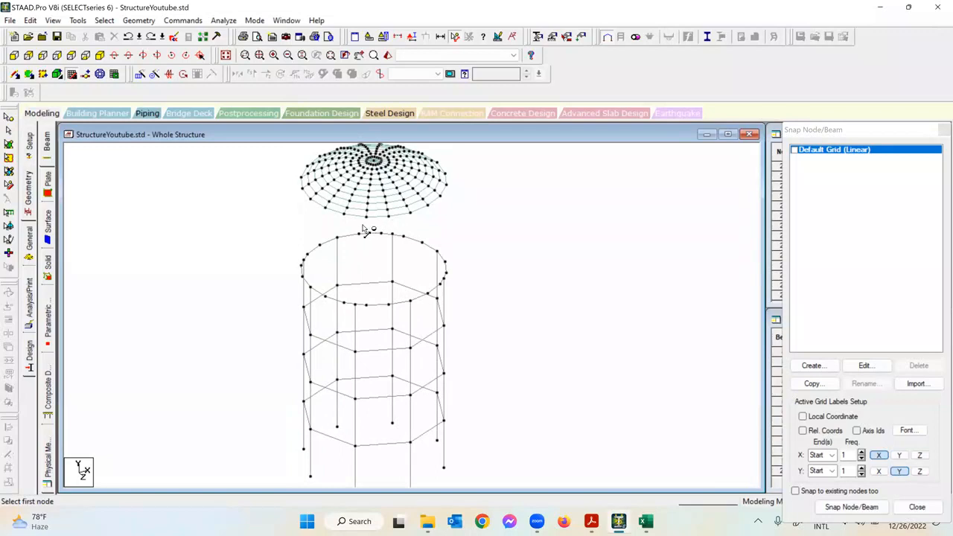
pyautogui.click(13, 55)
pyautogui.scroll(2, 298, 171)
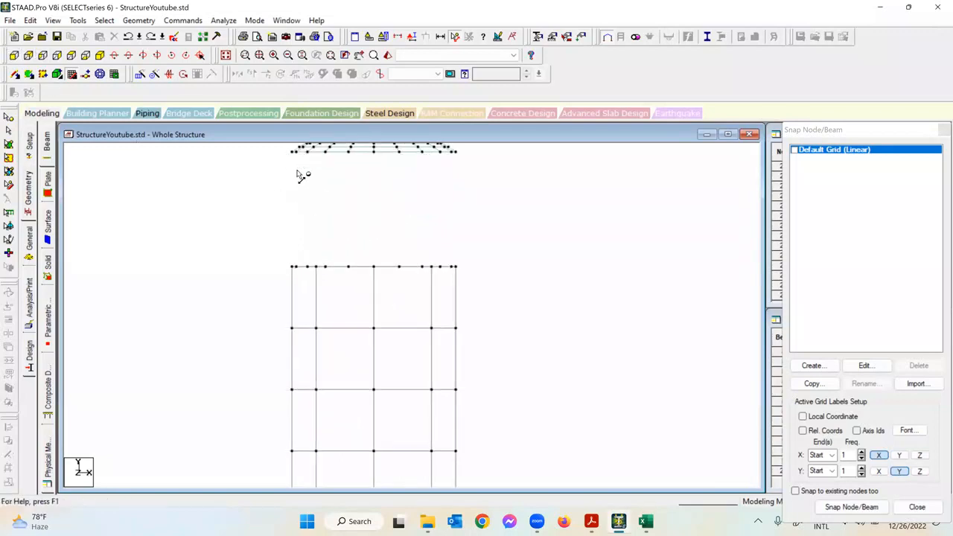
pyautogui.moveTo(298, 171); pyautogui.dragTo(311, 206, button='middle')
pyautogui.scroll(1, 312, 211)
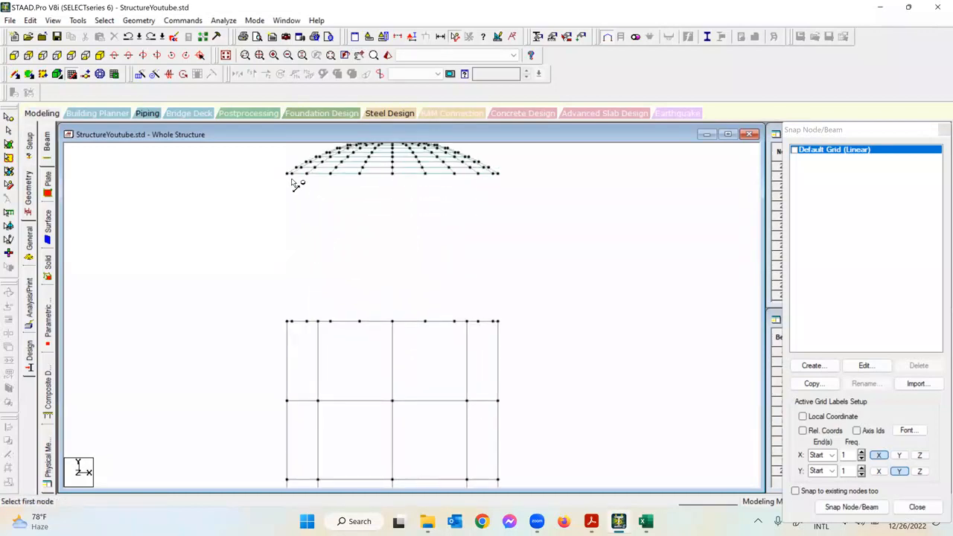
pyautogui.click(288, 176)
pyautogui.click(287, 322)
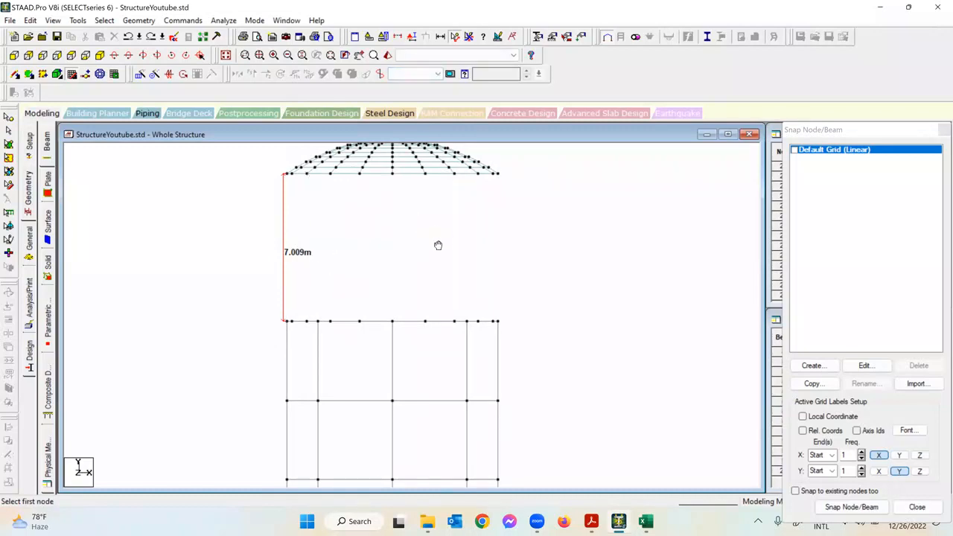
# Step: Select all dome plates and move them by -7.009 m in Y, splitting existing members at coincident nodes
pyautogui.moveTo(438, 245); pyautogui.dragTo(381, 256, button='middle')
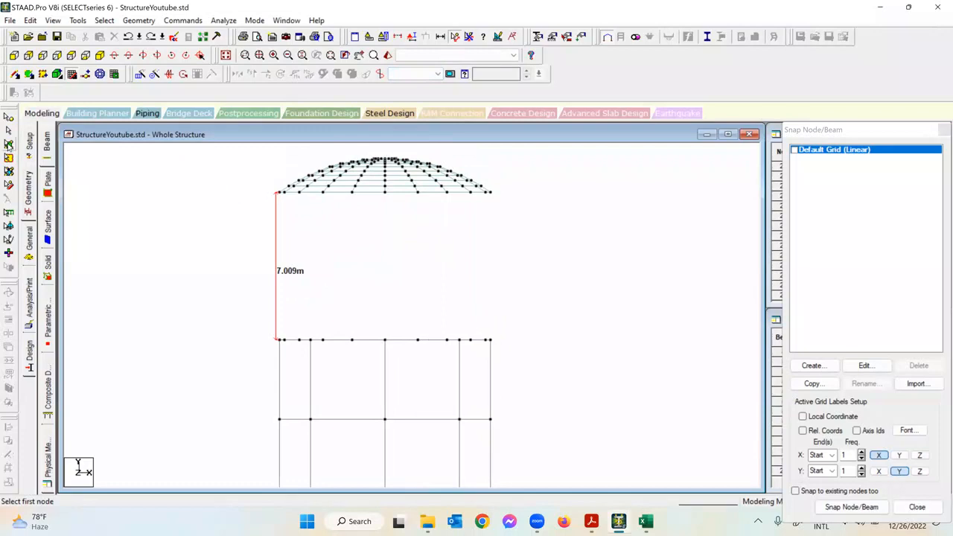
pyautogui.click(8, 144)
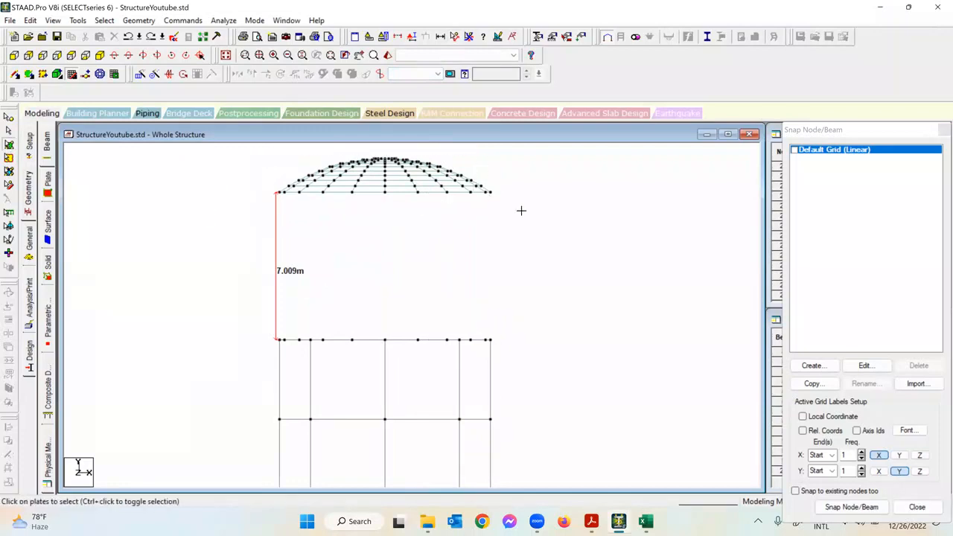
pyautogui.moveTo(521, 211); pyautogui.dragTo(528, 217)
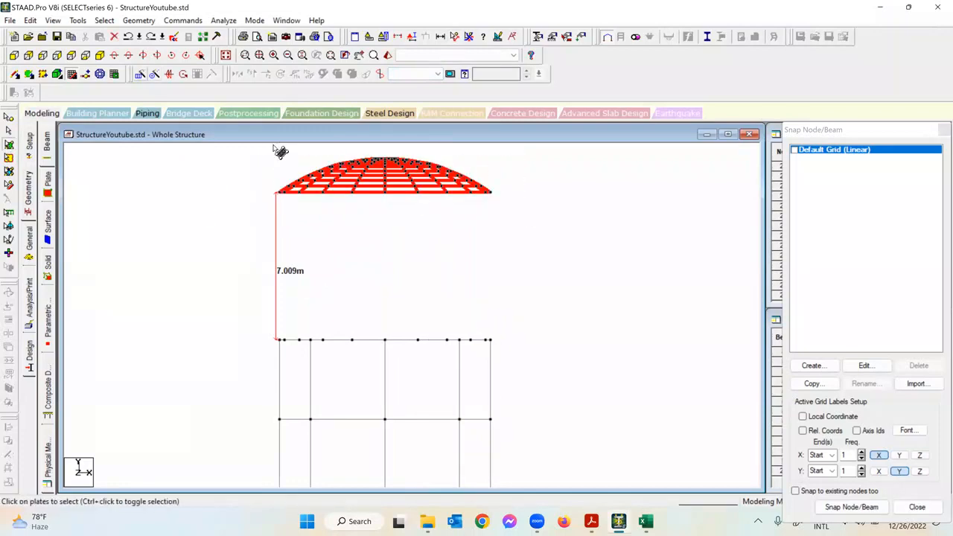
pyautogui.rightClick(532, 211)
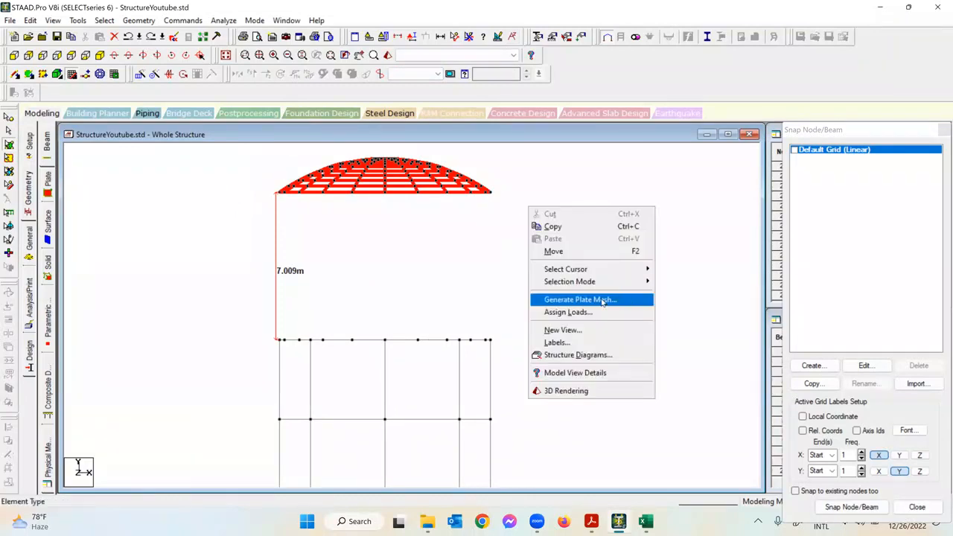
pyautogui.click(590, 253)
pyautogui.doubleClick(408, 282)
pyautogui.write('-7.009')
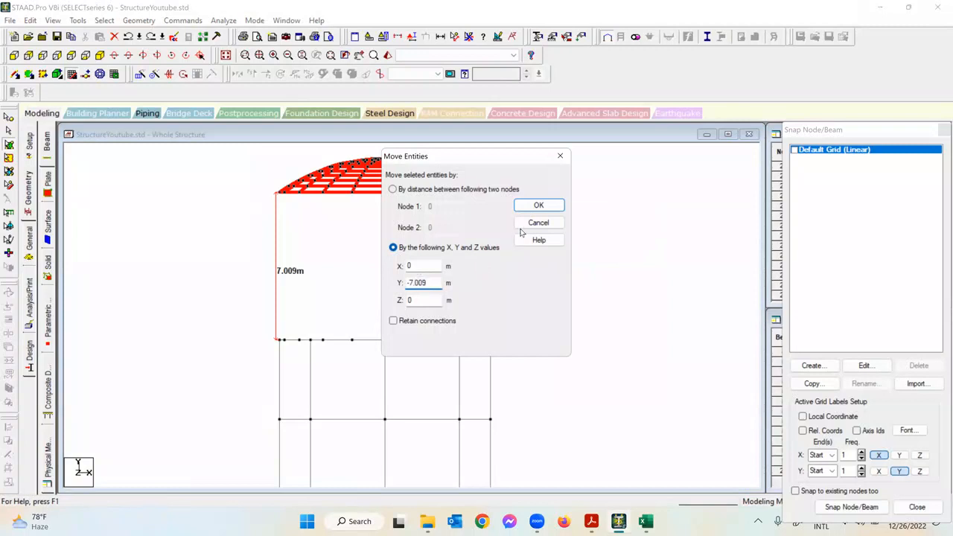
pyautogui.click(539, 206)
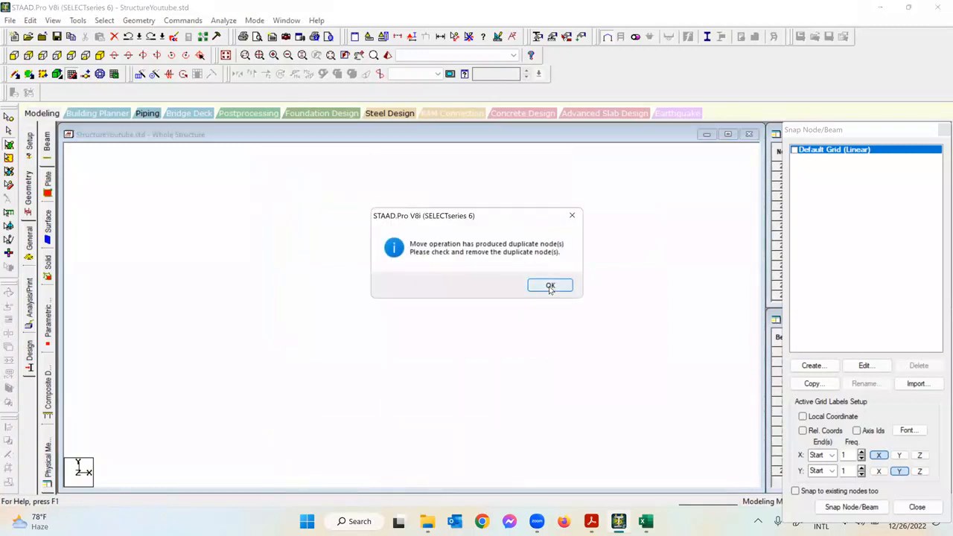
pyautogui.click(550, 285)
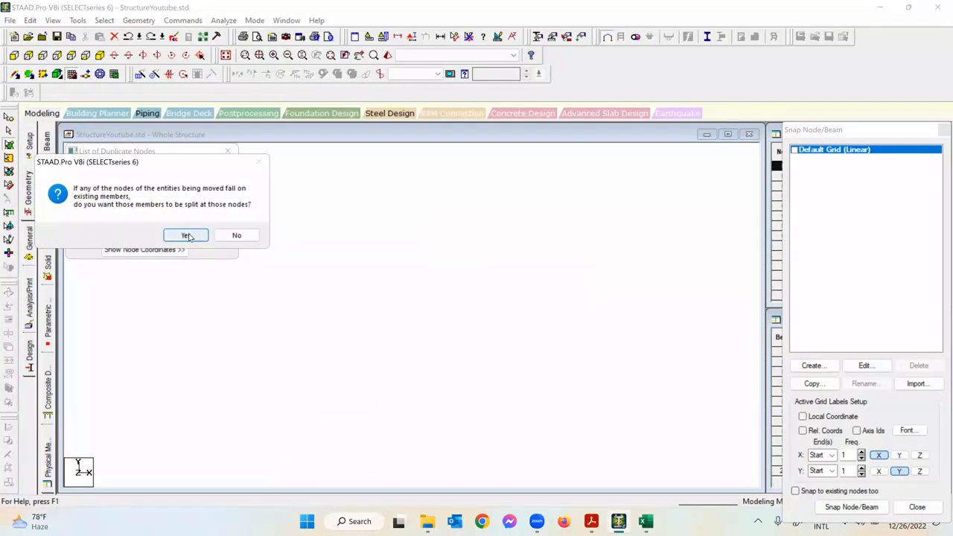
pyautogui.click(186, 236)
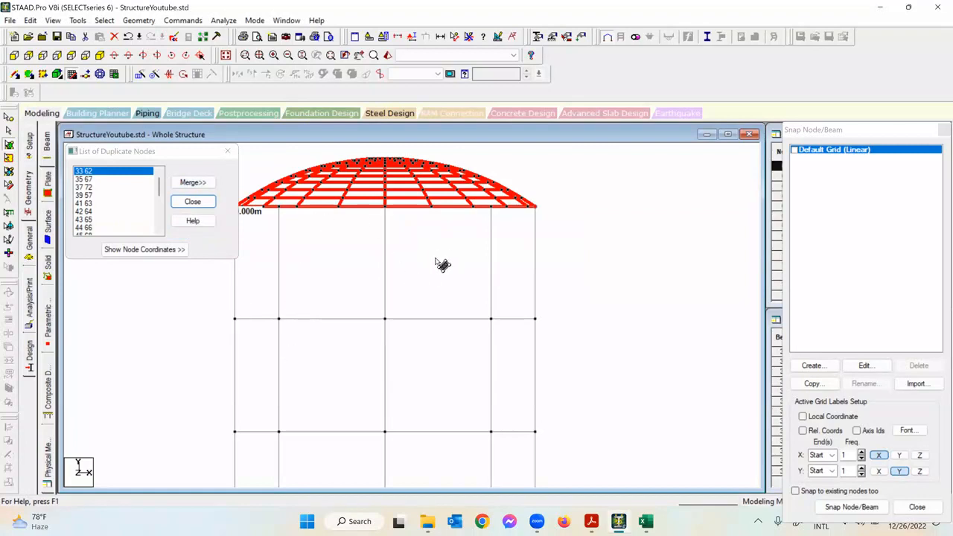
# Step: Merge the duplicate nodes by deleting the second node in all sets, and close the duplicate node list
pyautogui.moveTo(450, 290); pyautogui.dragTo(474, 302, button='middle')
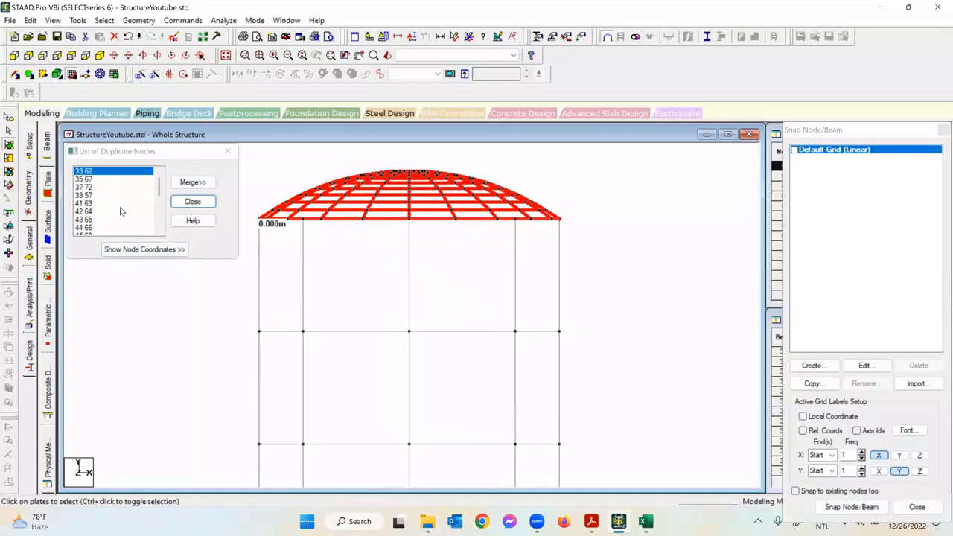
pyautogui.click(192, 183)
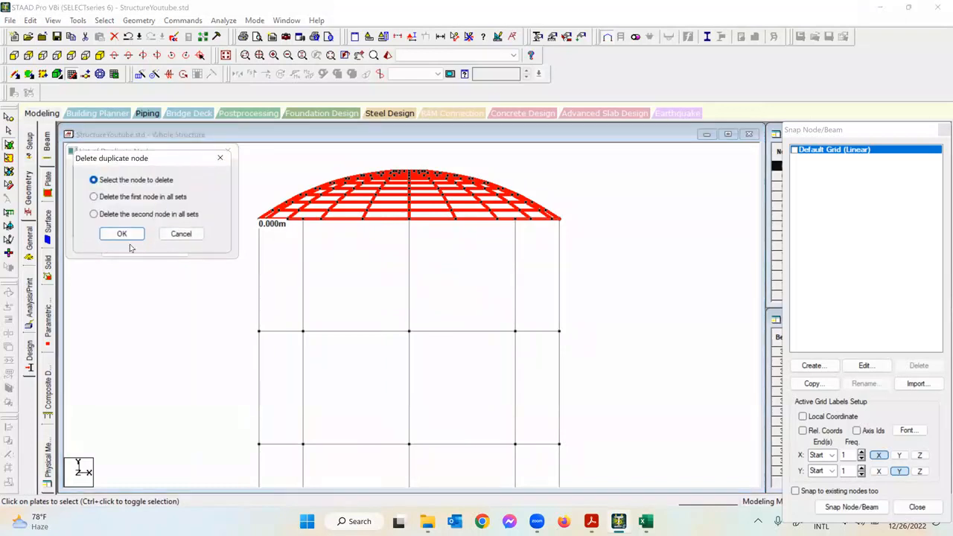
pyautogui.click(149, 214)
pyautogui.click(124, 234)
pyautogui.click(190, 234)
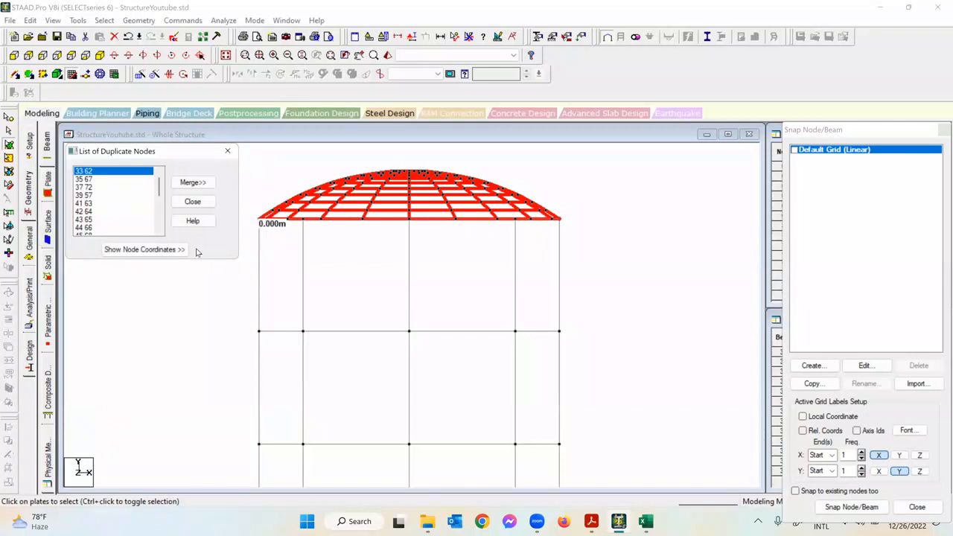
pyautogui.click(192, 204)
# Step: Show the whole structure in isometric view, deselect the dome plates and accept the automatic save of the file
pyautogui.scroll(-5, 607, 237)
pyautogui.moveTo(609, 261); pyautogui.dragTo(539, 223, button='middle')
pyautogui.scroll(-3, 459, 146)
pyautogui.click(226, 55)
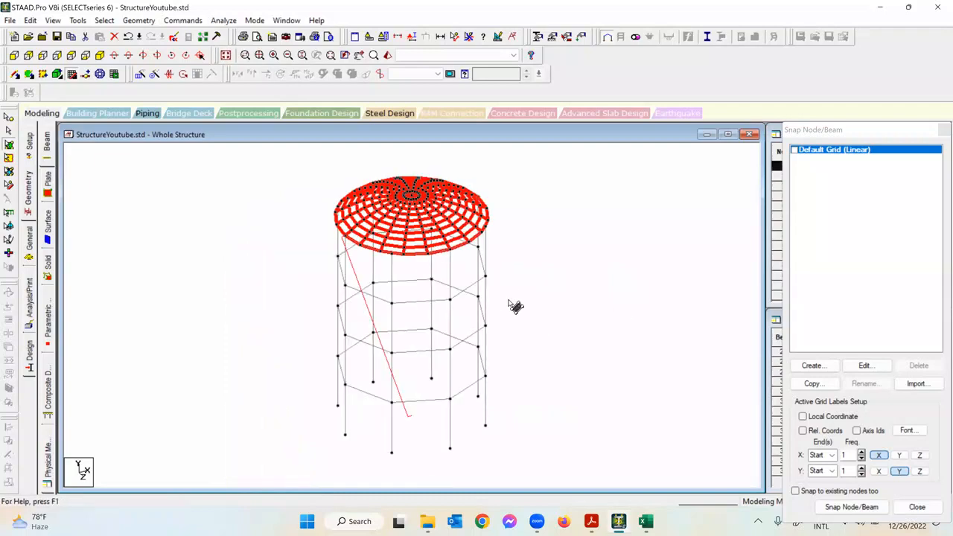
pyautogui.moveTo(591, 290); pyautogui.dragTo(541, 303, button='middle')
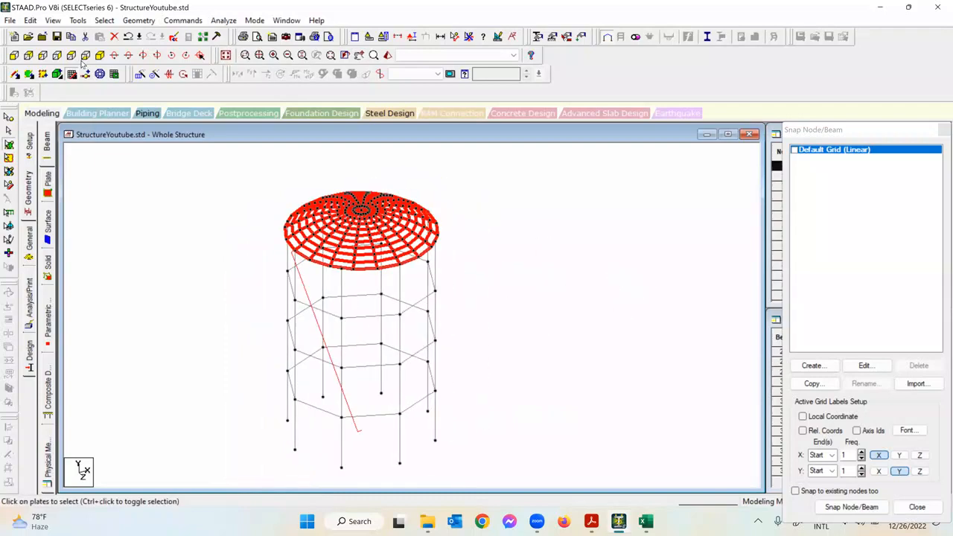
pyautogui.scroll(2, 458, 287)
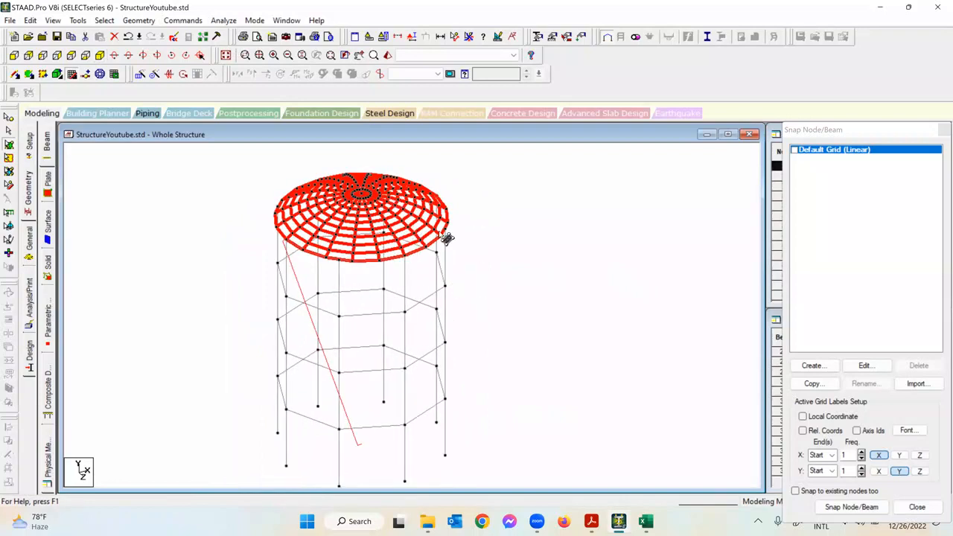
pyautogui.click(488, 231)
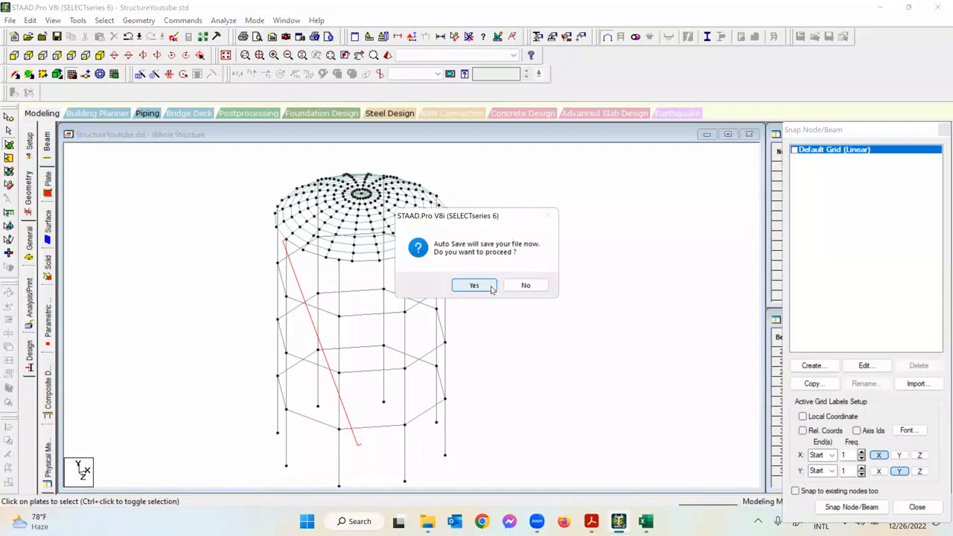
pyautogui.click(491, 287)
pyautogui.click(405, 275)
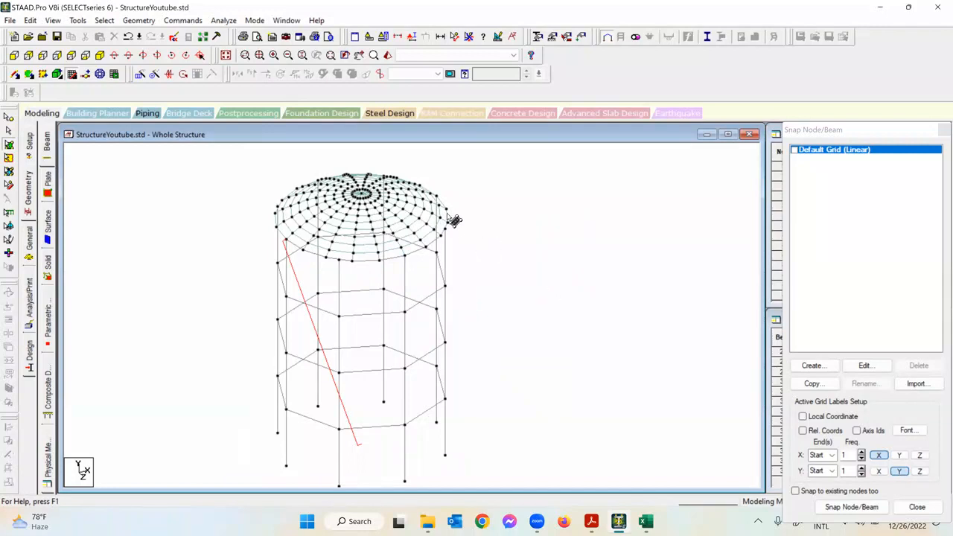
# Step: Inspect the domed structure in a rotated 3D rendering, close it and remove all node-to-node distance displays
pyautogui.click(387, 55)
pyautogui.moveTo(495, 241); pyautogui.dragTo(687, 169)
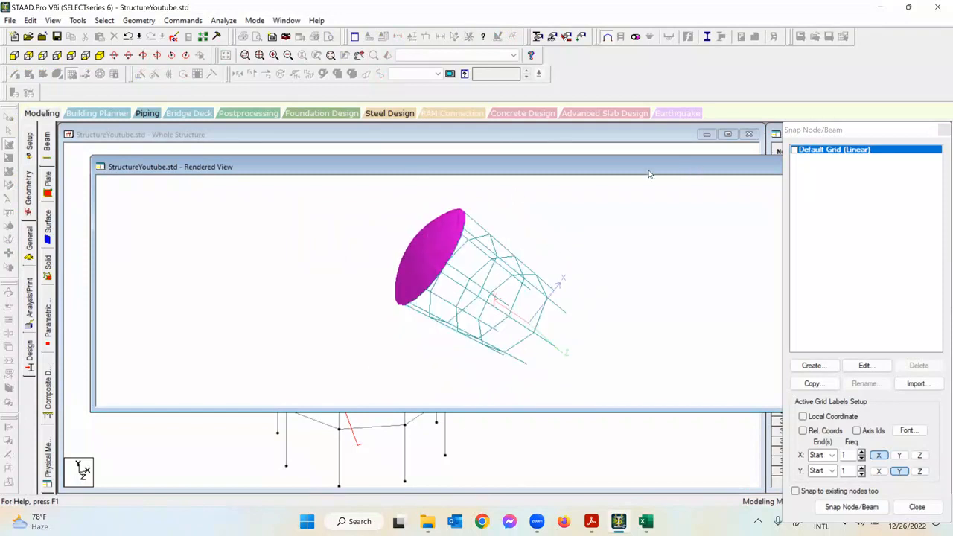
pyautogui.click(667, 162)
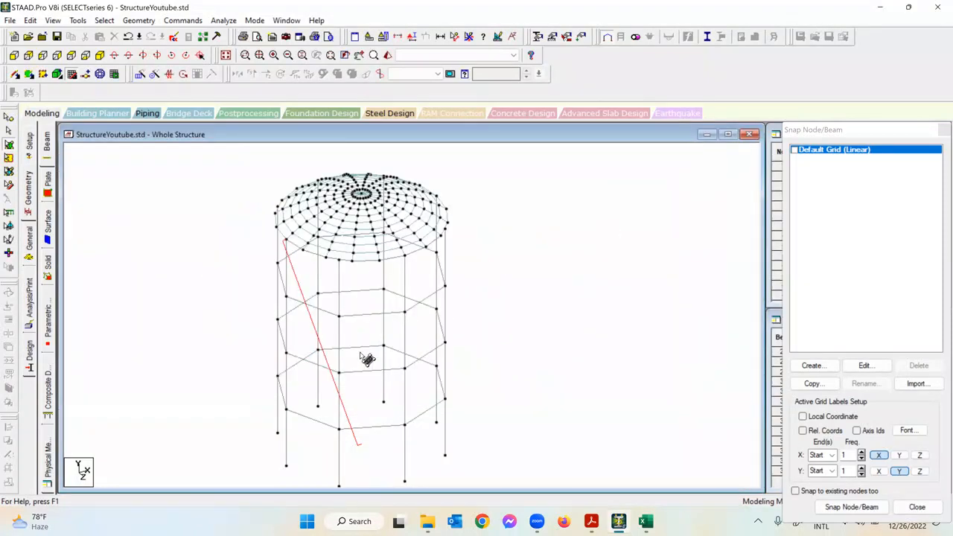
pyautogui.click(469, 37)
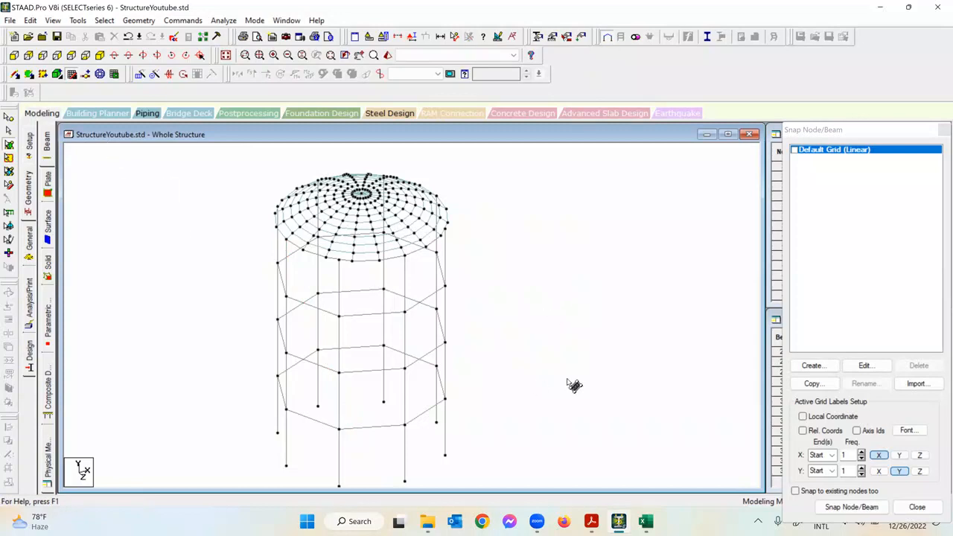
# Step: Switch to the lecture note in Acrobat Reader, fit the full page and consult the tank figure on page 39 for the conical dome's dimensions
pyautogui.click(591, 521)
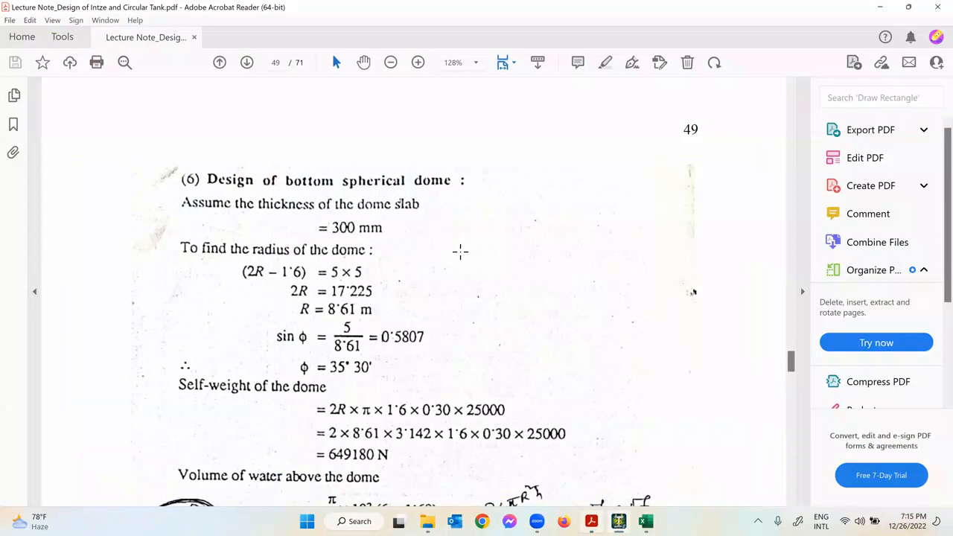
pyautogui.scroll(3, 524, 83)
pyautogui.click(513, 62)
pyautogui.click(566, 98)
pyautogui.scroll(7, 528, 207)
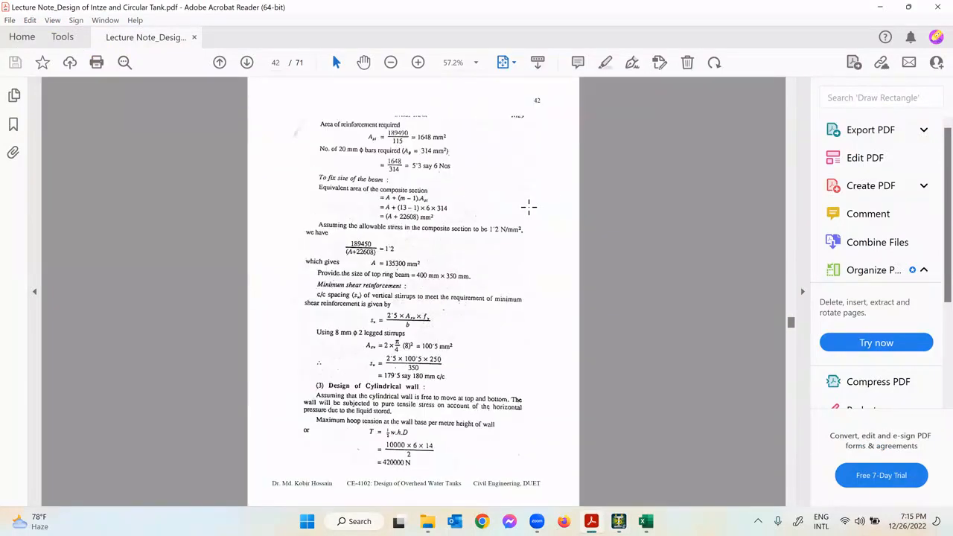
pyautogui.scroll(3, 510, 213)
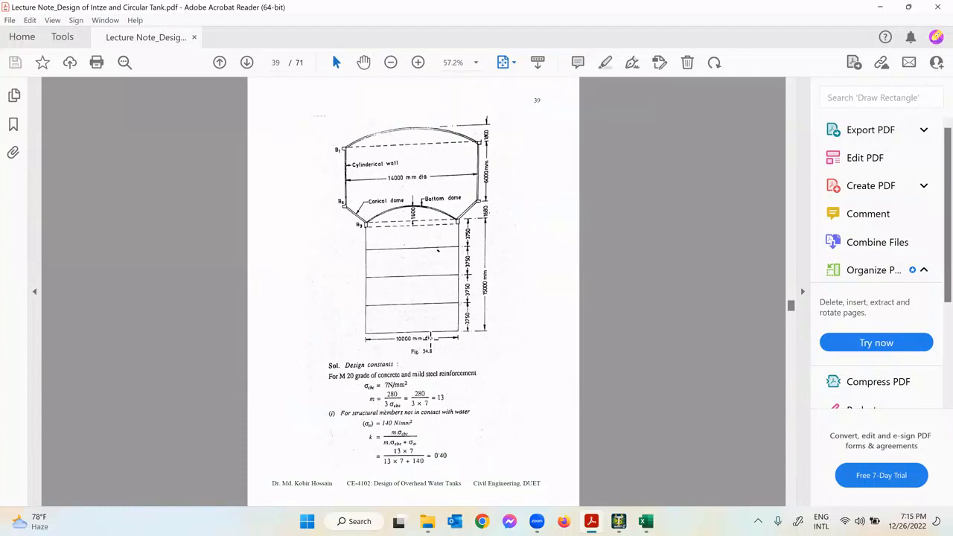
pyautogui.moveTo(374, 168); pyautogui.dragTo(489, 224)
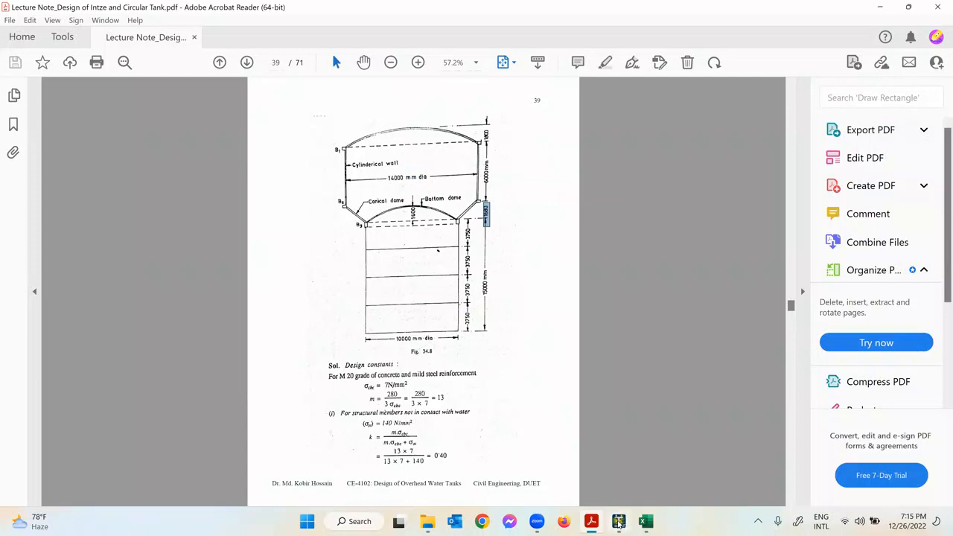
# Step: Return to STAAD.Pro, run the Structure Wizard and start a Cylindrical Surface from the Surface/Plate Models
pyautogui.click(619, 521)
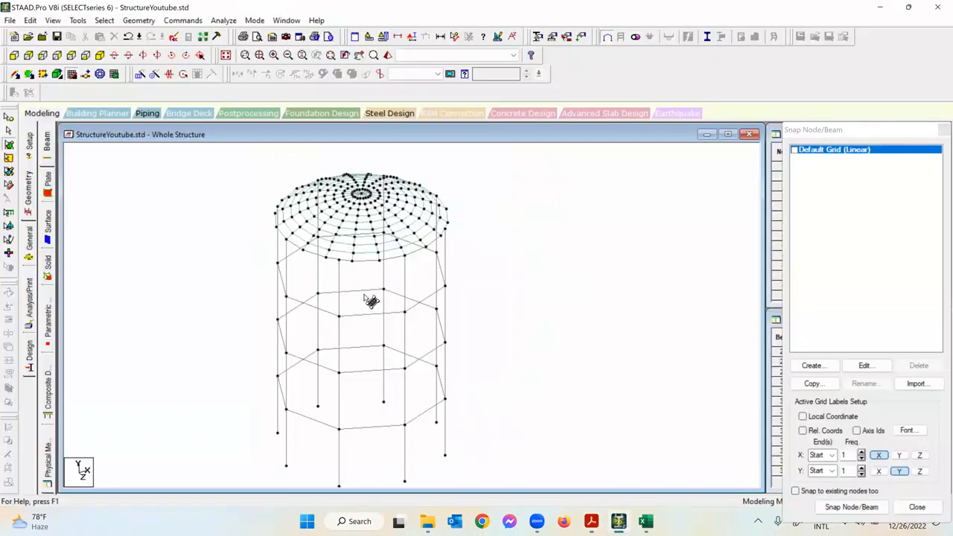
pyautogui.click(138, 21)
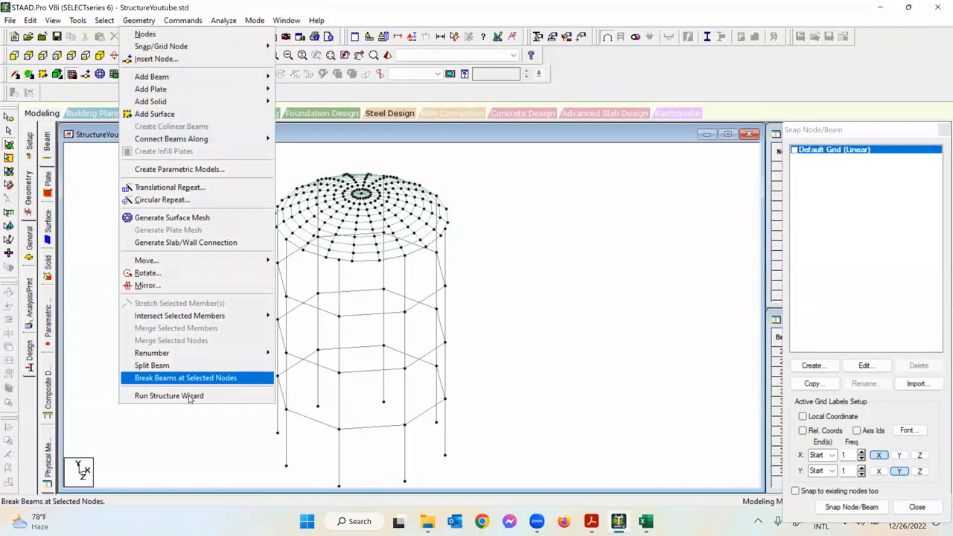
pyautogui.click(169, 395)
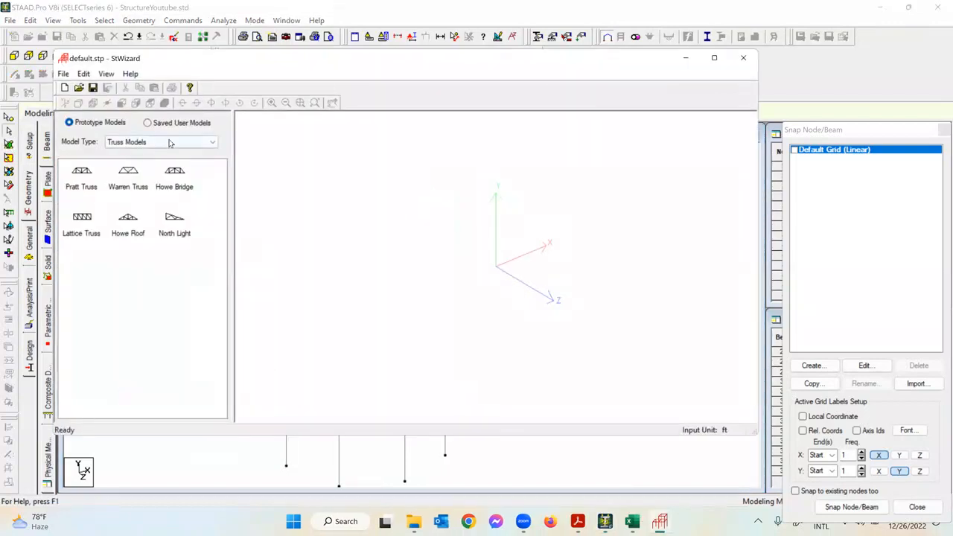
pyautogui.click(169, 143)
pyautogui.click(148, 173)
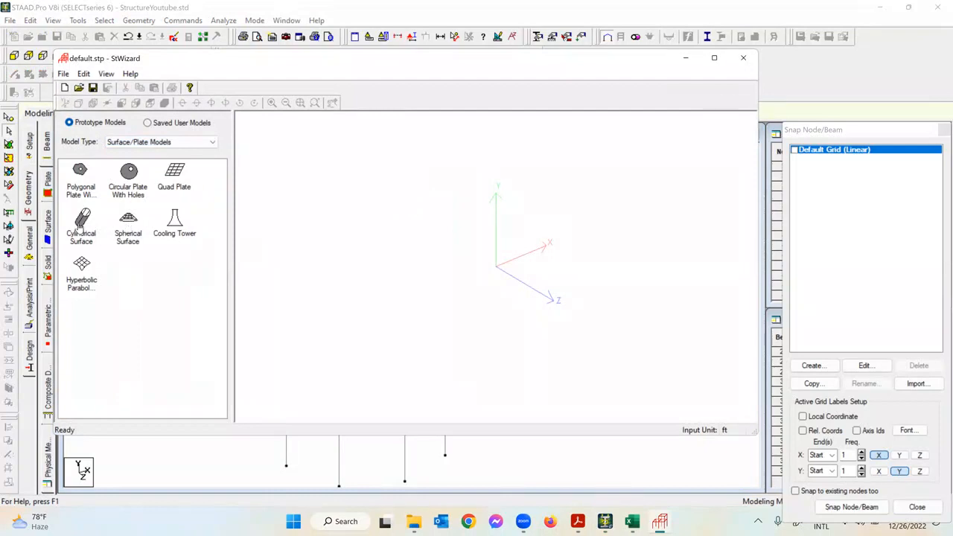
pyautogui.moveTo(82, 225); pyautogui.dragTo(611, 266)
pyautogui.moveTo(543, 181); pyautogui.dragTo(604, 193)
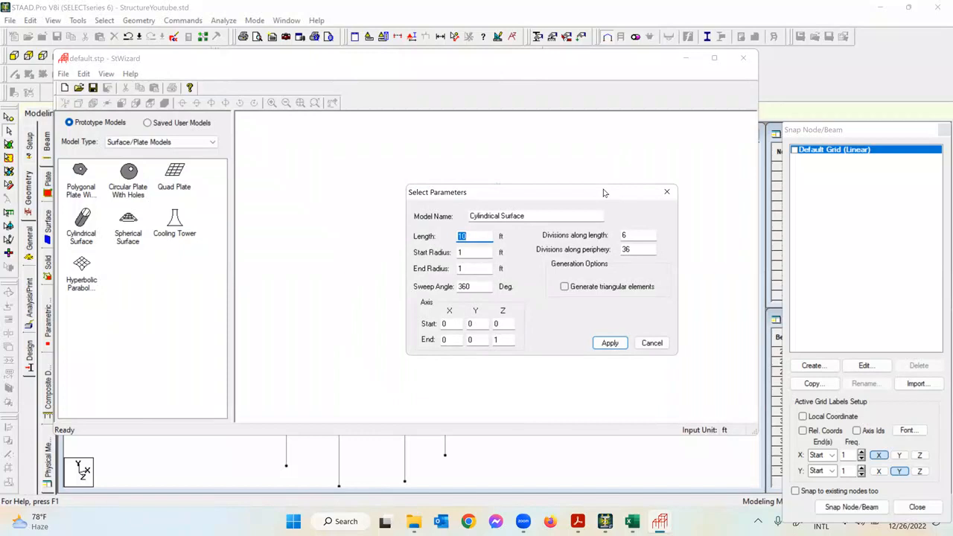
# Step: Set the conical surface's length to 5.5120 ft, start radius to 16.405 ft and end radius to 22.967 ft
pyautogui.press('Tab')
pyautogui.moveTo(472, 238); pyautogui.dragTo(455, 238)
pyautogui.write('1')
pyautogui.moveTo(473, 233); pyautogui.dragTo(450, 236)
pyautogui.write('5')
pyautogui.moveTo(477, 252); pyautogui.dragTo(446, 253)
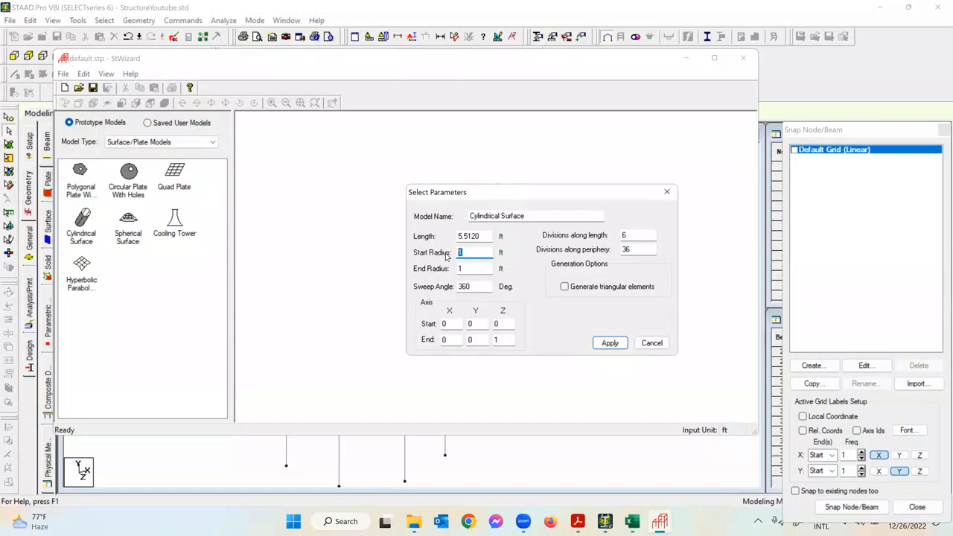
pyautogui.write('16.405')
pyautogui.doubleClick(470, 266)
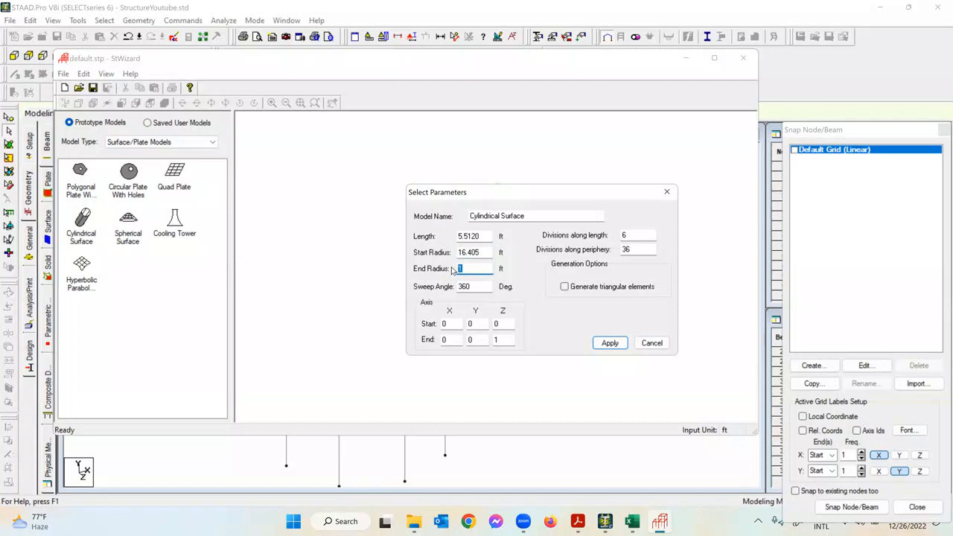
pyautogui.write('22.967')
# Step: Align the conical surface's axis with Y, set 20 divisions along the periphery and generate the model
pyautogui.doubleClick(496, 339)
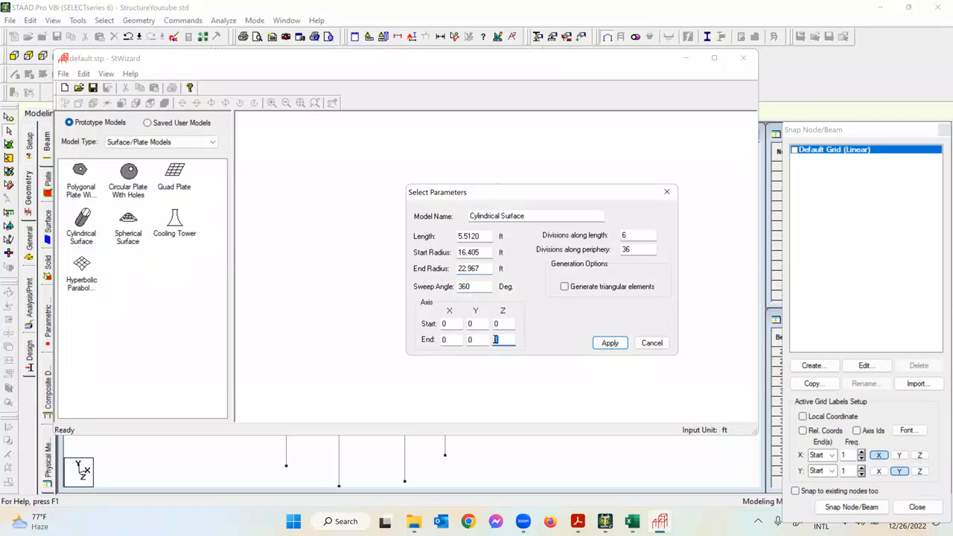
pyautogui.doubleClick(470, 339)
pyautogui.click(508, 341)
pyautogui.doubleClick(635, 235)
pyautogui.write('1')
pyautogui.moveTo(629, 234); pyautogui.dragTo(610, 238)
pyautogui.click(637, 249)
pyautogui.doubleClick(624, 250)
pyautogui.write('20')
pyautogui.click(614, 343)
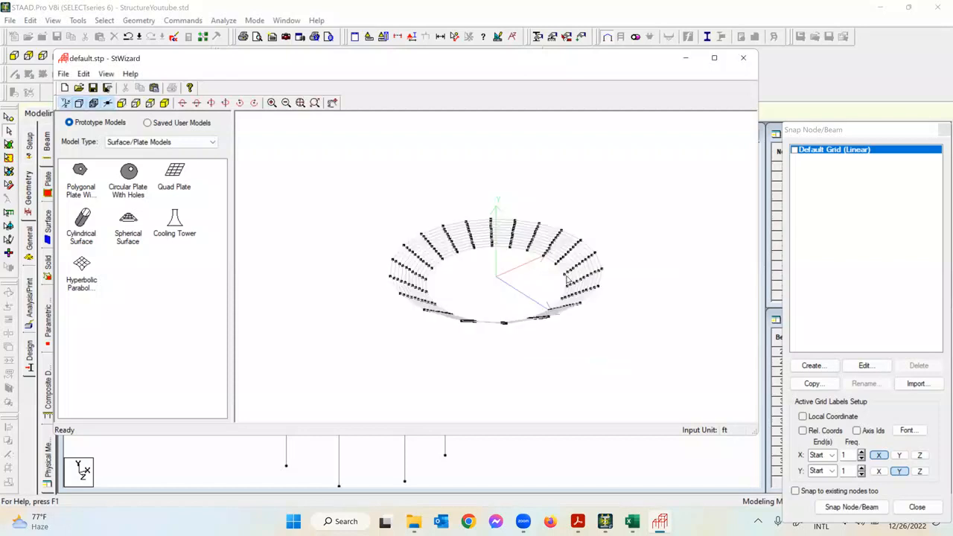
pyautogui.moveTo(560, 373); pyautogui.dragTo(500, 314)
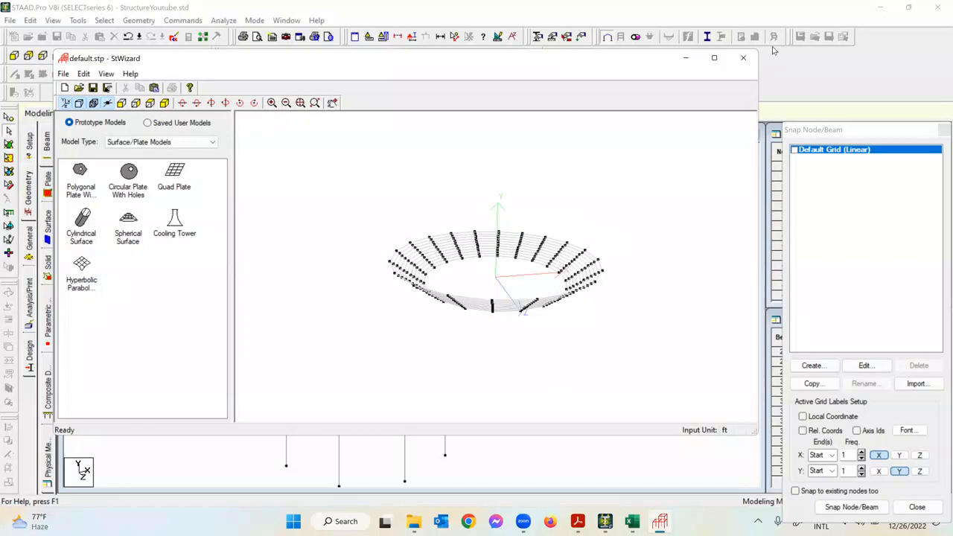
# Step: Merge the conical dome prototype into the STAAD.Pro structure with a Y offset of 15 m and accept the duplicate handling
pyautogui.click(745, 59)
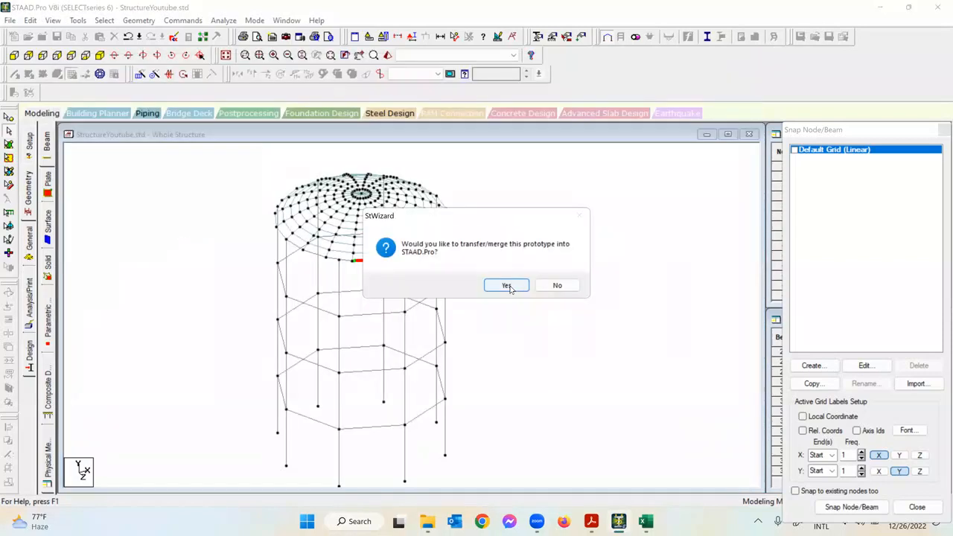
pyautogui.press('Return')
pyautogui.doubleClick(421, 283)
pyautogui.write('15')
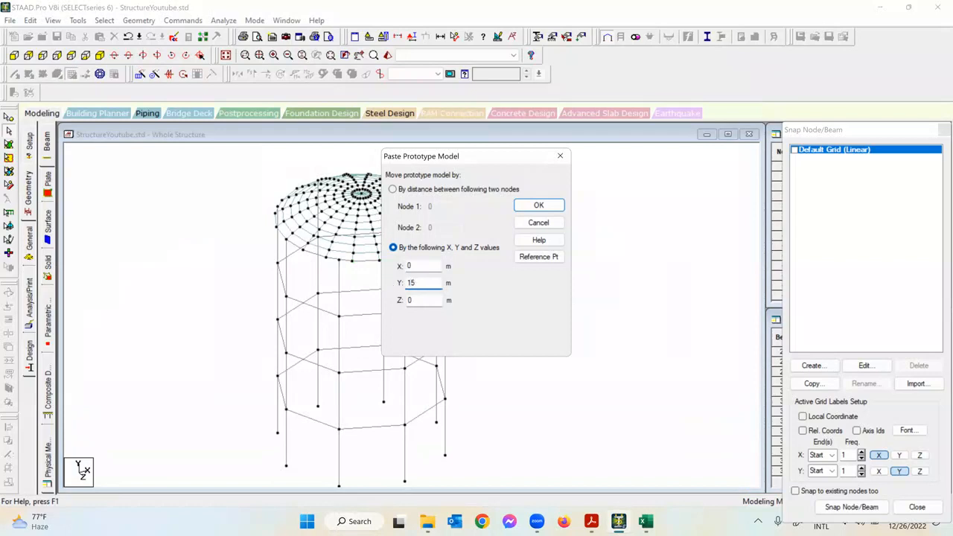
pyautogui.click(539, 206)
pyautogui.click(513, 286)
pyautogui.moveTo(514, 293); pyautogui.dragTo(502, 240)
pyautogui.scroll(-1, 492, 243)
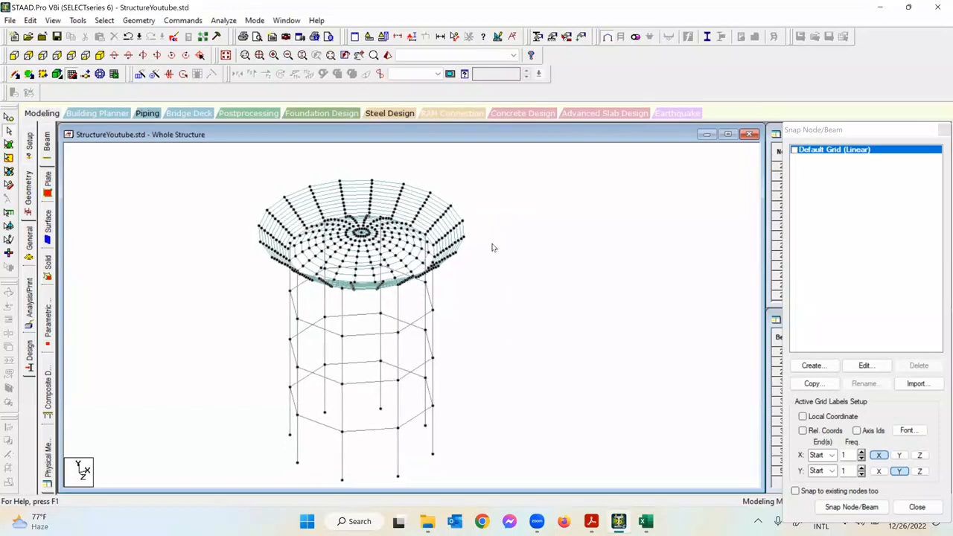
# Step: Inspect the tank with the conical dome in a rotated 3D rendering and close the rendering
pyautogui.click(387, 55)
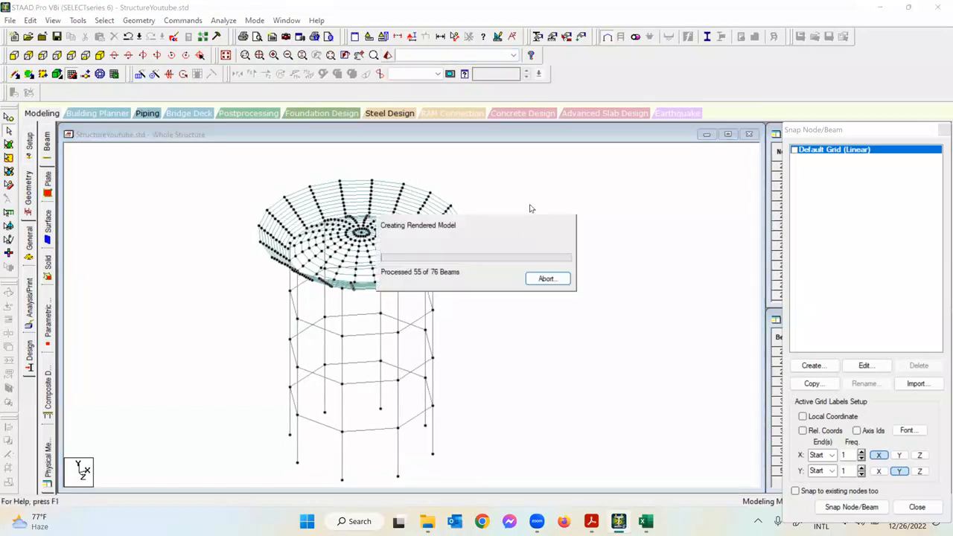
pyautogui.moveTo(641, 297)
pyautogui.mouseDown()
pyautogui.moveTo(535, 346)
pyautogui.moveTo(597, 321)
pyautogui.moveTo(689, 320)
pyautogui.moveTo(589, 253)
pyautogui.moveTo(449, 250)
pyautogui.moveTo(685, 258)
pyautogui.moveTo(593, 272)
pyautogui.moveTo(626, 287)
pyautogui.mouseUp()
pyautogui.moveTo(684, 179); pyautogui.dragTo(601, 166)
pyautogui.click(751, 169)
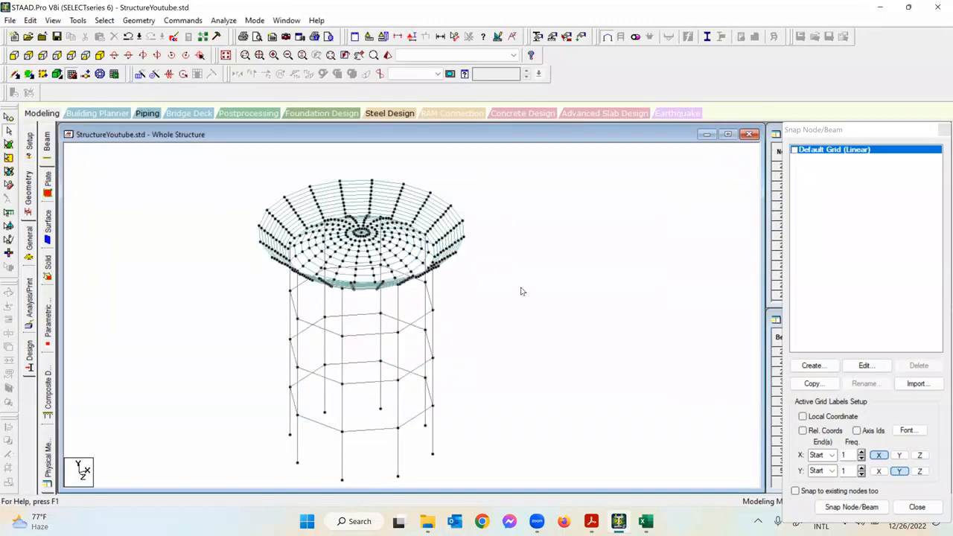
# Step: Switch to the lecture note in Acrobat Reader and examine ring beam B2 in the tank figure
pyautogui.click(591, 521)
pyautogui.moveTo(332, 194); pyautogui.dragTo(354, 214)
pyautogui.click(599, 337)
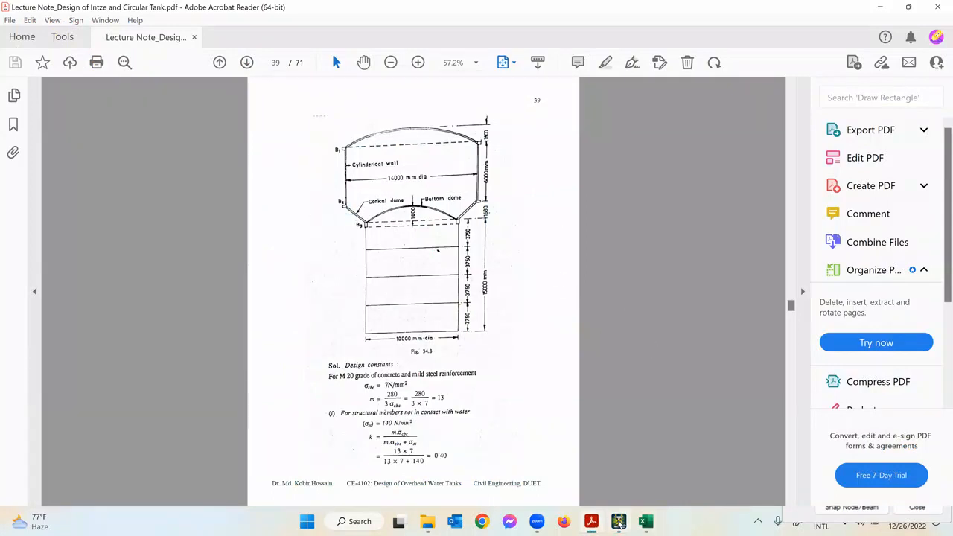
# Step: Switch back to STAAD.Pro, run the Structure Wizard and start a Circular Beam from the Frame Models
pyautogui.click(619, 521)
pyautogui.click(141, 21)
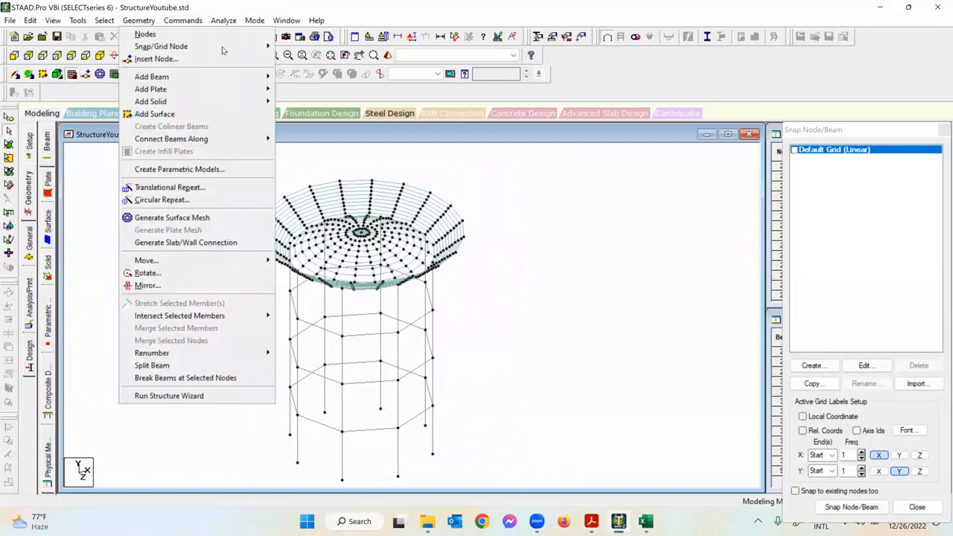
pyautogui.click(195, 395)
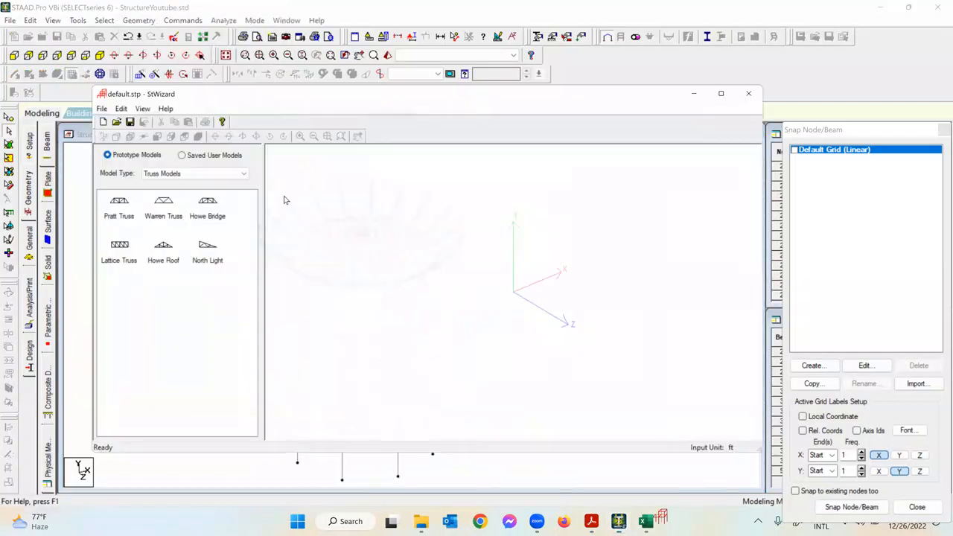
pyautogui.click(145, 174)
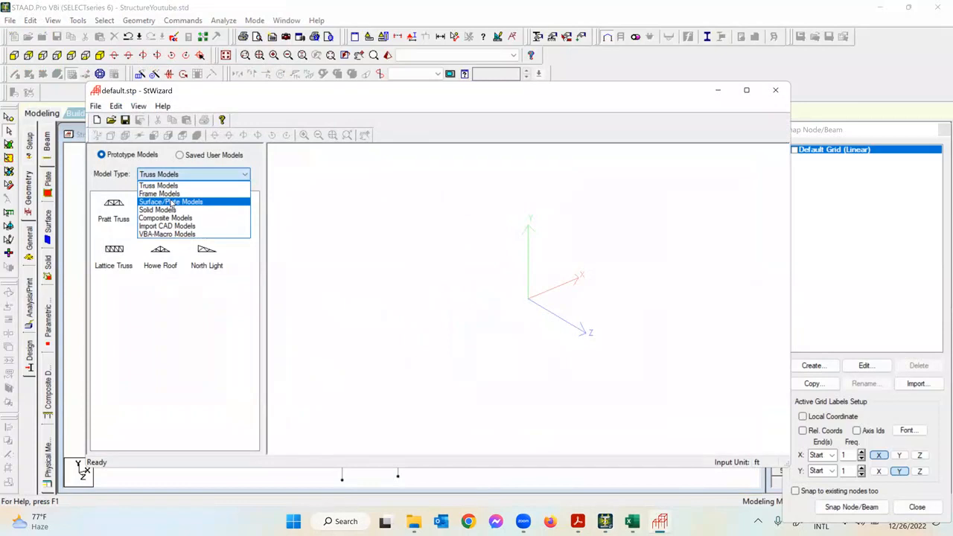
pyautogui.click(164, 202)
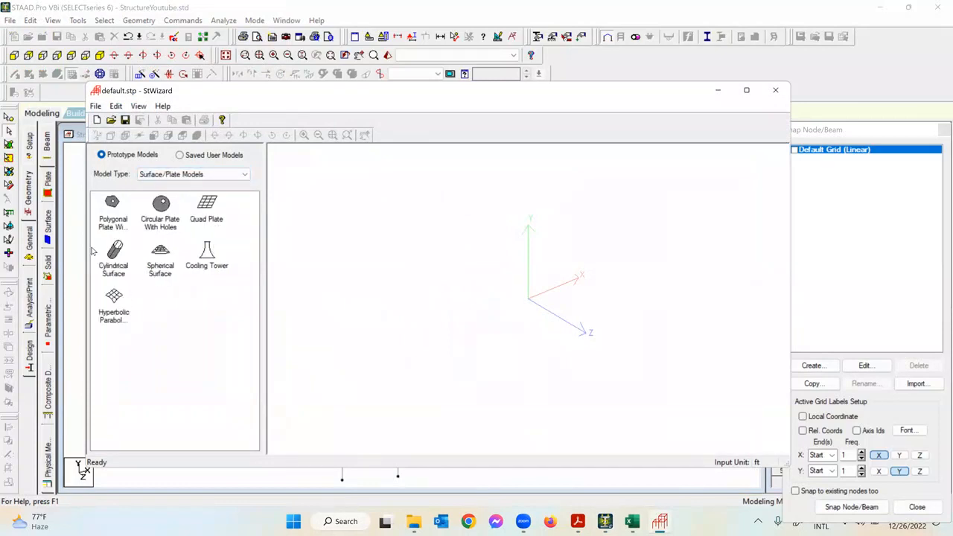
pyautogui.click(223, 175)
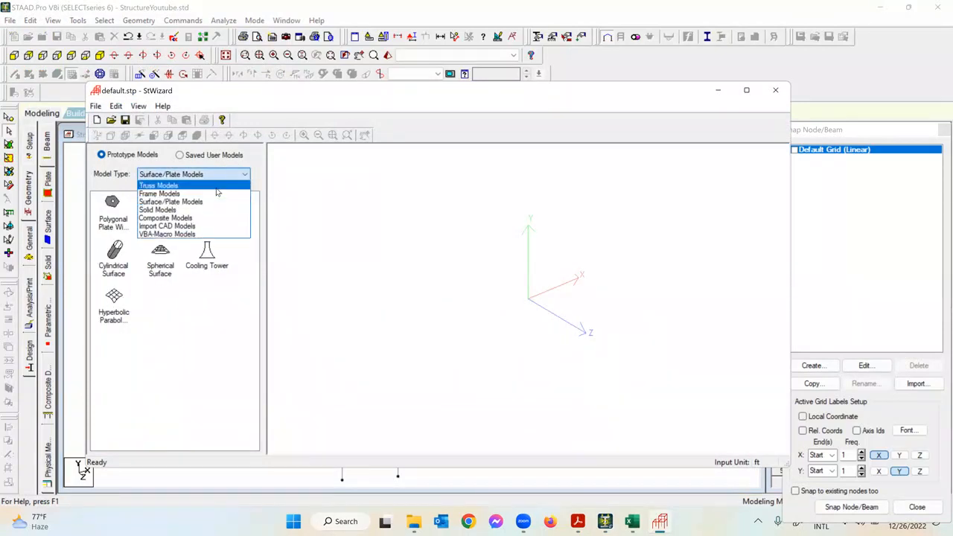
pyautogui.click(164, 194)
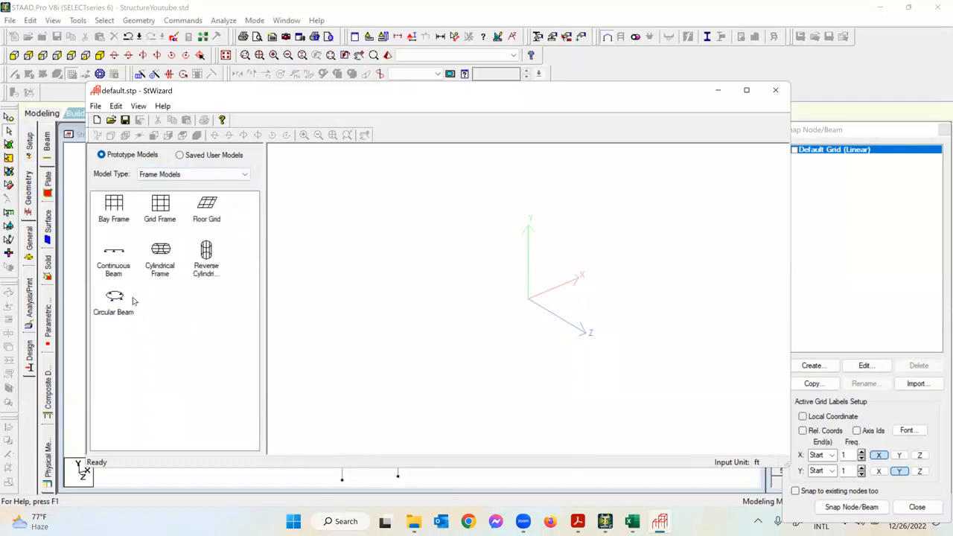
pyautogui.doubleClick(114, 298)
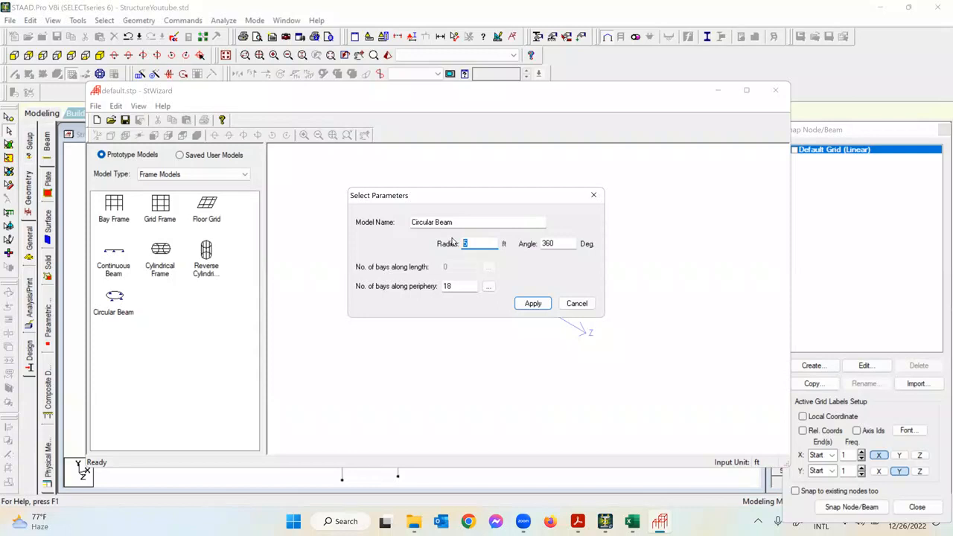
# Step: Generate the circular beam with a radius of 22.967 ft and 20 bays along the periphery, and transfer it to STAAD.Pro
pyautogui.write('22.967')
pyautogui.moveTo(456, 286); pyautogui.dragTo(435, 286)
pyautogui.write('20')
pyautogui.click(533, 304)
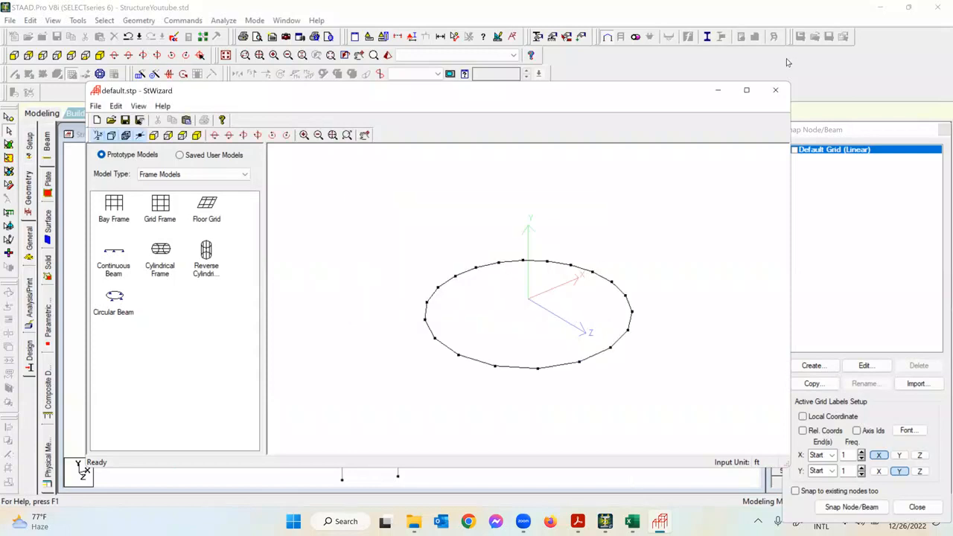
pyautogui.click(775, 90)
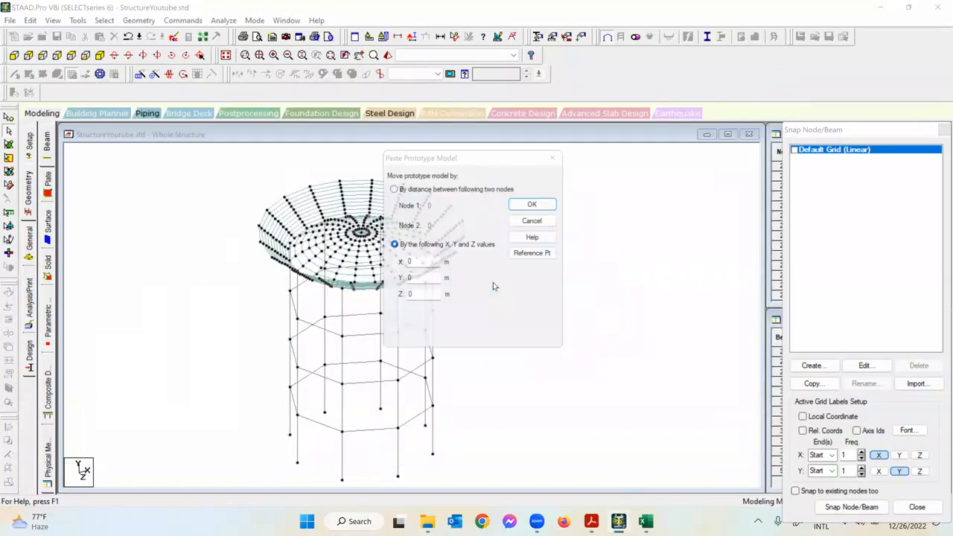
pyautogui.doubleClick(425, 281)
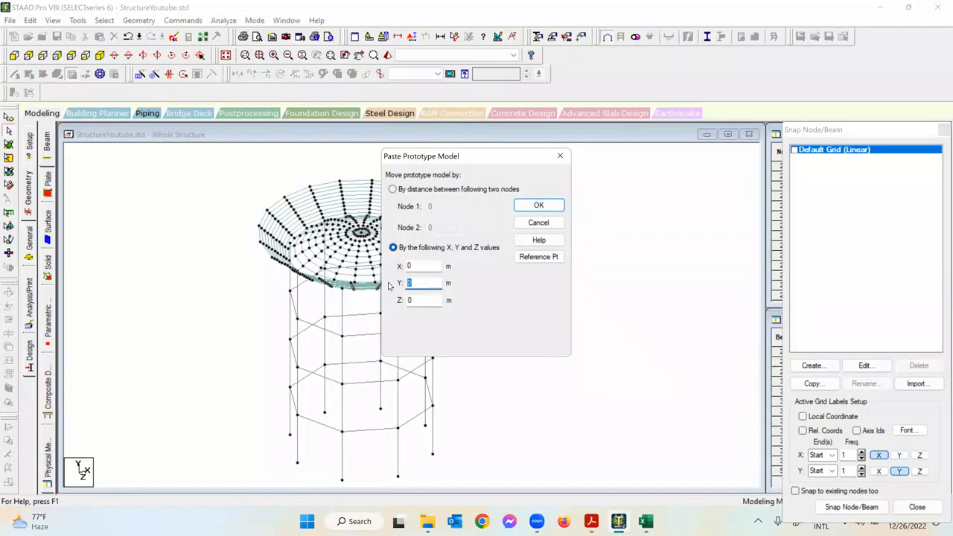
# Step: Switch to the lecture note, enlarge the page to fit its width and check the staging and conical dome heights in the tank figure
pyautogui.click(592, 523)
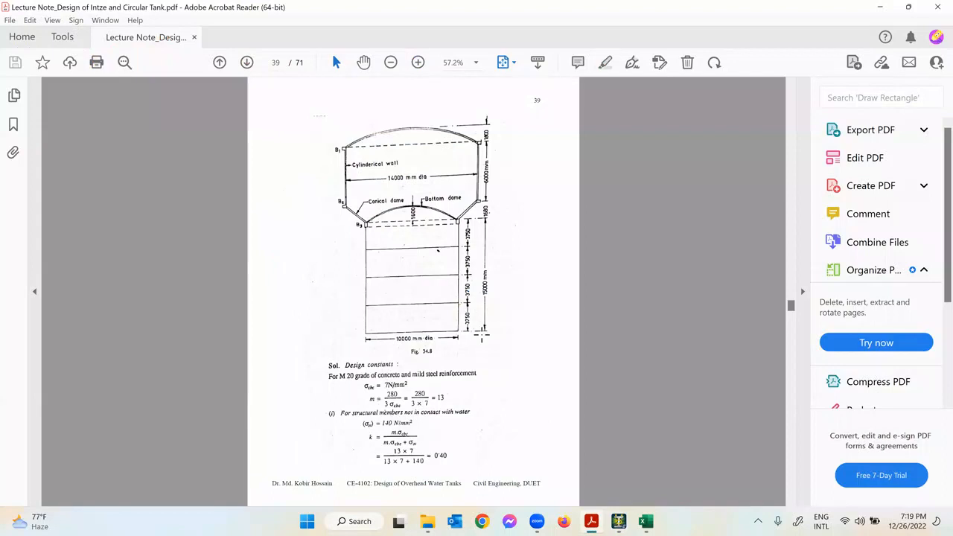
pyautogui.moveTo(485, 217); pyautogui.dragTo(484, 331)
pyautogui.moveTo(363, 338); pyautogui.dragTo(505, 323)
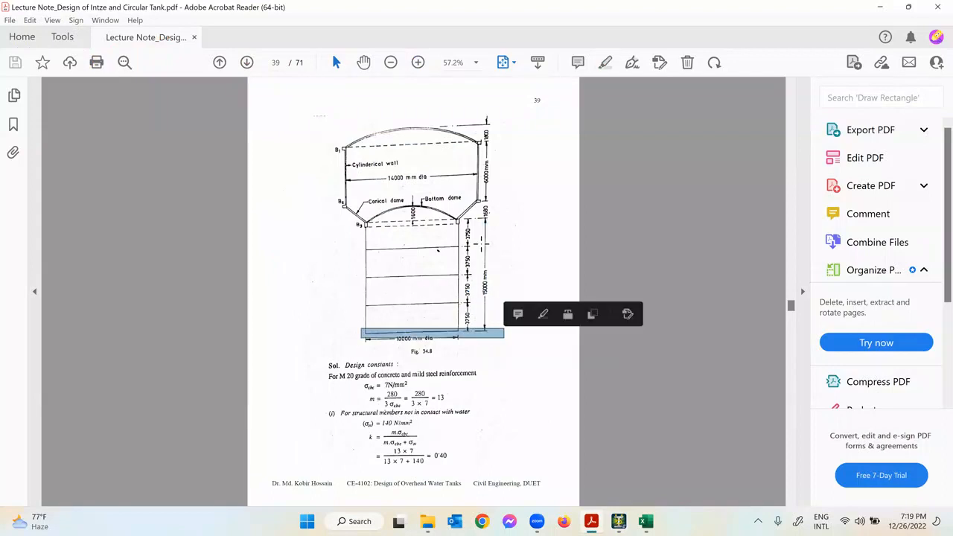
pyautogui.moveTo(483, 200); pyautogui.dragTo(487, 217)
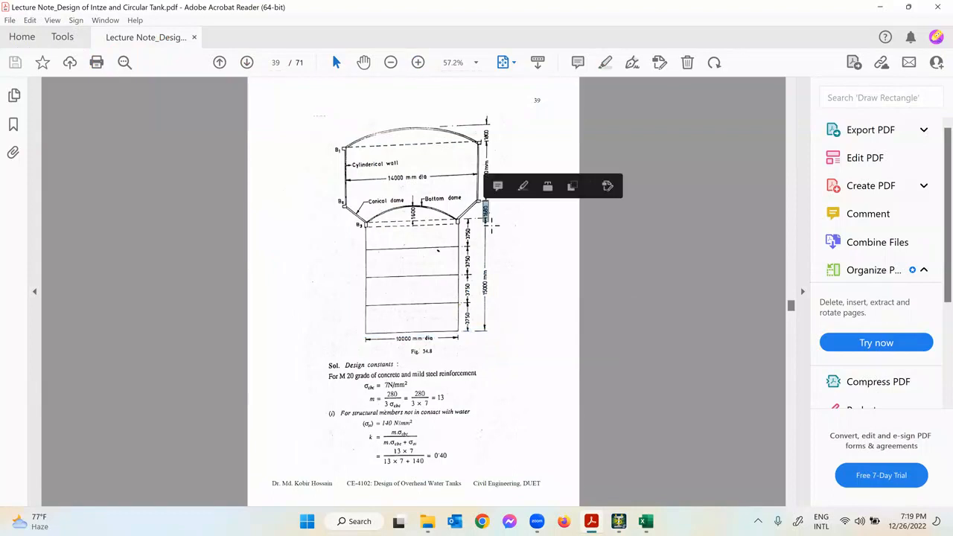
pyautogui.click(530, 273)
pyautogui.click(512, 62)
pyautogui.click(548, 83)
pyautogui.scroll(-9, 561, 278)
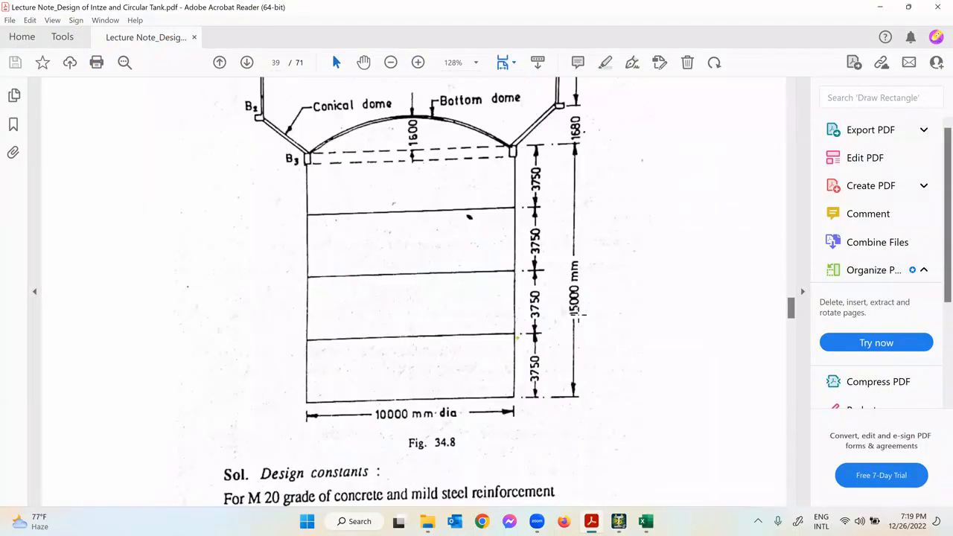
pyautogui.scroll(1, 574, 292)
pyautogui.scroll(1, 574, 190)
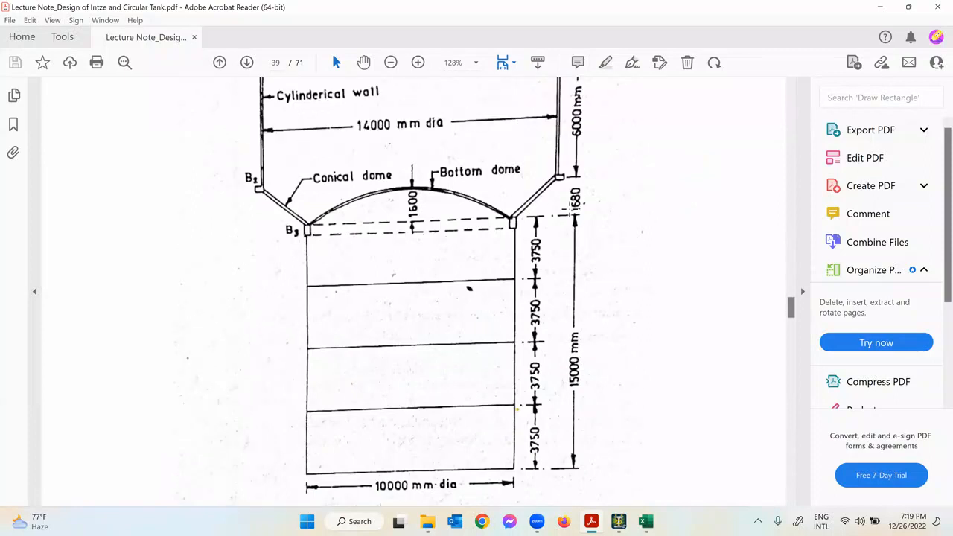
# Step: Return to STAAD.Pro, paste the circular beam with a Y offset of 16.68 m and accept ignoring duplicate nodes
pyautogui.click(617, 521)
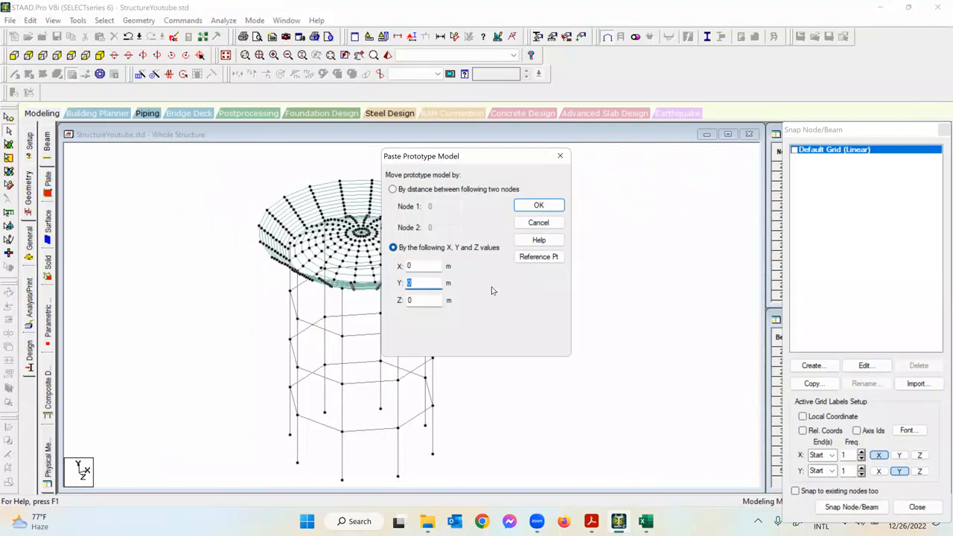
pyautogui.write('16.68')
pyautogui.click(539, 208)
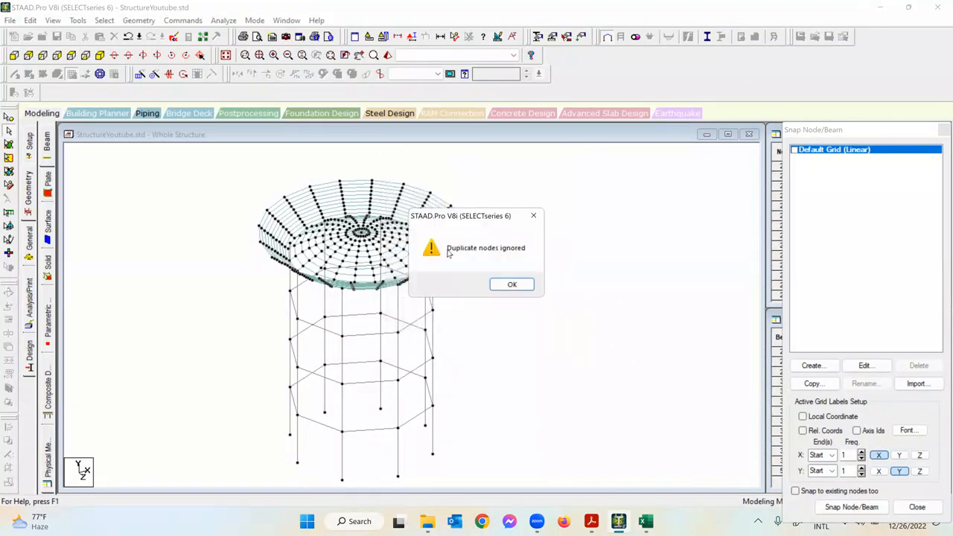
pyautogui.click(512, 286)
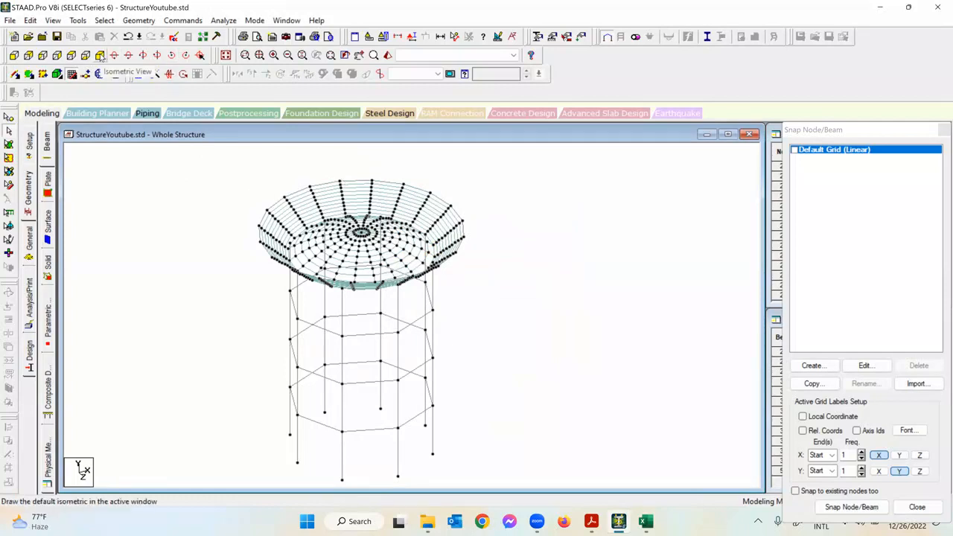
# Step: Select the upper ring beam of the conical dome in the front view, inspect it in isometric view and clear the selection
pyautogui.click(14, 55)
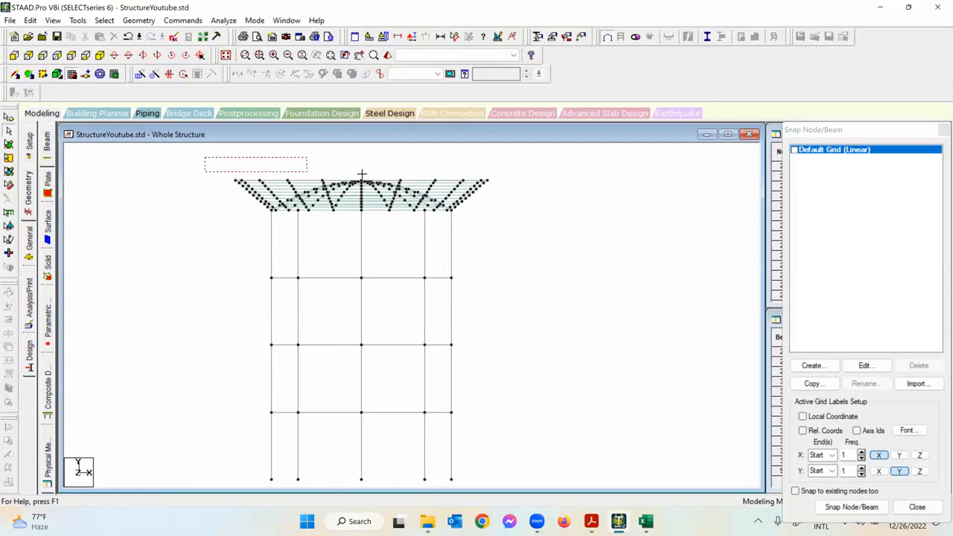
pyautogui.moveTo(495, 187); pyautogui.dragTo(502, 187)
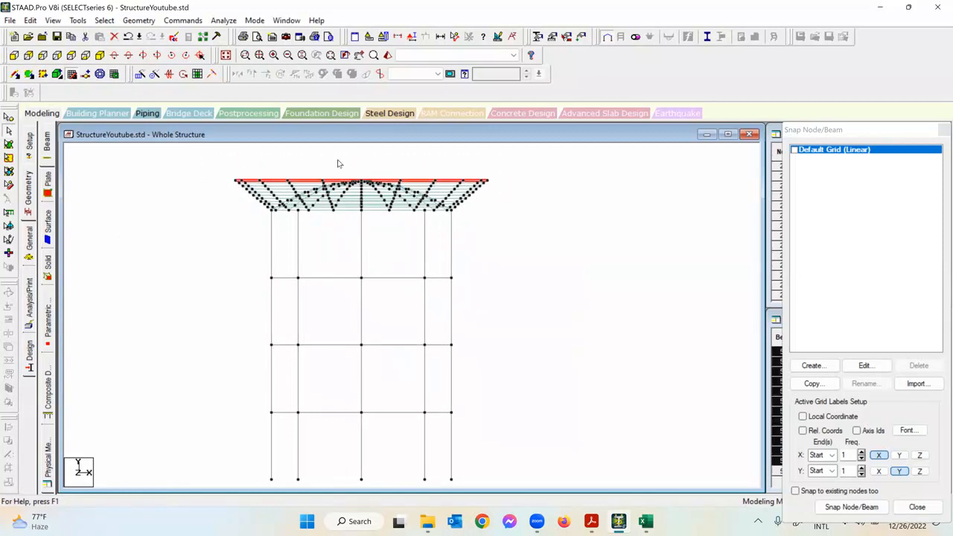
pyautogui.click(100, 55)
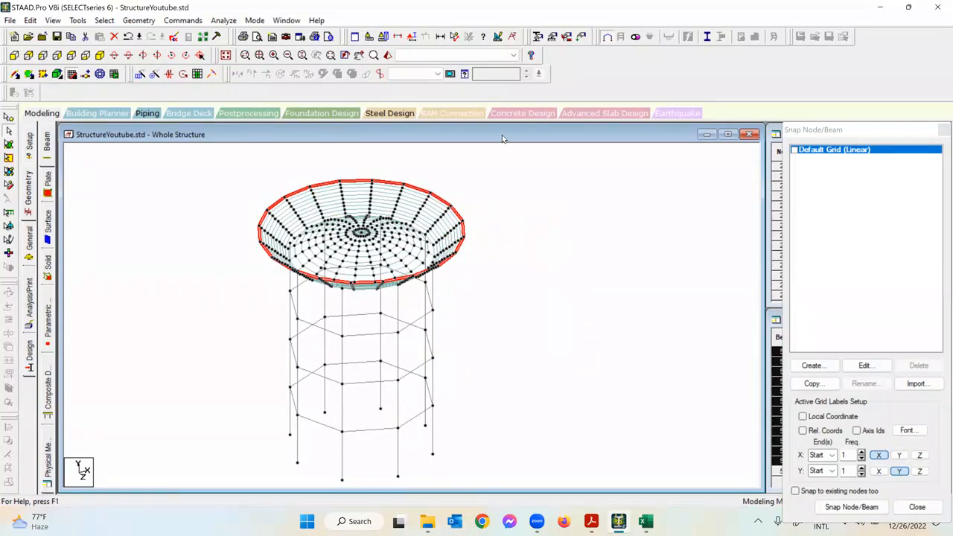
pyautogui.click(464, 173)
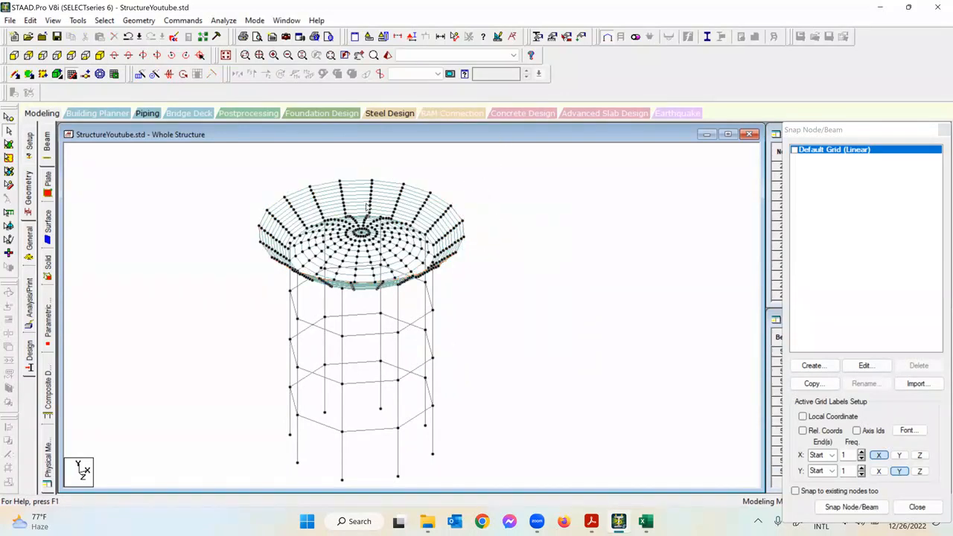
# Step: Check the cylindrical wall in the lecture note's tank figure, and start a Cylindrical Surface in STAAD.Pro's Structure Wizard
pyautogui.click(591, 521)
pyautogui.scroll(4, 615, 156)
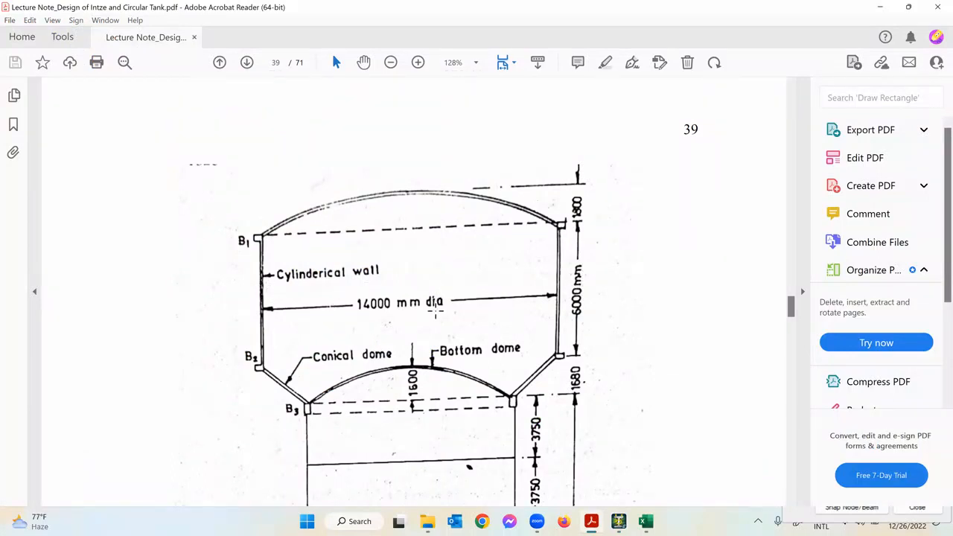
pyautogui.click(623, 520)
pyautogui.click(128, 21)
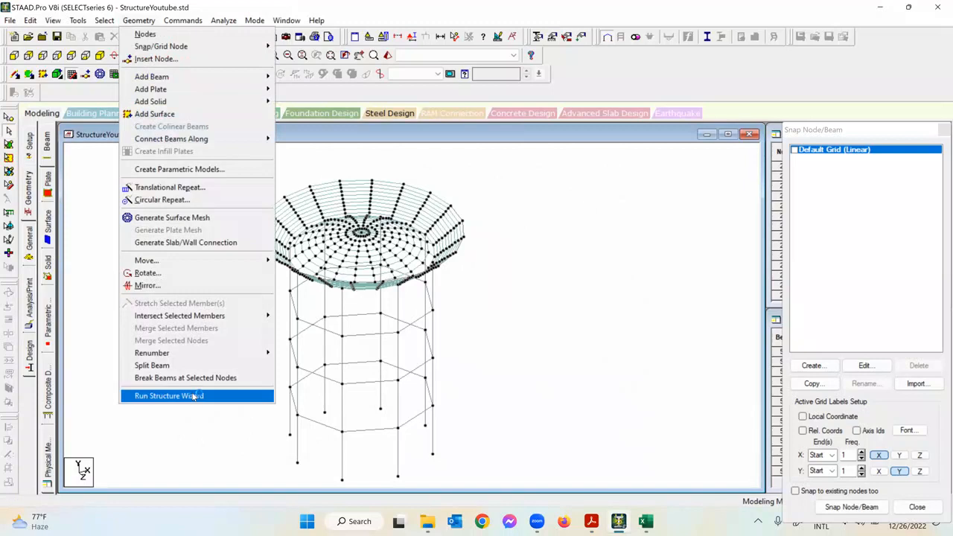
pyautogui.click(197, 395)
pyautogui.click(192, 191)
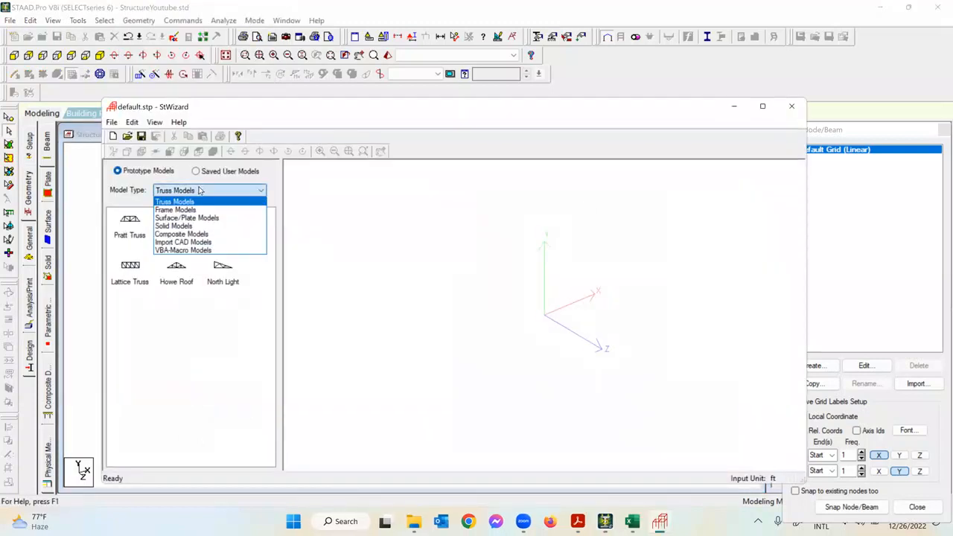
pyautogui.click(196, 221)
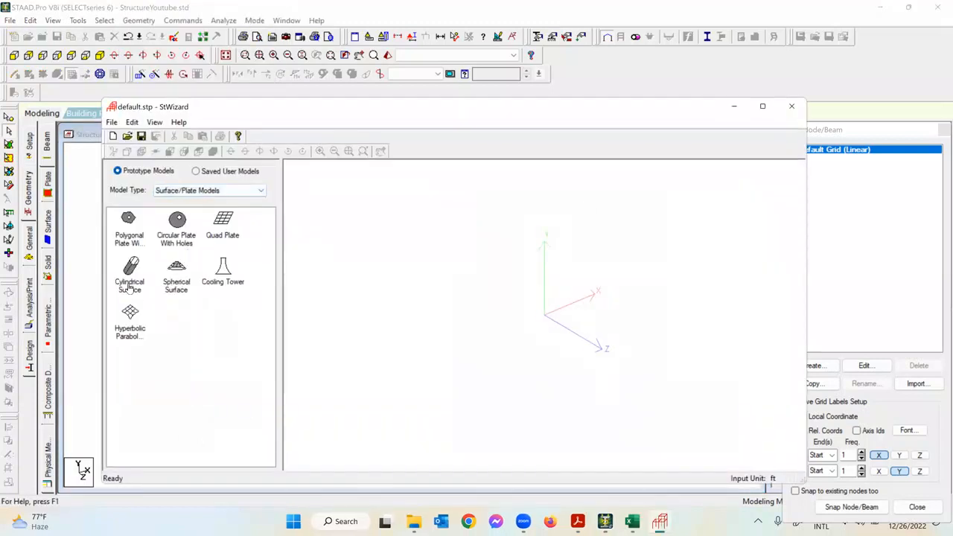
pyautogui.moveTo(129, 270); pyautogui.dragTo(420, 271)
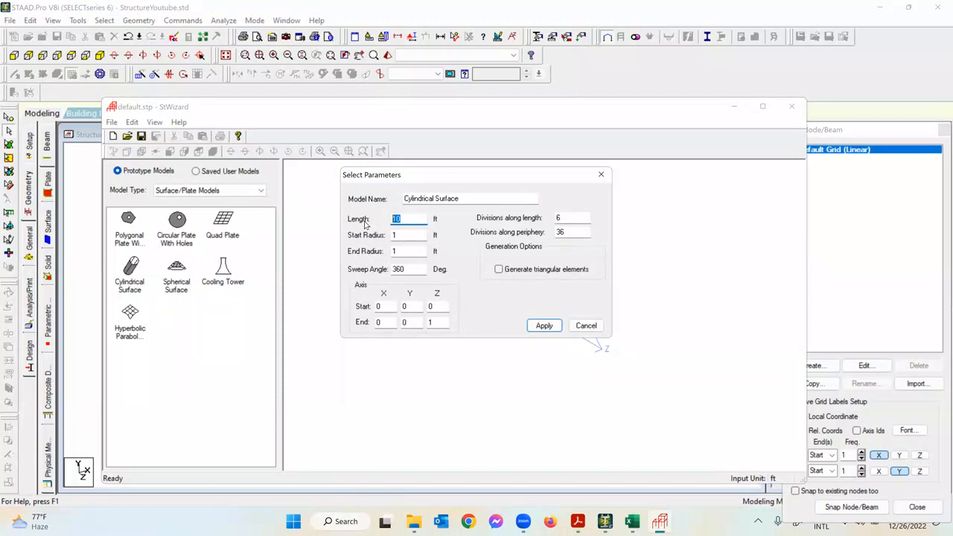
# Step: Set the cylindrical surface's length to 19.686 ft and both its start and end radius to 22.967 ft
pyautogui.write('19.686')
pyautogui.press('Tab')
pyautogui.write('22.967')
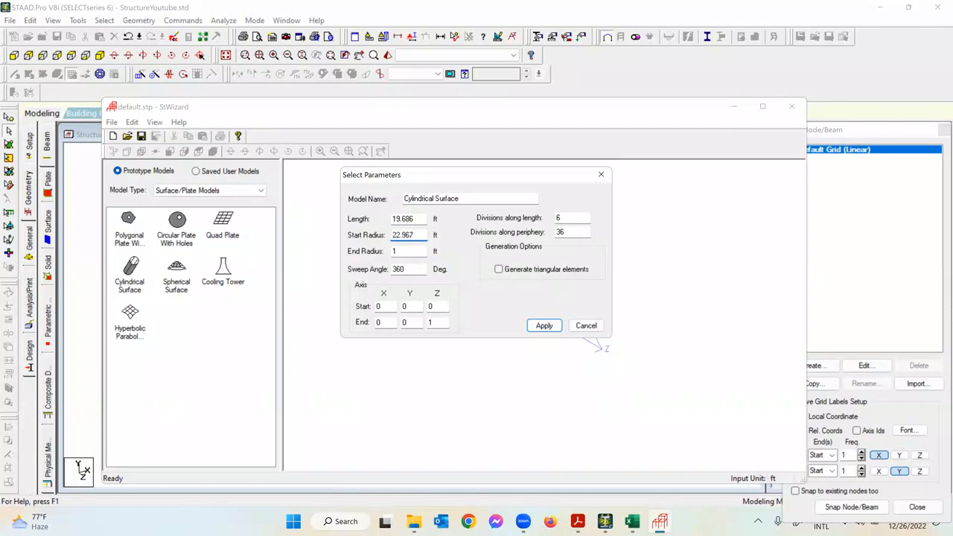
pyautogui.press('Tab')
pyautogui.write('22.967')
# Step: Set the axis end to 0, 1, 0 with 10 divisions along length and 30 along periphery, and generate the cylindrical surface
pyautogui.doubleClick(403, 323)
pyautogui.write('1')
pyautogui.press('Tab')
pyautogui.write('0')
pyautogui.doubleClick(578, 218)
pyautogui.write('10')
pyautogui.press('Tab')
pyautogui.write('30')
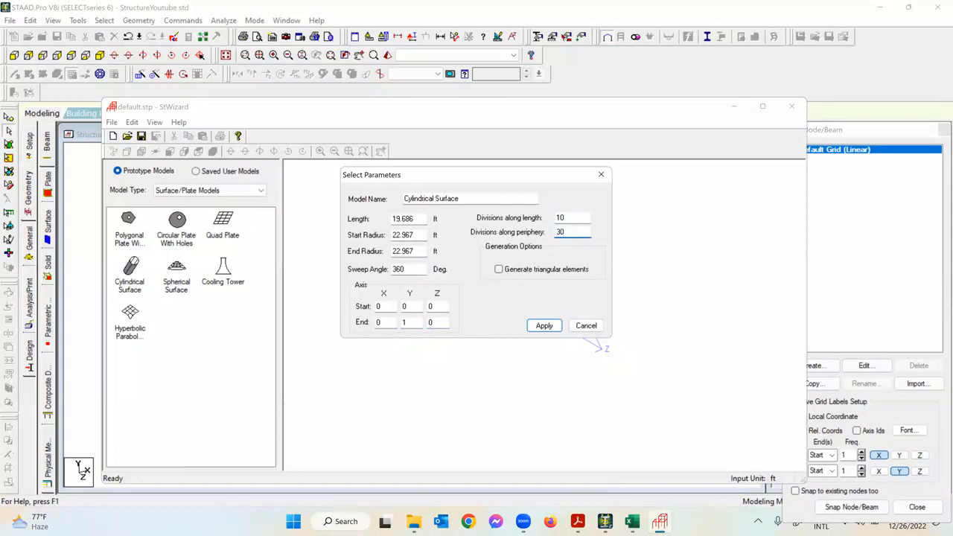
pyautogui.click(544, 326)
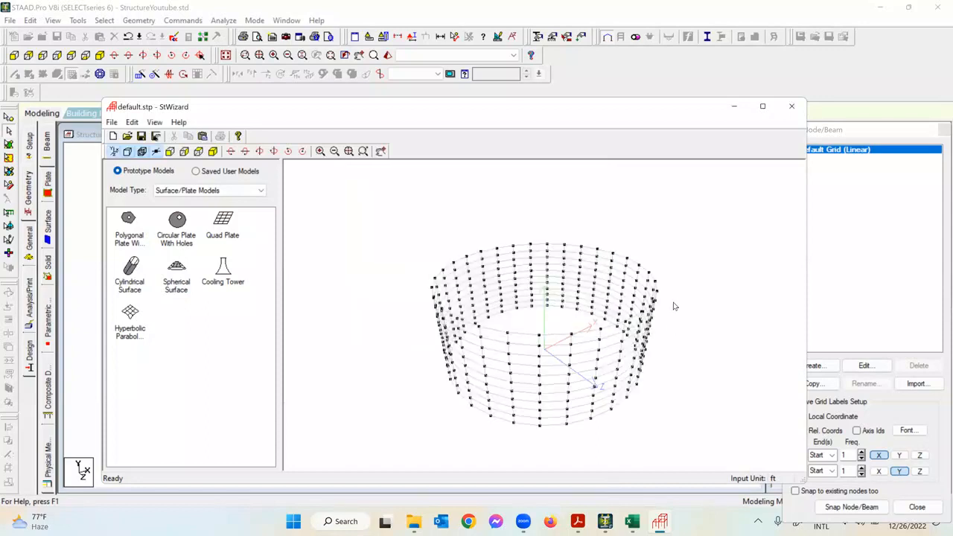
# Step: Transfer the cylindrical wall to STAAD.Pro, paste it with a Y offset of 16.68 m and accept ignoring duplicate nodes
pyautogui.click(791, 106)
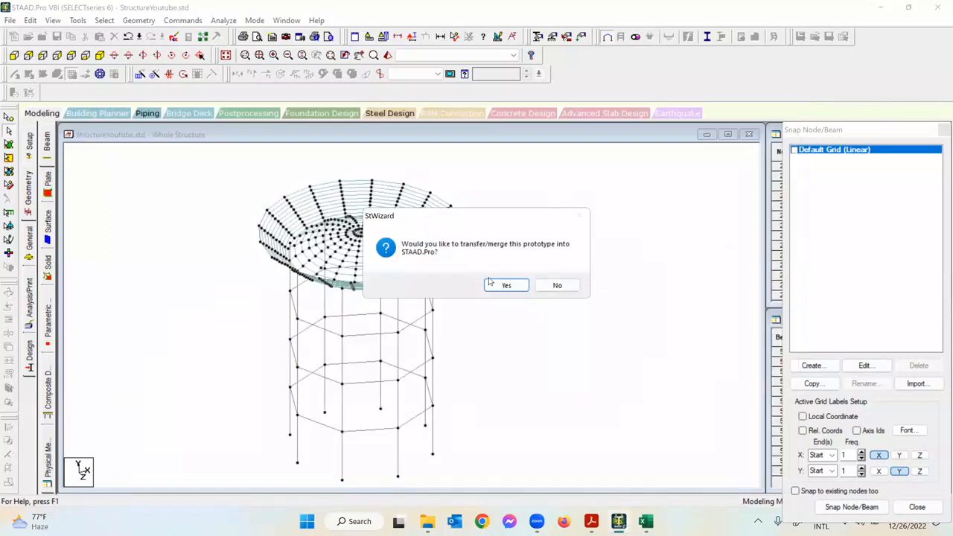
pyautogui.click(490, 285)
pyautogui.moveTo(420, 281); pyautogui.dragTo(395, 283)
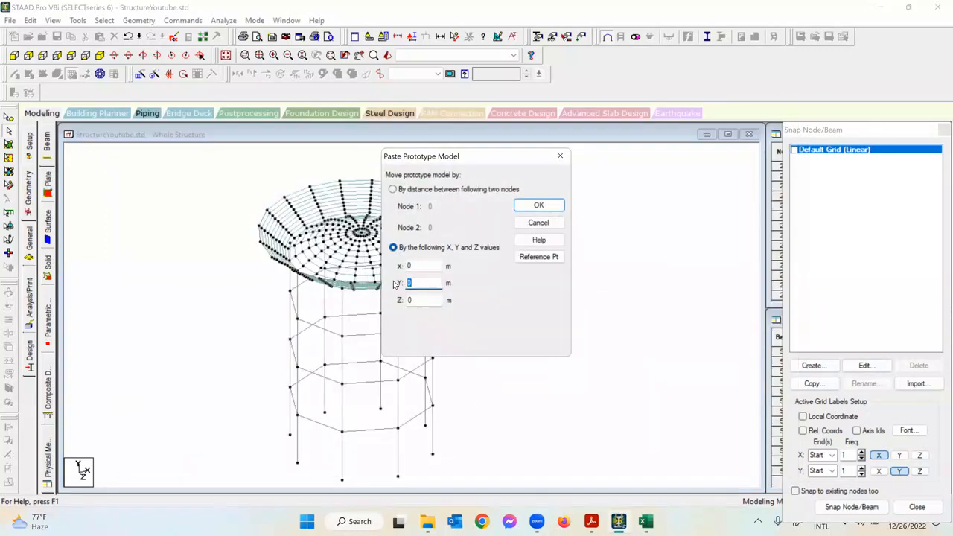
pyautogui.write('16.68')
pyautogui.click(542, 206)
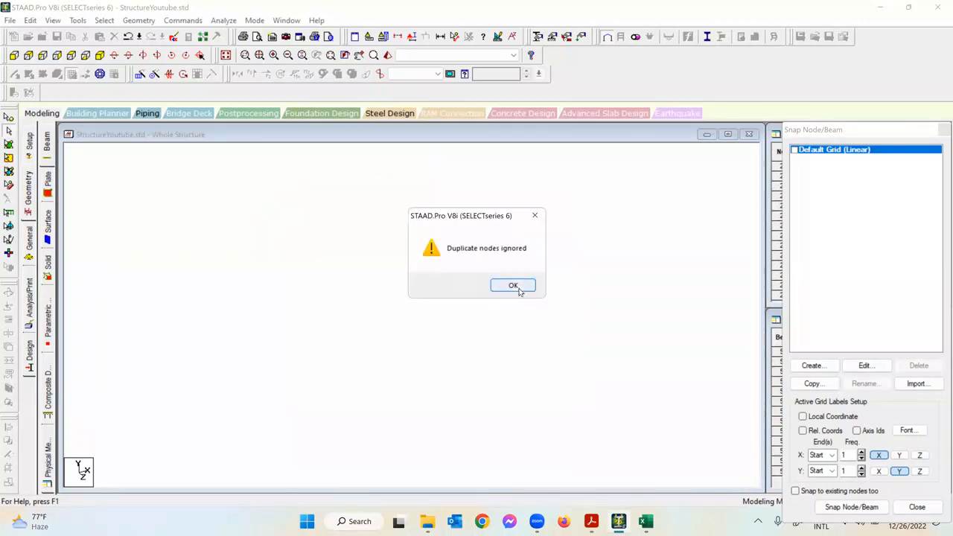
pyautogui.click(519, 290)
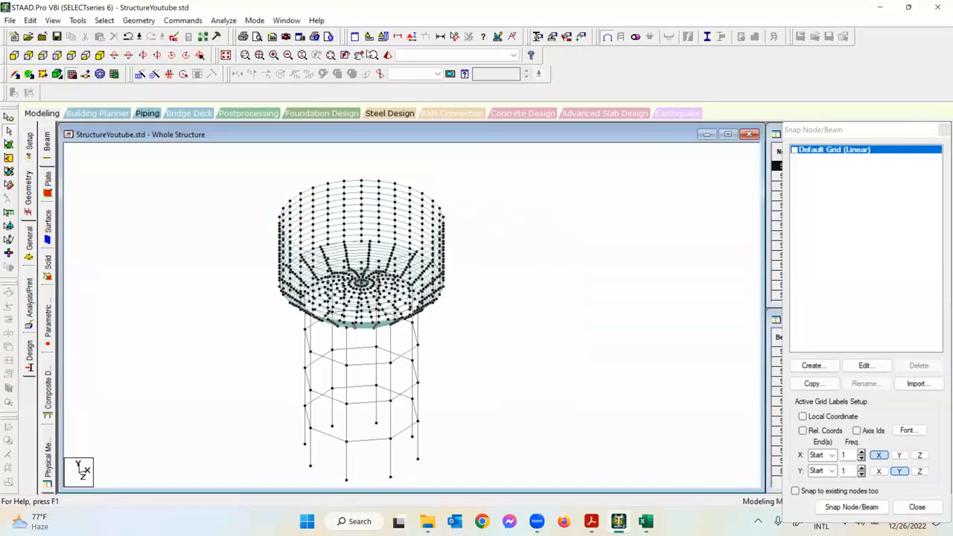
# Step: Open the 3D rendered view, inspect the tank's wall, conical dome and bottom dome from below and inside, and close it
pyautogui.click(387, 55)
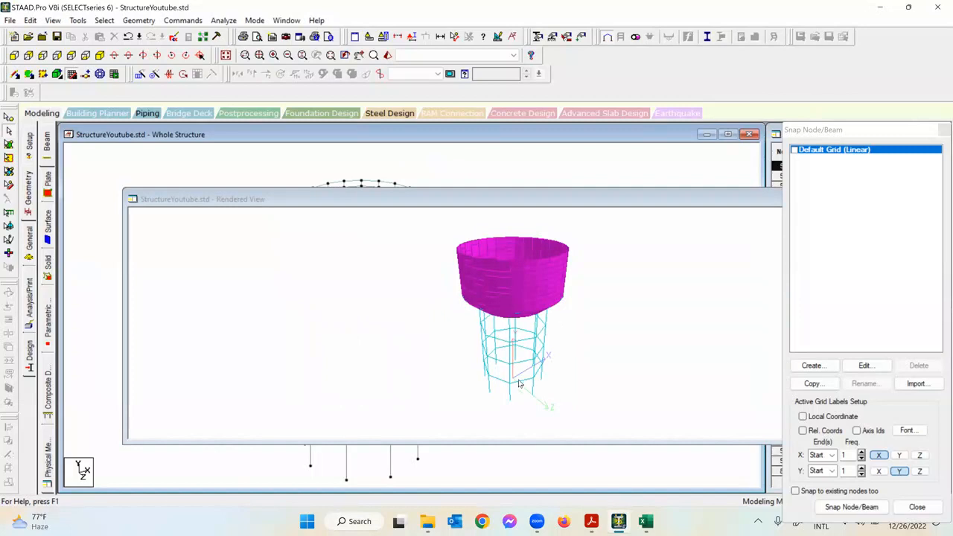
pyautogui.click(551, 318)
pyautogui.moveTo(550, 318); pyautogui.dragTo(440, 258)
pyautogui.scroll(5, 511, 300)
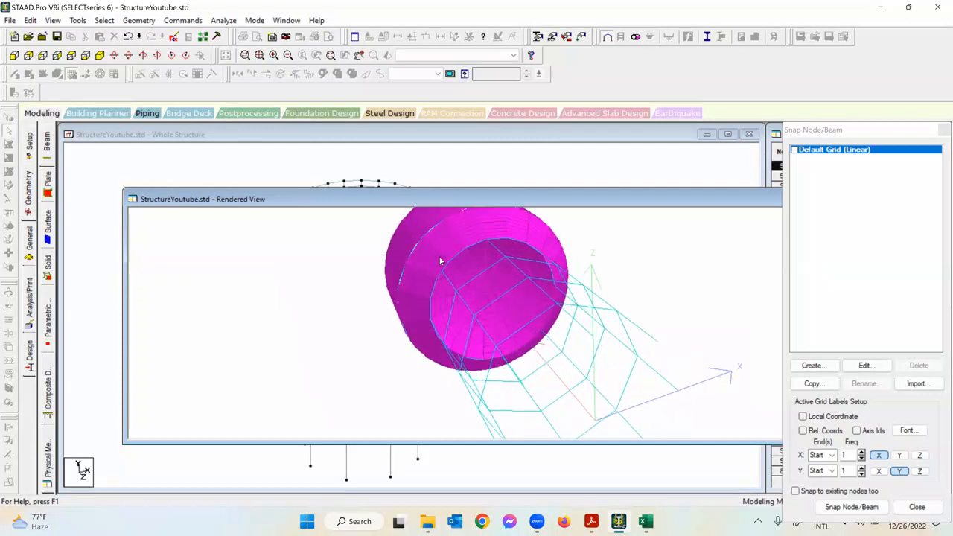
pyautogui.moveTo(470, 291); pyautogui.dragTo(526, 302)
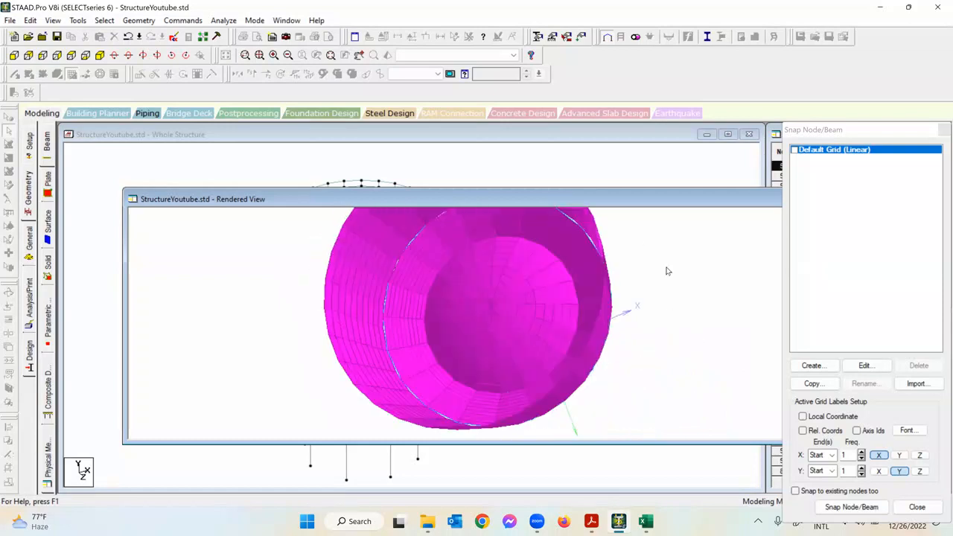
pyautogui.moveTo(569, 199); pyautogui.dragTo(484, 196)
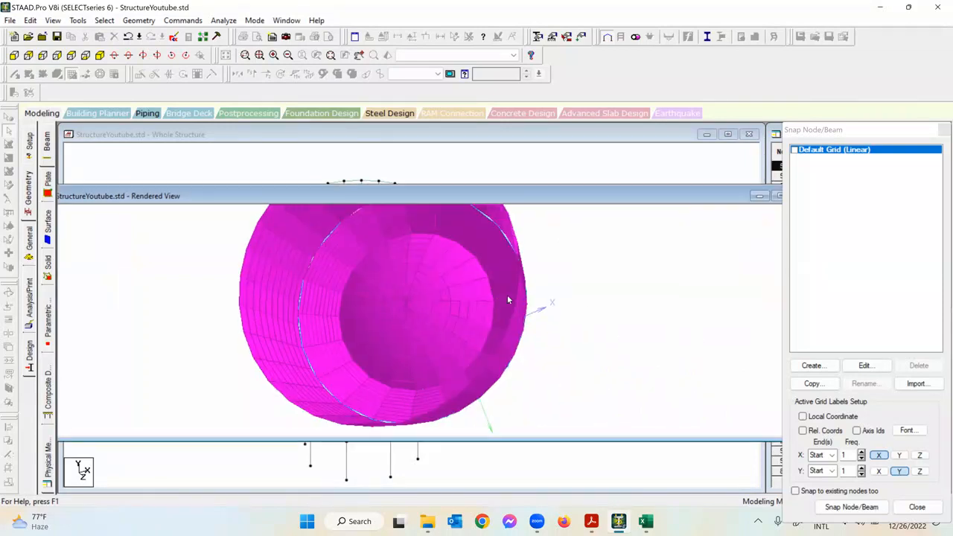
pyautogui.scroll(2, 530, 309)
pyautogui.scroll(1, 537, 318)
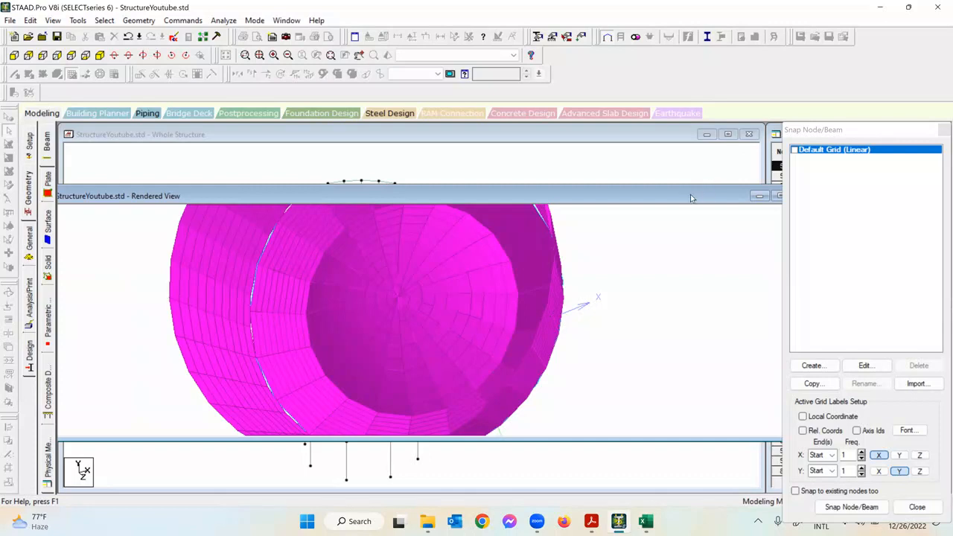
pyautogui.moveTo(690, 197); pyautogui.dragTo(571, 192)
pyautogui.moveTo(402, 358); pyautogui.dragTo(469, 311)
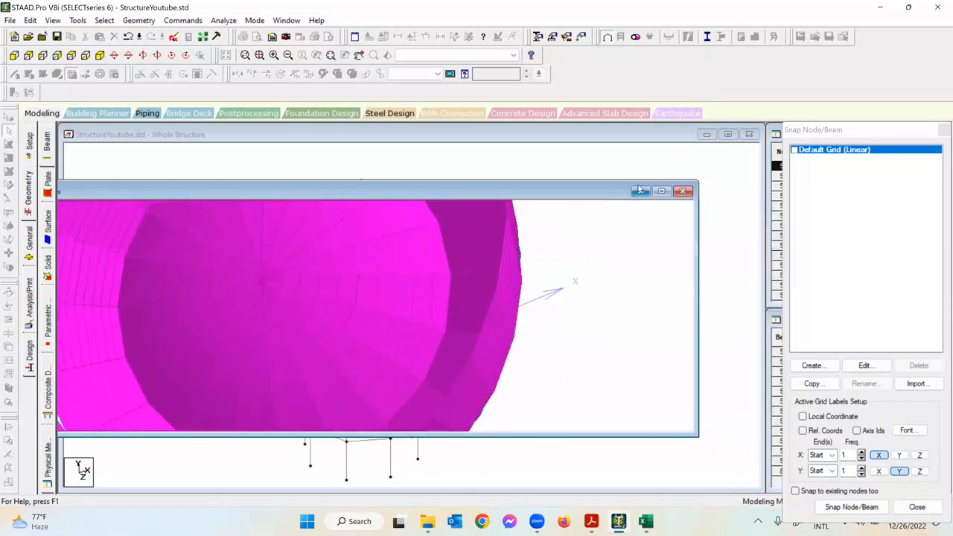
pyautogui.click(683, 192)
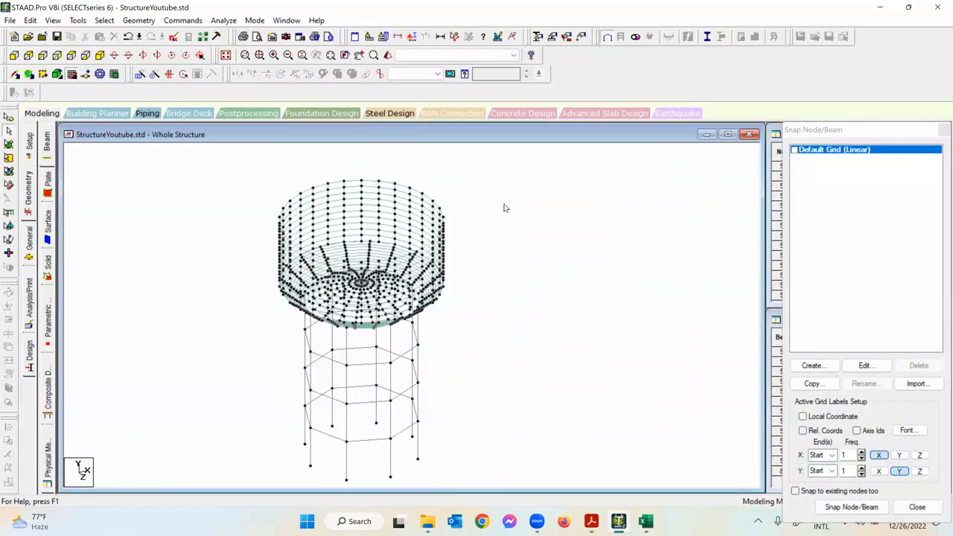
# Step: Mark ring beam B1 in the lecture note's tank figure, and start a Circular Beam in STAAD.Pro's Structure Wizard
pyautogui.click(591, 521)
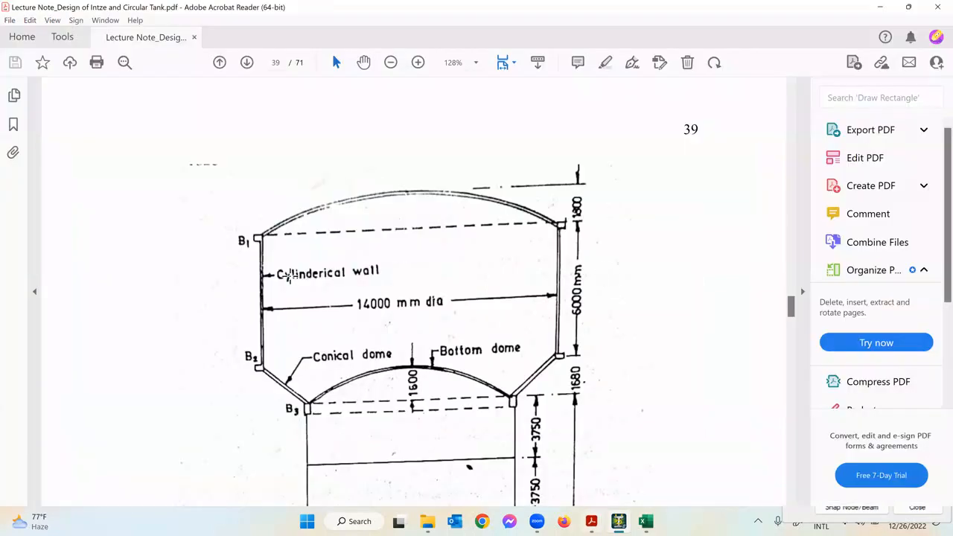
pyautogui.moveTo(226, 219); pyautogui.dragTo(280, 249)
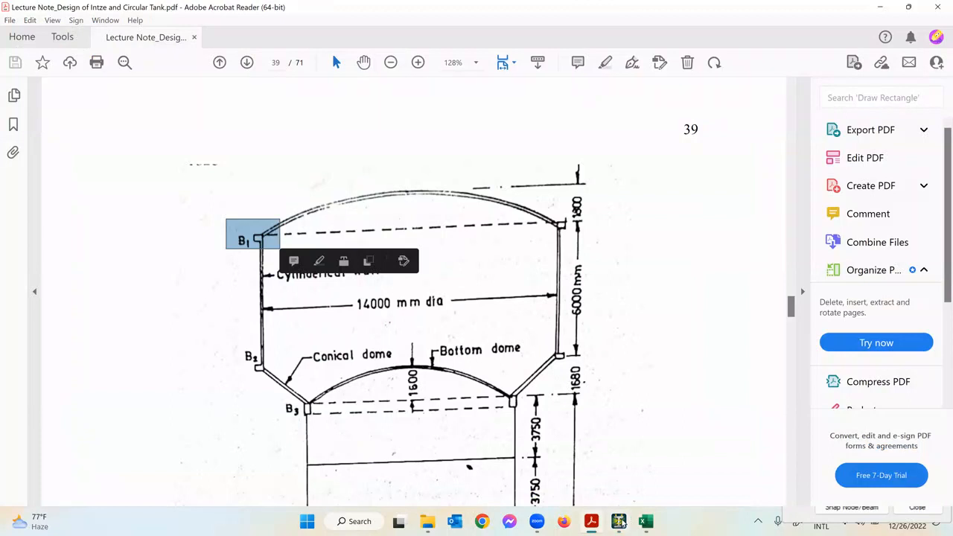
pyautogui.click(619, 521)
pyautogui.click(134, 20)
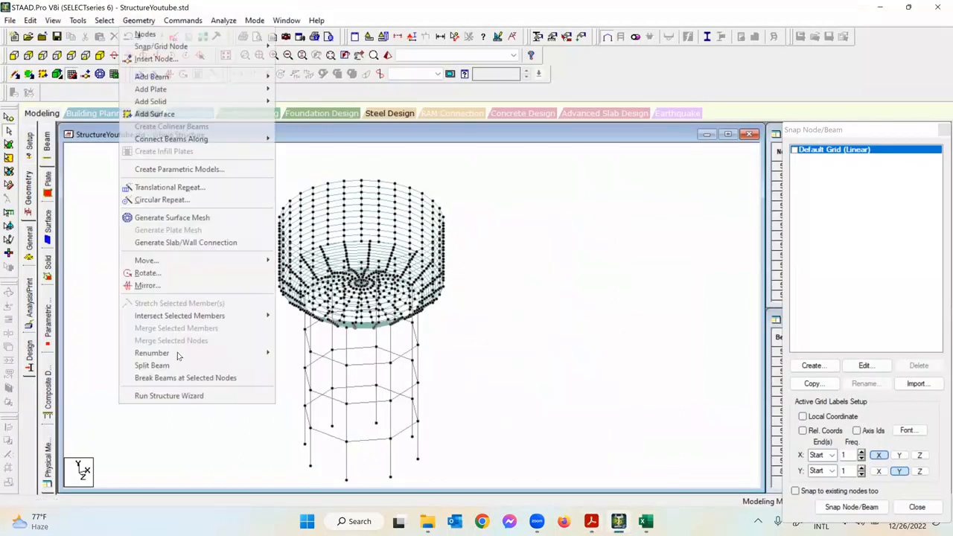
pyautogui.click(191, 396)
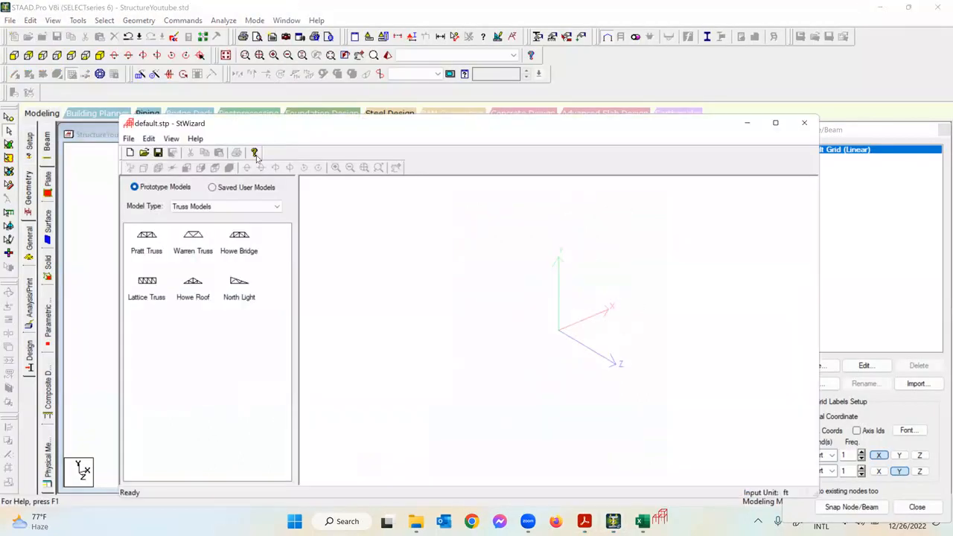
pyautogui.click(232, 208)
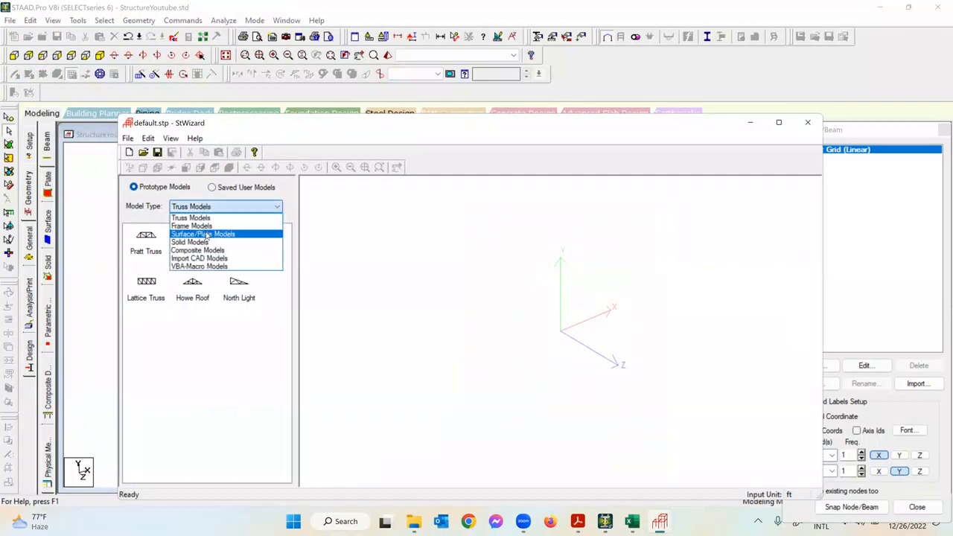
pyautogui.click(207, 223)
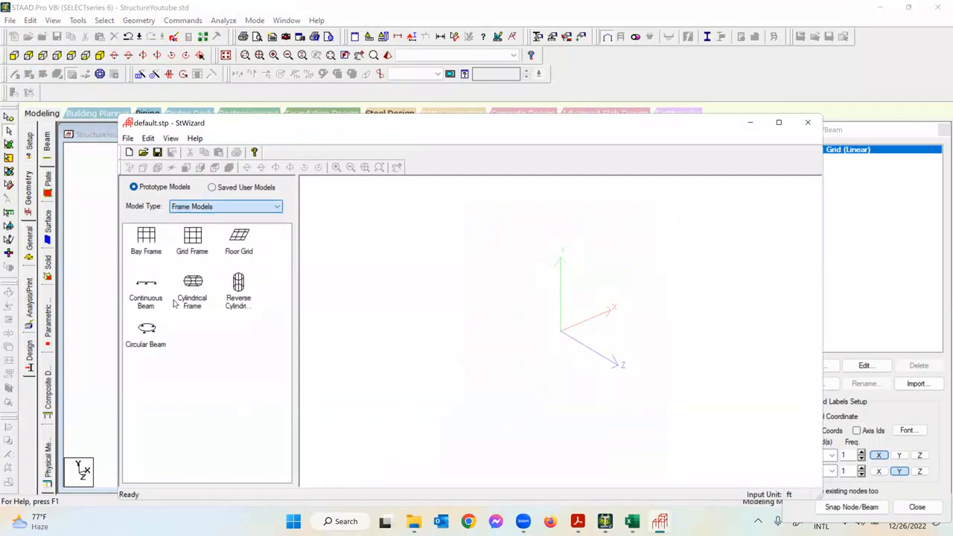
pyautogui.doubleClick(148, 342)
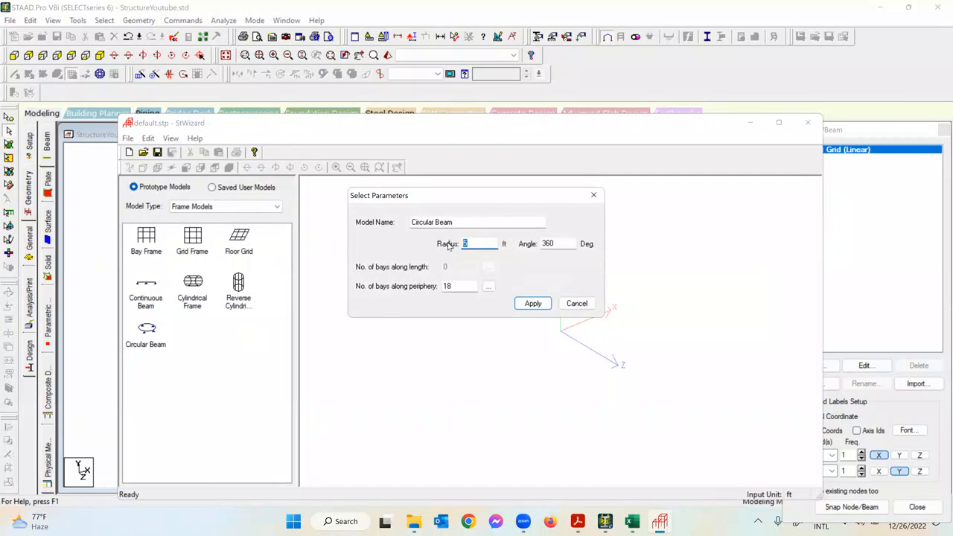
# Step: Generate the top circular beam with a radius of 22.967 ft and 20 bays along the periphery, and transfer it to STAAD.Pro
pyautogui.write('22.967')
pyautogui.doubleClick(451, 287)
pyautogui.write('20')
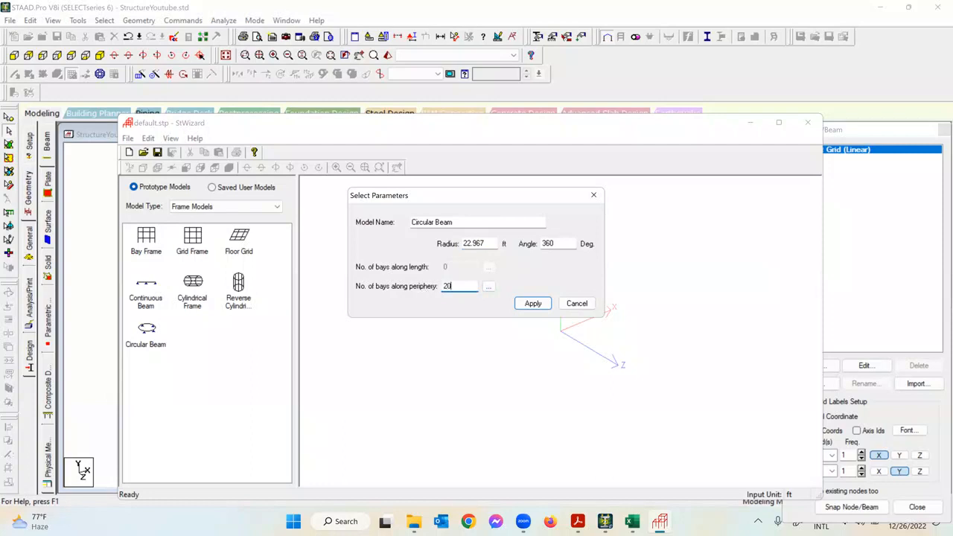
pyautogui.click(532, 304)
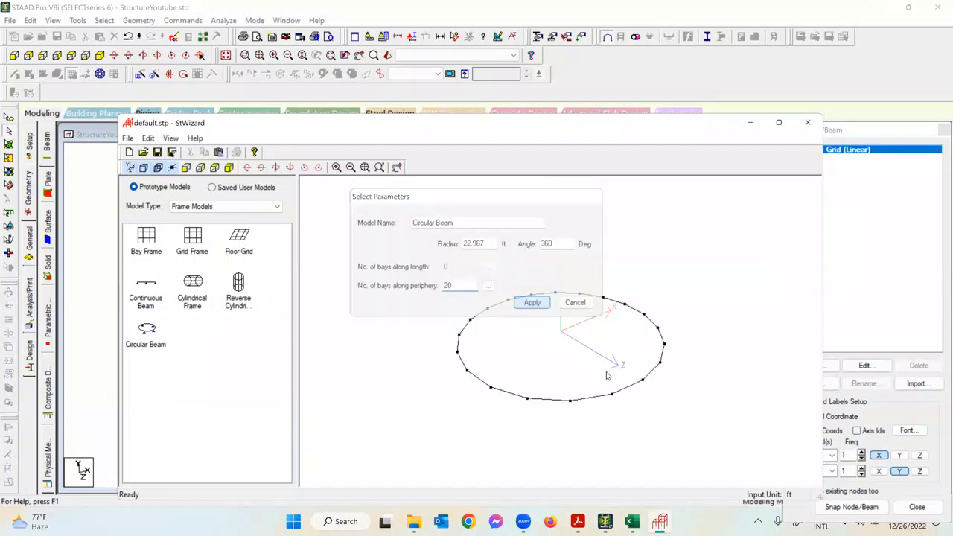
pyautogui.click(807, 122)
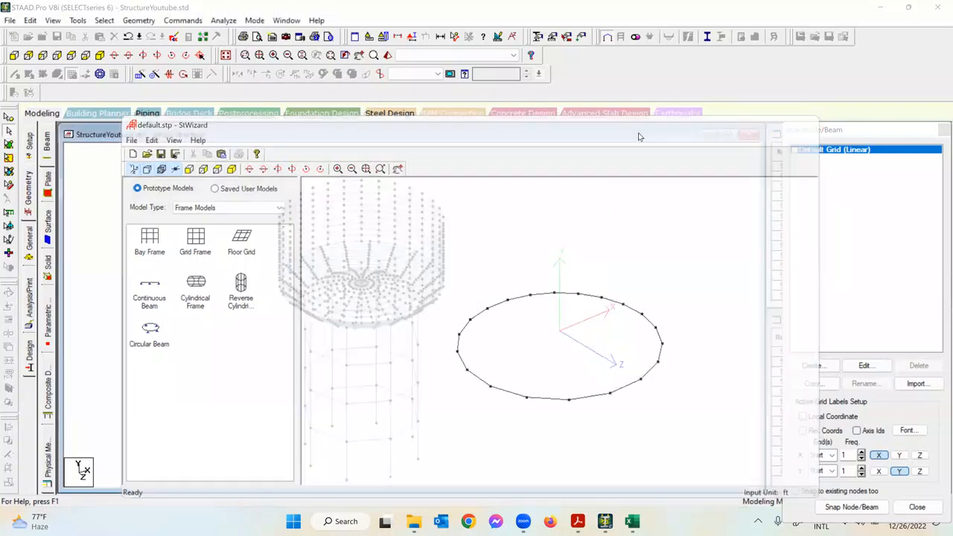
pyautogui.click(488, 286)
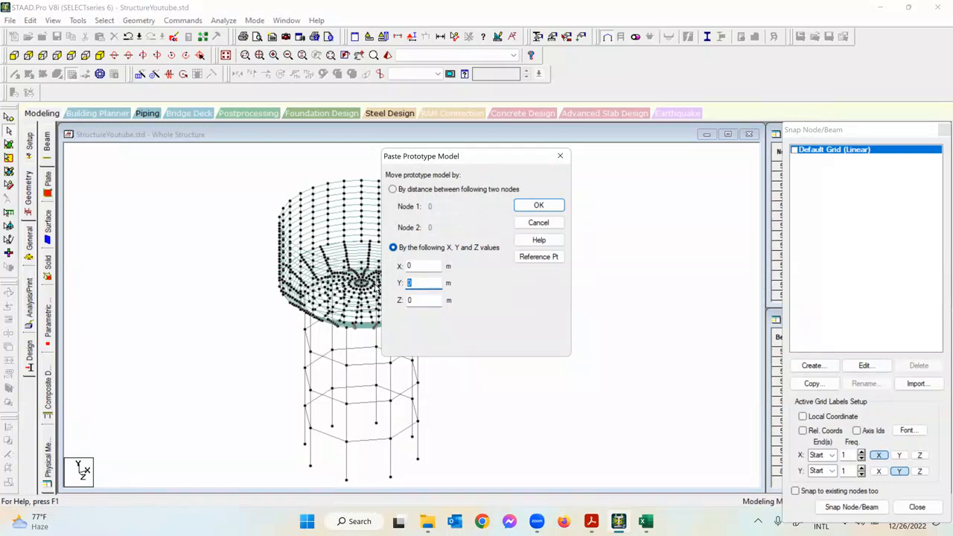
# Step: Check the wall height in the lecture note, paste the top ring beam with a Y offset of 22.68 m ignoring duplicate nodes, and select it
pyautogui.click(592, 523)
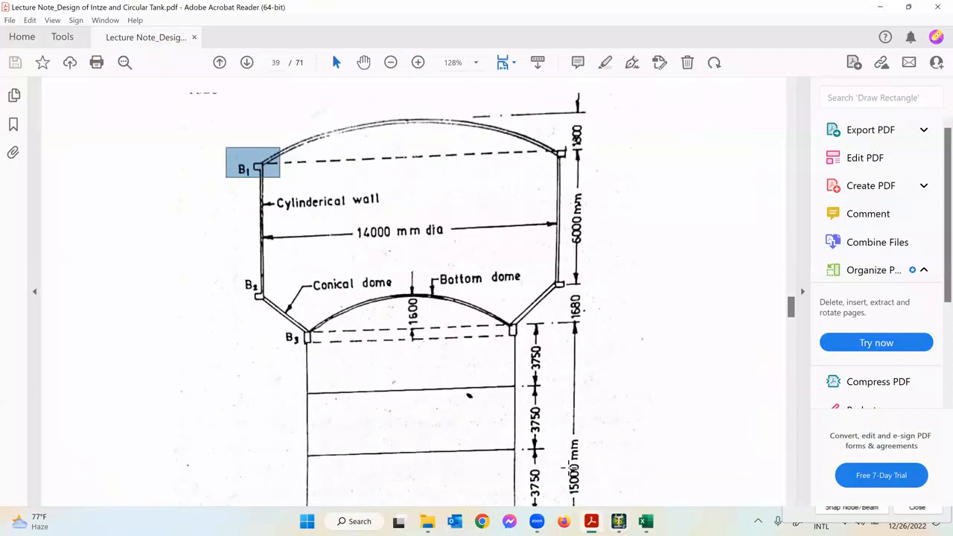
pyautogui.scroll(-1, 573, 443)
pyautogui.scroll(2, 582, 236)
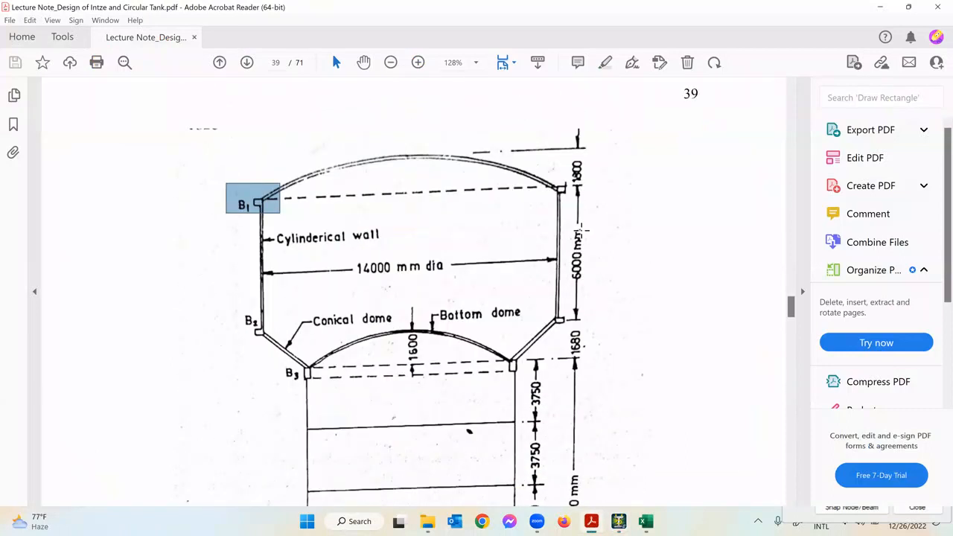
pyautogui.moveTo(619, 522)
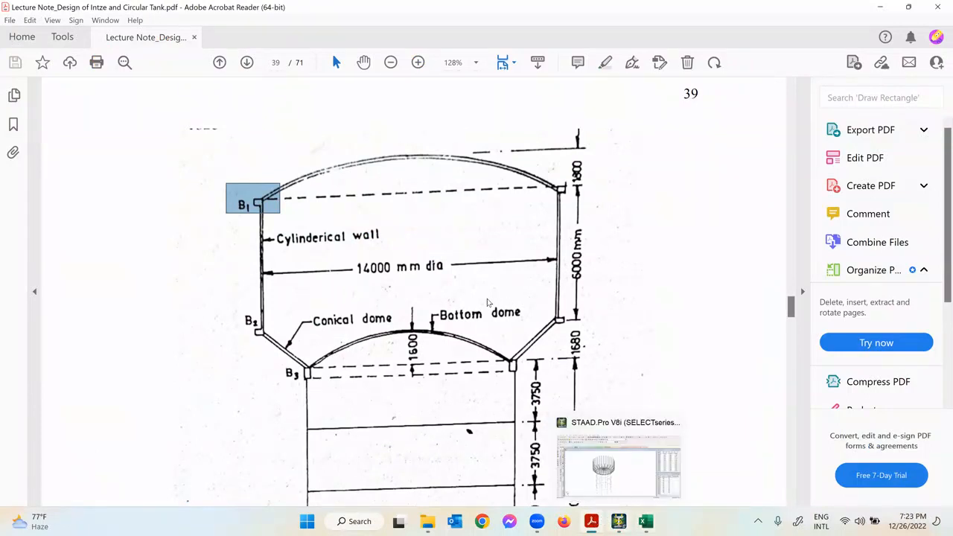
pyautogui.write('22.68')
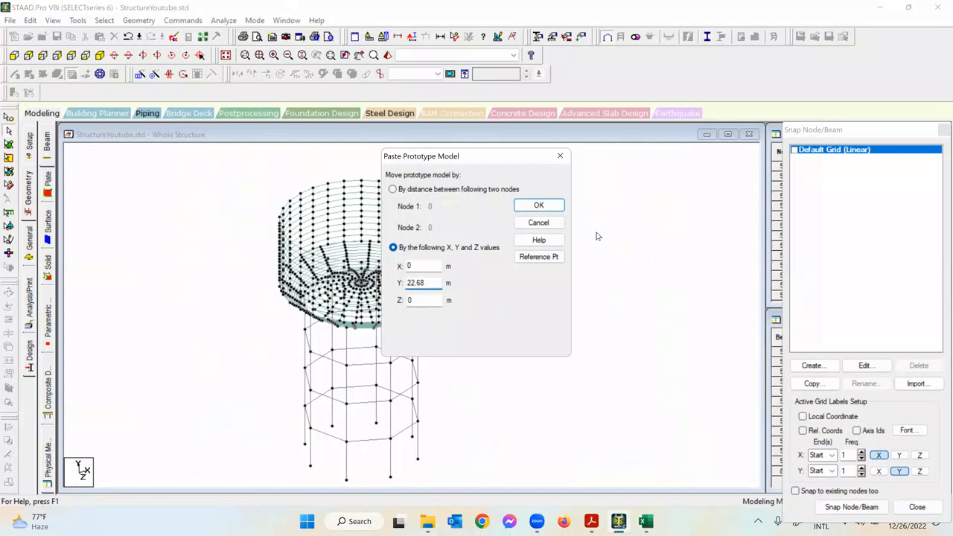
pyautogui.click(525, 206)
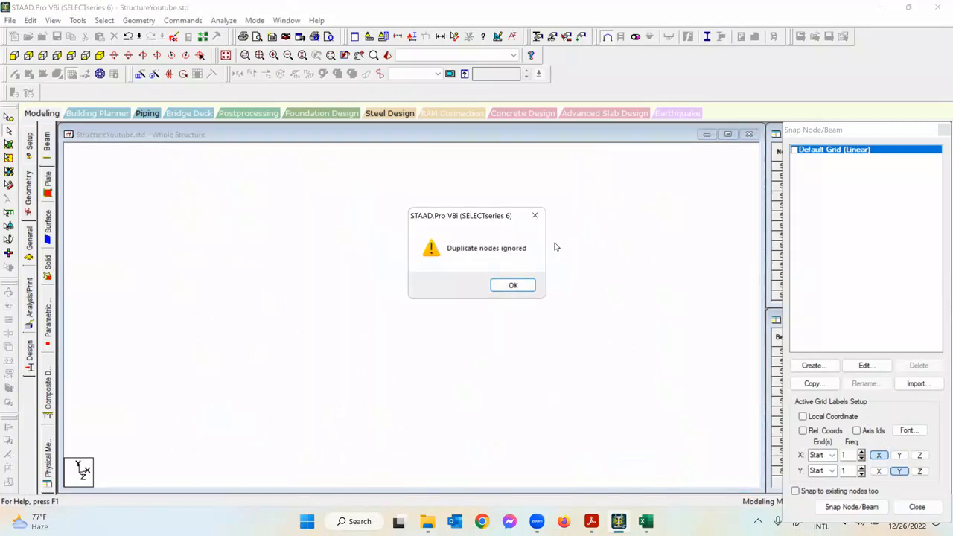
pyautogui.click(501, 285)
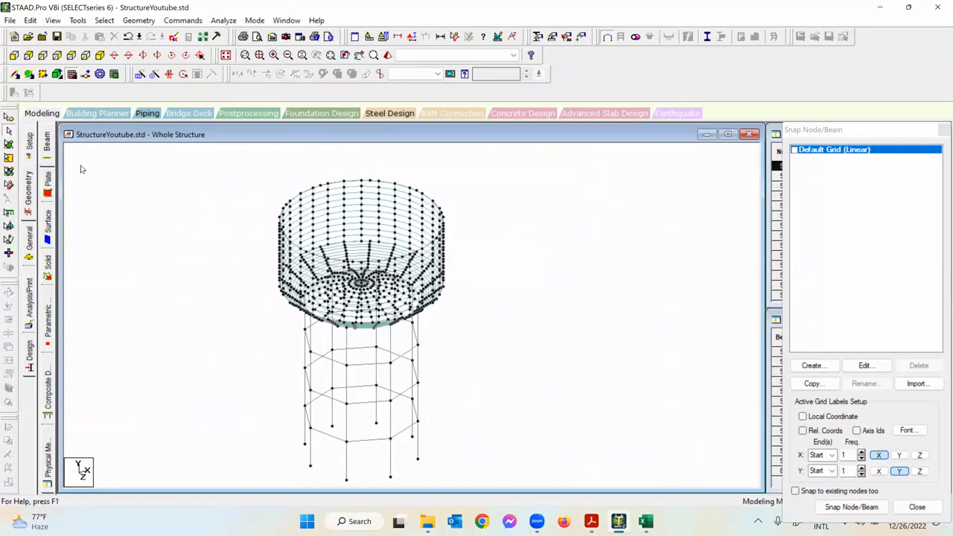
pyautogui.click(15, 55)
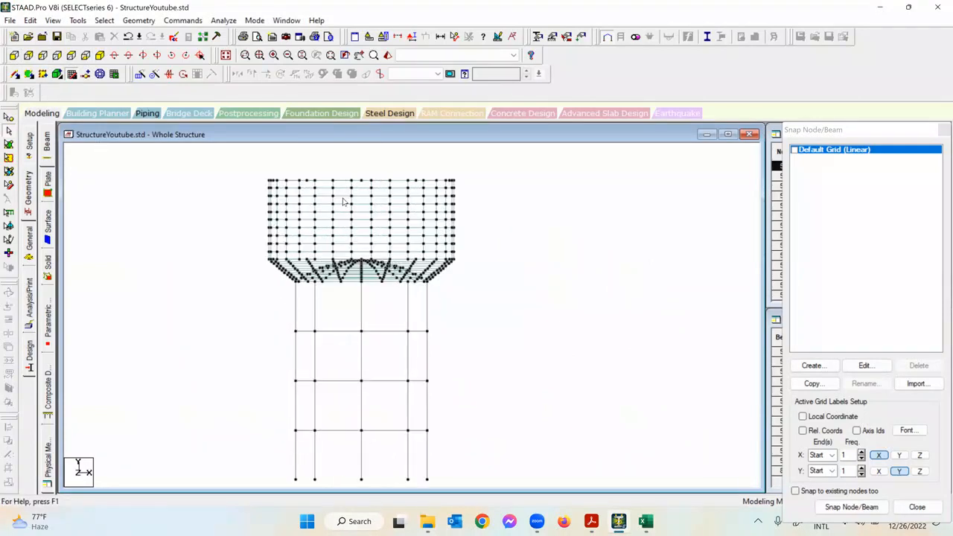
pyautogui.moveTo(236, 164); pyautogui.dragTo(511, 255)
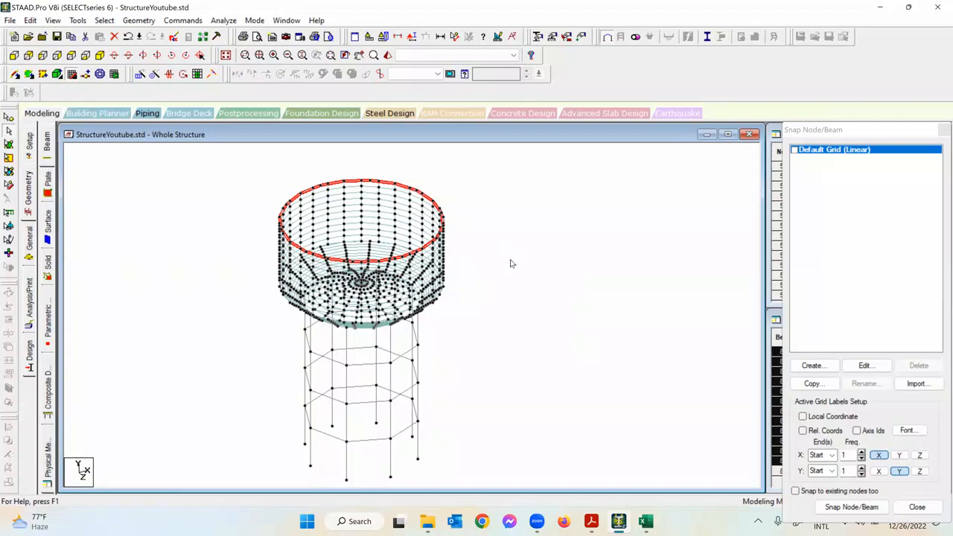
# Step: Examine the top dome and its levels in the lecture note's tank figure, mark the 14000 mm diameter and show the full page
pyautogui.click(591, 522)
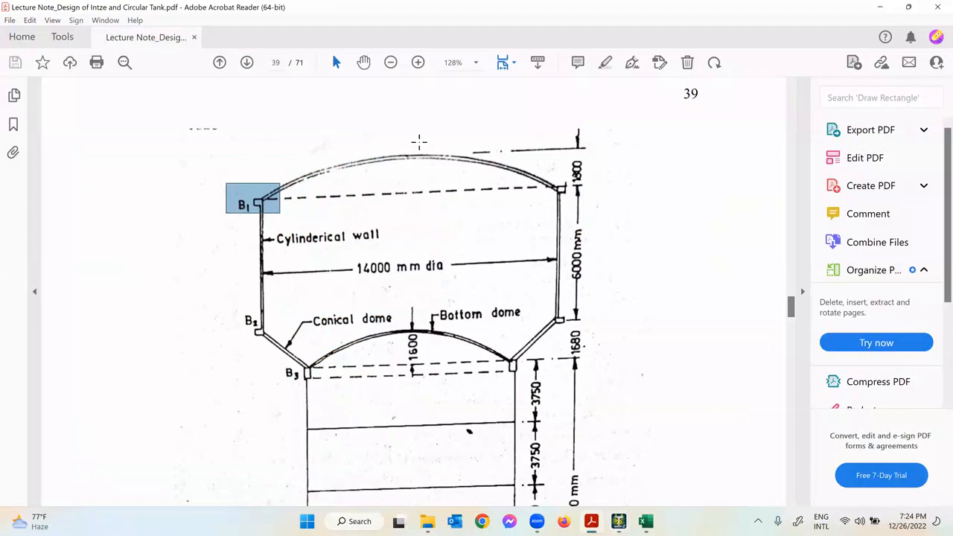
pyautogui.scroll(3, 413, 164)
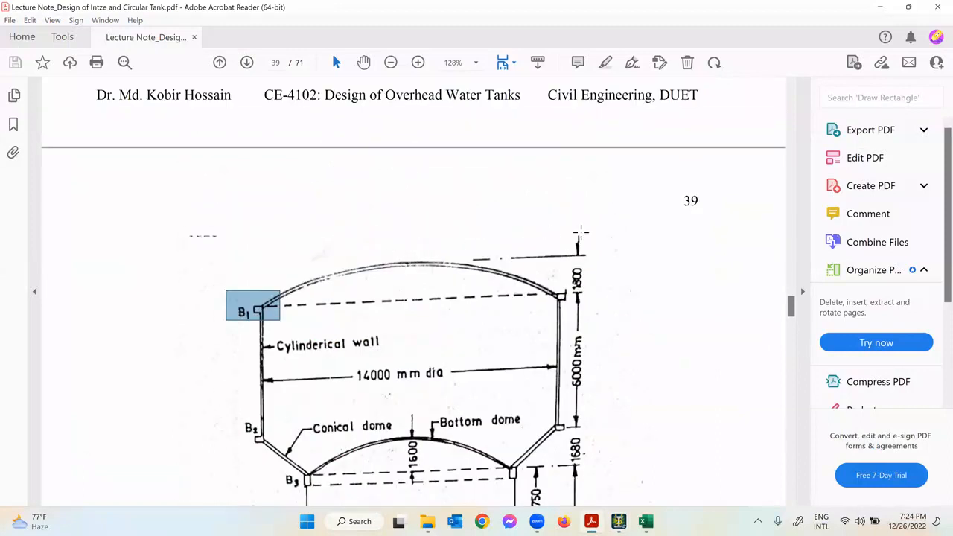
pyautogui.scroll(-2, 444, 236)
pyautogui.scroll(-1, 444, 237)
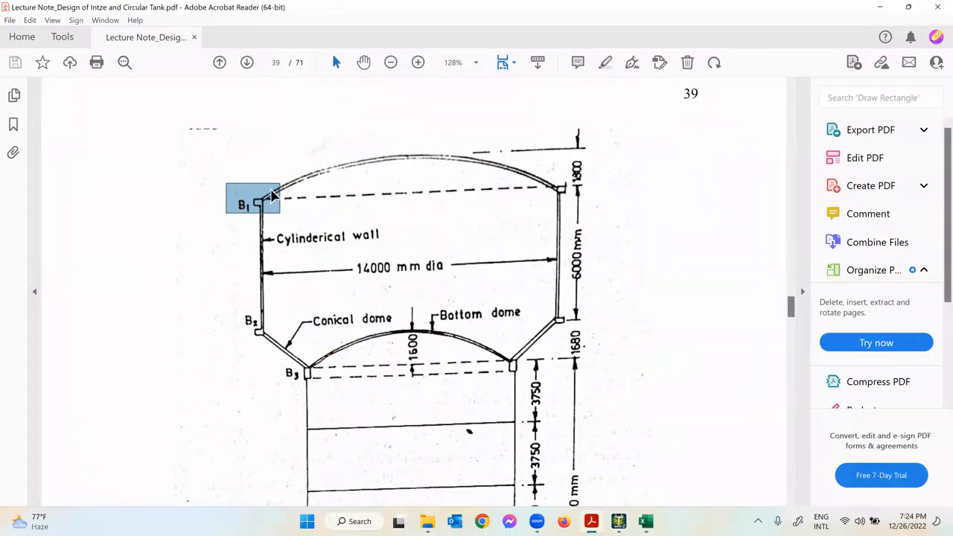
pyautogui.moveTo(470, 282); pyautogui.dragTo(473, 282)
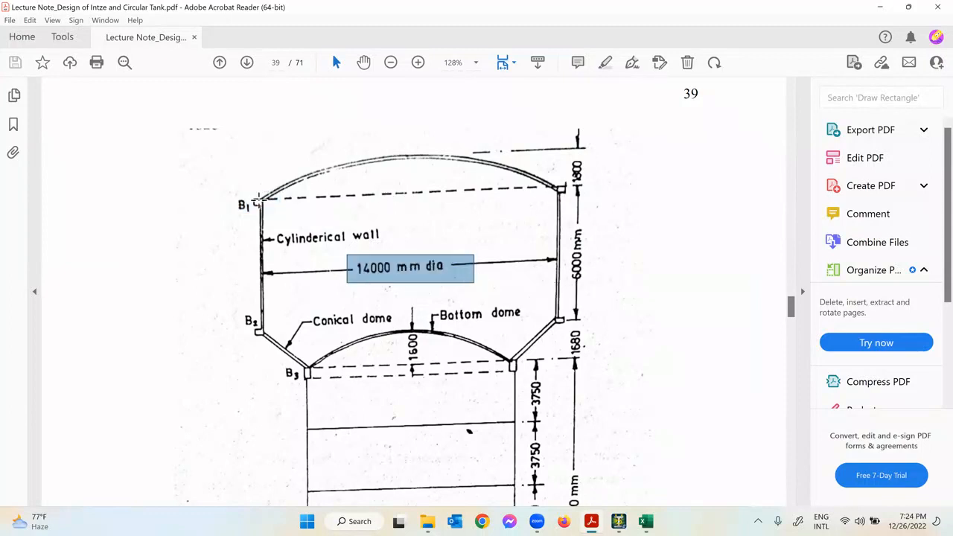
pyautogui.scroll(-1, 565, 274)
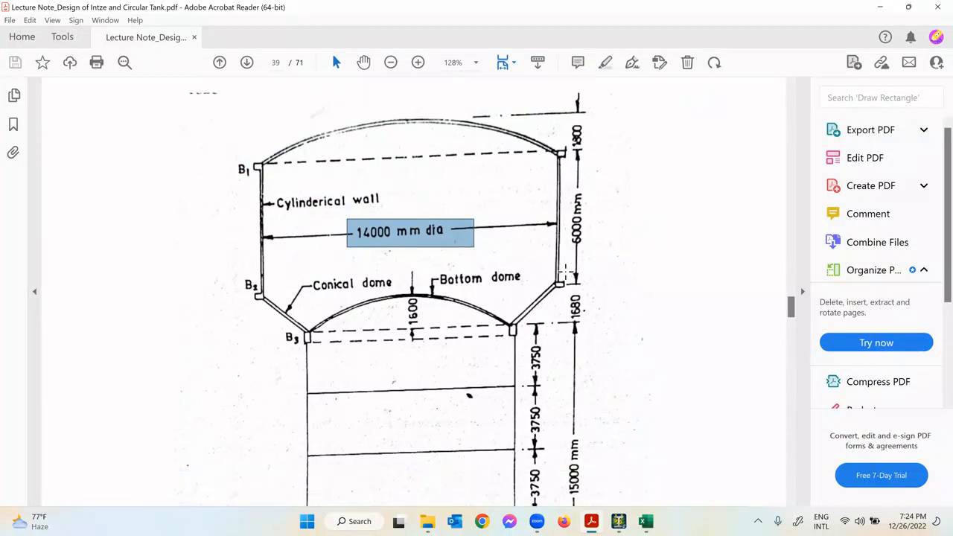
pyautogui.scroll(-2, 564, 274)
pyautogui.click(511, 64)
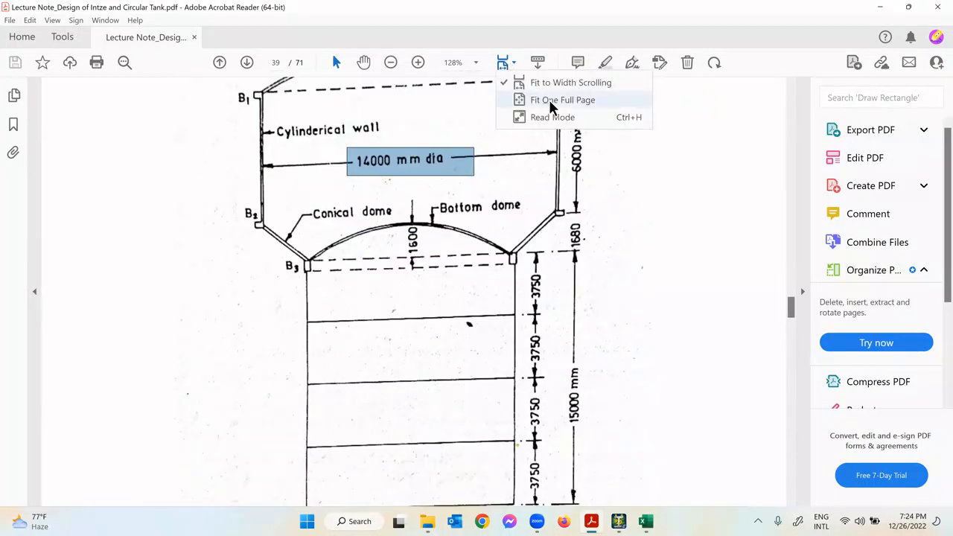
pyautogui.click(550, 103)
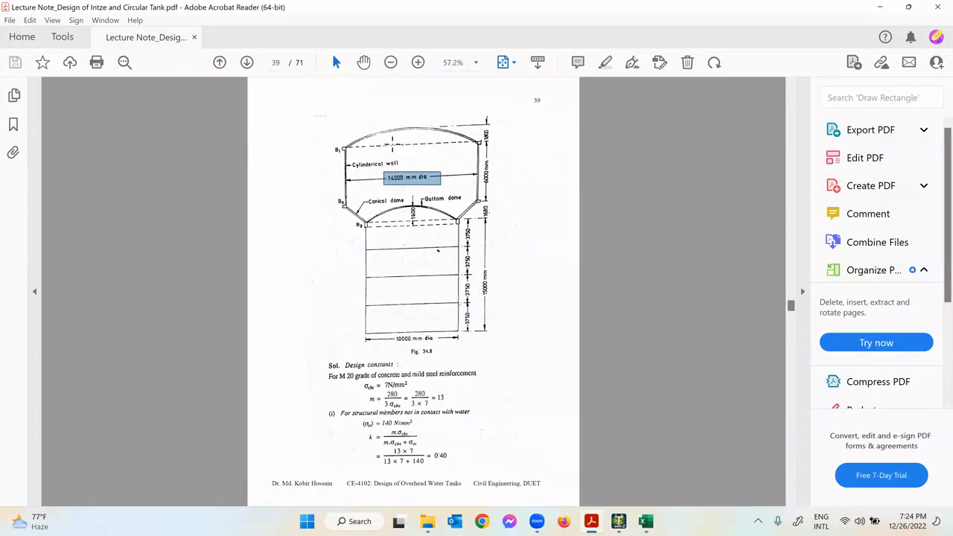
# Step: Find the dome design calculation with Fig. 34.9 on page 40 of the lecture note and read it at page width
pyautogui.scroll(-2, 520, 305)
pyautogui.scroll(-1, 519, 278)
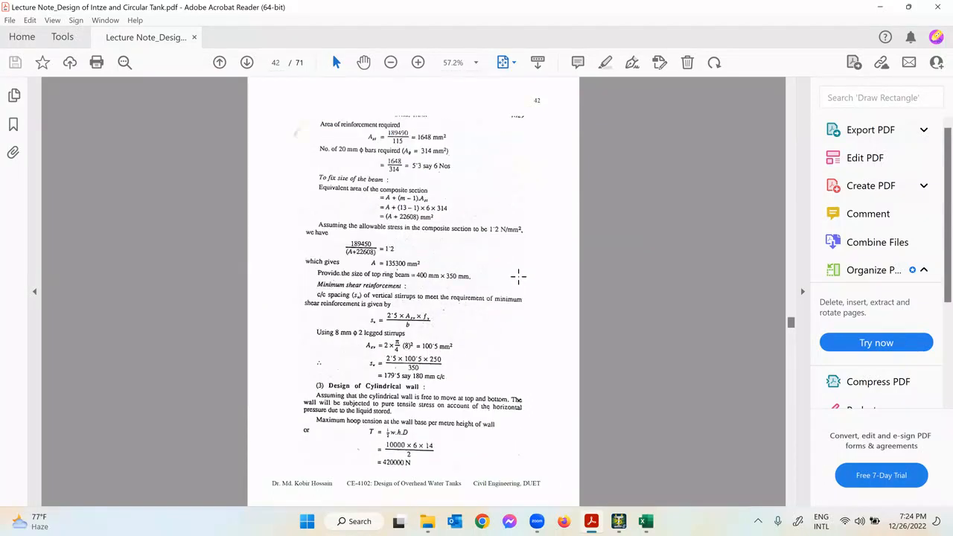
pyautogui.scroll(1, 518, 277)
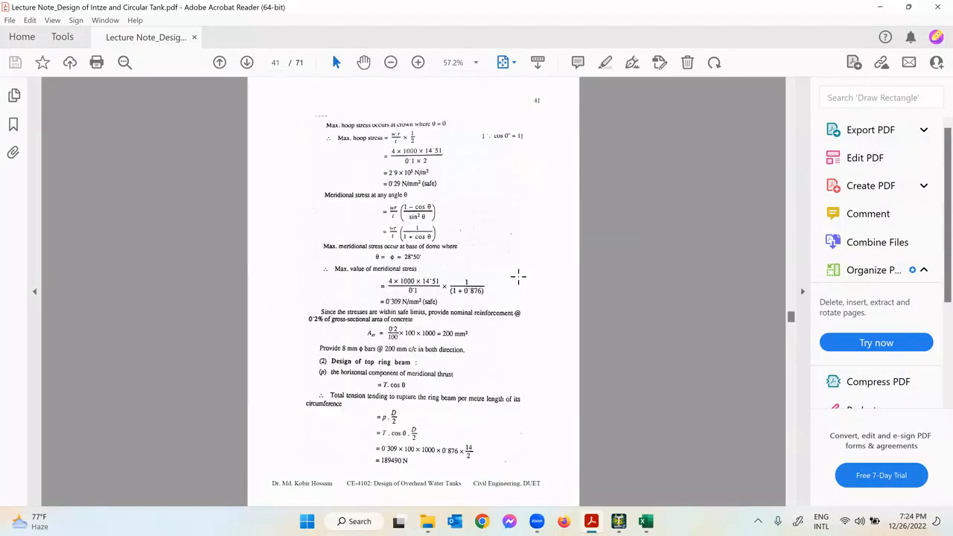
pyautogui.scroll(1, 518, 276)
pyautogui.click(513, 62)
pyautogui.click(543, 82)
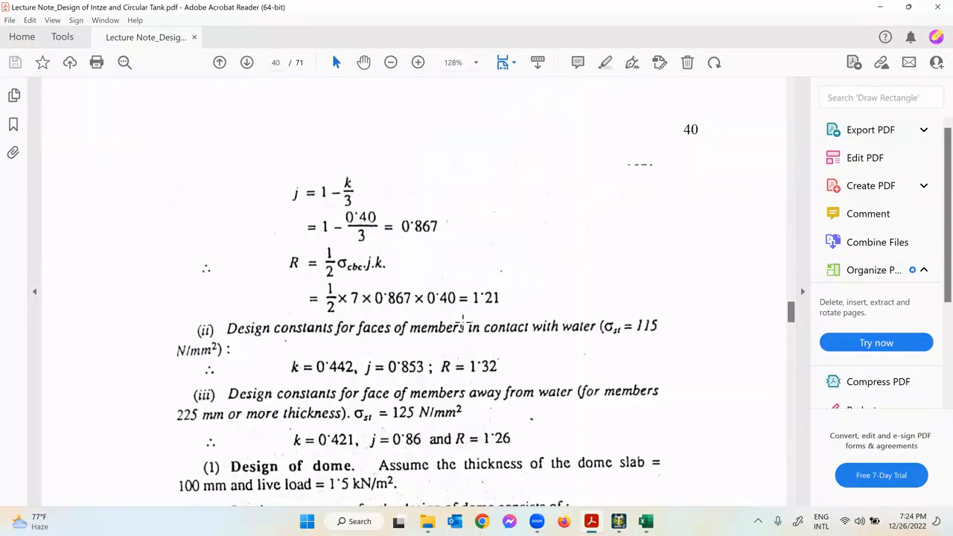
pyautogui.scroll(-3, 462, 379)
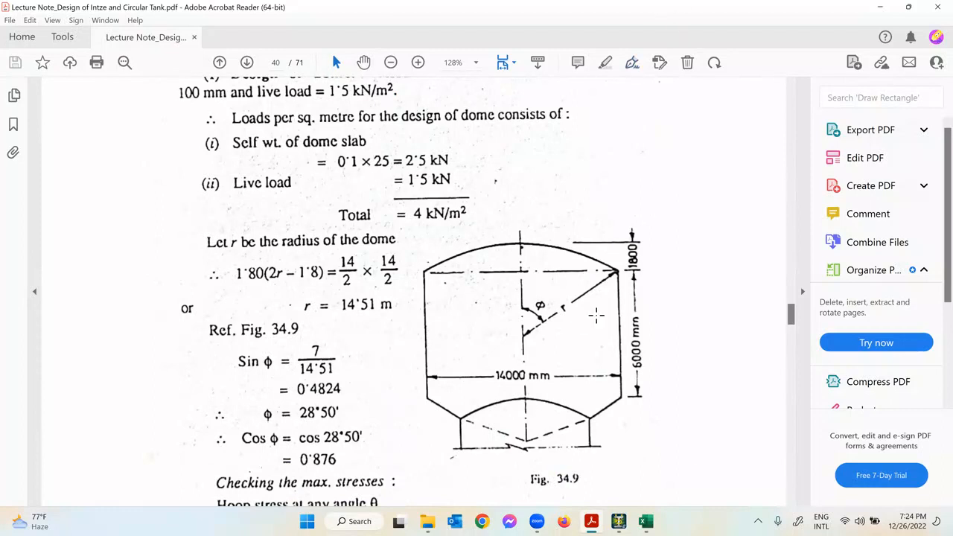
# Step: Mark the dome radius r = 14.51 m and the top dome's arc in Fig. 34.9 of the lecture note
pyautogui.moveTo(291, 290); pyautogui.dragTo(400, 317)
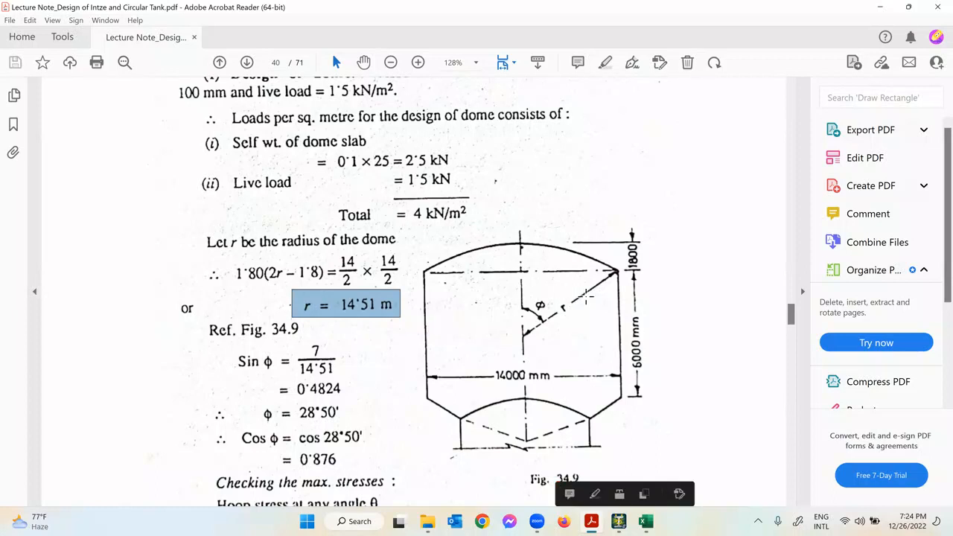
pyautogui.click(587, 296)
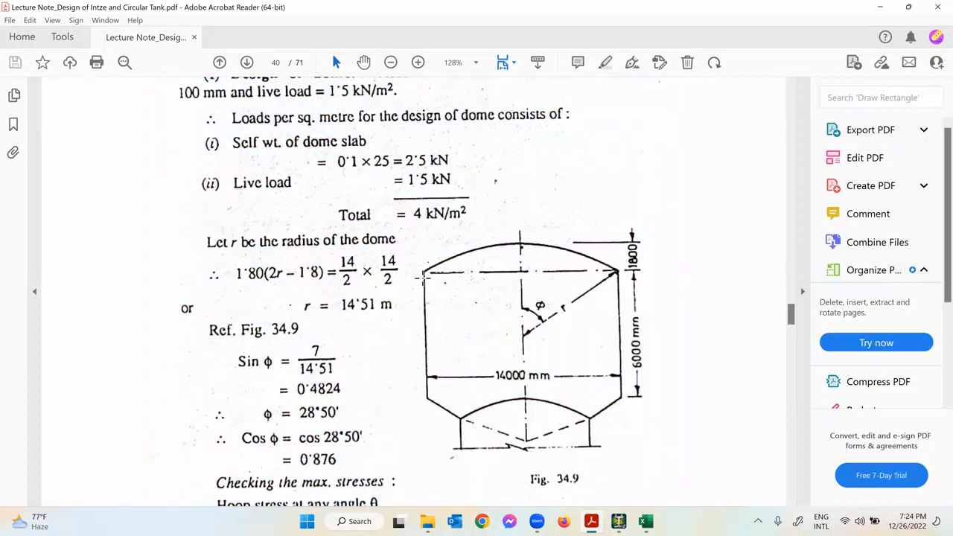
pyautogui.moveTo(426, 274); pyautogui.dragTo(624, 237)
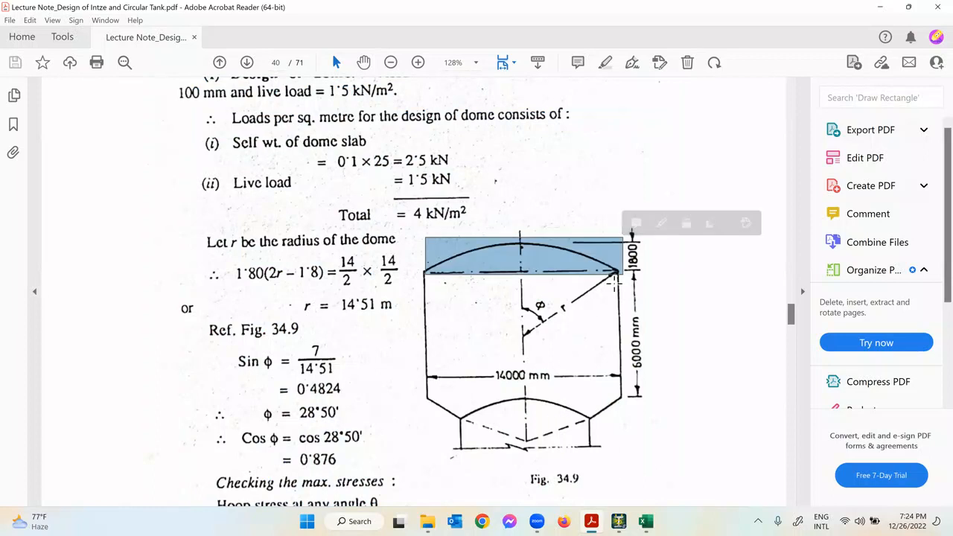
pyautogui.click(615, 280)
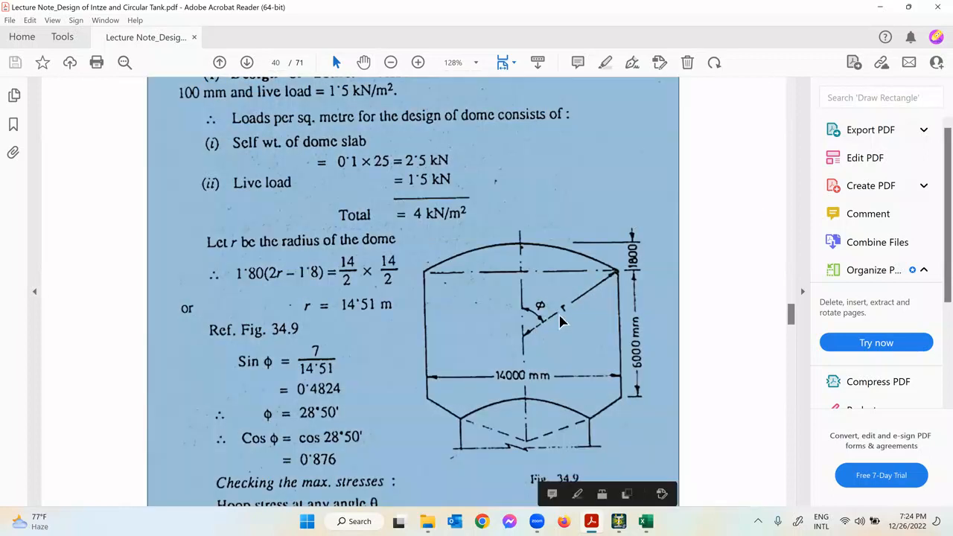
pyautogui.click(394, 298)
pyautogui.moveTo(295, 295); pyautogui.dragTo(398, 313)
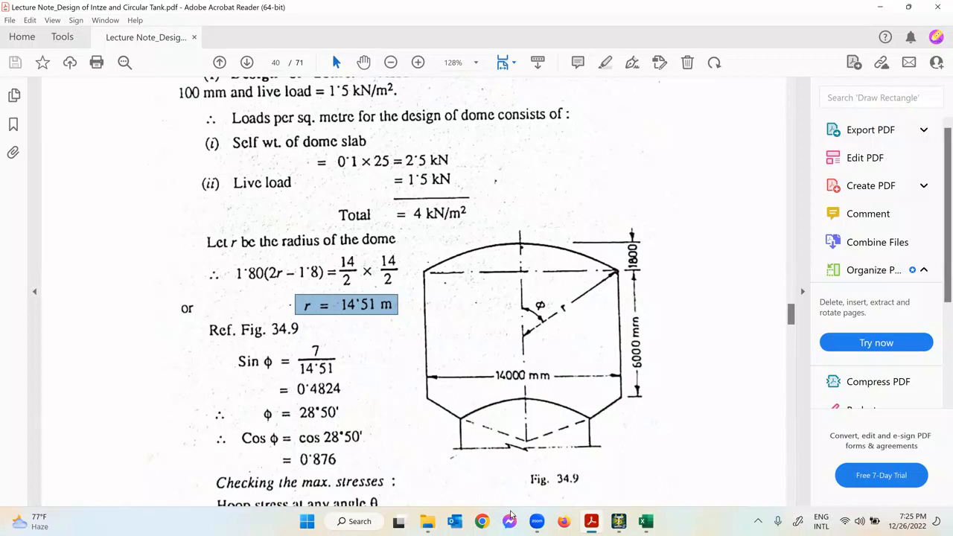
# Step: Return to STAAD.Pro, allow the auto save, and start a Spherical Surface from the Structure Wizard's Surface/Plate Models
pyautogui.click(618, 521)
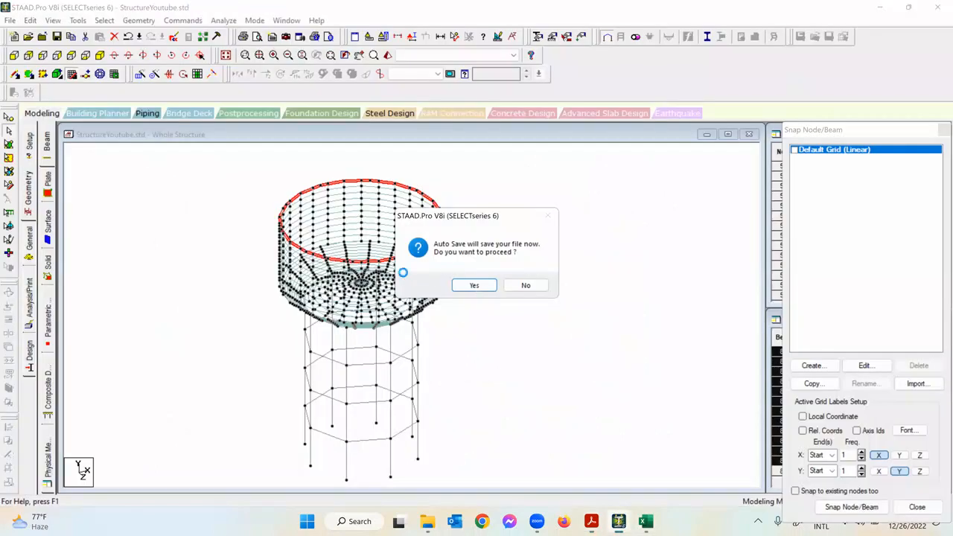
pyautogui.click(454, 285)
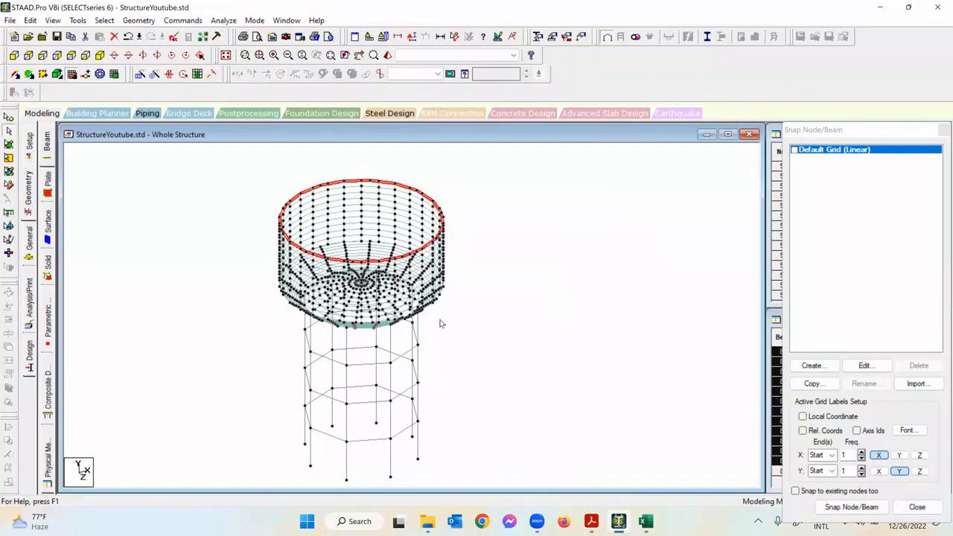
pyautogui.scroll(1, 438, 293)
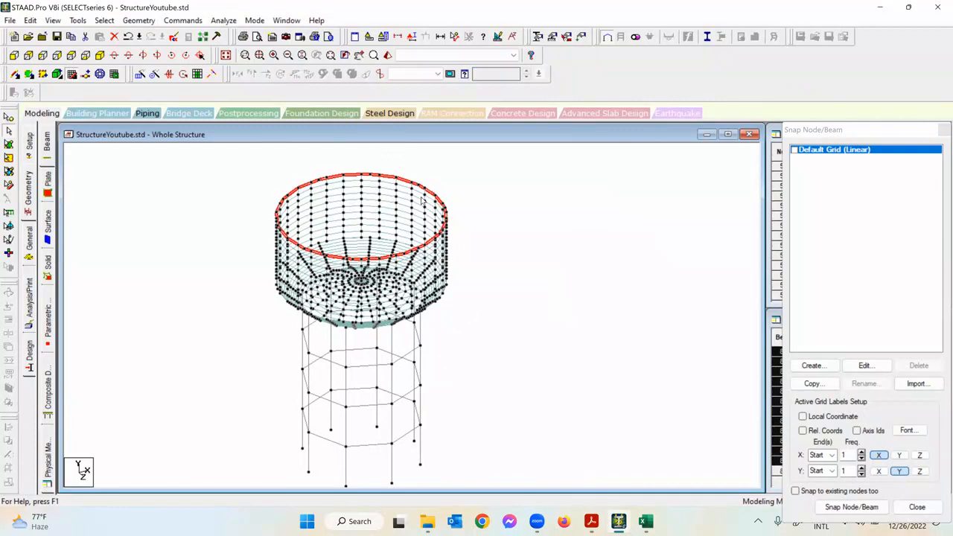
pyautogui.click(138, 20)
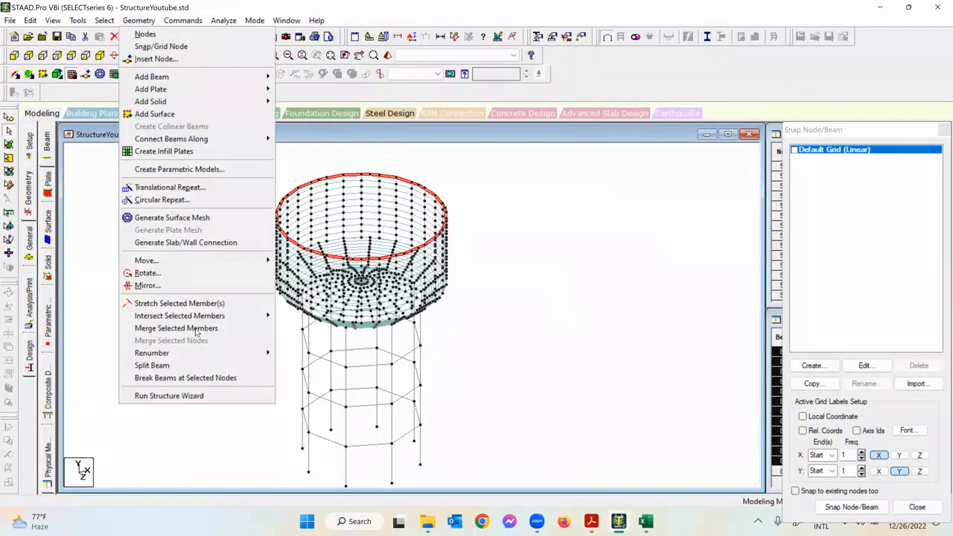
pyautogui.click(197, 395)
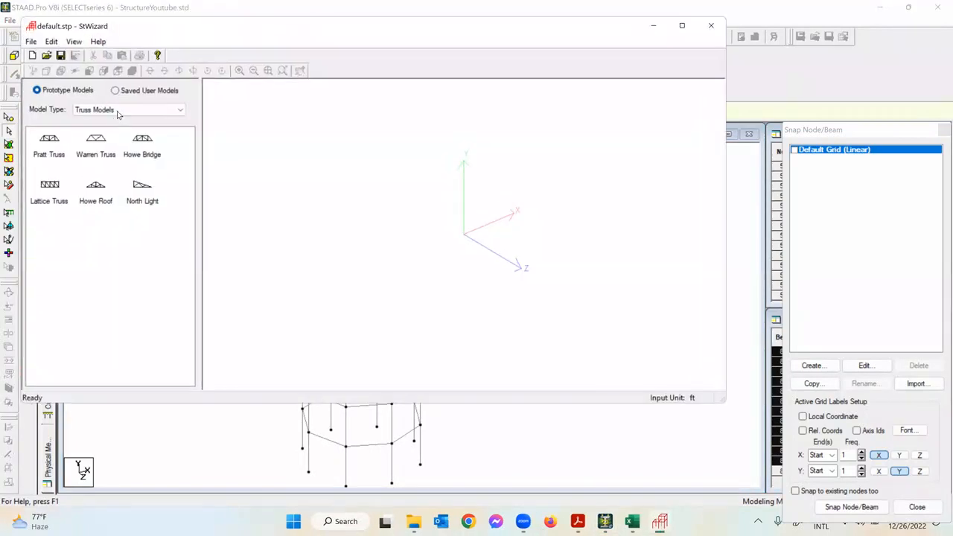
pyautogui.click(118, 112)
pyautogui.click(118, 137)
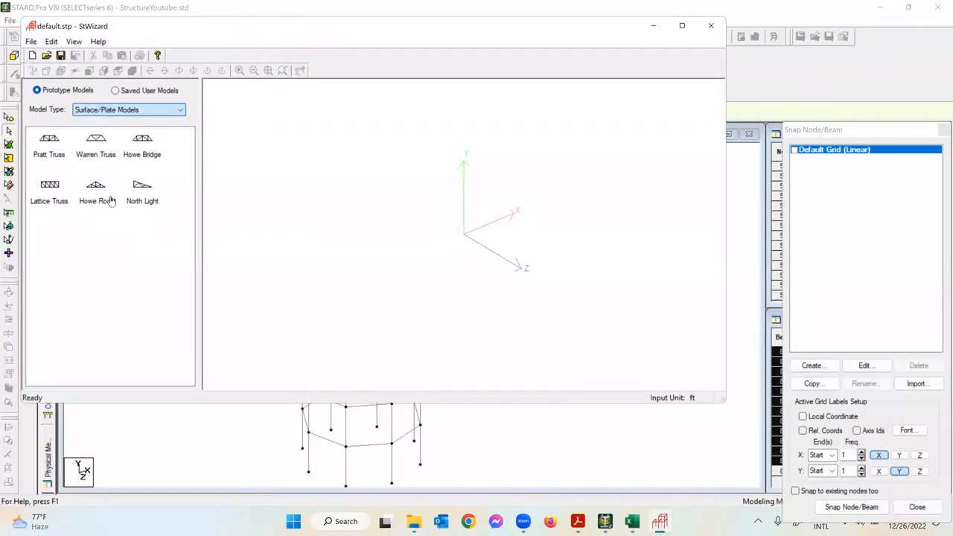
pyautogui.doubleClick(95, 190)
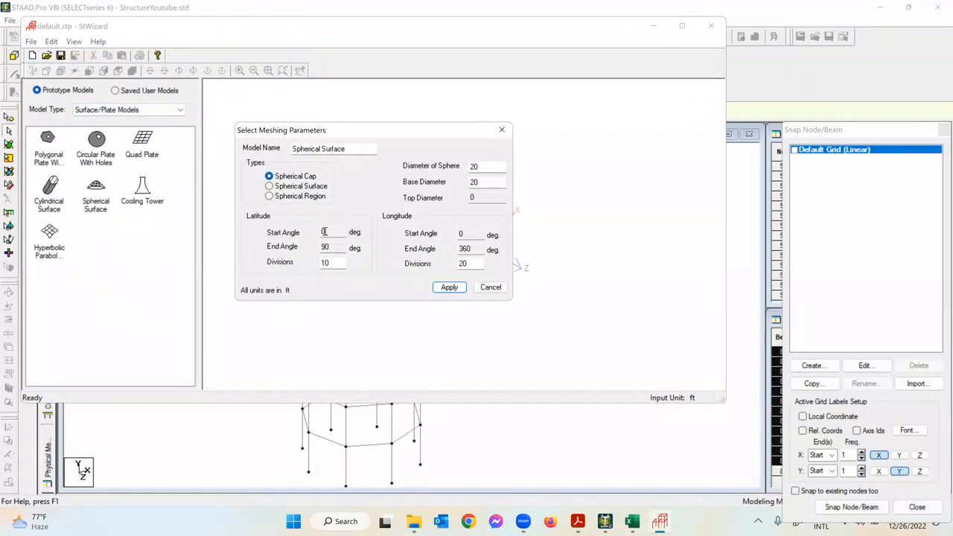
# Step: Generate the top dome as a spherical cap with a sphere diameter of 47.6073 ft, a base diameter of 22.967 ft and 20 longitude divisions
pyautogui.doubleClick(483, 167)
pyautogui.press('Tab')
pyautogui.doubleClick(483, 169)
pyautogui.write('47.6073')
pyautogui.moveTo(487, 182); pyautogui.dragTo(461, 185)
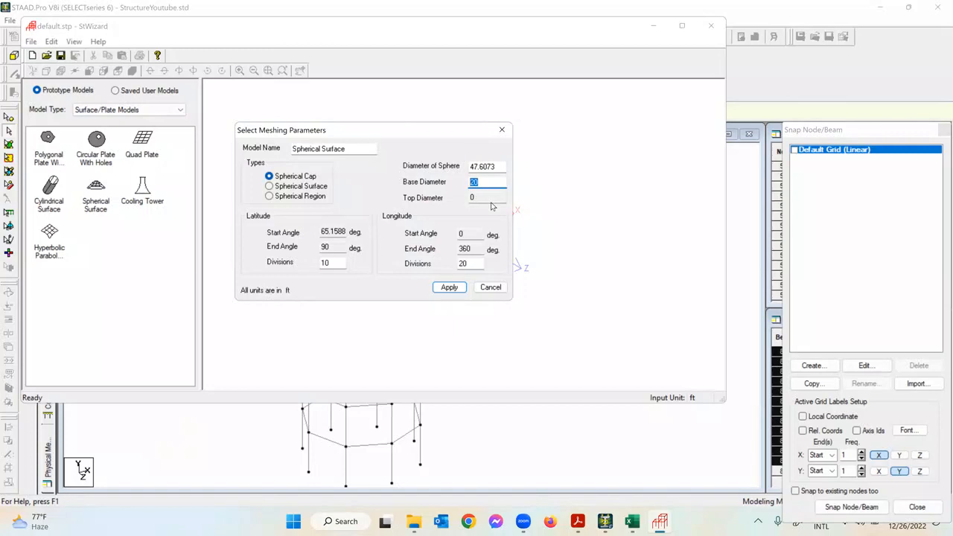
pyautogui.write('22.967')
pyautogui.doubleClick(322, 232)
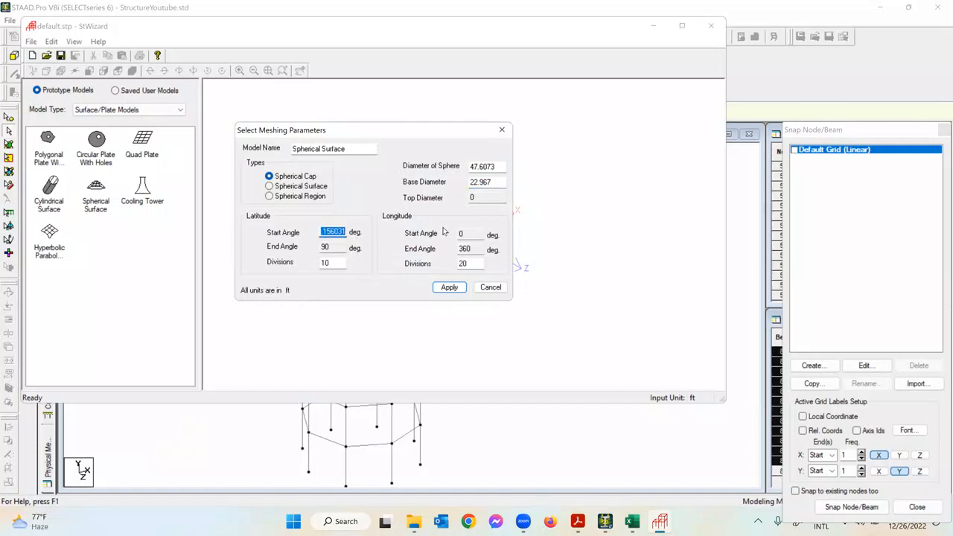
pyautogui.click(496, 180)
pyautogui.click(495, 168)
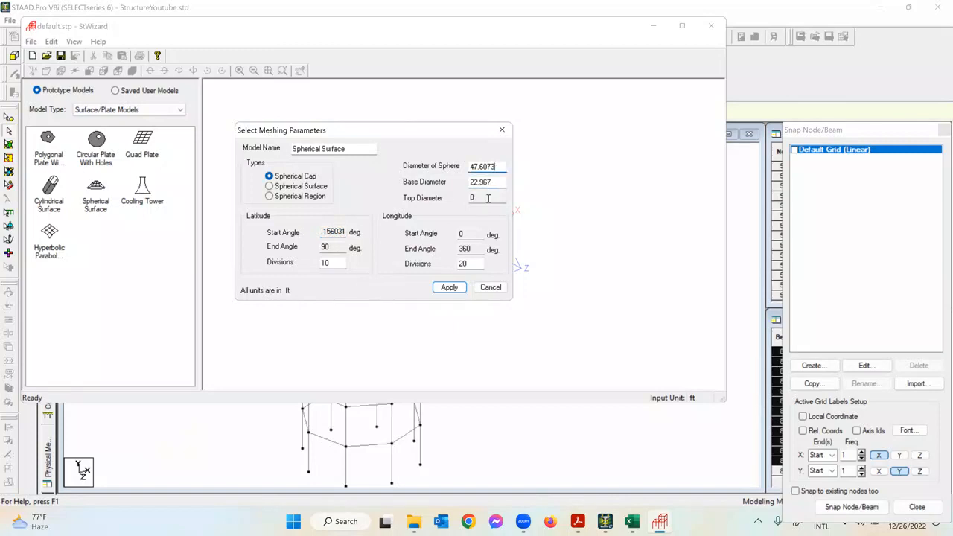
pyautogui.doubleClick(471, 263)
pyautogui.click(450, 288)
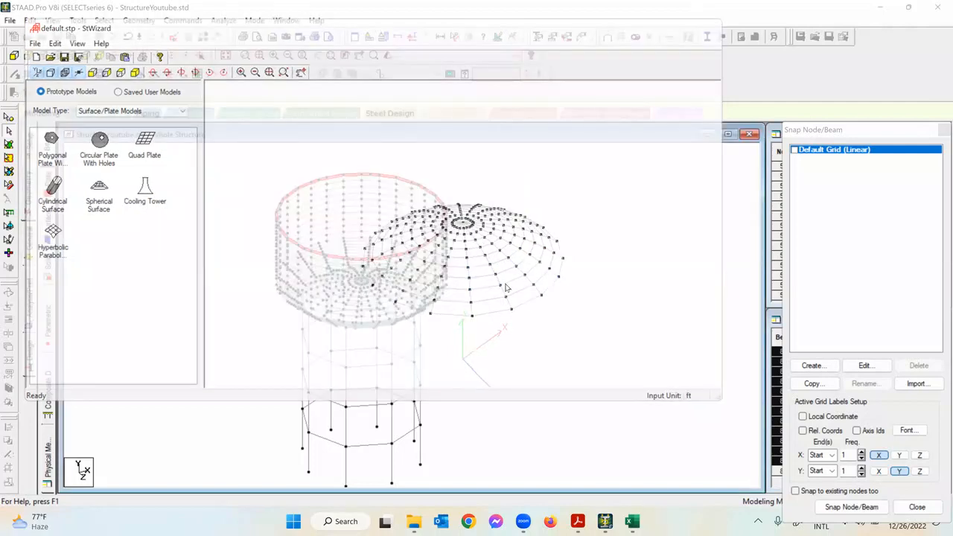
# Step: Paste the generated dome into the tank model above the cylindrical wall using a vertical Y offset
pyautogui.moveTo(427, 285); pyautogui.dragTo(404, 284)
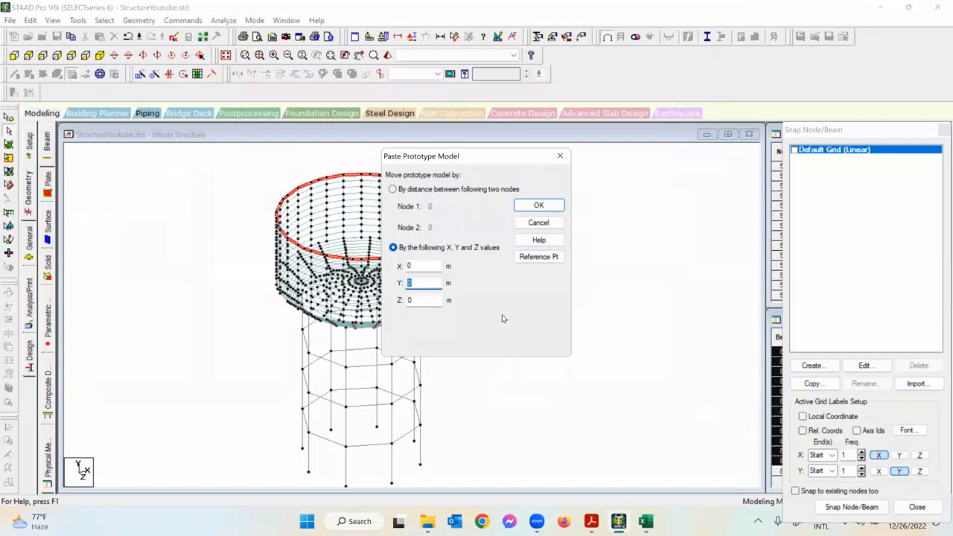
pyautogui.write('22')
pyautogui.click(544, 204)
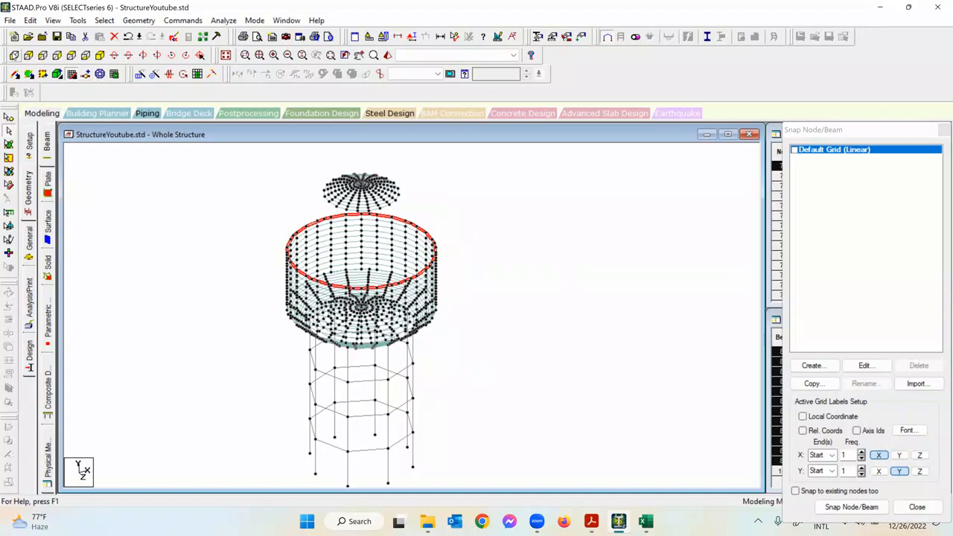
# Step: Delete all plates of the undersized dome above the tank together with their leftover nodes
pyautogui.click(14, 55)
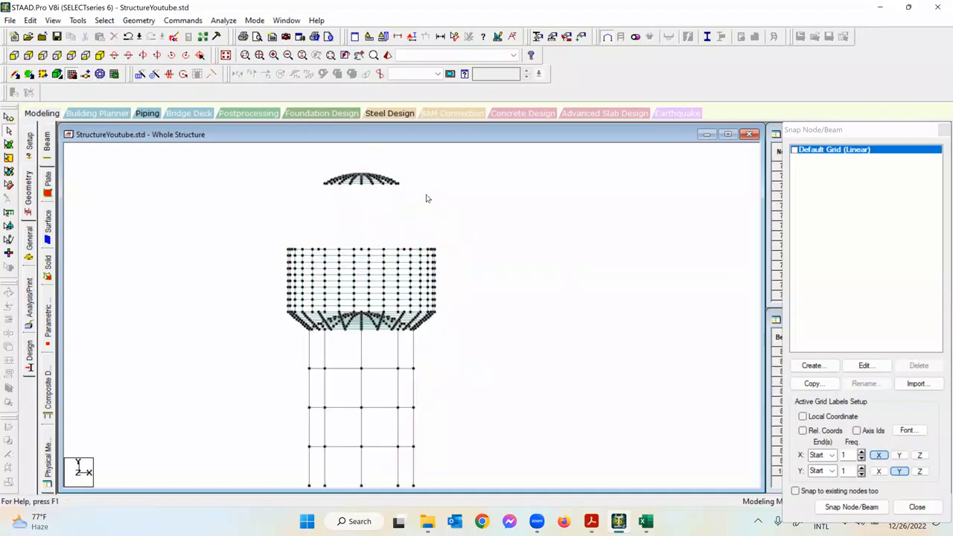
pyautogui.moveTo(278, 160); pyautogui.dragTo(454, 201)
pyautogui.click(9, 144)
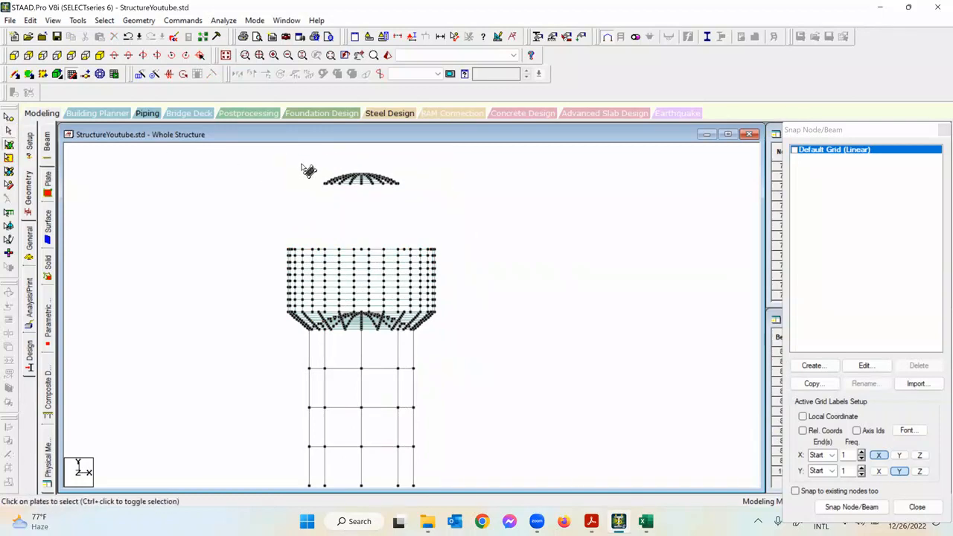
pyautogui.press('Delete')
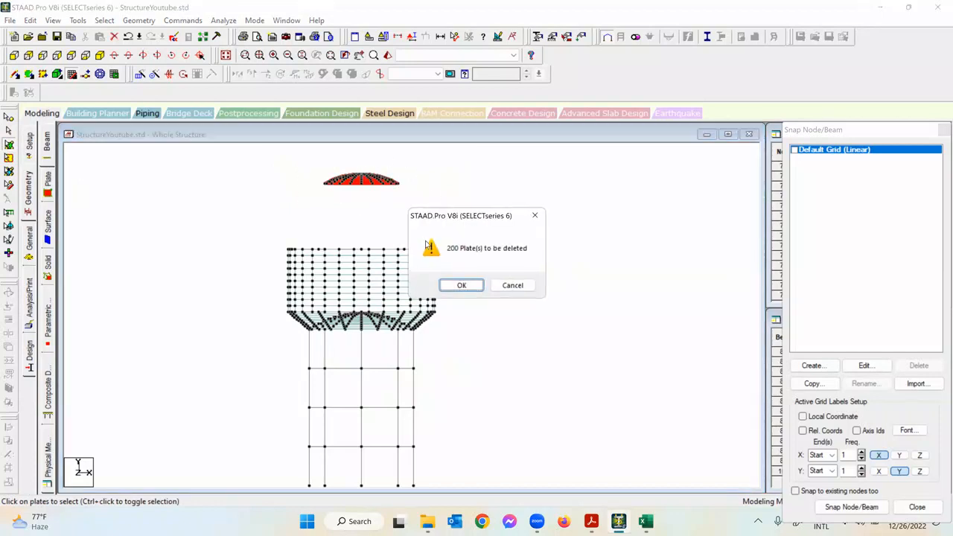
pyautogui.click(461, 286)
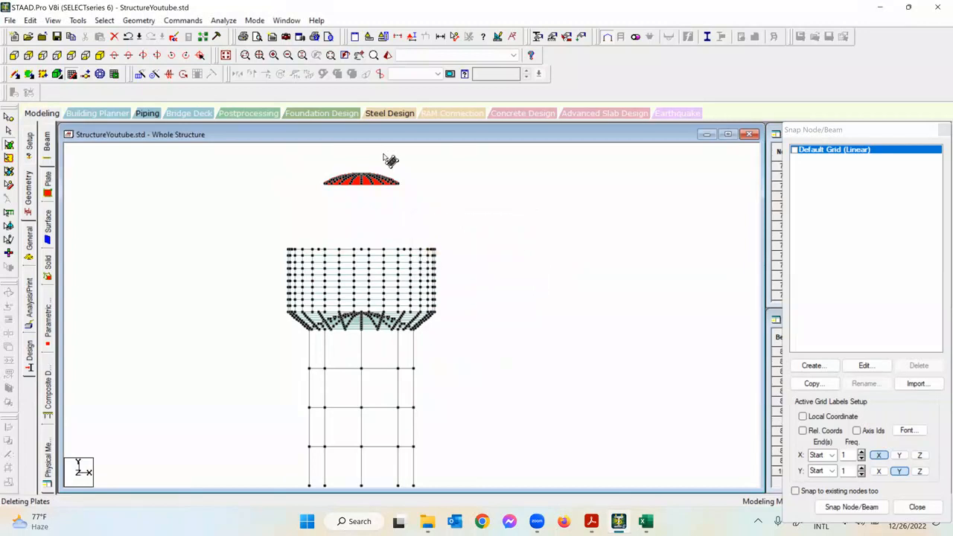
pyautogui.click(503, 287)
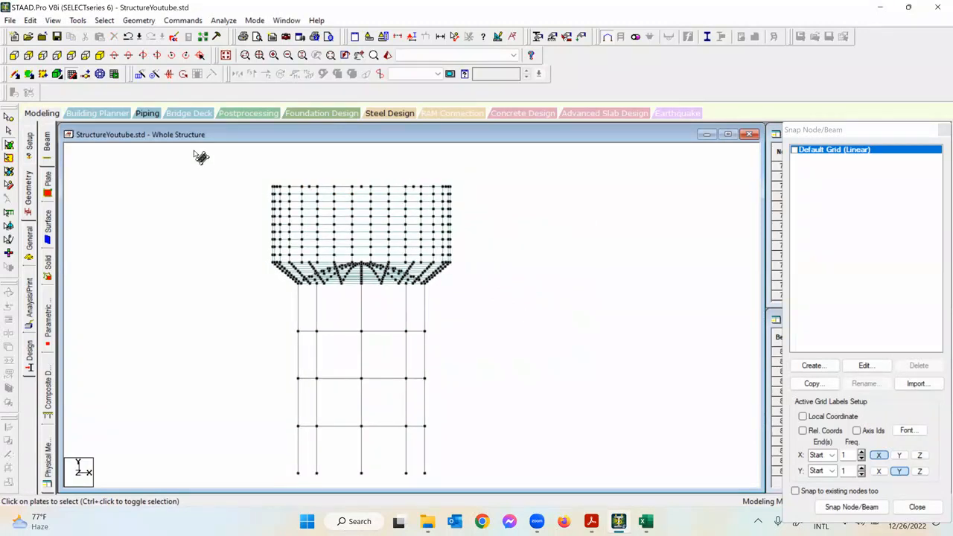
# Step: Run the Structure Wizard and start a Spherical Surface from the Surface/Plate Models
pyautogui.click(138, 20)
pyautogui.click(184, 396)
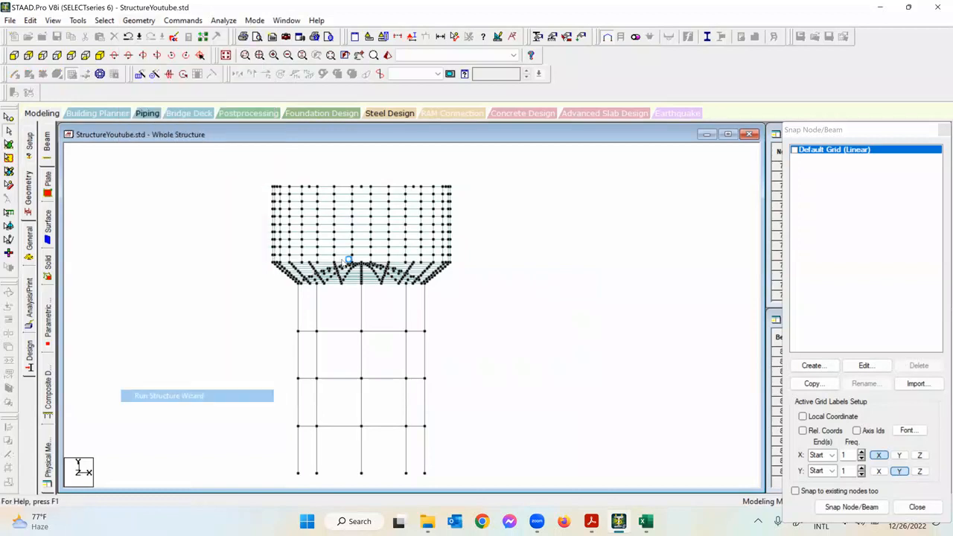
pyautogui.click(157, 126)
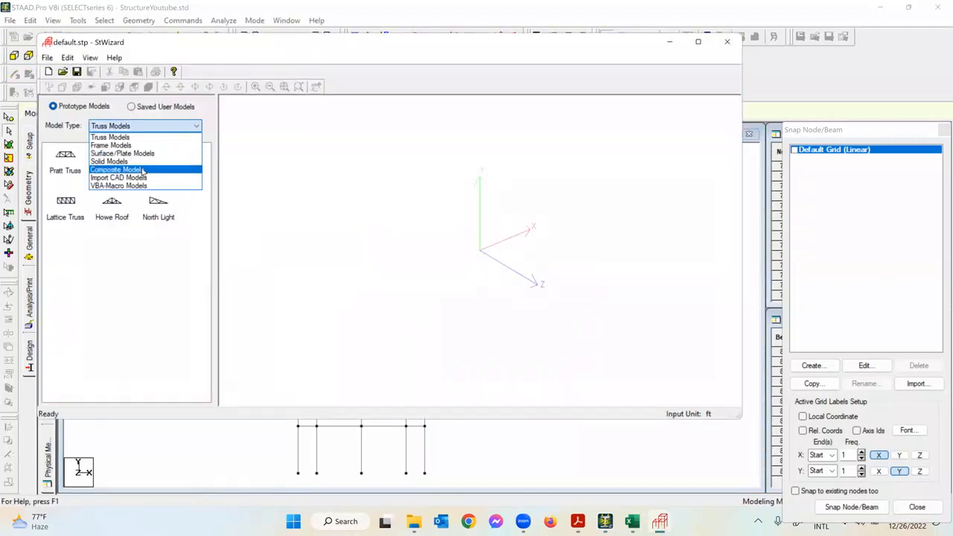
pyautogui.click(136, 152)
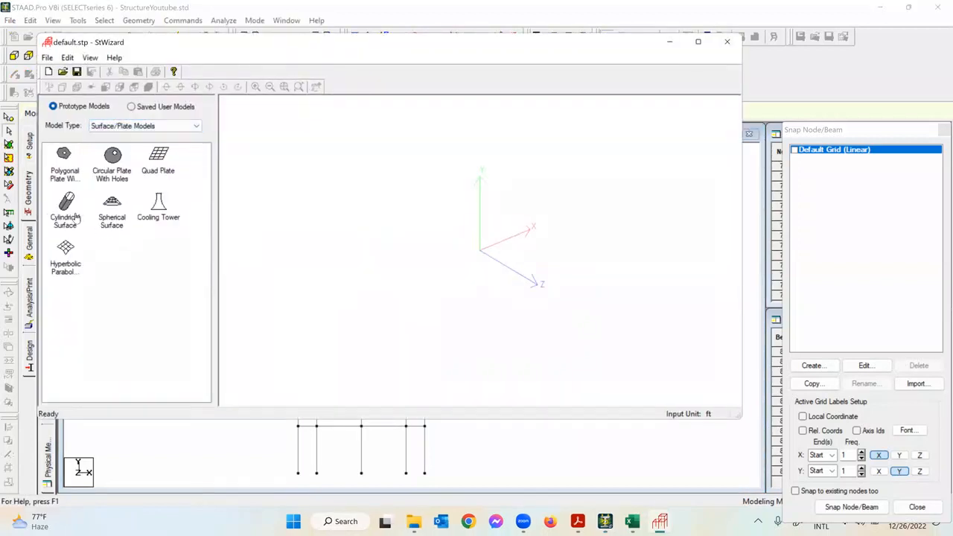
pyautogui.doubleClick(110, 204)
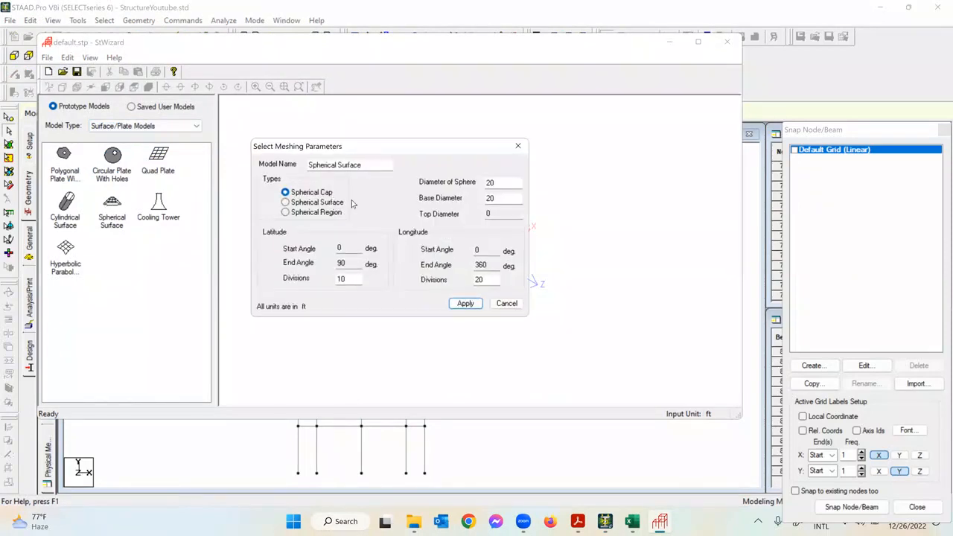
# Step: Cancel the meshing parameters and check the dome radius and tank diameter beside Fig. 34.9 in the lecture note
pyautogui.moveTo(500, 184); pyautogui.dragTo(471, 183)
pyautogui.click(580, 520)
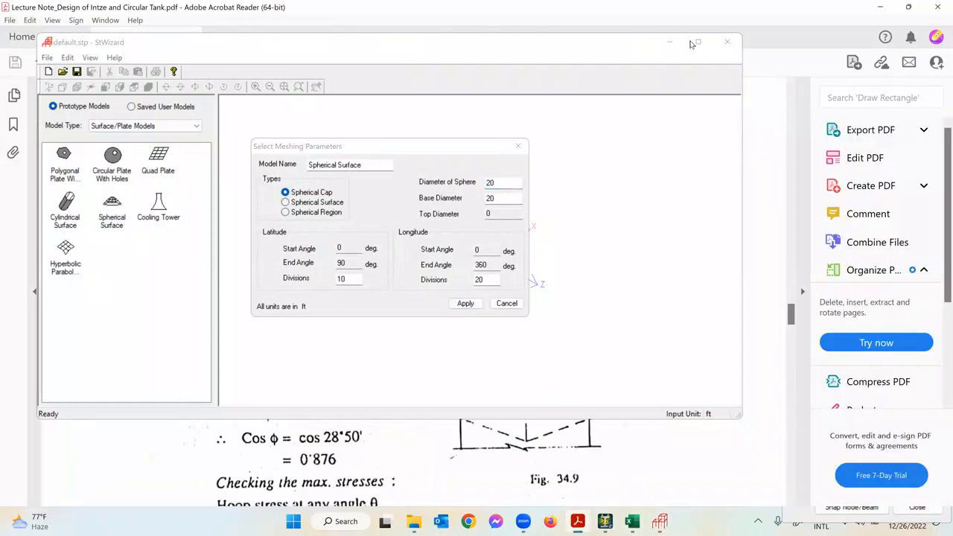
pyautogui.click(500, 305)
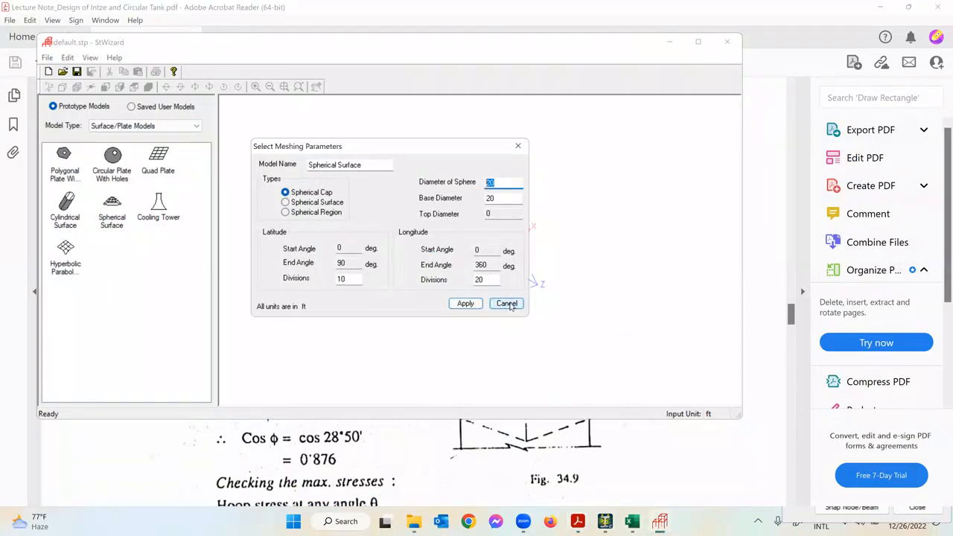
pyautogui.click(506, 303)
pyautogui.click(670, 43)
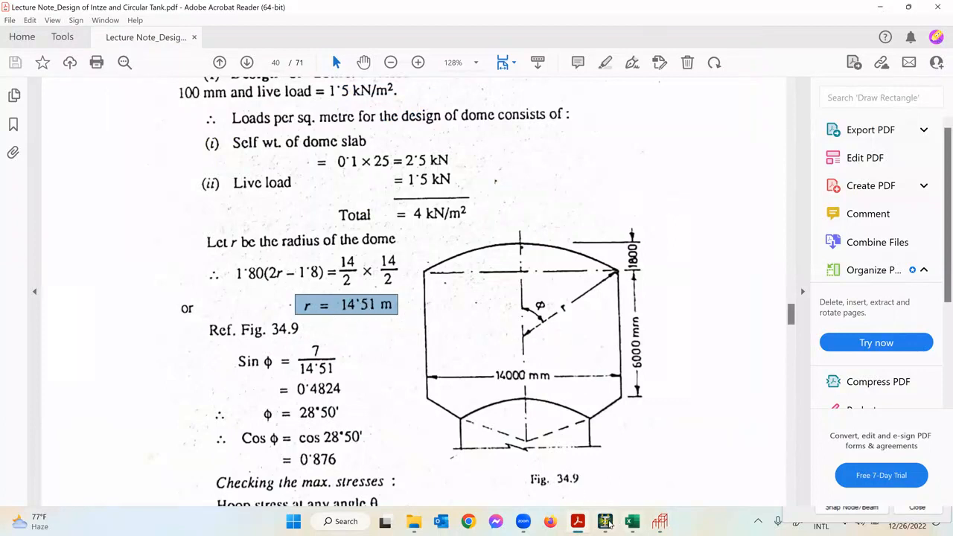
# Step: Return to the Structure Wizard and generate a spherical cap with a sphere diameter of 95.2146 ft and a base diameter of 45.934 ft
pyautogui.click(605, 522)
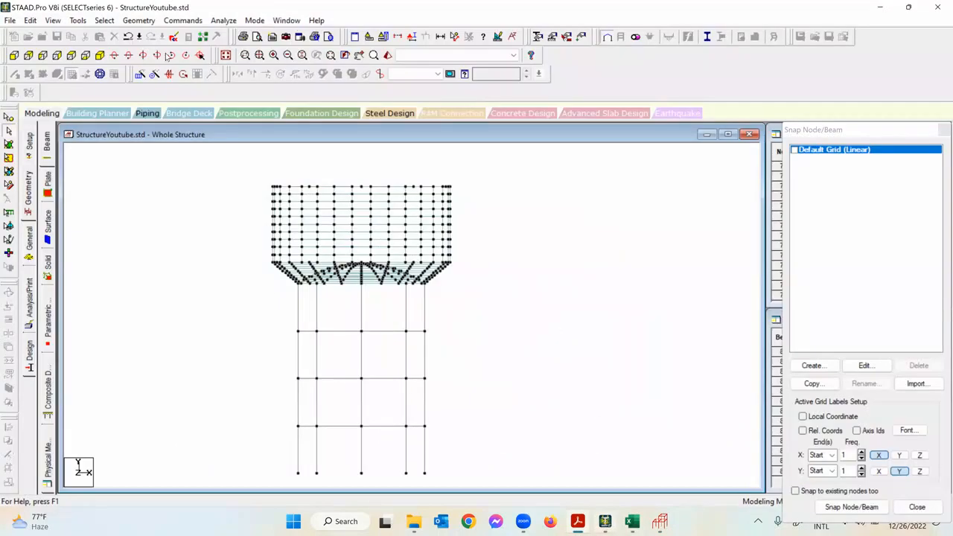
pyautogui.click(138, 20)
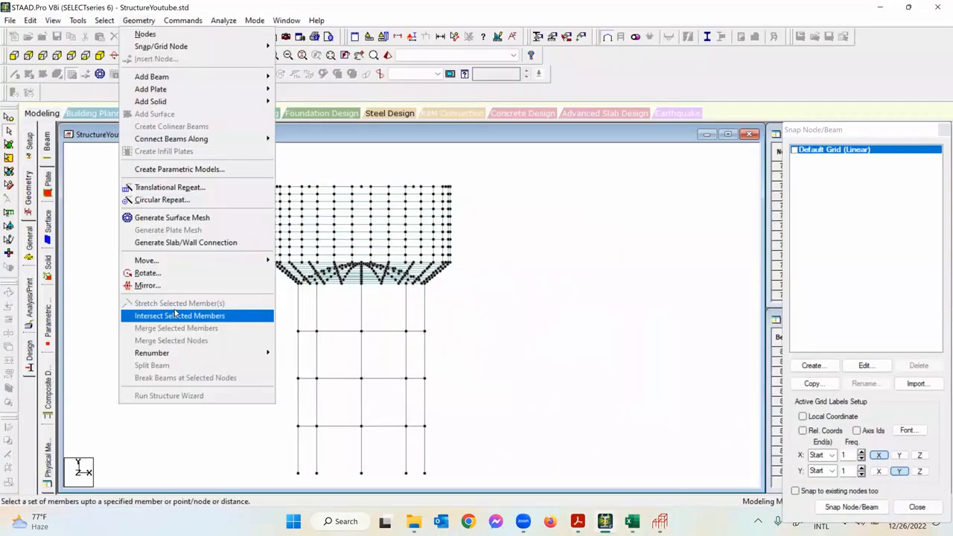
pyautogui.click(660, 521)
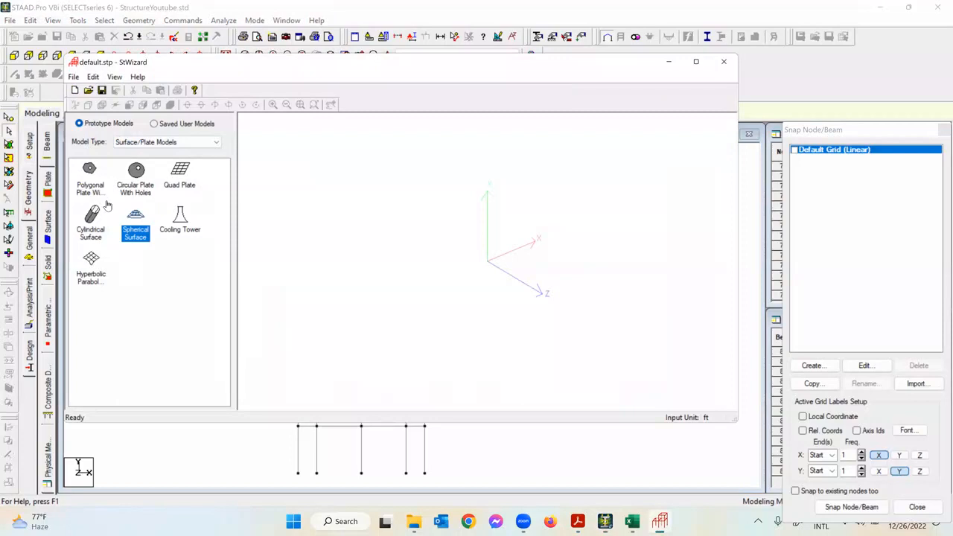
pyautogui.doubleClick(113, 208)
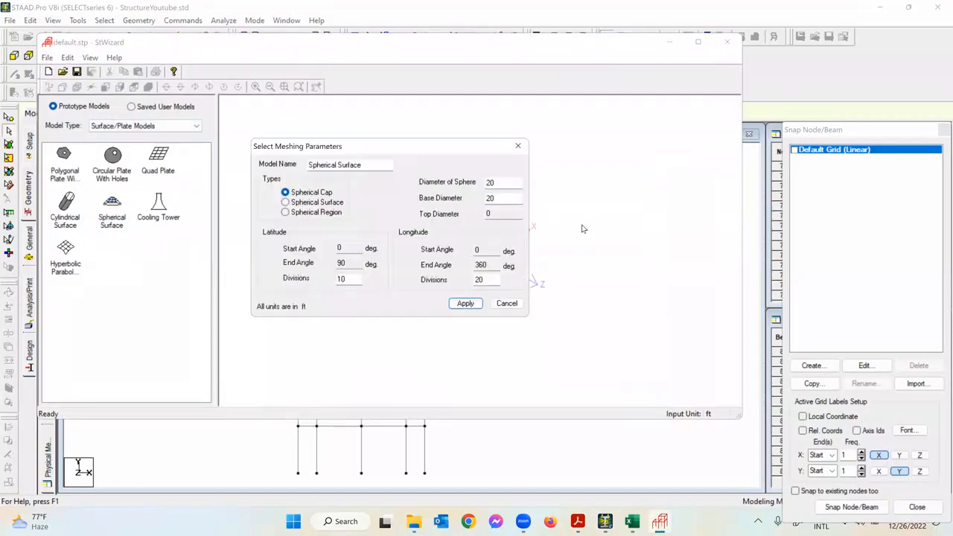
pyautogui.doubleClick(477, 182)
pyautogui.write('95.2146')
pyautogui.press('Tab')
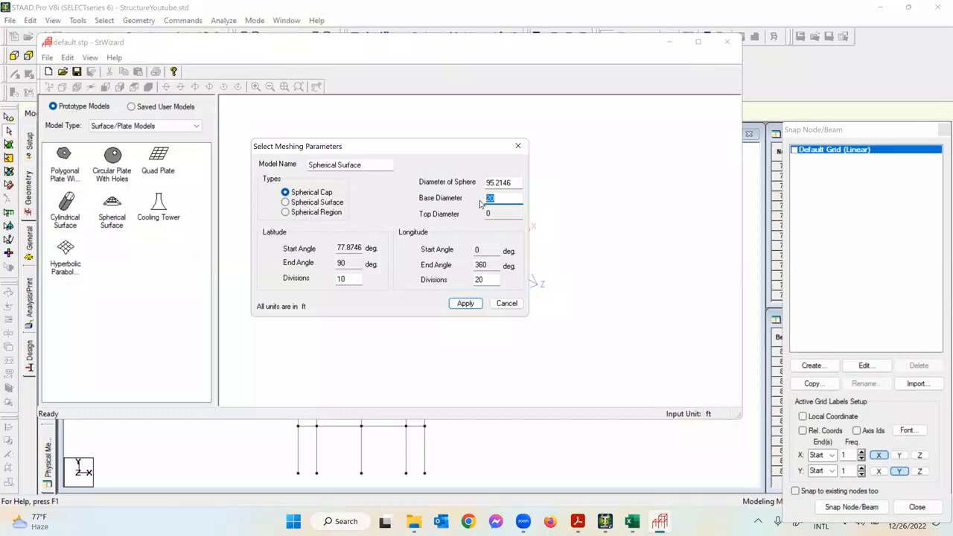
pyautogui.write('45.934')
pyautogui.click(452, 301)
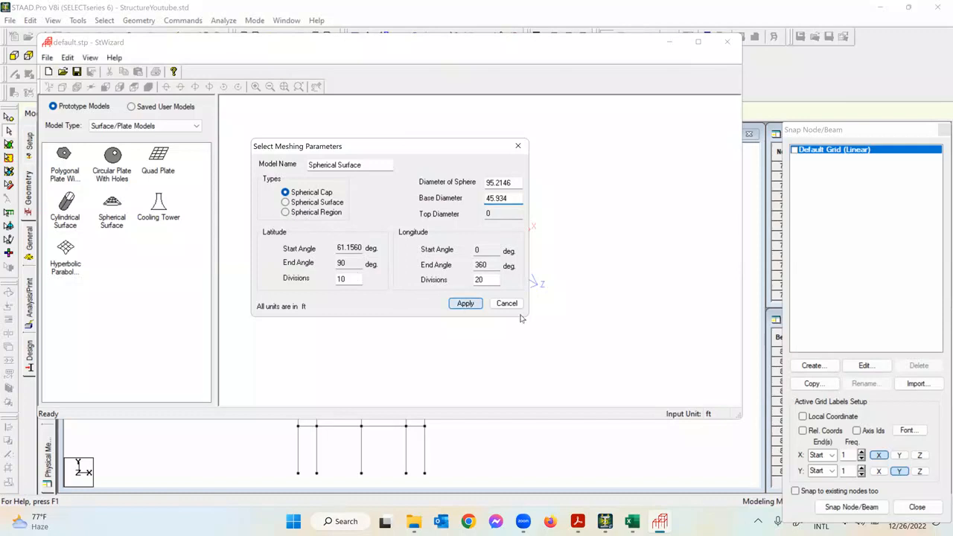
# Step: Transfer the dome from the wizard into the tank model with a Y offset of 22.68 m
pyautogui.click(728, 42)
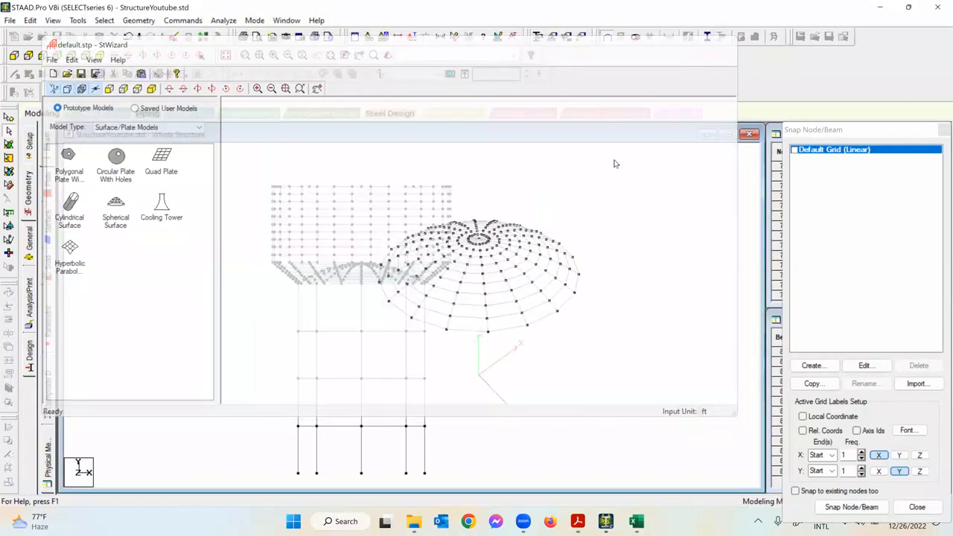
pyautogui.click(499, 286)
pyautogui.doubleClick(410, 283)
pyautogui.write('22.68')
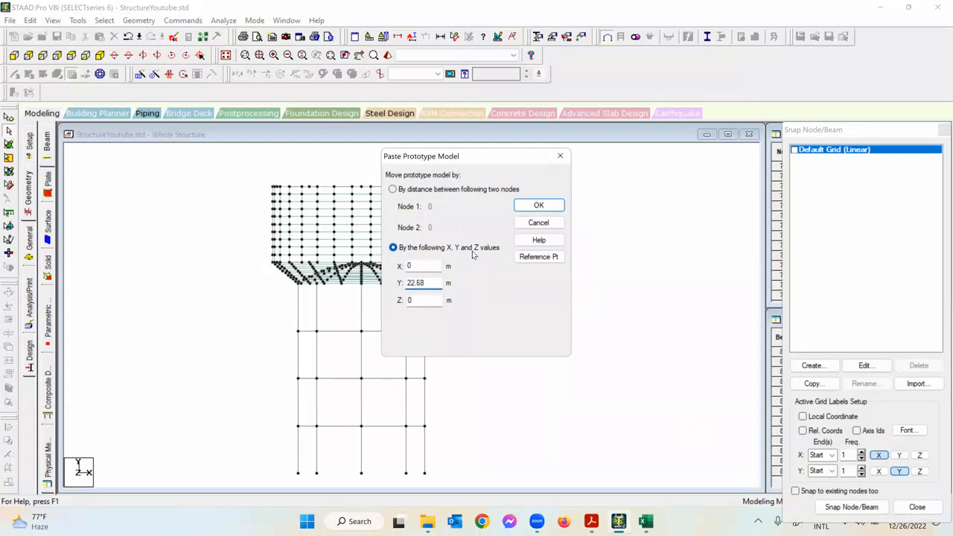
pyautogui.click(535, 206)
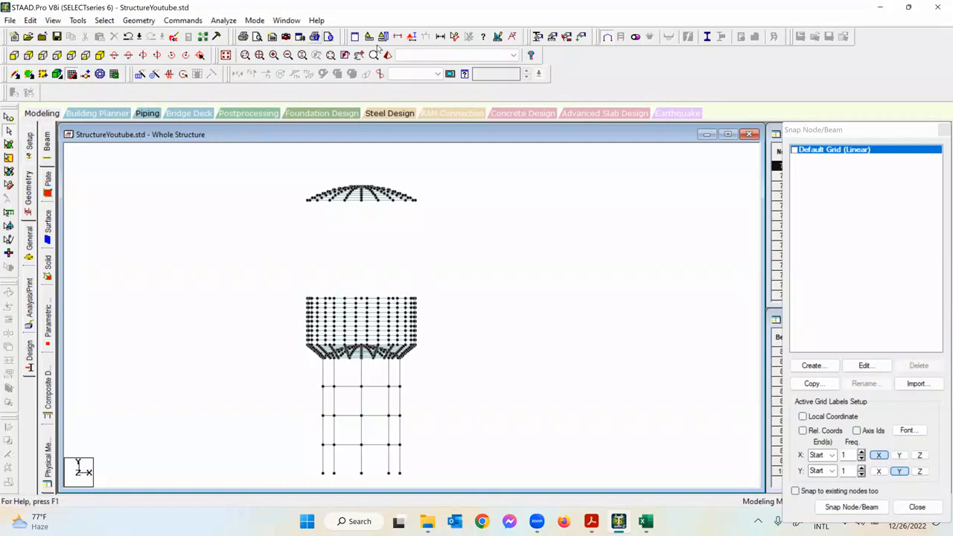
# Step: Measure the vertical distance from the dome's rim node to the top node of the cylindrical wall below
pyautogui.click(455, 36)
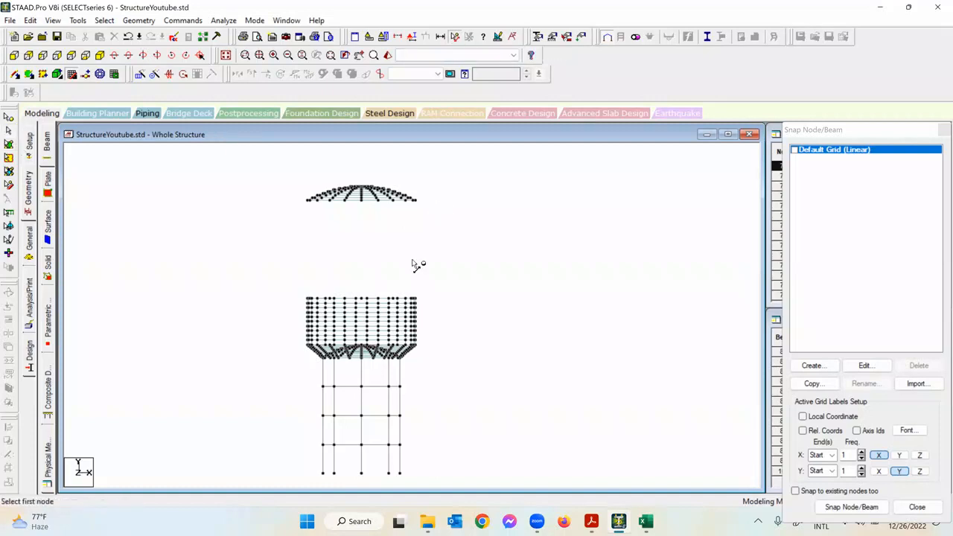
pyautogui.scroll(1, 381, 214)
pyautogui.scroll(1, 381, 215)
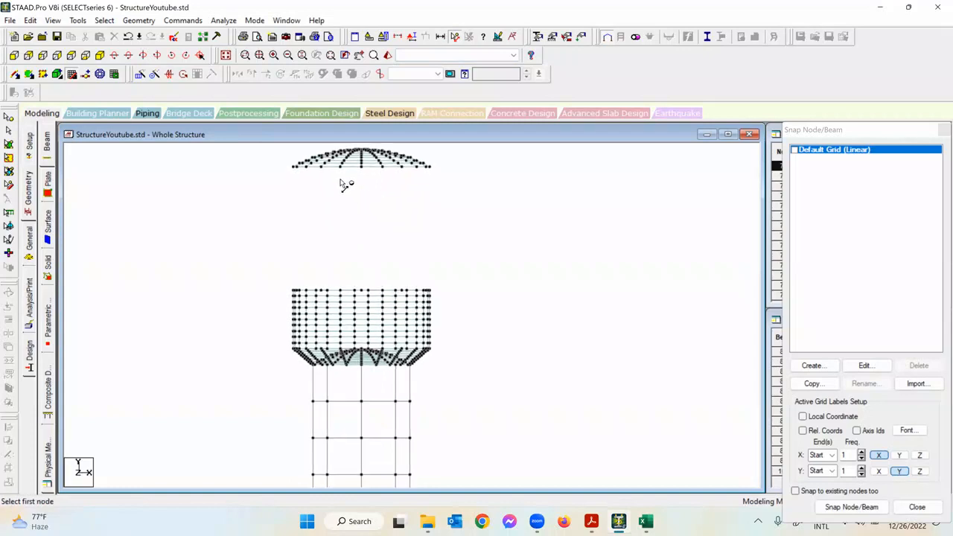
pyautogui.scroll(1, 288, 169)
pyautogui.scroll(2, 327, 261)
pyautogui.scroll(2, 331, 249)
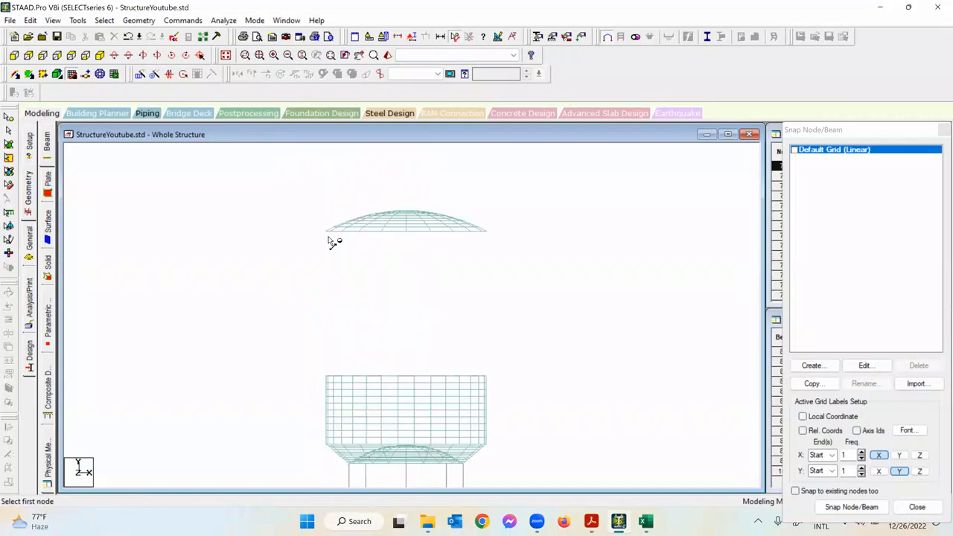
pyautogui.click(320, 213)
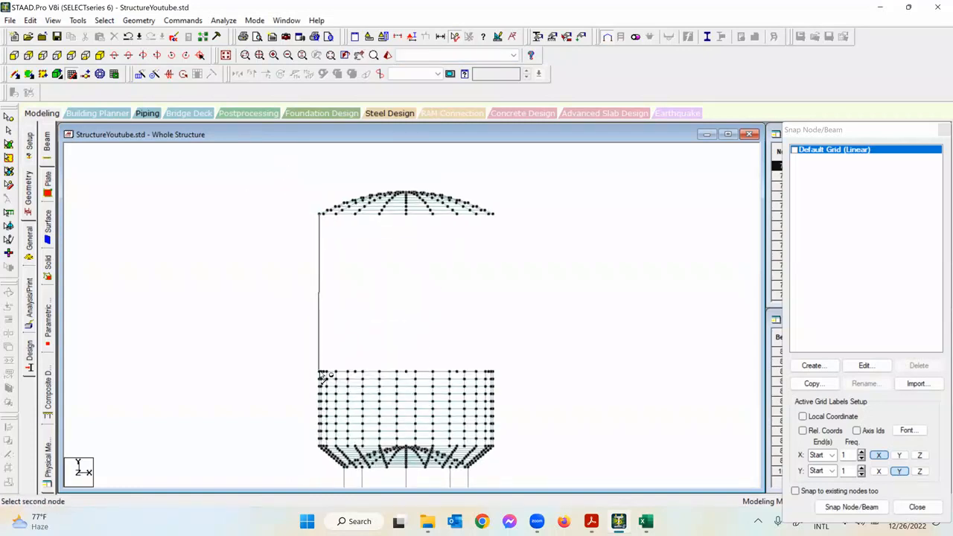
pyautogui.scroll(2, 314, 370)
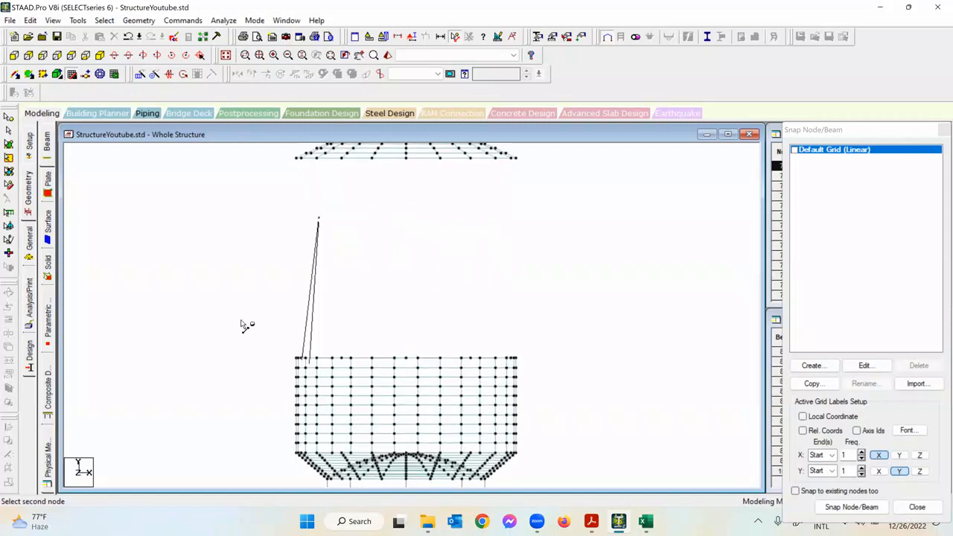
pyautogui.scroll(2, 296, 360)
pyautogui.click(278, 347)
pyautogui.scroll(-2, 283, 249)
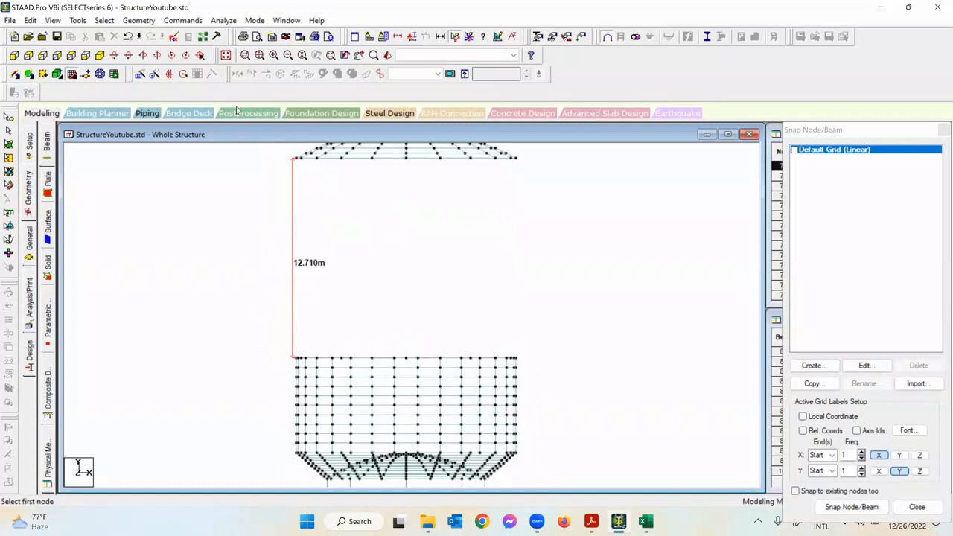
# Step: Select all the top dome's plates and move them by -12.71 m in Y onto the cylindrical wall
pyautogui.click(100, 55)
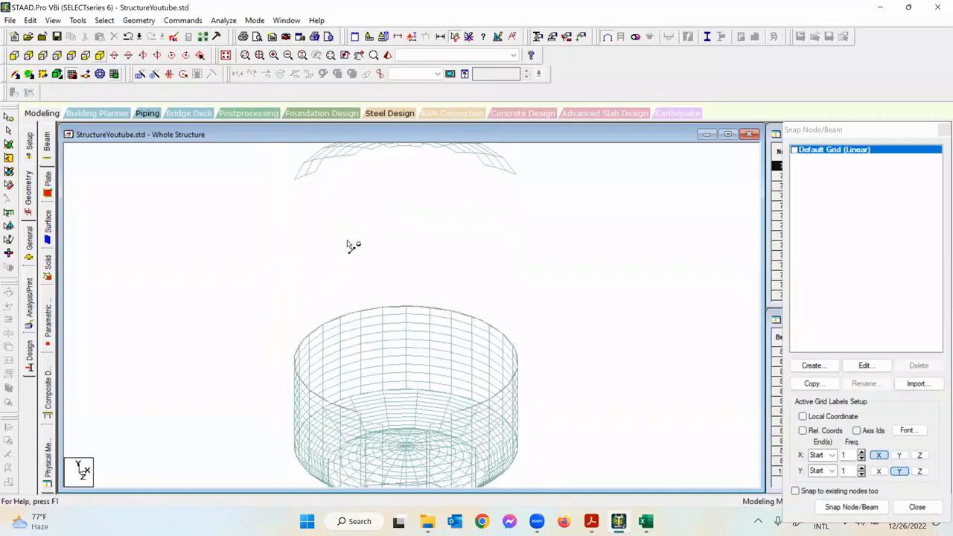
pyautogui.moveTo(431, 292); pyautogui.dragTo(390, 265, button='middle')
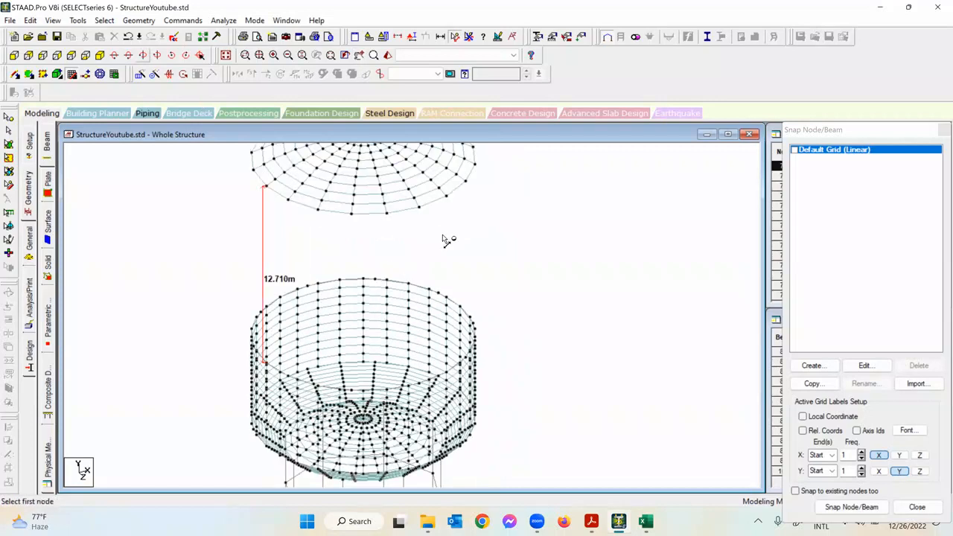
pyautogui.scroll(-1, 445, 239)
pyautogui.click(9, 145)
pyautogui.moveTo(351, 224); pyautogui.dragTo(327, 292, button='middle')
pyautogui.moveTo(200, 195)
pyautogui.mouseDown()
pyautogui.moveTo(419, 288)
pyautogui.moveTo(459, 319)
pyautogui.mouseUp()
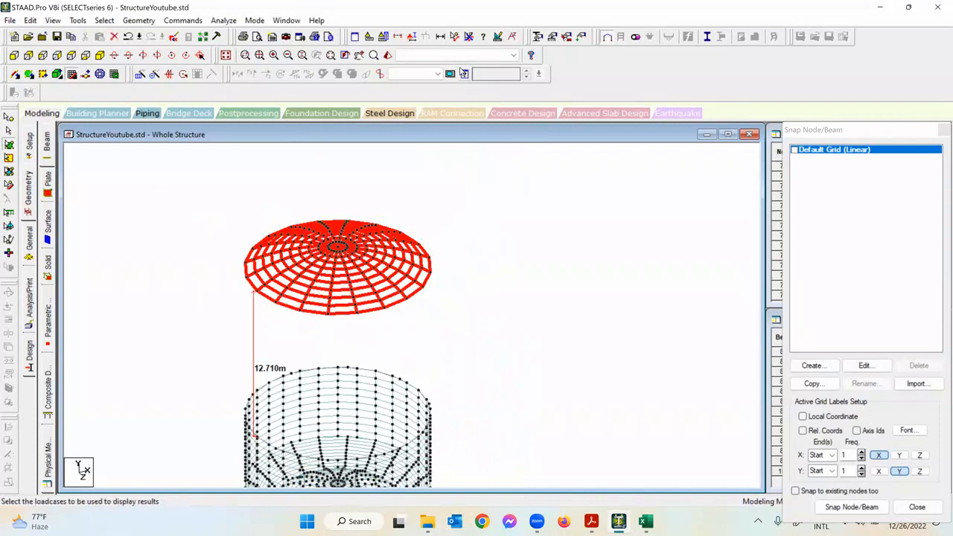
pyautogui.rightClick(487, 229)
pyautogui.click(548, 275)
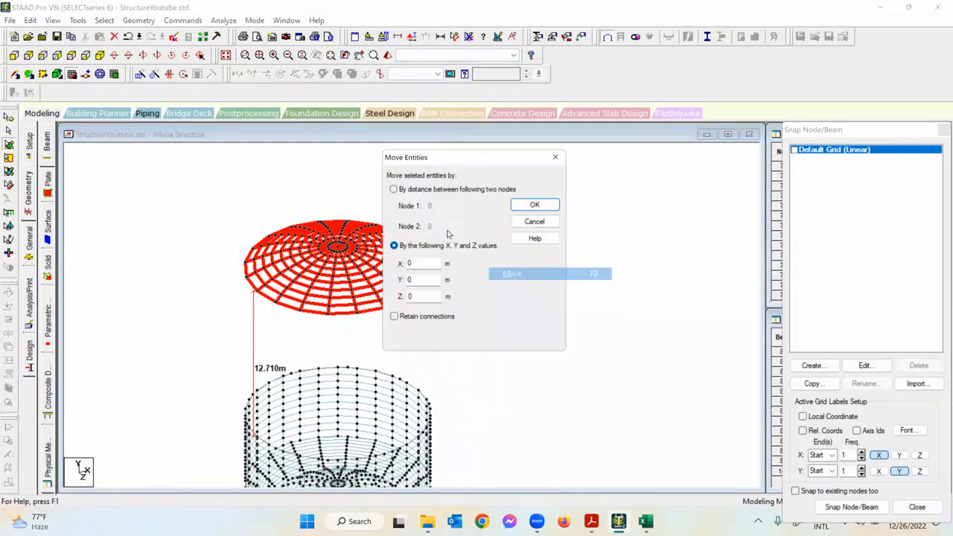
pyautogui.moveTo(410, 284); pyautogui.dragTo(395, 289)
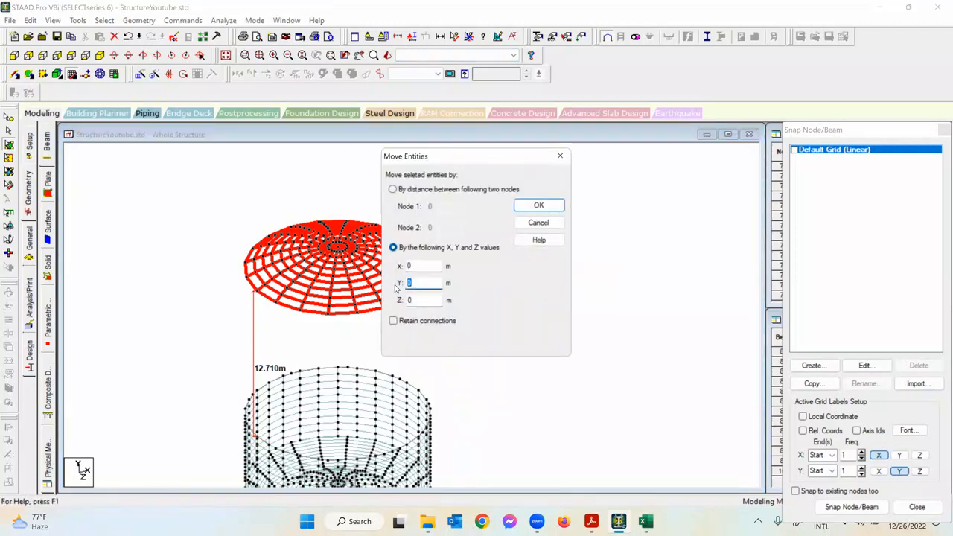
pyautogui.write('-12.71')
pyautogui.click(533, 209)
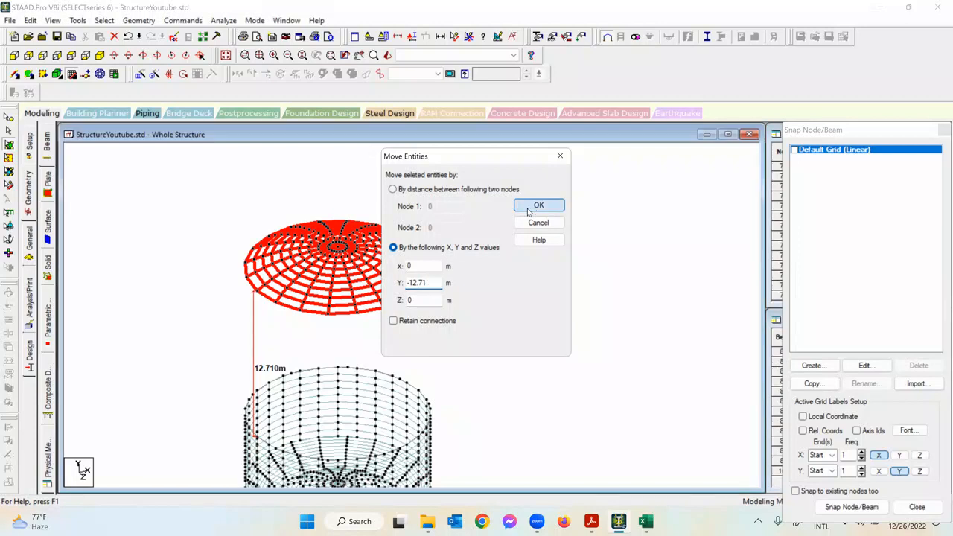
# Step: Complete the dome's move, splitting existing members at its nodes and merging the resulting duplicate nodes
pyautogui.click(549, 286)
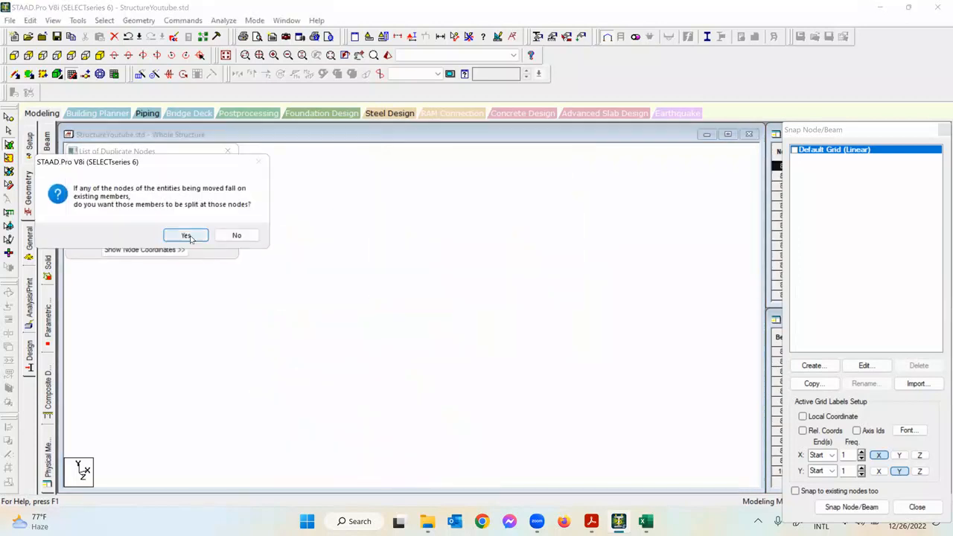
pyautogui.click(187, 235)
pyautogui.click(192, 183)
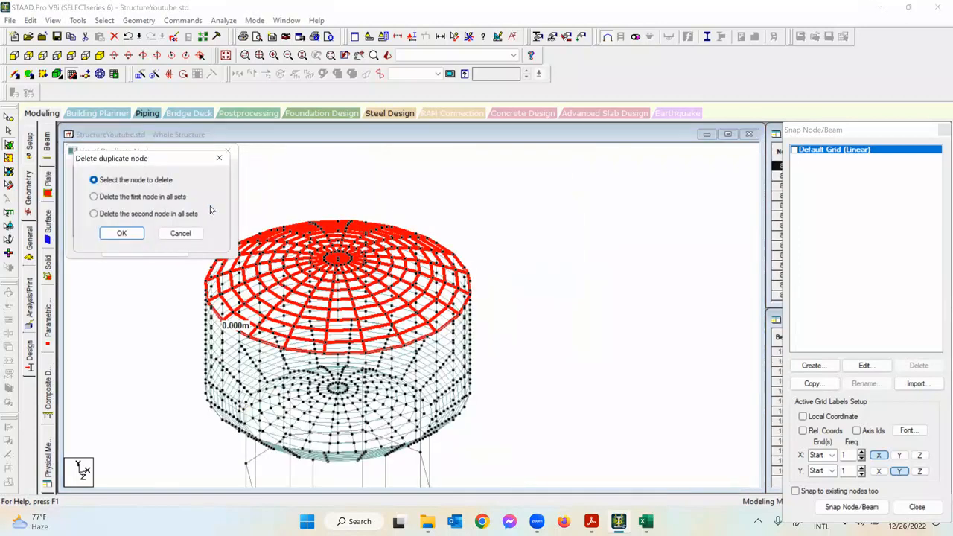
pyautogui.click(181, 234)
pyautogui.click(182, 232)
pyautogui.click(387, 327)
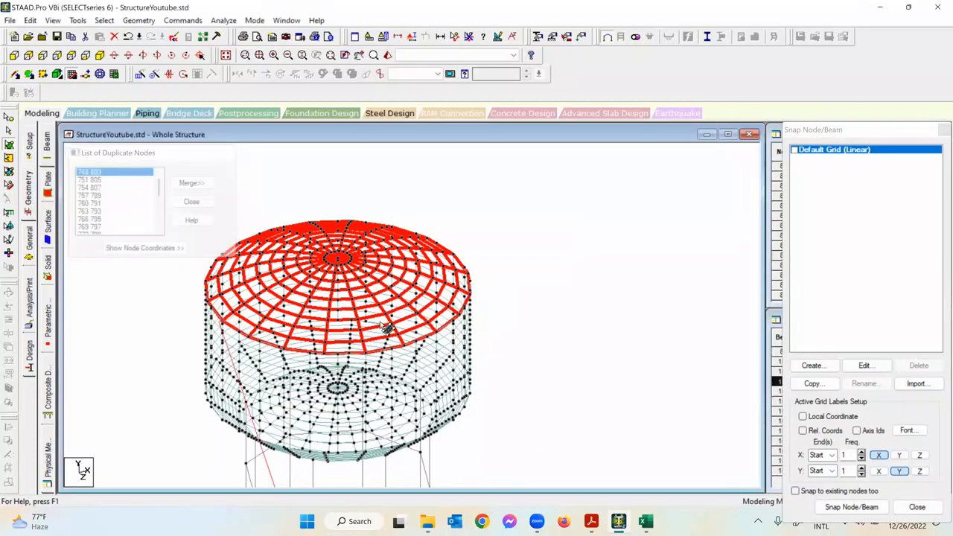
# Step: Remove all node-to-node distance displays from the tank model
pyautogui.moveTo(504, 339); pyautogui.dragTo(519, 264, button='middle')
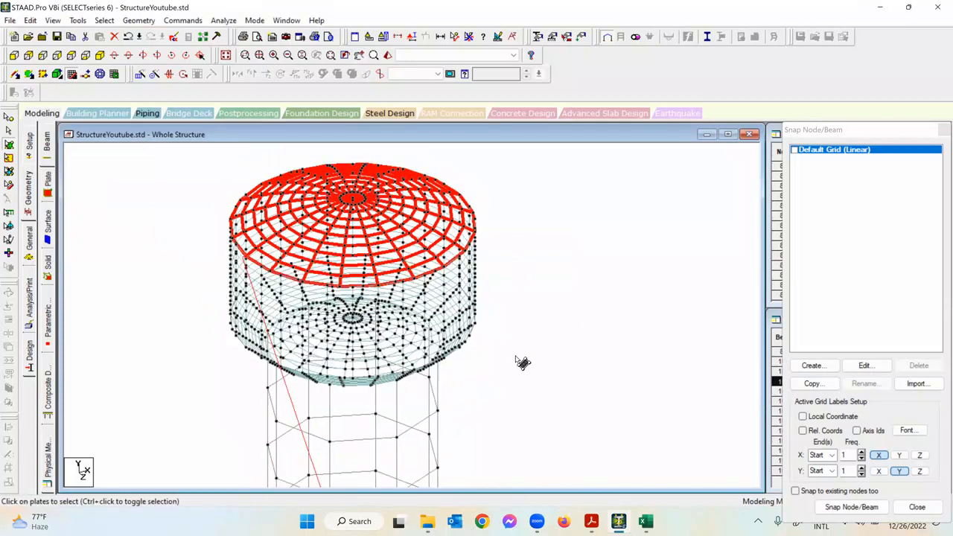
pyautogui.scroll(-2, 521, 327)
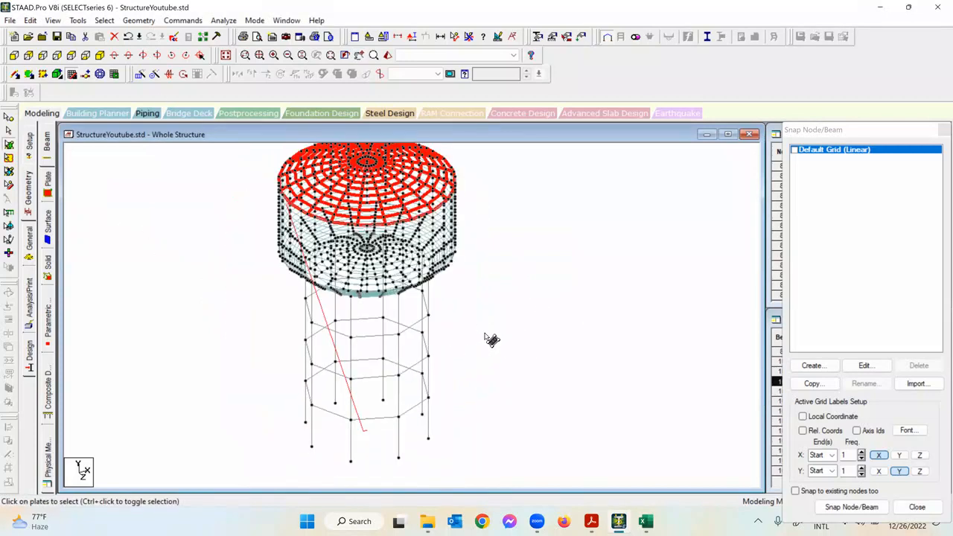
pyautogui.scroll(-1, 477, 175)
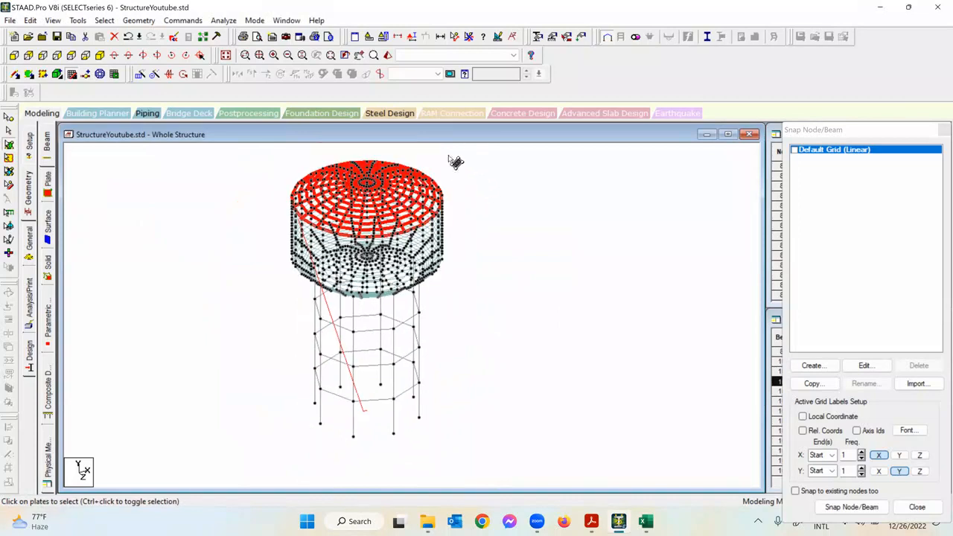
pyautogui.click(390, 55)
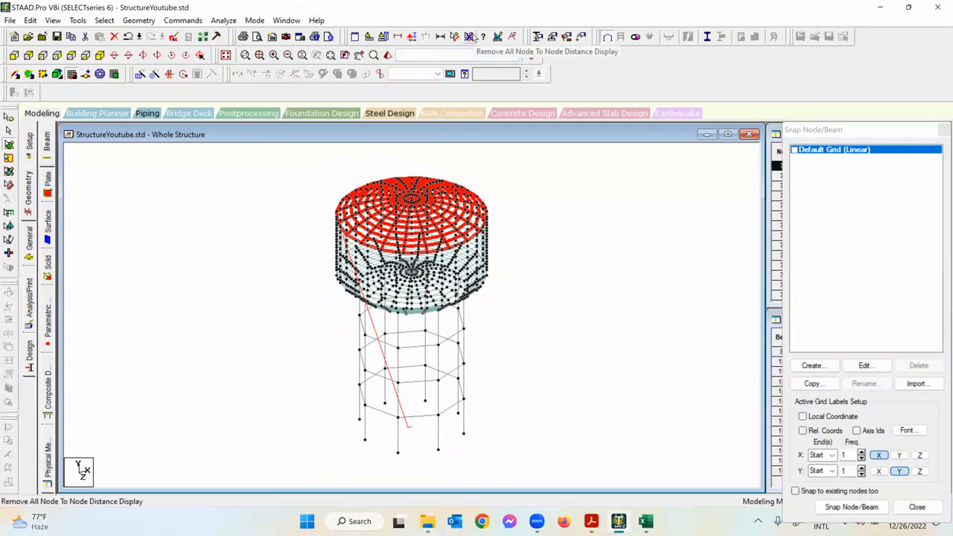
pyautogui.click(470, 37)
pyautogui.moveTo(511, 238); pyautogui.dragTo(524, 264, button='middle')
pyautogui.scroll(1, 580, 213)
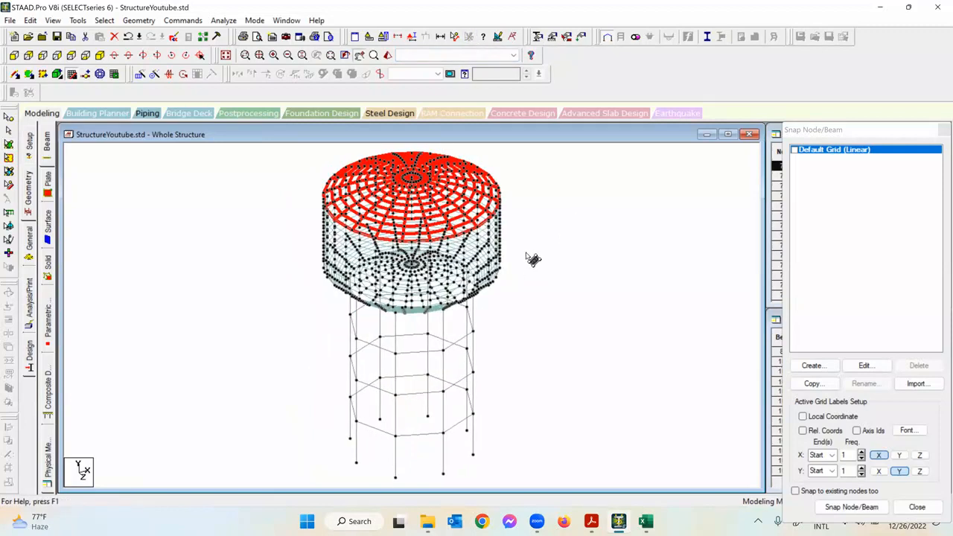
# Step: Inspect the complete tank from several angles in the 3D rendered view, close it and save the modified structure
pyautogui.click(388, 56)
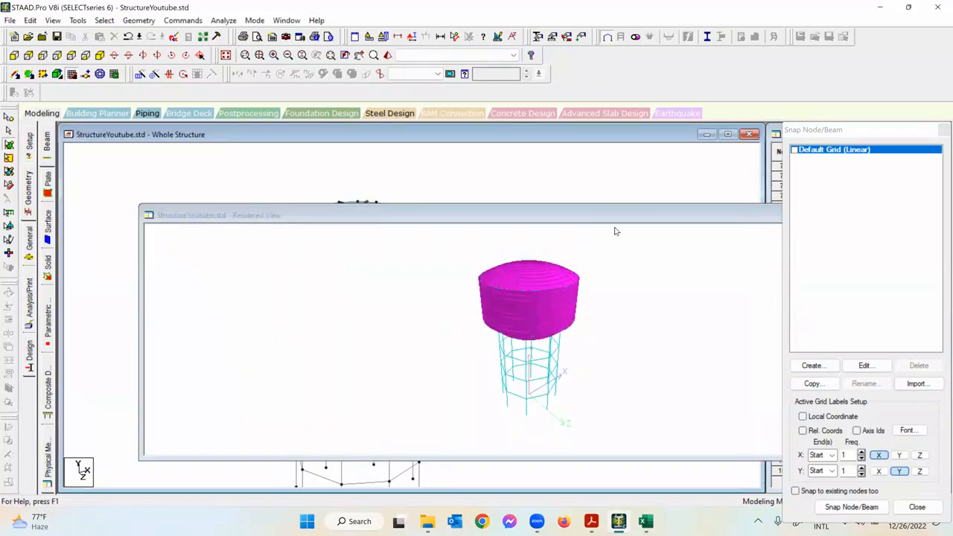
pyautogui.moveTo(566, 213); pyautogui.dragTo(405, 194)
pyautogui.moveTo(476, 264); pyautogui.dragTo(373, 329)
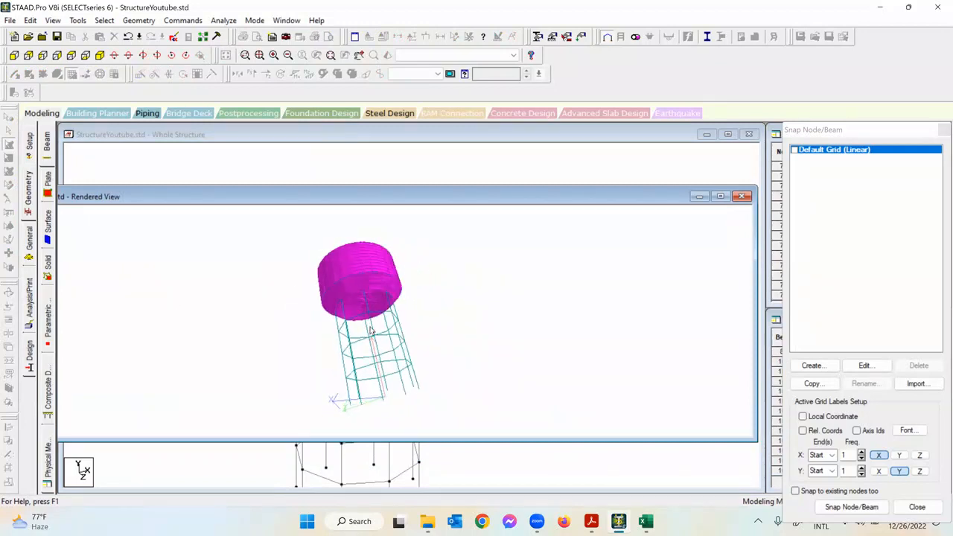
pyautogui.moveTo(462, 356); pyautogui.dragTo(445, 254)
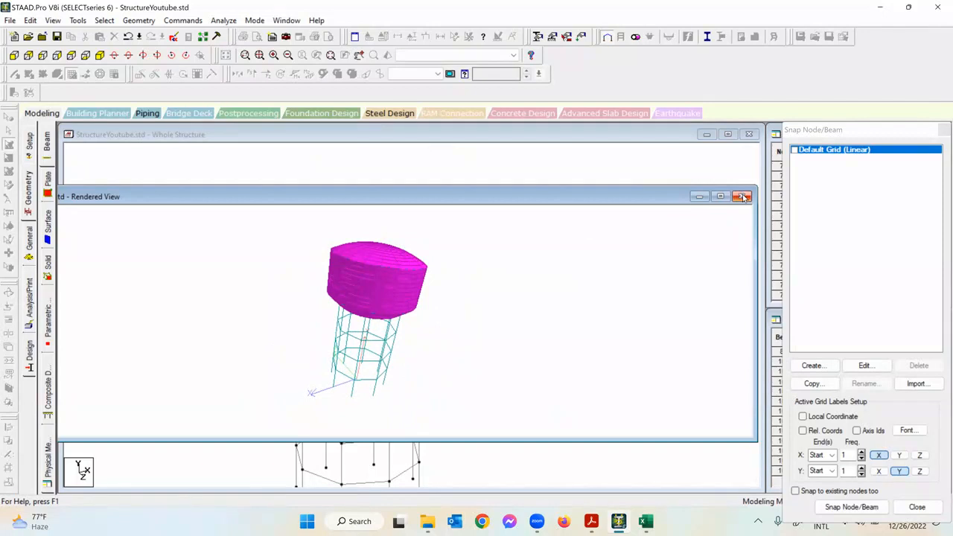
pyautogui.click(464, 285)
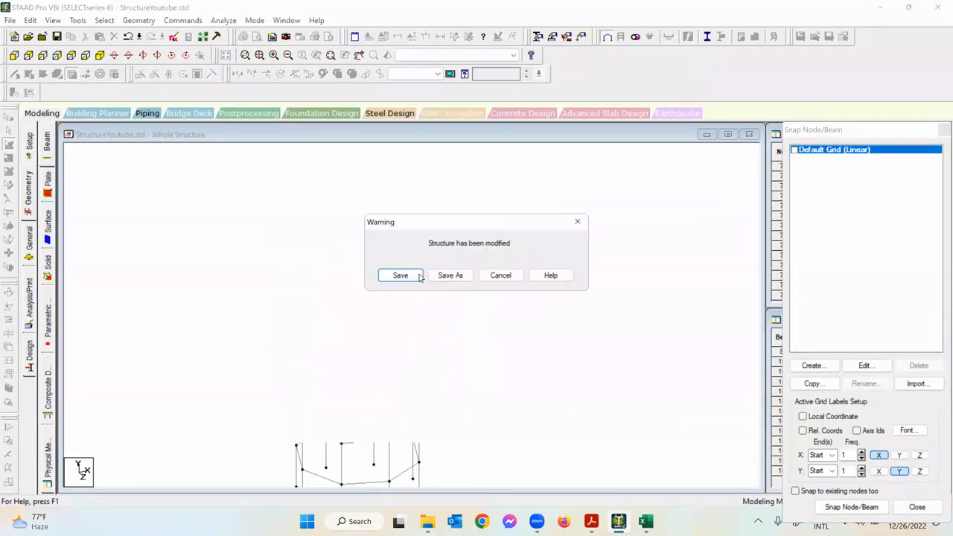
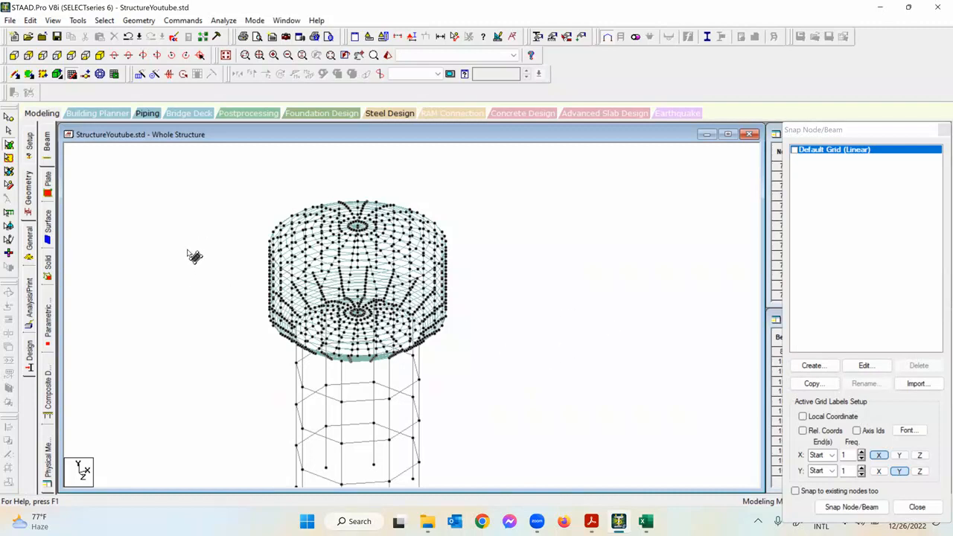
# Step: Go to the model's general properties and open the definition of a circular concrete section
pyautogui.moveTo(223, 282); pyautogui.dragTo(205, 272)
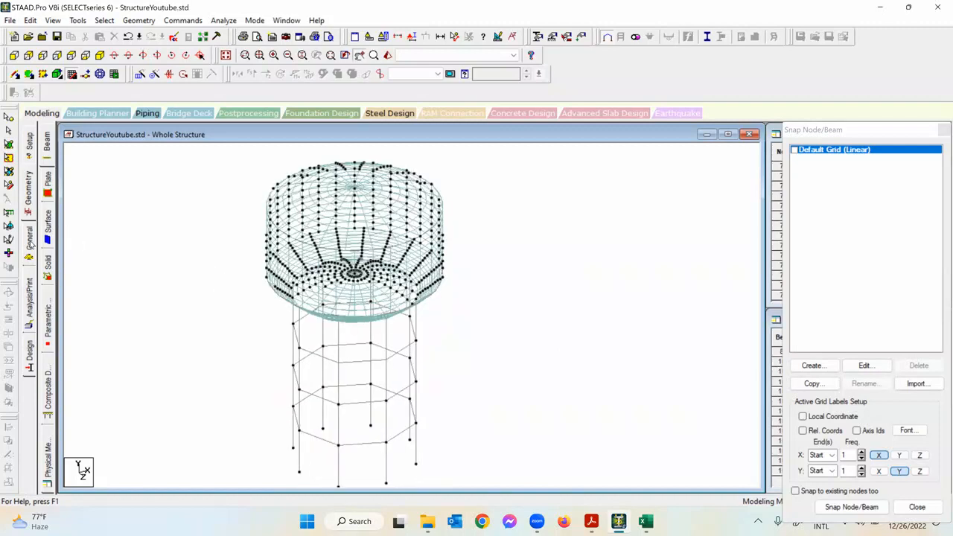
pyautogui.click(30, 244)
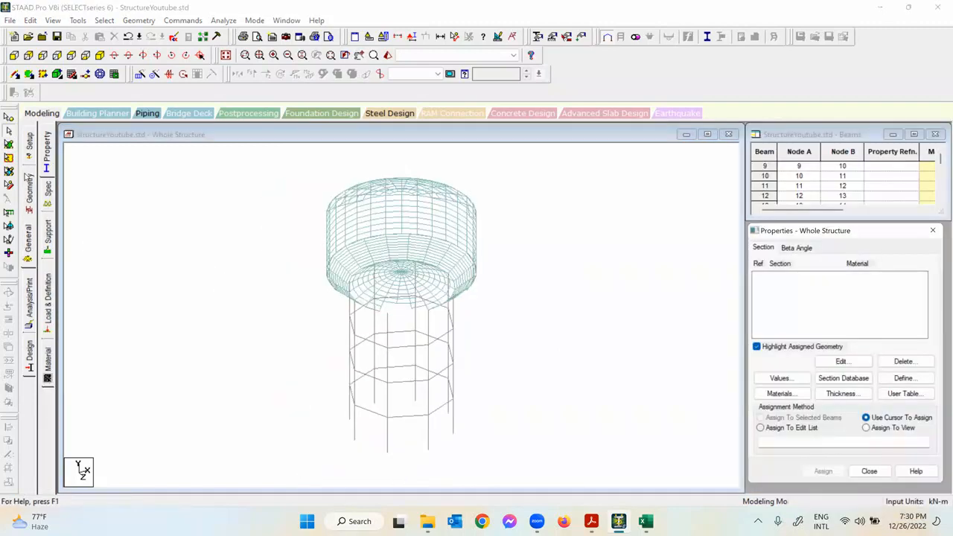
pyautogui.click(30, 184)
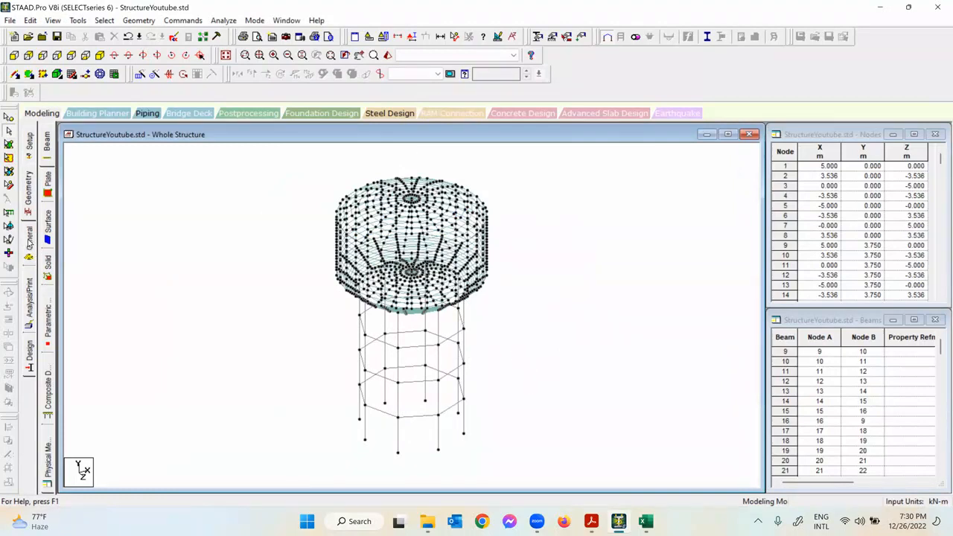
pyautogui.click(29, 239)
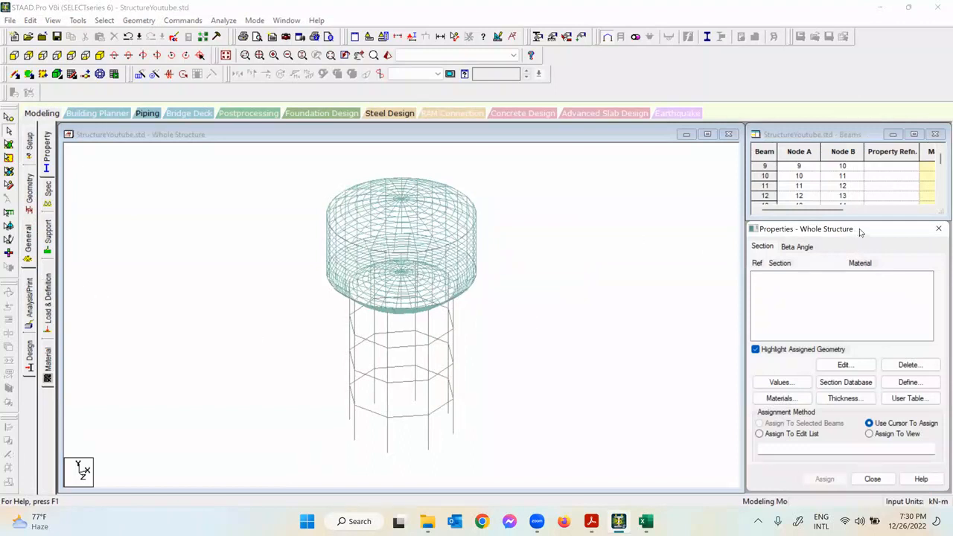
pyautogui.moveTo(859, 232); pyautogui.dragTo(854, 230)
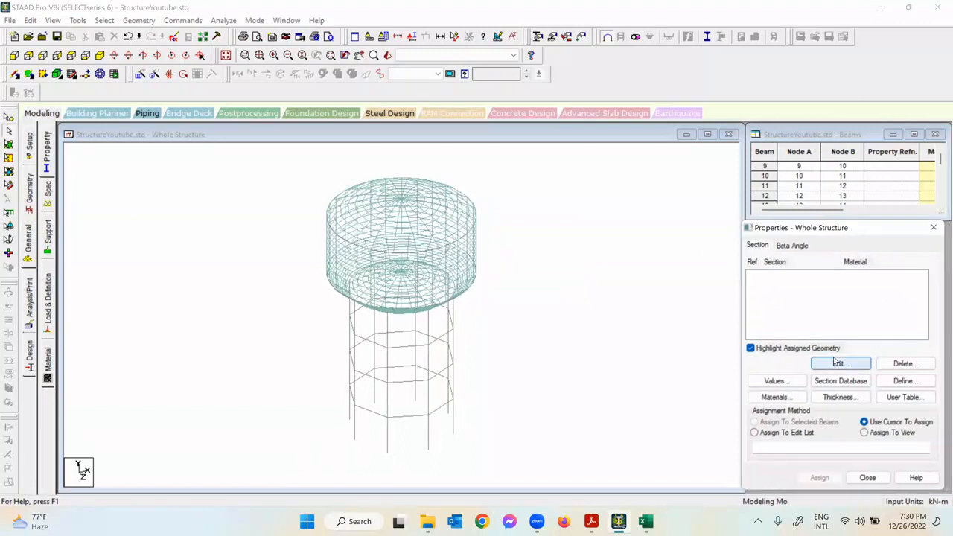
pyautogui.click(903, 381)
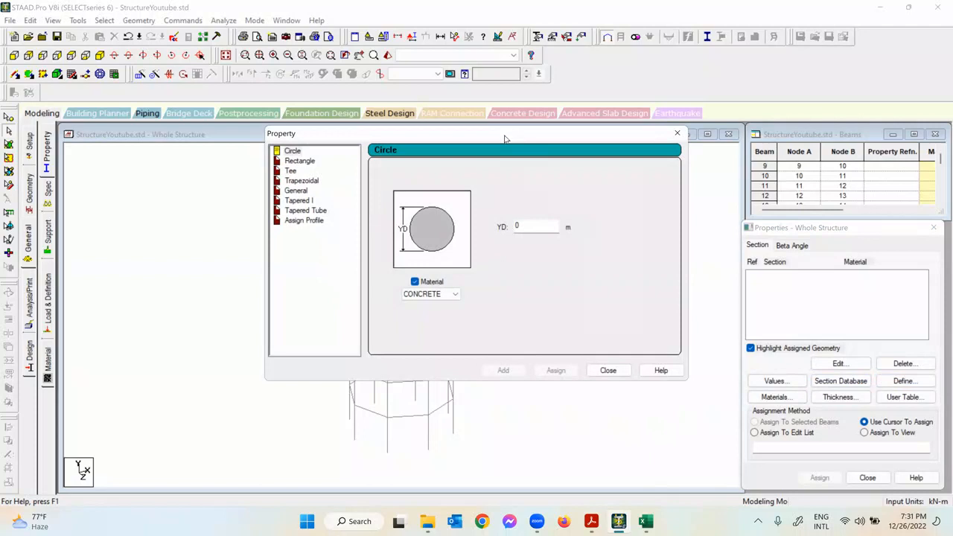
pyautogui.moveTo(504, 139); pyautogui.dragTo(481, 173)
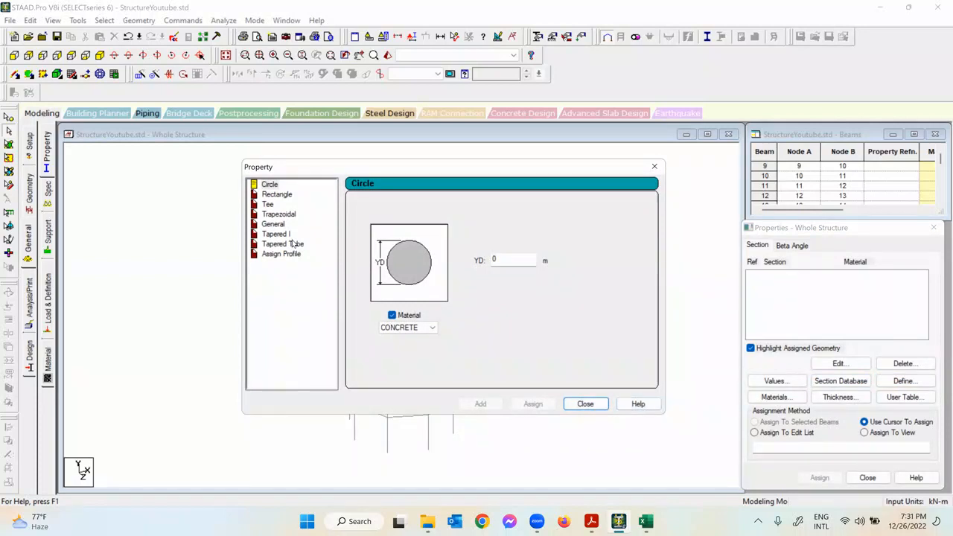
pyautogui.moveTo(372, 169); pyautogui.dragTo(338, 171)
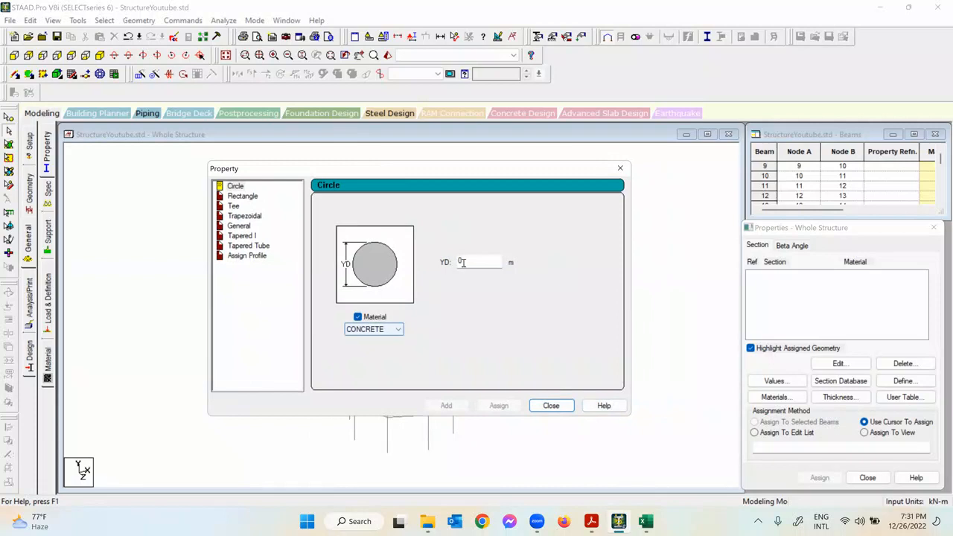
# Step: Switch to the lecture-note PDF in Acrobat Reader and find the reinforcement drawing of the bottom circular beam, columns and bracing on page 69
pyautogui.click(591, 522)
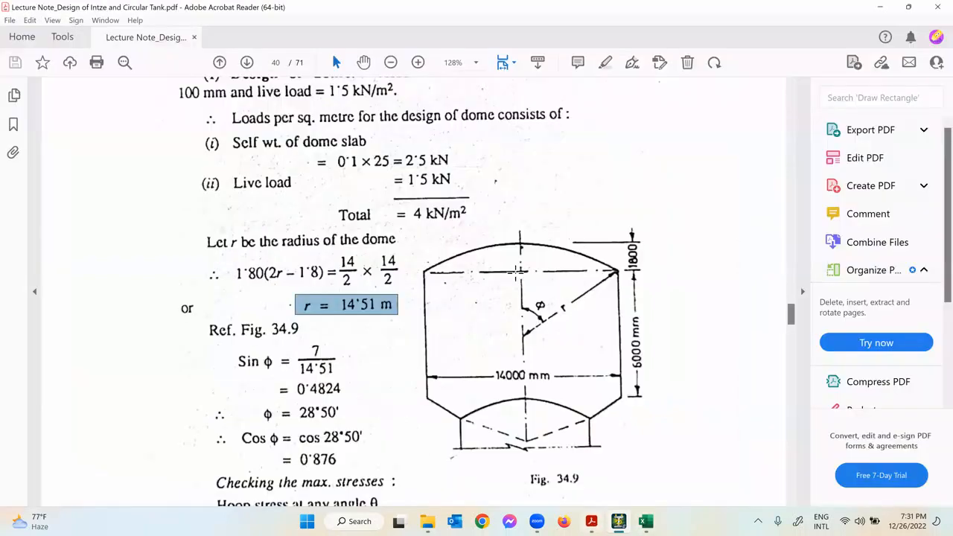
pyautogui.scroll(-3, 514, 82)
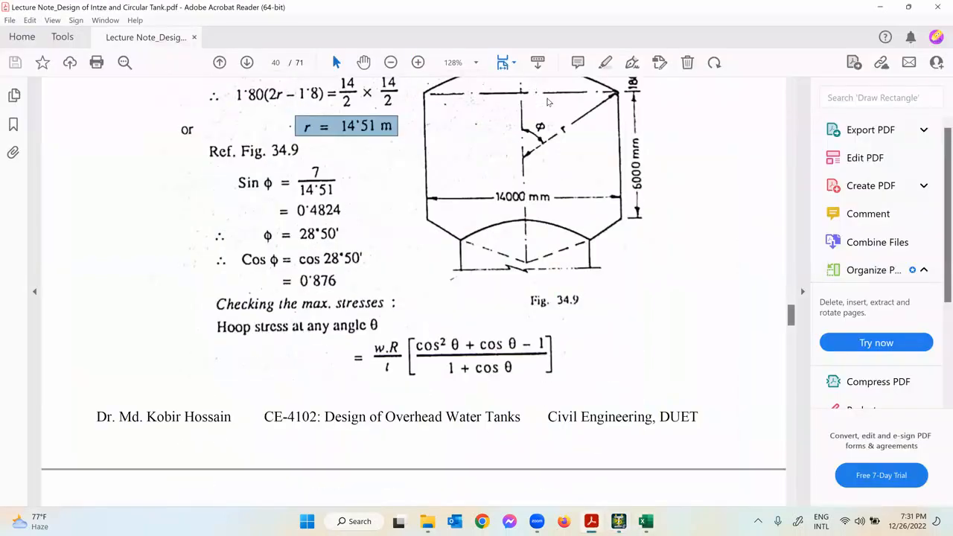
pyautogui.hotkey('ctrl', '0')
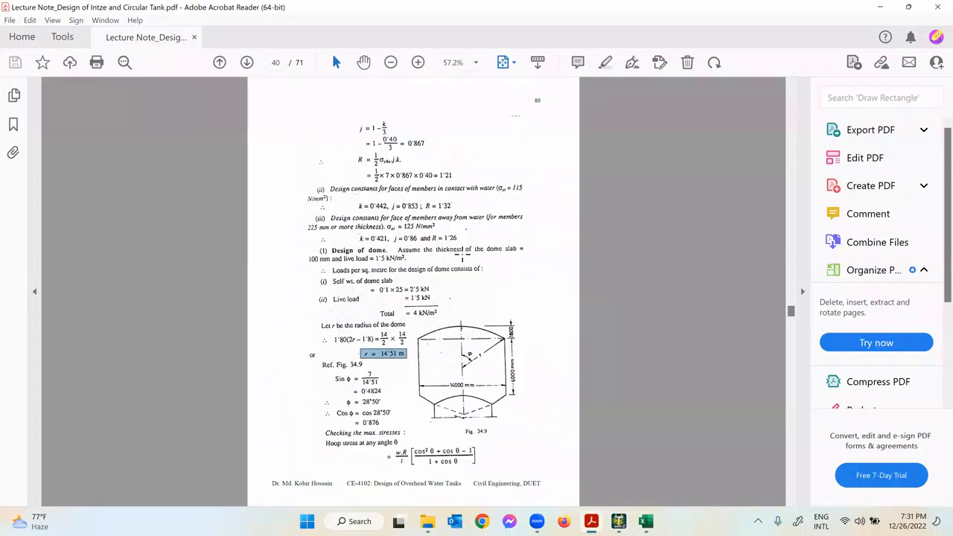
pyautogui.scroll(-7, 462, 254)
pyautogui.scroll(-7, 462, 254)
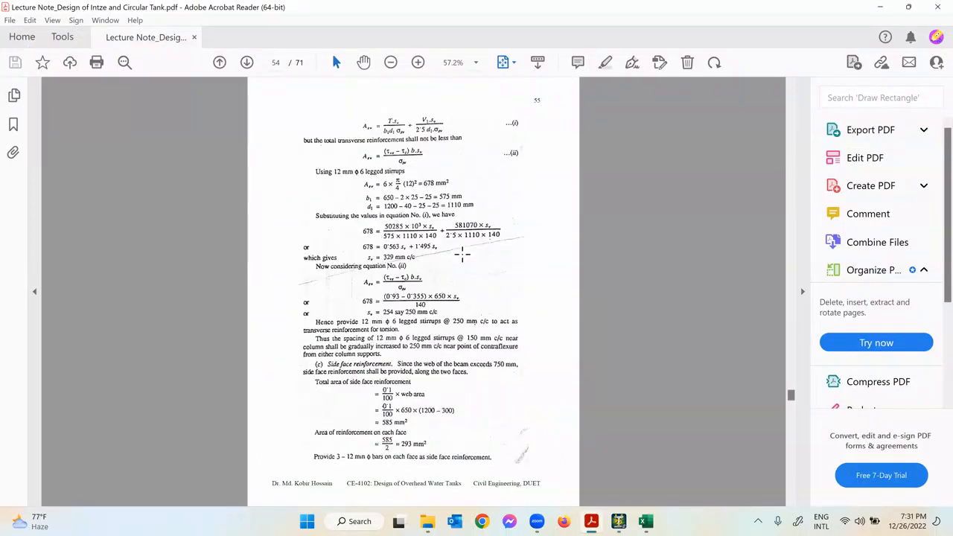
pyautogui.scroll(-12, 461, 255)
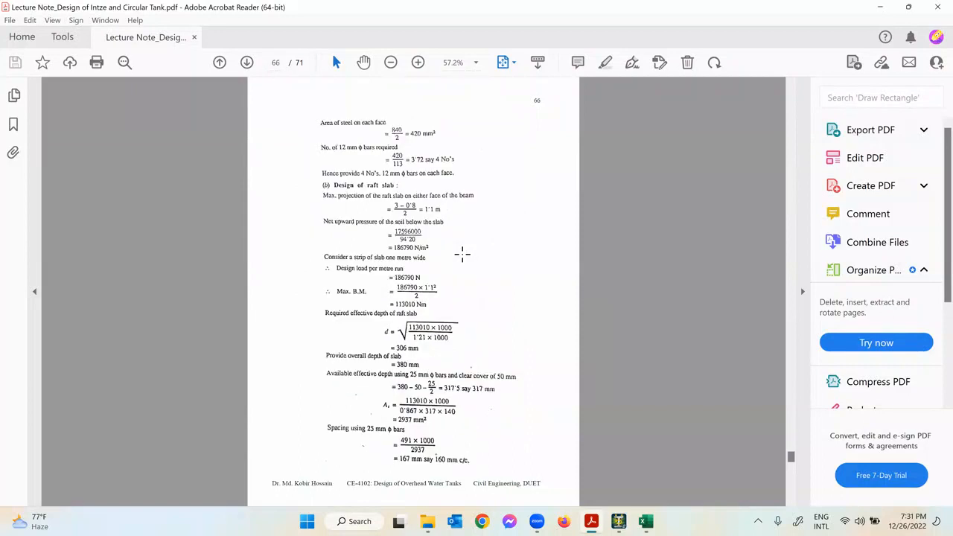
pyautogui.scroll(-1, 461, 255)
pyautogui.scroll(-1, 462, 255)
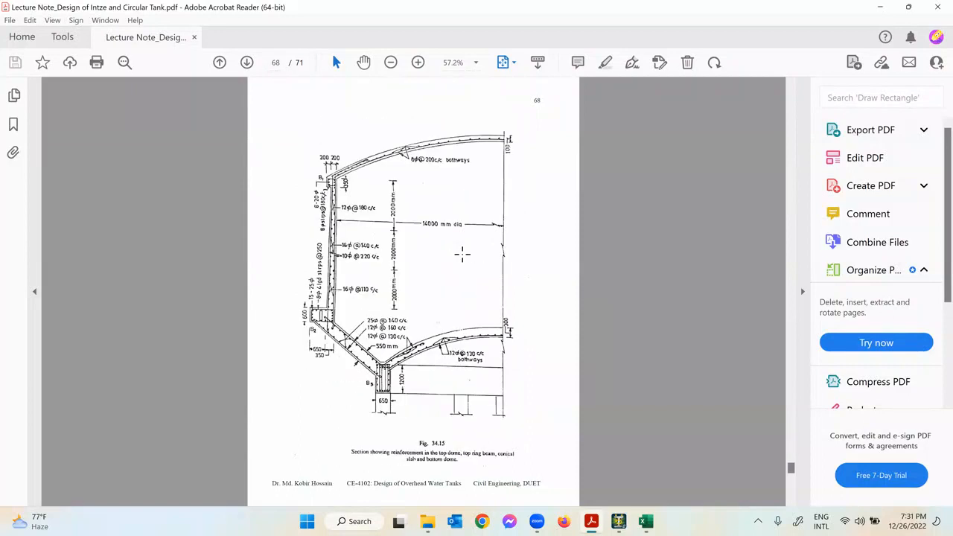
pyautogui.scroll(-1, 441, 318)
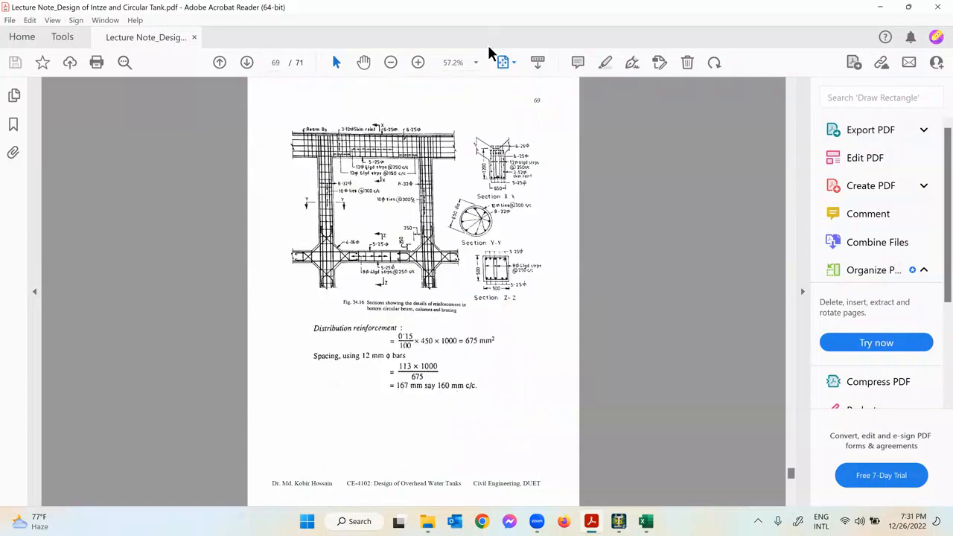
# Step: Enlarge the PDF page to its full width and examine the cross-section sizes of the circular beam, columns, bracing and foundation
pyautogui.click(509, 63)
pyautogui.click(540, 83)
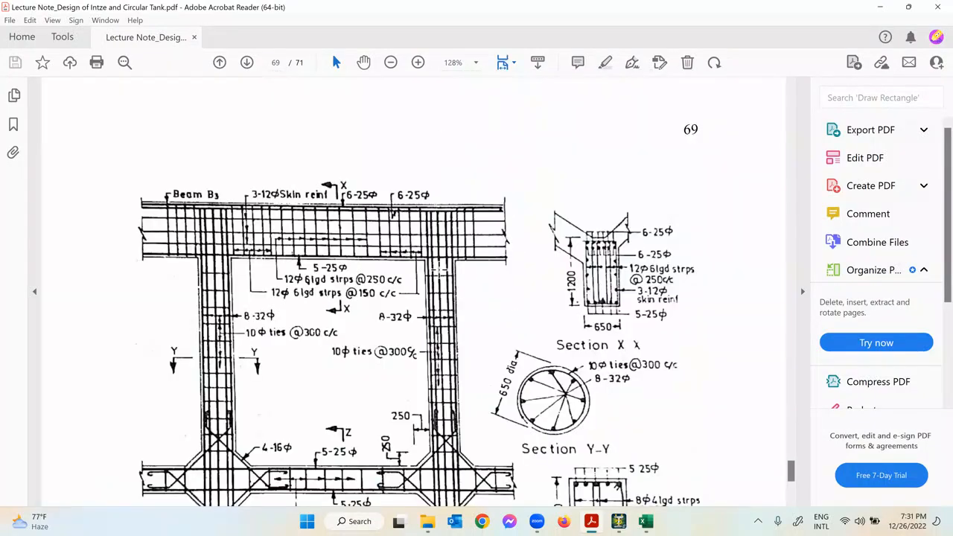
pyautogui.scroll(-3, 649, 301)
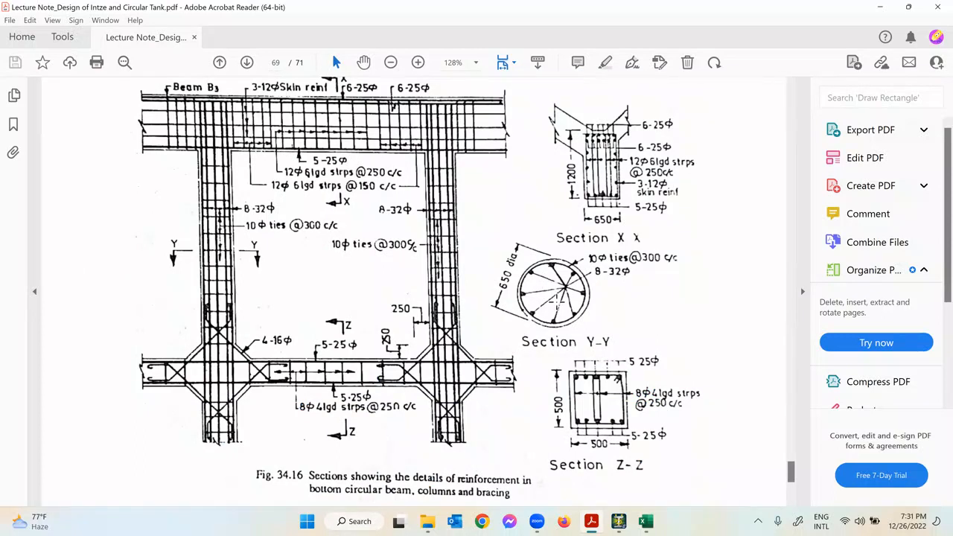
pyautogui.scroll(-3, 580, 286)
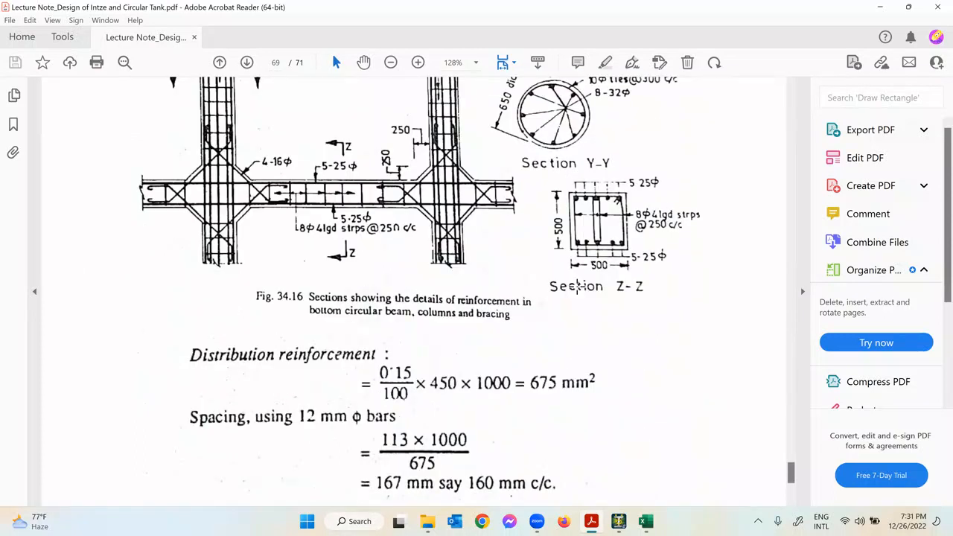
pyautogui.scroll(-8, 374, 247)
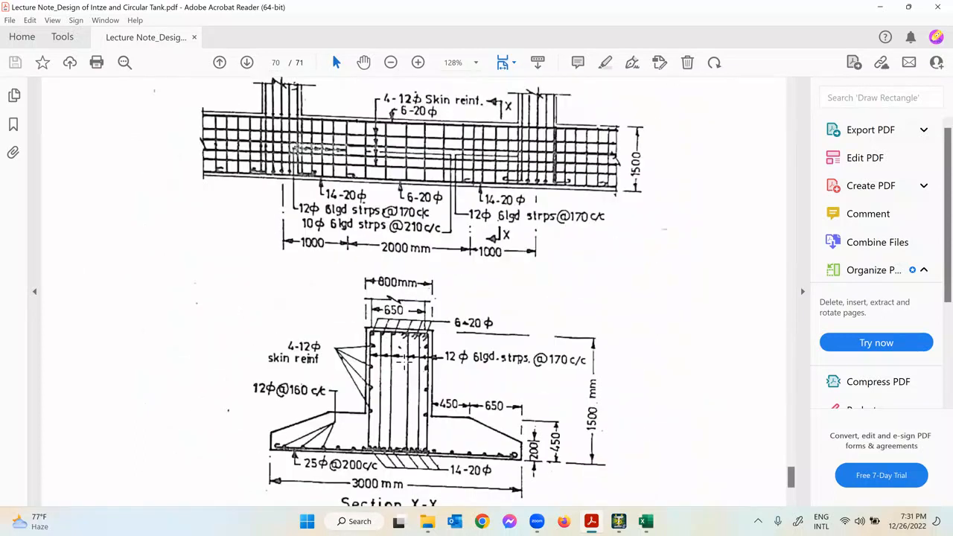
pyautogui.scroll(-2, 406, 361)
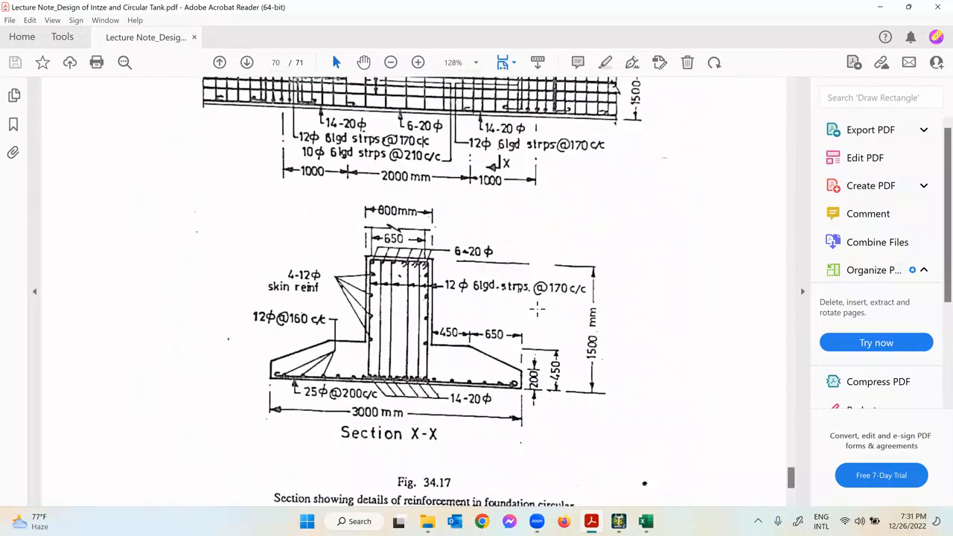
pyautogui.scroll(5, 537, 309)
pyautogui.scroll(6, 537, 309)
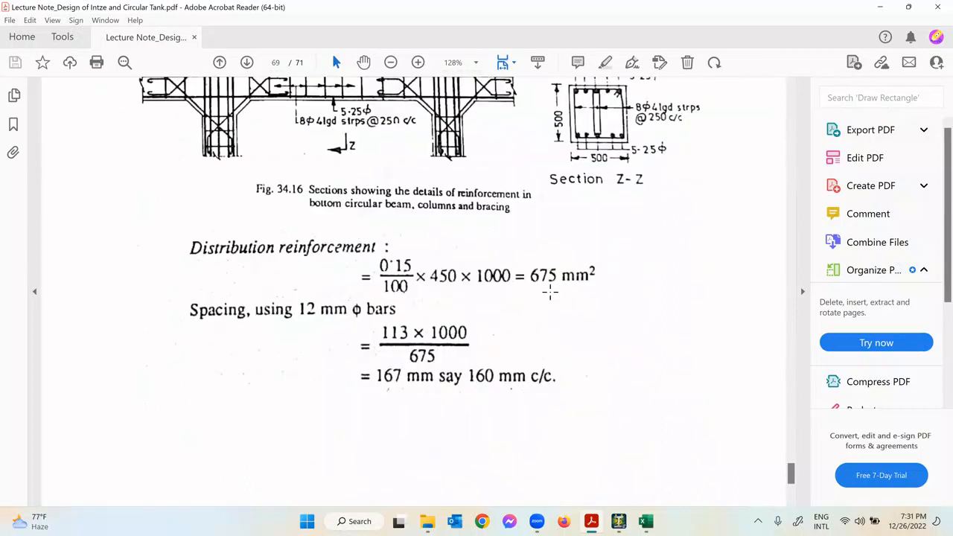
pyautogui.scroll(6, 550, 292)
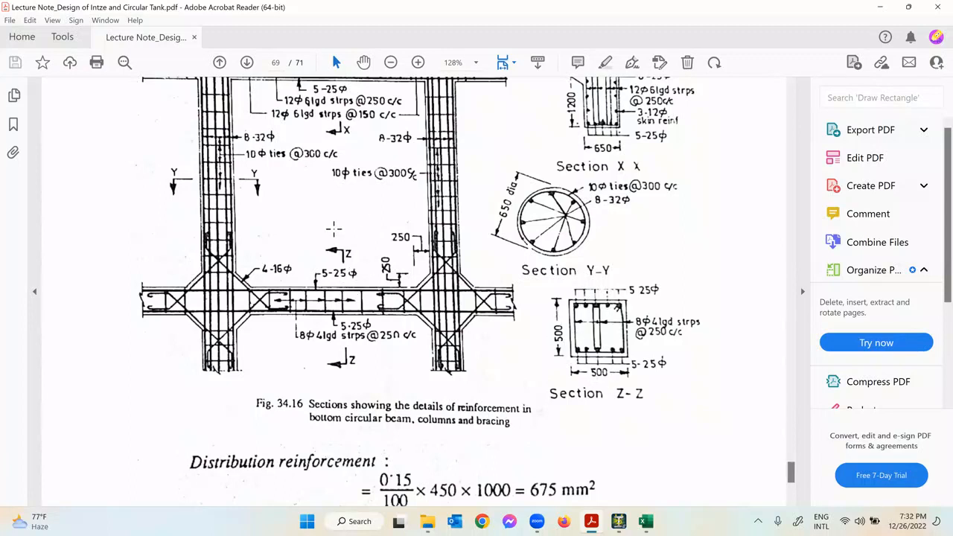
# Step: Examine the dimensions of the bracing in Section Z-Z and the bottom circular beam in Section X-X on page 69
pyautogui.moveTo(355, 346); pyautogui.dragTo(358, 378)
pyautogui.moveTo(578, 397); pyautogui.dragTo(653, 402)
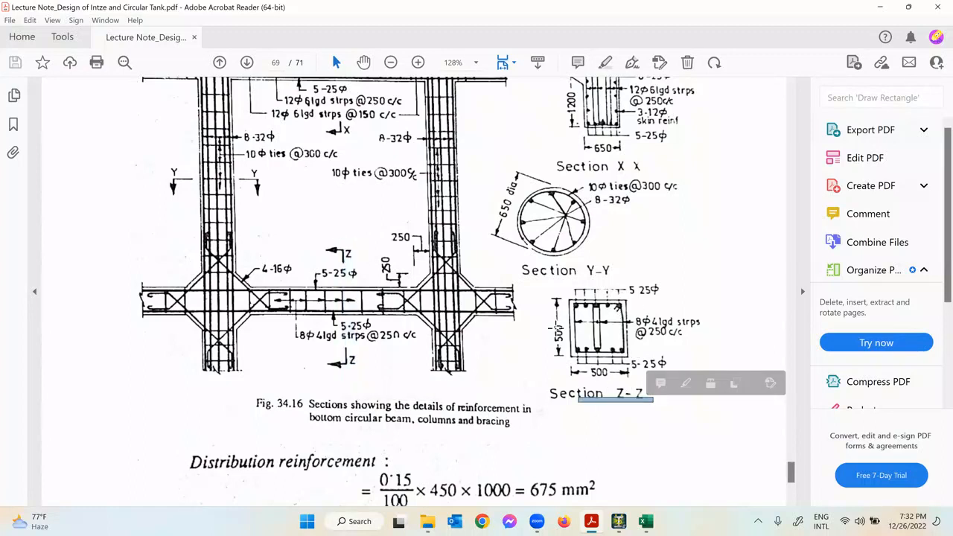
pyautogui.scroll(4, 362, 283)
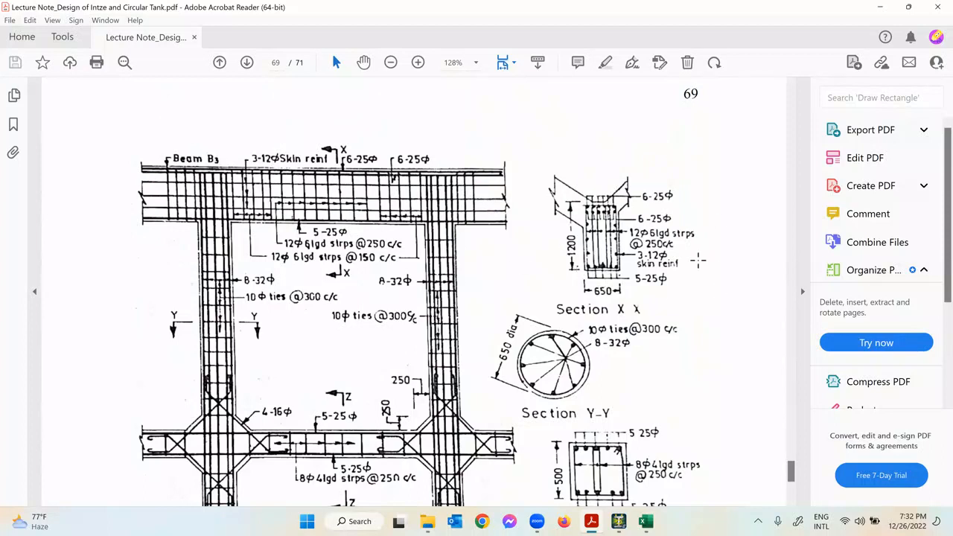
pyautogui.moveTo(580, 260); pyautogui.dragTo(577, 271)
pyautogui.click(607, 279)
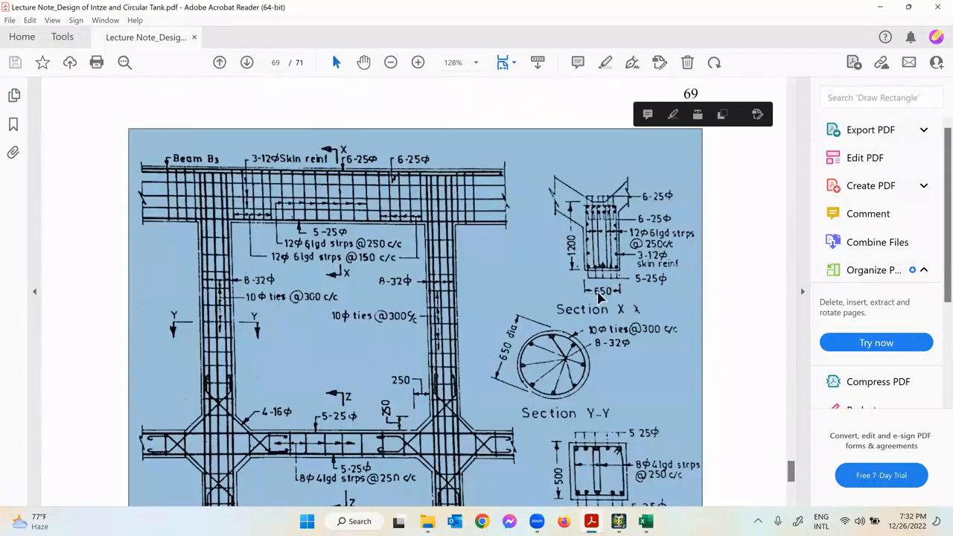
pyautogui.click(729, 279)
# Step: Find beam B3 in the tank cross-section on page 68 and examine its depth and width
pyautogui.scroll(5, 557, 337)
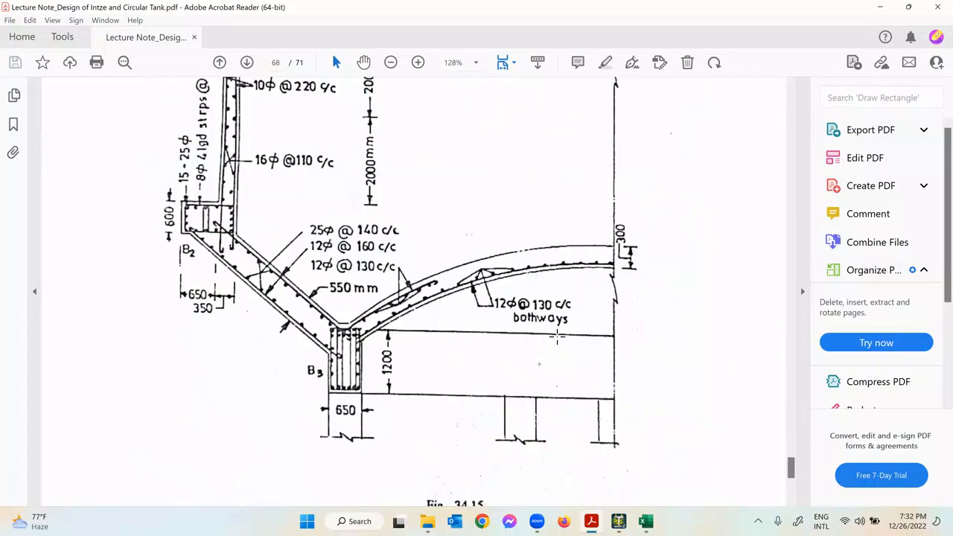
pyautogui.moveTo(379, 402); pyautogui.dragTo(400, 470)
pyautogui.click(423, 415)
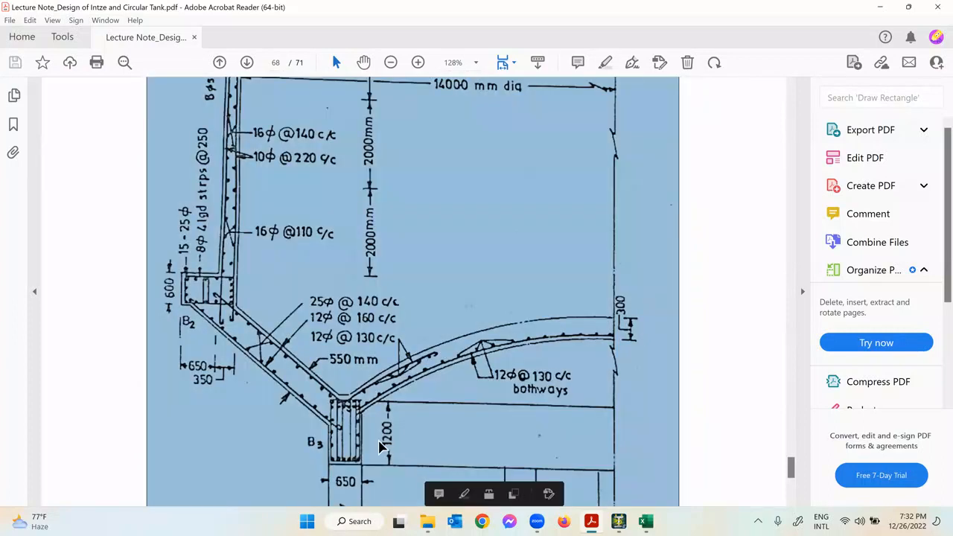
pyautogui.click(388, 423)
pyautogui.moveTo(329, 474); pyautogui.dragTo(368, 489)
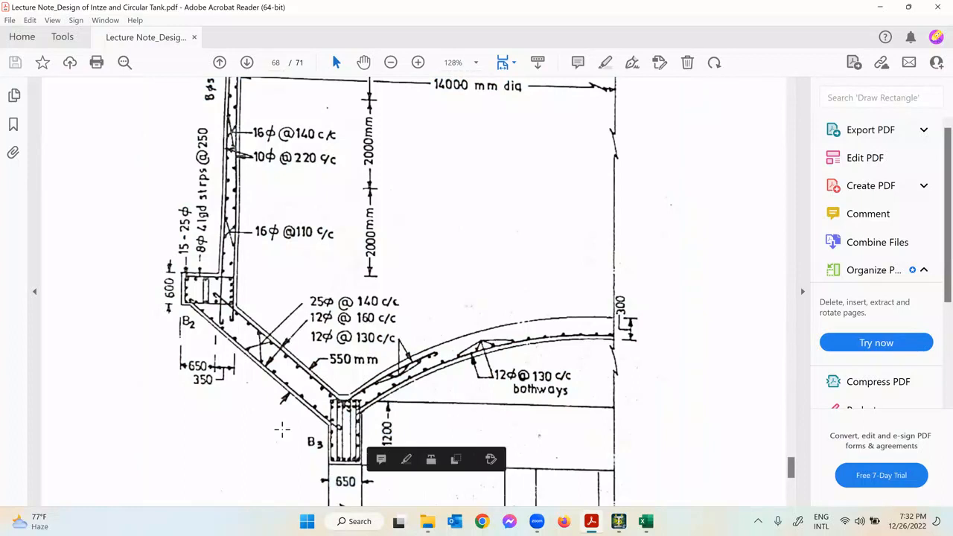
pyautogui.click(283, 401)
pyautogui.click(250, 294)
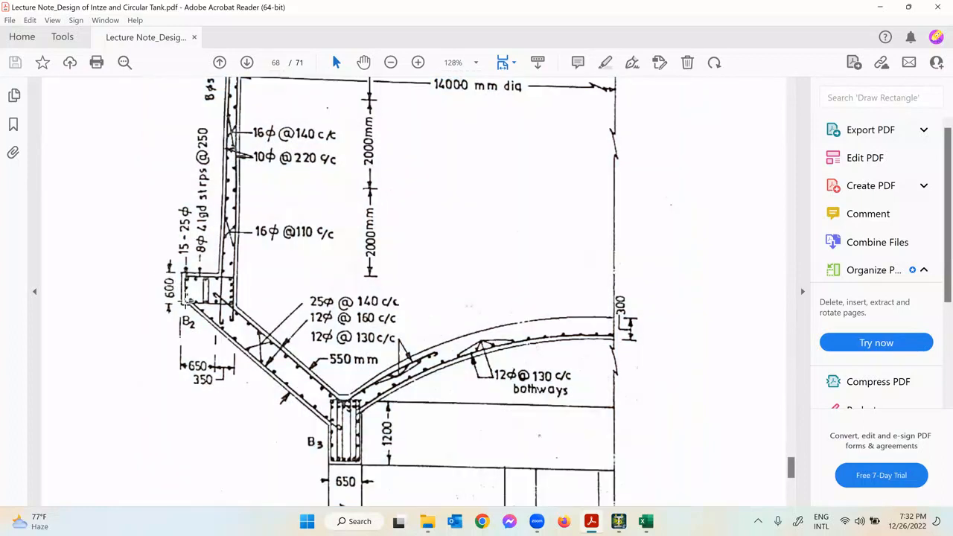
# Step: Examine the width and depth dimensions of ring beam B2 at the base of the cylindrical wall on page 68
pyautogui.scroll(2, 186, 301)
pyautogui.moveTo(183, 383); pyautogui.dragTo(203, 406)
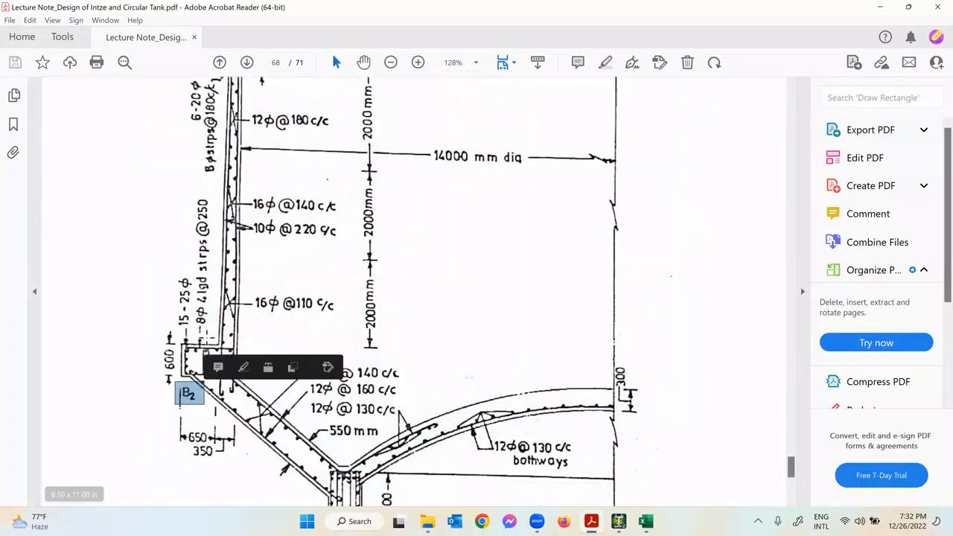
pyautogui.click(190, 354)
pyautogui.click(206, 353)
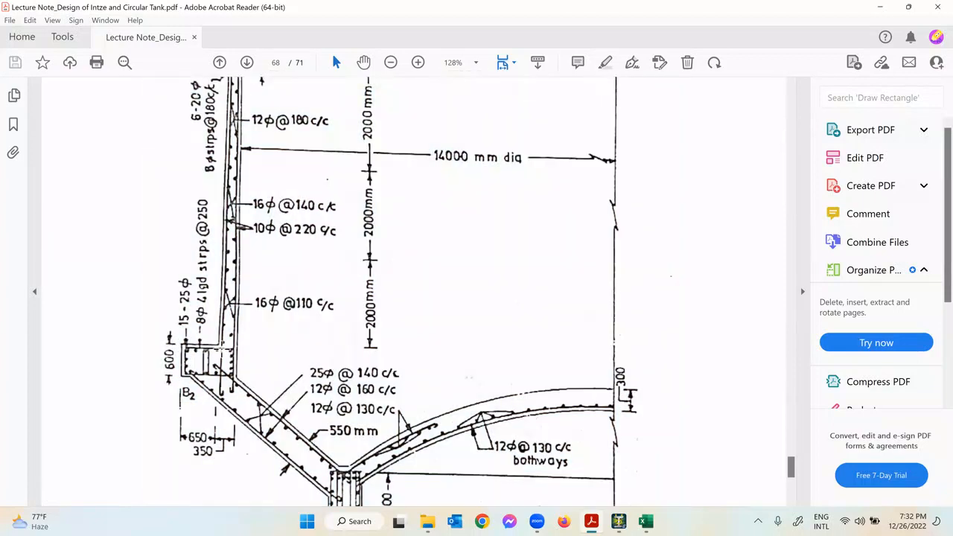
pyautogui.moveTo(174, 424); pyautogui.dragTo(245, 460)
pyautogui.moveTo(180, 329); pyautogui.dragTo(153, 388)
pyautogui.click(346, 326)
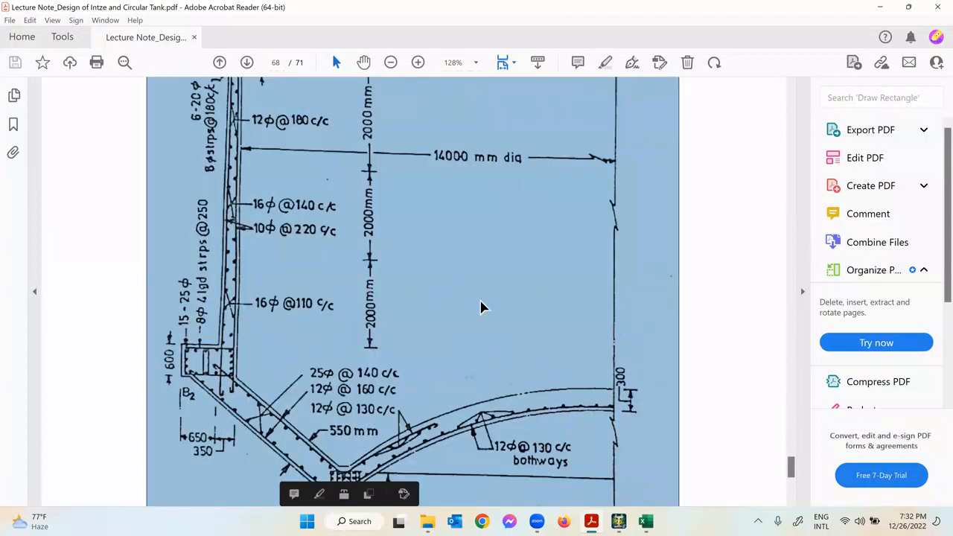
pyautogui.click(480, 304)
# Step: Examine the top ring beam B1, the cylindrical wall and the top dome in the tank cross-section
pyautogui.scroll(-3, 490, 292)
pyautogui.scroll(5, 308, 333)
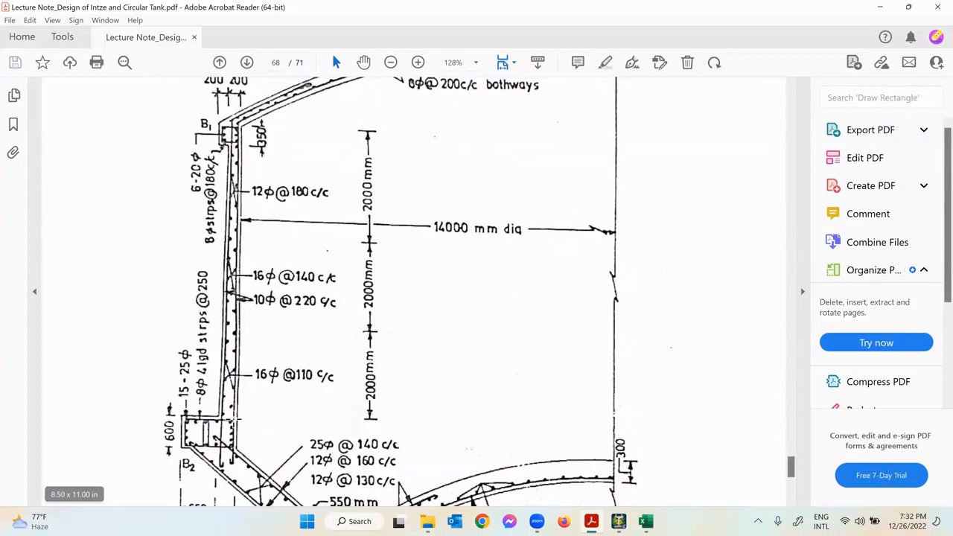
pyautogui.scroll(-2, 233, 421)
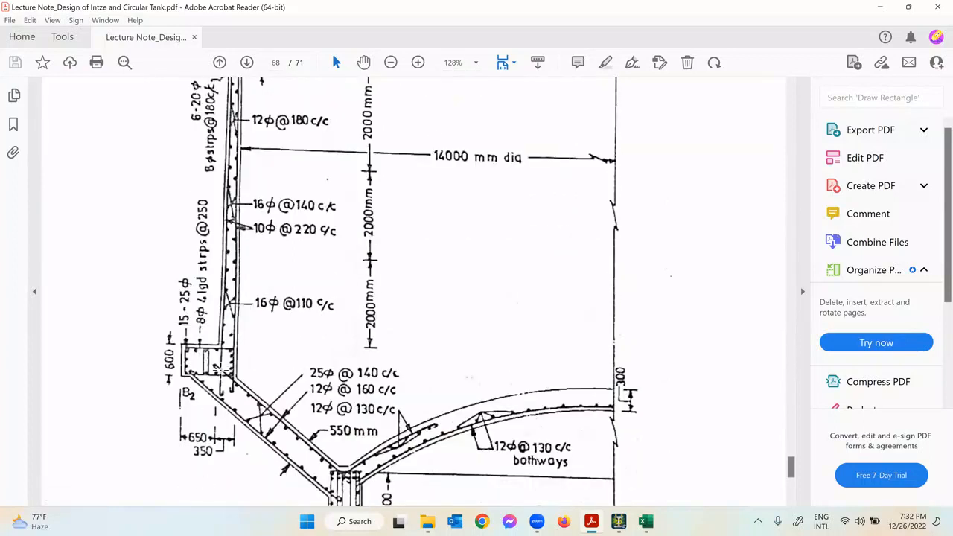
pyautogui.scroll(2, 211, 367)
pyautogui.scroll(4, 211, 370)
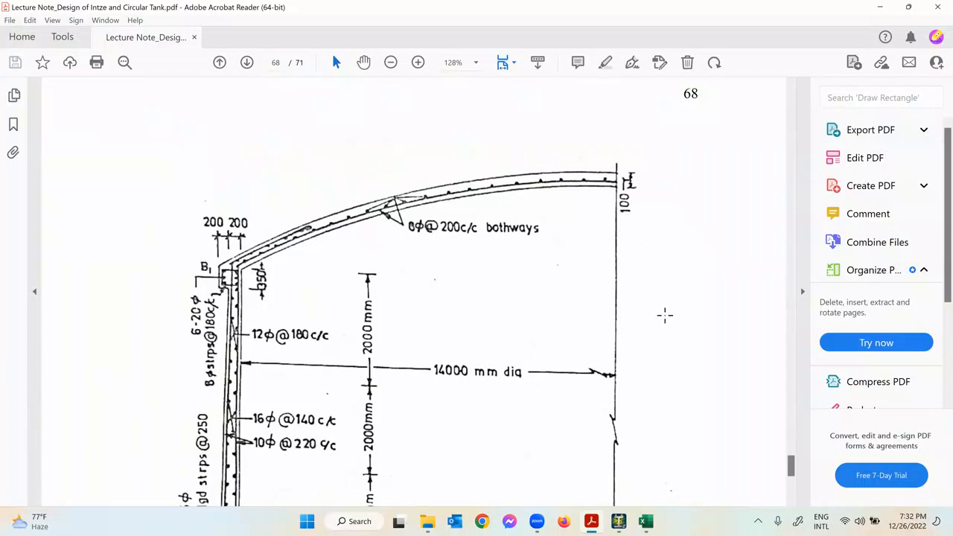
pyautogui.scroll(-3, 530, 295)
pyautogui.scroll(3, 558, 202)
pyautogui.scroll(-8, 621, 198)
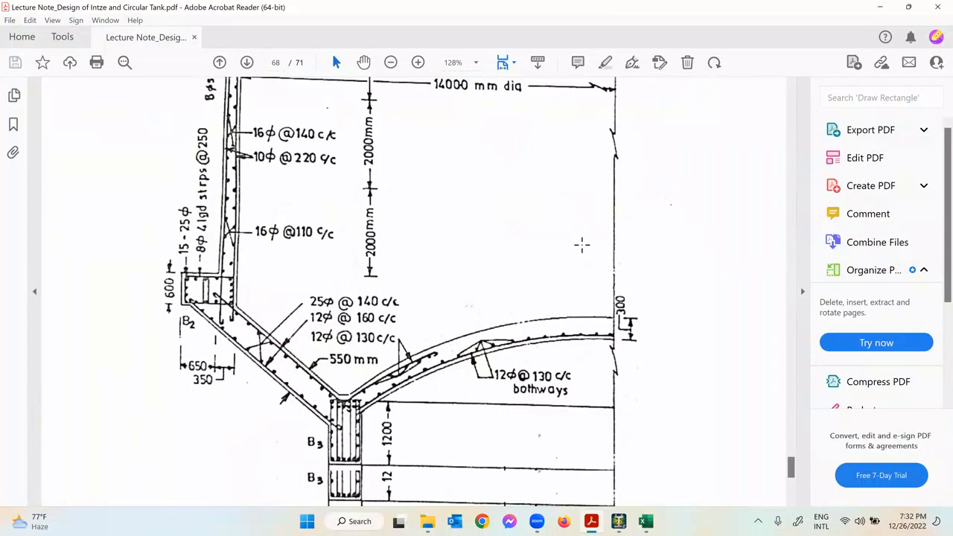
# Step: Examine the thickness dimensions of the bottom dome and the conical slab in Fig. 34.15
pyautogui.scroll(-2, 622, 249)
pyautogui.moveTo(616, 216); pyautogui.dragTo(630, 255)
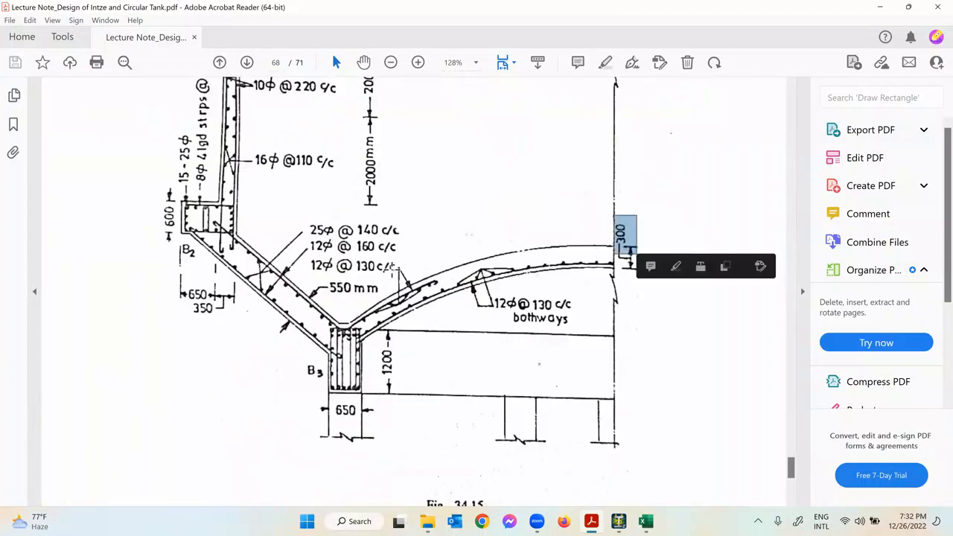
pyautogui.moveTo(323, 281); pyautogui.dragTo(379, 297)
pyautogui.click(467, 365)
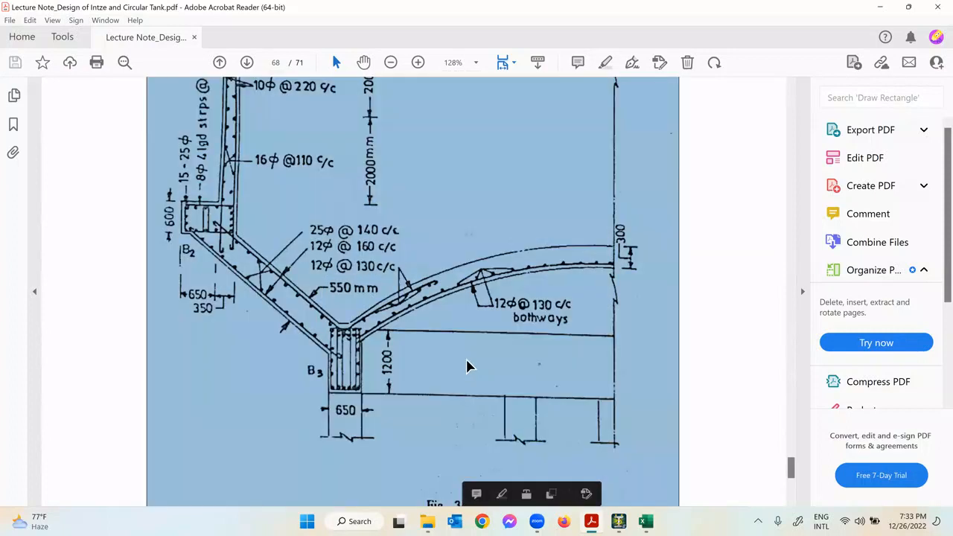
pyautogui.click(724, 315)
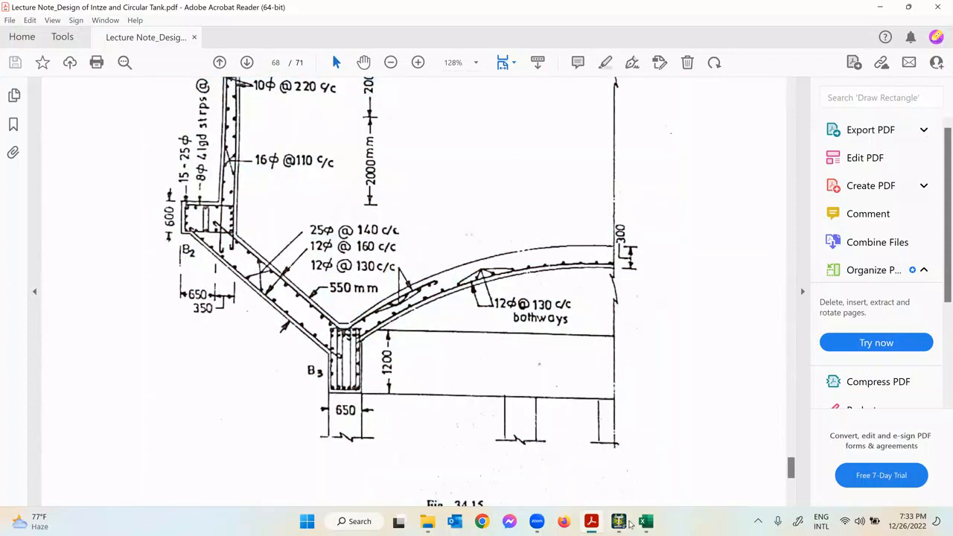
# Step: Switch back to STAAD.Pro and, checking the column size on page 69 of the PDF, add a circular concrete section with YD 0.65 m
pyautogui.click(621, 522)
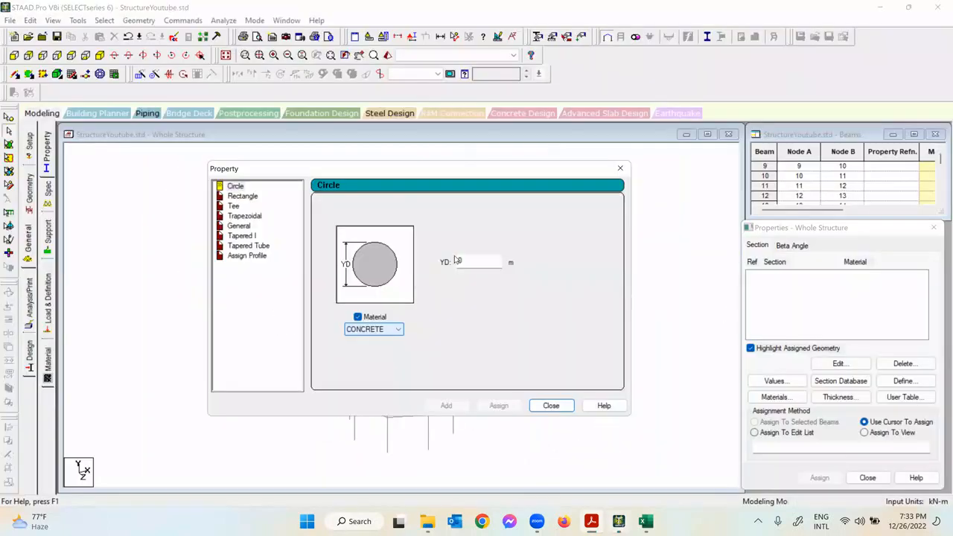
pyautogui.click(236, 186)
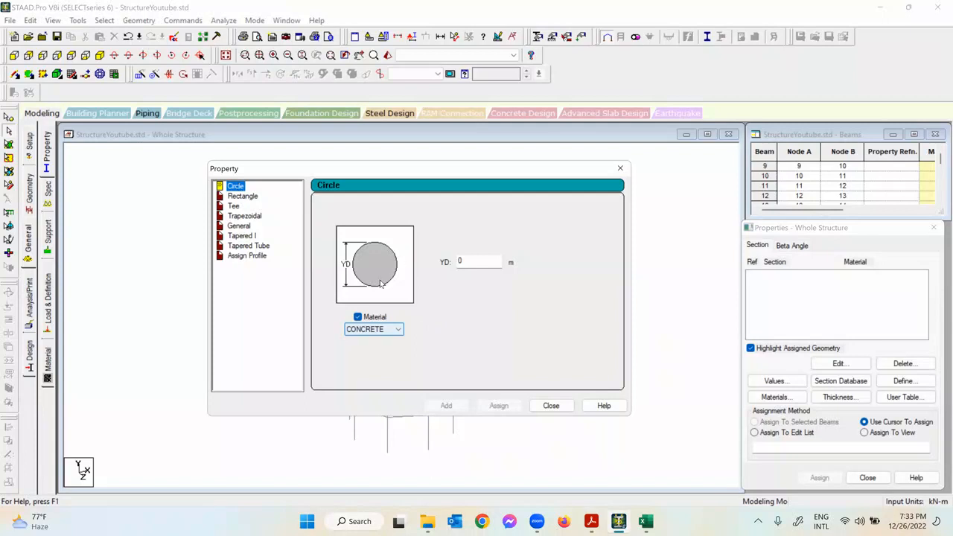
pyautogui.click(475, 260)
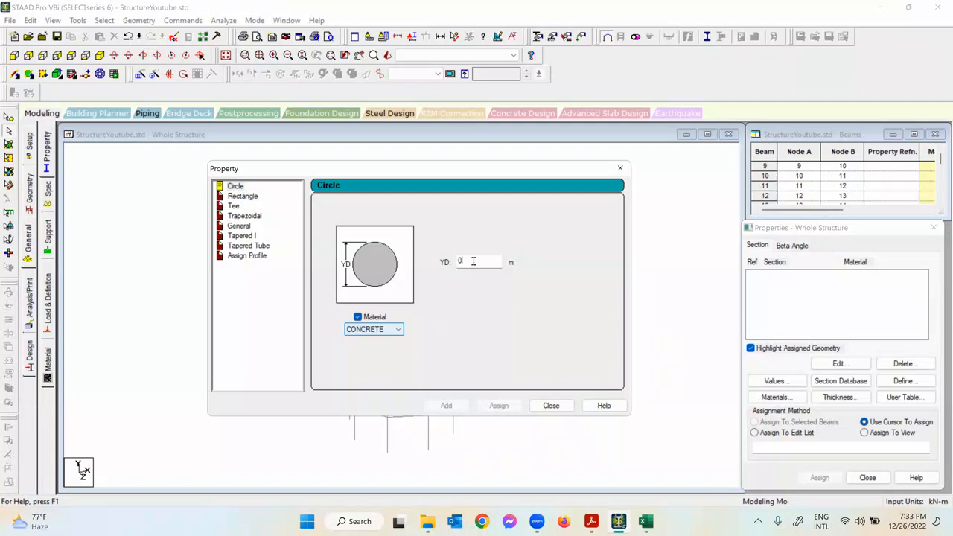
pyautogui.click(598, 523)
pyautogui.scroll(-5, 625, 357)
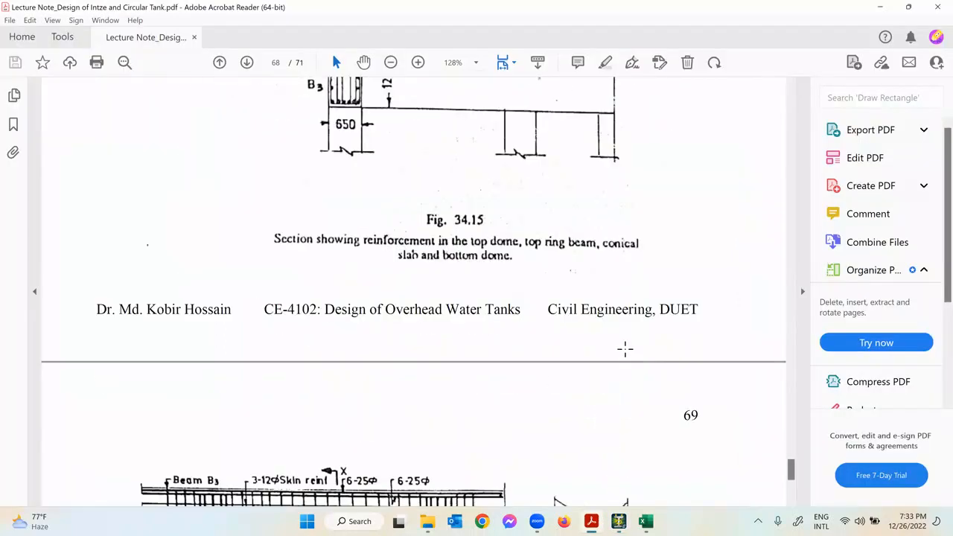
pyautogui.scroll(-6, 625, 348)
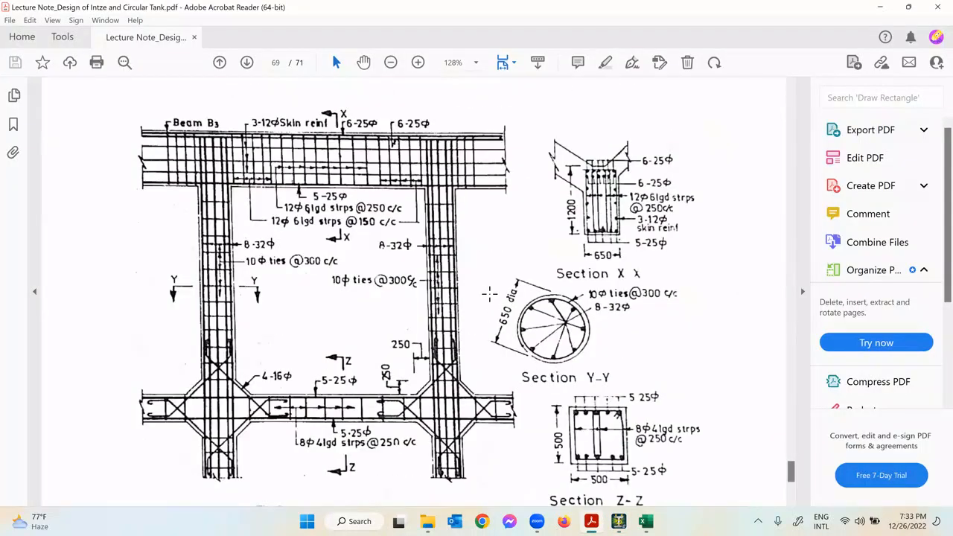
pyautogui.click(619, 521)
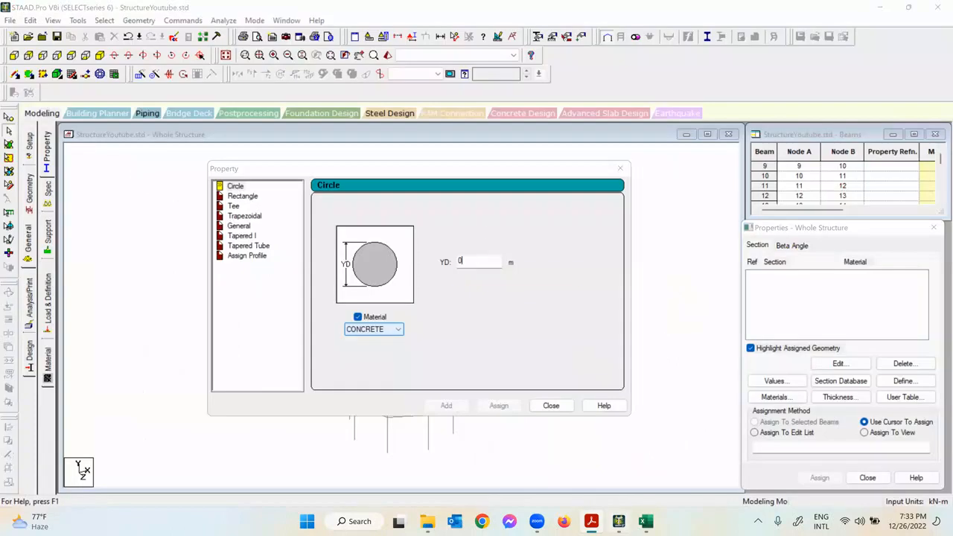
pyautogui.write('.65')
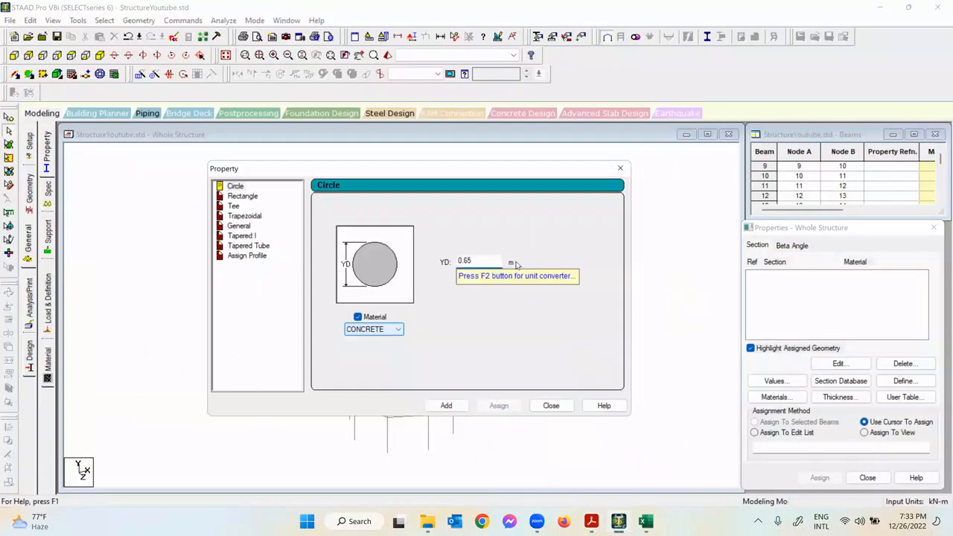
pyautogui.click(430, 406)
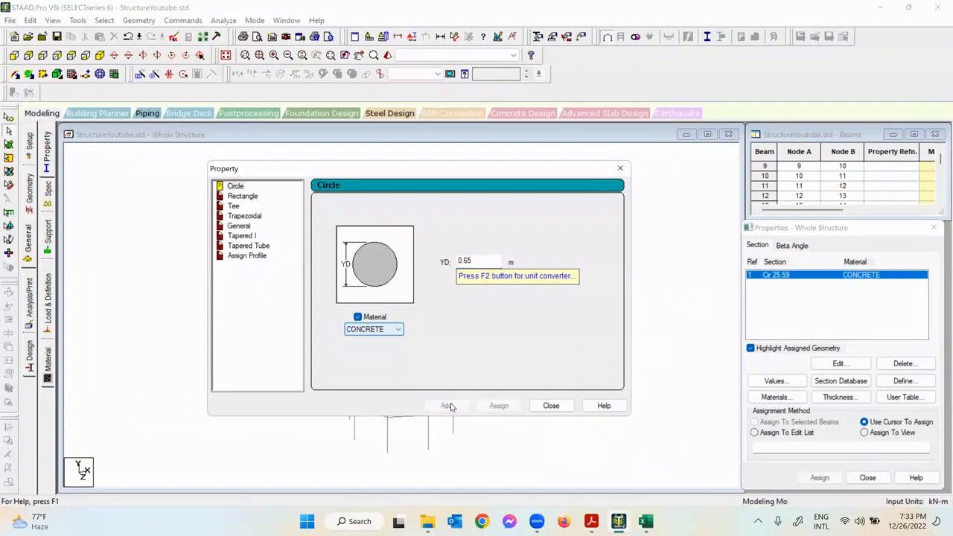
# Step: Choose the rectangular section type, then switch to the PDF and look up the ring beam sizes on page 68
pyautogui.click(250, 196)
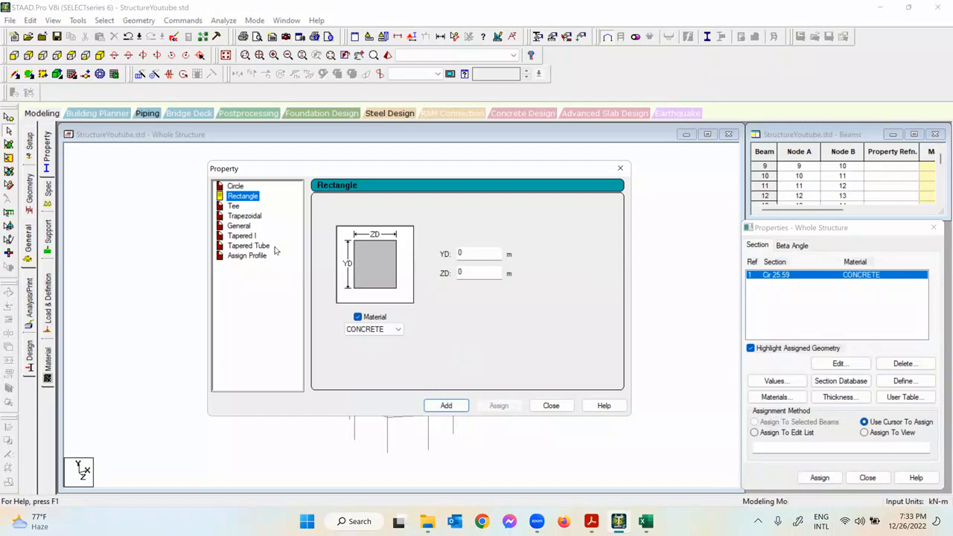
pyautogui.click(590, 521)
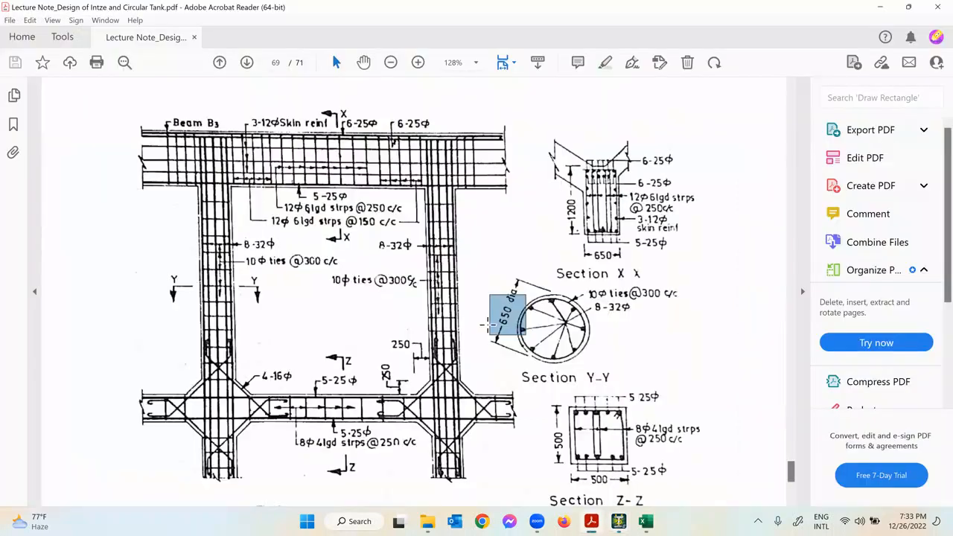
pyautogui.scroll(4, 368, 214)
pyautogui.scroll(8, 242, 220)
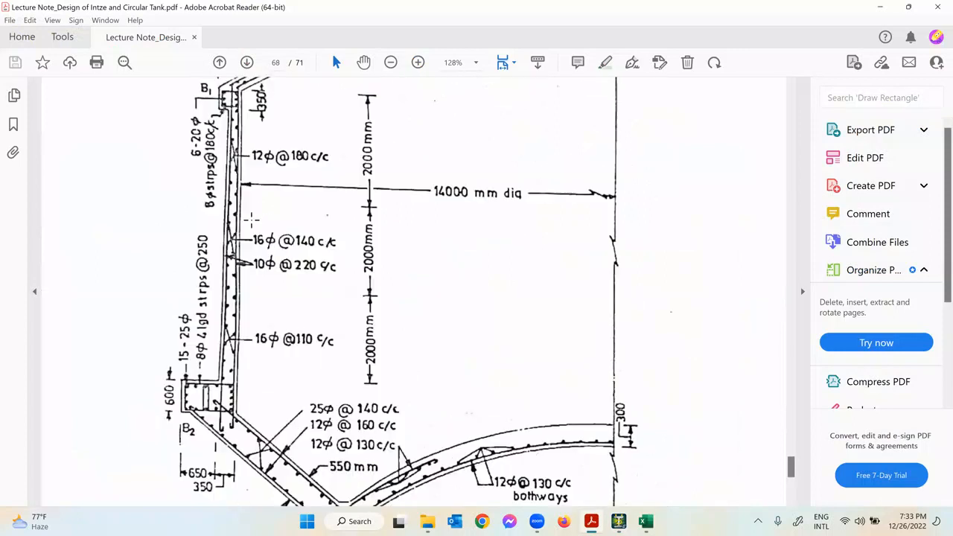
pyautogui.scroll(2, 237, 210)
pyautogui.scroll(-5, 298, 236)
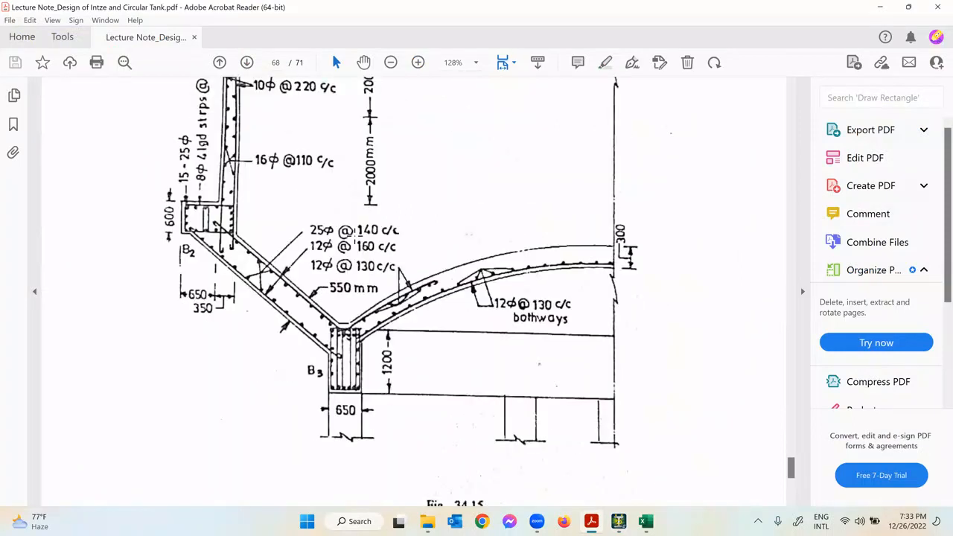
pyautogui.scroll(3, 322, 277)
pyautogui.scroll(-3, 477, 282)
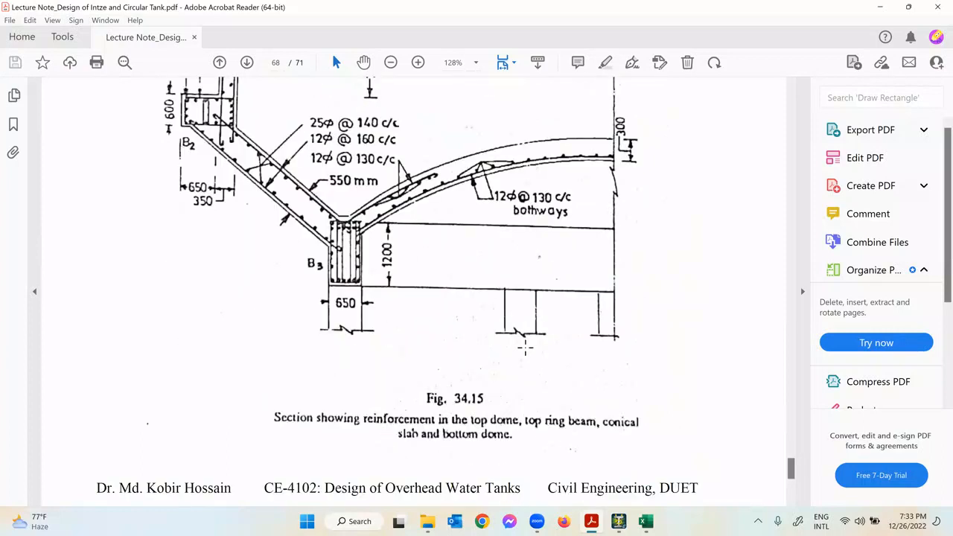
# Step: Check top ring beam B1 on page 68 of the PDF and, in STAAD.Pro, add a rectangular concrete section with YD 0.35 m and ZD 0.40 m
pyautogui.click(619, 521)
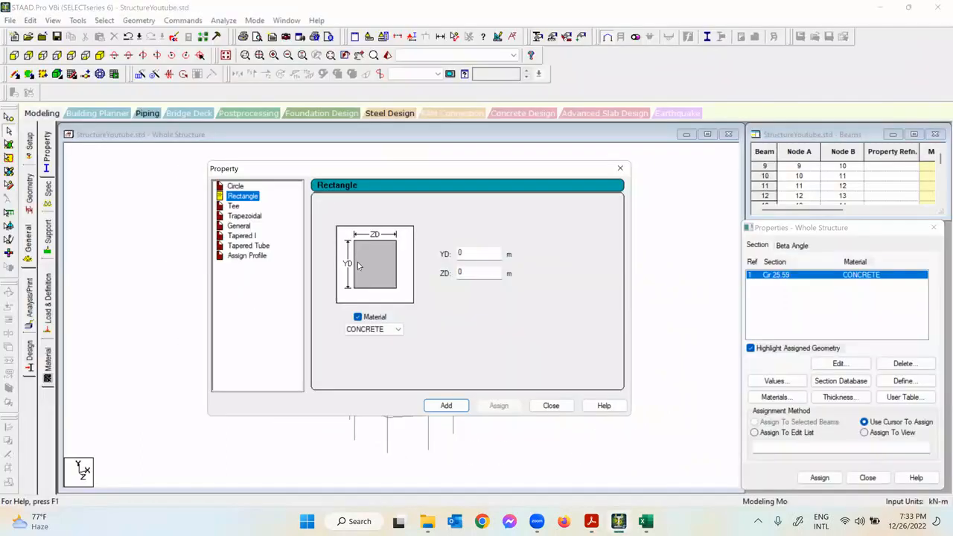
pyautogui.click(591, 521)
pyautogui.scroll(6, 417, 280)
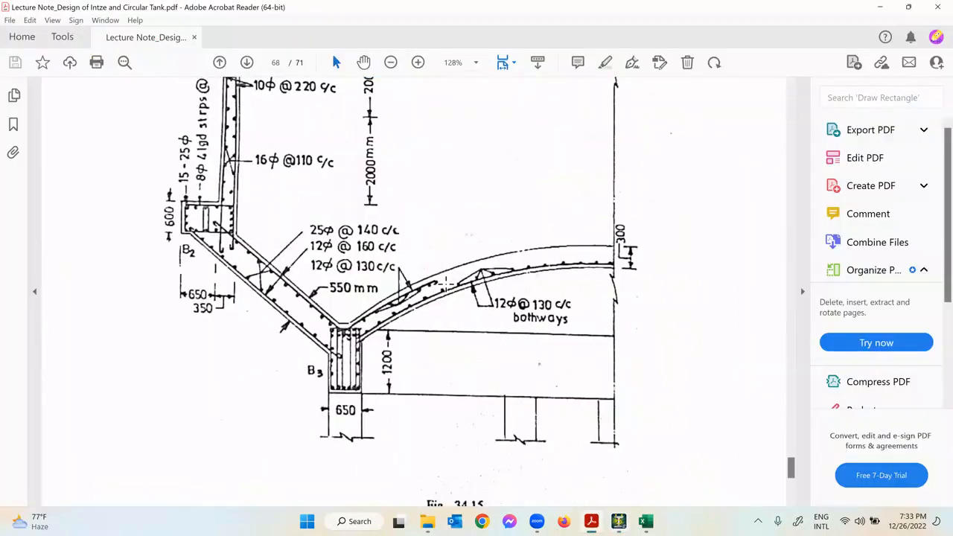
pyautogui.scroll(1, 209, 202)
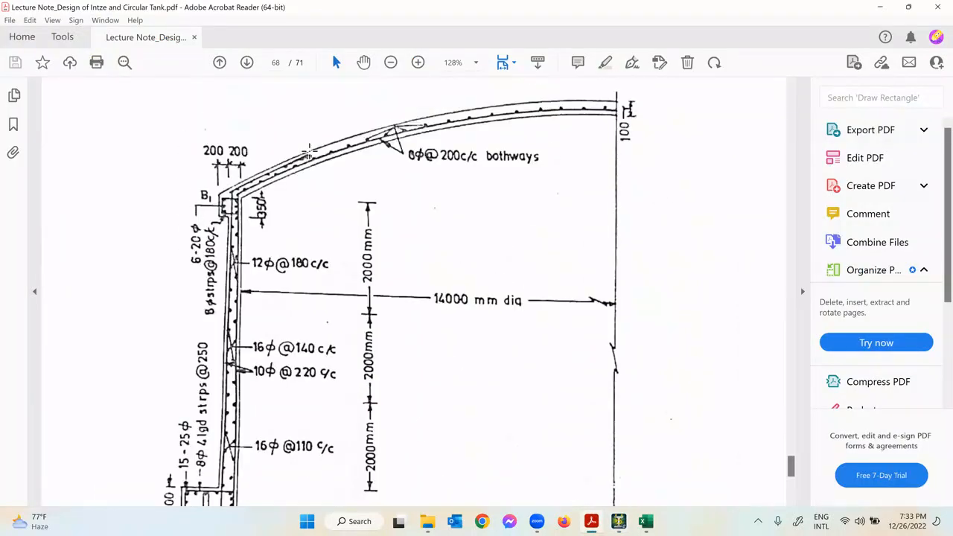
pyautogui.click(618, 521)
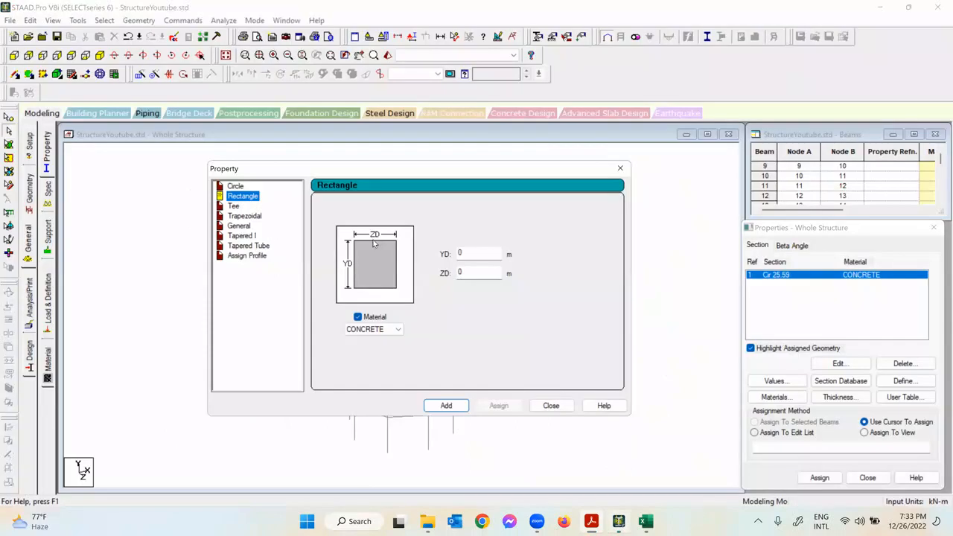
pyautogui.doubleClick(464, 271)
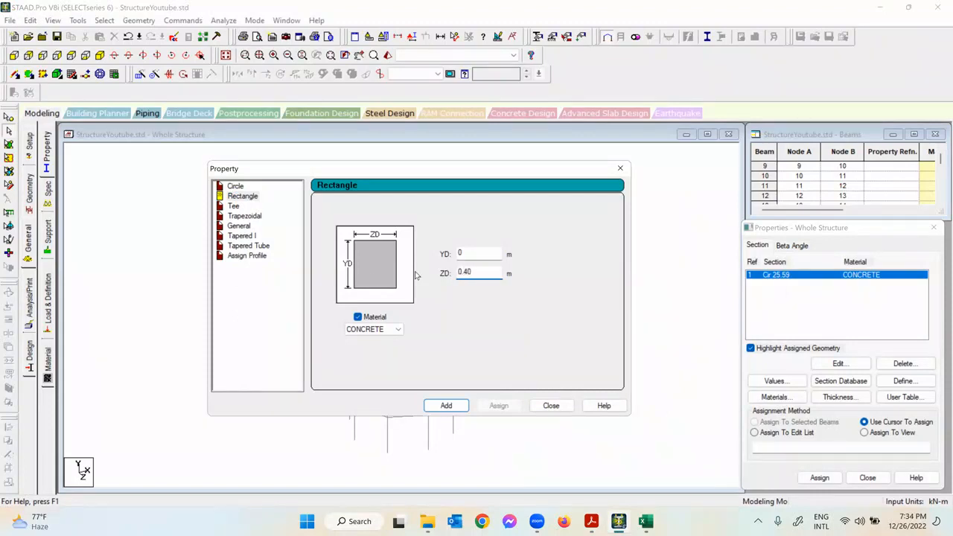
pyautogui.click(474, 253)
pyautogui.write('.35')
pyautogui.click(594, 521)
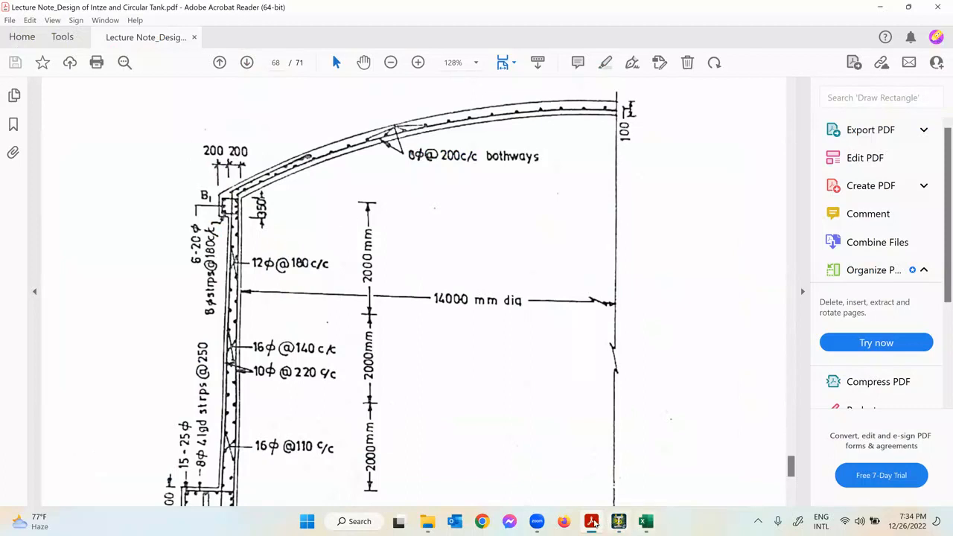
pyautogui.click(618, 521)
pyautogui.click(456, 406)
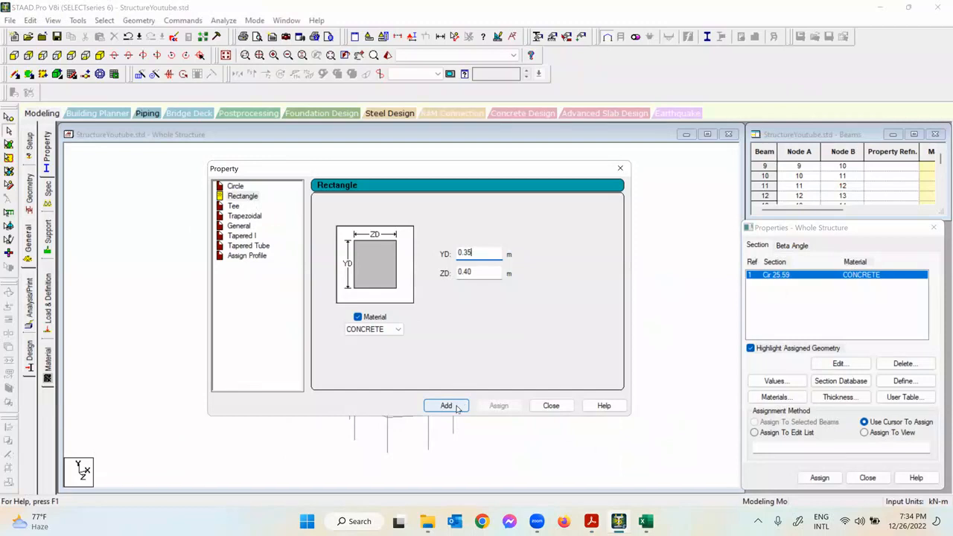
# Step: Look up ring beam B2 in the PDF and, back in STAAD.Pro, set the rectangular section to YD 0.6 m and ZD 1 m
pyautogui.click(592, 521)
pyautogui.scroll(-6, 484, 394)
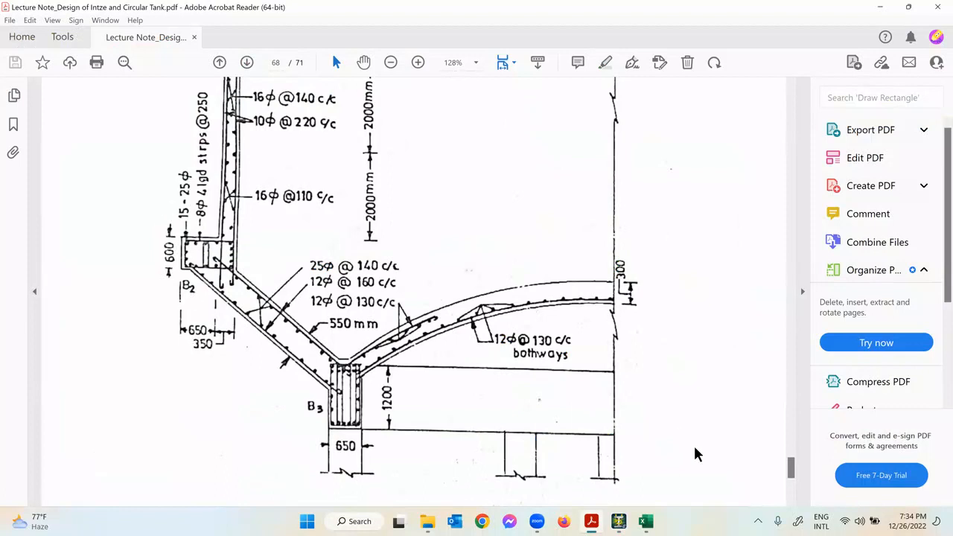
pyautogui.click(618, 521)
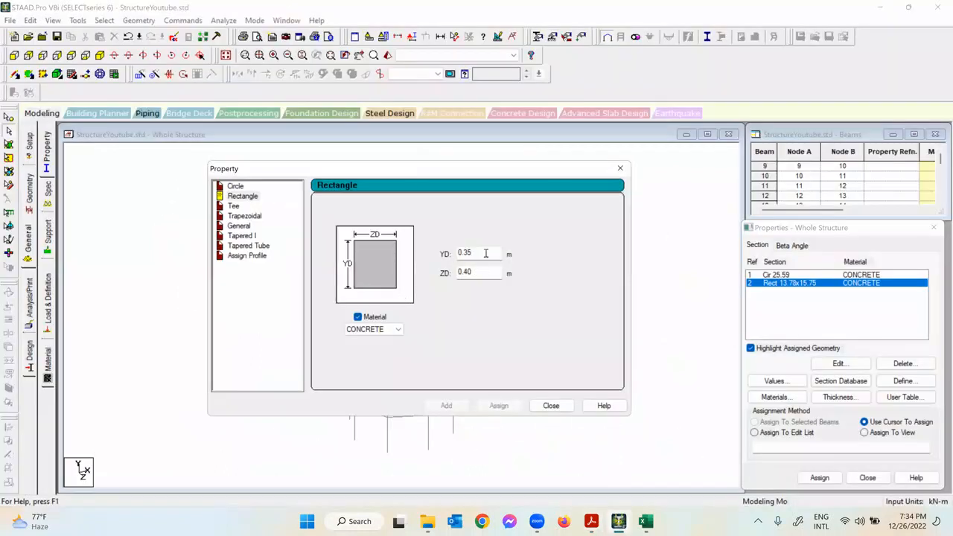
pyautogui.doubleClick(466, 271)
pyautogui.write('1')
pyautogui.click(487, 253)
pyautogui.write('.6')
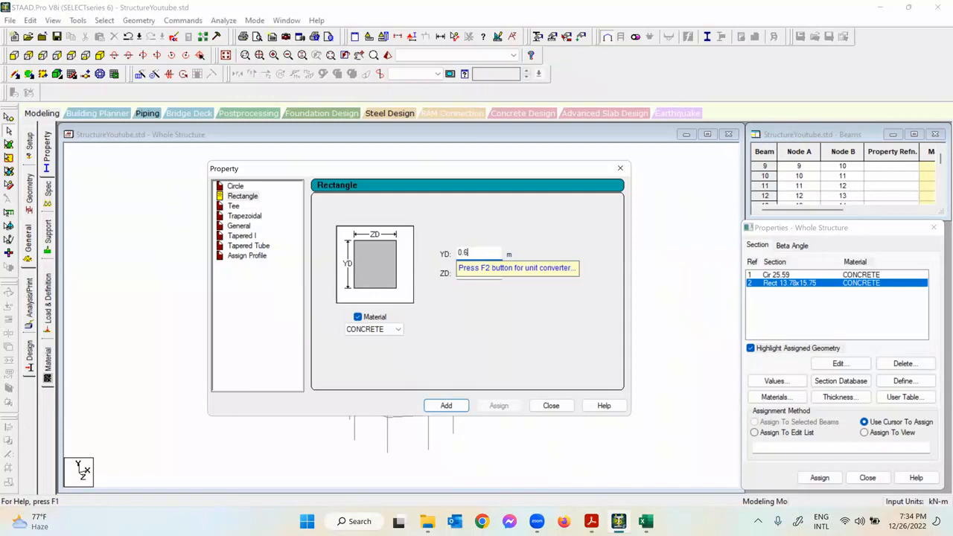
# Step: Recheck beam B2's dimensions in the PDF, then return to STAAD.Pro and add its rectangular section with CONCRETE as the material
pyautogui.click(593, 522)
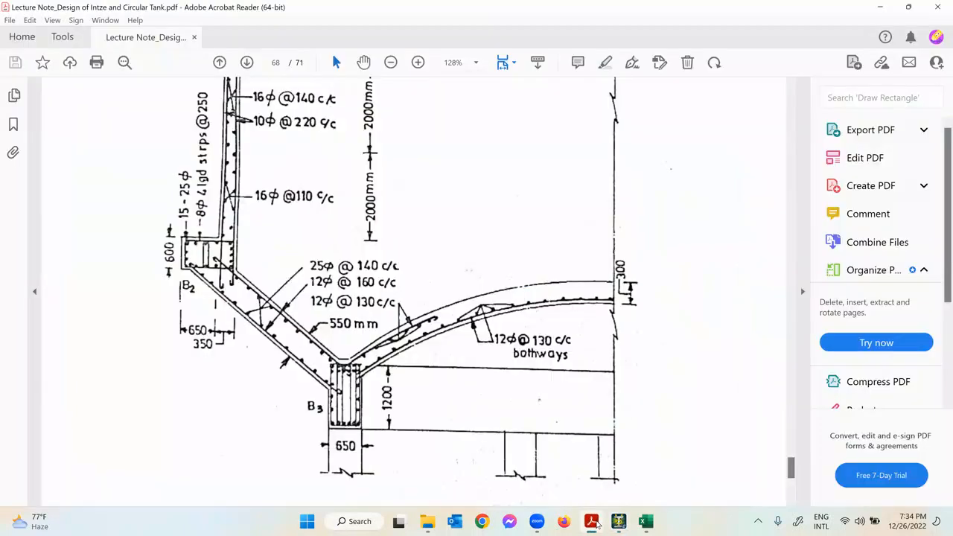
pyautogui.click(618, 521)
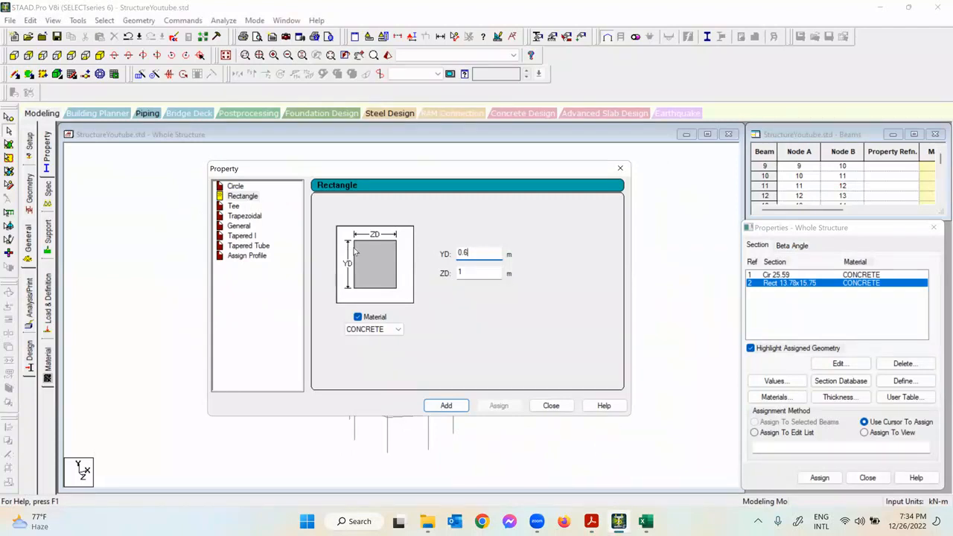
pyautogui.click(374, 330)
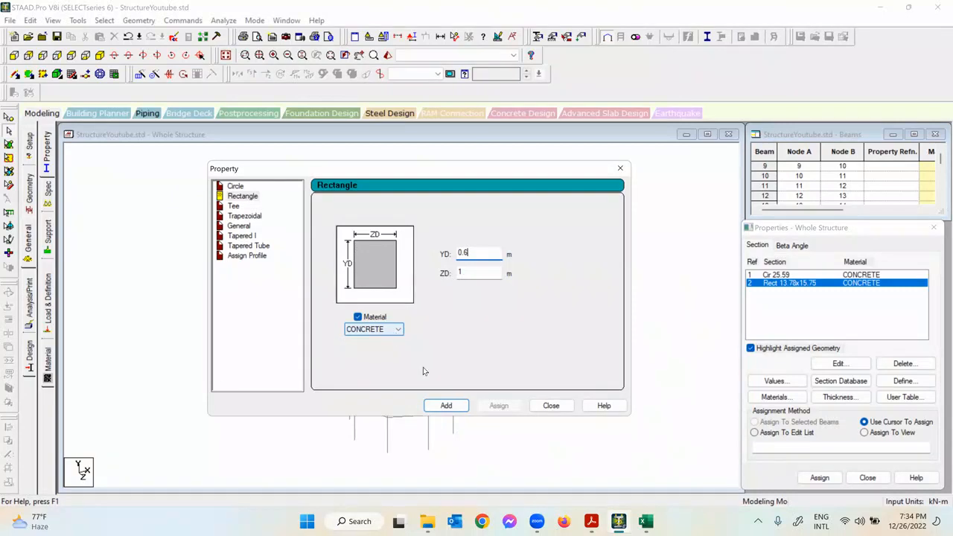
pyautogui.click(454, 406)
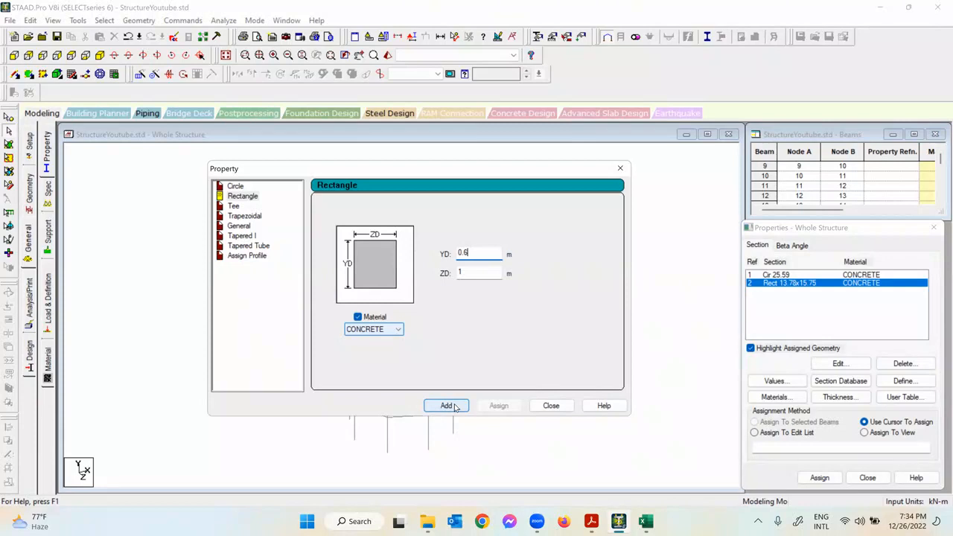
pyautogui.click(399, 329)
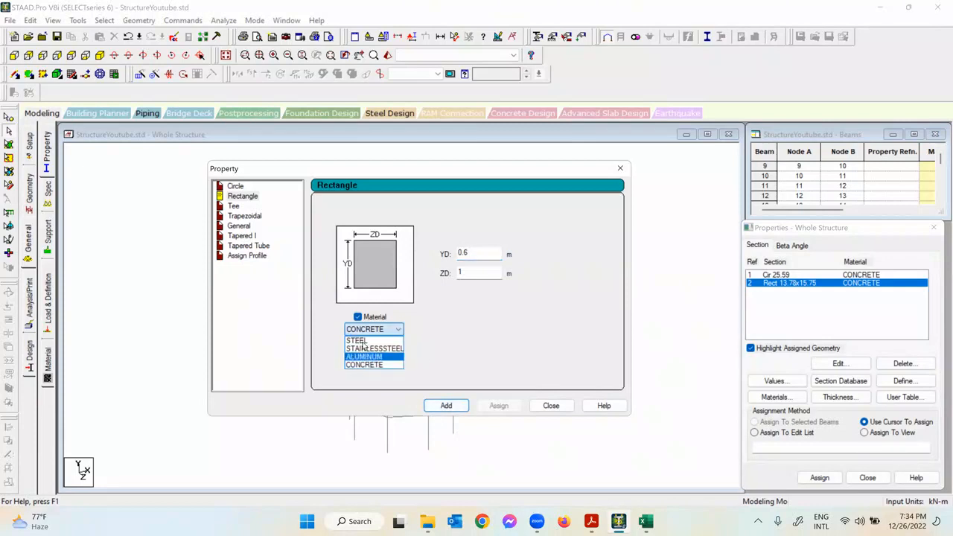
pyautogui.click(467, 354)
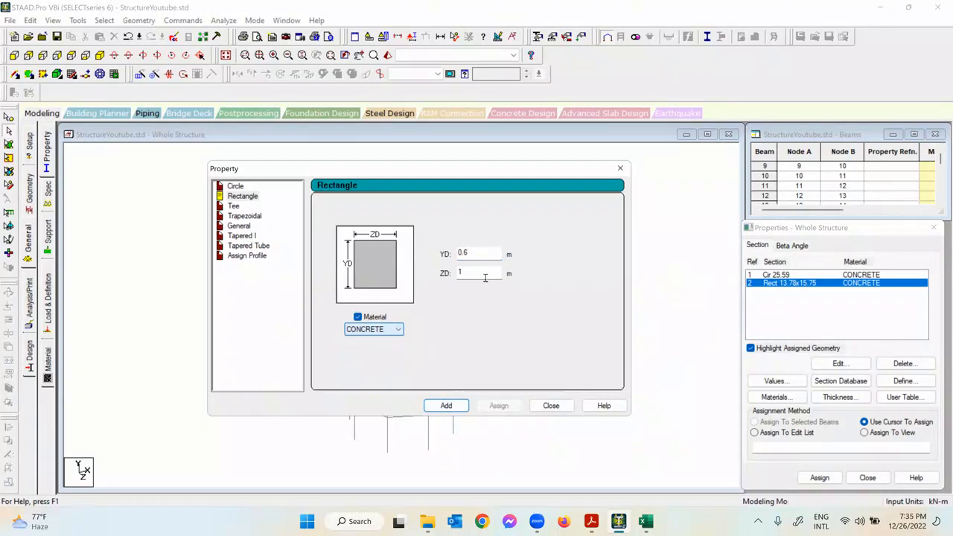
pyautogui.click(447, 405)
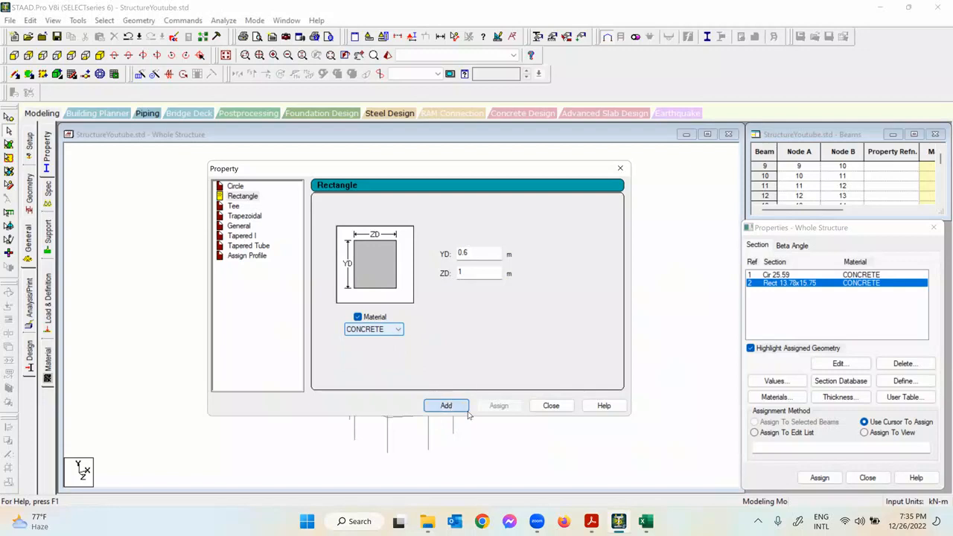
# Step: Check bottom beam B3 in the PDF and, back in STAAD.Pro, add a rectangular concrete section with YD 1.2 m and ZD 0.6 m
pyautogui.click(593, 522)
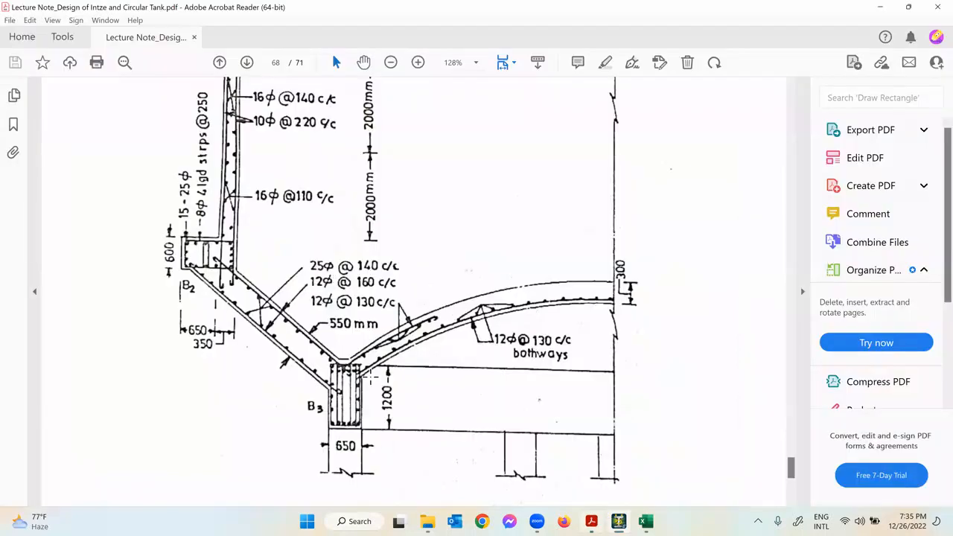
pyautogui.scroll(-2, 370, 378)
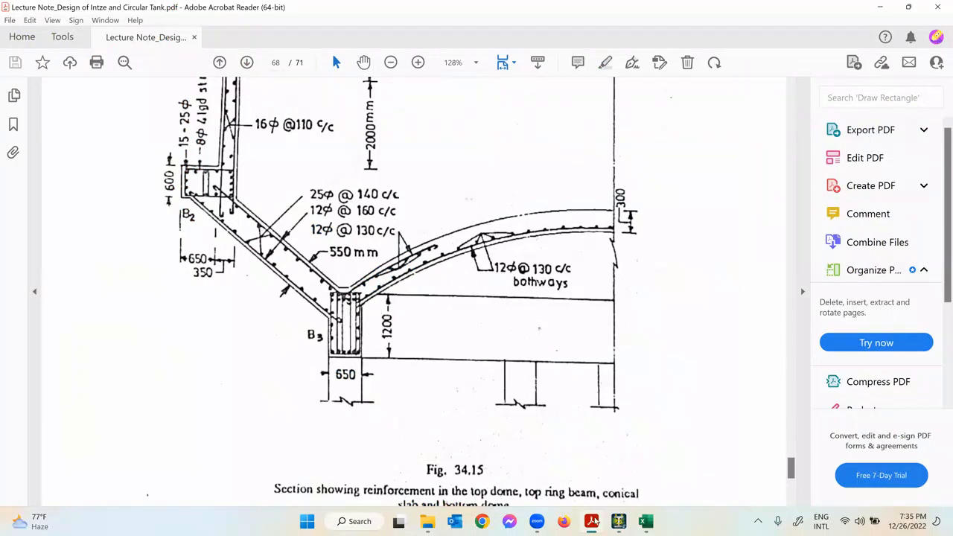
pyautogui.click(619, 522)
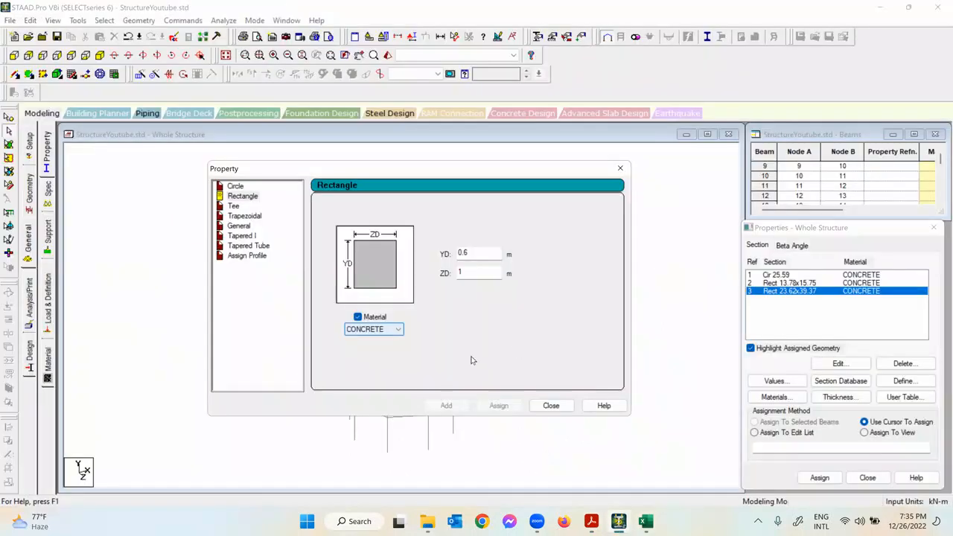
pyautogui.click(470, 277)
pyautogui.doubleClick(487, 255)
pyautogui.write('1.2')
pyautogui.doubleClick(460, 272)
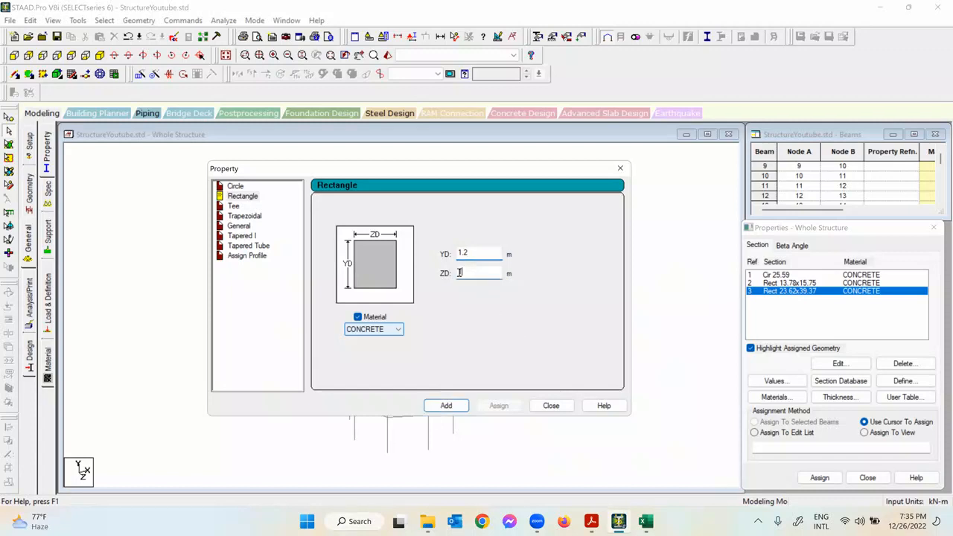
pyautogui.press('BackSpace')
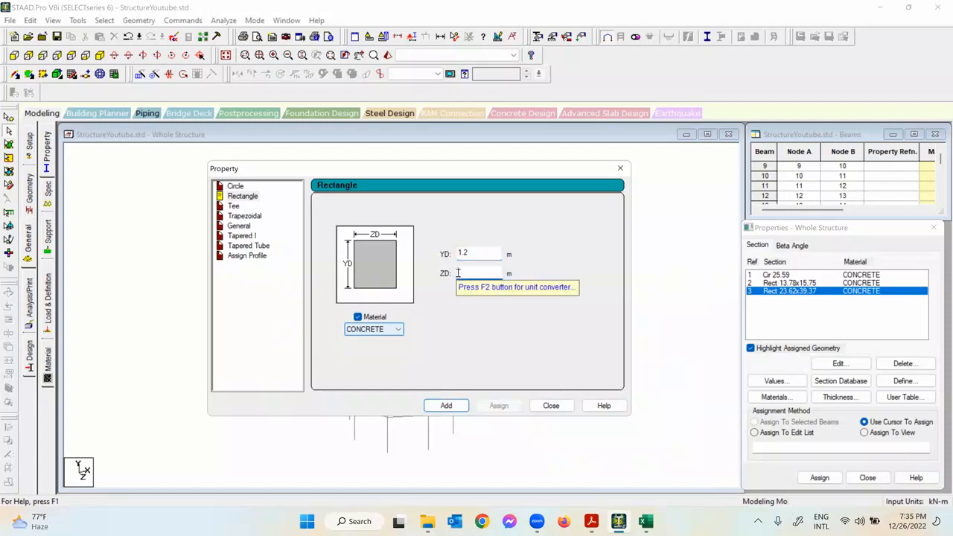
pyautogui.click(451, 405)
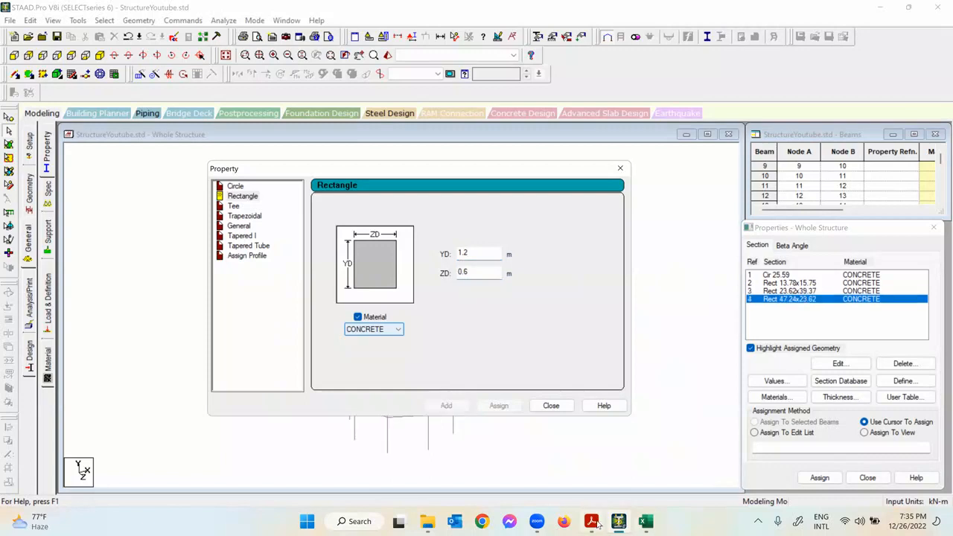
# Step: Look up bracing Section Z-Z on page 69 of the PDF and, in STAAD.Pro, add a rectangular concrete section with YD 05 m and ZD 05 m
pyautogui.click(591, 521)
pyautogui.scroll(-5, 505, 354)
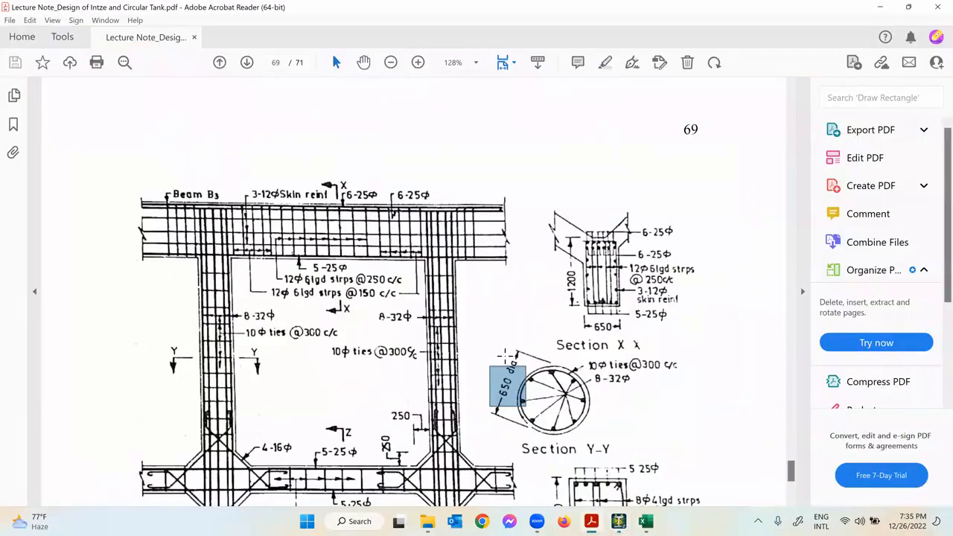
pyautogui.scroll(-3, 611, 375)
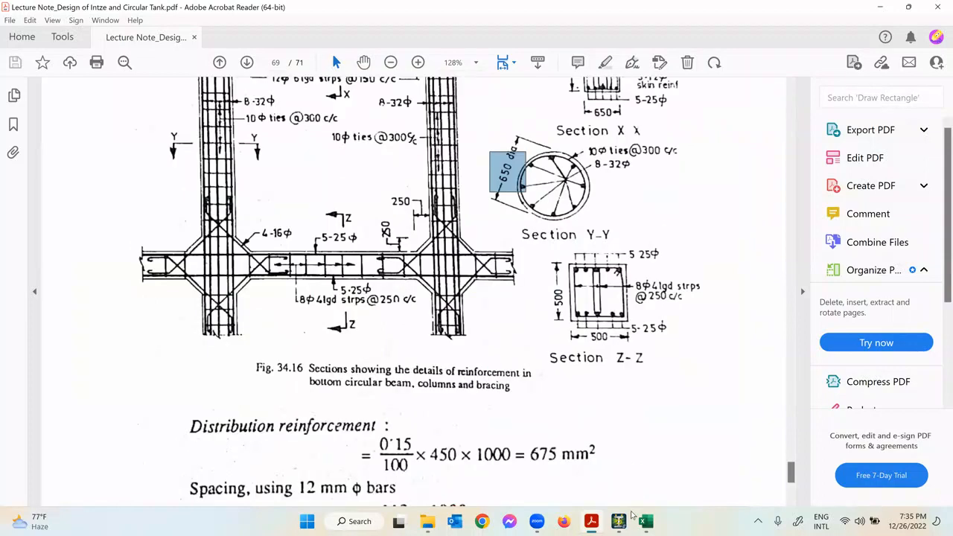
pyautogui.click(620, 523)
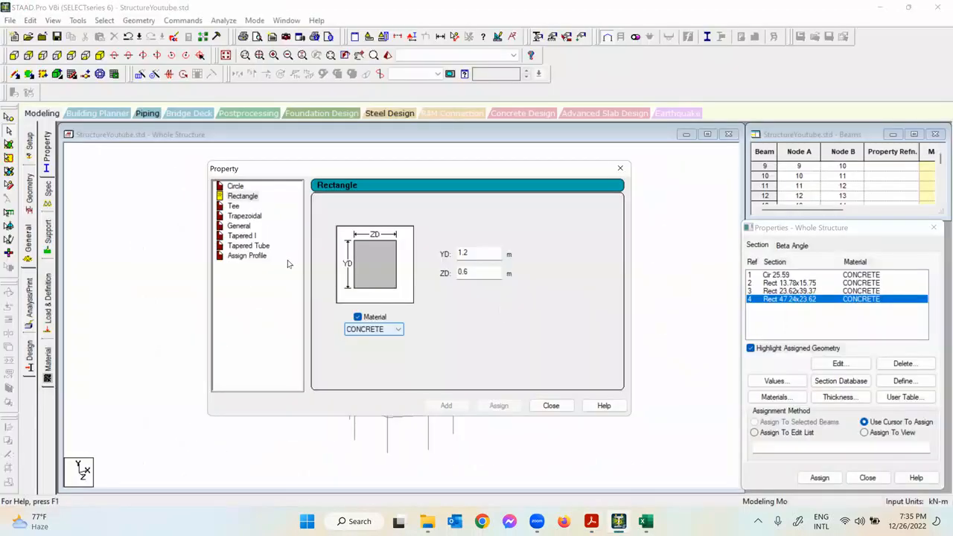
pyautogui.moveTo(482, 255); pyautogui.dragTo(440, 272)
pyautogui.write('05')
pyautogui.write('0')
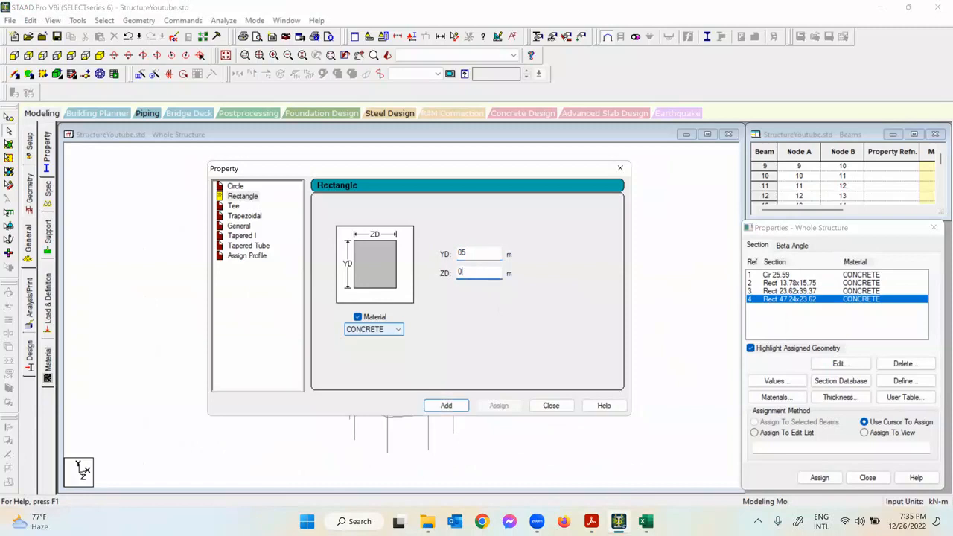
pyautogui.click(446, 405)
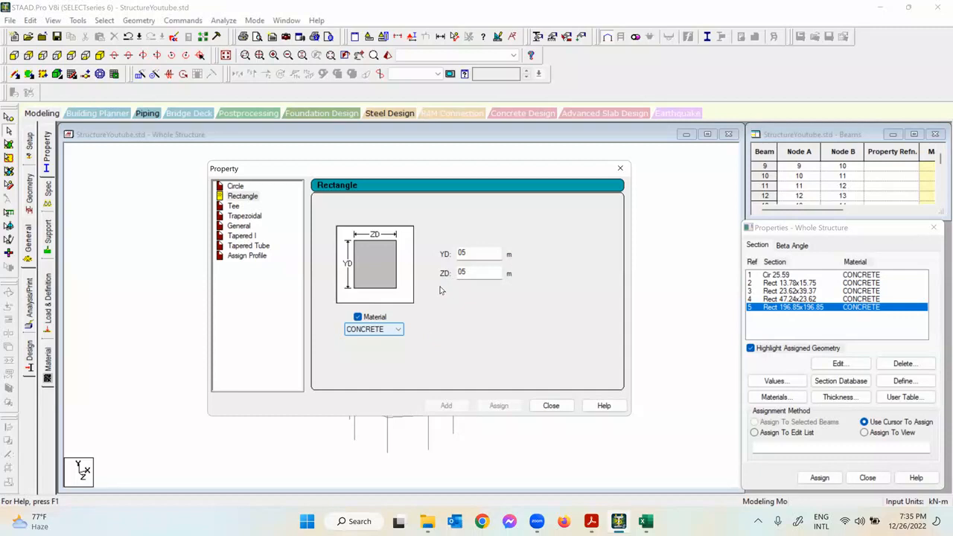
# Step: Close the beam section definition, open the plate element thickness definition, and look up the wall thickness at beam B1 on page 68 of the PDF
pyautogui.click(551, 406)
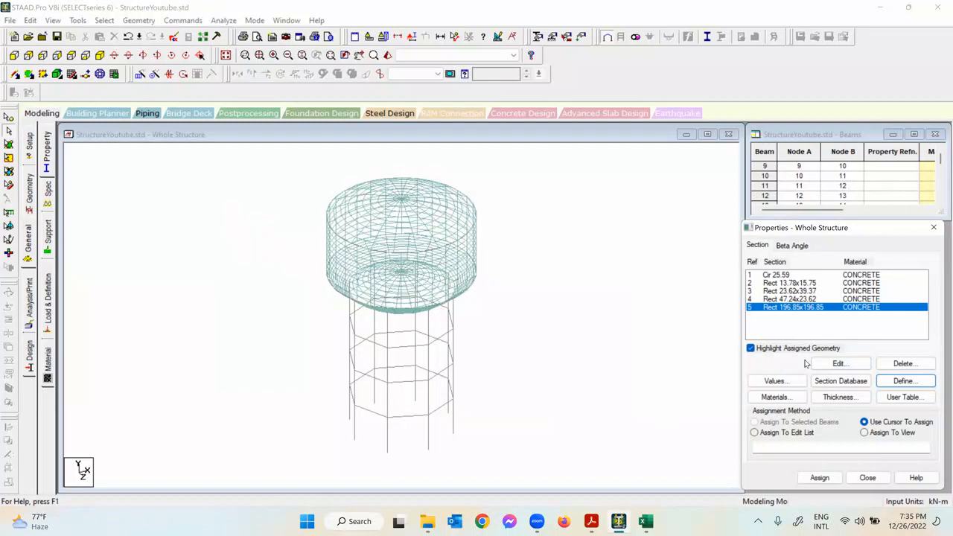
pyautogui.click(849, 398)
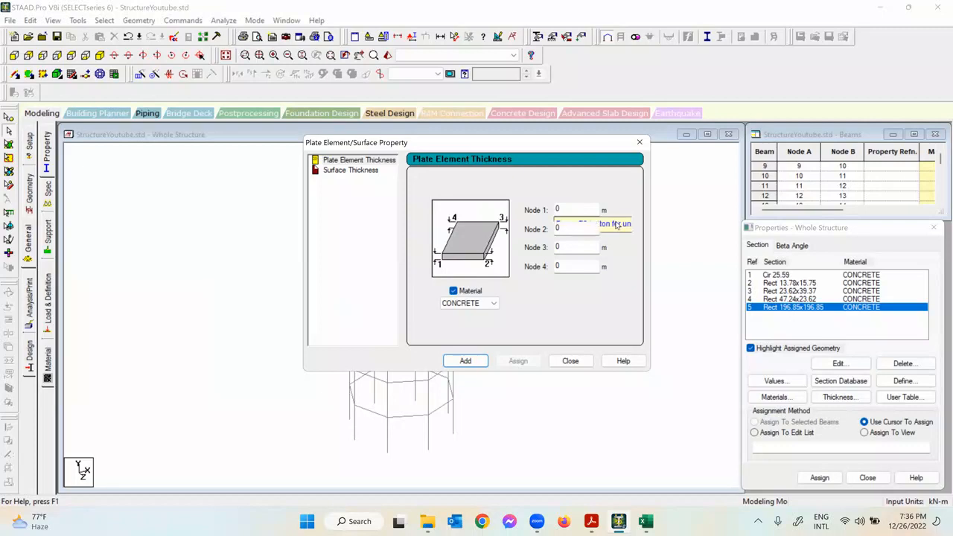
pyautogui.click(591, 521)
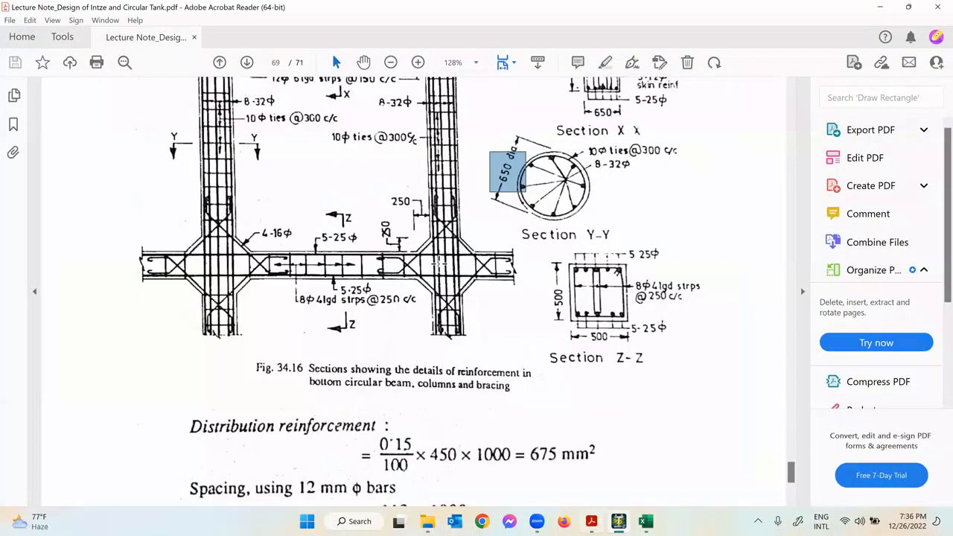
pyautogui.scroll(10, 270, 291)
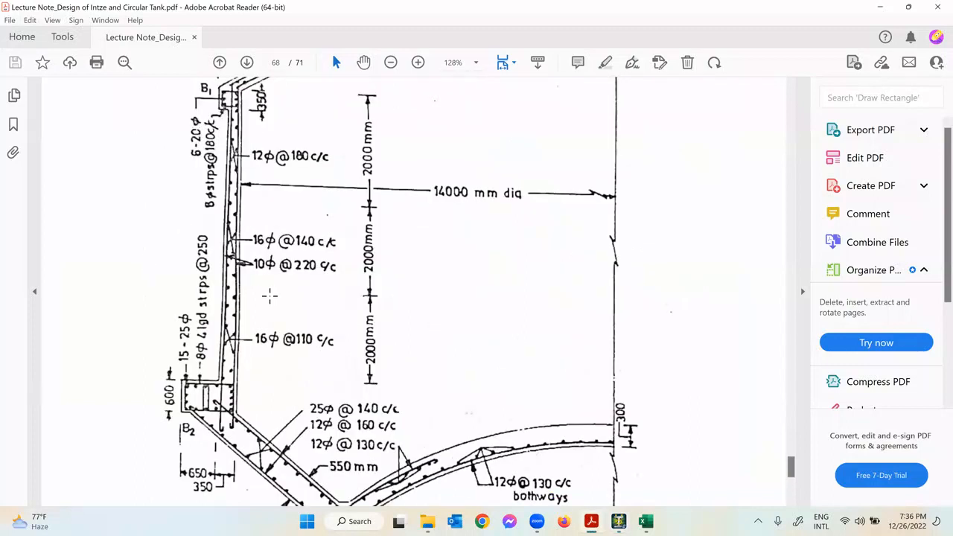
pyautogui.scroll(3, 231, 236)
pyautogui.moveTo(228, 224); pyautogui.dragTo(258, 227)
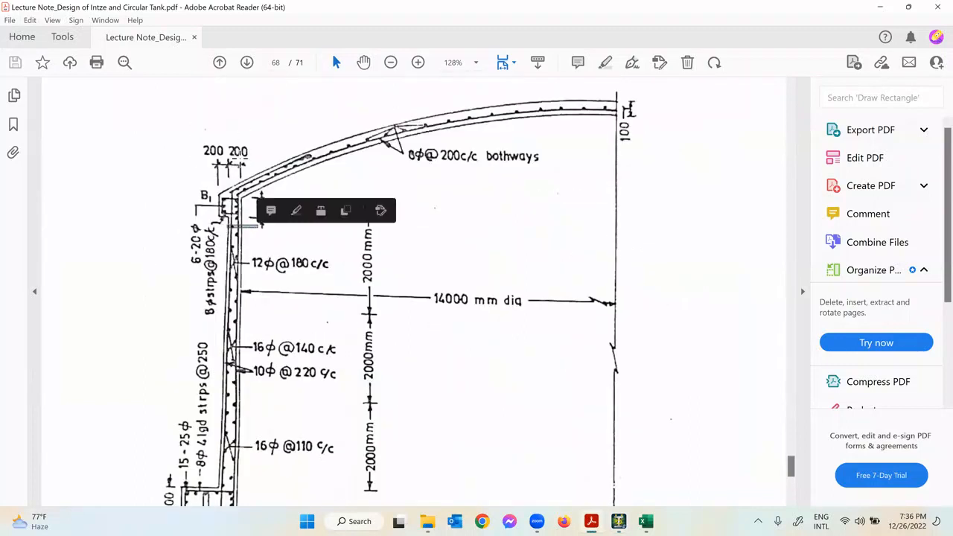
pyautogui.click(240, 154)
pyautogui.click(232, 139)
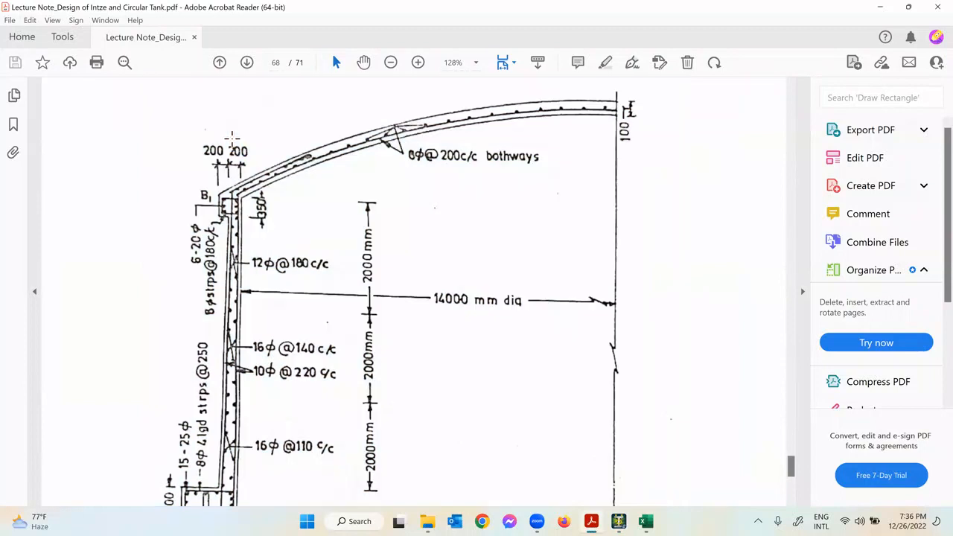
pyautogui.click(238, 154)
# Step: Check the wall thickness at ring beam B2 in the PDF, then return to the plate thickness definition in STAAD.Pro
pyautogui.scroll(-2, 229, 325)
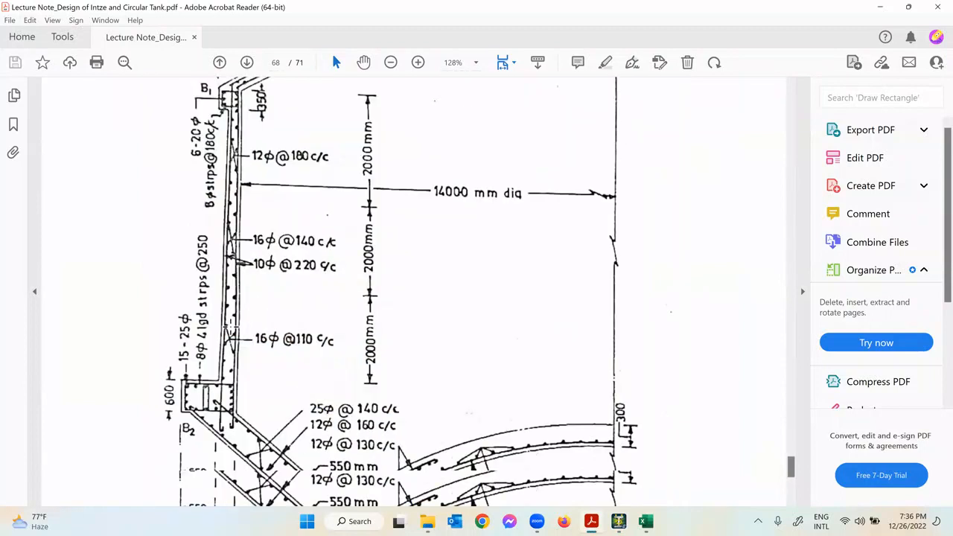
pyautogui.scroll(-1, 230, 326)
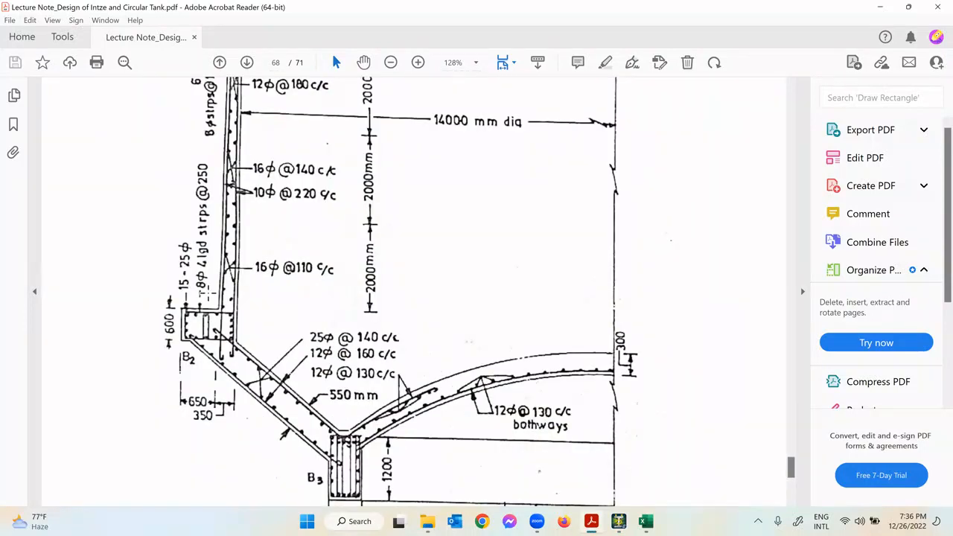
pyautogui.doubleClick(203, 415)
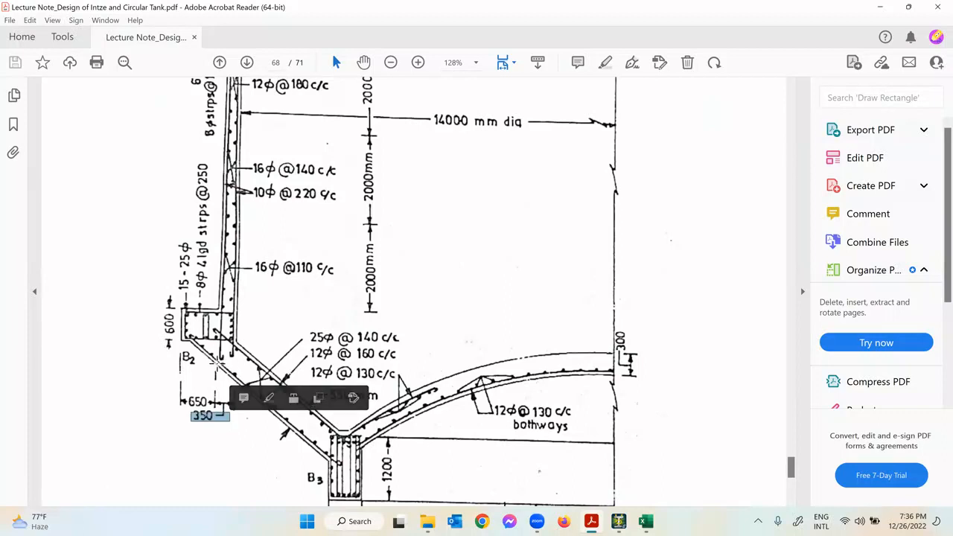
pyautogui.scroll(2, 246, 402)
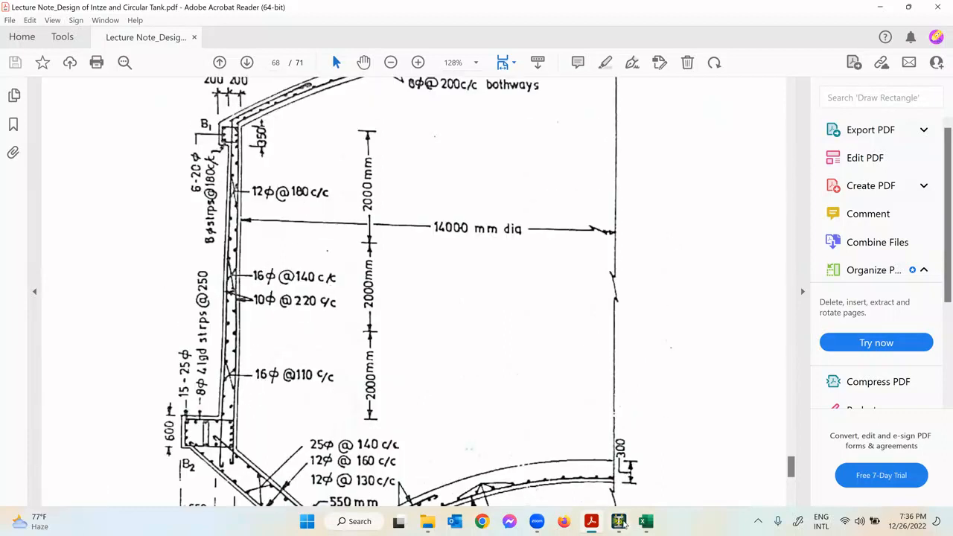
pyautogui.click(621, 522)
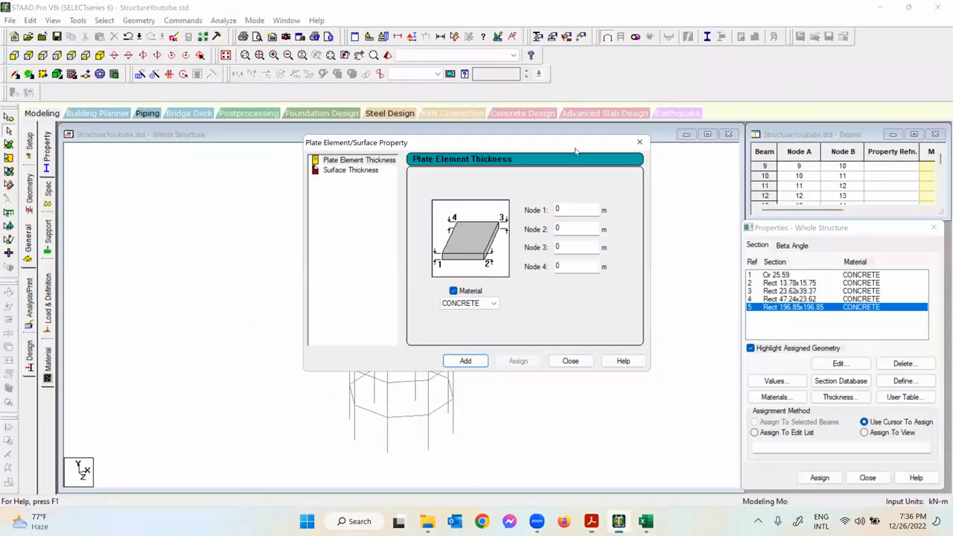
# Step: Look up the top dome's thickness in the PDF and, in STAAD.Pro, add a concrete plate thickness of 0.1 m at all four nodes
pyautogui.click(592, 522)
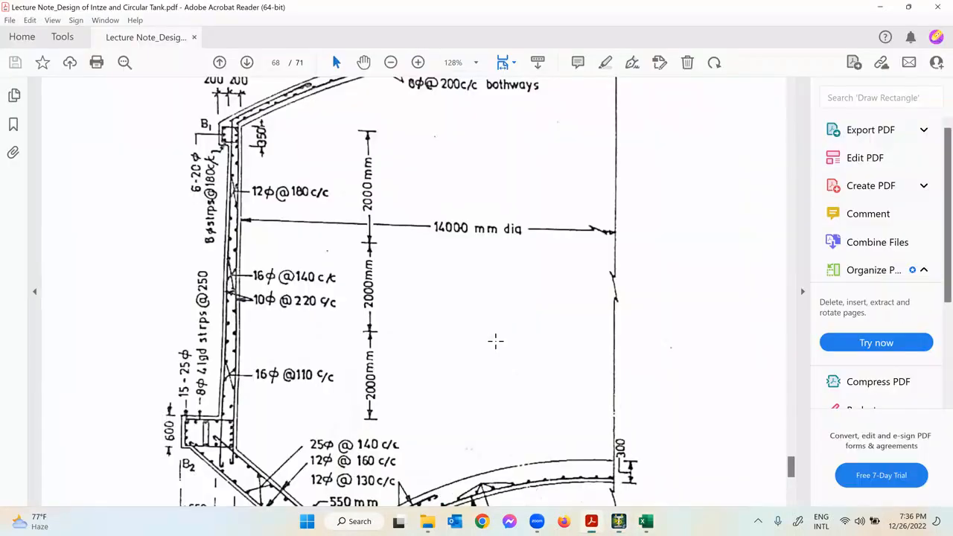
pyautogui.scroll(5, 560, 287)
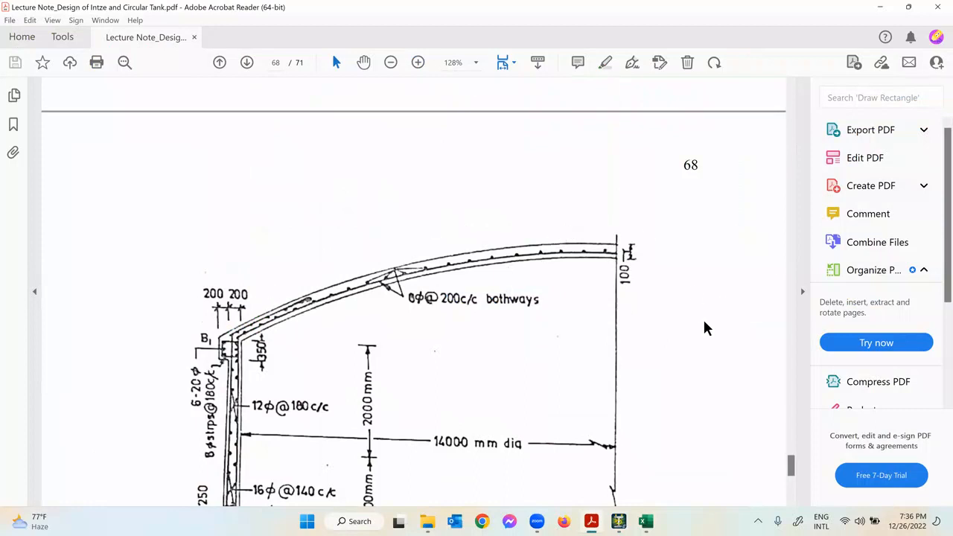
pyautogui.click(619, 522)
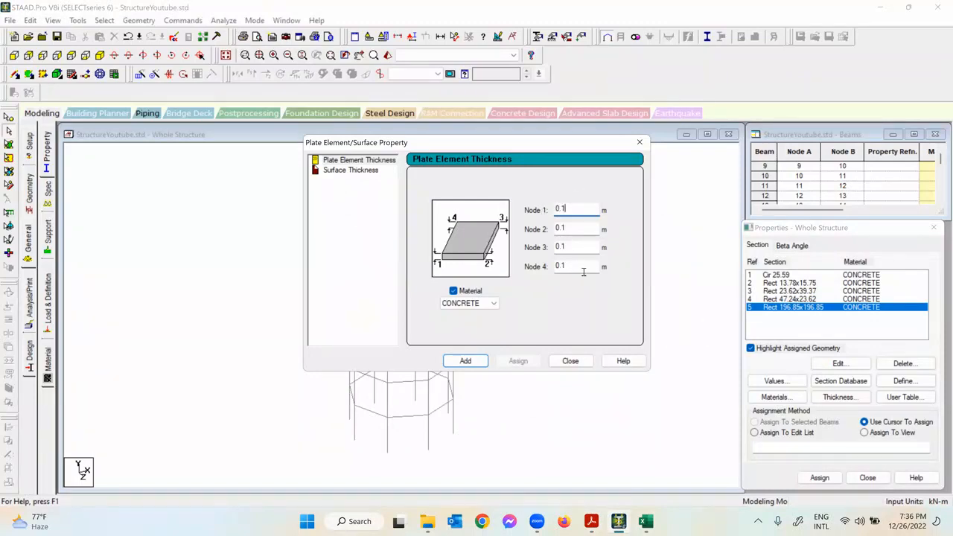
pyautogui.click(467, 361)
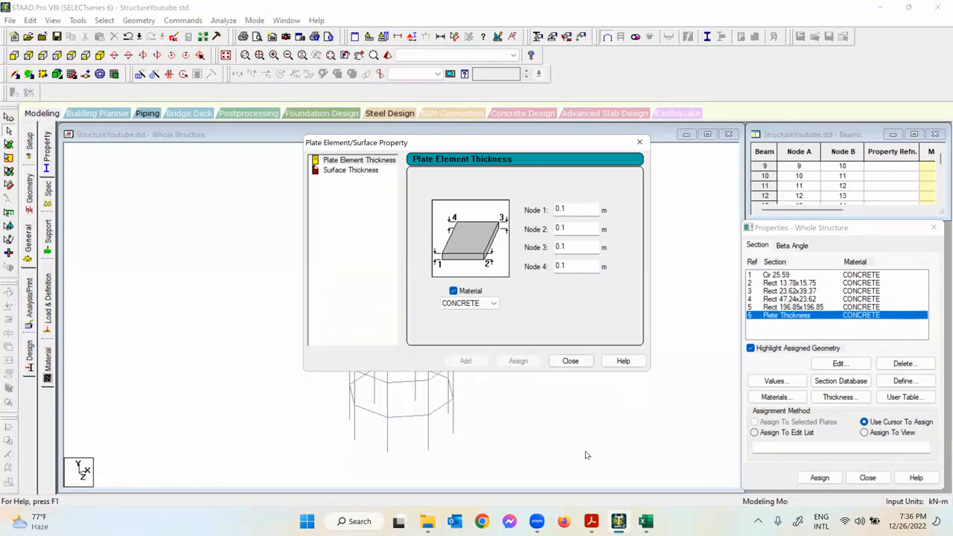
# Step: Switch to the PDF and examine the thicknesses of the lower tank wall, conical slab and bottom dome on page 68
pyautogui.click(591, 521)
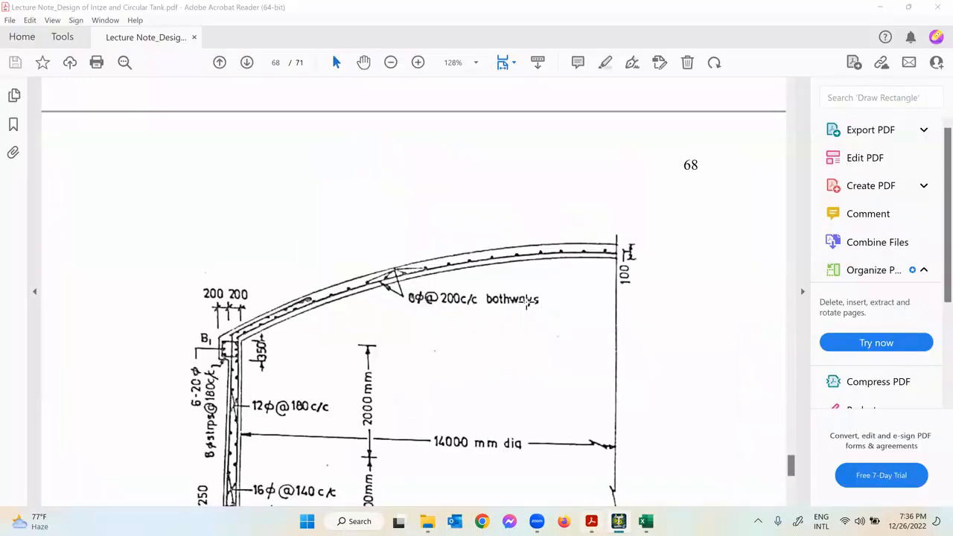
pyautogui.scroll(-5, 527, 301)
pyautogui.scroll(-1, 554, 294)
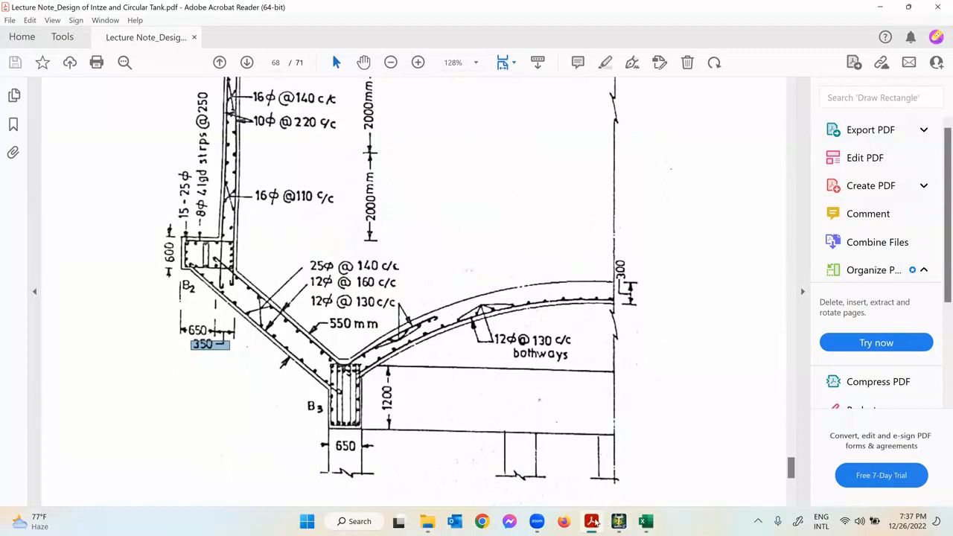
# Step: Switch to STAAD.Pro and add a concrete plate thickness property of 0.3 m at all four nodes
pyautogui.click(619, 520)
pyautogui.click(571, 210)
pyautogui.write('.3')
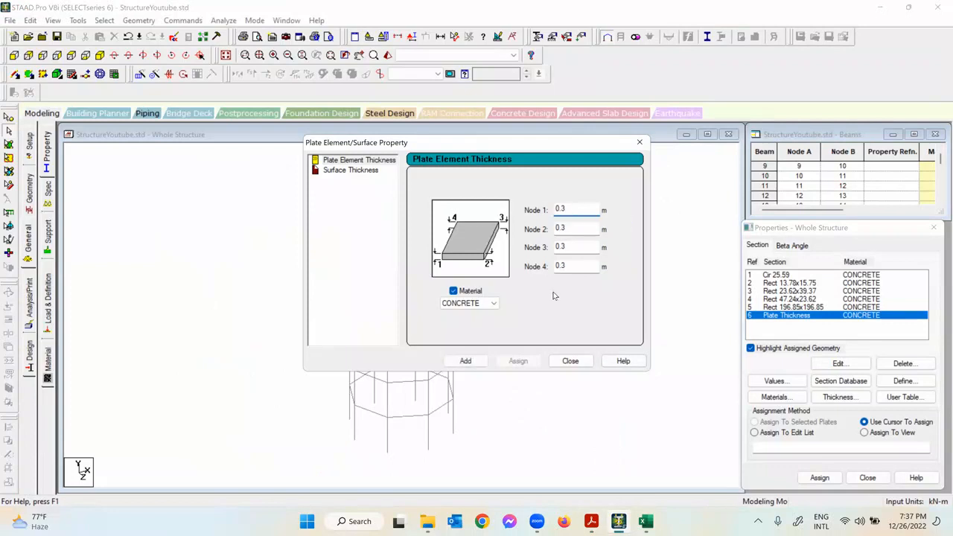
pyautogui.click(463, 361)
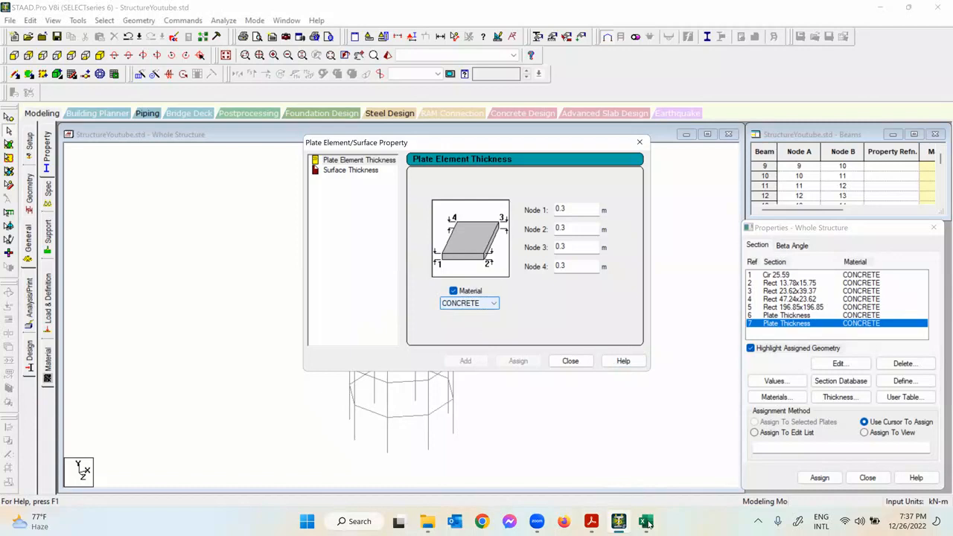
# Step: Check the sloping slab's thickness in the PDF drawing and add a 0.55 m concrete plate thickness property in STAAD.Pro
pyautogui.hotkey('alt', 'Tab')
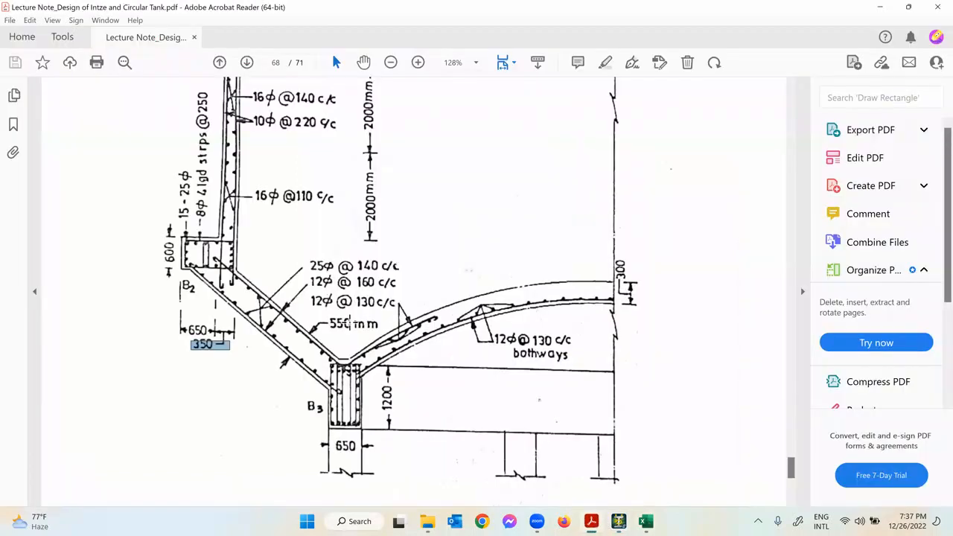
pyautogui.click(618, 521)
pyautogui.click(575, 207)
pyautogui.press('BackSpace')
pyautogui.press('BackSpace')
pyautogui.write('55')
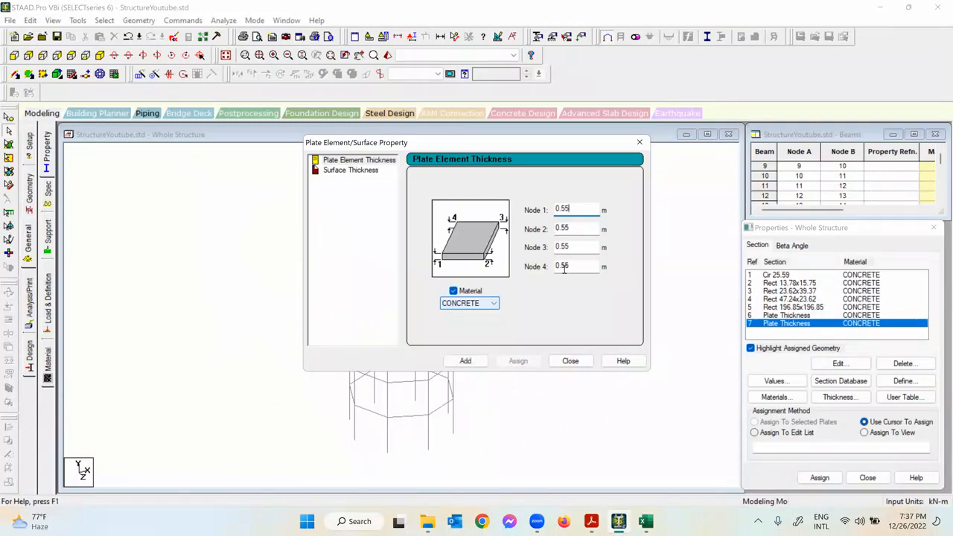
pyautogui.click(465, 361)
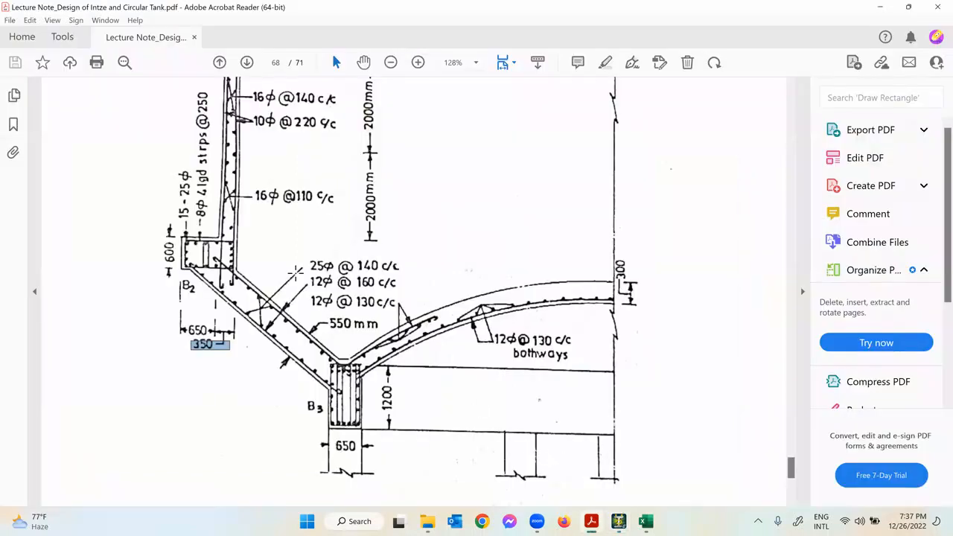
# Step: Consult the tank wall in the PDF drawing and add a tapered concrete plate thickness in STAAD.Pro: 0.35 m at nodes 1–2, 0.2 m at nodes 3–4
pyautogui.scroll(4, 298, 253)
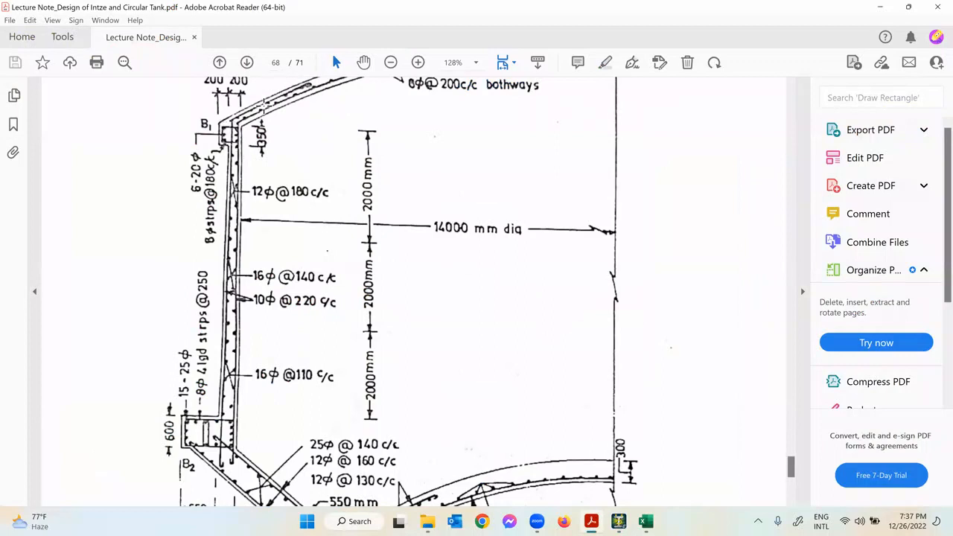
pyautogui.scroll(-2, 223, 387)
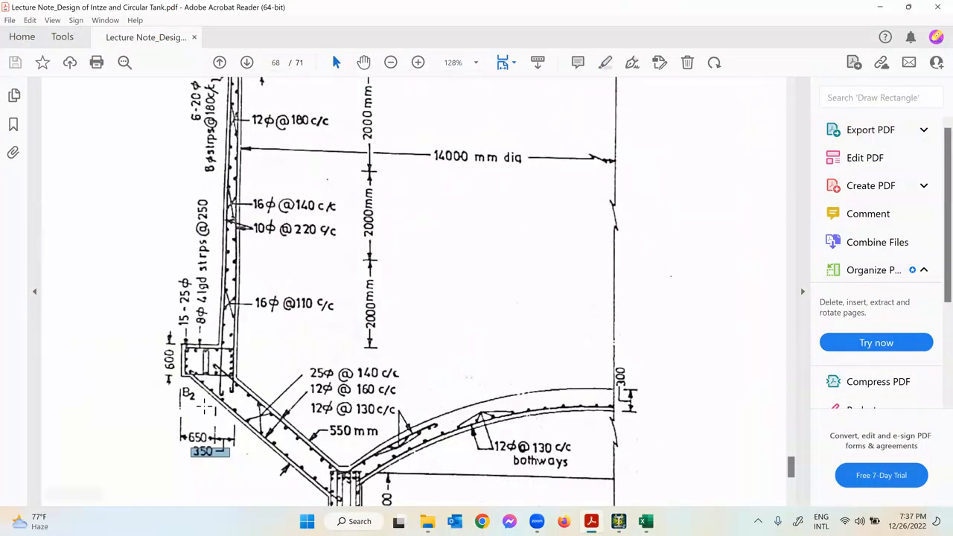
pyautogui.click(619, 521)
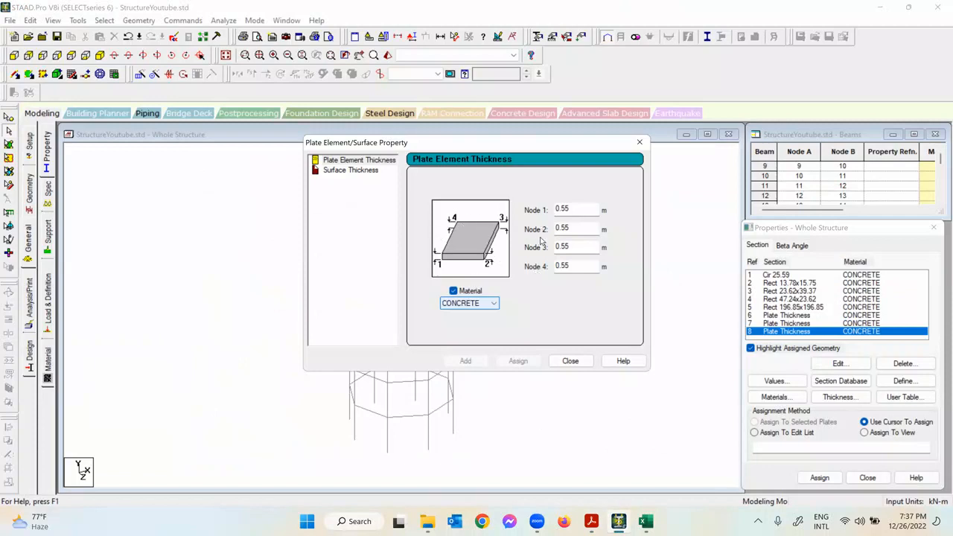
pyautogui.click(582, 209)
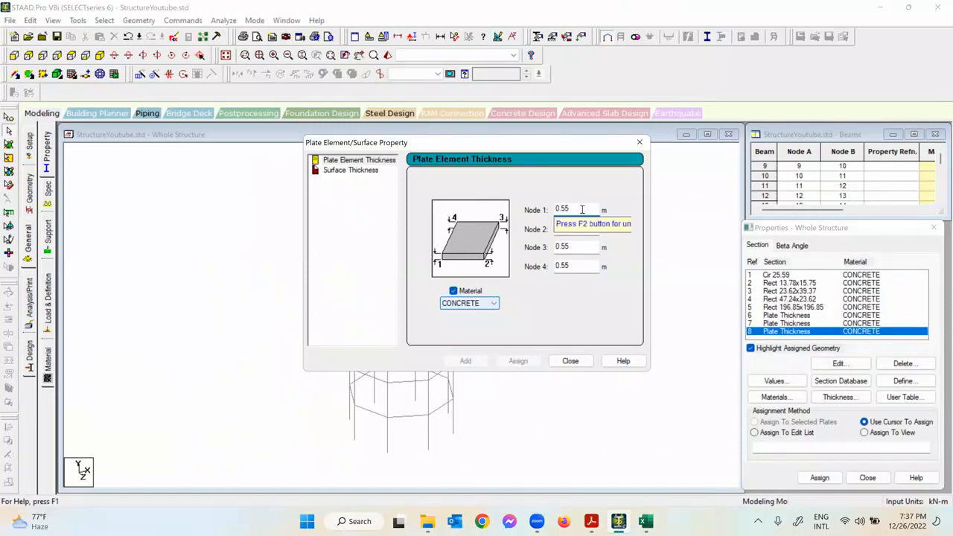
pyautogui.moveTo(568, 208); pyautogui.dragTo(559, 208)
pyautogui.write('35')
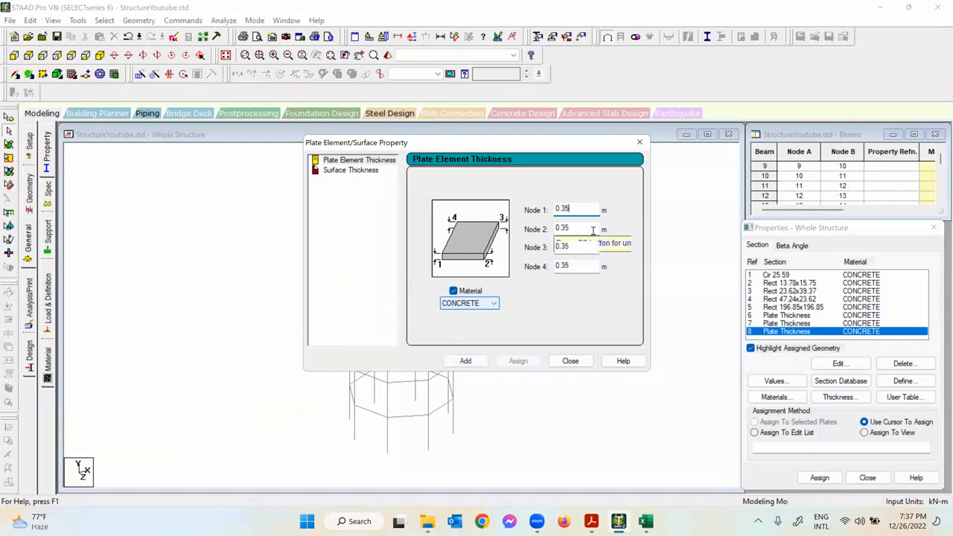
pyautogui.click(577, 247)
pyautogui.write('.2')
pyautogui.click(578, 269)
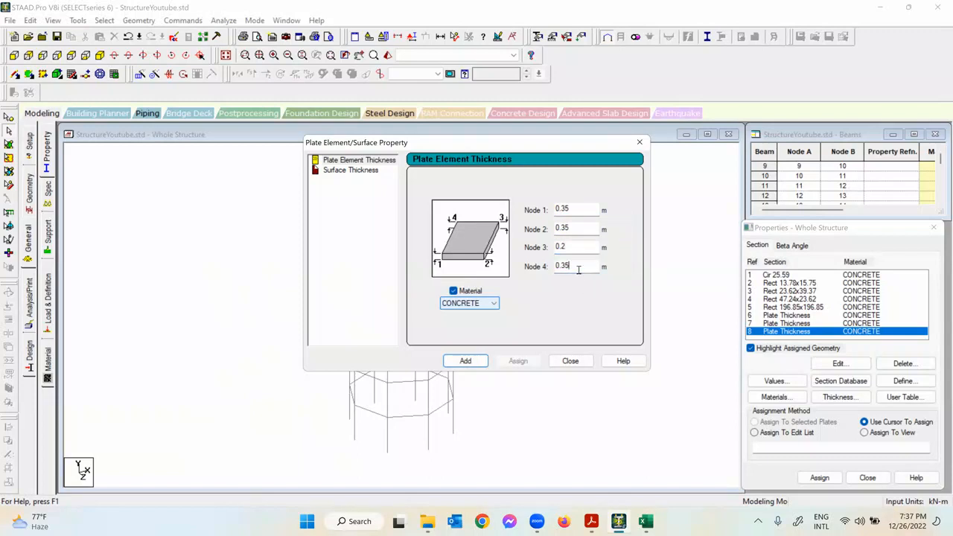
pyautogui.write('.2')
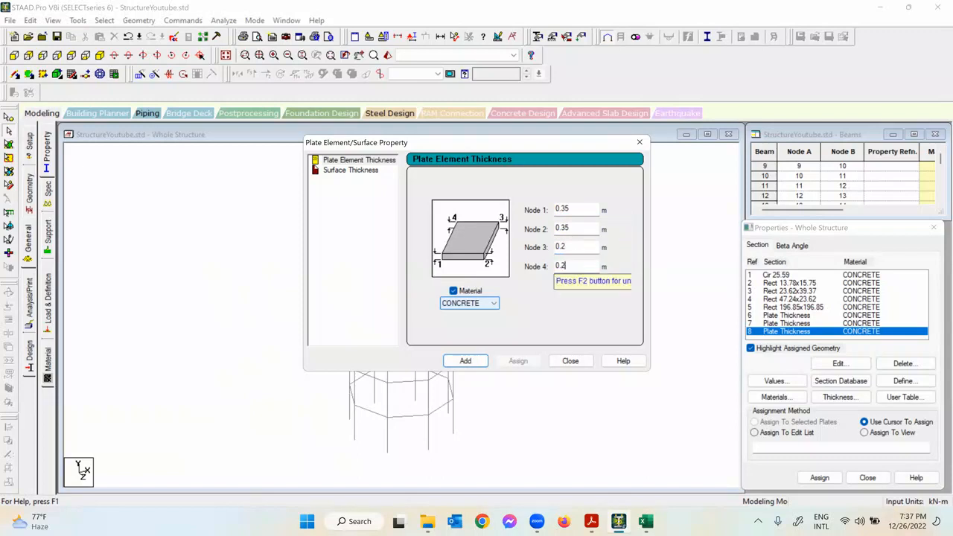
pyautogui.click(465, 361)
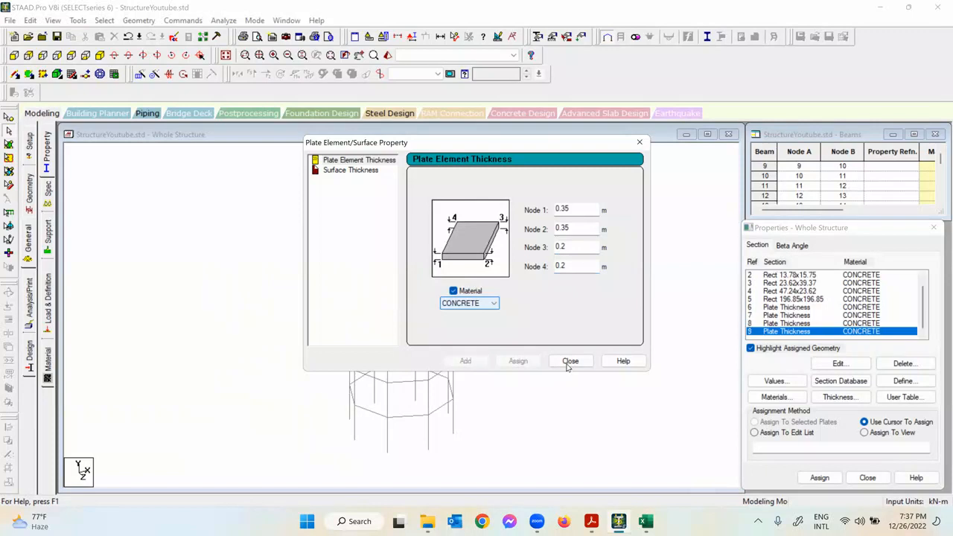
pyautogui.click(570, 361)
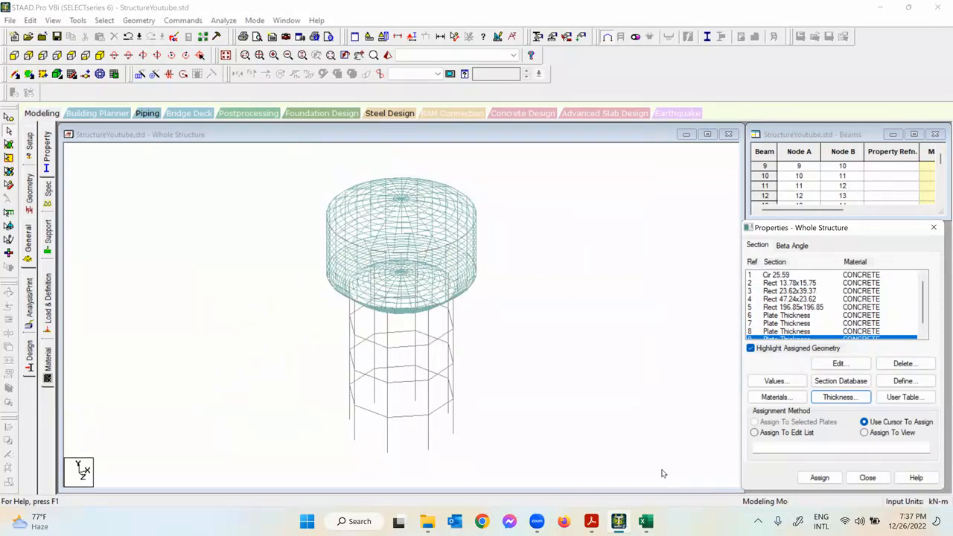
pyautogui.click(542, 524)
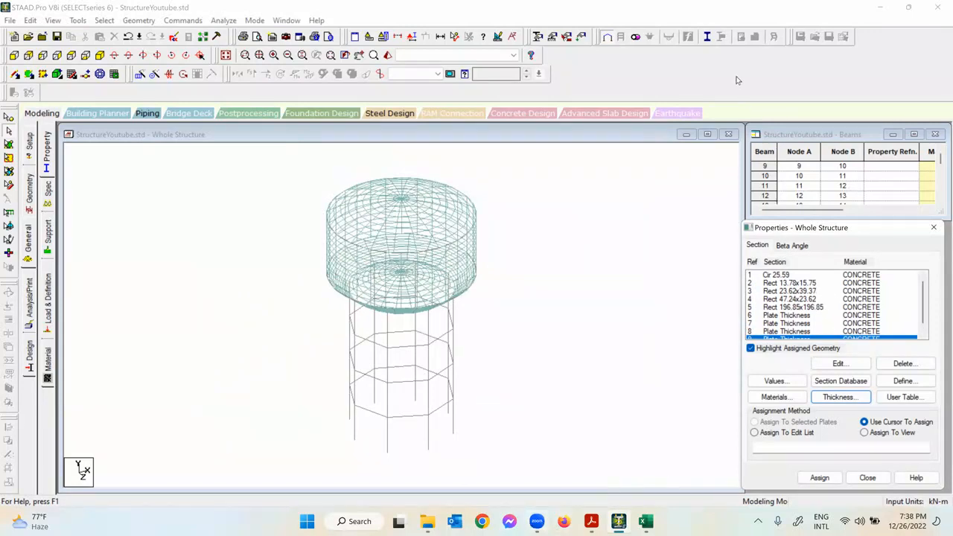
pyautogui.click(612, 523)
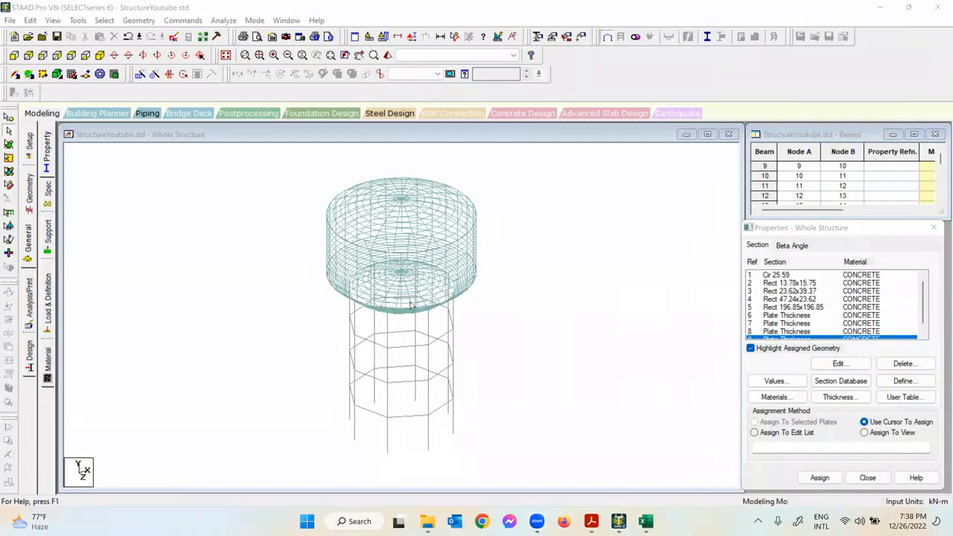
pyautogui.click(512, 134)
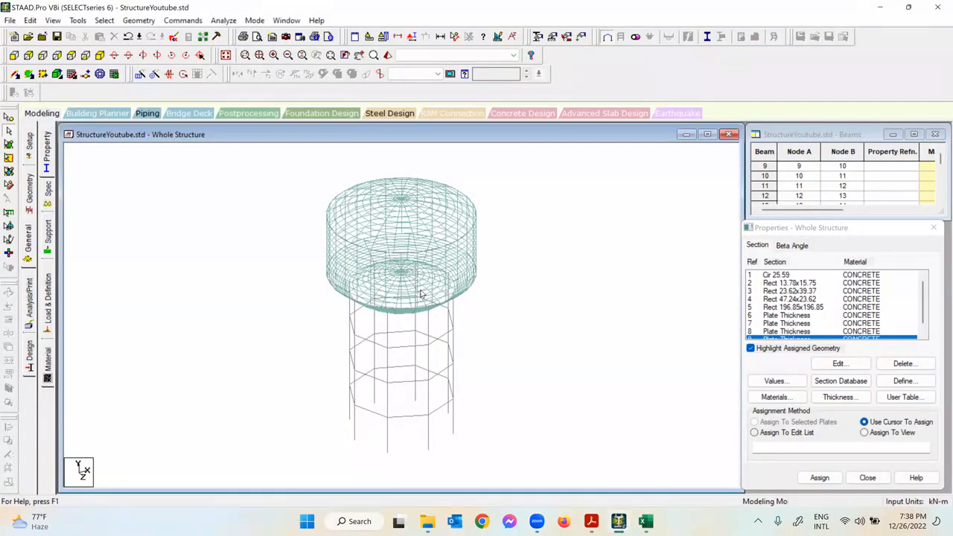
# Step: Choose the circular Cir 25.59 concrete section as the property for assignment
pyautogui.click(767, 276)
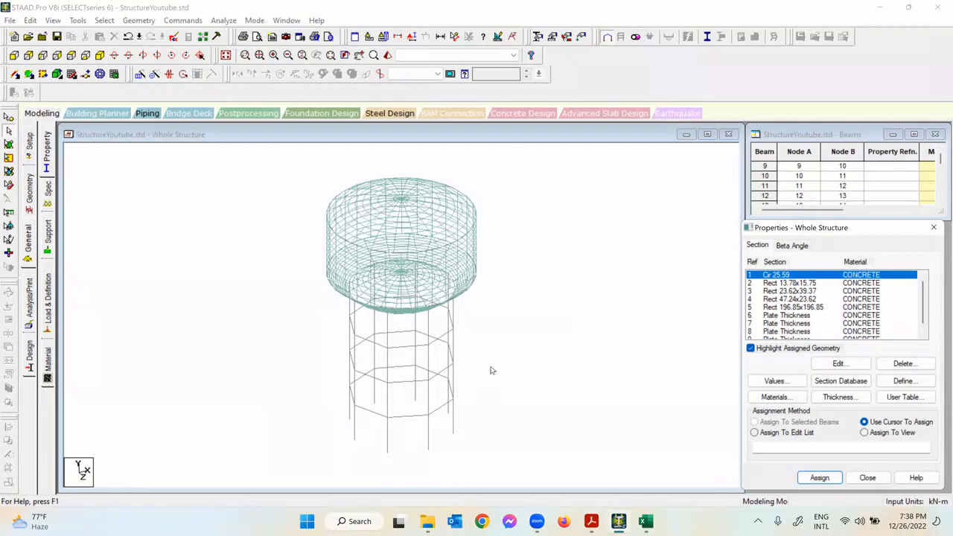
pyautogui.click(795, 291)
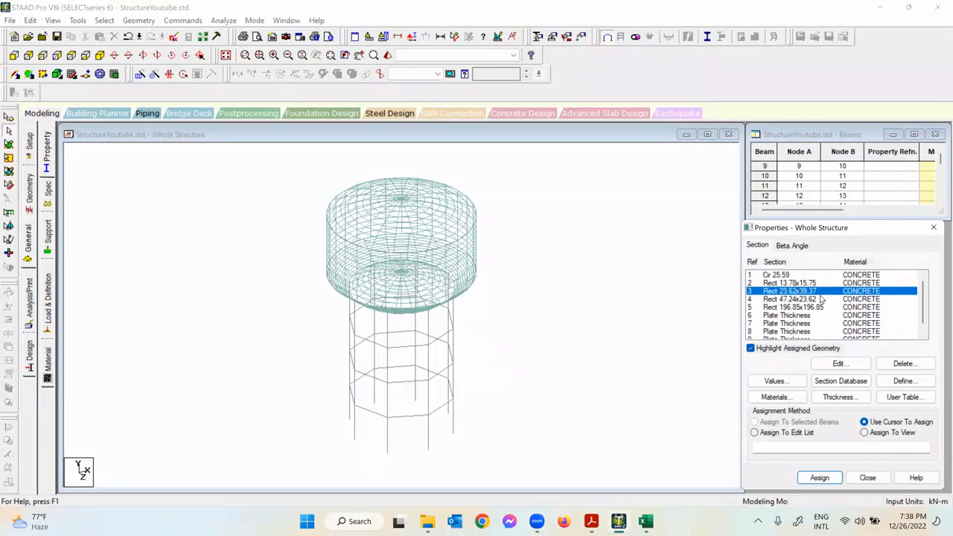
pyautogui.click(783, 276)
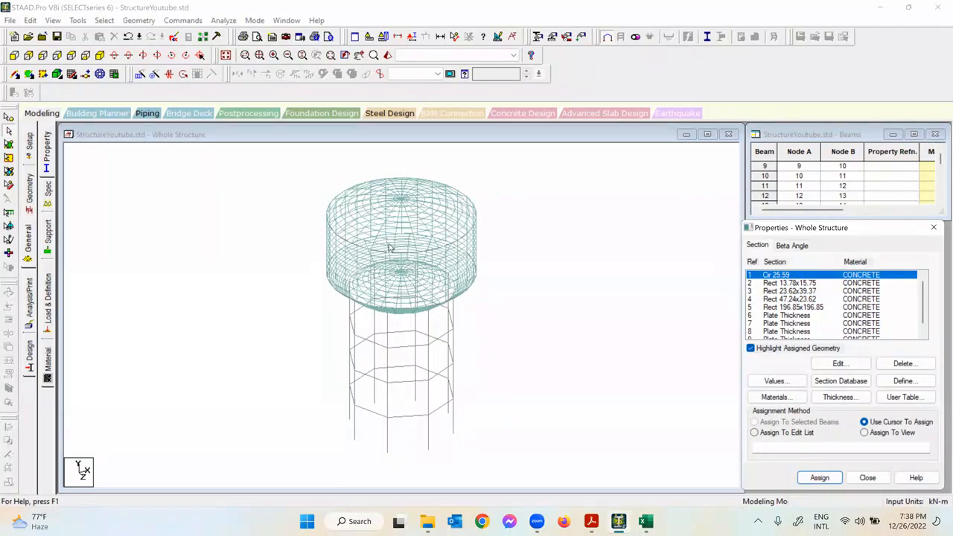
pyautogui.click(447, 134)
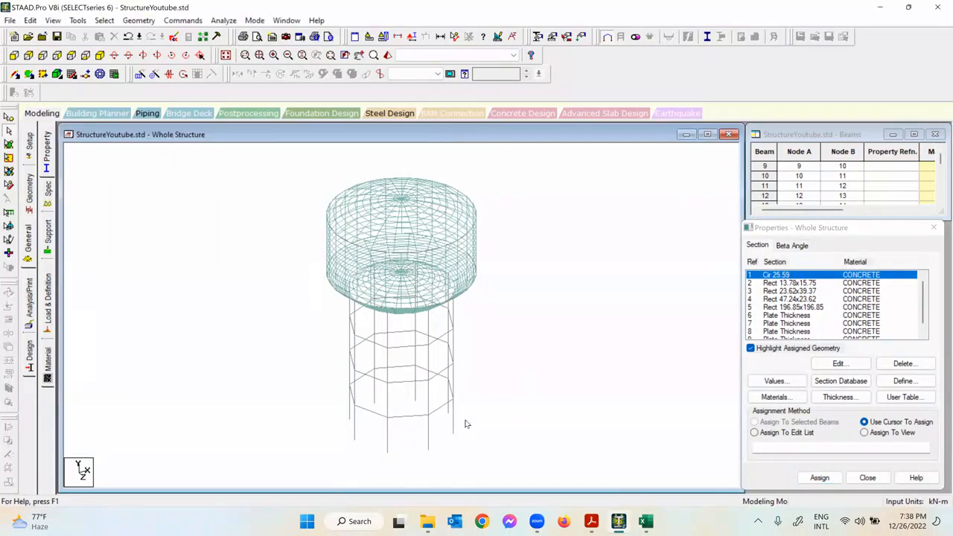
# Step: Select all columns of the lowest tier in the front view and check the selection in the isometric view
pyautogui.moveTo(489, 384); pyautogui.dragTo(470, 352, button='middle')
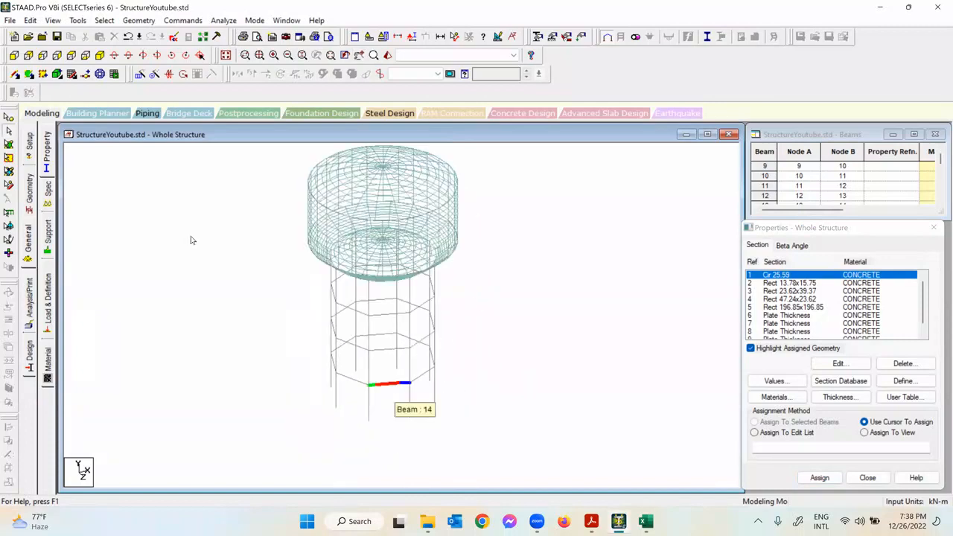
pyautogui.click(14, 57)
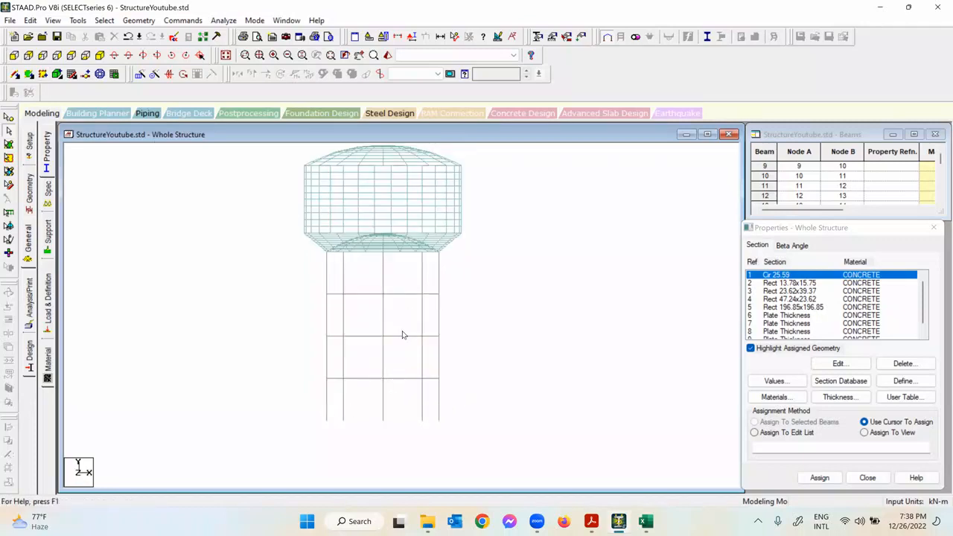
pyautogui.click(439, 409)
pyautogui.keyDown('ctrl'); pyautogui.click(422, 408); pyautogui.keyUp('ctrl')
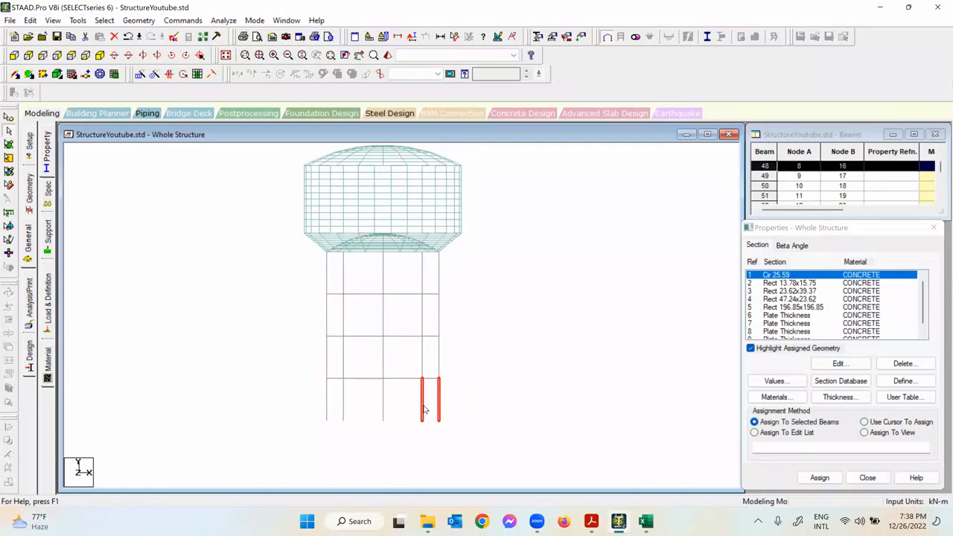
pyautogui.keyDown('ctrl'); pyautogui.click(382, 405); pyautogui.keyUp('ctrl')
pyautogui.keyDown('ctrl'); pyautogui.click(343, 404); pyautogui.keyUp('ctrl')
pyautogui.keyDown('ctrl'); pyautogui.click(326, 405); pyautogui.keyUp('ctrl')
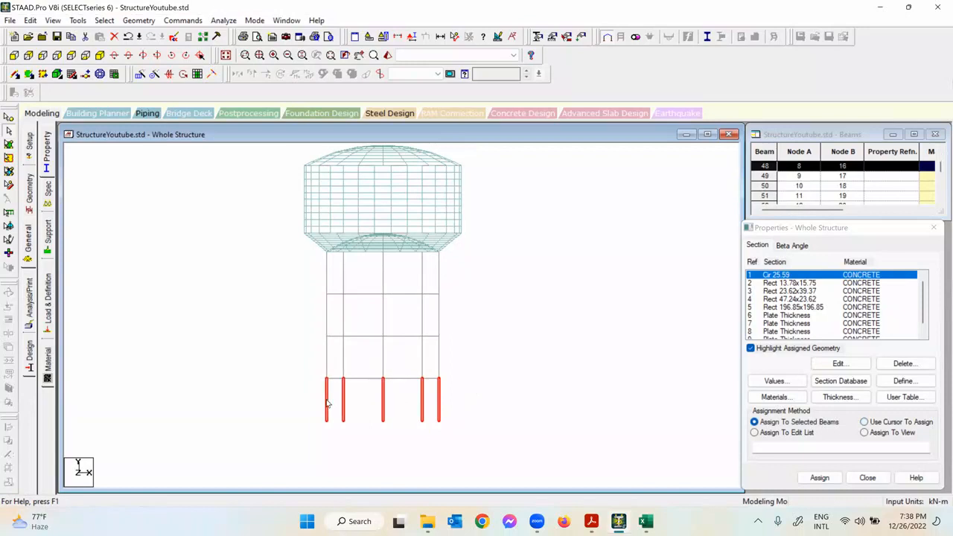
pyautogui.click(102, 57)
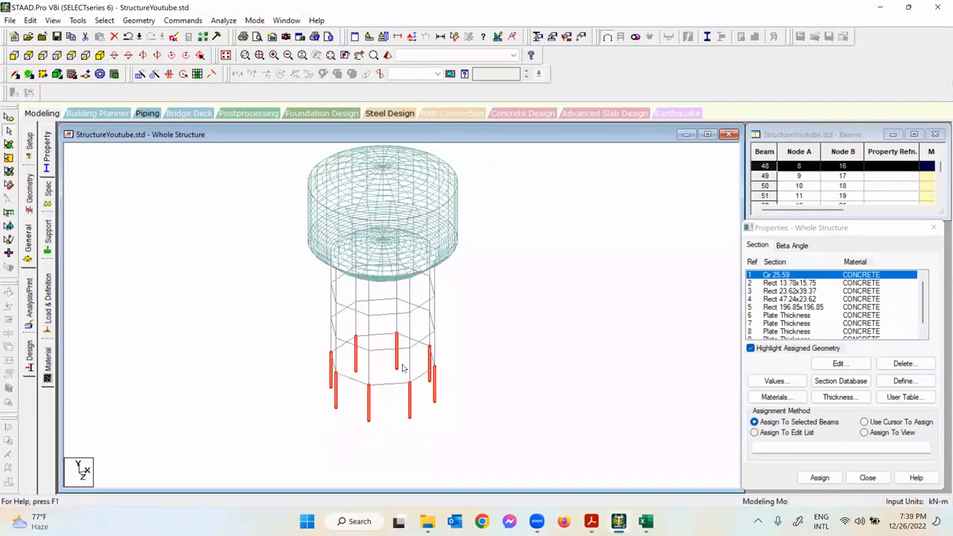
pyautogui.click(14, 55)
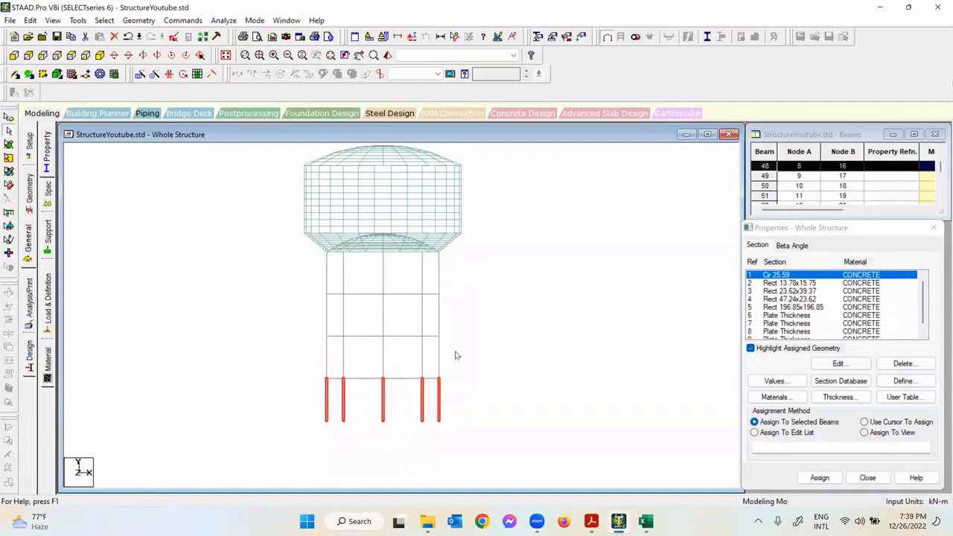
# Step: Add the columns of the three upper tiers to the selection, check it in isometric view, and clear the selection
pyautogui.keyDown('ctrl'); pyautogui.moveTo(303, 348); pyautogui.dragTo(294, 344); pyautogui.keyUp('ctrl')
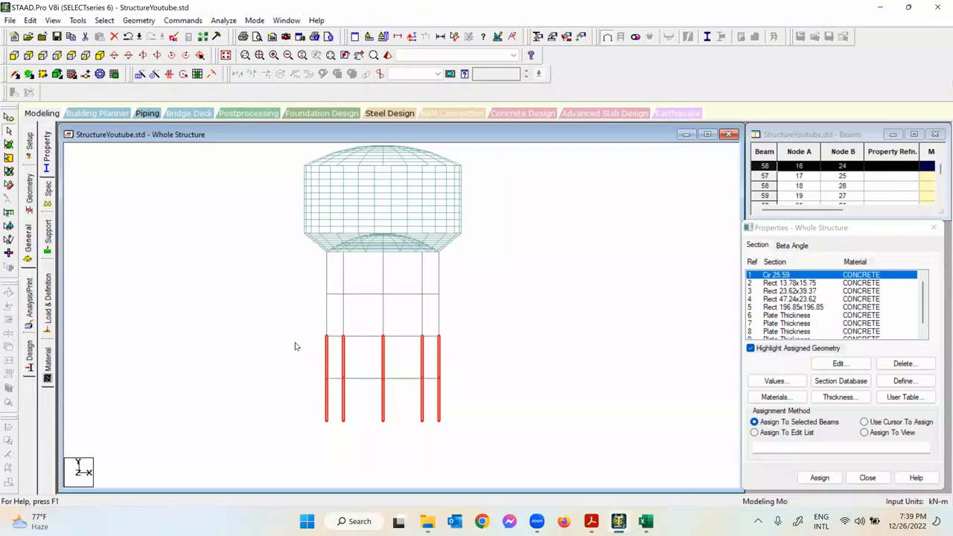
pyautogui.click(100, 55)
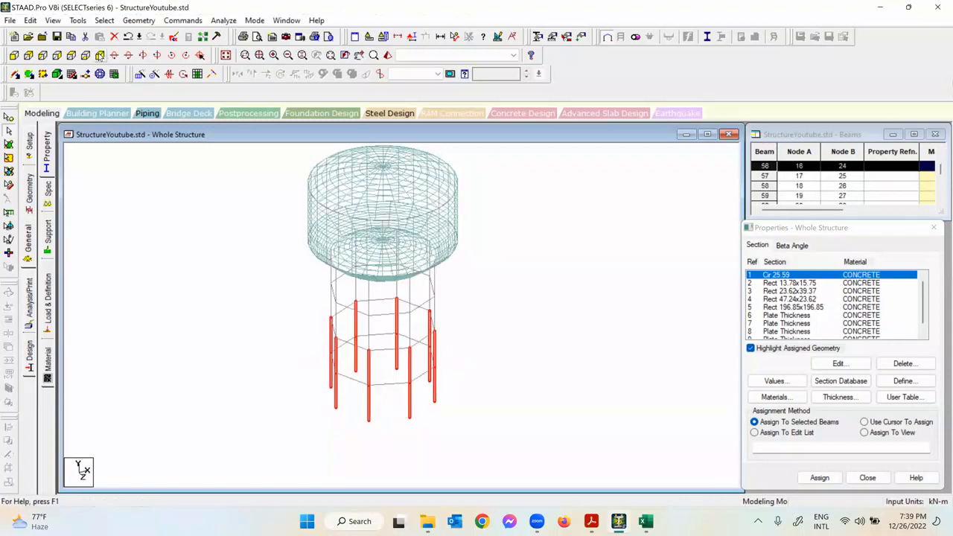
pyautogui.click(14, 55)
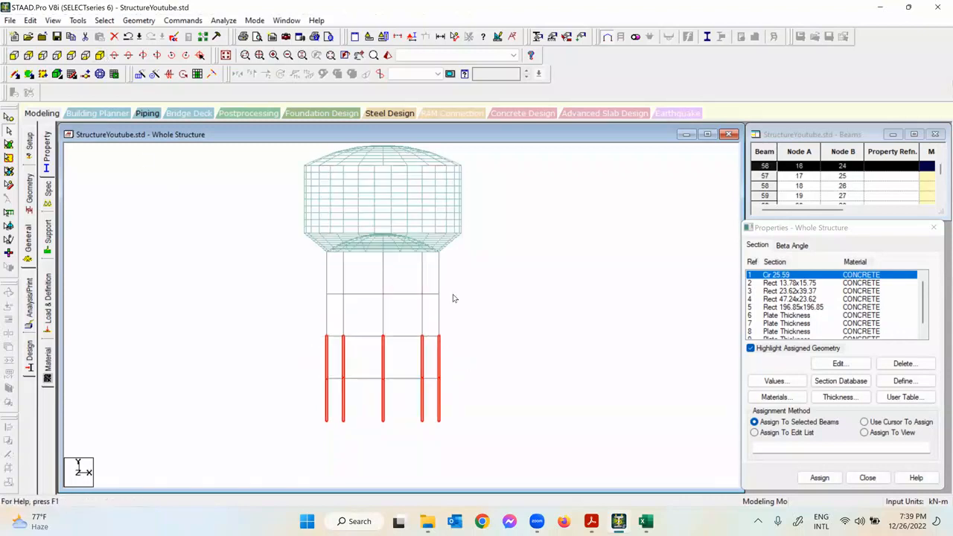
pyautogui.moveTo(451, 314); pyautogui.dragTo(294, 313)
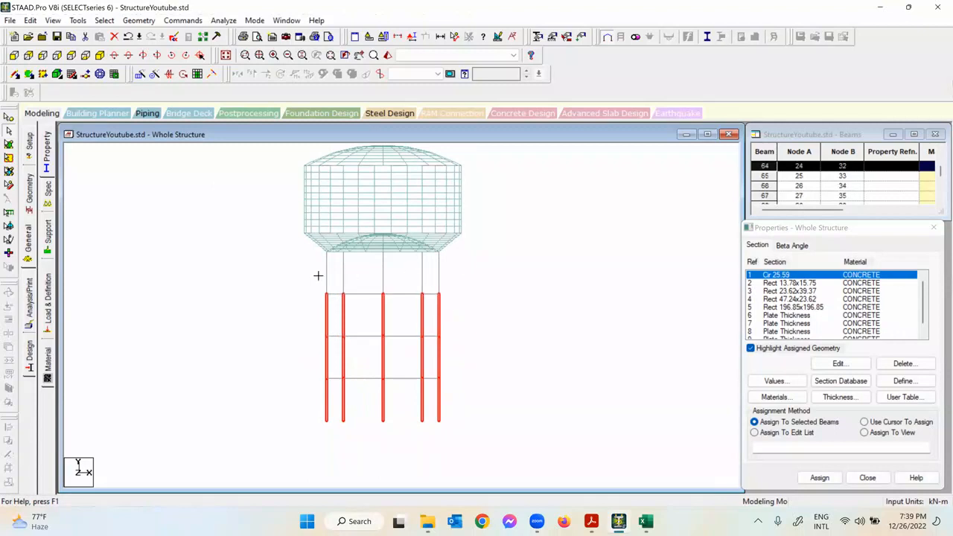
pyautogui.keyDown('ctrl'); pyautogui.moveTo(318, 273); pyautogui.dragTo(304, 263); pyautogui.keyUp('ctrl')
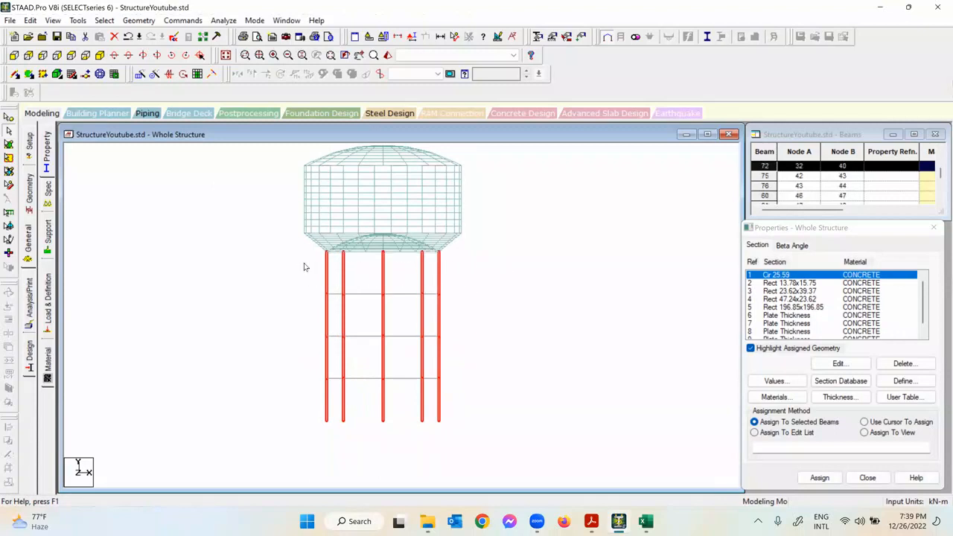
pyautogui.click(100, 55)
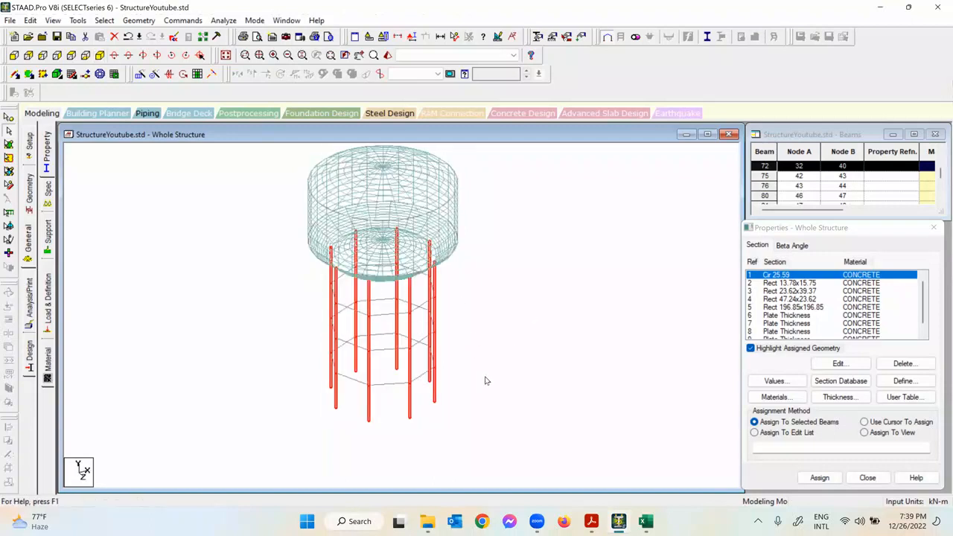
pyautogui.click(525, 316)
# Step: Select all beams parallel to Y, assign the Cir 25.59 section to them, and clear the selection
pyautogui.click(105, 20)
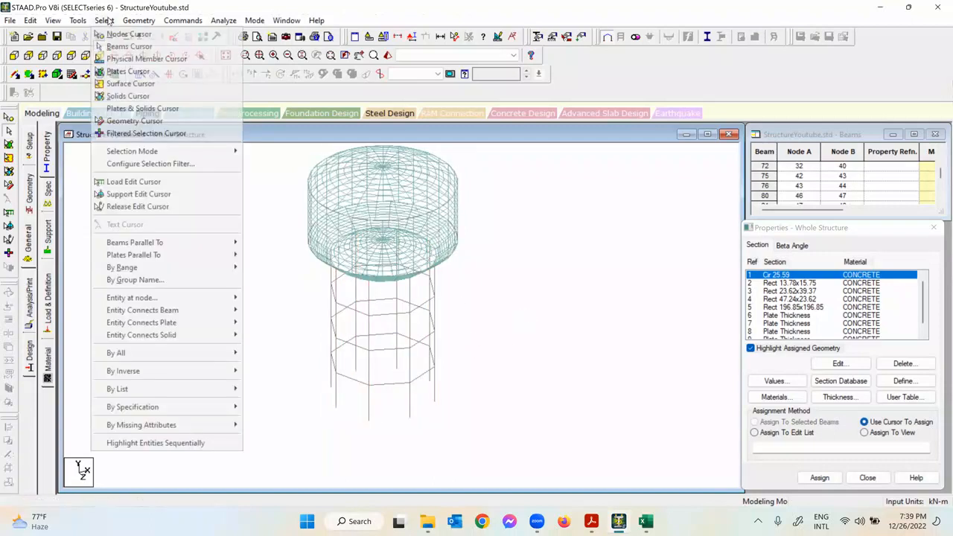
pyautogui.moveTo(175, 409)
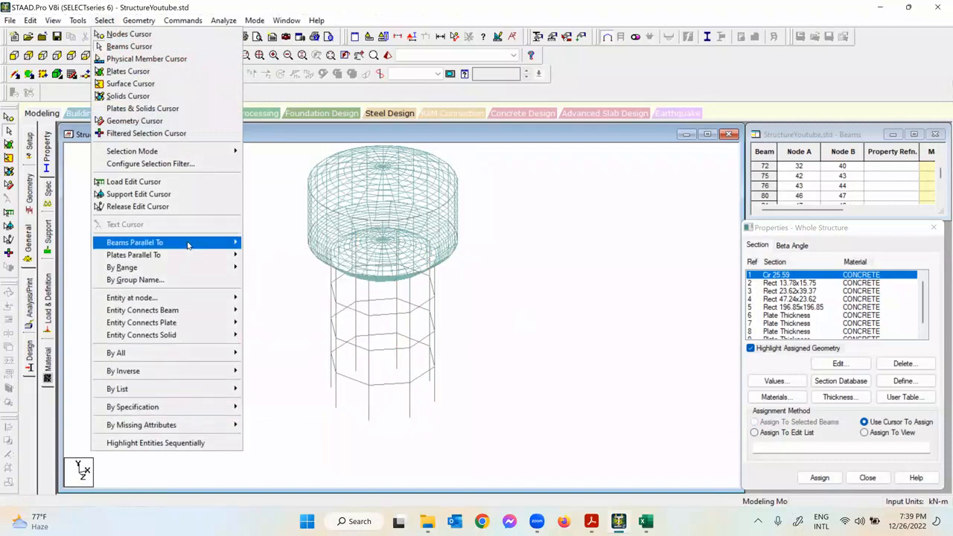
pyautogui.moveTo(220, 242)
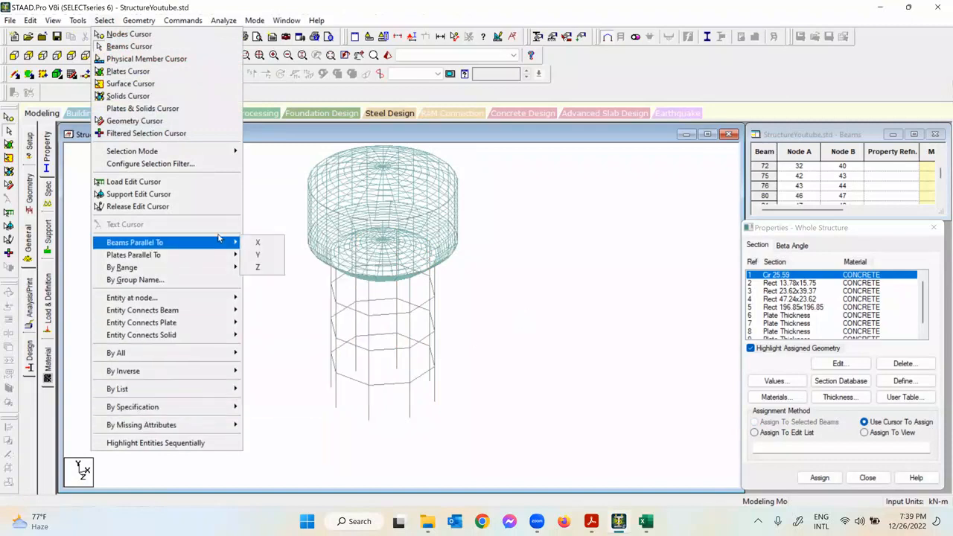
pyautogui.click(257, 255)
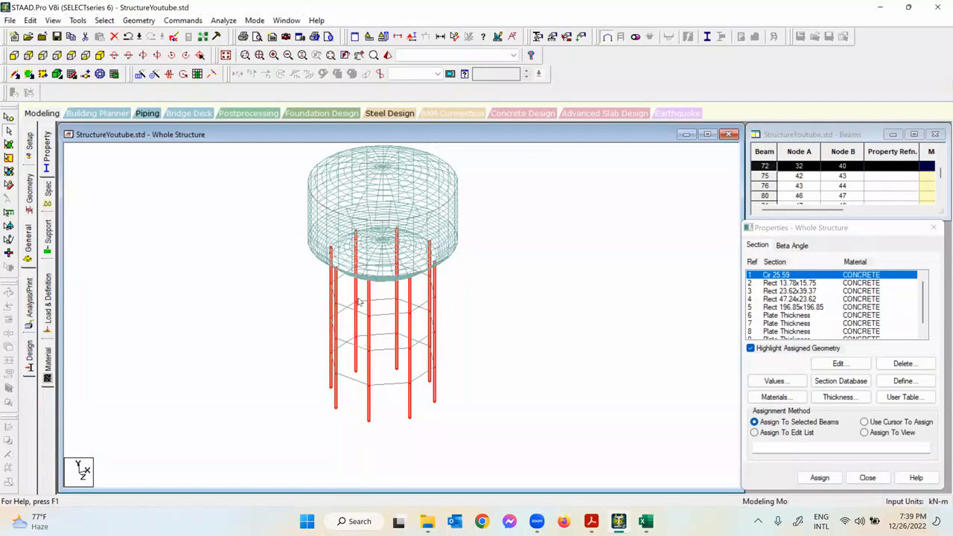
pyautogui.click(819, 477)
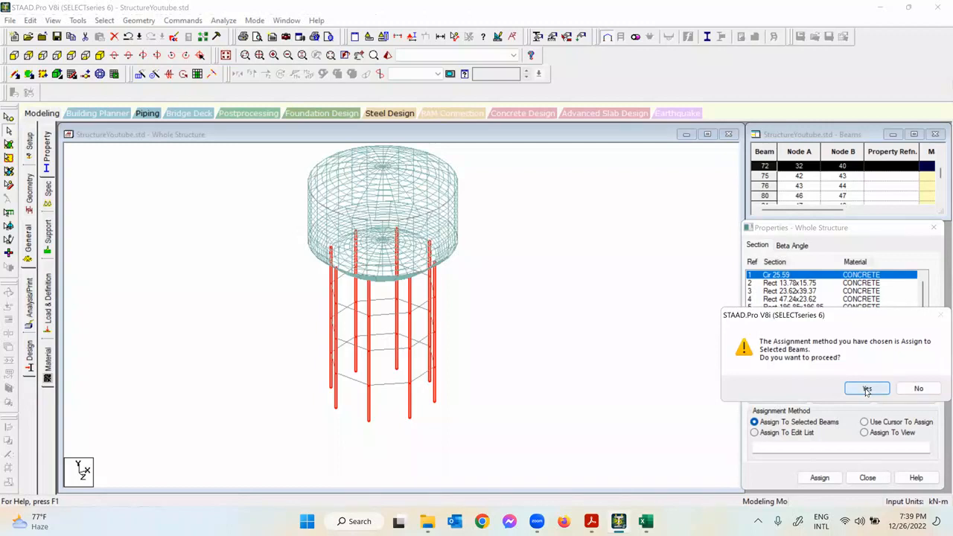
pyautogui.click(867, 389)
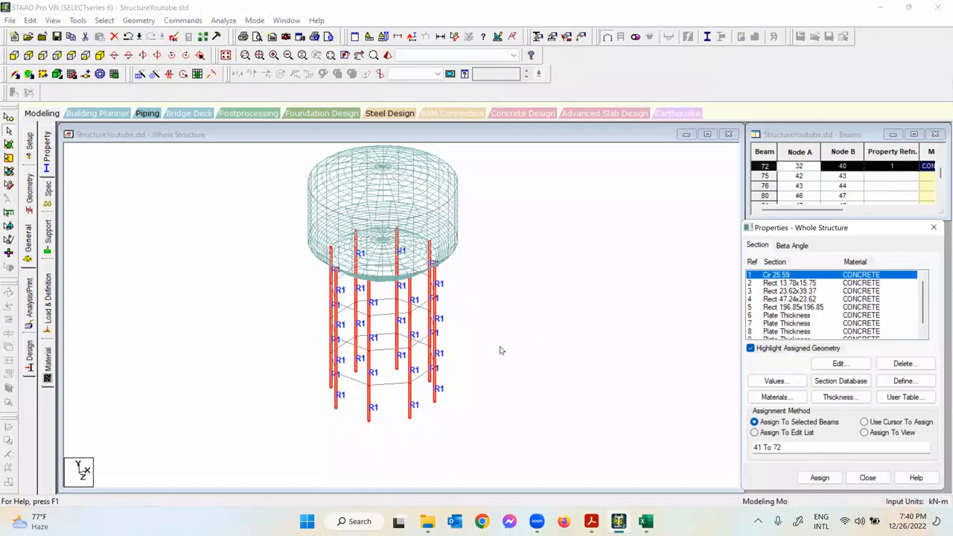
pyautogui.click(504, 274)
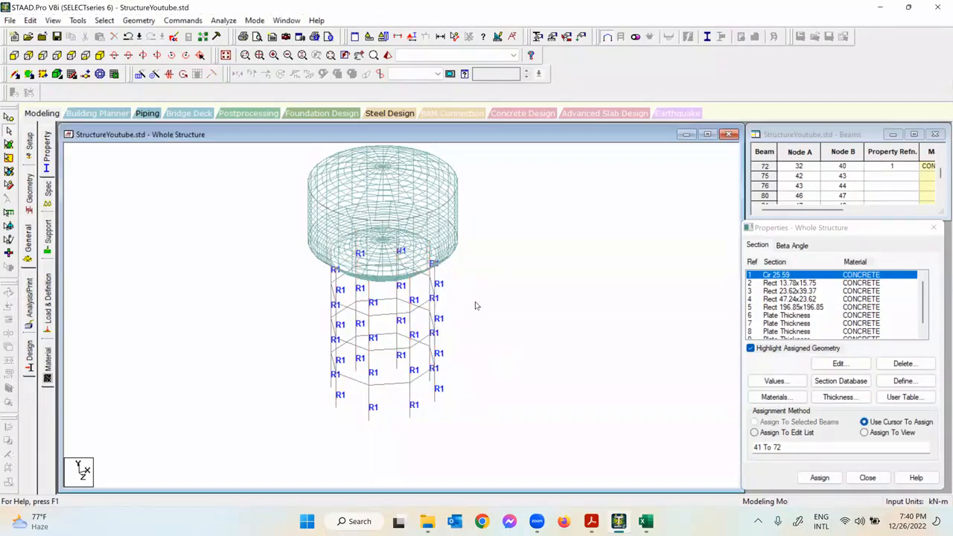
# Step: Set the structure diagram's 3D sections display to Full Sections
pyautogui.rightClick(537, 187)
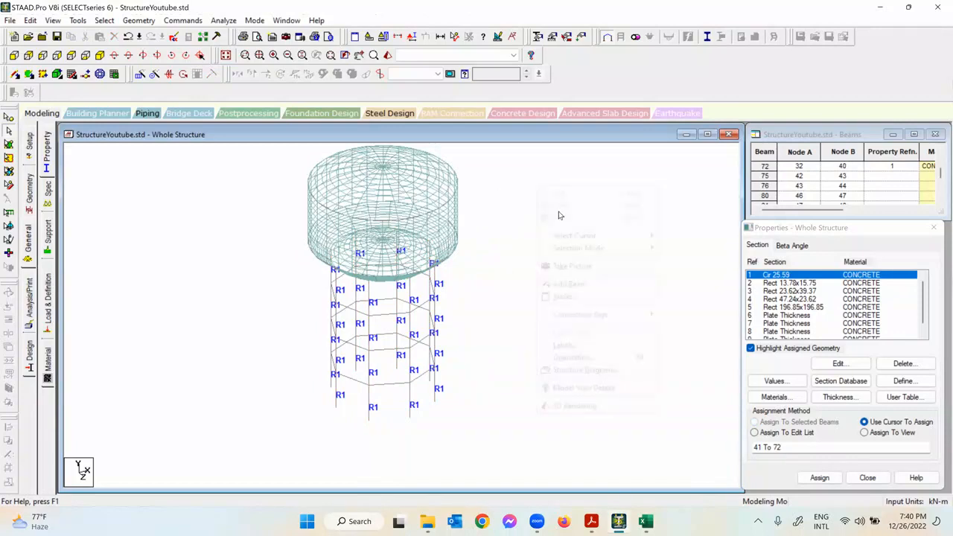
pyautogui.click(582, 347)
pyautogui.click(371, 96)
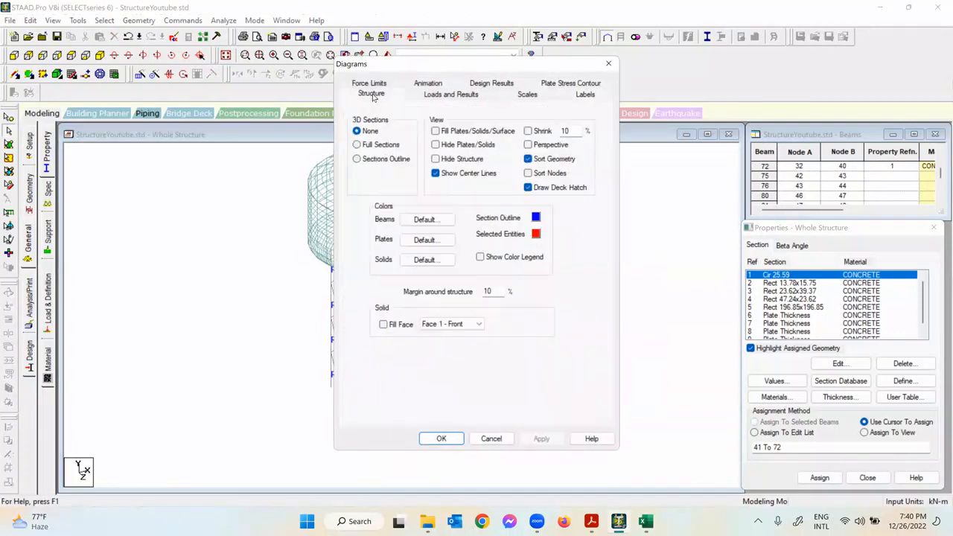
pyautogui.click(381, 146)
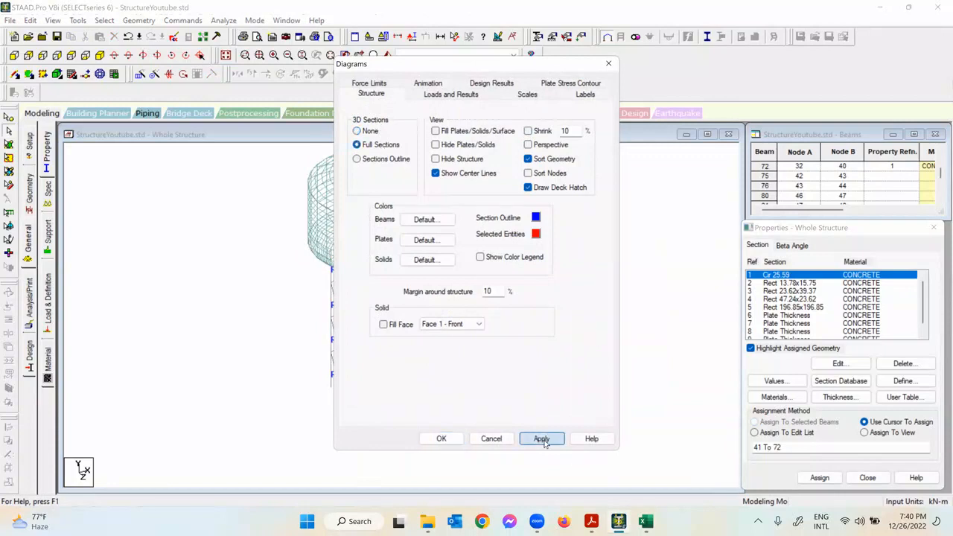
pyautogui.click(541, 439)
pyautogui.click(451, 439)
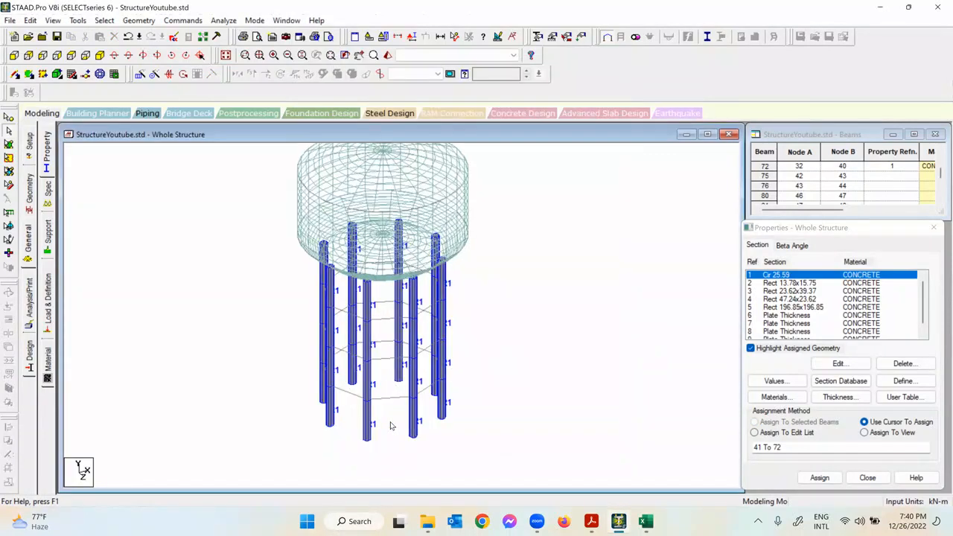
# Step: Accept the auto save, examine the columns' full circular sections up close, and return to the whole structure
pyautogui.click(474, 286)
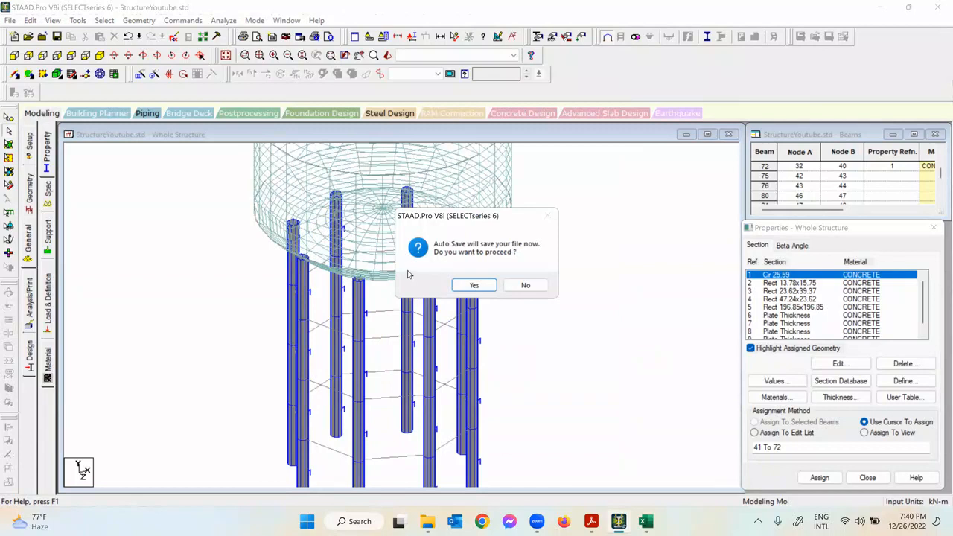
pyautogui.click(412, 277)
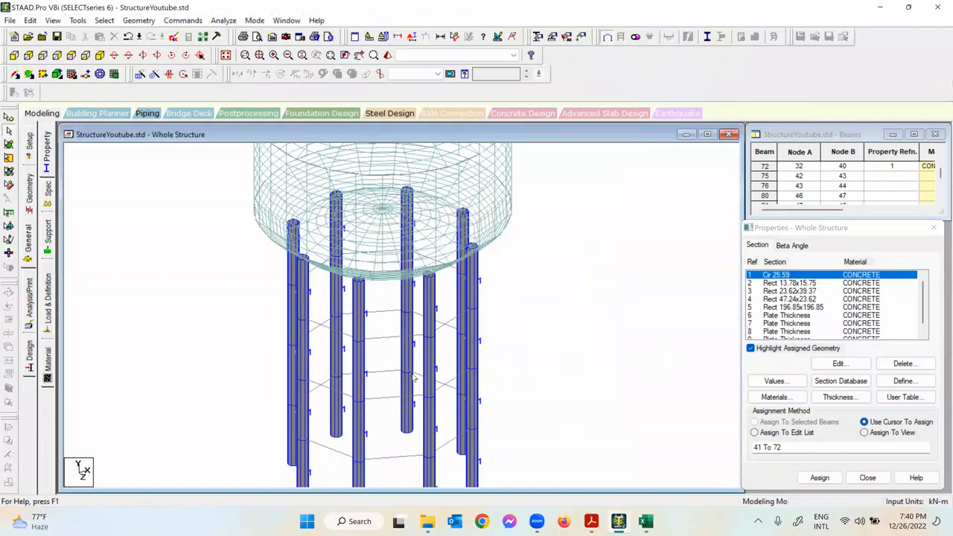
pyautogui.scroll(4, 420, 357)
pyautogui.scroll(4, 503, 408)
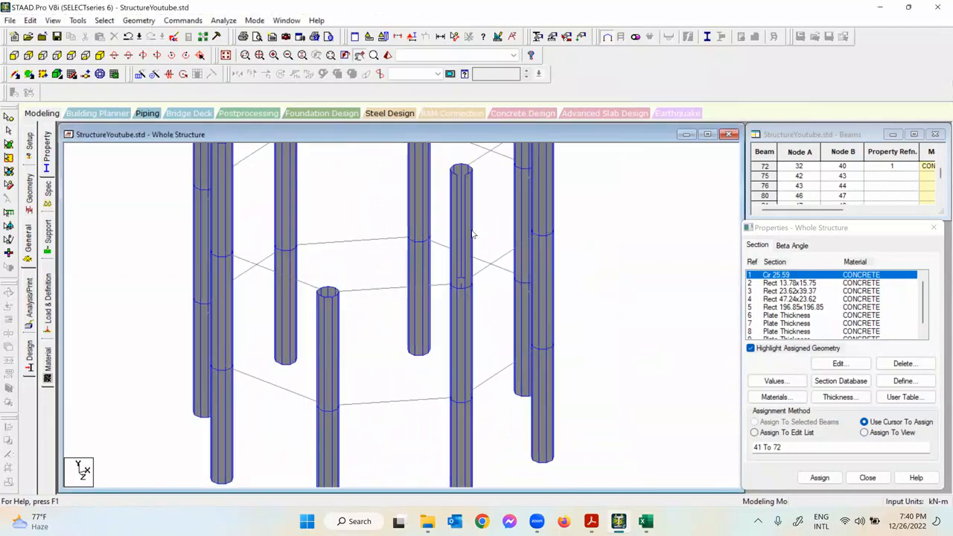
pyautogui.scroll(2, 507, 433)
pyautogui.moveTo(466, 433); pyautogui.dragTo(439, 316, button='middle')
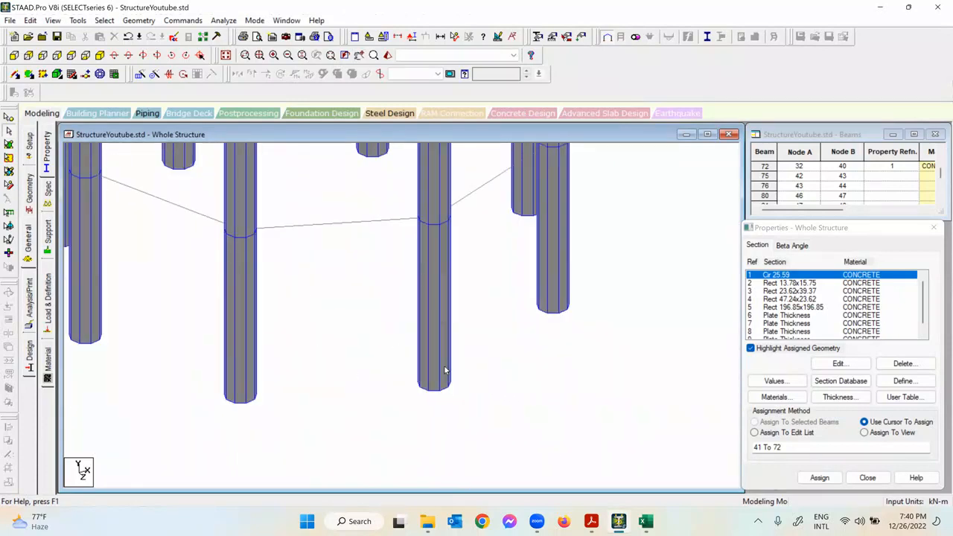
pyautogui.click(226, 56)
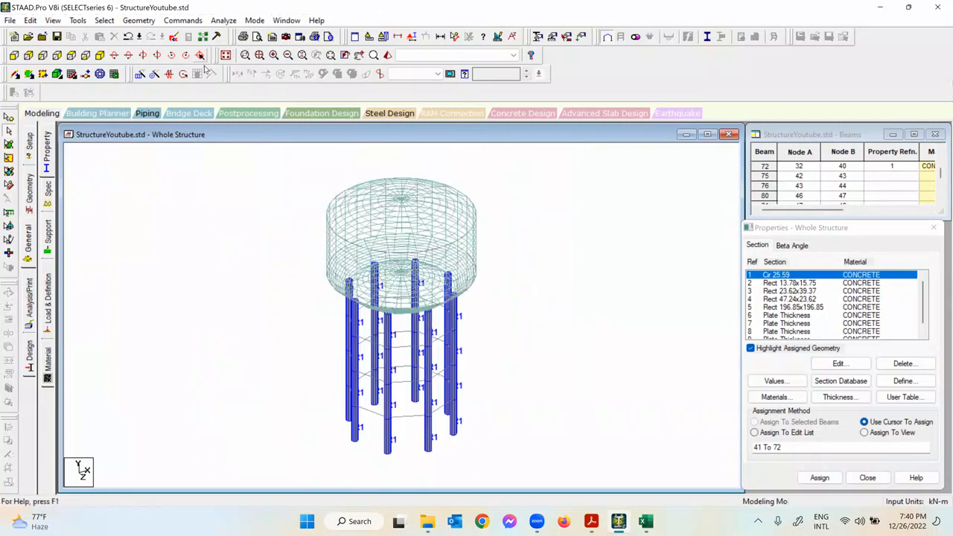
# Step: Revisit the structure diagram settings, then return the model to wireframe display with its section properties open
pyautogui.click(54, 20)
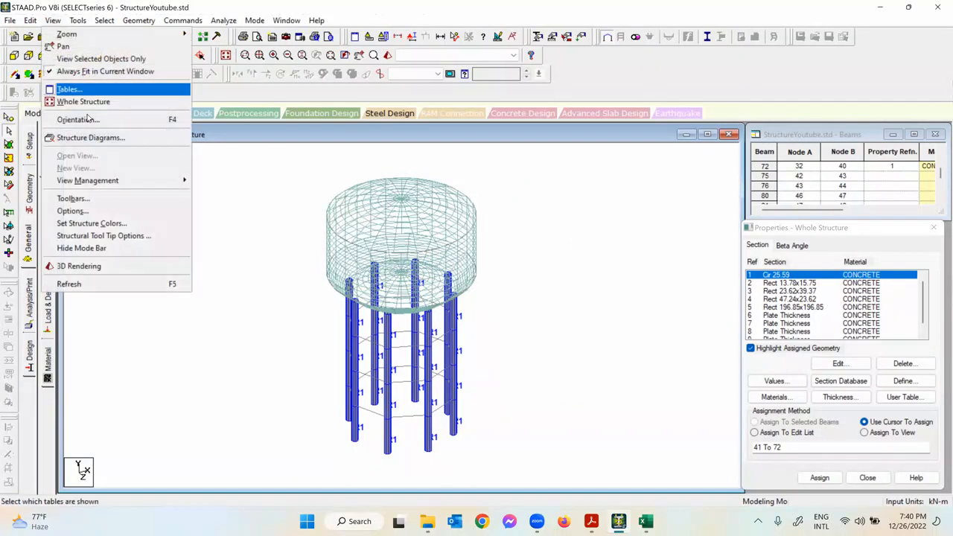
pyautogui.click(102, 139)
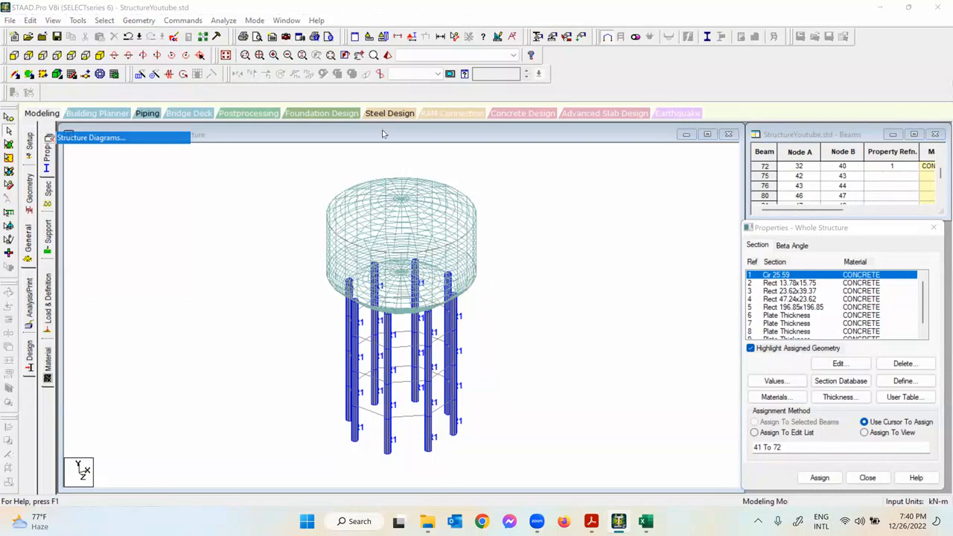
pyautogui.click(541, 438)
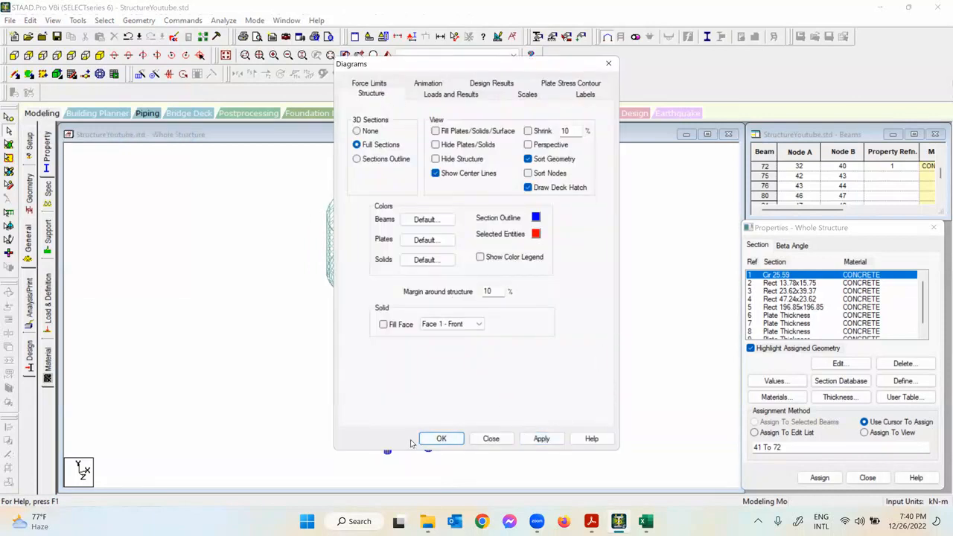
pyautogui.click(440, 439)
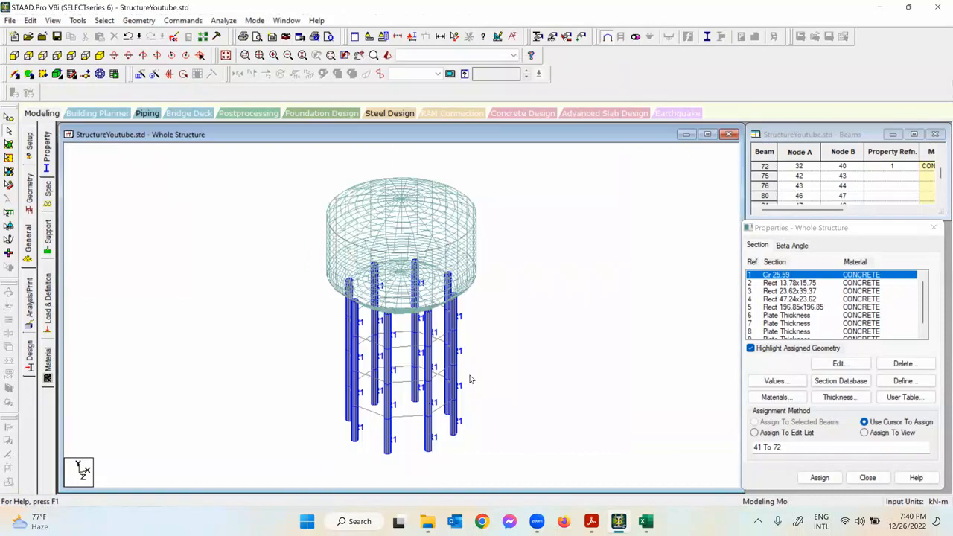
pyautogui.click(32, 188)
pyautogui.click(30, 239)
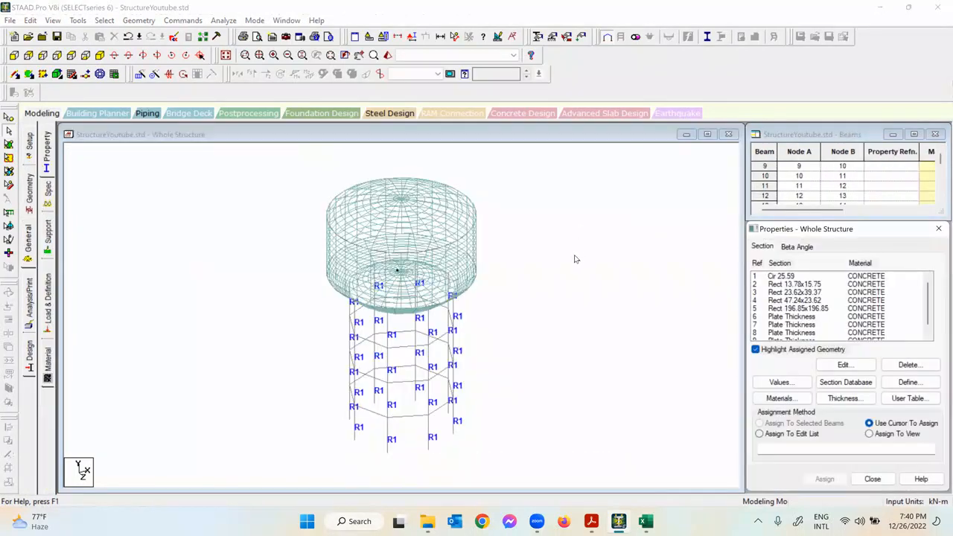
# Step: Check the members assigned to the Cir 25.59 section and the four rectangular concrete sections
pyautogui.click(783, 277)
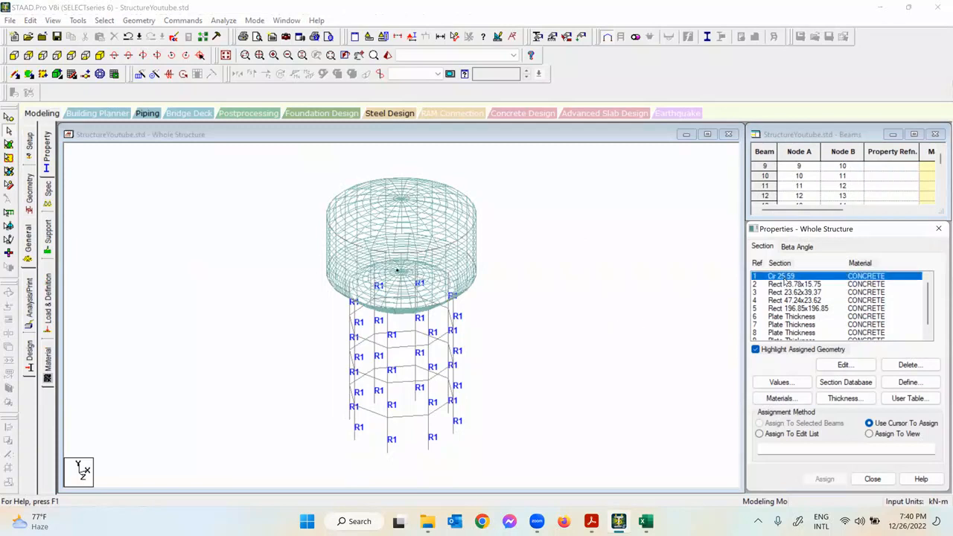
pyautogui.click(800, 285)
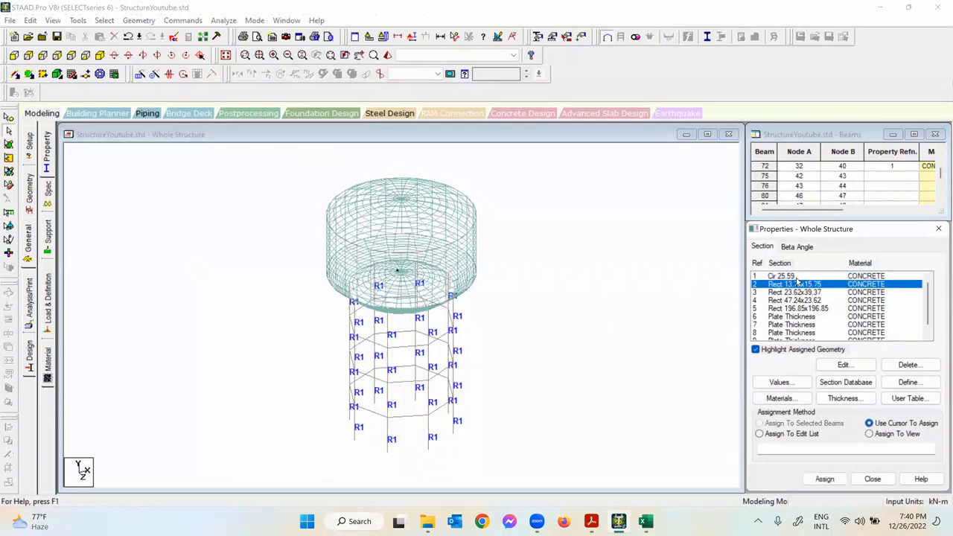
pyautogui.click(797, 277)
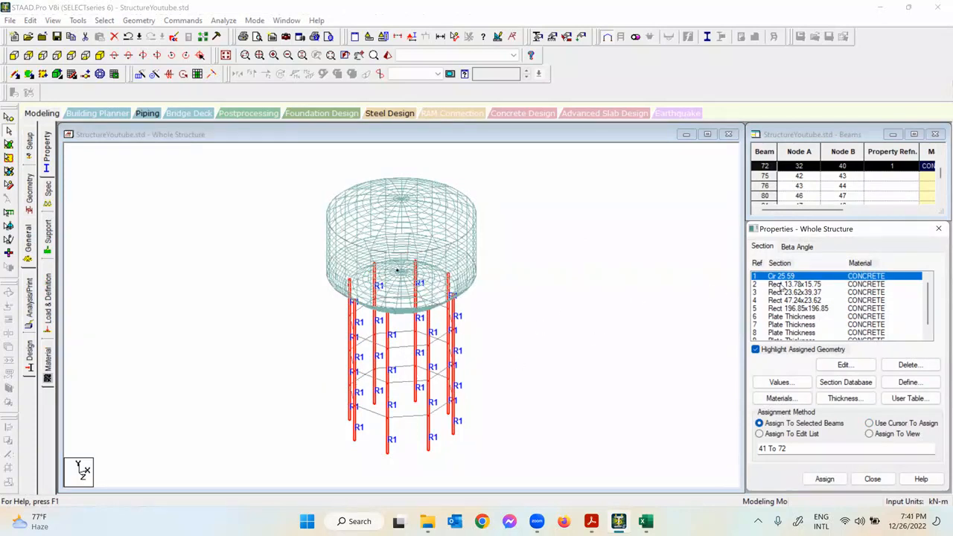
pyautogui.click(543, 315)
pyautogui.click(794, 284)
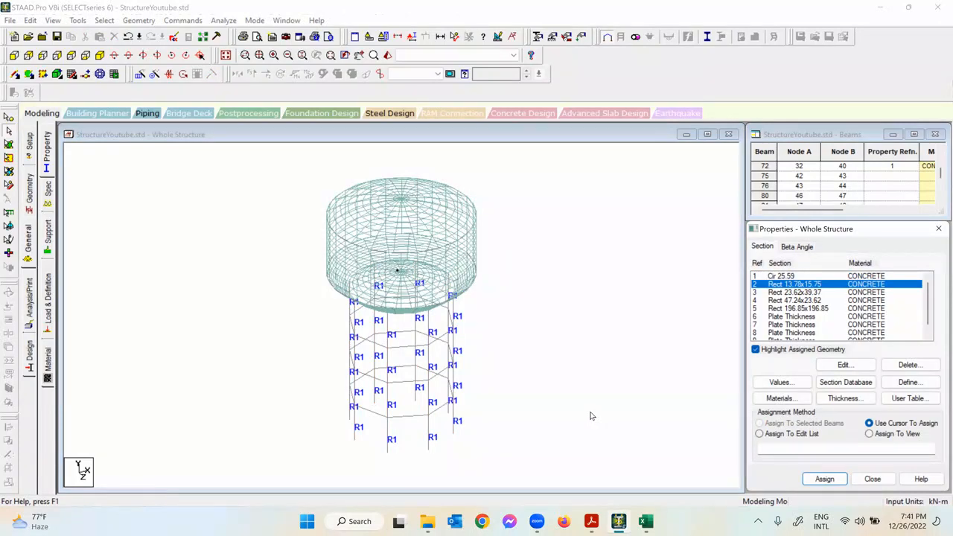
pyautogui.click(800, 295)
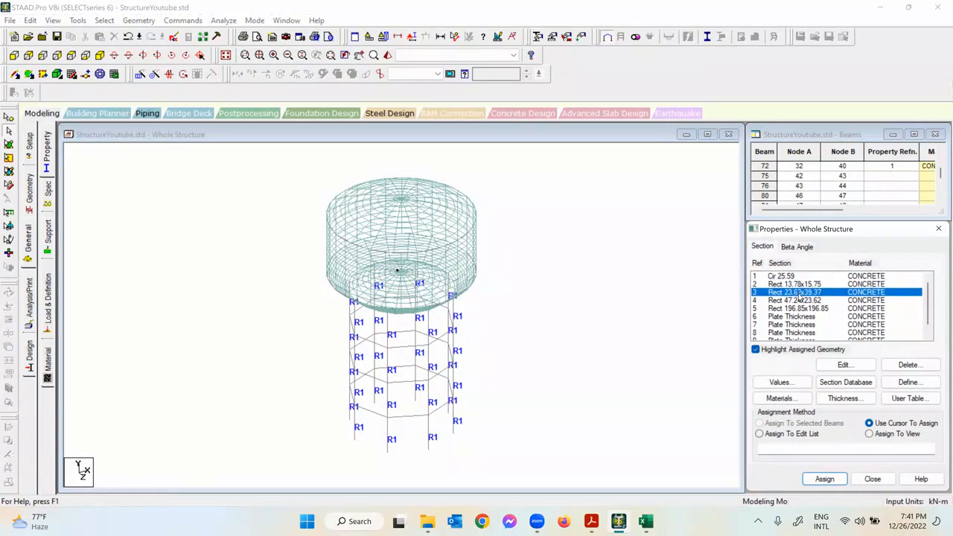
pyautogui.click(803, 301)
pyautogui.click(810, 310)
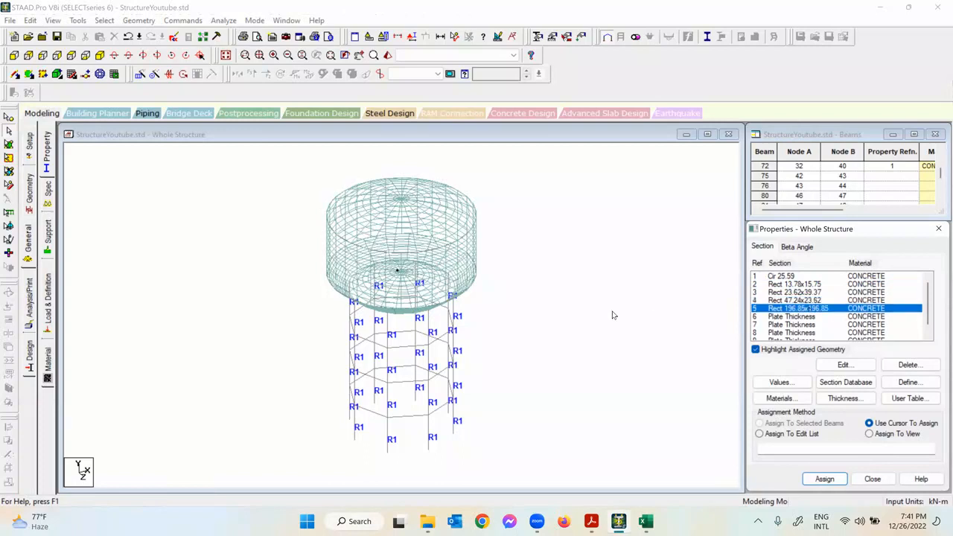
# Step: Assign the Rect 13.78x15.75 section to the ring beam at the top of the cylindrical tank wall
pyautogui.click(815, 285)
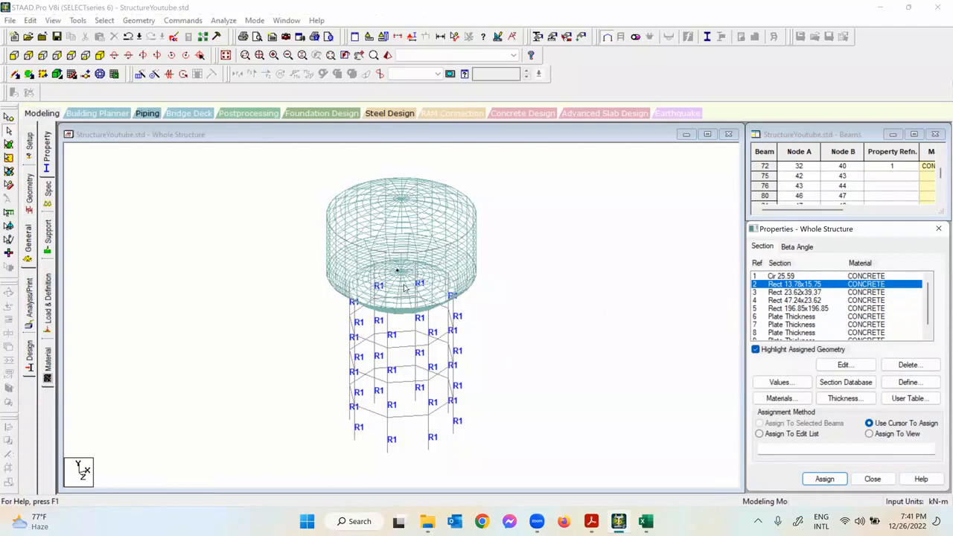
pyautogui.click(14, 56)
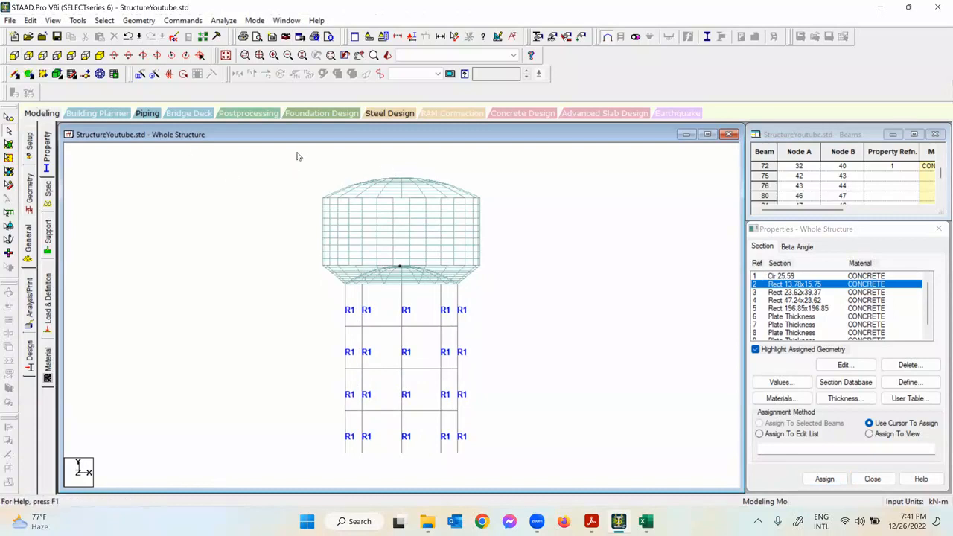
pyautogui.moveTo(291, 169); pyautogui.dragTo(499, 209)
pyautogui.click(99, 56)
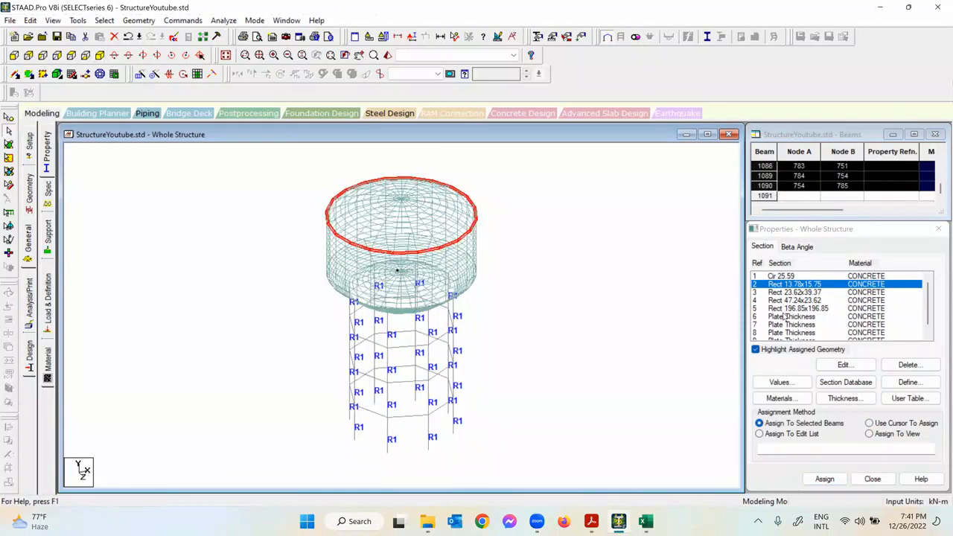
pyautogui.click(827, 479)
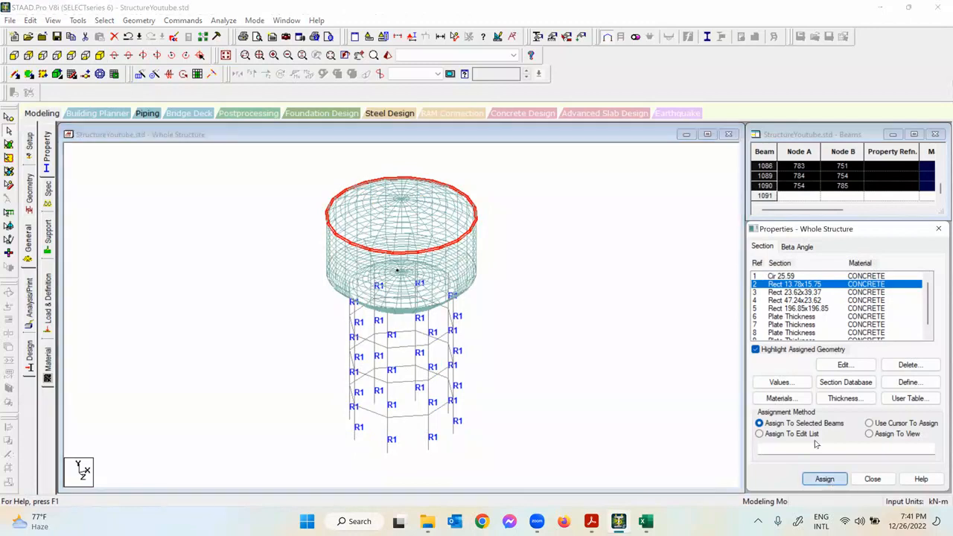
pyautogui.click(861, 391)
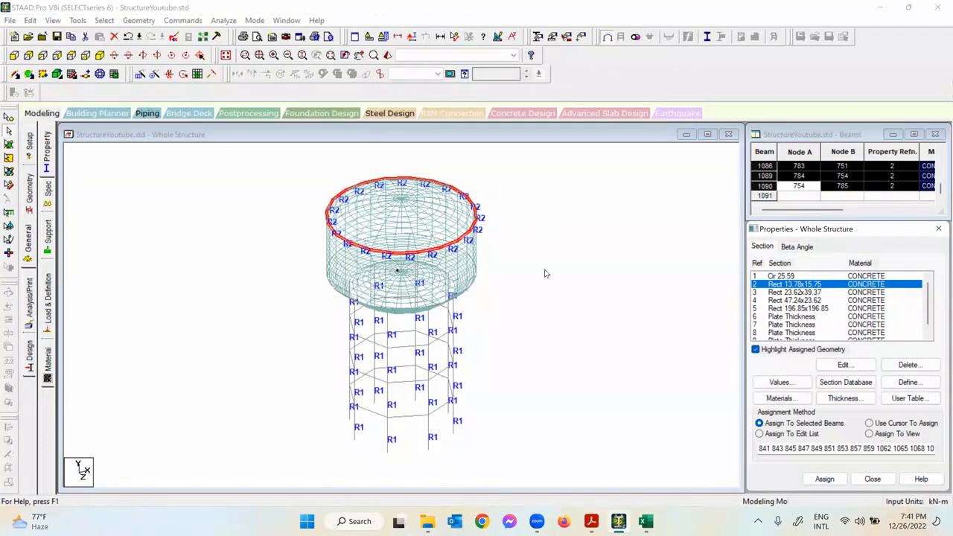
# Step: Assign the Rect 23.62x39.37 section to the ring beam at the base of the cylindrical tank wall
pyautogui.click(783, 293)
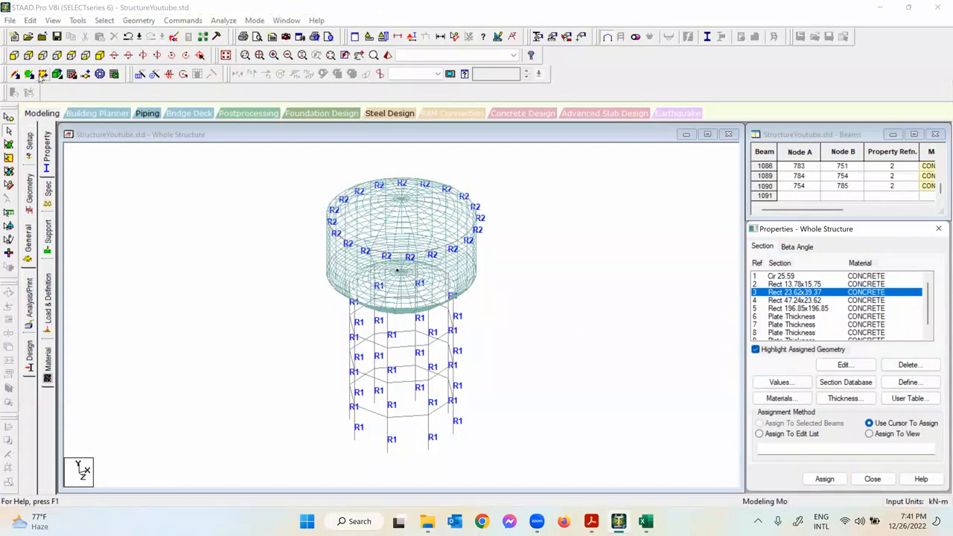
pyautogui.click(14, 55)
pyautogui.moveTo(305, 248); pyautogui.dragTo(497, 268)
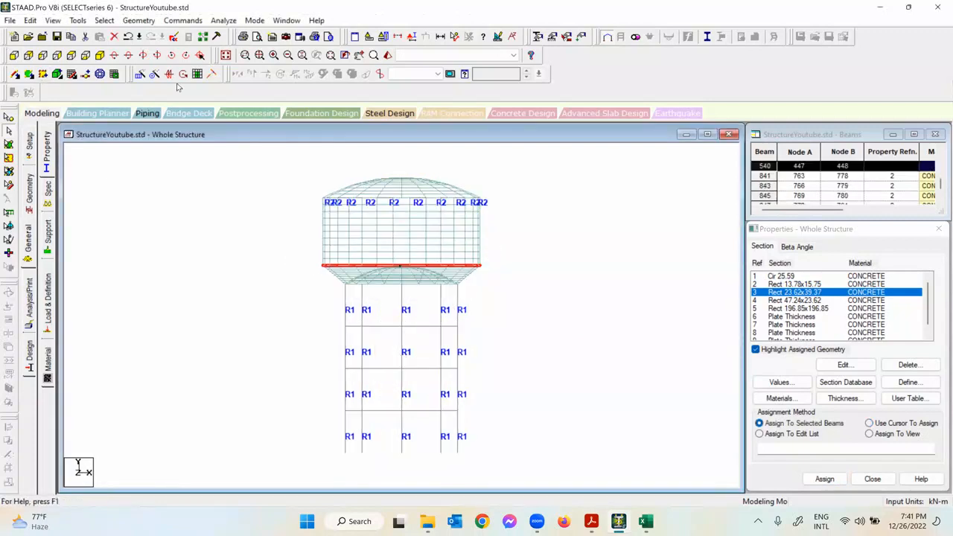
pyautogui.click(99, 55)
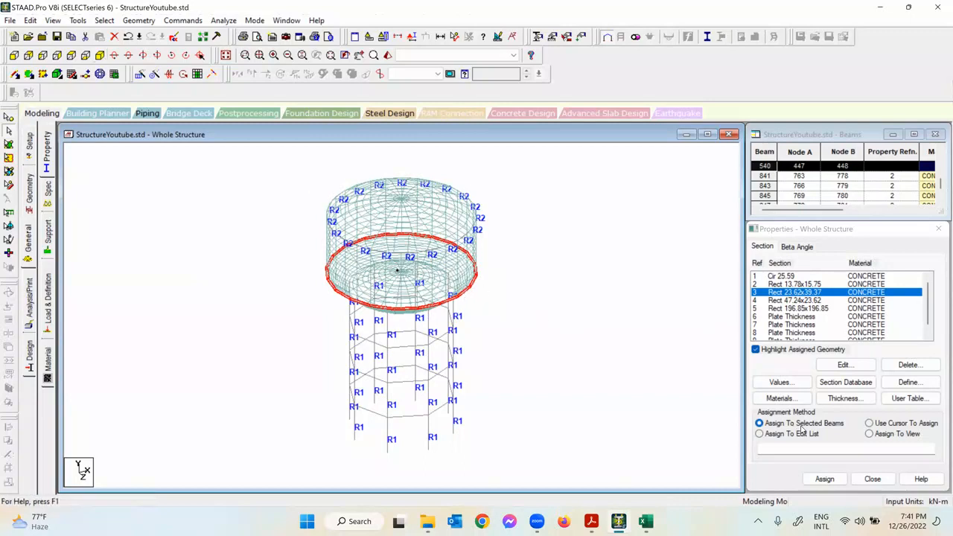
pyautogui.click(824, 479)
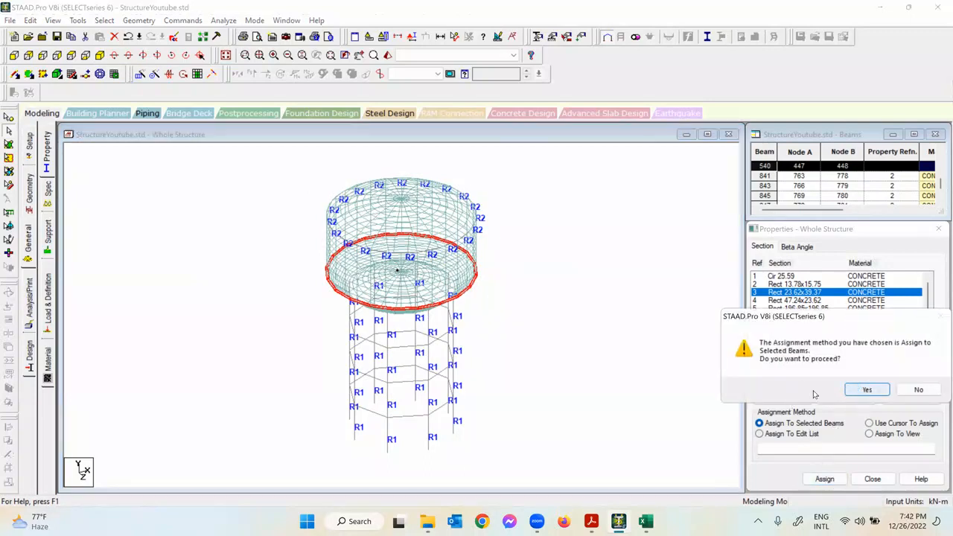
pyautogui.click(857, 390)
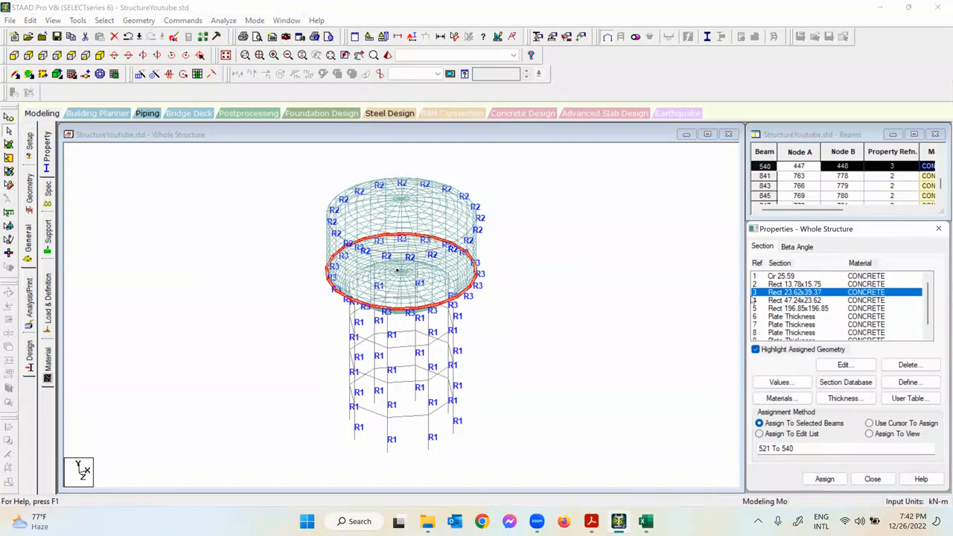
# Step: Assign the Rect 47.24x23.62 section to the circular ring beam where the conical wall meets the column tops
pyautogui.click(780, 301)
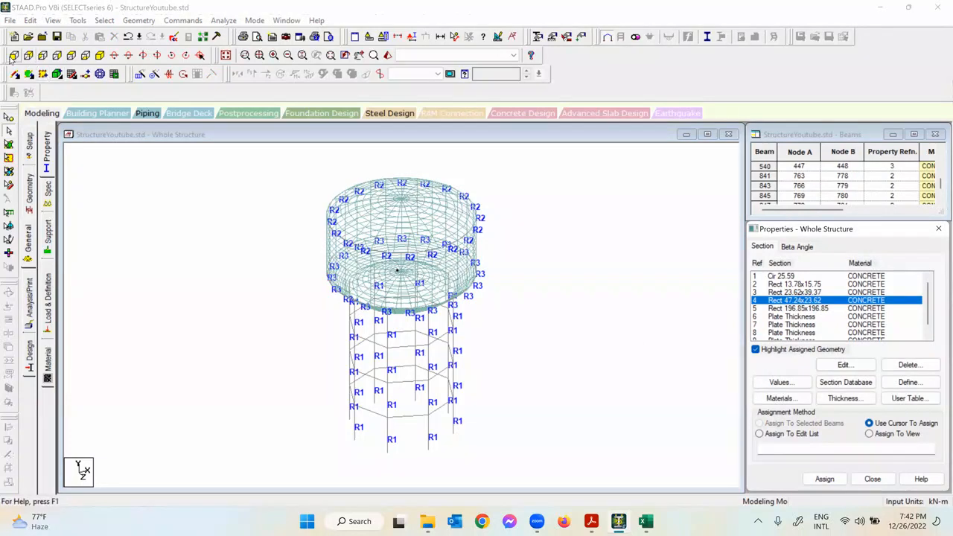
pyautogui.click(12, 56)
pyautogui.scroll(4, 347, 284)
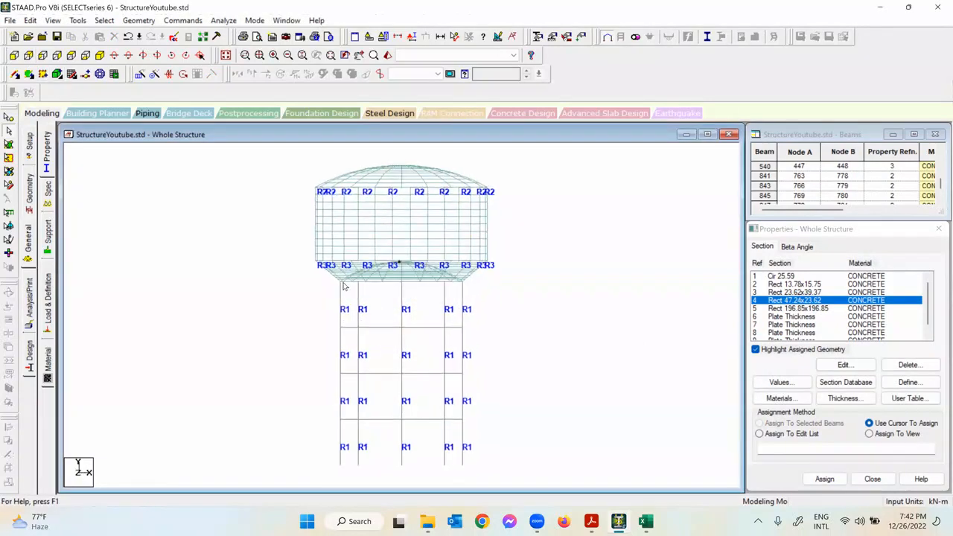
pyautogui.moveTo(234, 315); pyautogui.dragTo(259, 278, button='middle')
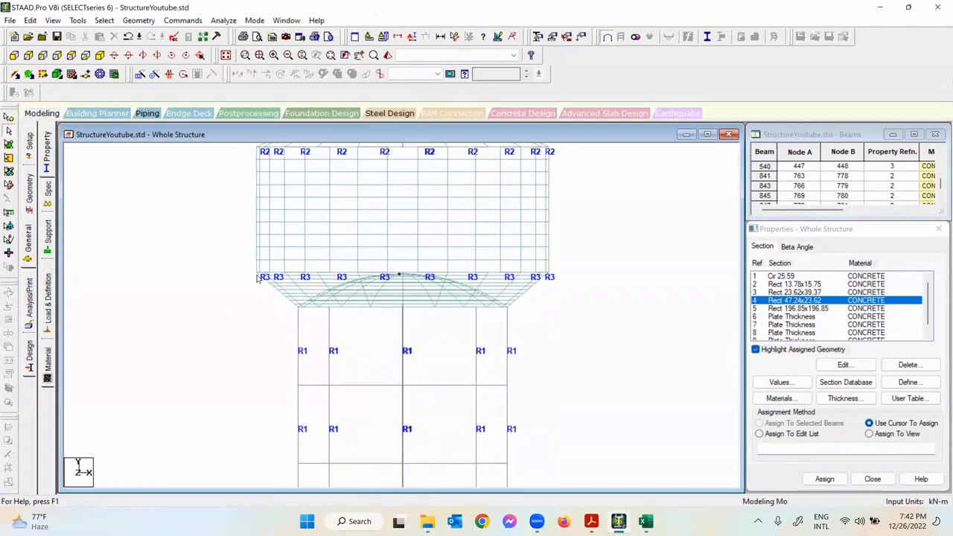
pyautogui.scroll(4, 258, 277)
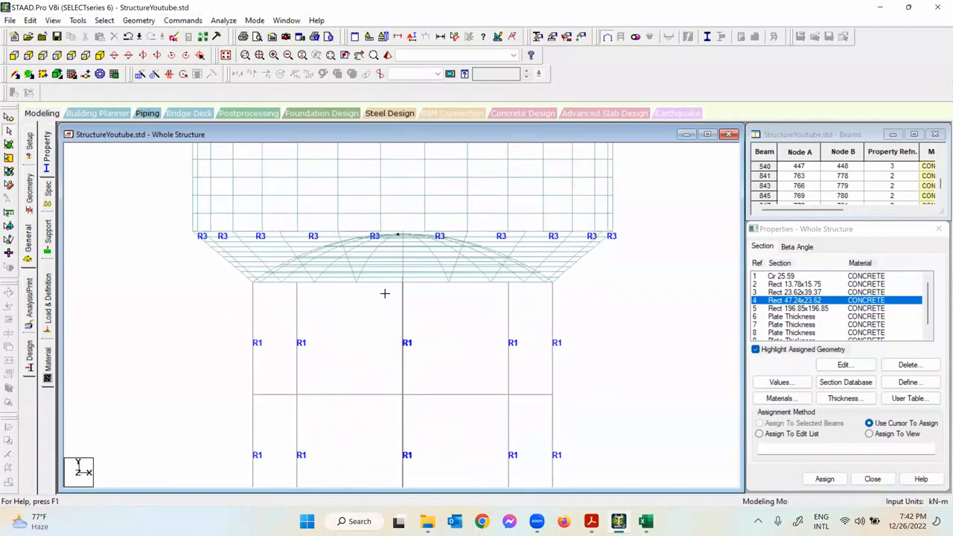
pyautogui.click(551, 283)
pyautogui.click(101, 55)
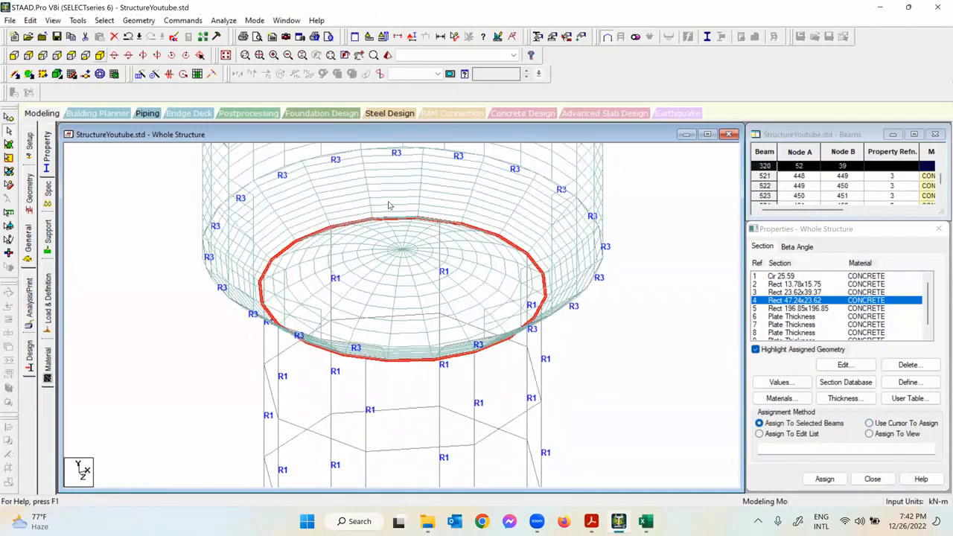
pyautogui.click(825, 479)
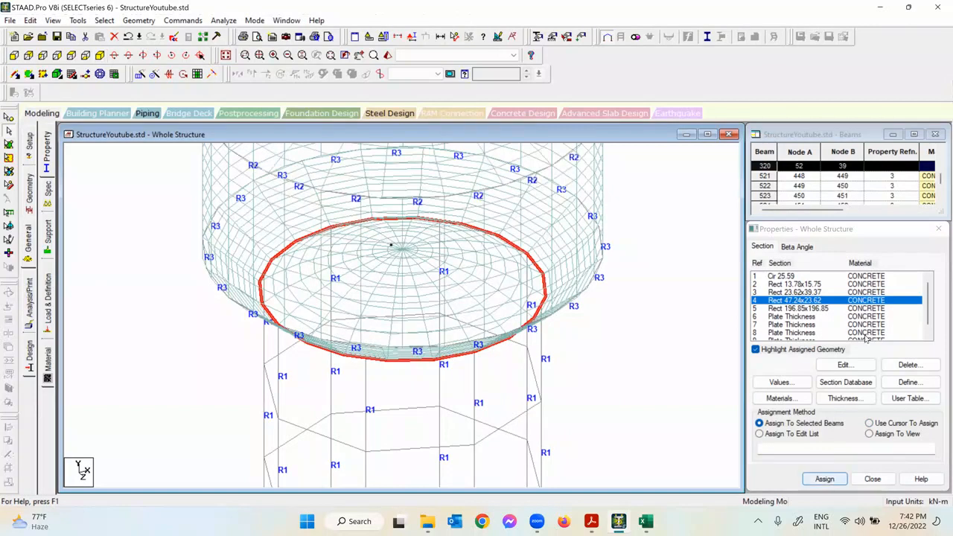
pyautogui.click(869, 390)
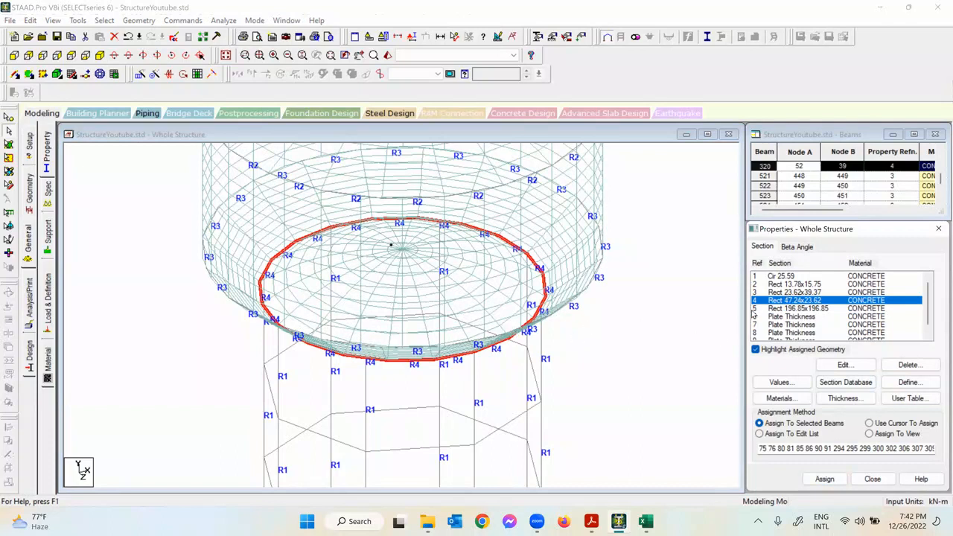
# Step: Assign the Rect 196.85x196.85 section to the horizontal brace beams at all three levels between the columns
pyautogui.click(795, 308)
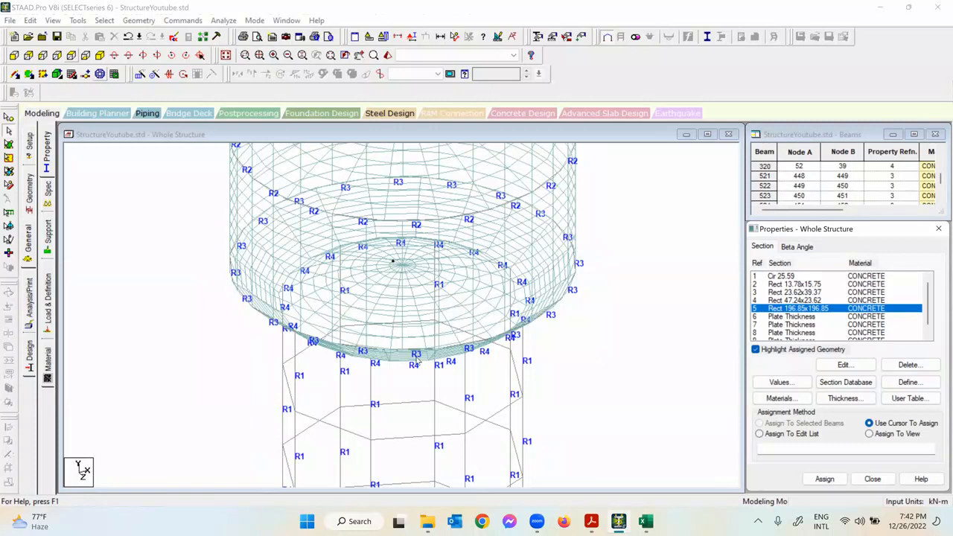
pyautogui.scroll(-1, 409, 330)
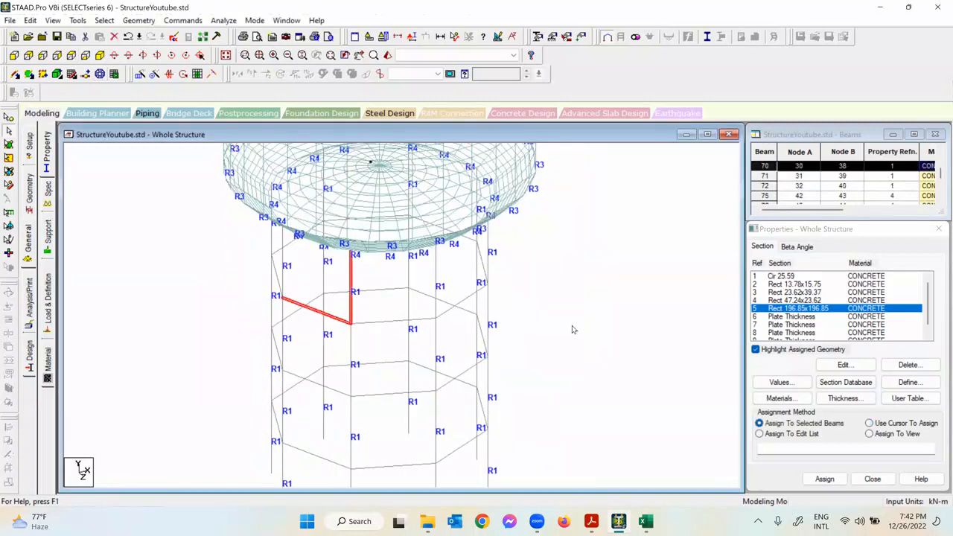
pyautogui.click(15, 56)
pyautogui.scroll(-3, 323, 273)
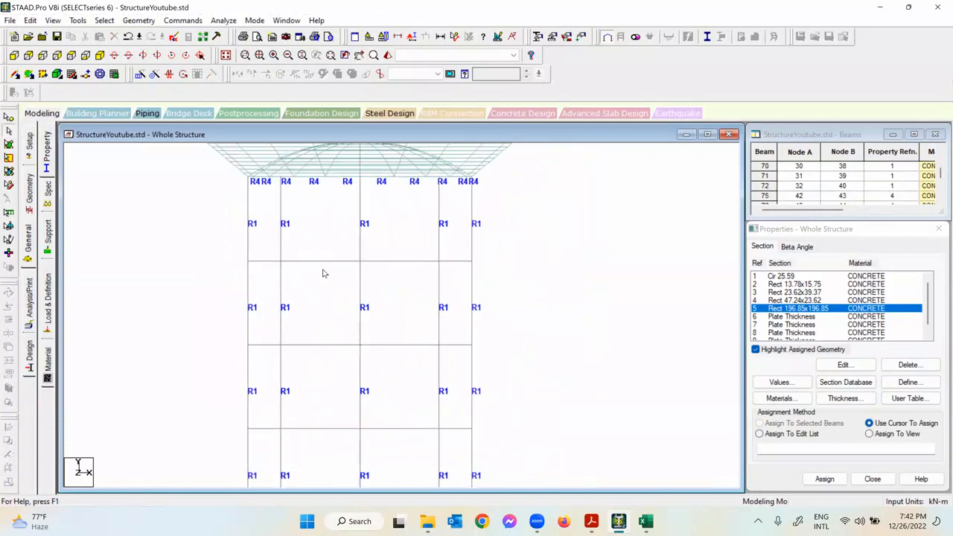
pyautogui.moveTo(491, 260); pyautogui.dragTo(213, 241)
pyautogui.moveTo(474, 339); pyautogui.dragTo(475, 339)
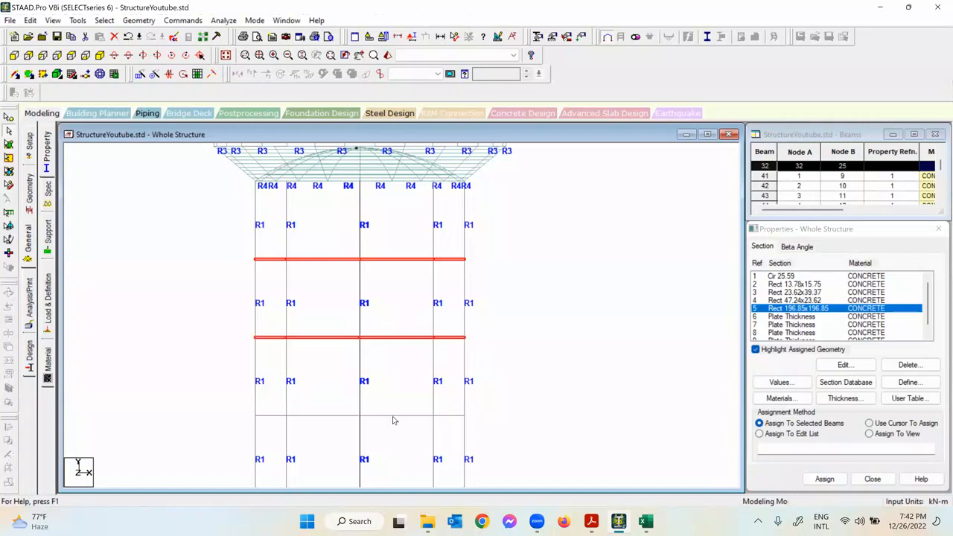
pyautogui.moveTo(248, 413); pyautogui.dragTo(483, 420)
pyautogui.moveTo(615, 403); pyautogui.dragTo(614, 308, button='middle')
pyautogui.scroll(-2, 493, 348)
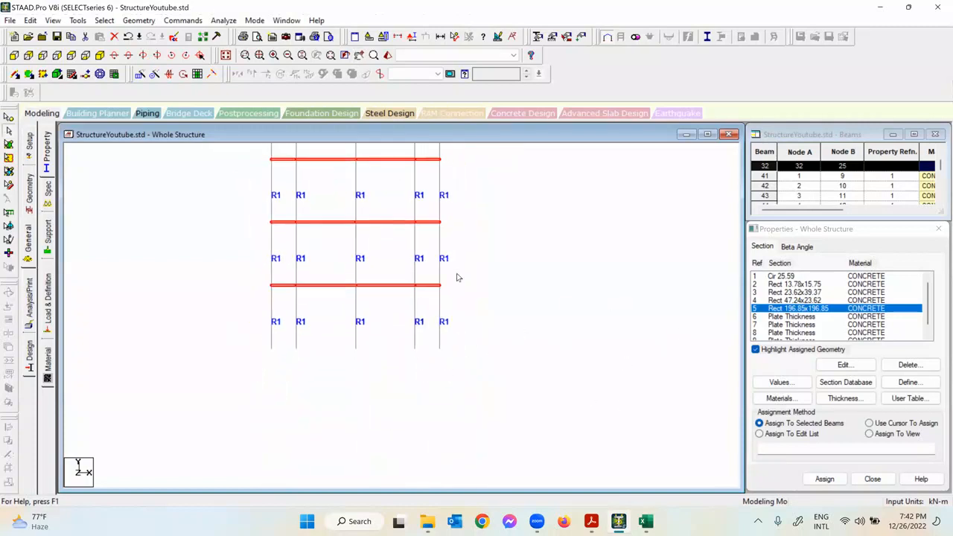
pyautogui.click(100, 55)
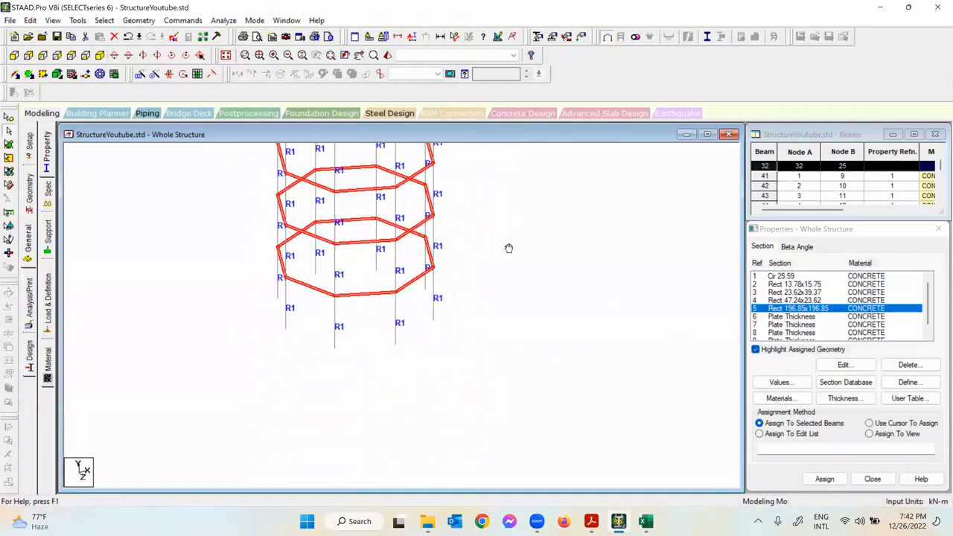
pyautogui.moveTo(508, 248); pyautogui.dragTo(497, 280, button='middle')
pyautogui.moveTo(263, 240); pyautogui.dragTo(248, 281, button='middle')
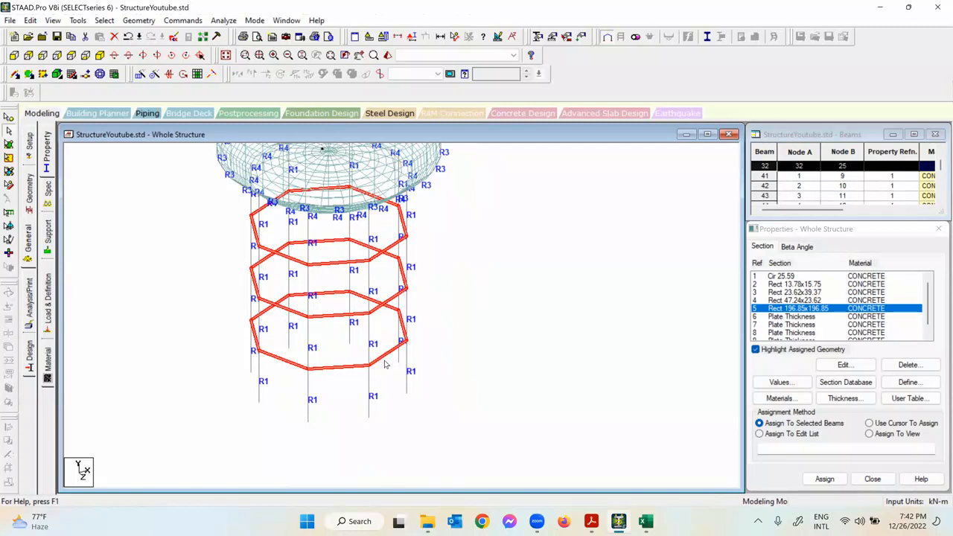
pyautogui.keyDown('ctrl'); pyautogui.click(386, 360); pyautogui.keyUp('ctrl')
pyautogui.keyDown('ctrl'); pyautogui.click(390, 351); pyautogui.keyUp('ctrl')
pyautogui.click(825, 479)
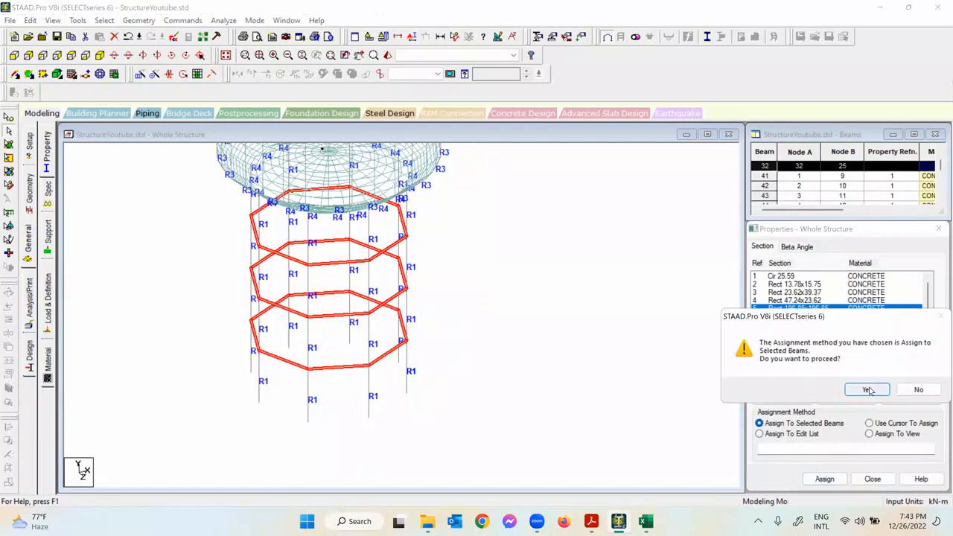
pyautogui.click(863, 389)
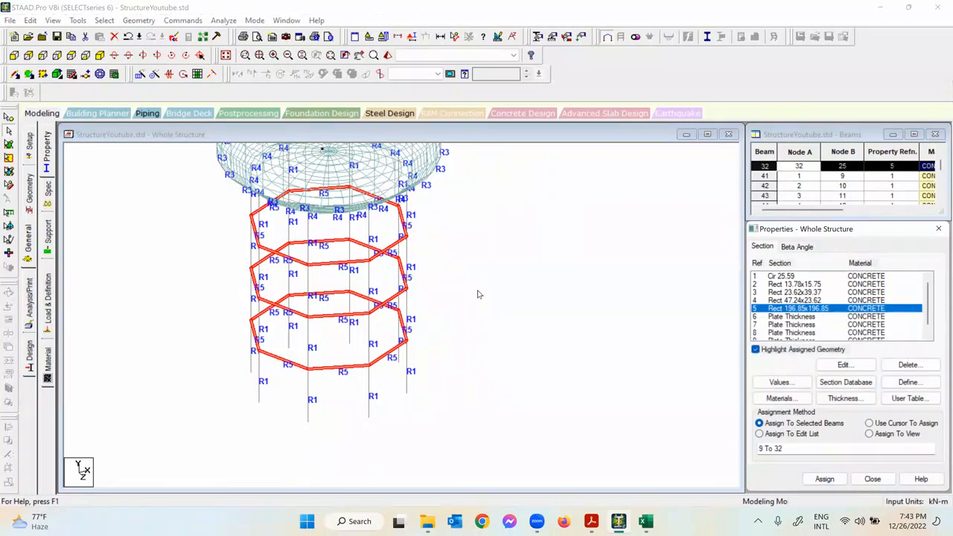
# Step: Clear the selection, display the whole structure with full 3D sections, and examine the brace beams up close
pyautogui.scroll(-3, 429, 304)
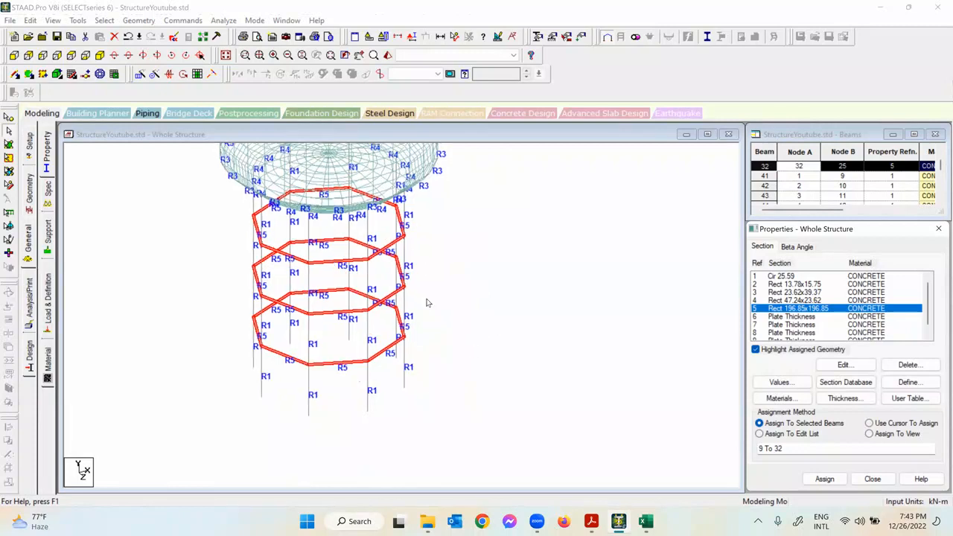
pyautogui.scroll(-3, 533, 260)
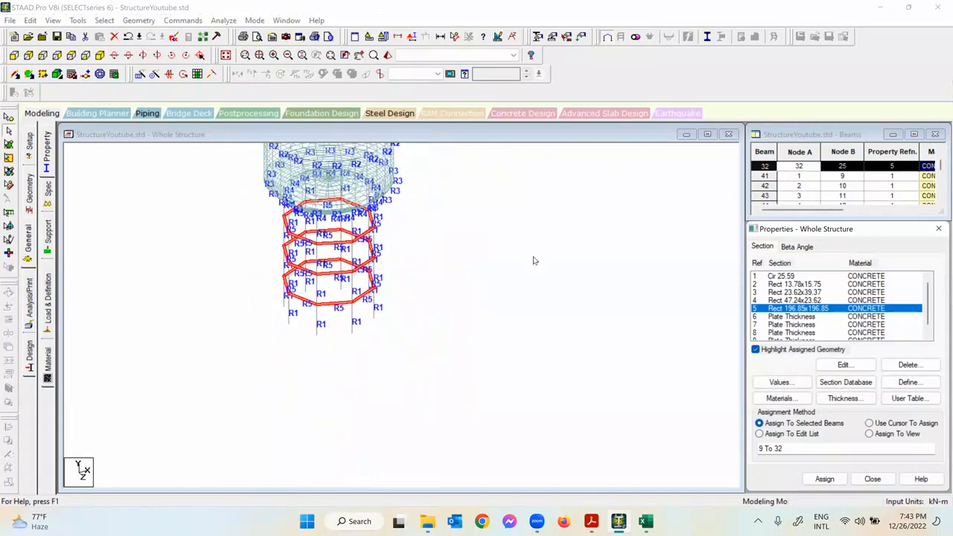
pyautogui.click(472, 288)
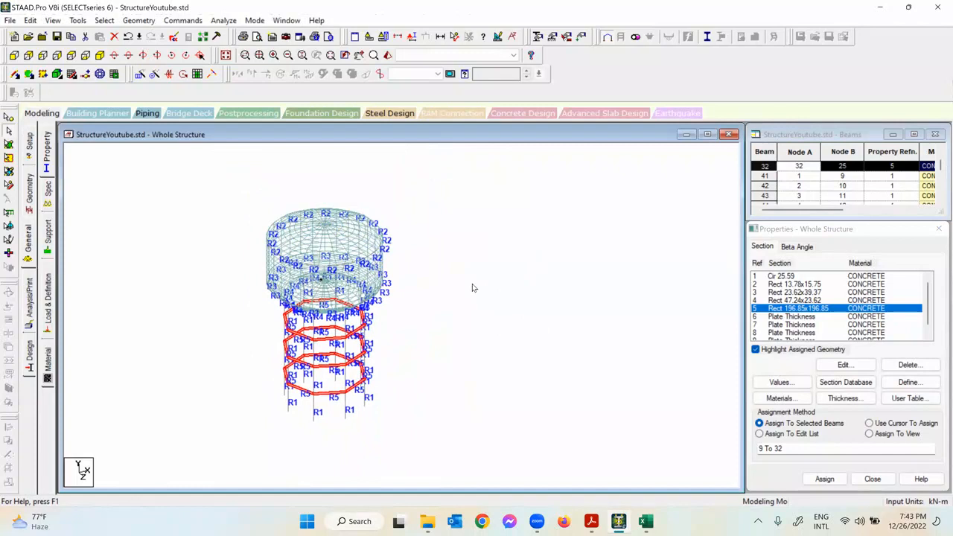
pyautogui.click(485, 227)
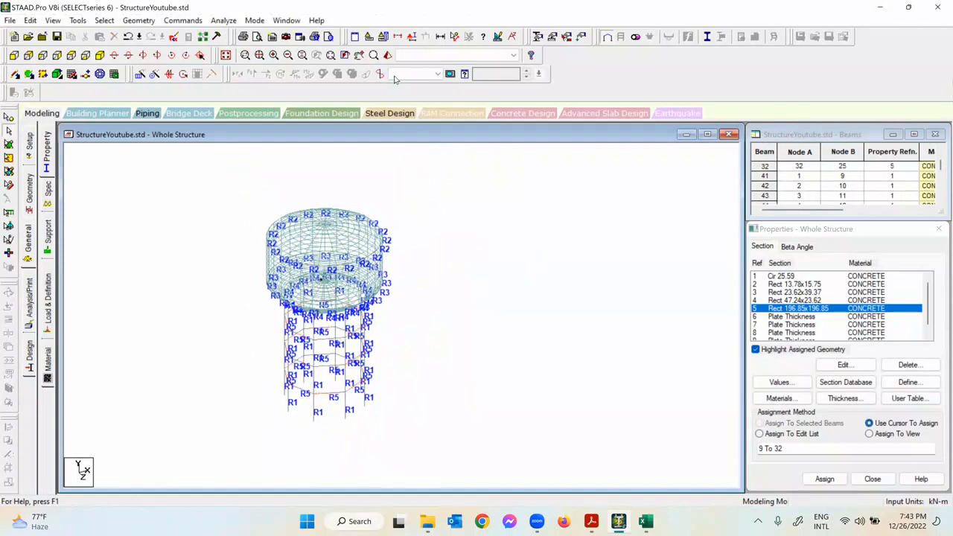
pyautogui.rightClick(507, 223)
pyautogui.click(563, 386)
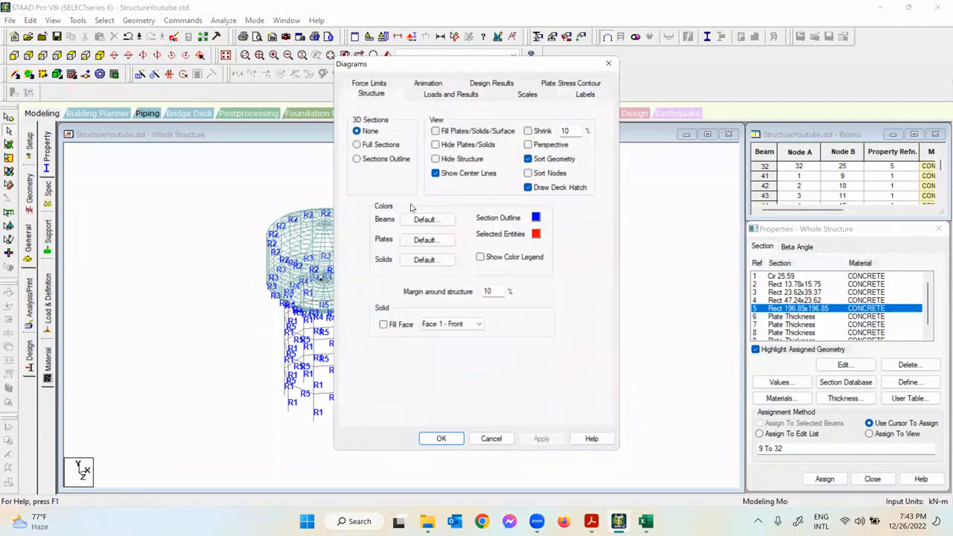
pyautogui.click(383, 144)
pyautogui.click(536, 437)
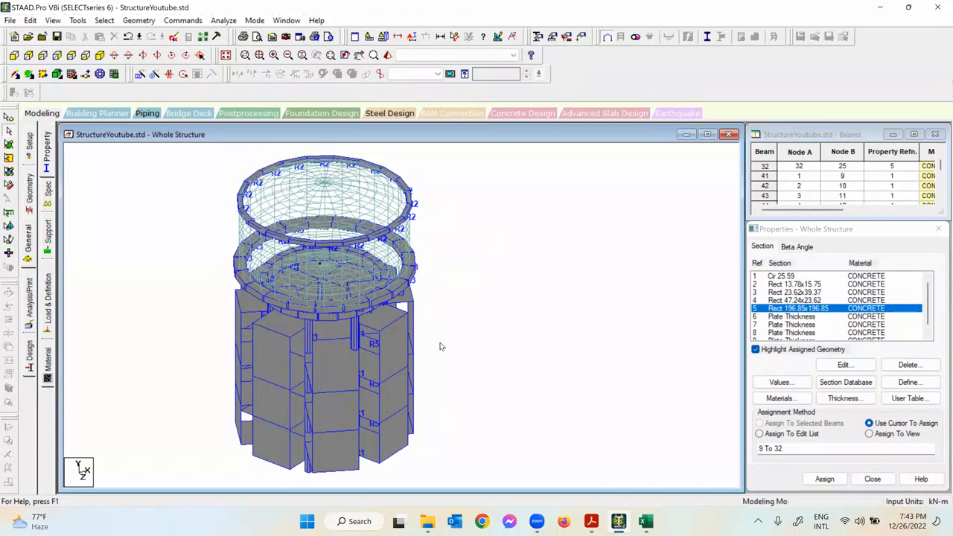
pyautogui.moveTo(312, 400); pyautogui.dragTo(347, 350, button='middle')
pyautogui.scroll(1, 328, 394)
pyautogui.scroll(1, 380, 338)
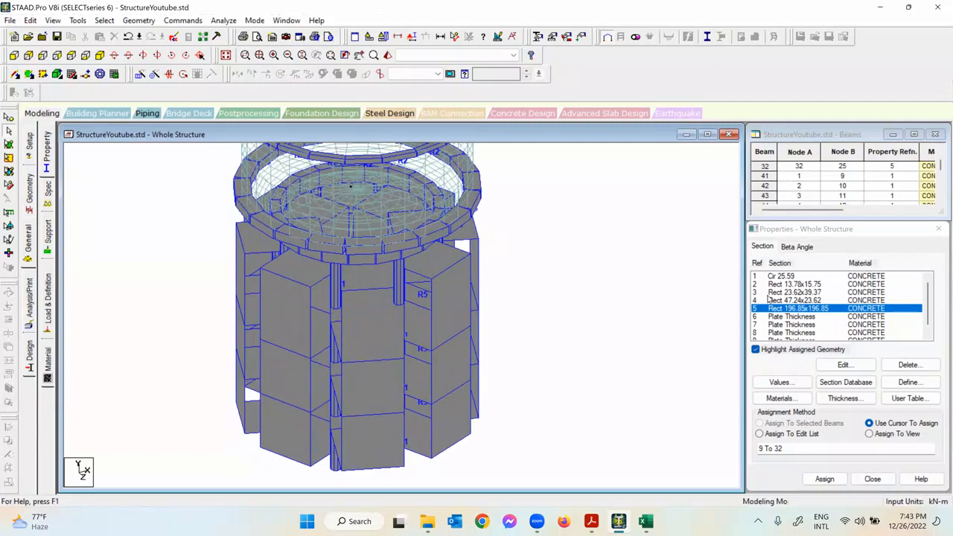
# Step: Change the brace beams' rectangular section to a YD of 0.5 m and a ZD of 0.5 m
pyautogui.click(801, 300)
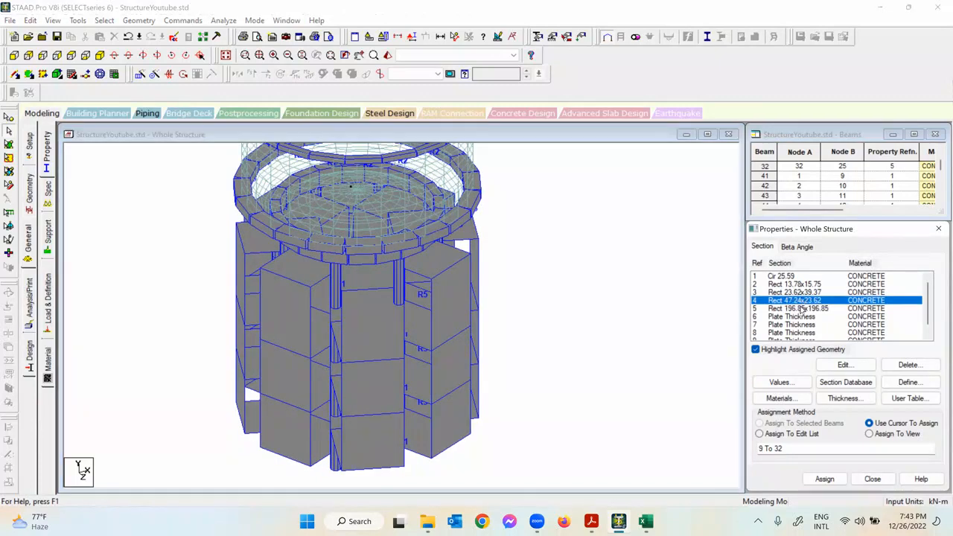
pyautogui.click(832, 309)
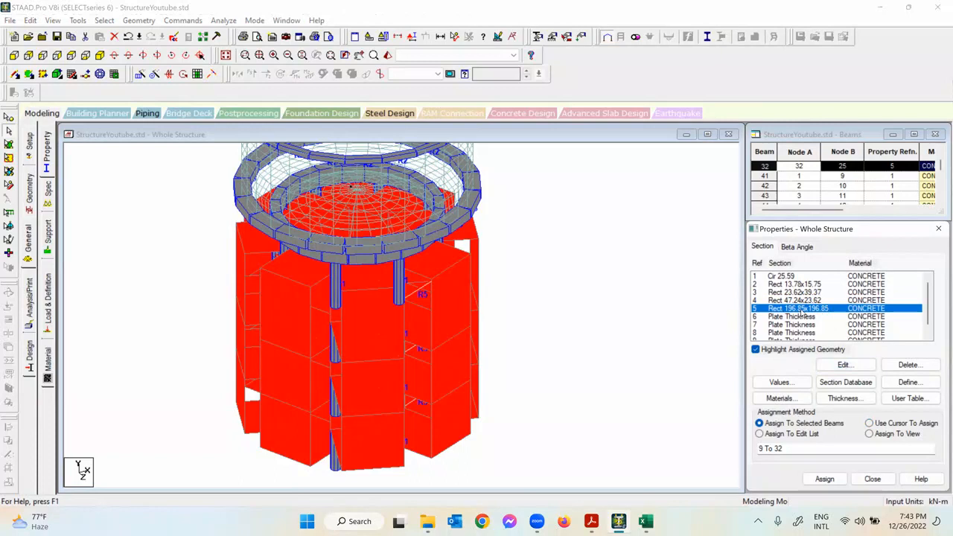
pyautogui.click(844, 365)
pyautogui.moveTo(533, 228); pyautogui.dragTo(495, 228)
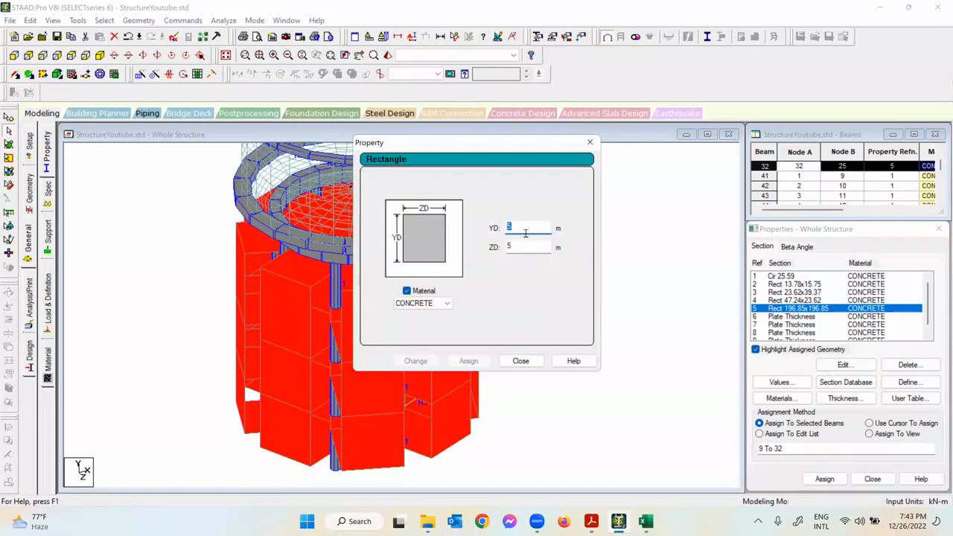
pyautogui.write('0.')
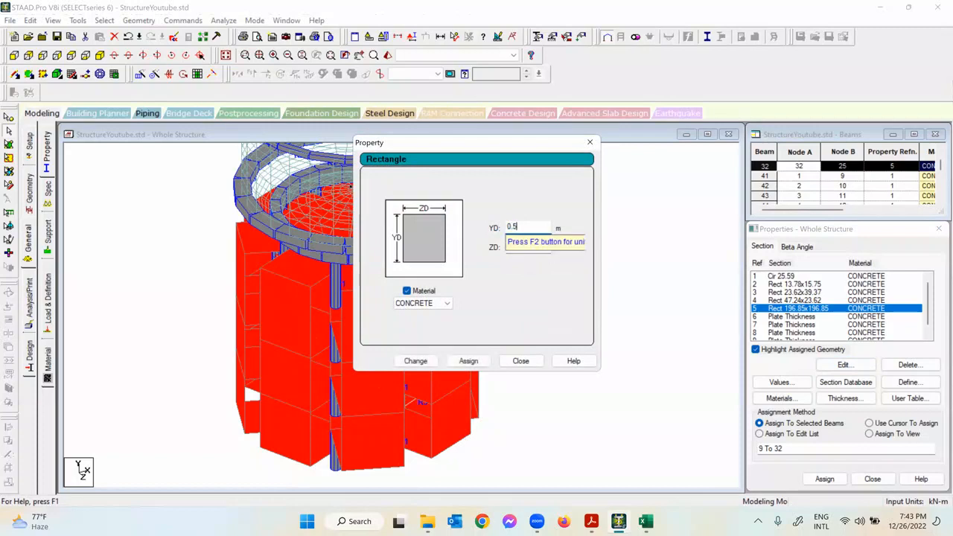
pyautogui.write('5')
pyautogui.press('Tab')
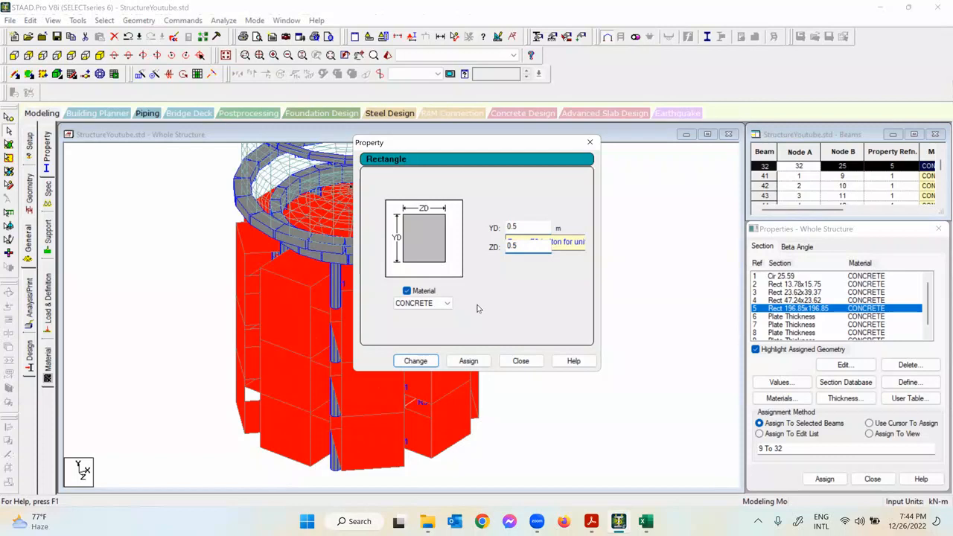
pyautogui.moveTo(521, 144); pyautogui.dragTo(481, 143)
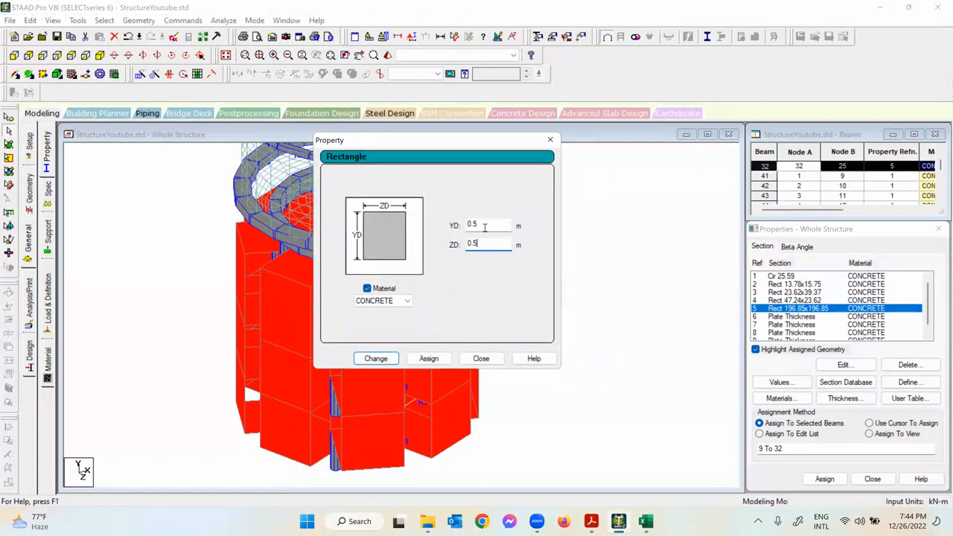
pyautogui.click(375, 359)
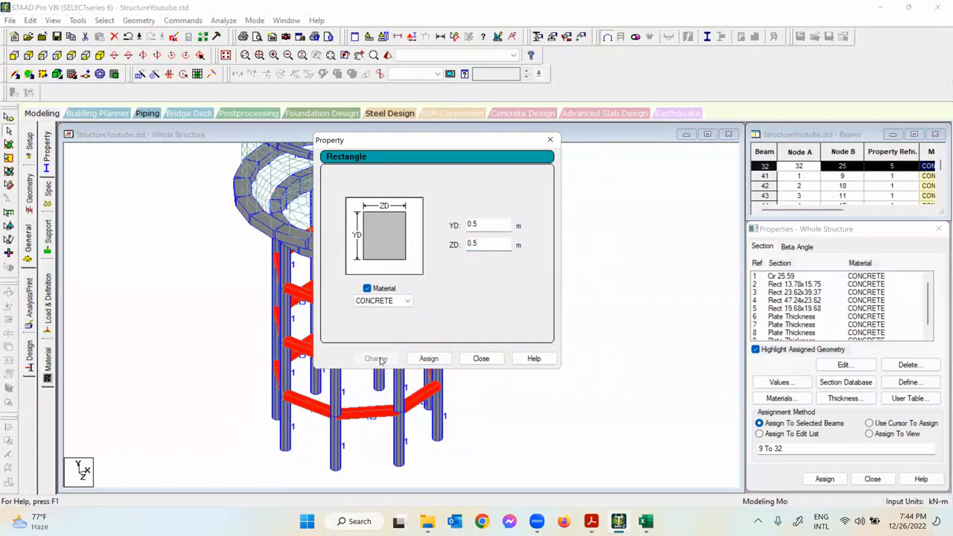
# Step: Close the section editor, clear the beam selection, and examine the resized brace beams across the whole structure
pyautogui.click(481, 359)
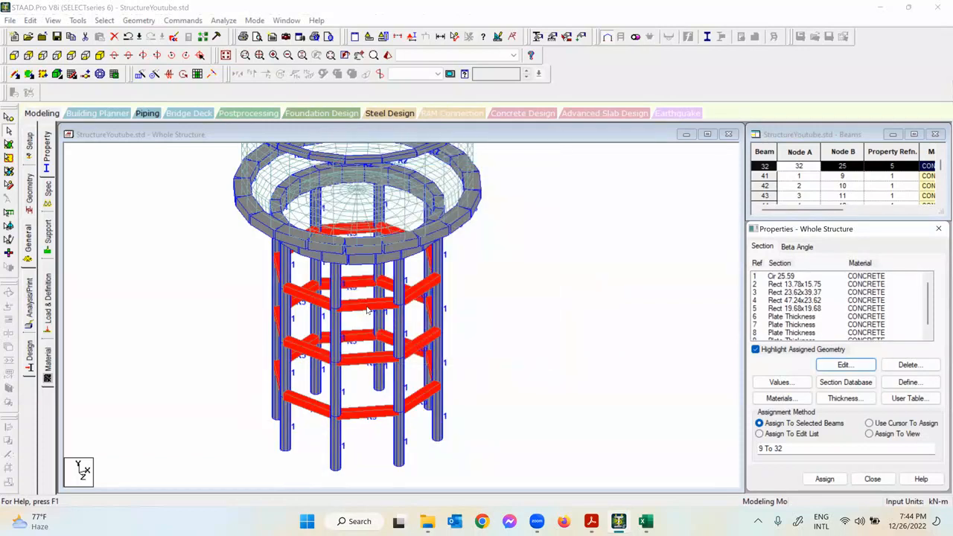
pyautogui.click(514, 319)
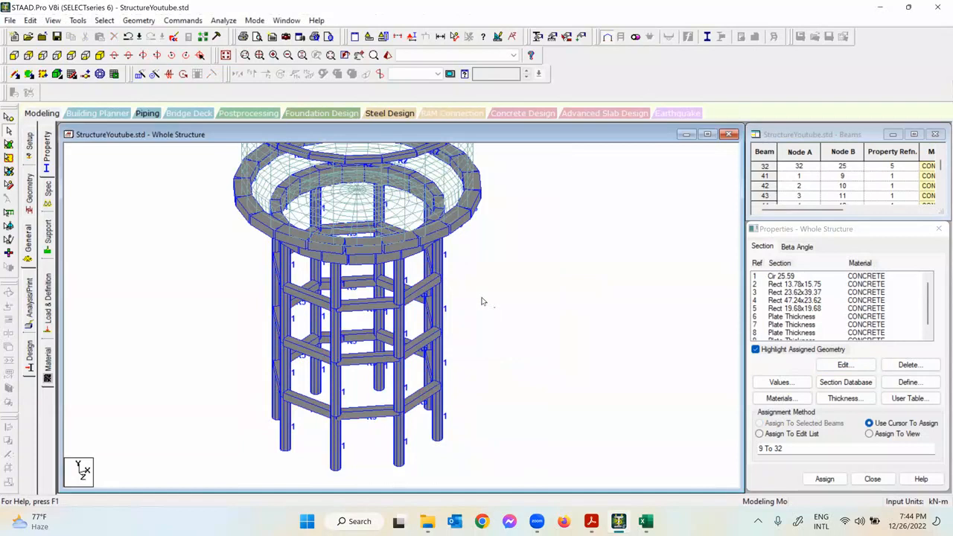
pyautogui.scroll(1, 460, 298)
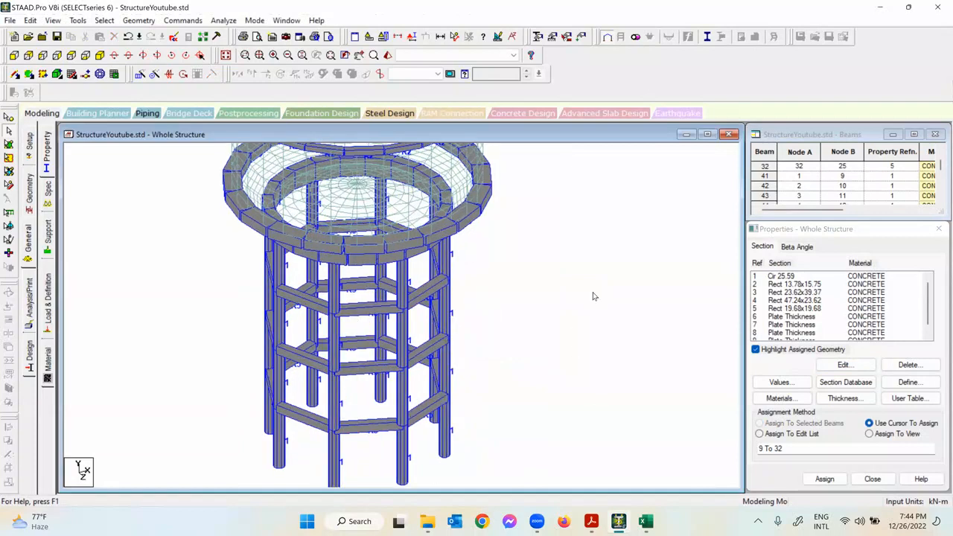
pyautogui.scroll(-1, 564, 300)
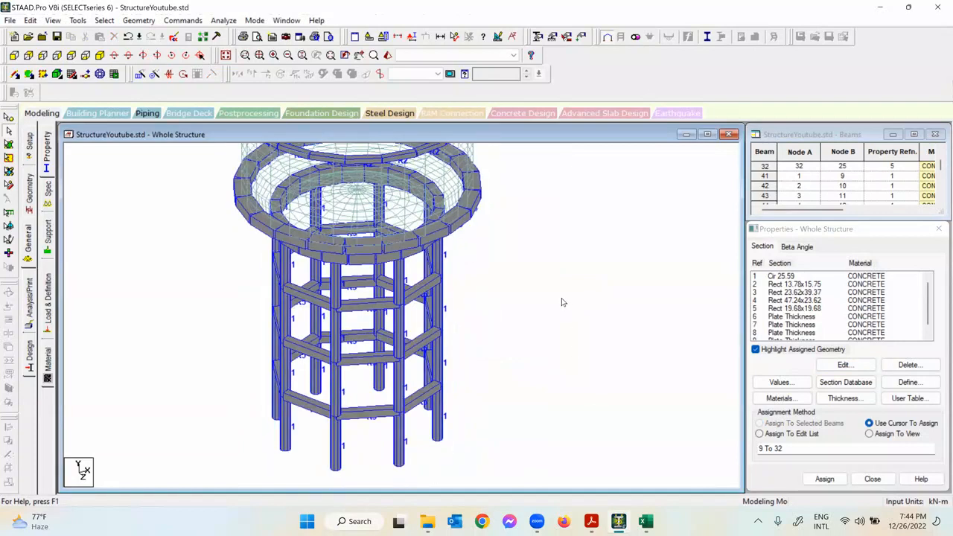
pyautogui.scroll(-1, 516, 268)
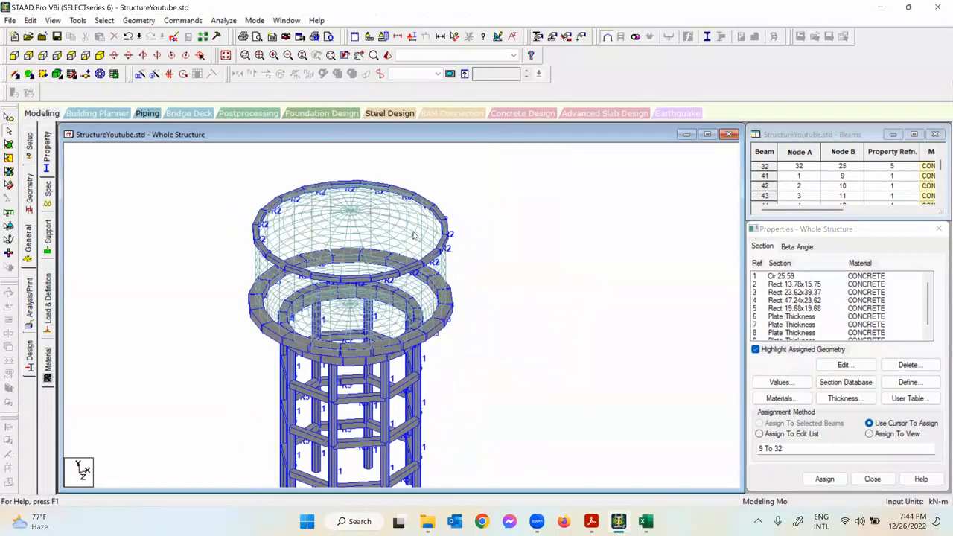
pyautogui.scroll(-1, 446, 326)
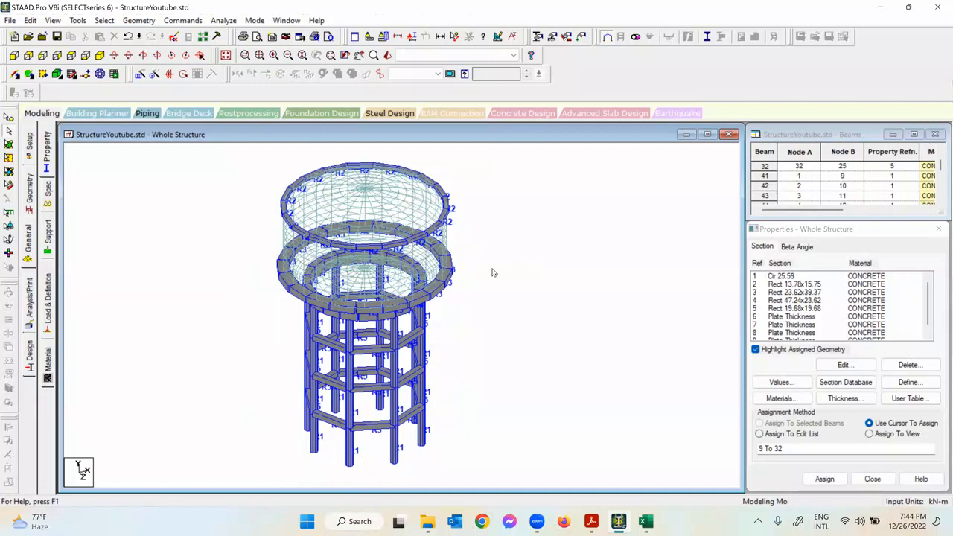
pyautogui.scroll(1, 469, 406)
pyautogui.moveTo(496, 265); pyautogui.dragTo(478, 298, button='middle')
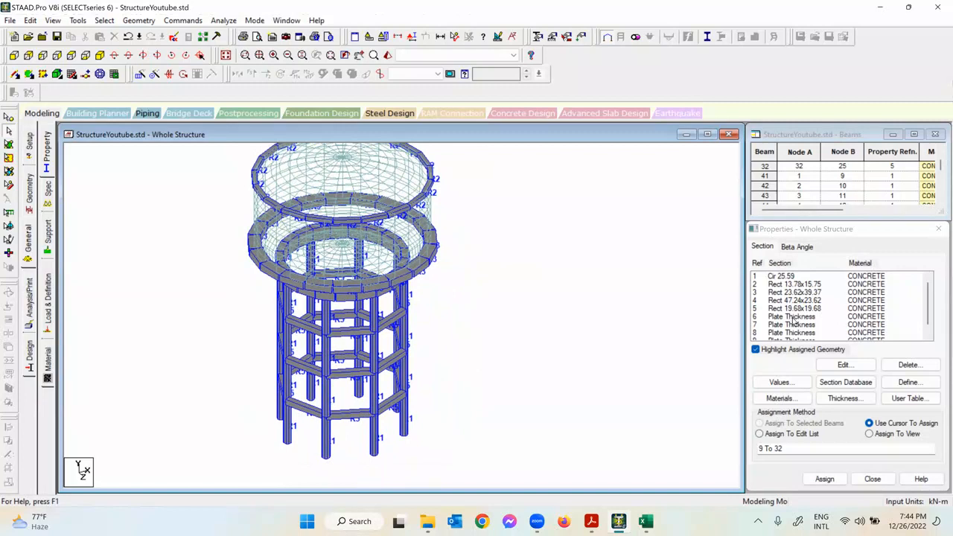
# Step: Show the whole structure from the front and reset its display from full sections to a plain wireframe
pyautogui.click(793, 317)
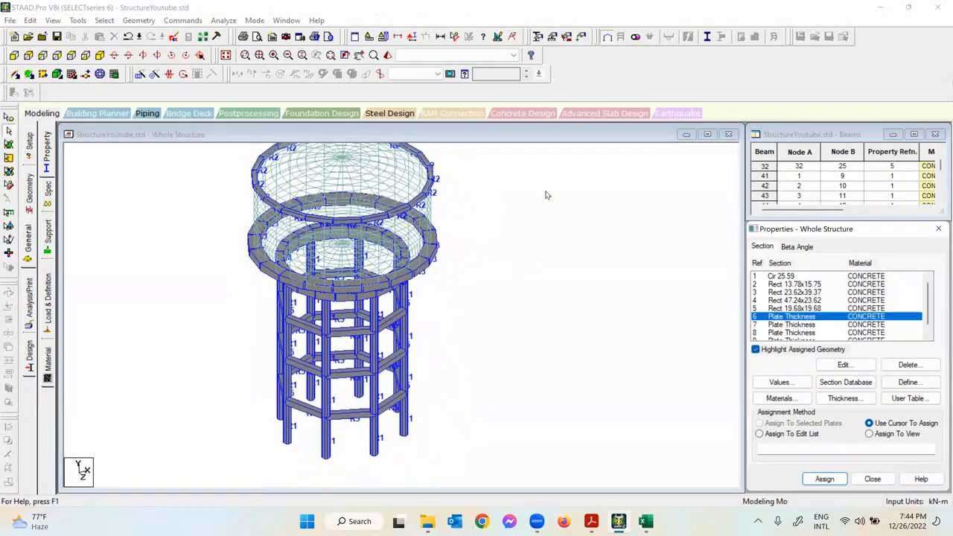
pyautogui.moveTo(546, 195); pyautogui.dragTo(546, 230, button='middle')
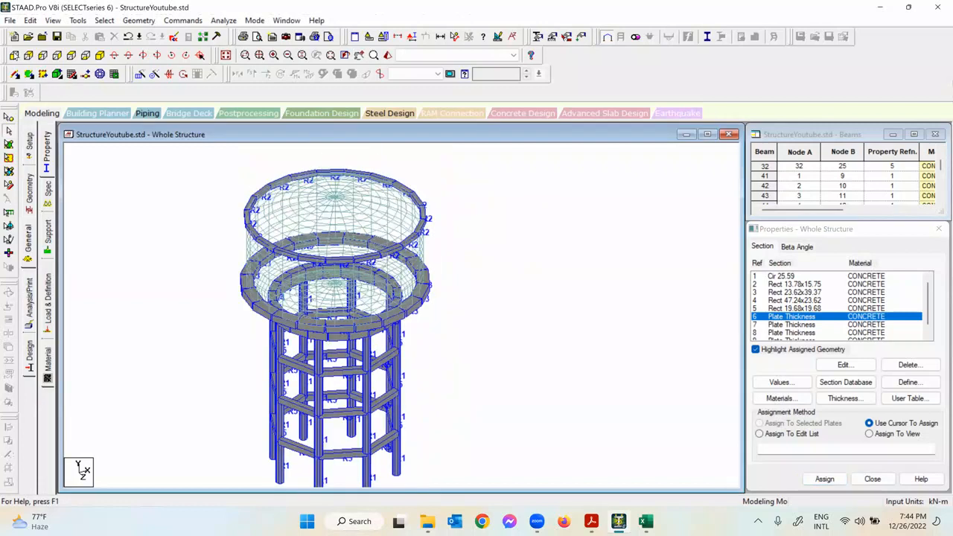
pyautogui.click(14, 56)
pyautogui.moveTo(519, 218); pyautogui.dragTo(507, 227, button='middle')
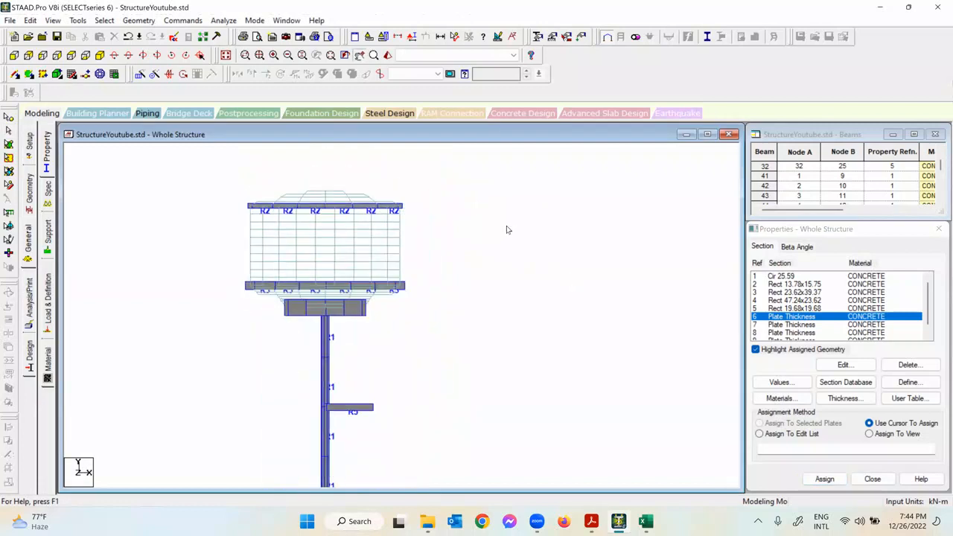
pyautogui.click(8, 144)
pyautogui.scroll(1, 258, 166)
pyautogui.moveTo(306, 182); pyautogui.dragTo(336, 292, button='middle')
pyautogui.scroll(2, 344, 269)
pyautogui.click(31, 197)
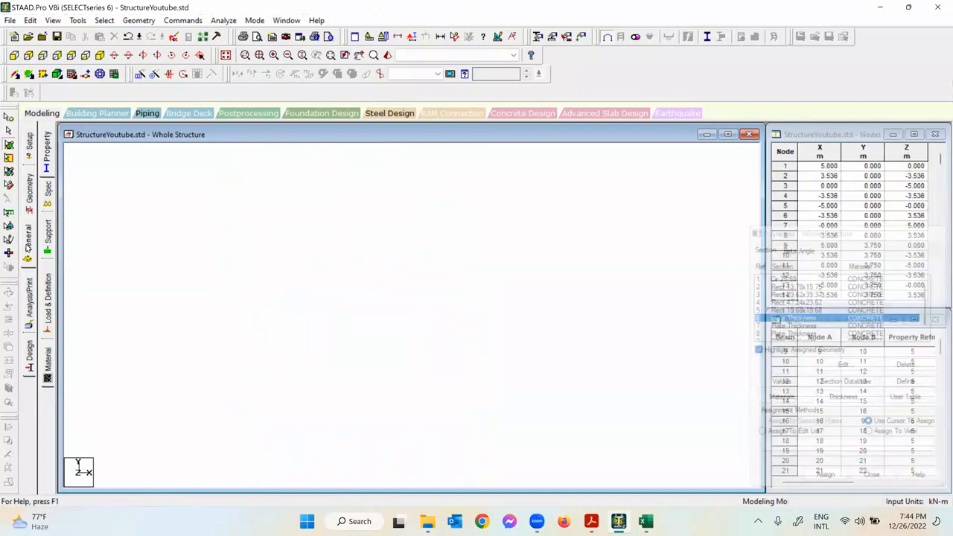
pyautogui.click(28, 246)
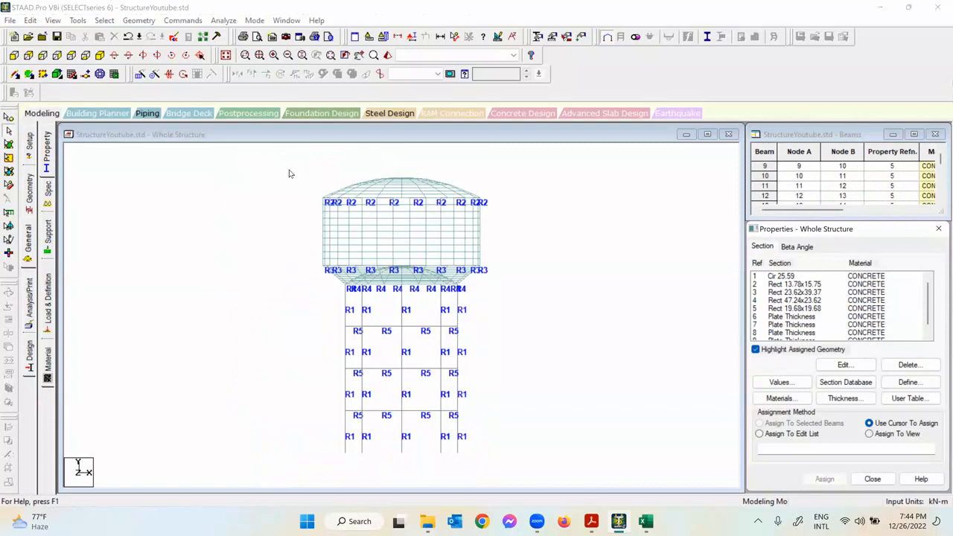
# Step: Assign plate thickness reference 6 to all plates of the top dome, down to the ring beam at the wall top
pyautogui.click(789, 316)
pyautogui.moveTo(407, 153); pyautogui.dragTo(344, 223, button='middle')
pyautogui.scroll(3, 345, 223)
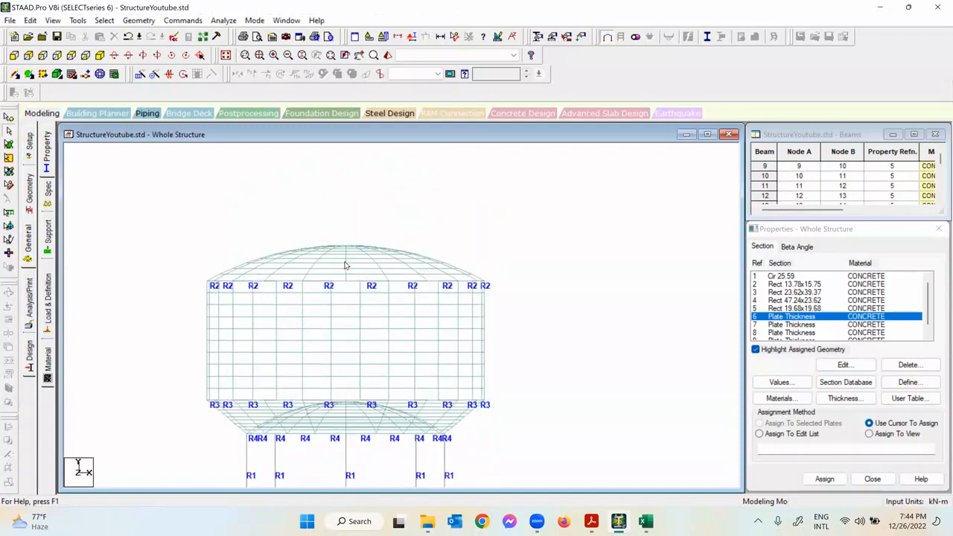
pyautogui.scroll(2, 345, 264)
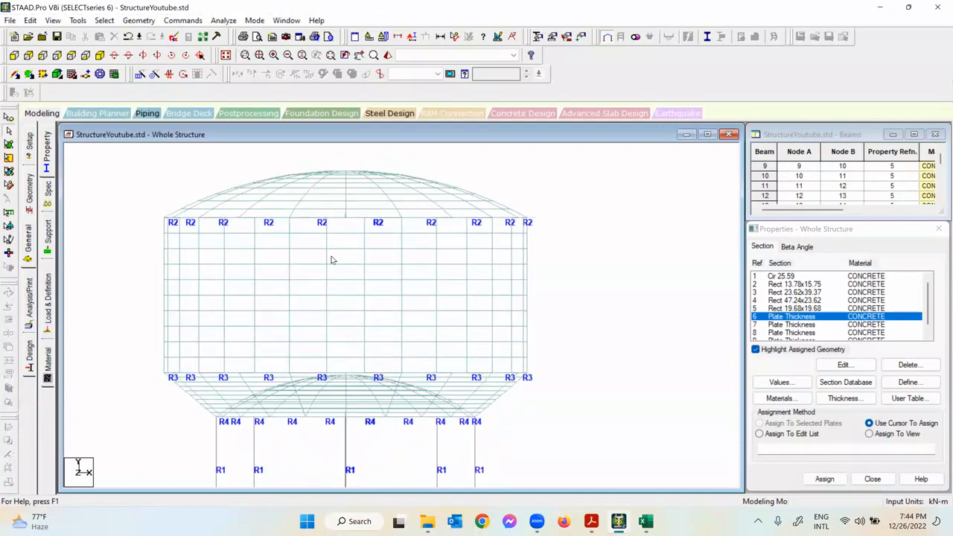
pyautogui.moveTo(315, 195); pyautogui.dragTo(332, 260, button='middle')
pyautogui.scroll(1, 293, 214)
pyautogui.scroll(1, 366, 178)
pyautogui.moveTo(369, 177); pyautogui.dragTo(356, 242, button='middle')
pyautogui.scroll(1, 352, 213)
pyautogui.scroll(-2, 352, 213)
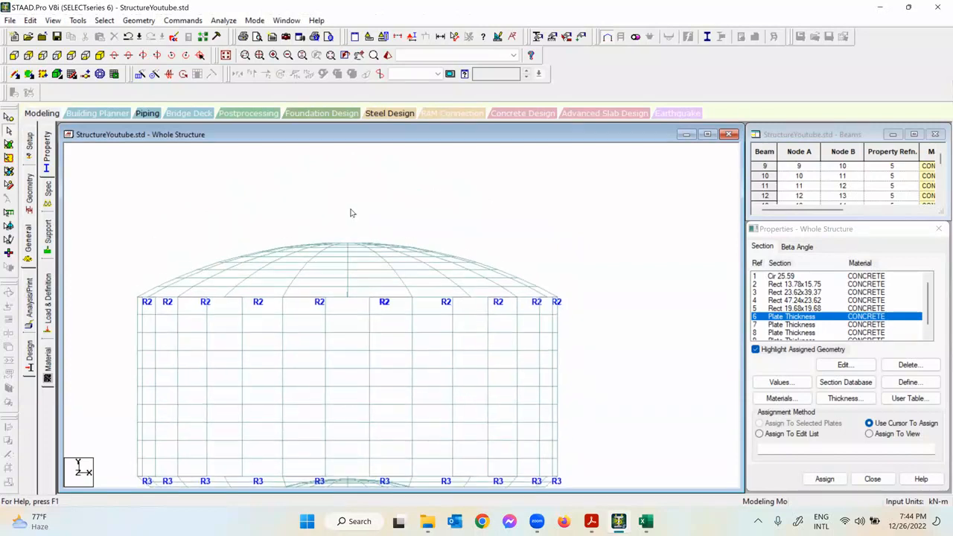
pyautogui.scroll(2, 321, 218)
pyautogui.scroll(4, 322, 218)
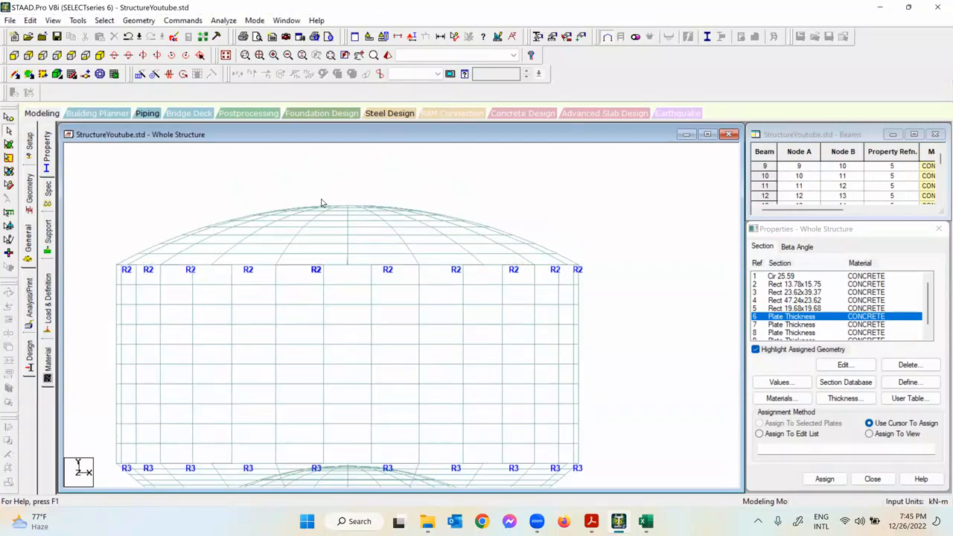
pyautogui.moveTo(290, 163); pyautogui.dragTo(307, 203, button='middle')
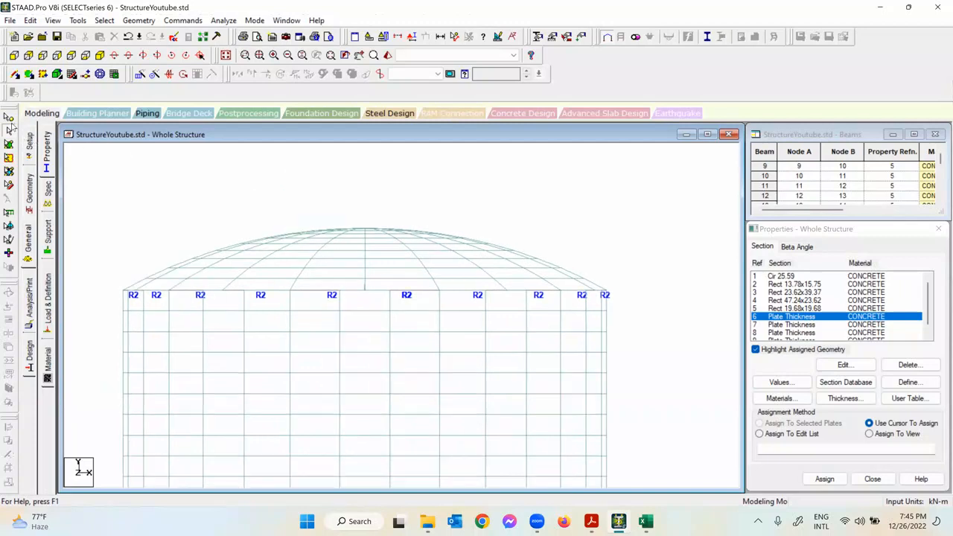
pyautogui.click(9, 143)
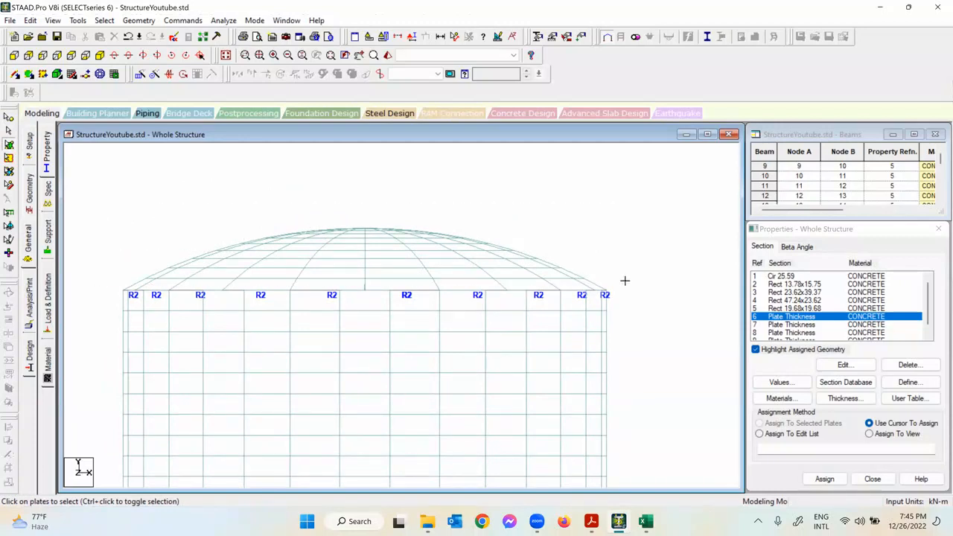
pyautogui.moveTo(617, 283); pyautogui.dragTo(121, 221)
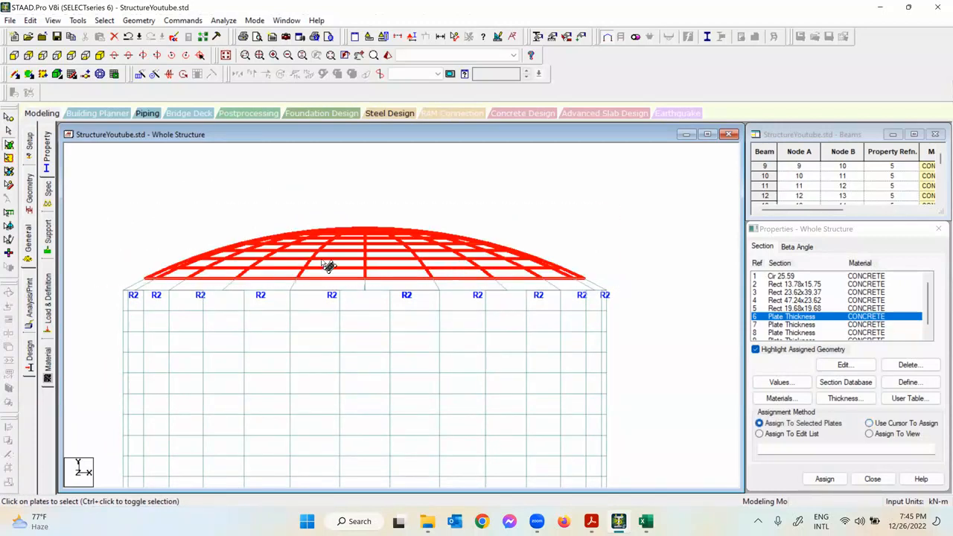
pyautogui.click(128, 184)
pyautogui.moveTo(90, 174); pyautogui.dragTo(625, 291)
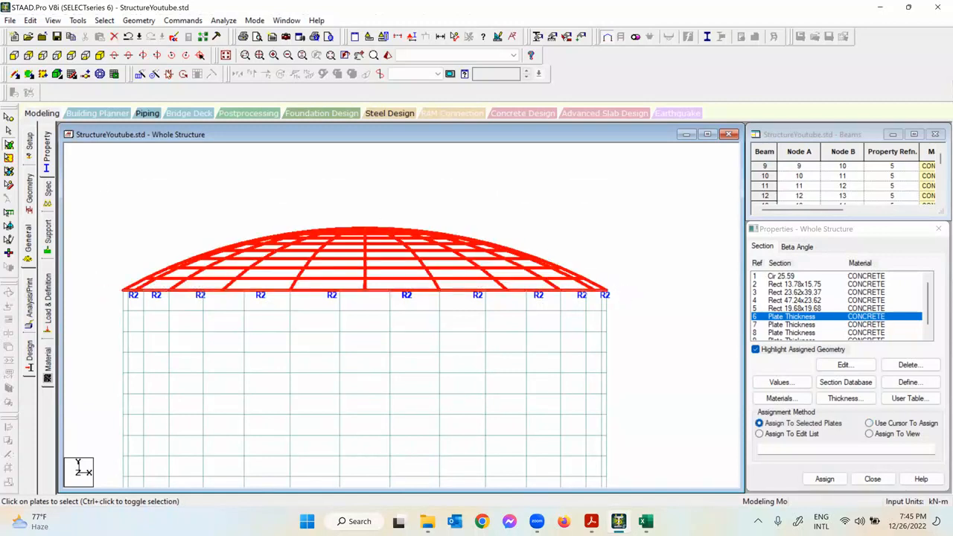
pyautogui.click(99, 55)
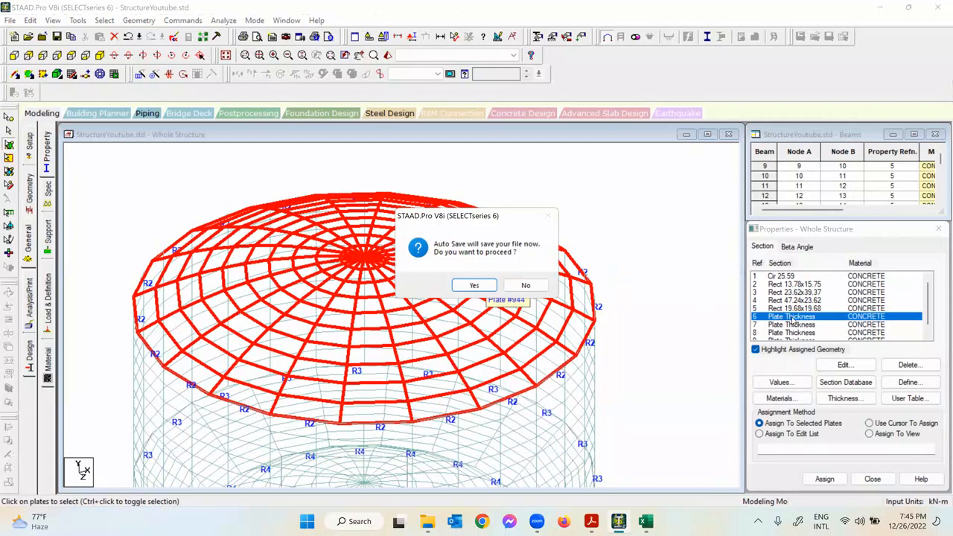
pyautogui.press('Return')
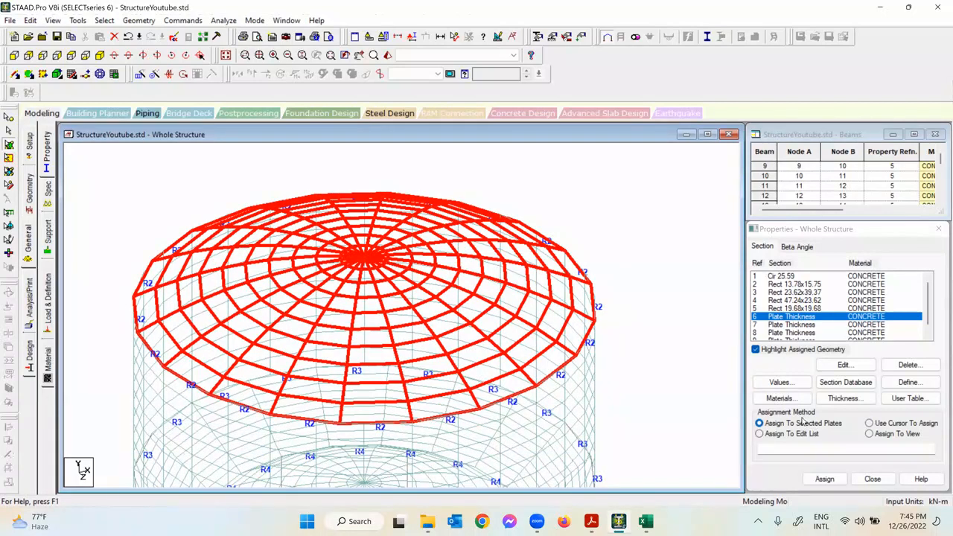
pyautogui.click(826, 478)
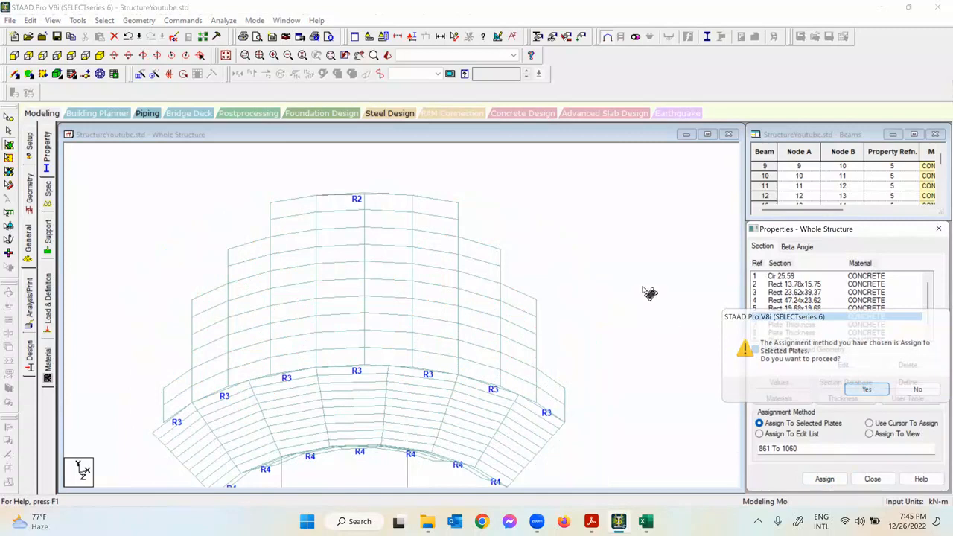
pyautogui.press('Return')
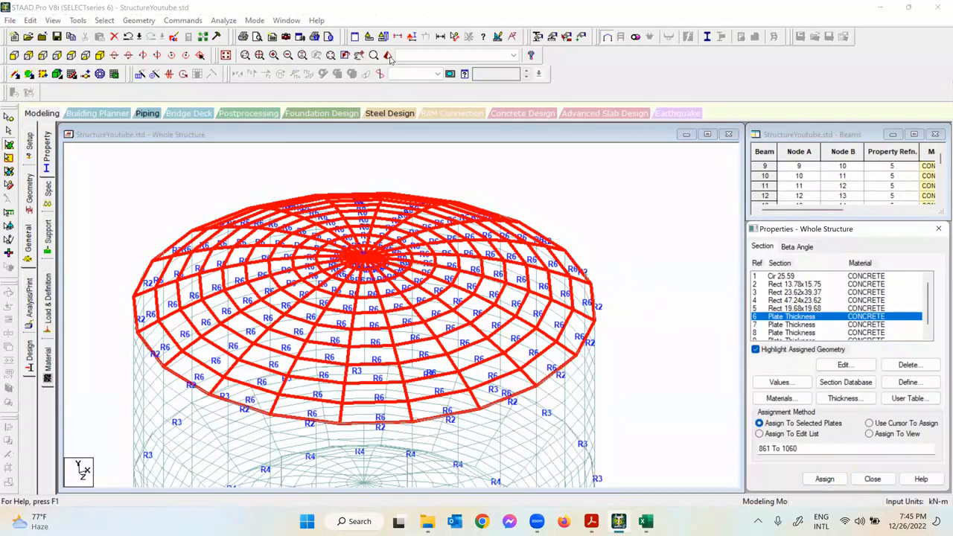
# Step: Inspect the top dome plates in the rendered view, close it, and clear the plate selection
pyautogui.click(388, 55)
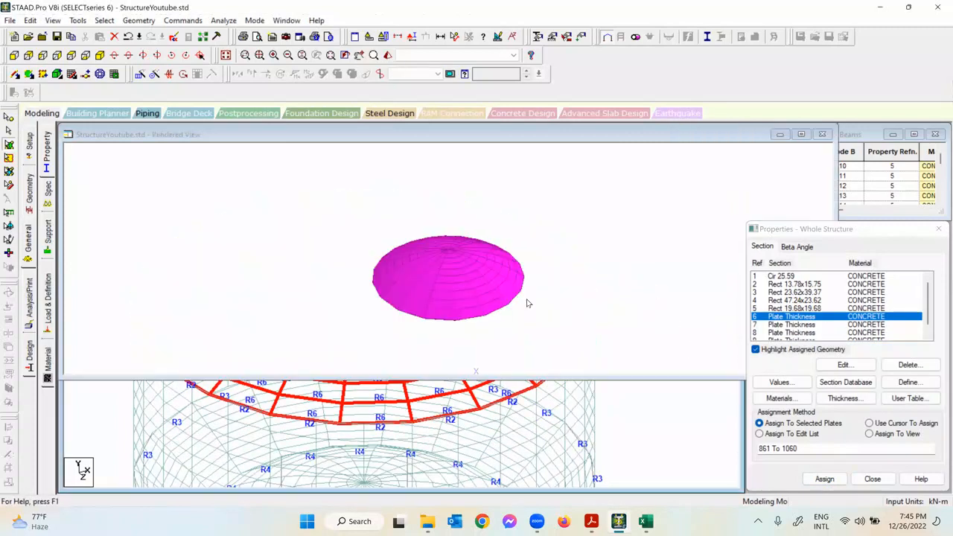
pyautogui.click(822, 134)
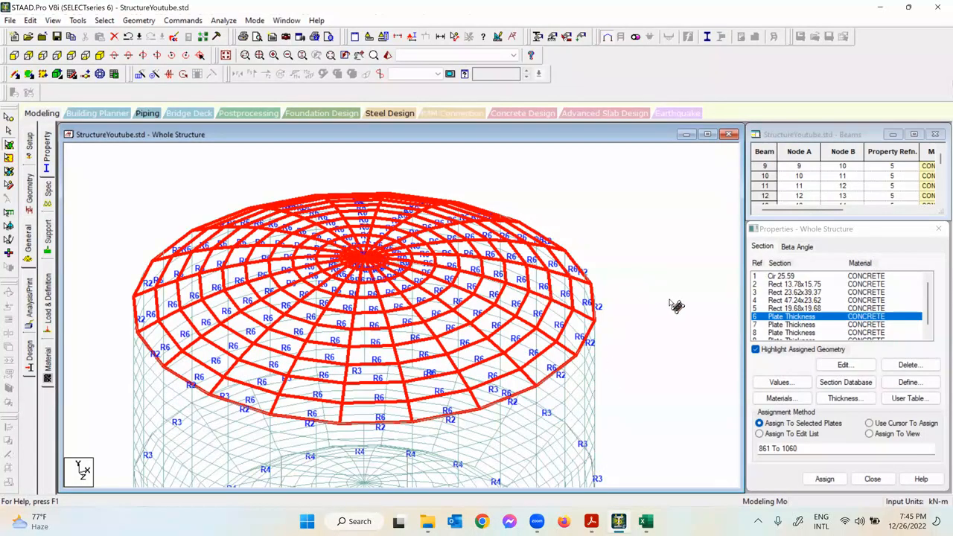
pyautogui.click(615, 164)
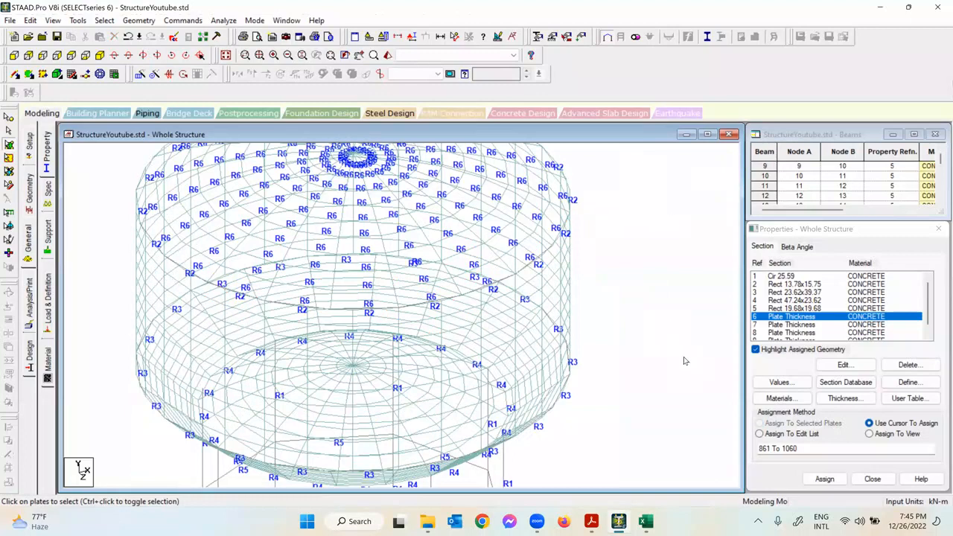
# Step: Set the structure diagram's 3D sections to Full Sections
pyautogui.rightClick(645, 325)
pyautogui.click(685, 375)
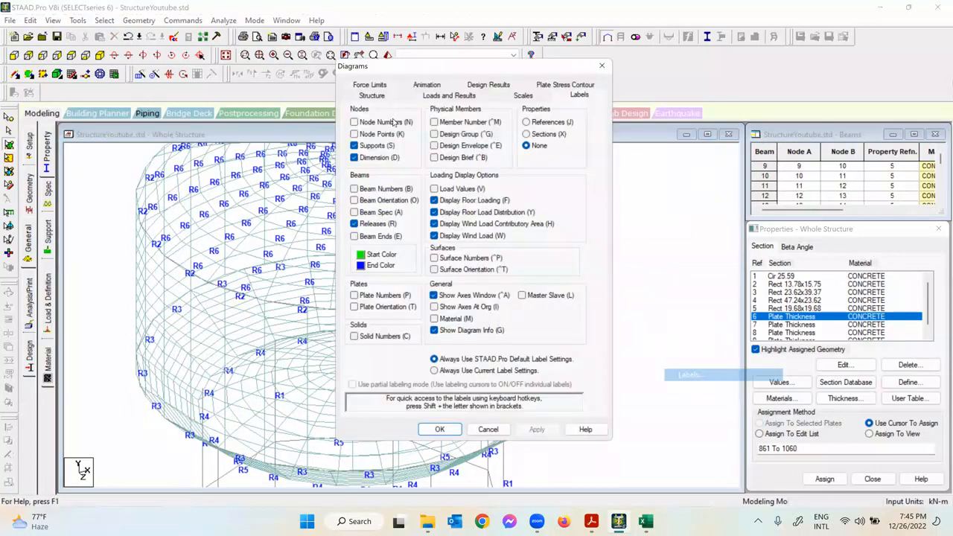
pyautogui.click(371, 96)
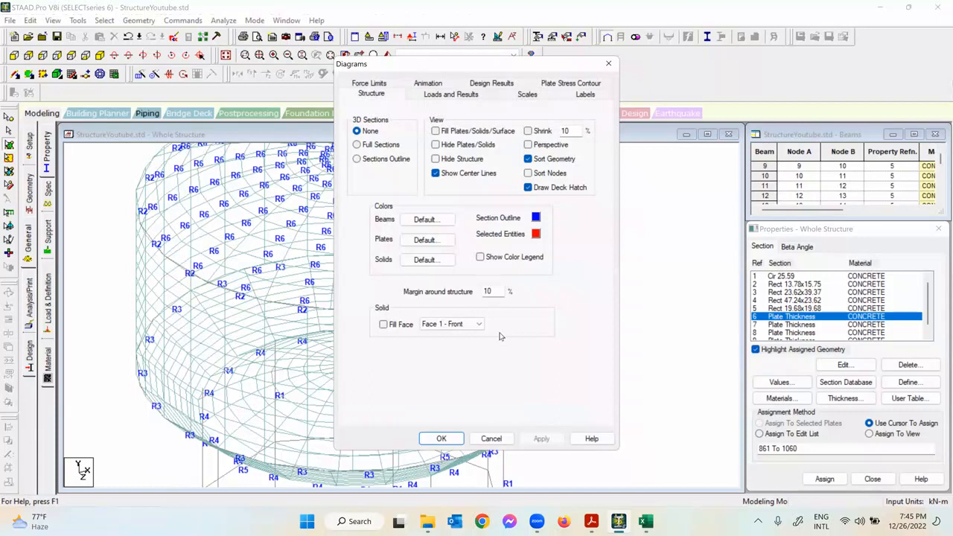
pyautogui.click(441, 438)
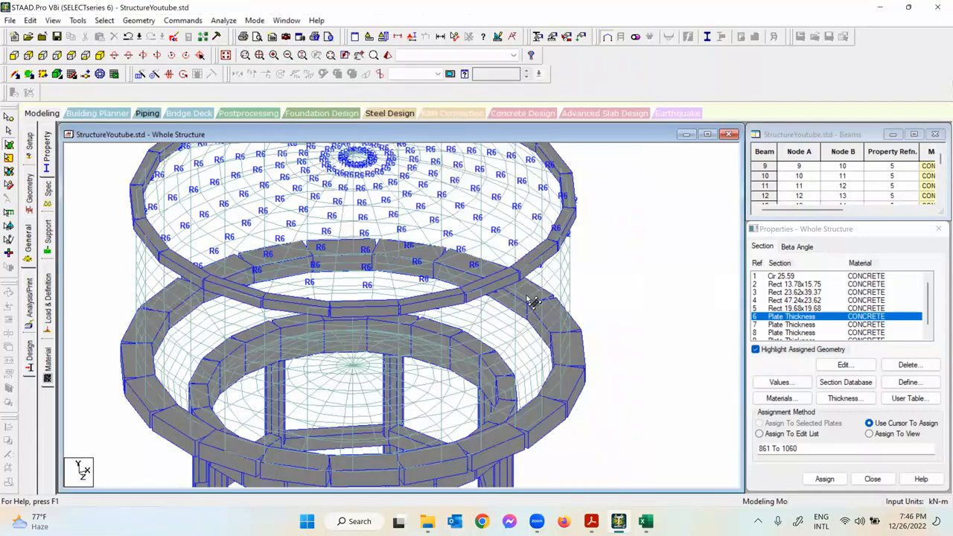
# Step: Examine the complete tank with its dome, walls and frame in the rendered view, and close that view
pyautogui.moveTo(580, 313); pyautogui.dragTo(500, 225)
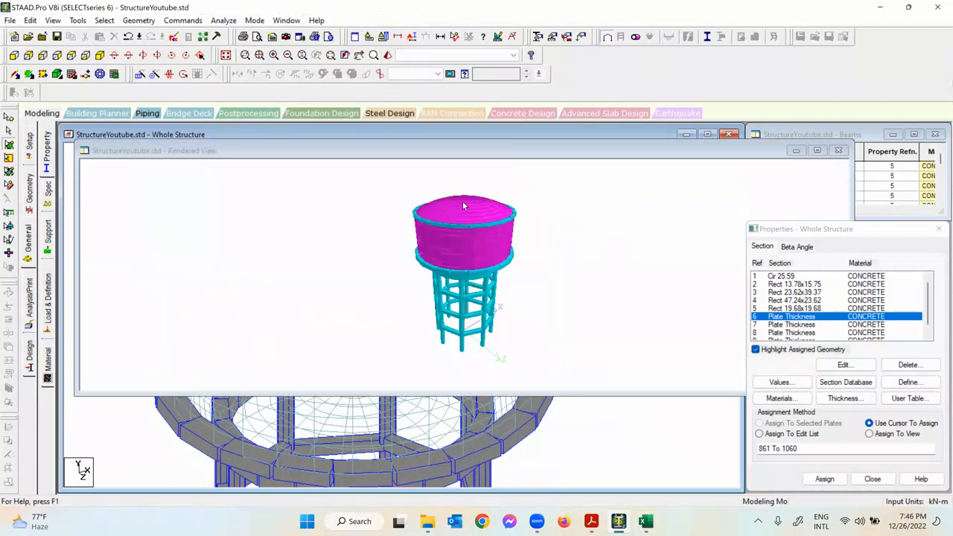
pyautogui.scroll(1, 489, 305)
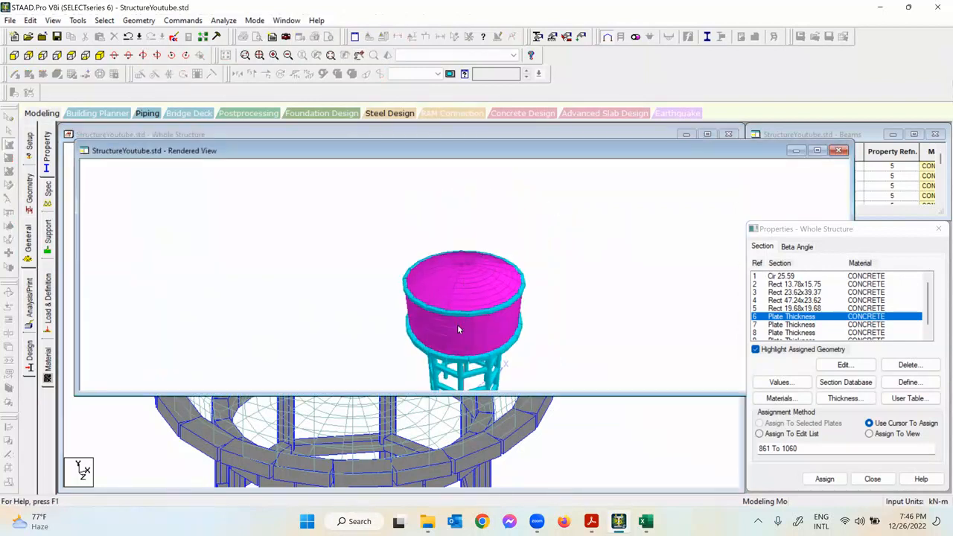
pyautogui.click(840, 150)
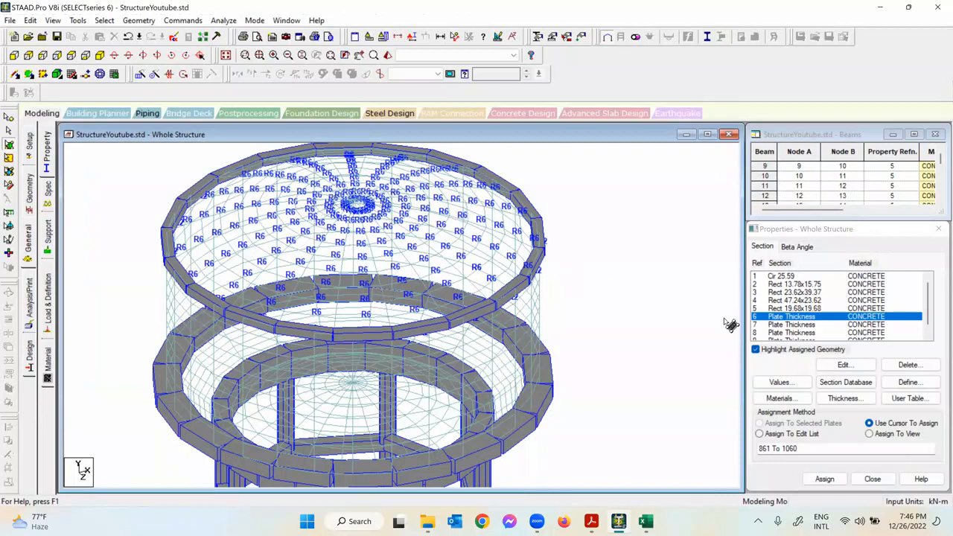
# Step: Show the whole tank in front elevation and reload the general property page to return to the plain line display
pyautogui.scroll(-1, 799, 318)
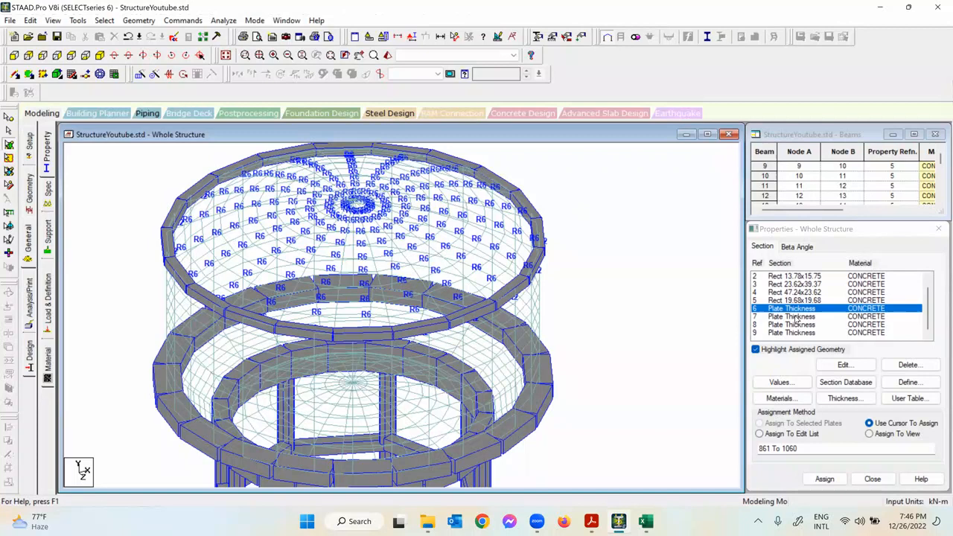
pyautogui.click(795, 317)
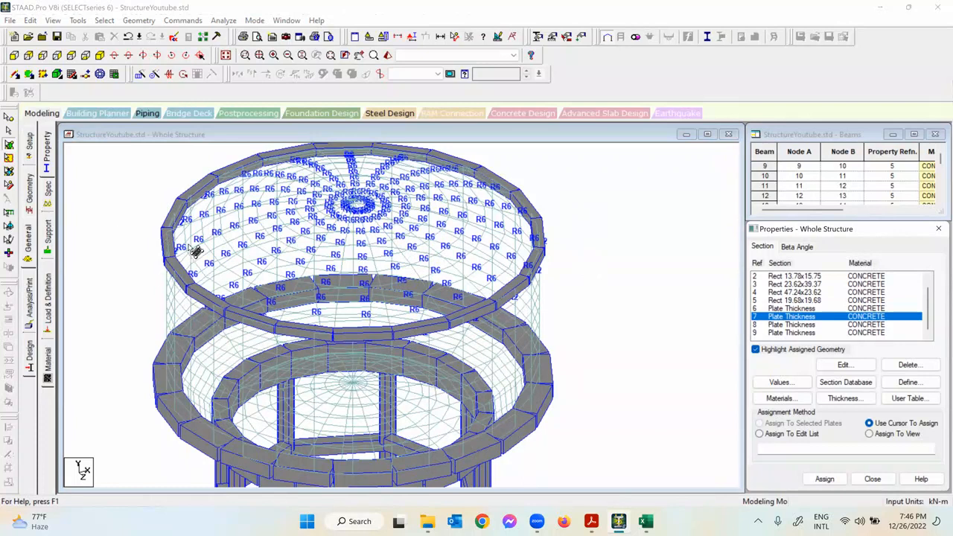
pyautogui.scroll(-1, 190, 247)
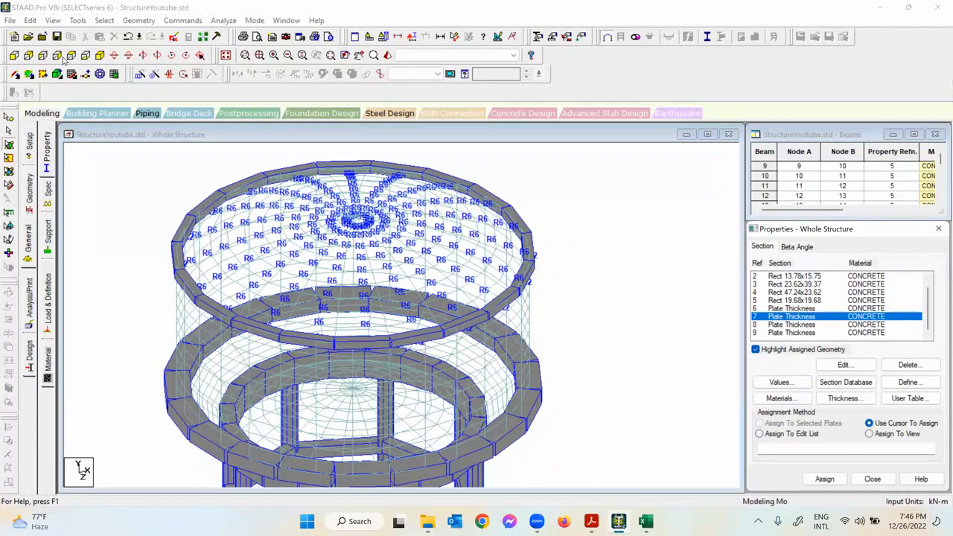
pyautogui.click(17, 58)
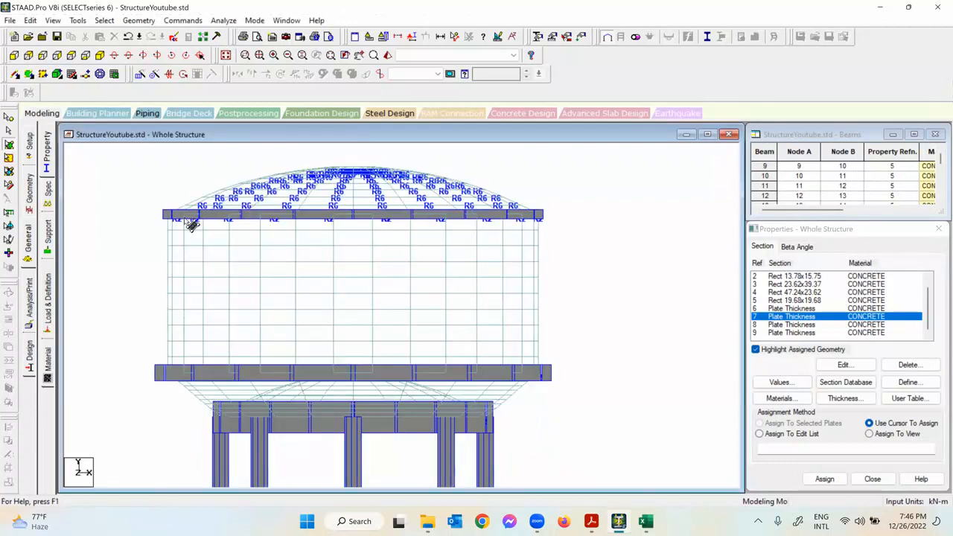
pyautogui.click(29, 211)
pyautogui.click(29, 235)
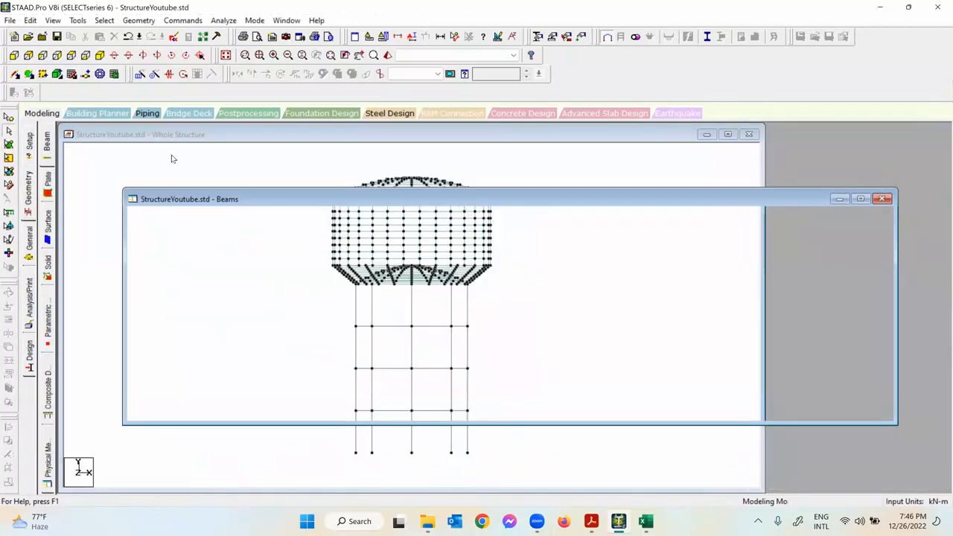
pyautogui.click(506, 266)
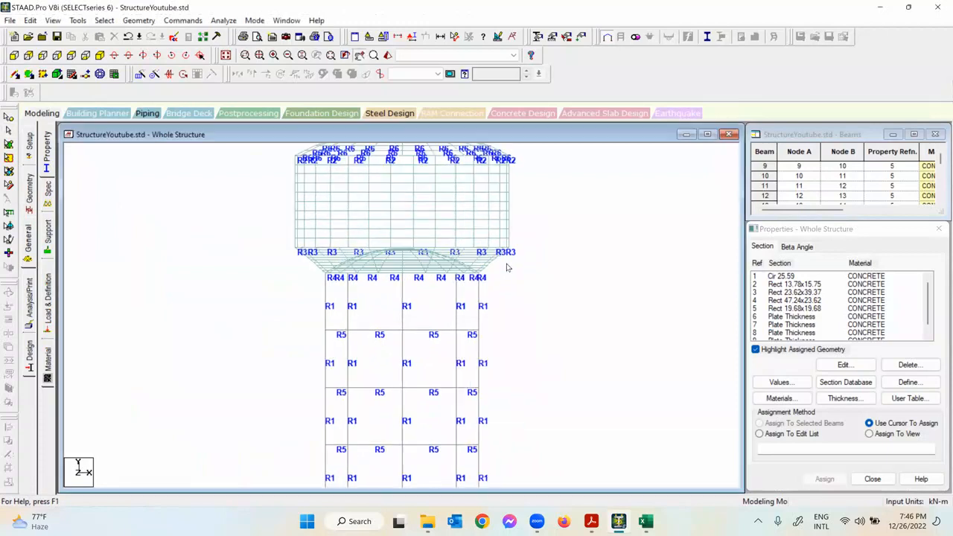
# Step: Select all plates of the conical wall and bottom dome between the R3 and R4 ring beams
pyautogui.scroll(4, 503, 271)
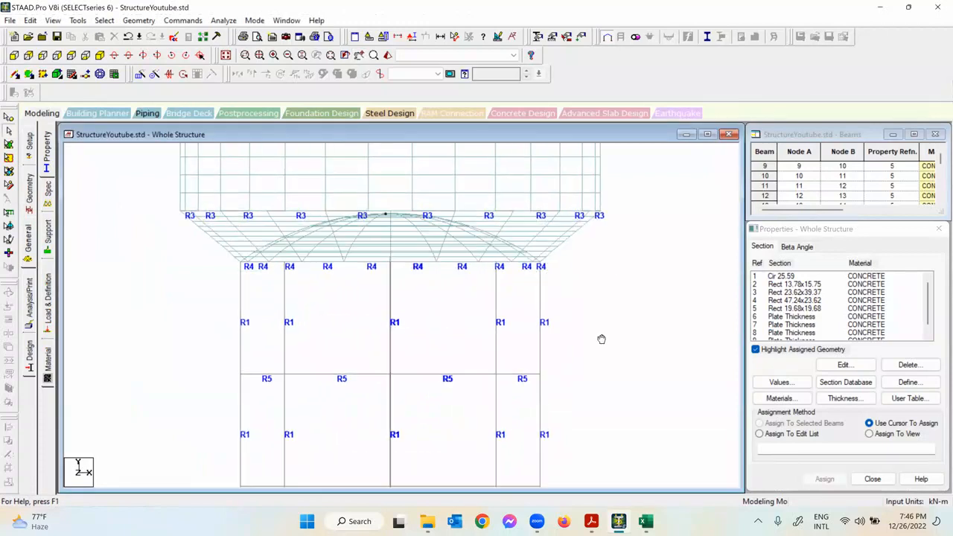
pyautogui.scroll(-2, 549, 340)
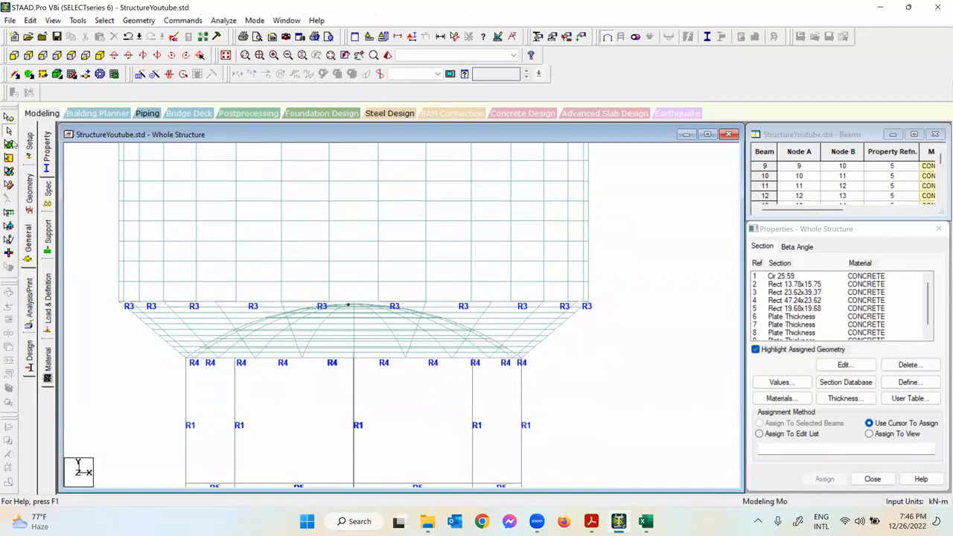
pyautogui.click(9, 144)
pyautogui.scroll(1, 123, 313)
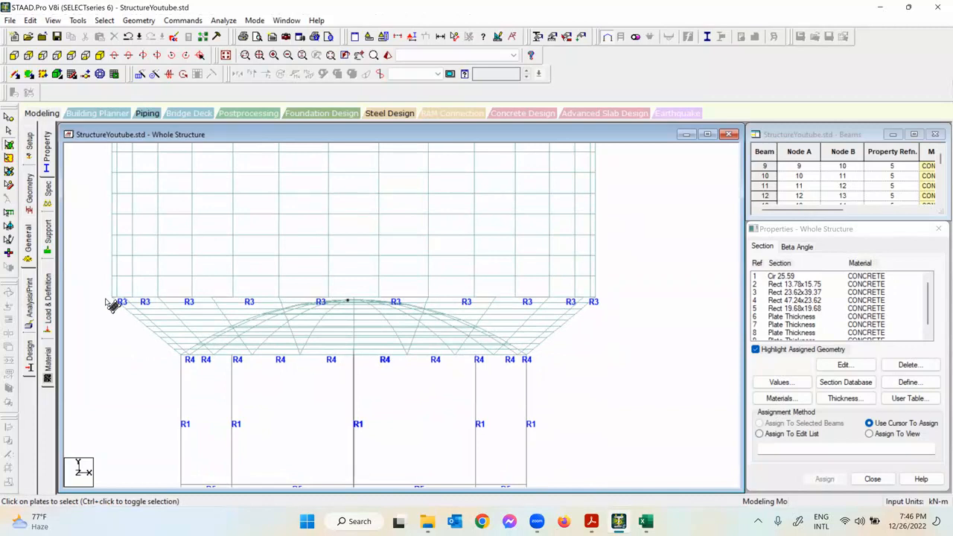
pyautogui.moveTo(106, 299); pyautogui.dragTo(594, 353)
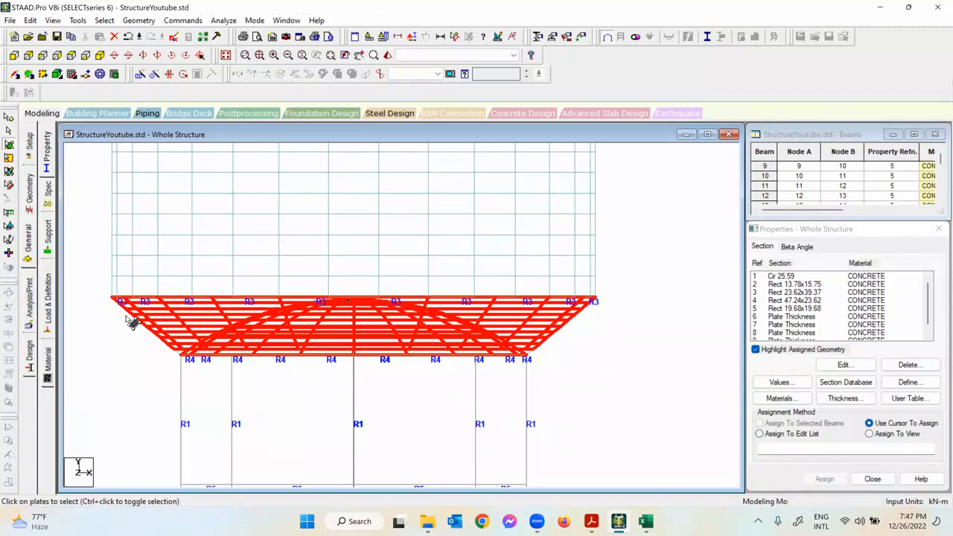
pyautogui.scroll(1, 128, 319)
pyautogui.scroll(1, 96, 290)
pyautogui.moveTo(95, 289); pyautogui.dragTo(625, 350)
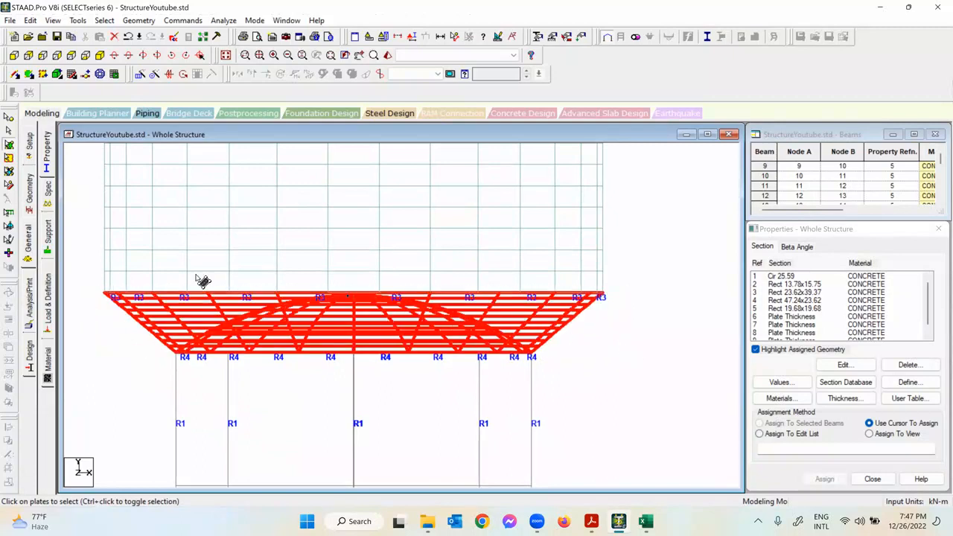
# Step: Open the selected conical wall and bottom dome plates in a new view window and reposition it over the main view
pyautogui.click(52, 21)
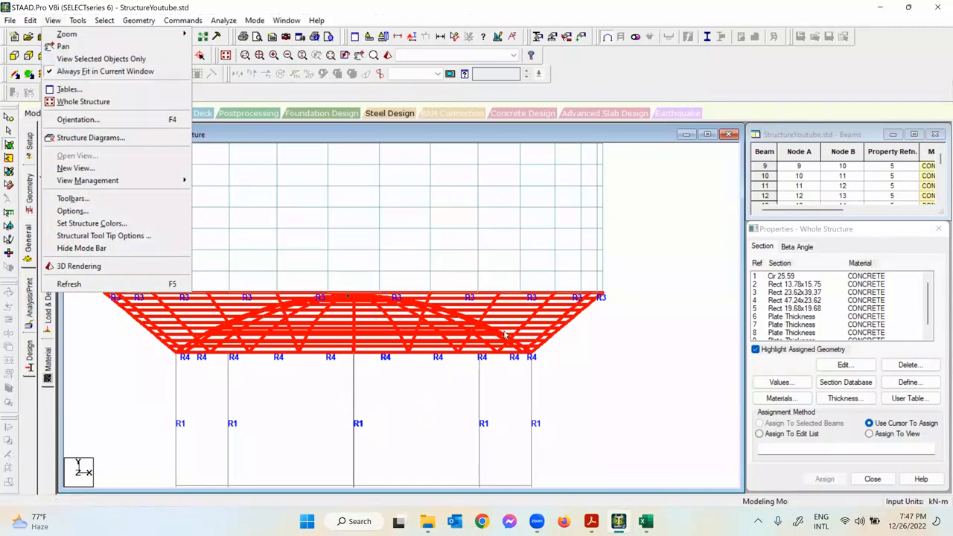
pyautogui.click(76, 168)
pyautogui.click(448, 257)
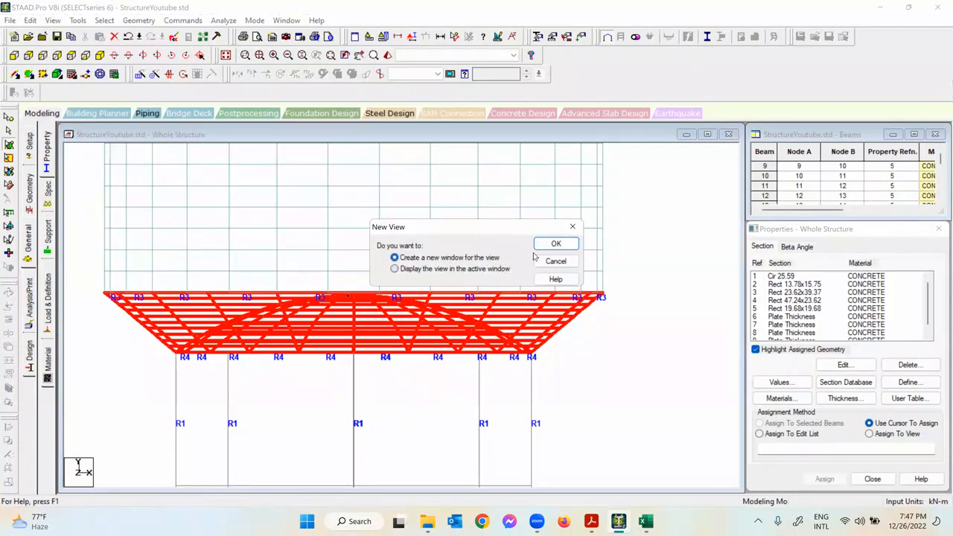
pyautogui.click(552, 245)
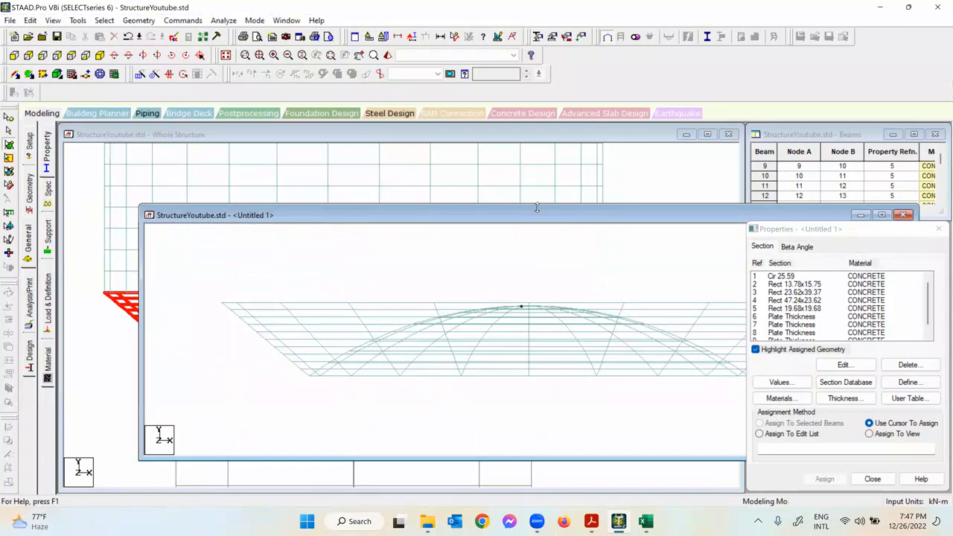
pyautogui.moveTo(526, 212); pyautogui.dragTo(444, 180)
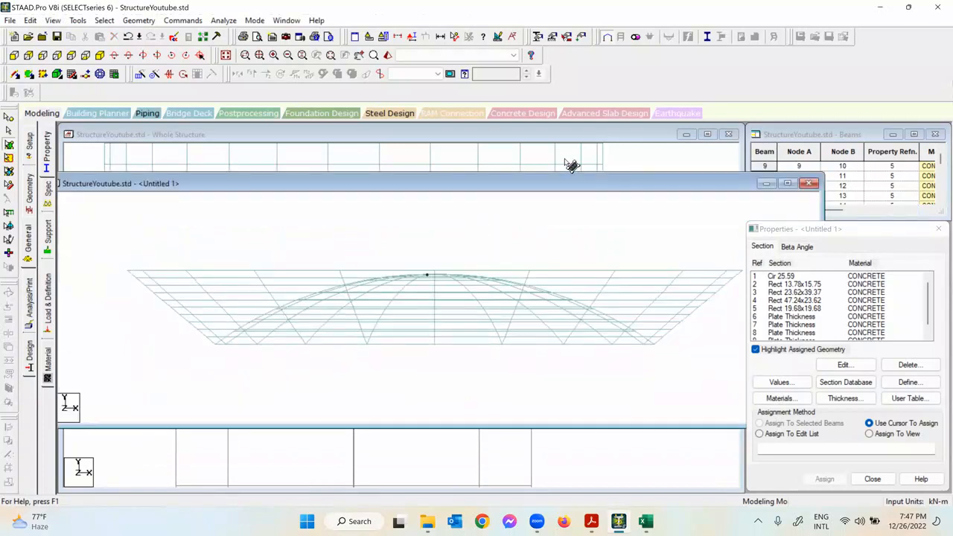
pyautogui.moveTo(566, 183); pyautogui.dragTo(617, 336)
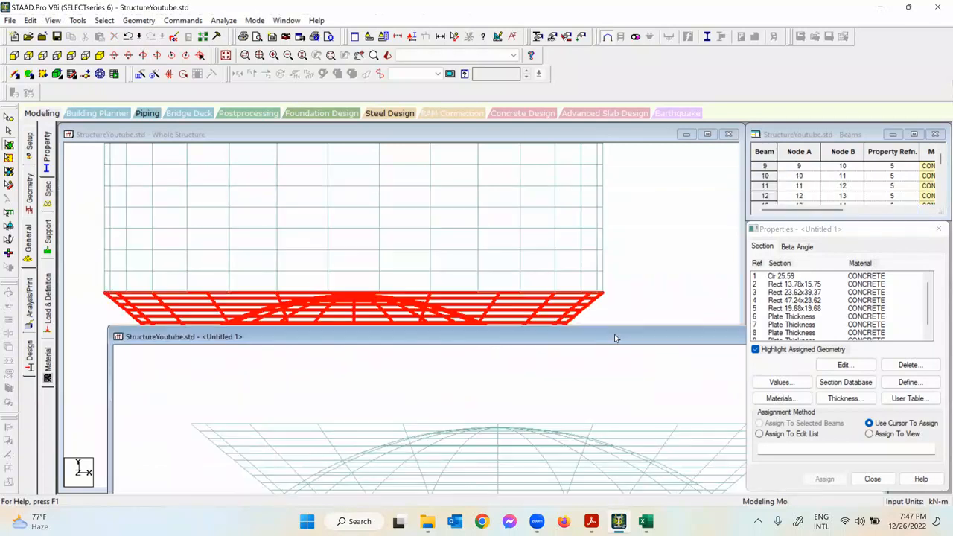
pyautogui.moveTo(501, 341); pyautogui.dragTo(498, 345)
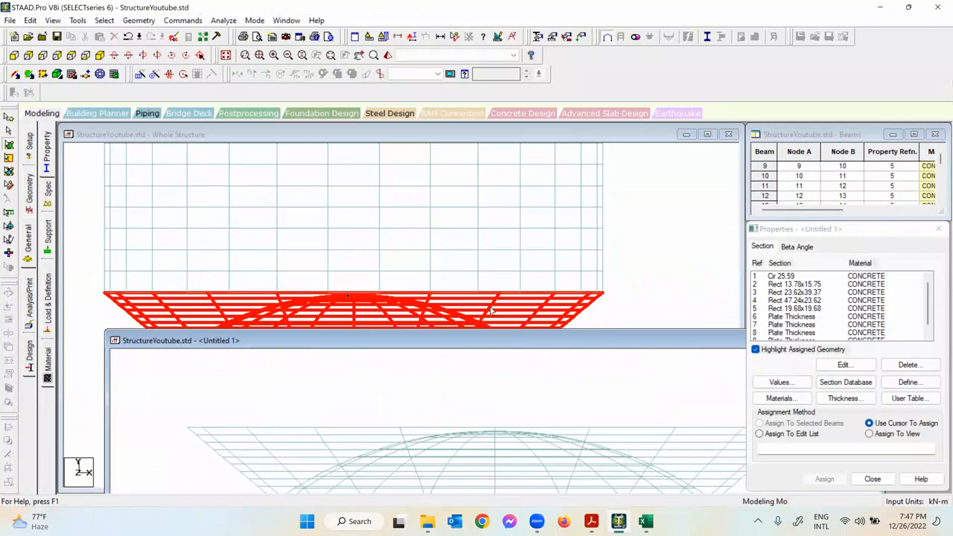
pyautogui.moveTo(491, 310); pyautogui.dragTo(410, 150)
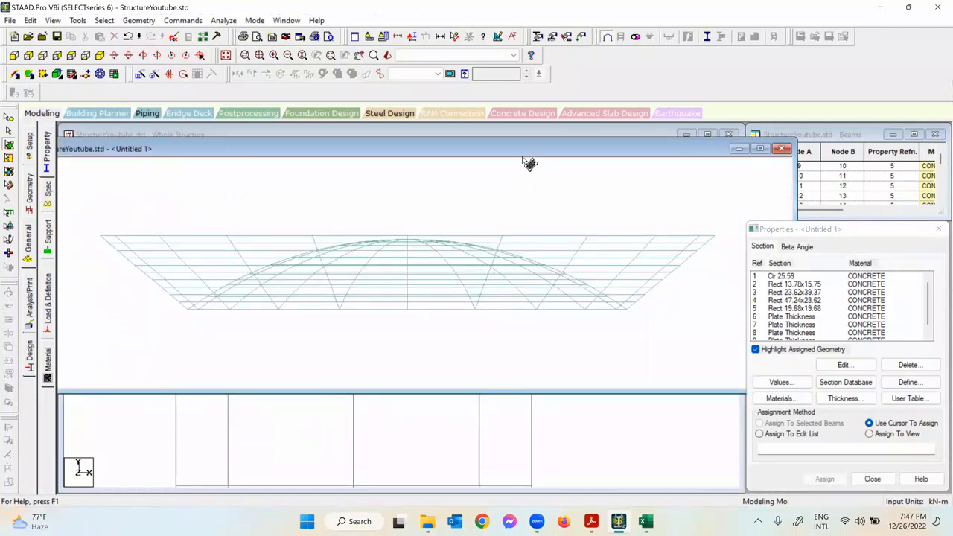
# Step: Examine the isolated conical wall and bottom dome plates in isometric and from above
pyautogui.click(100, 55)
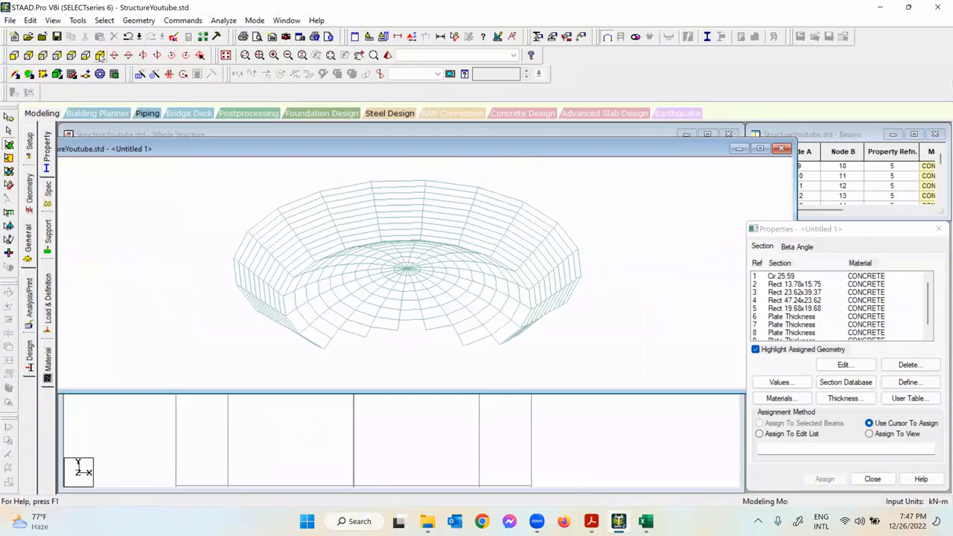
pyautogui.click(155, 57)
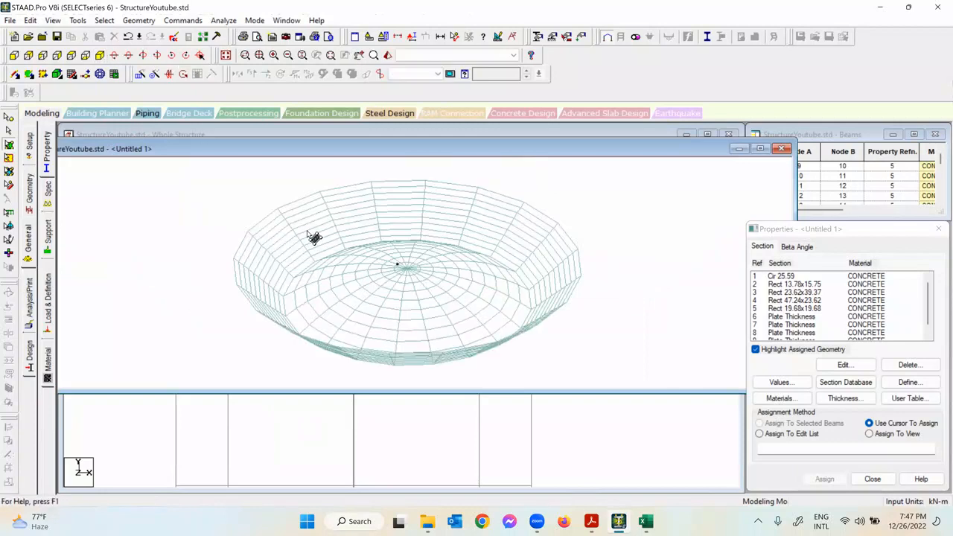
pyautogui.click(71, 56)
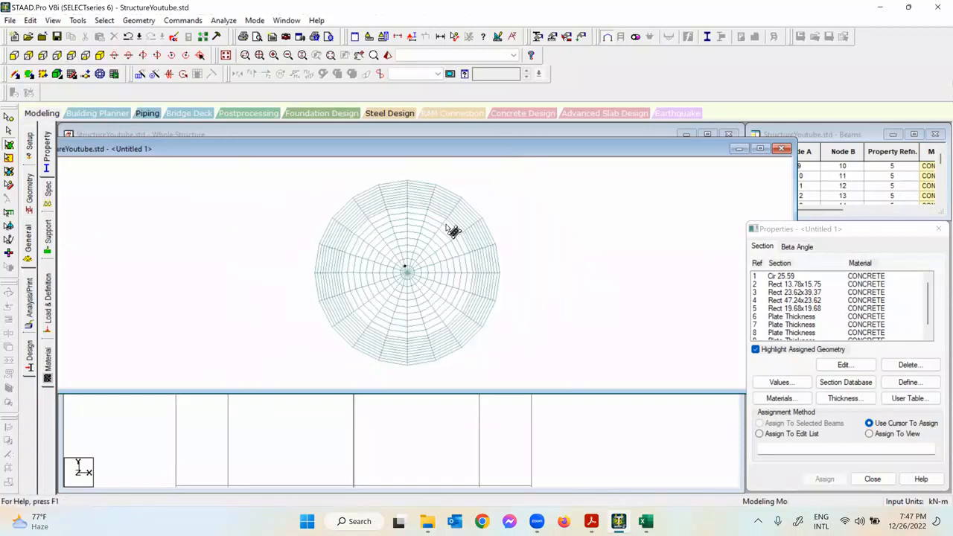
pyautogui.scroll(-1, 879, 326)
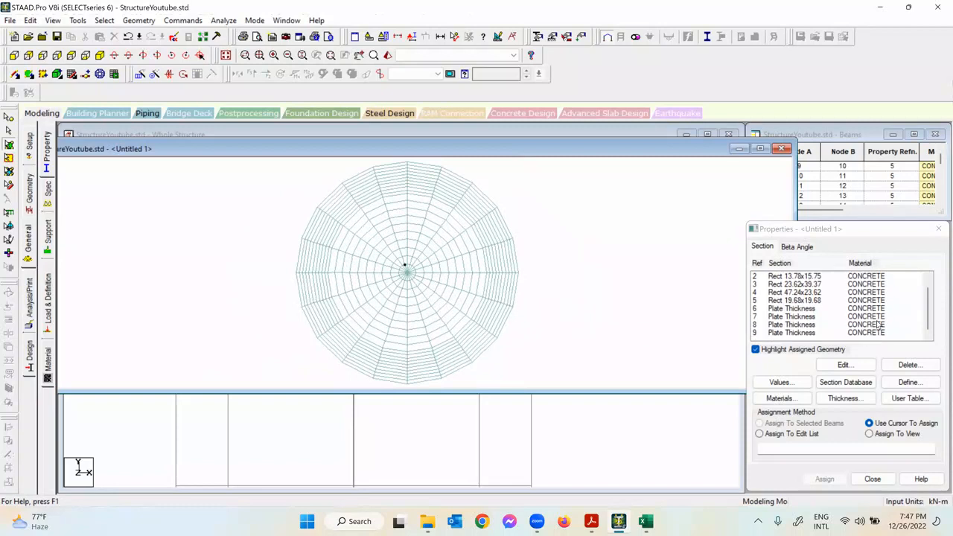
# Step: Choose plate thickness reference 8 and check its node thicknesses without changing them
pyautogui.click(816, 325)
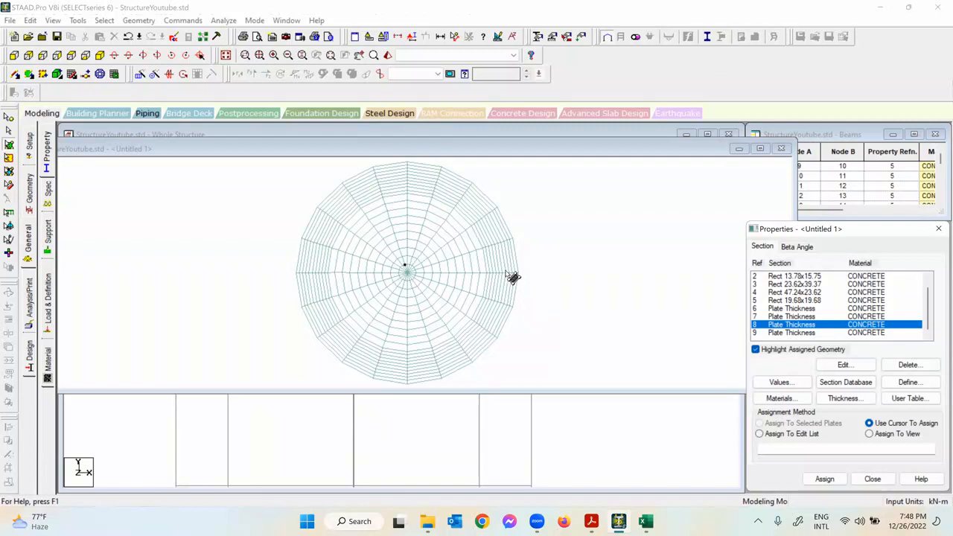
pyautogui.scroll(1, 513, 276)
pyautogui.scroll(-1, 548, 301)
pyautogui.scroll(-1, 540, 317)
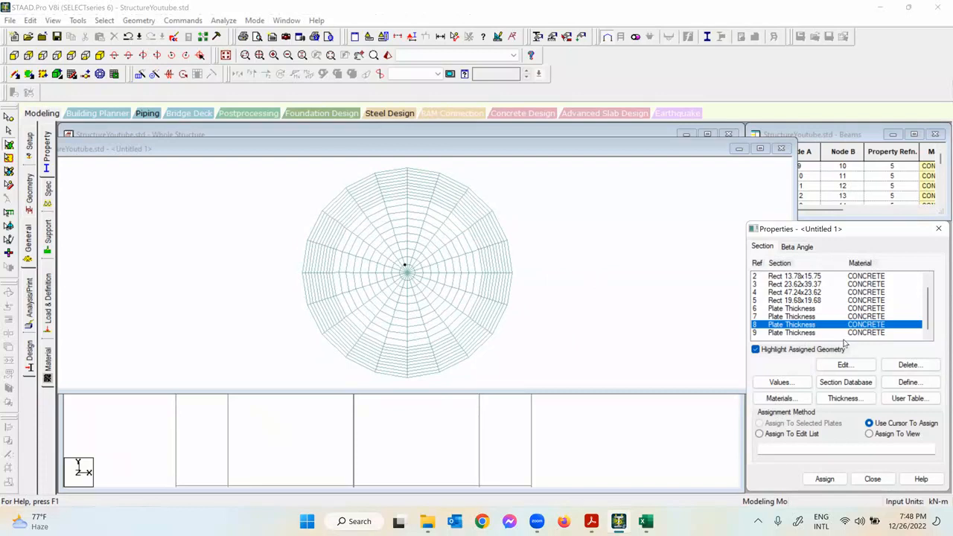
pyautogui.click(845, 365)
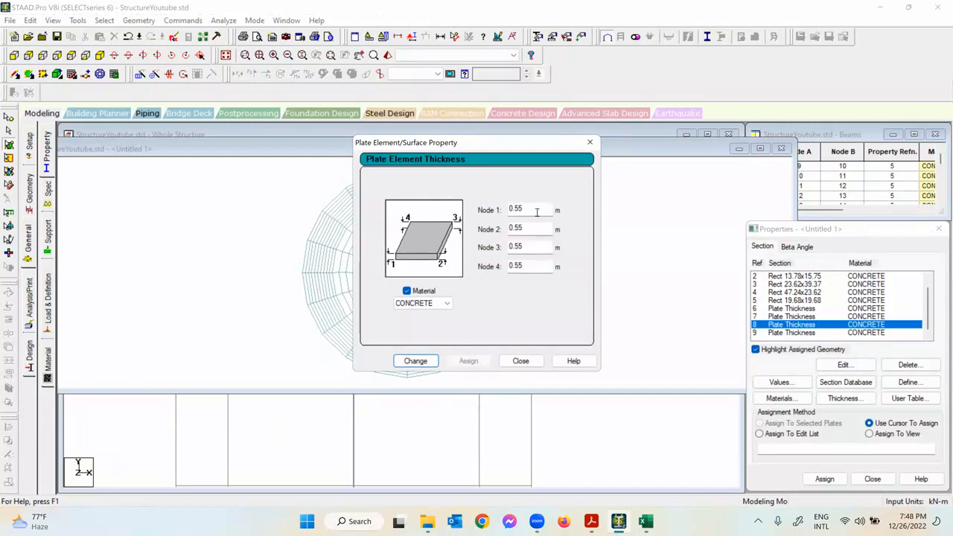
pyautogui.click(520, 360)
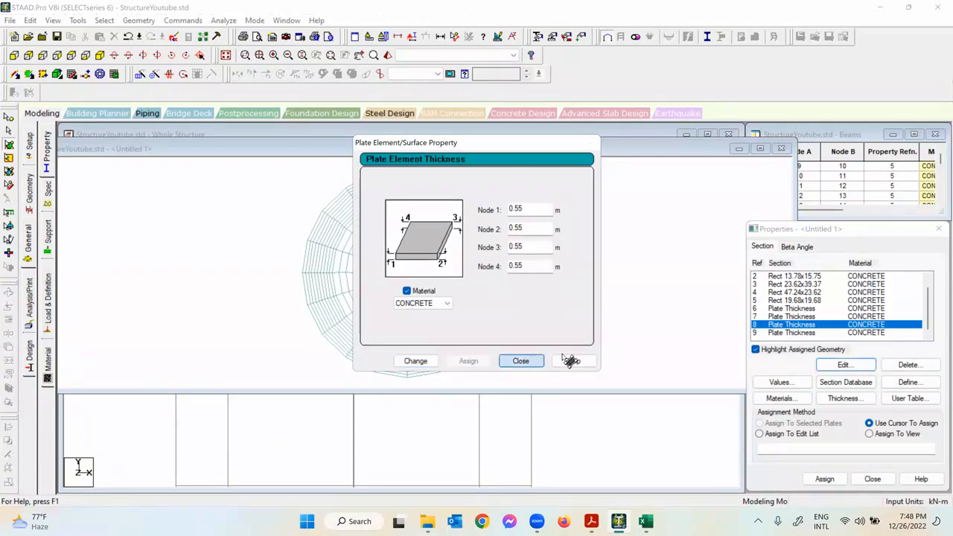
pyautogui.scroll(2, 512, 290)
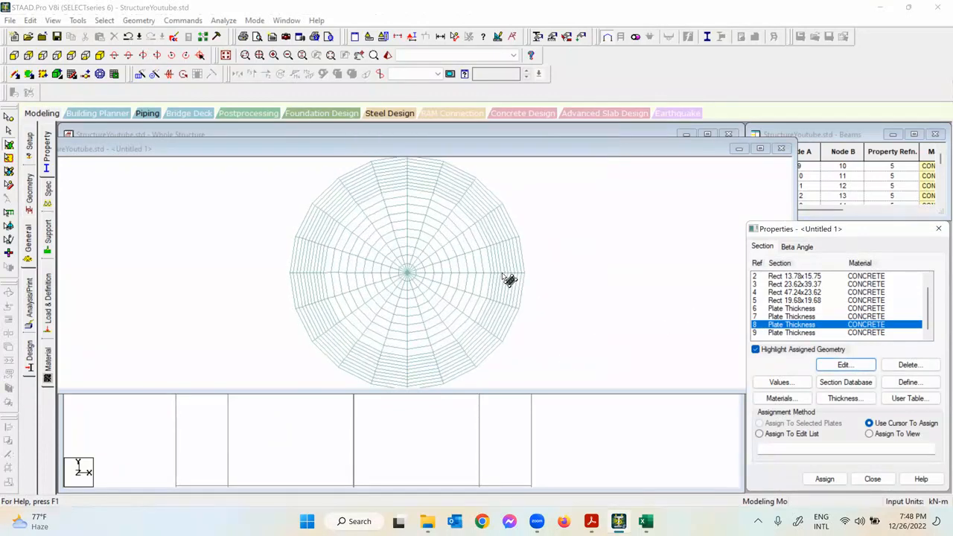
# Step: Look at the whole tank elevation, return to the isolated plates view, and examine the cone and bottom dome in isometric
pyautogui.click(622, 131)
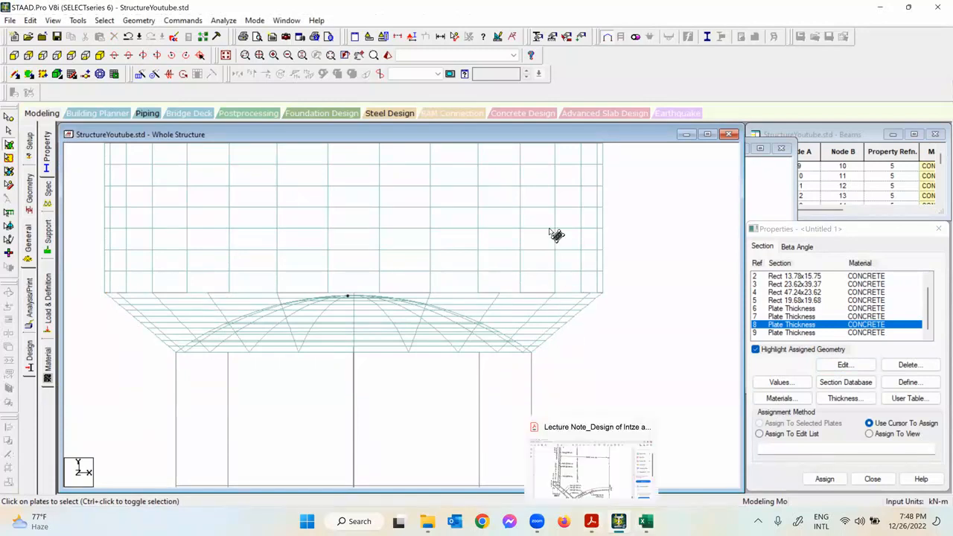
pyautogui.click(622, 522)
pyautogui.hotkey('alt', 'Tab')
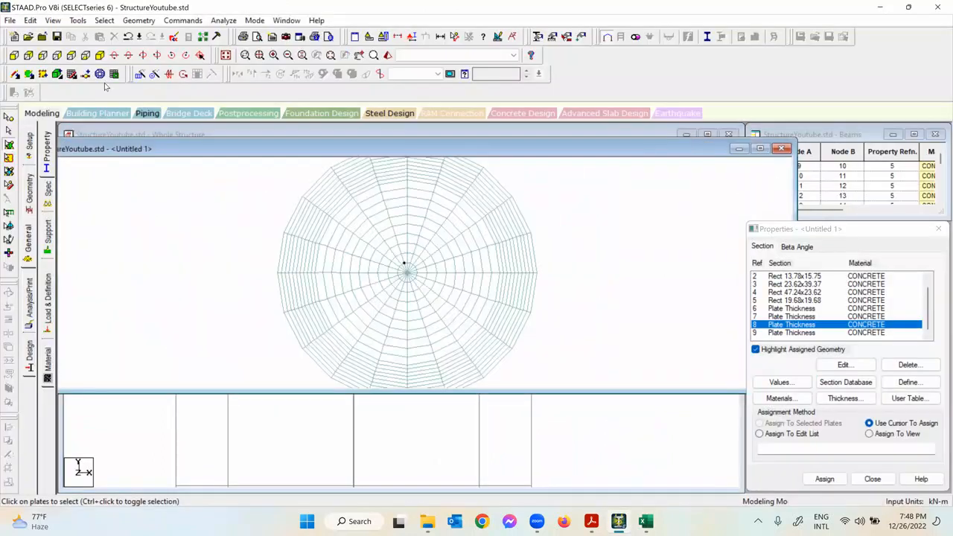
pyautogui.click(102, 58)
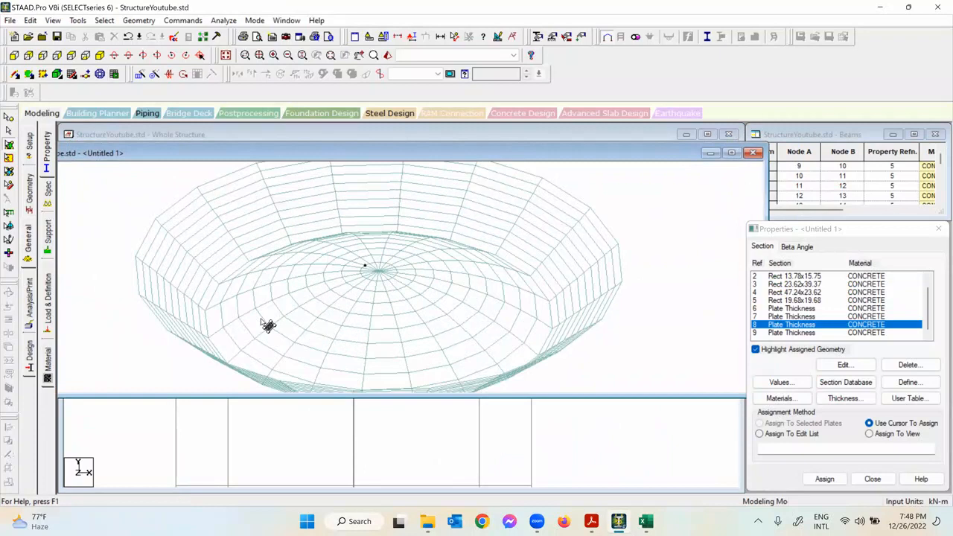
pyautogui.scroll(-2, 472, 285)
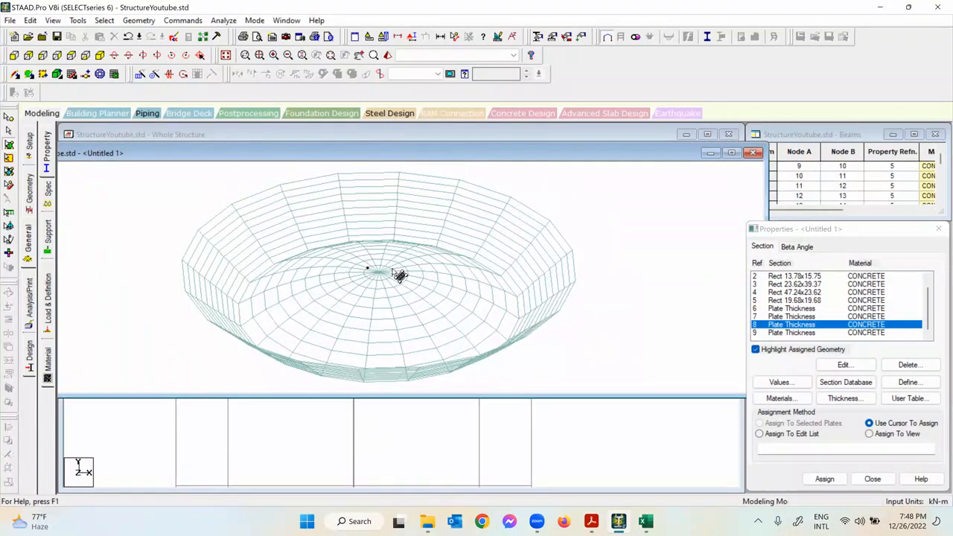
# Step: View the isolated plates from above and select the conical wall plates along the east side of the ring, leaving out the dome
pyautogui.click(71, 56)
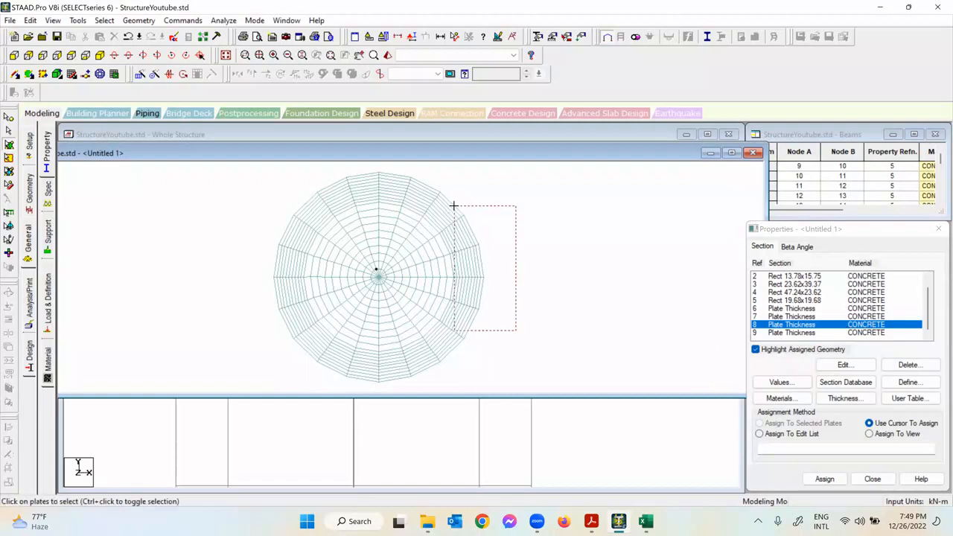
pyautogui.moveTo(453, 206); pyautogui.dragTo(456, 208)
pyautogui.scroll(2, 484, 321)
pyautogui.moveTo(516, 336); pyautogui.dragTo(471, 267, button='middle')
pyautogui.click(463, 260)
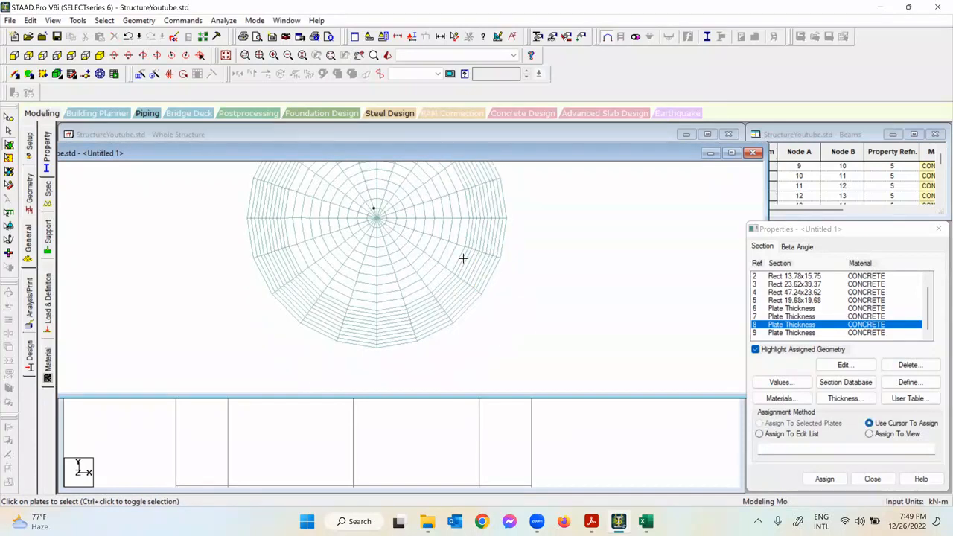
pyautogui.moveTo(460, 256); pyautogui.dragTo(460, 256)
pyautogui.moveTo(547, 233); pyautogui.dragTo(559, 340, button='middle')
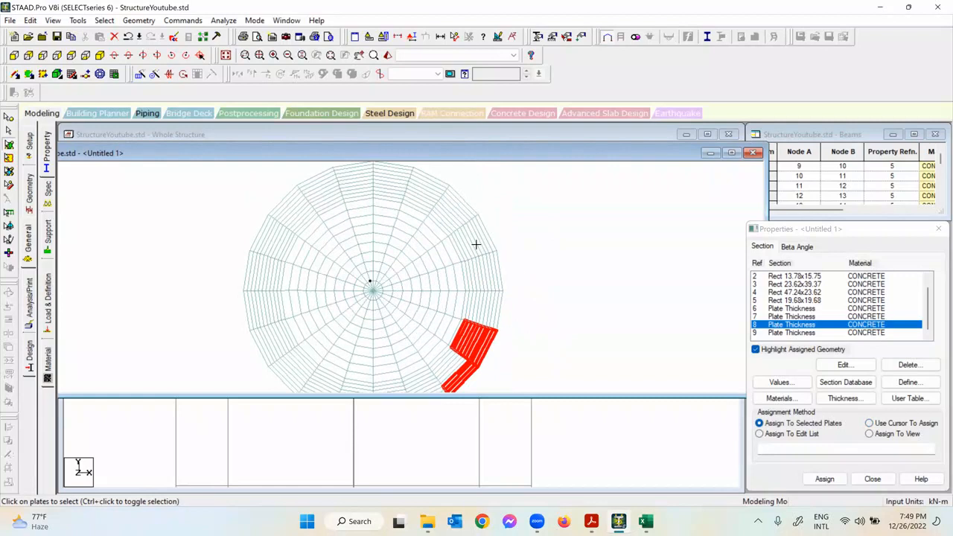
pyautogui.keyDown('ctrl'); pyautogui.moveTo(465, 239); pyautogui.dragTo(459, 205); pyautogui.keyUp('ctrl')
pyautogui.moveTo(501, 215); pyautogui.dragTo(513, 287, button='middle')
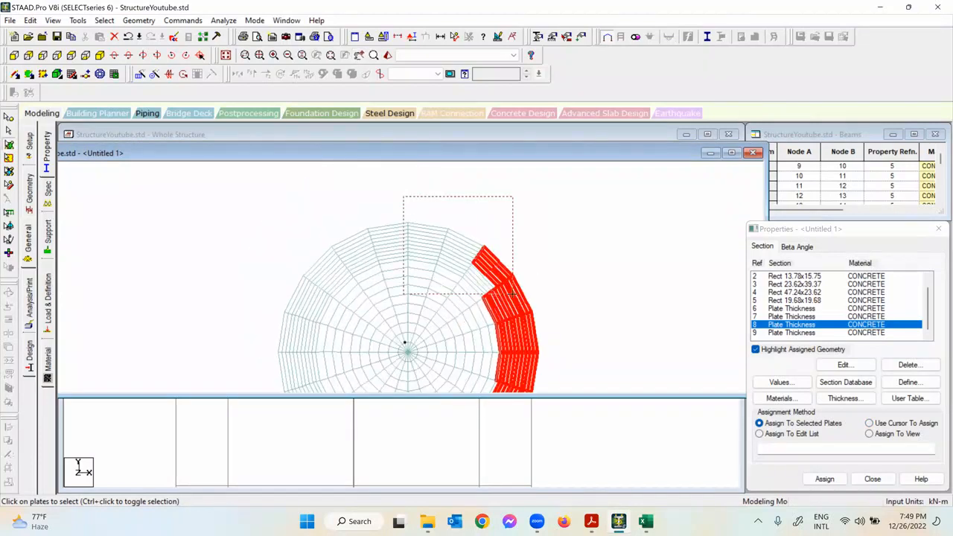
# Step: Add the north-east conical wall plates to the selection and deselect the bottom dome plates caught with them
pyautogui.keyDown('ctrl'); pyautogui.moveTo(512, 294); pyautogui.dragTo(513, 295); pyautogui.keyUp('ctrl')
pyautogui.keyDown('ctrl'); pyautogui.click(420, 266); pyautogui.keyUp('ctrl')
pyautogui.keyDown('ctrl'); pyautogui.click(423, 274); pyautogui.keyUp('ctrl')
pyautogui.keyDown('ctrl'); pyautogui.click(449, 291); pyautogui.keyUp('ctrl')
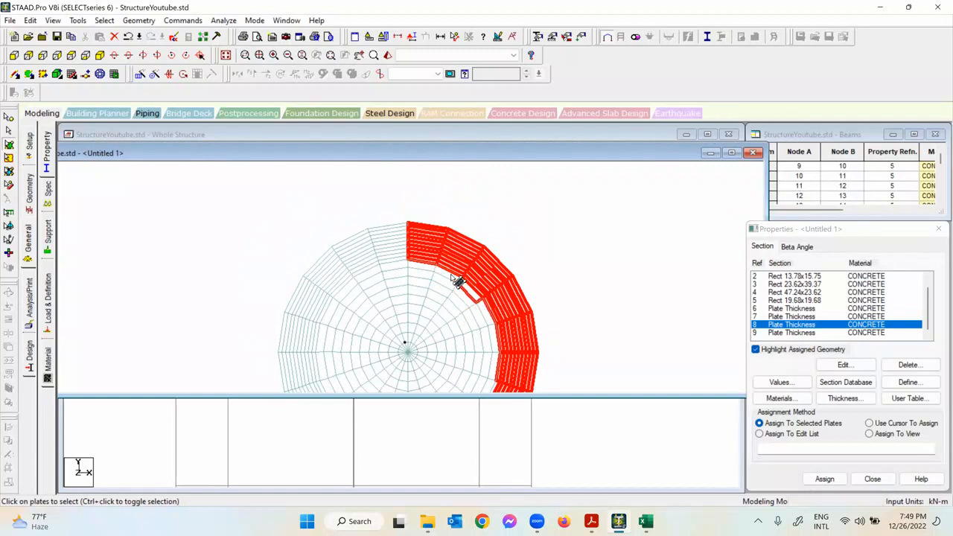
pyautogui.keyDown('ctrl'); pyautogui.click(466, 289); pyautogui.keyUp('ctrl')
# Step: Extend the selection over the north-west part of the conical ring and drop the extra dome plates there
pyautogui.moveTo(573, 270); pyautogui.dragTo(641, 271, button='middle')
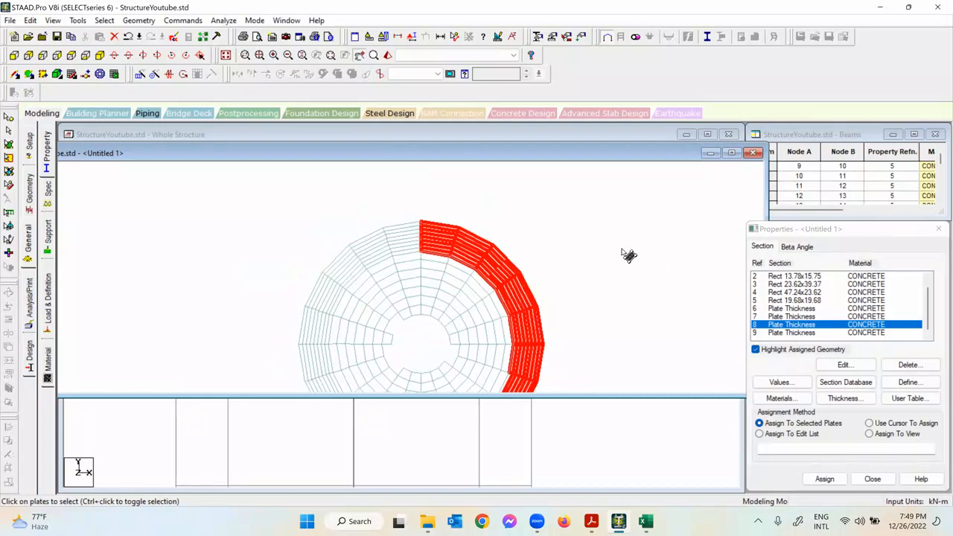
pyautogui.moveTo(385, 185); pyautogui.dragTo(443, 207)
pyautogui.moveTo(518, 249); pyautogui.dragTo(513, 258)
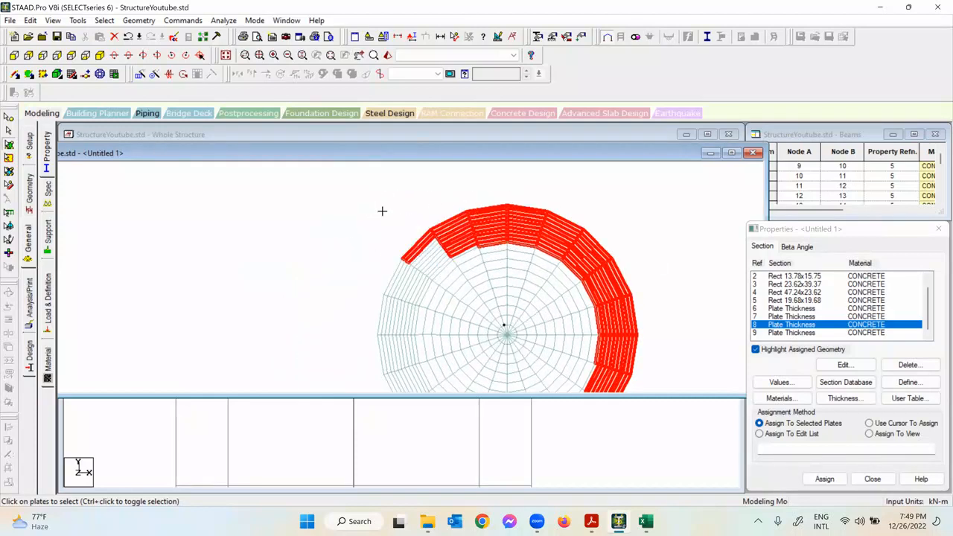
pyautogui.keyDown('ctrl'); pyautogui.moveTo(443, 292); pyautogui.dragTo(448, 301); pyautogui.keyUp('ctrl')
pyautogui.keyDown('ctrl'); pyautogui.click(437, 299); pyautogui.keyUp('ctrl')
pyautogui.keyDown('ctrl'); pyautogui.click(430, 292); pyautogui.keyUp('ctrl')
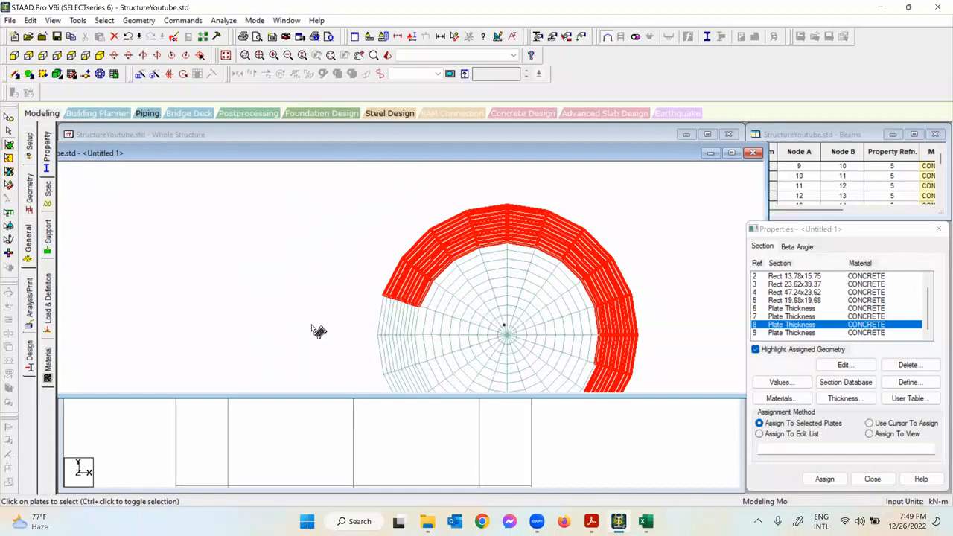
# Step: Add the west and south-west conical wall plates to the selection and deselect the dome plates picked up inside the ring
pyautogui.moveTo(306, 310); pyautogui.dragTo(316, 274, button='middle')
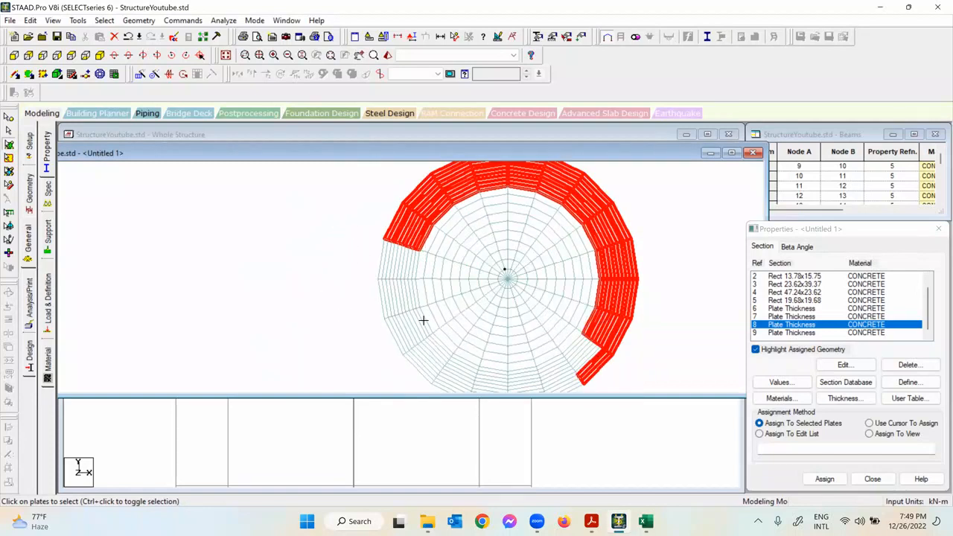
pyautogui.keyDown('ctrl'); pyautogui.moveTo(423, 320); pyautogui.dragTo(424, 321); pyautogui.keyUp('ctrl')
pyautogui.keyDown('ctrl'); pyautogui.click(422, 266); pyautogui.keyUp('ctrl')
pyautogui.keyDown('ctrl'); pyautogui.click(421, 294); pyautogui.keyUp('ctrl')
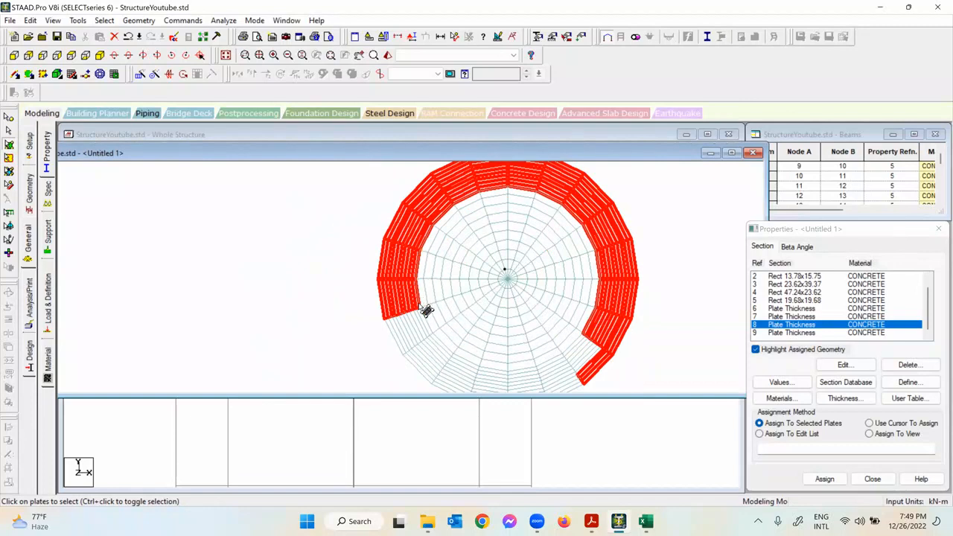
pyautogui.keyDown('ctrl'); pyautogui.moveTo(376, 291); pyautogui.dragTo(455, 380); pyautogui.keyUp('ctrl')
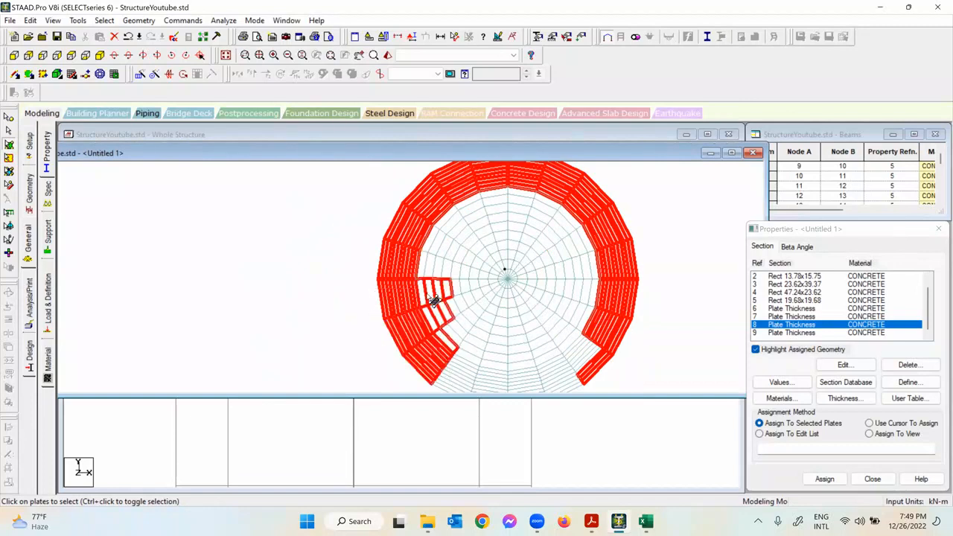
pyautogui.keyDown('ctrl'); pyautogui.click(422, 294); pyautogui.keyUp('ctrl')
pyautogui.keyDown('ctrl'); pyautogui.click(430, 292); pyautogui.keyUp('ctrl')
pyautogui.keyDown('ctrl'); pyautogui.click(438, 291); pyautogui.keyUp('ctrl')
pyautogui.keyDown('ctrl'); pyautogui.click(445, 290); pyautogui.keyUp('ctrl')
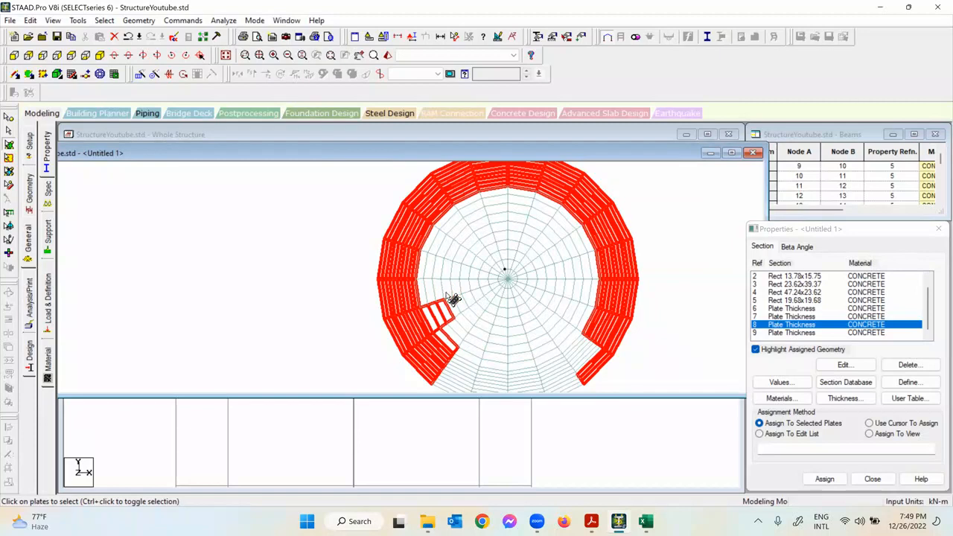
pyautogui.keyDown('ctrl'); pyautogui.click(442, 312); pyautogui.keyUp('ctrl')
pyautogui.keyDown('ctrl'); pyautogui.click(436, 314); pyautogui.keyUp('ctrl')
pyautogui.keyDown('ctrl'); pyautogui.click(430, 321); pyautogui.keyUp('ctrl')
pyautogui.keyDown('ctrl'); pyautogui.click(447, 343); pyautogui.keyUp('ctrl')
# Step: Add the remaining southern conical wall plates so the selection forms a full ring without the bottom dome
pyautogui.moveTo(512, 323); pyautogui.dragTo(466, 268, button='middle')
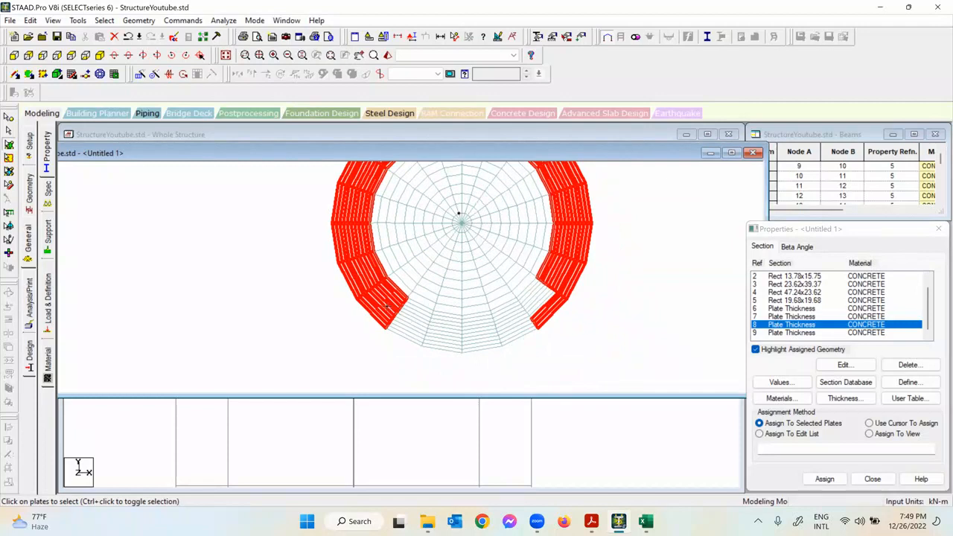
pyautogui.keyDown('ctrl'); pyautogui.moveTo(386, 306); pyautogui.dragTo(383, 304); pyautogui.keyUp('ctrl')
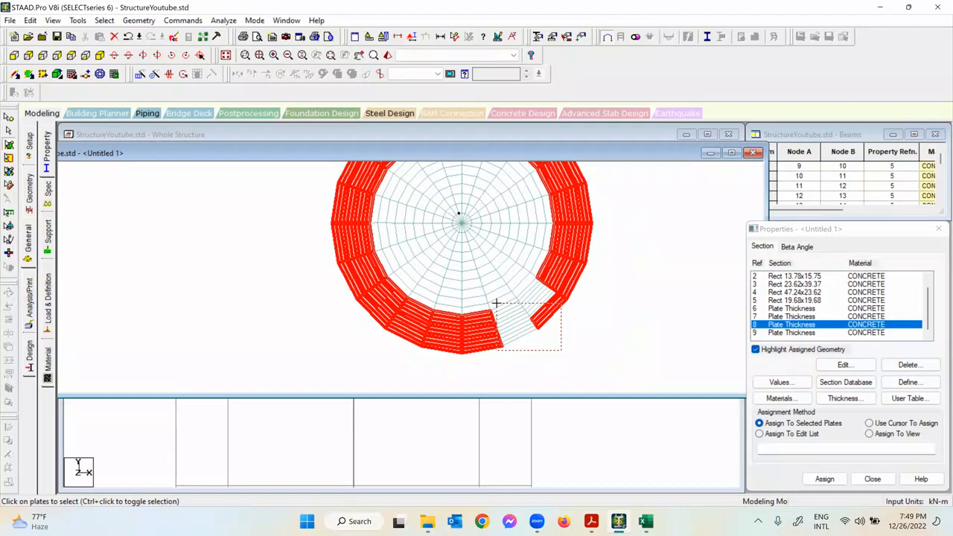
pyautogui.keyDown('ctrl'); pyautogui.moveTo(496, 303); pyautogui.dragTo(497, 304); pyautogui.keyUp('ctrl')
pyautogui.click(524, 286)
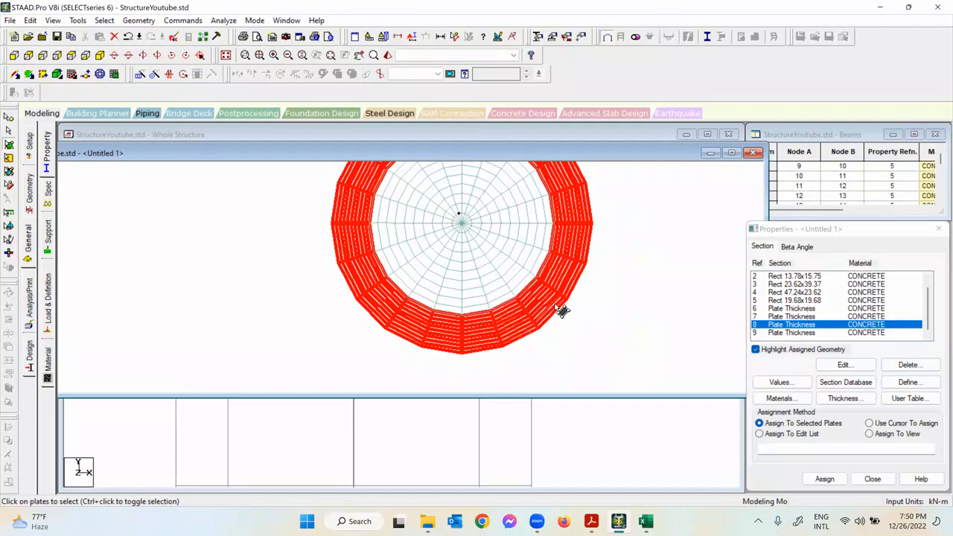
pyautogui.moveTo(596, 335); pyautogui.dragTo(538, 293)
pyautogui.click(524, 284)
pyautogui.scroll(-3, 585, 320)
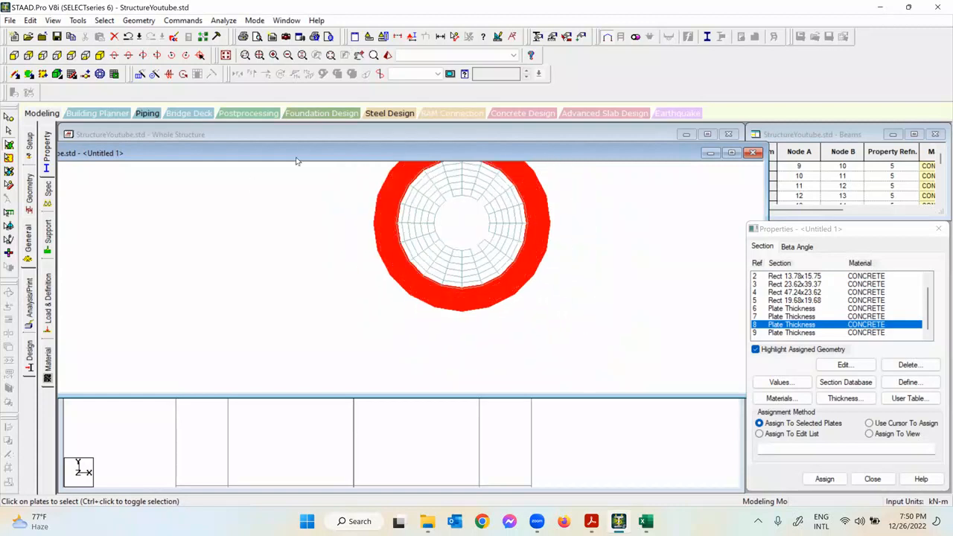
# Step: View the selected conical wall in isometric and assign plate thickness reference 8 to it
pyautogui.click(100, 56)
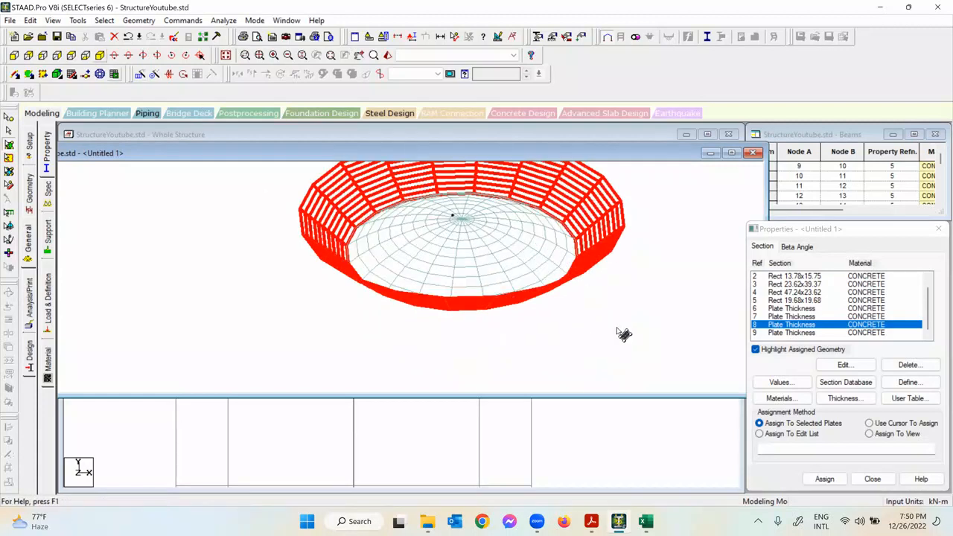
pyautogui.scroll(-1, 595, 294)
pyautogui.moveTo(592, 305); pyautogui.dragTo(569, 328, button='middle')
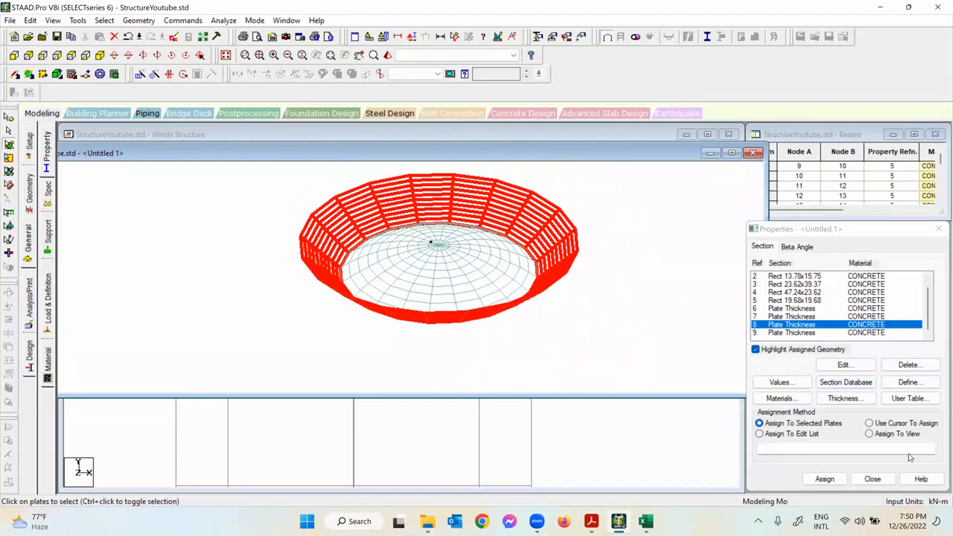
pyautogui.click(825, 479)
pyautogui.click(865, 390)
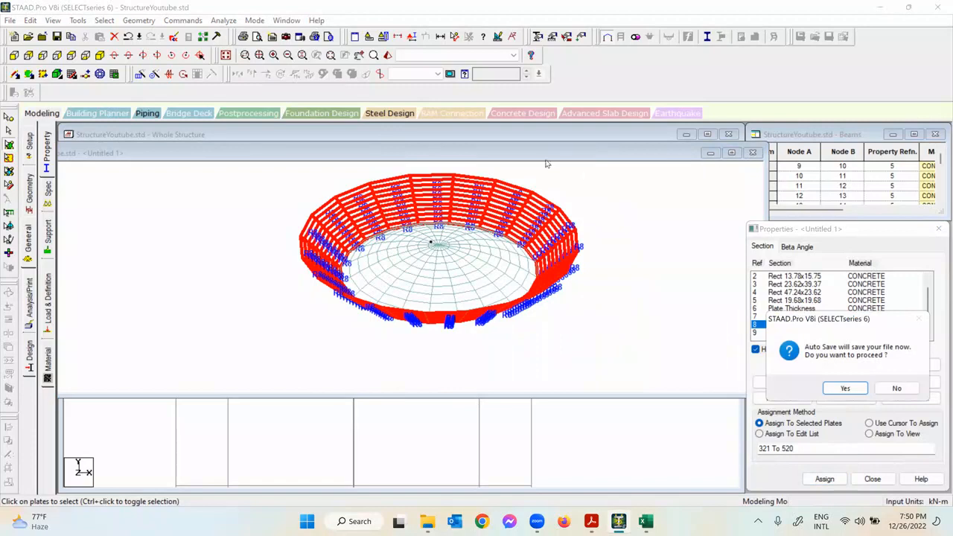
# Step: Accept the auto save, save the structure, close the isolated plates view, and clear the plate selection in the whole structure
pyautogui.click(844, 388)
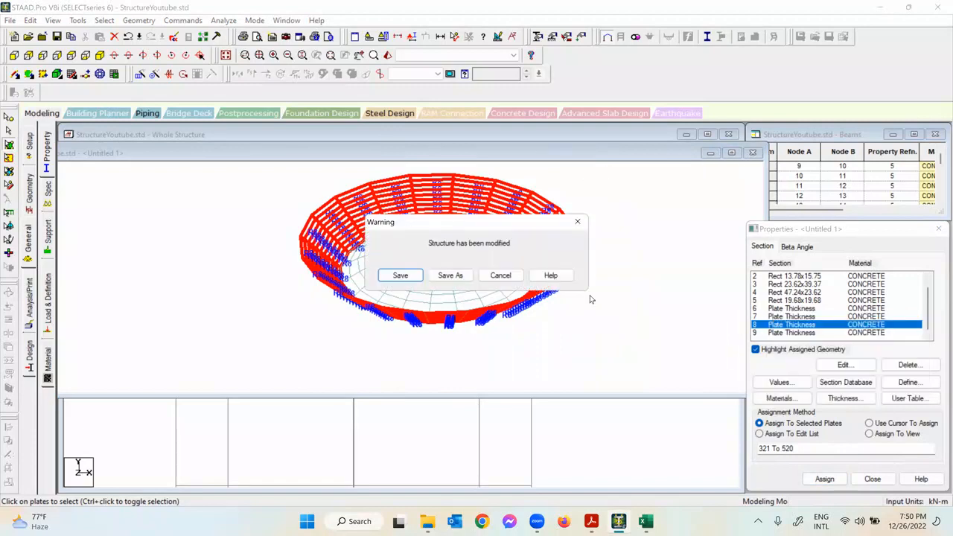
pyautogui.click(408, 276)
pyautogui.click(753, 153)
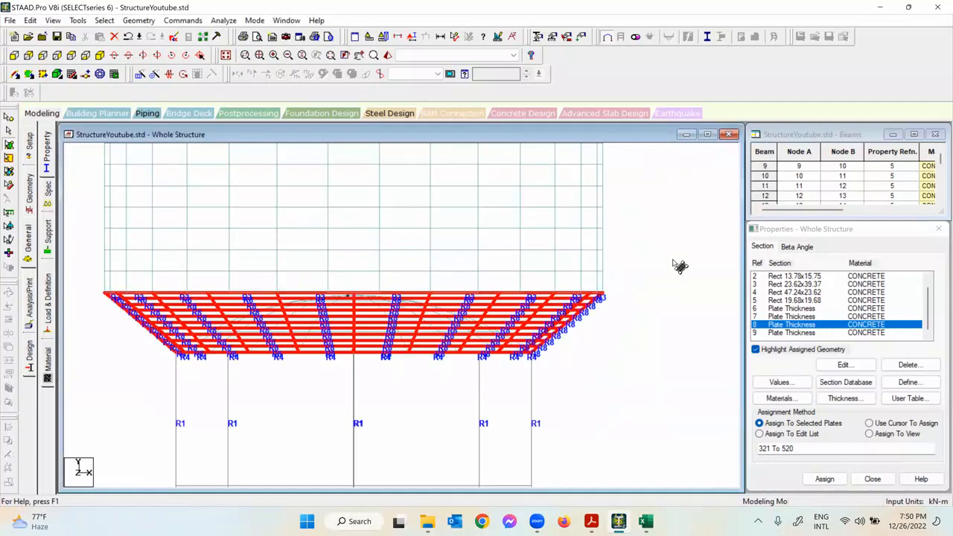
pyautogui.click(620, 281)
pyautogui.scroll(-1, 620, 282)
pyautogui.scroll(-1, 560, 215)
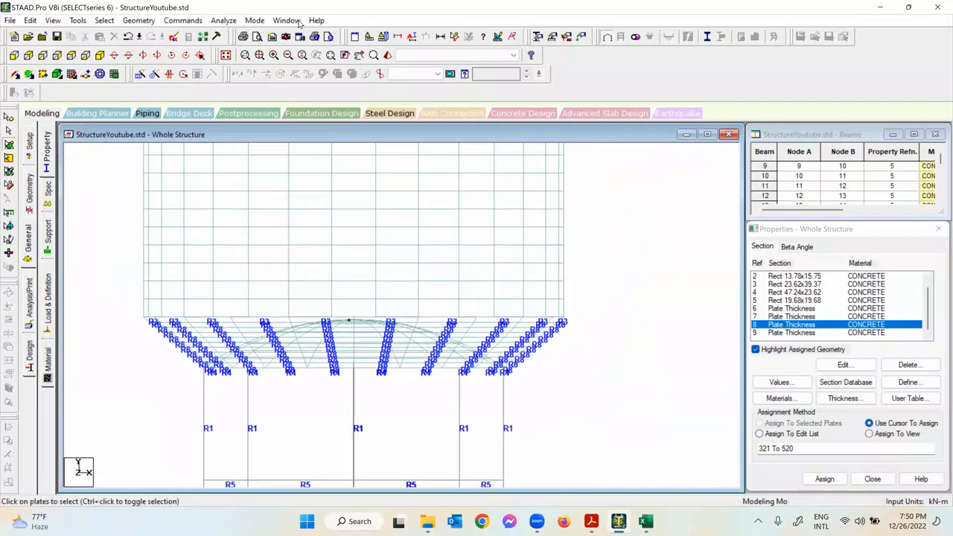
# Step: Look over the whole tank, choose plate thickness reference 9, and check its node thicknesses without changing them
pyautogui.click(225, 55)
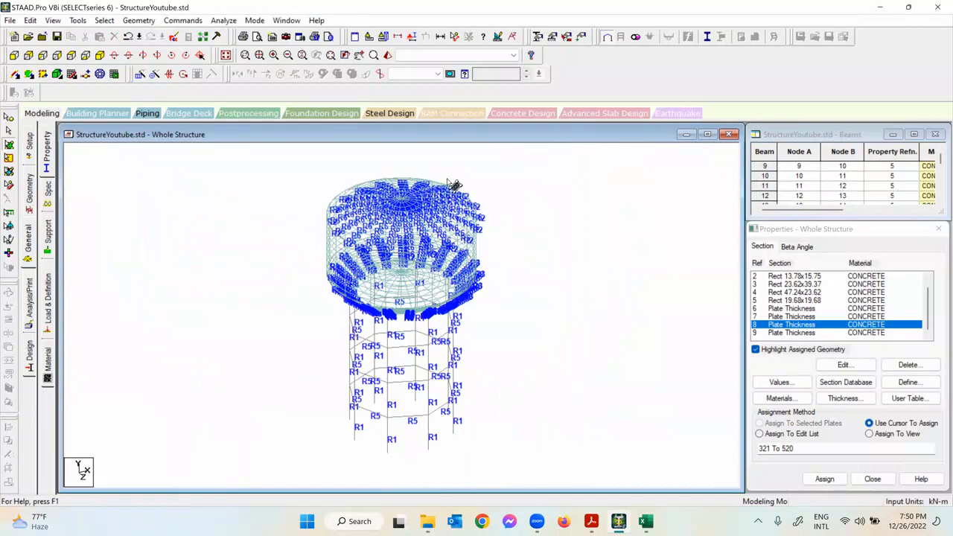
pyautogui.scroll(1, 408, 272)
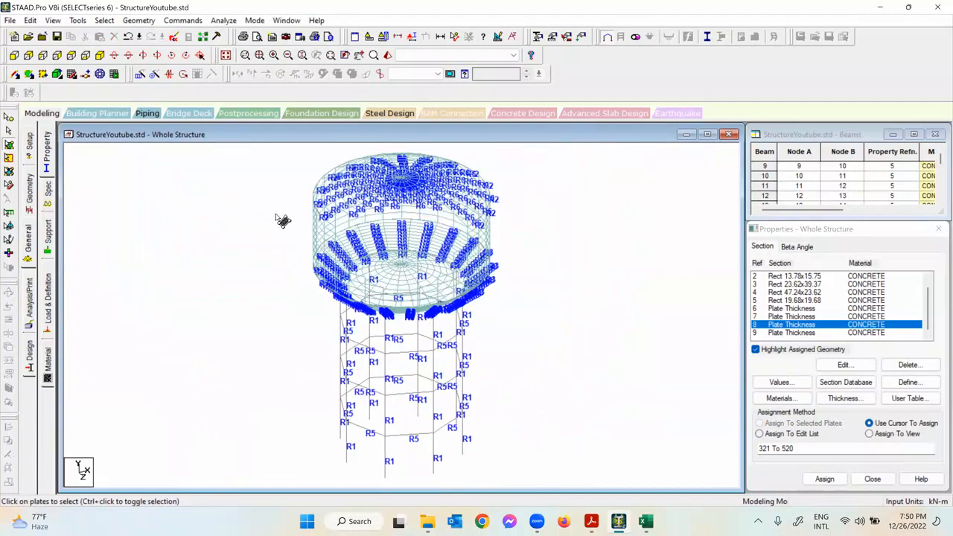
pyautogui.scroll(-1, 288, 201)
pyautogui.scroll(-2, 462, 76)
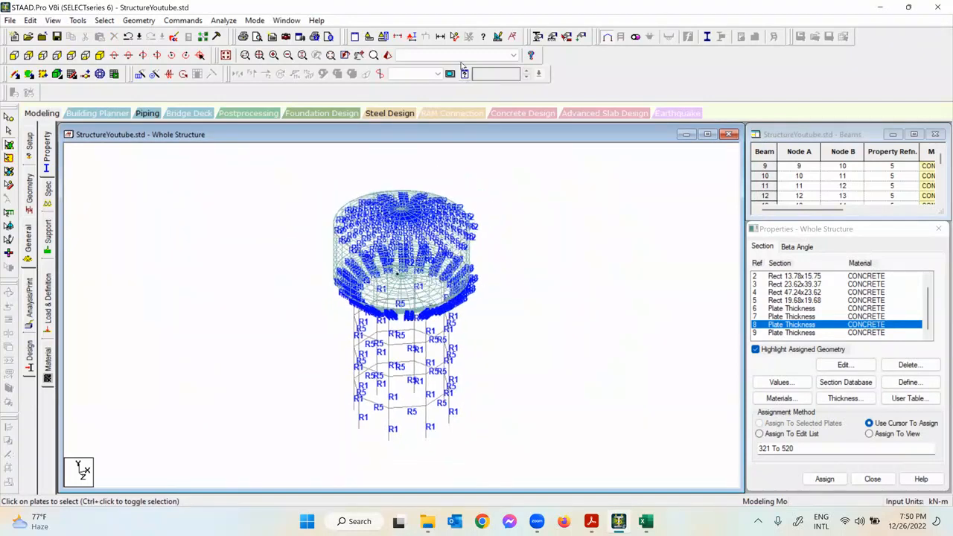
pyautogui.click(811, 332)
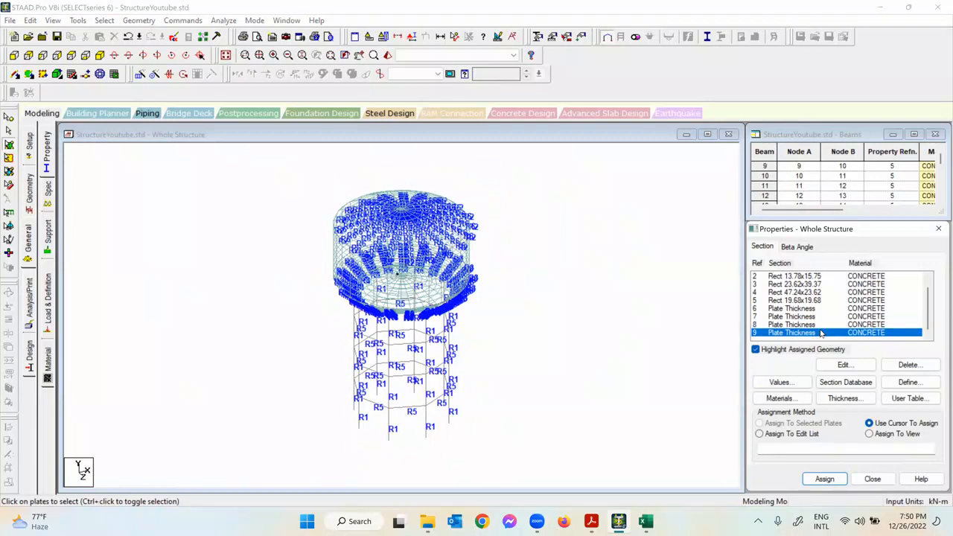
pyautogui.click(846, 365)
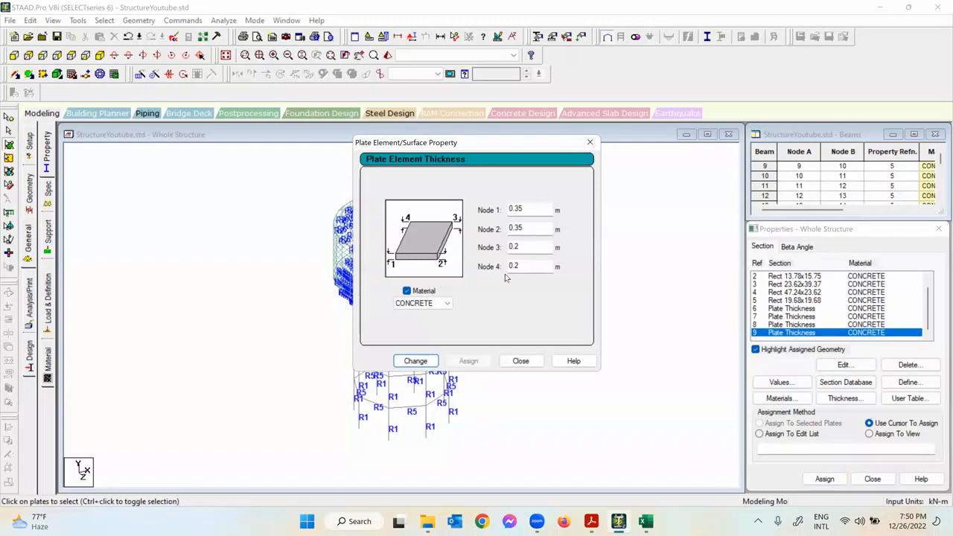
pyautogui.click(521, 361)
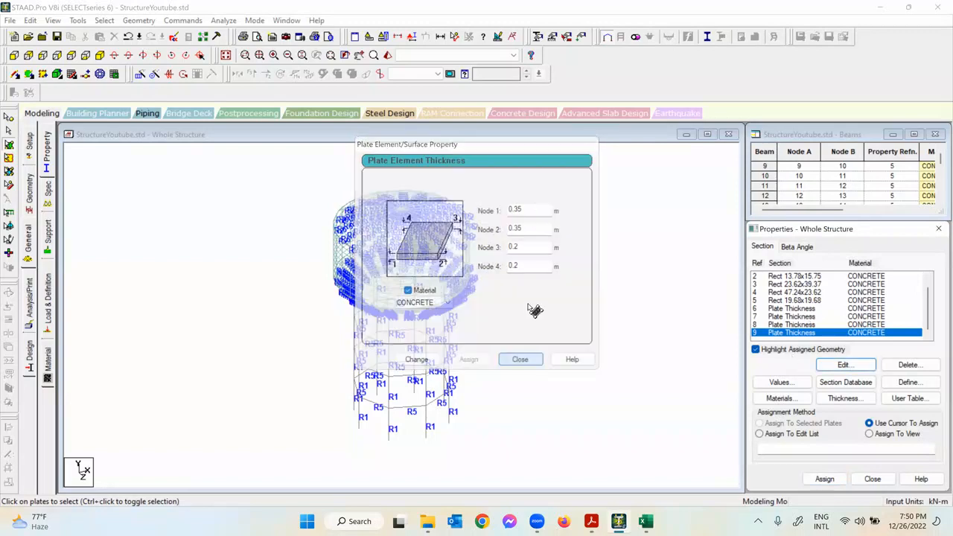
# Step: Select the cylindrical wall plates in front elevation, assign plate thickness reference 9 to them, and clear the selection
pyautogui.click(13, 55)
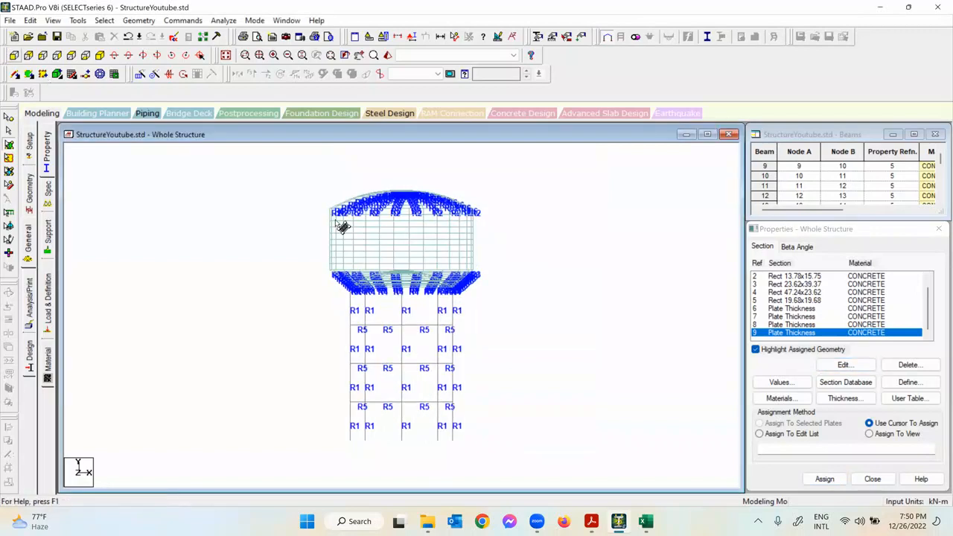
pyautogui.scroll(1, 355, 209)
pyautogui.scroll(1, 542, 293)
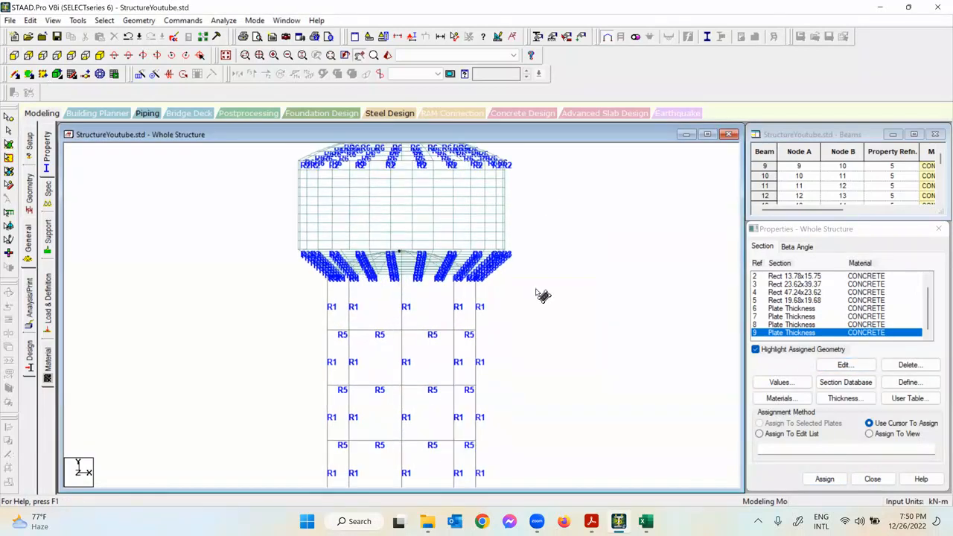
pyautogui.scroll(1, 436, 255)
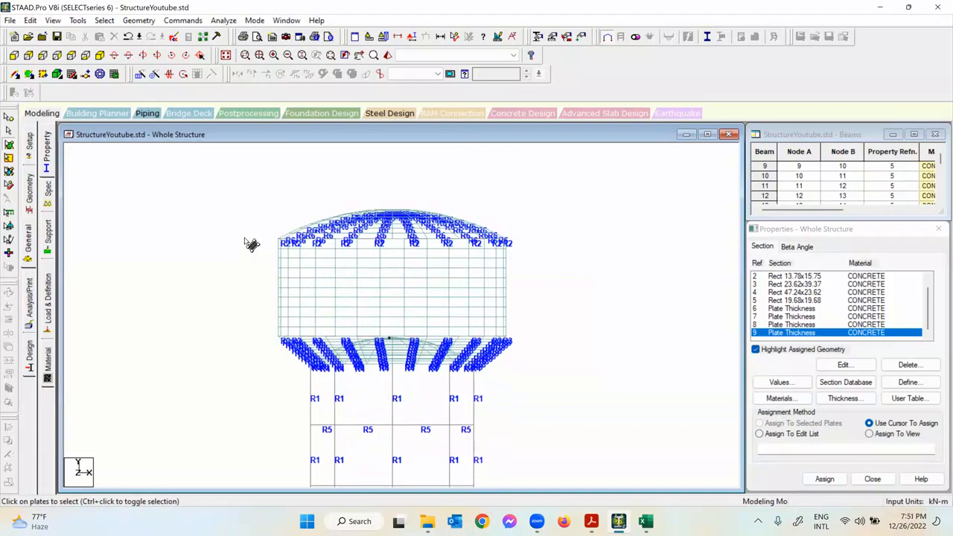
pyautogui.moveTo(538, 329); pyautogui.dragTo(545, 335)
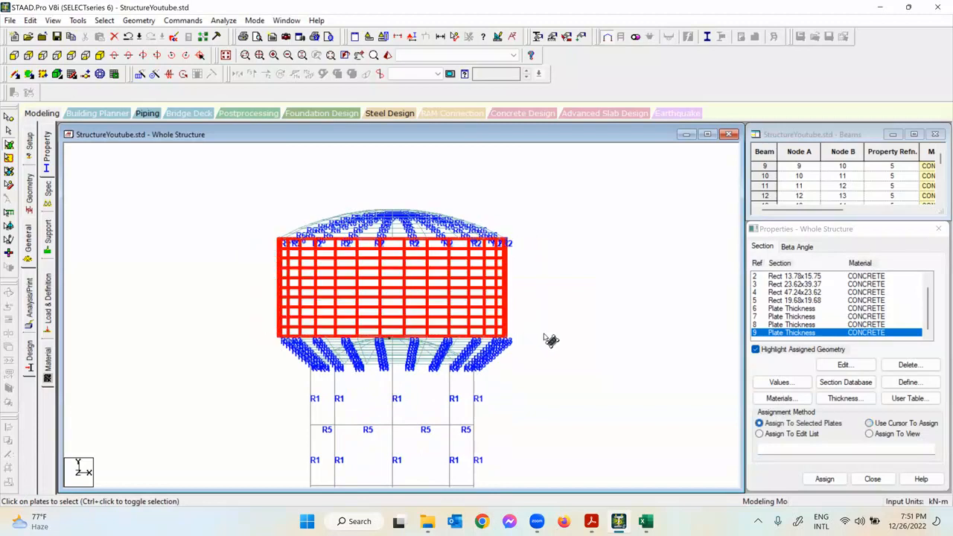
pyautogui.click(100, 55)
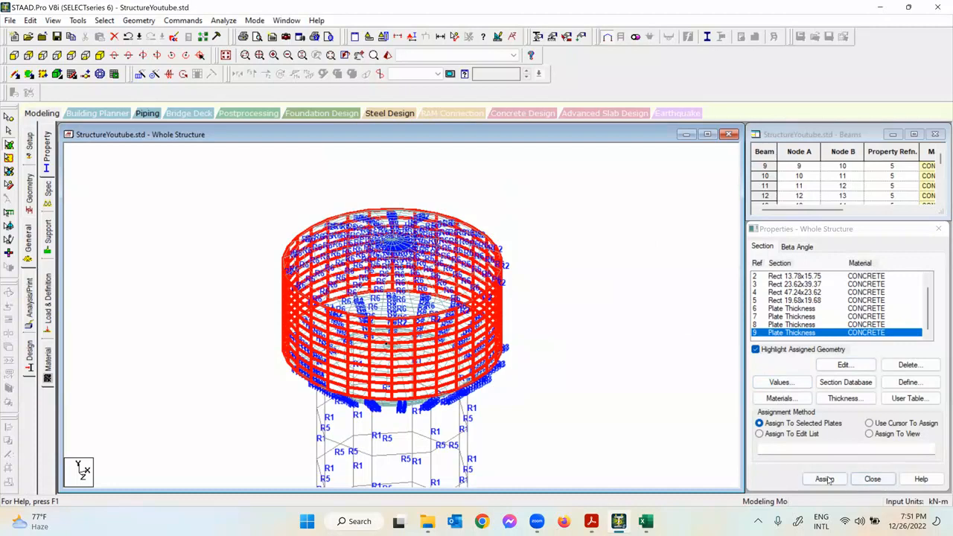
pyautogui.click(866, 390)
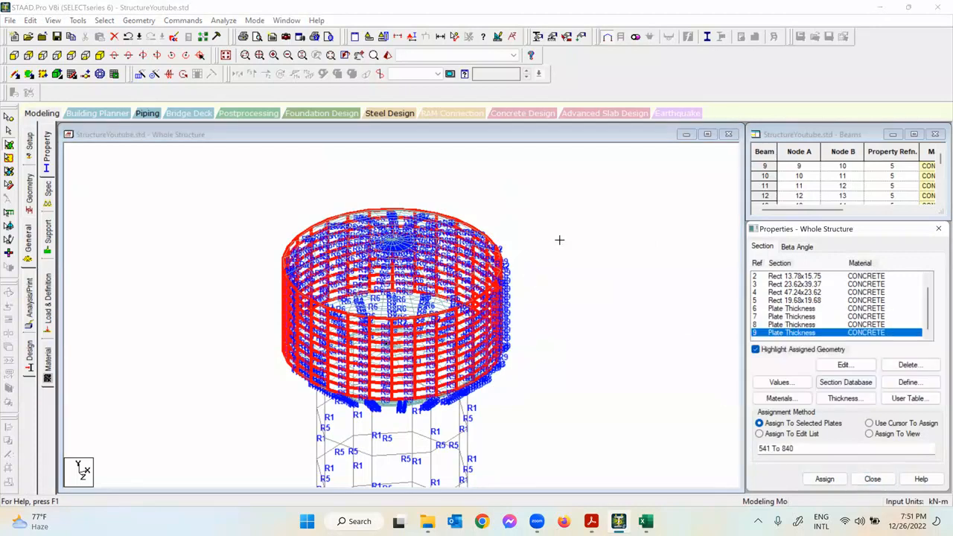
pyautogui.click(603, 301)
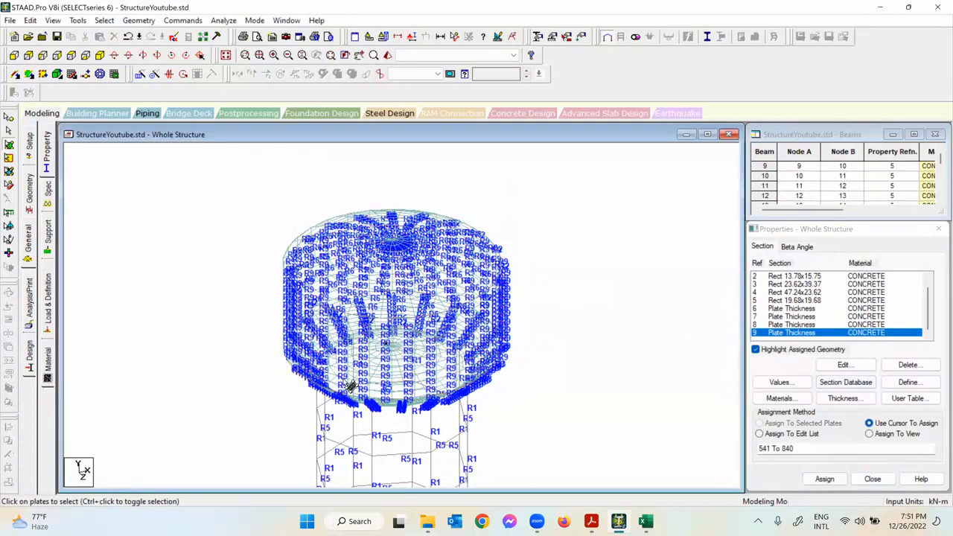
# Step: Choose plate thickness reference 7, isolate the conical wall and bottom dome plates from front elevation, and clear the selection in isometric view
pyautogui.scroll(1, 458, 361)
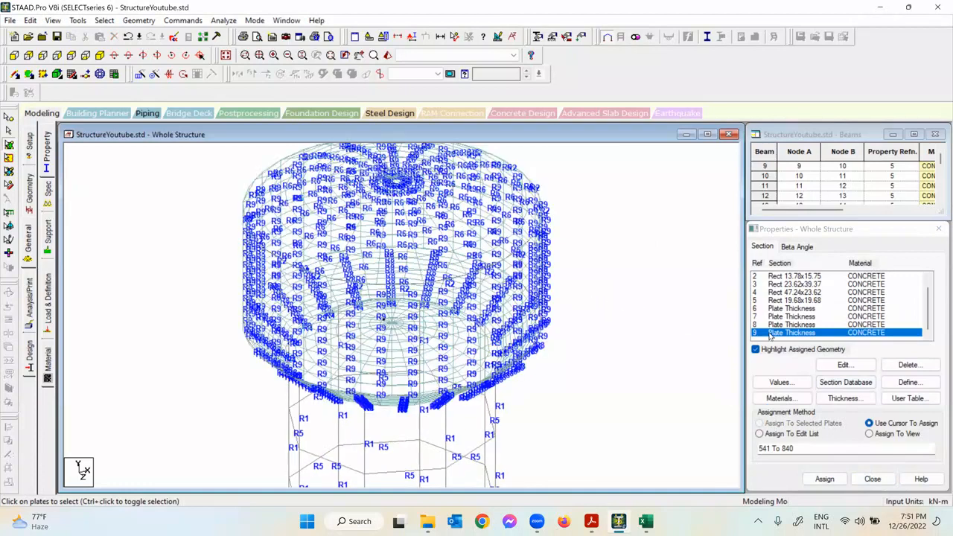
pyautogui.click(808, 319)
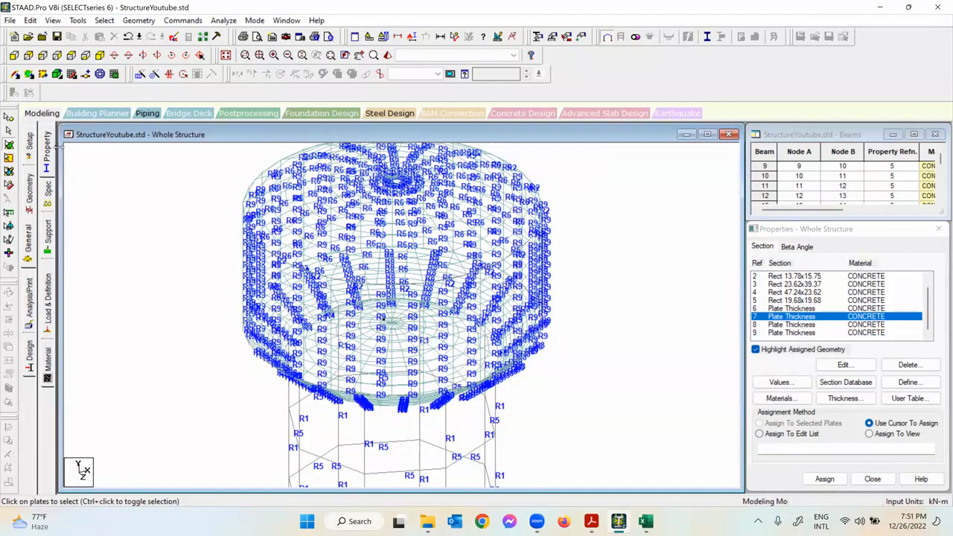
pyautogui.click(22, 56)
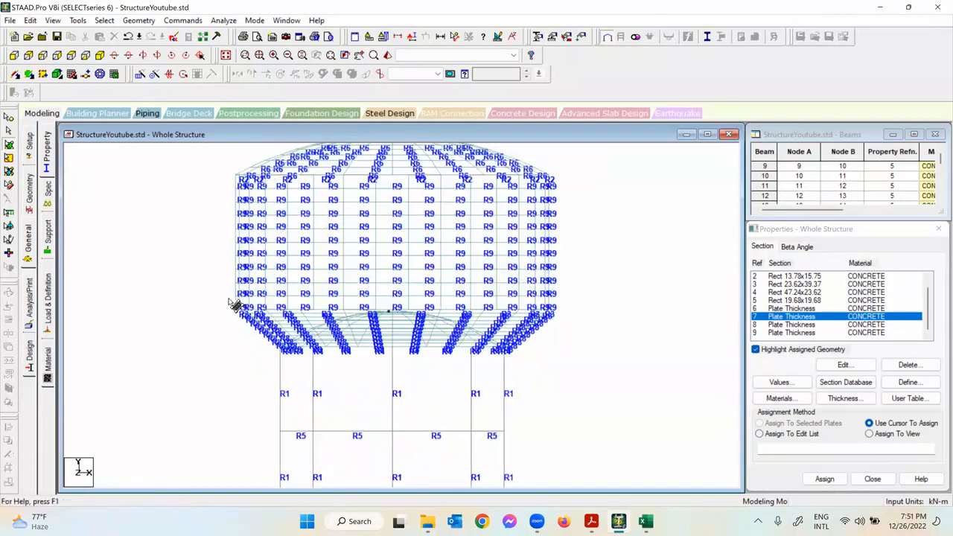
pyautogui.moveTo(200, 298); pyautogui.dragTo(584, 354)
pyautogui.scroll(1, 372, 330)
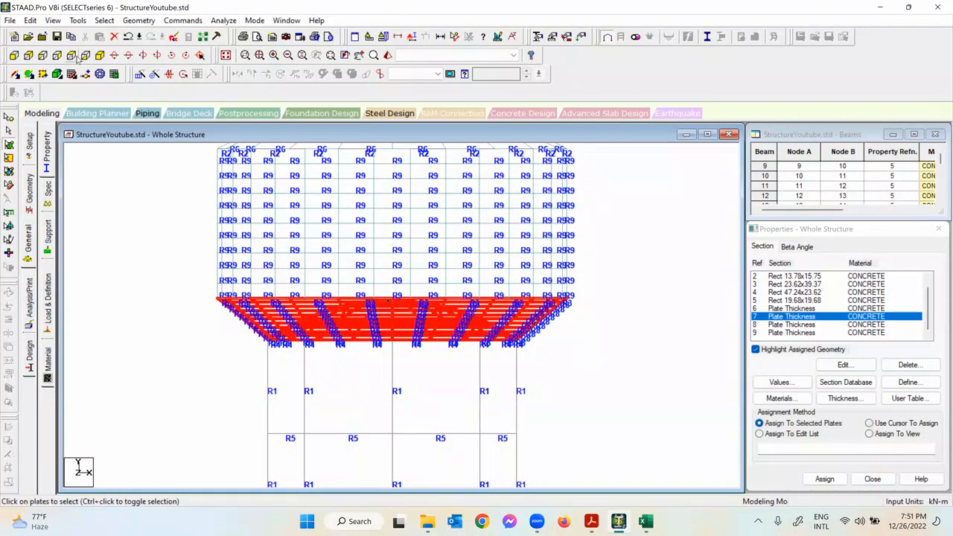
pyautogui.click(53, 20)
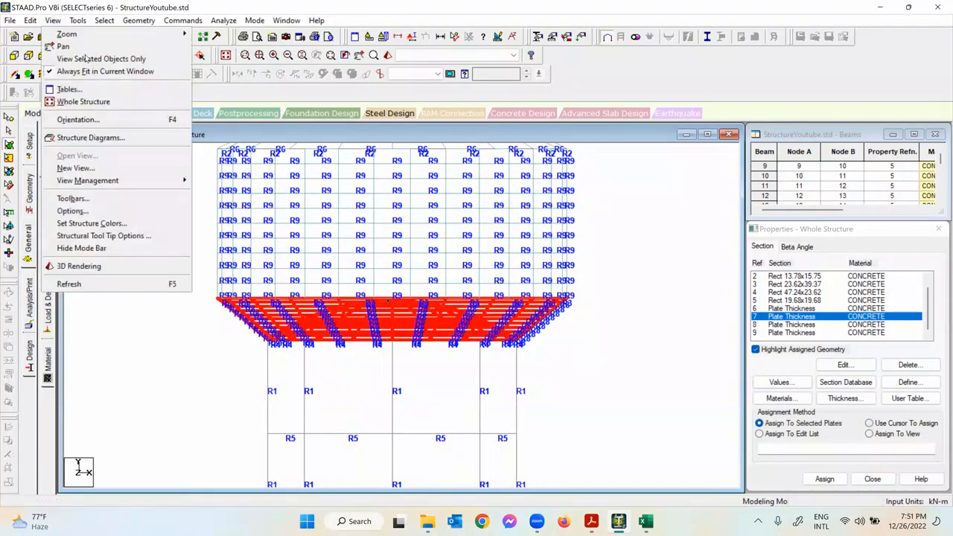
pyautogui.click(89, 59)
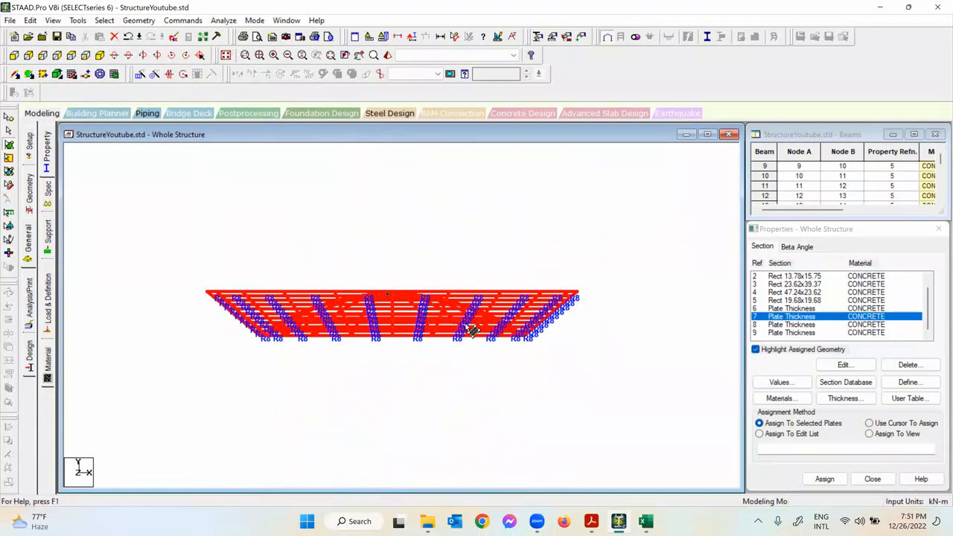
pyautogui.click(100, 55)
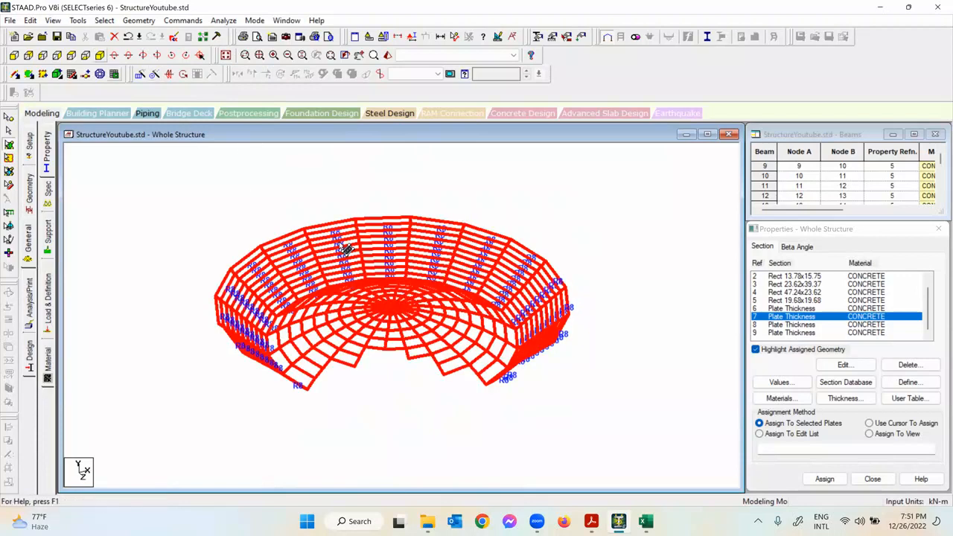
pyautogui.click(57, 75)
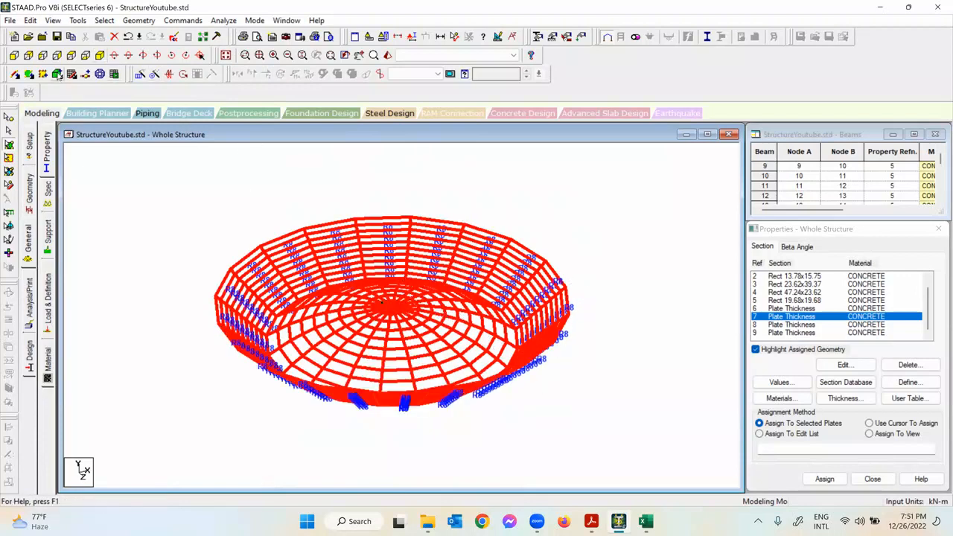
pyautogui.click(173, 196)
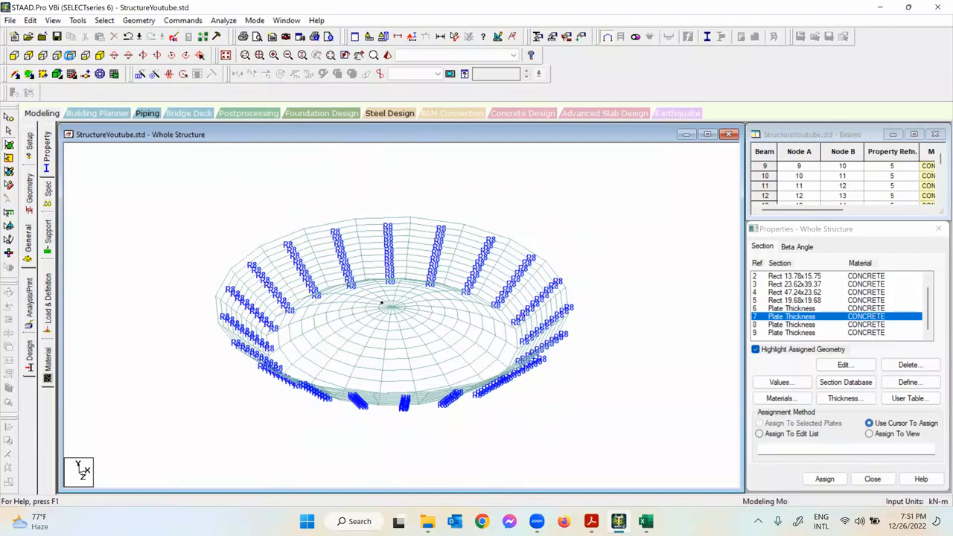
# Step: Try to pick individual bottom dome plates in plan view, and return to the whole structure
pyautogui.click(70, 55)
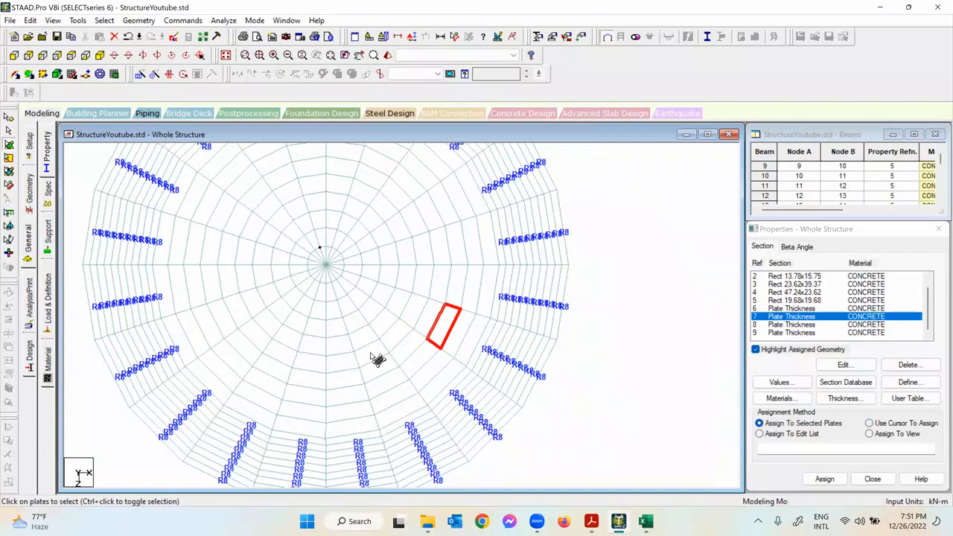
pyautogui.click(371, 353)
pyautogui.click(362, 338)
pyautogui.click(386, 325)
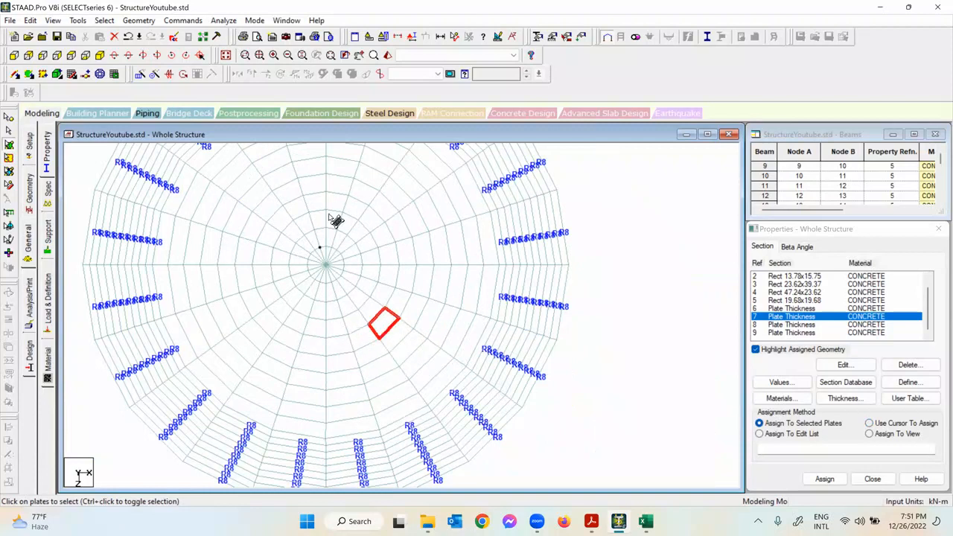
pyautogui.click(226, 55)
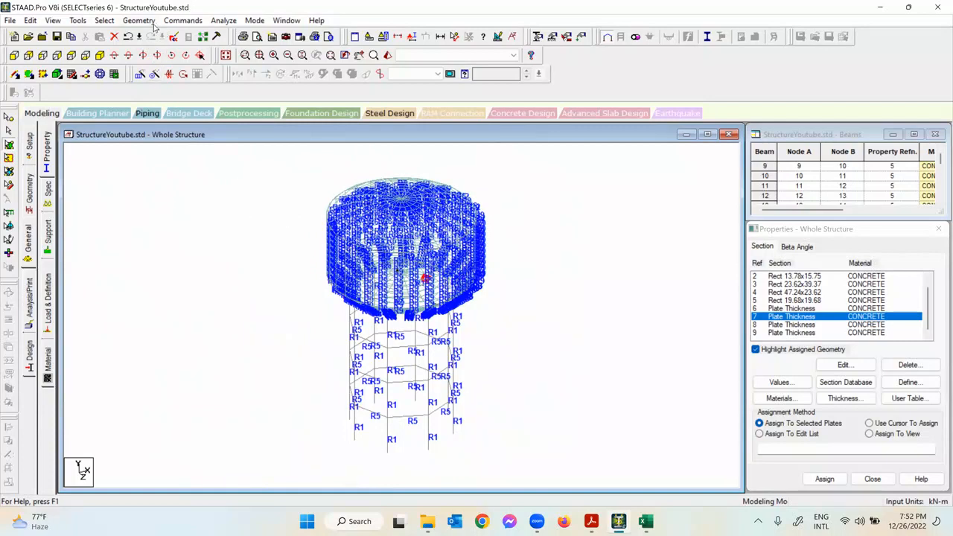
# Step: Choose plate thickness reference 7, select the plates with a missing property, and assign the thickness to these bottom dome plates
pyautogui.click(809, 323)
pyautogui.press('Up')
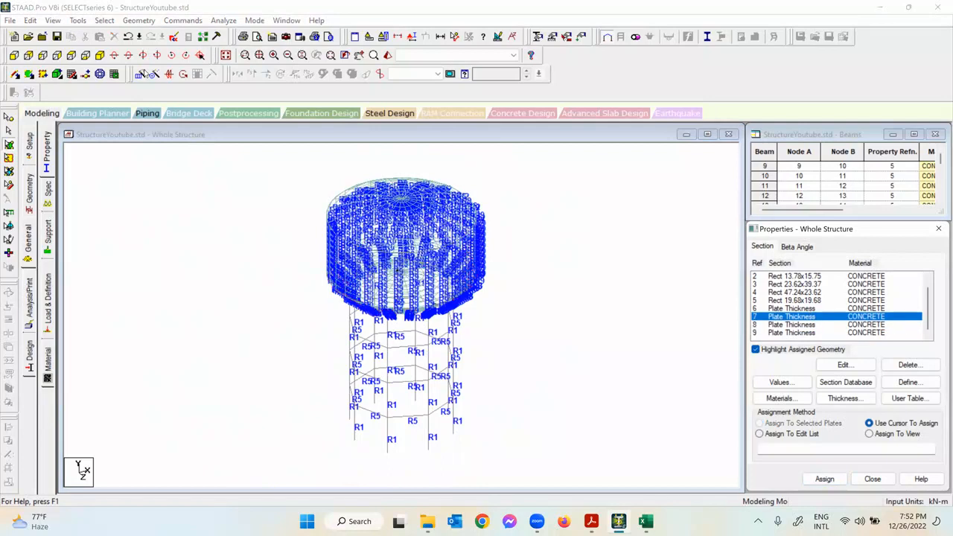
pyautogui.click(104, 20)
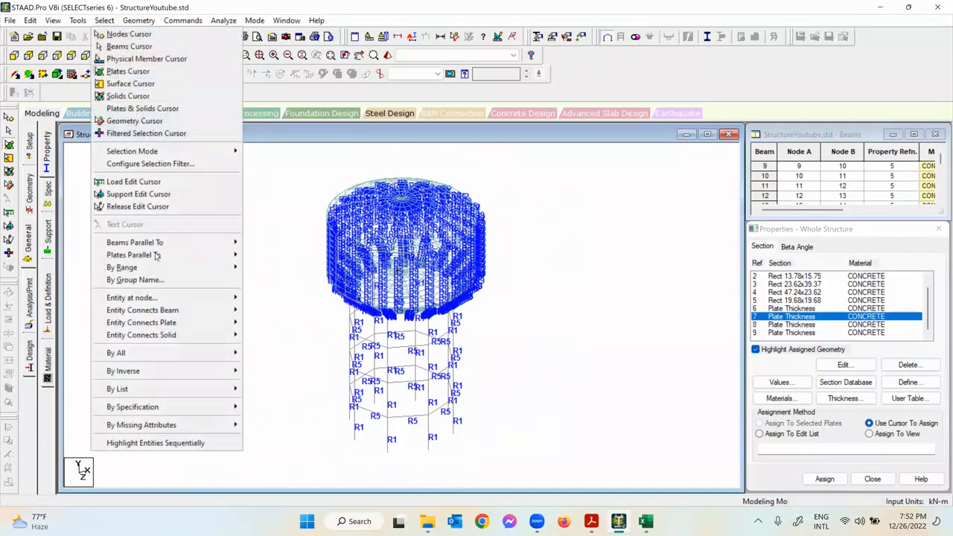
pyautogui.moveTo(186, 428)
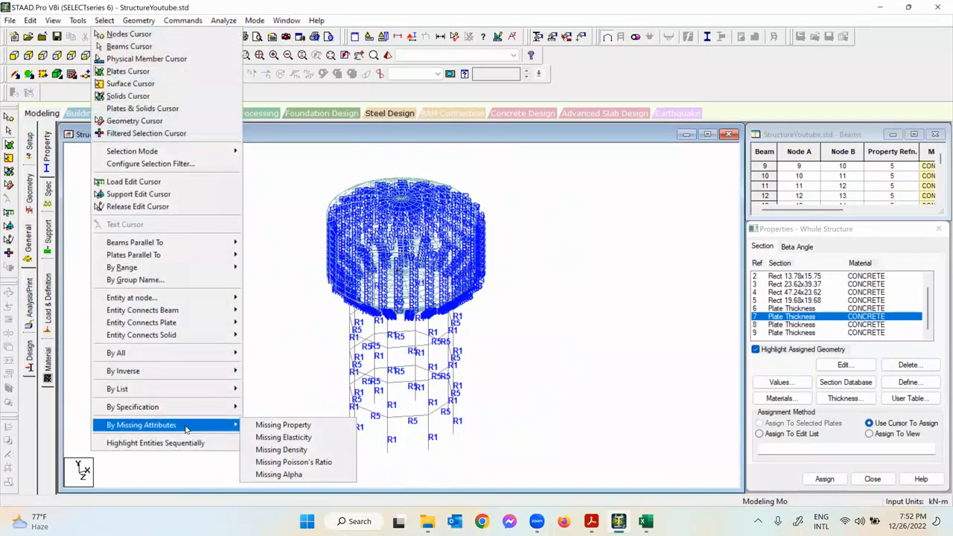
pyautogui.click(283, 425)
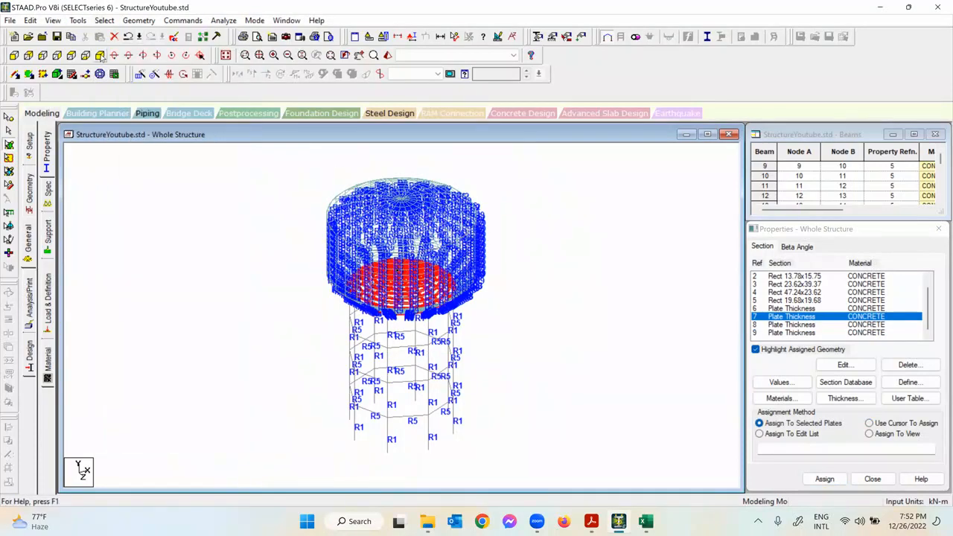
pyautogui.click(527, 346)
pyautogui.click(105, 21)
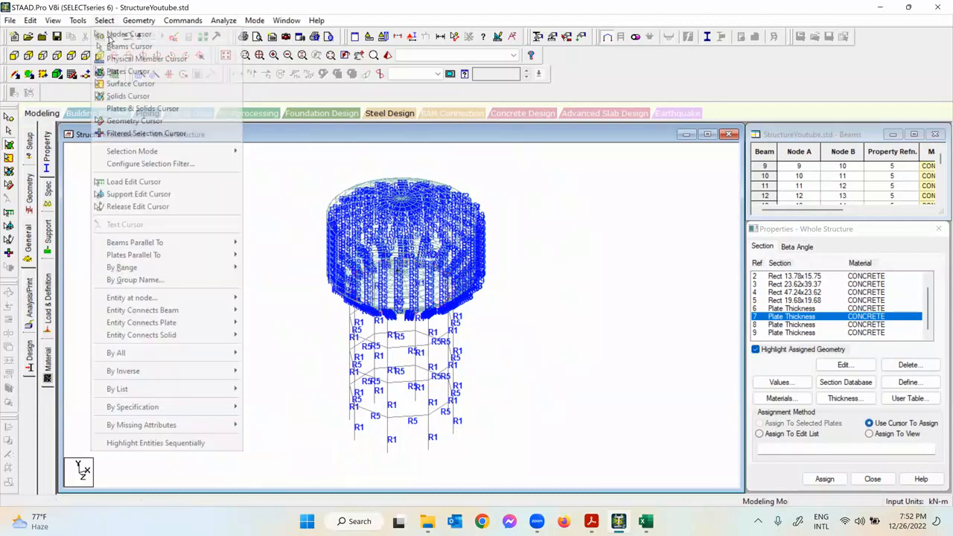
pyautogui.moveTo(217, 423)
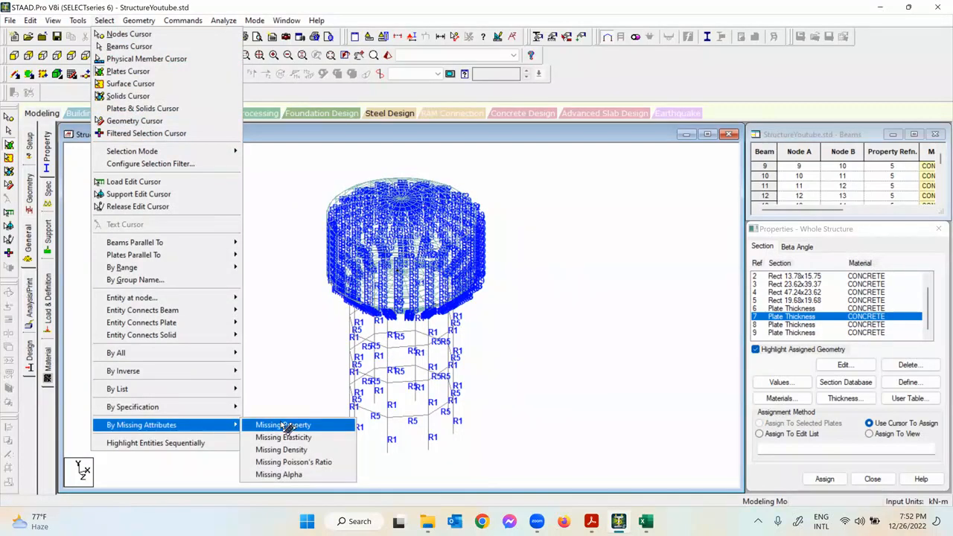
pyautogui.click(283, 425)
pyautogui.click(827, 482)
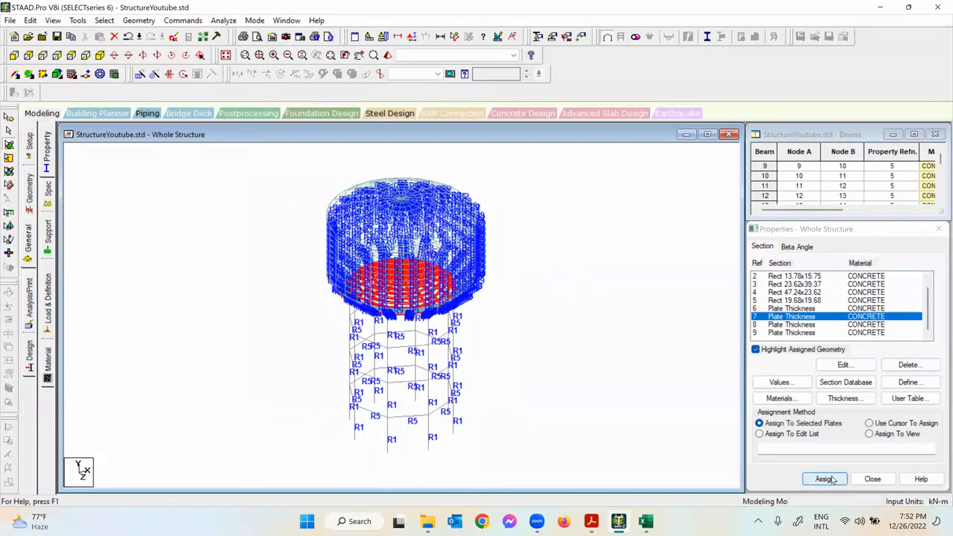
pyautogui.click(865, 390)
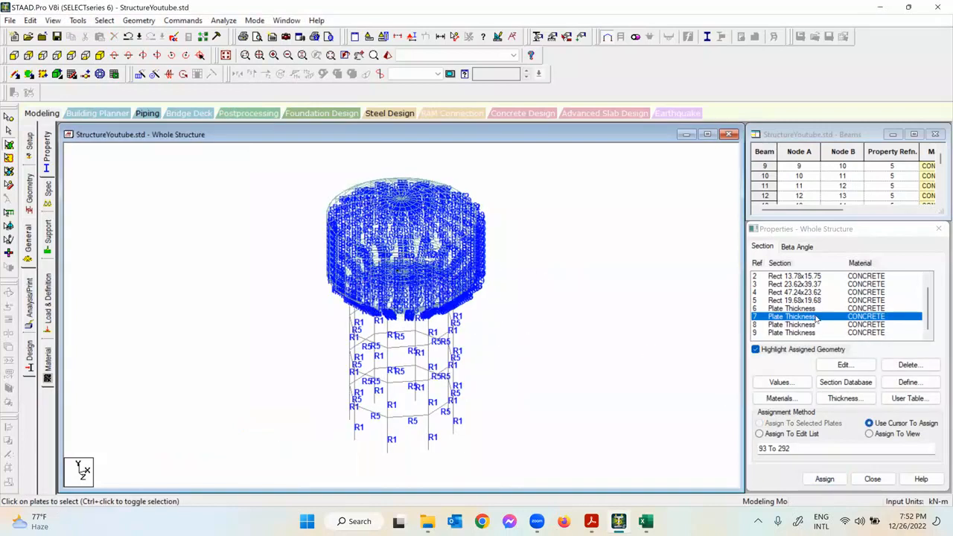
# Step: Check which columns, ring beams and bracing beams are highlighted for section references 1 to 5
pyautogui.scroll(1, 795, 286)
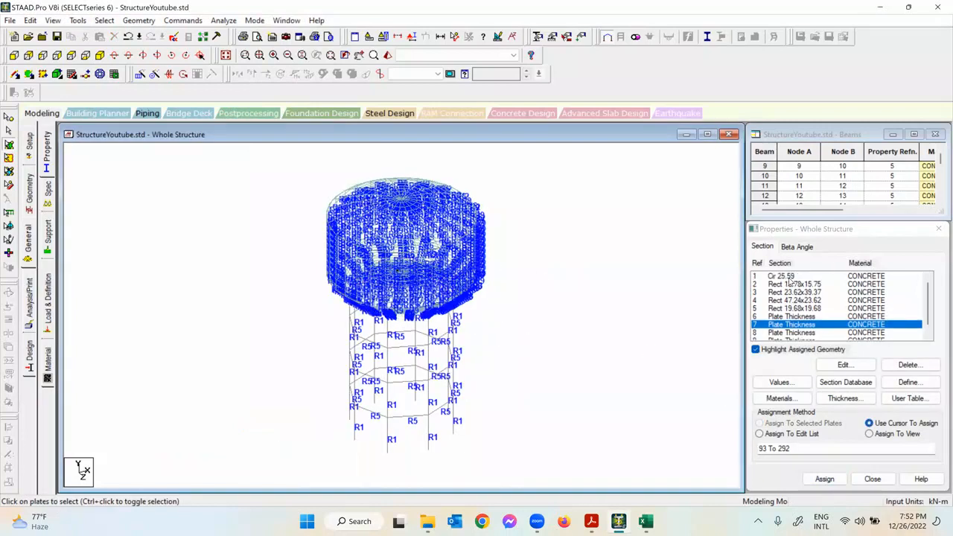
pyautogui.click(787, 276)
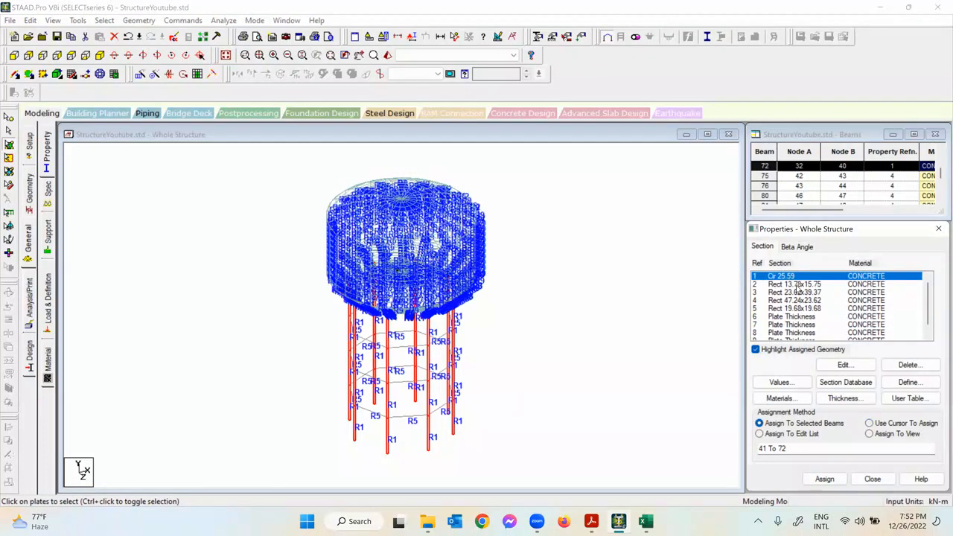
pyautogui.click(795, 284)
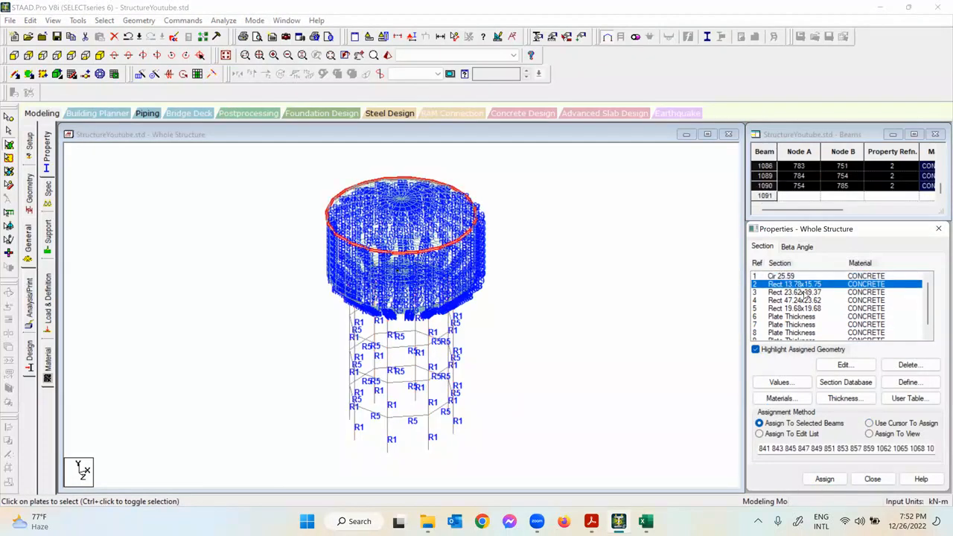
pyautogui.click(807, 292)
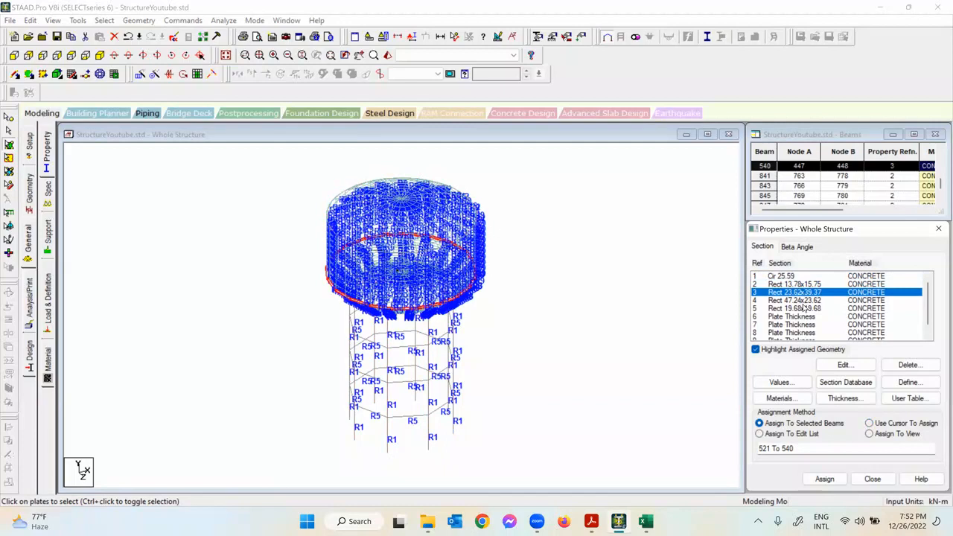
pyautogui.click(804, 308)
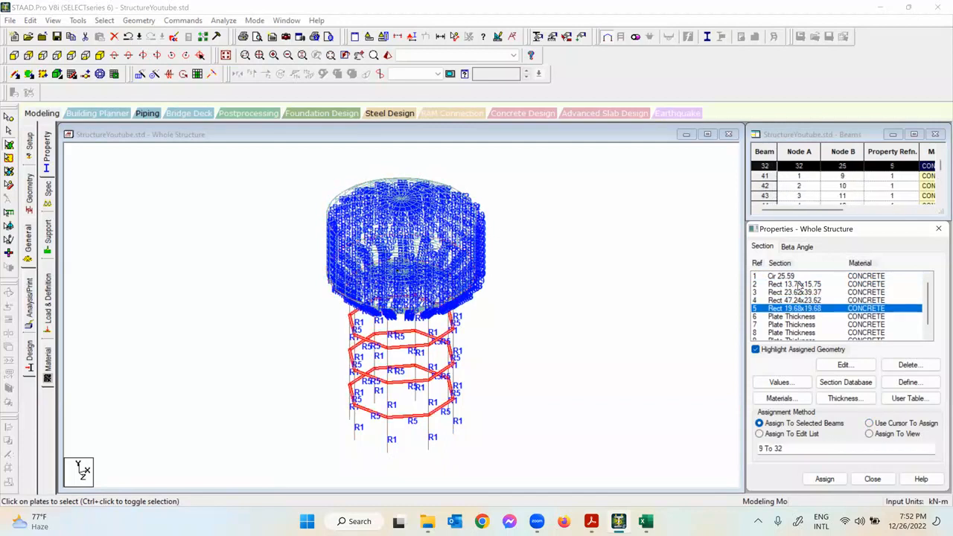
pyautogui.click(797, 277)
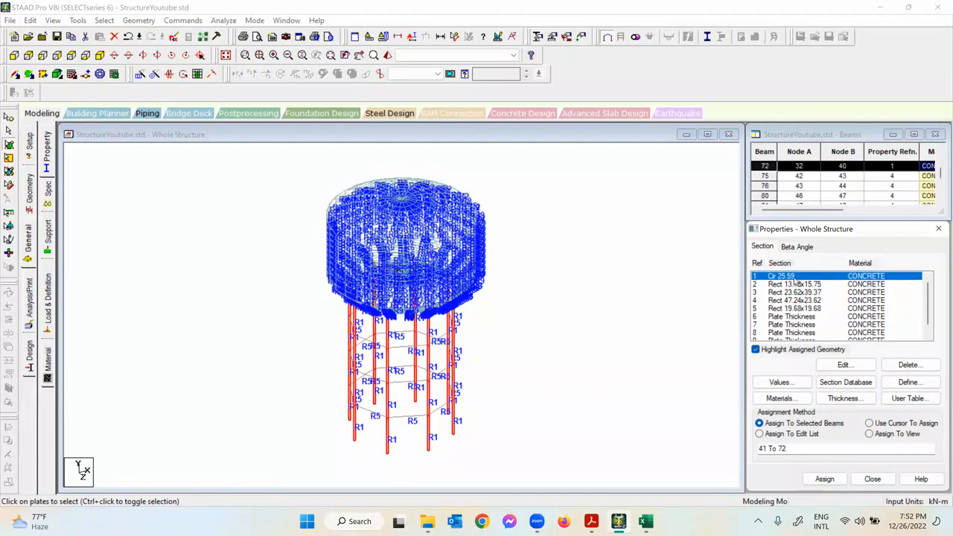
pyautogui.click(797, 285)
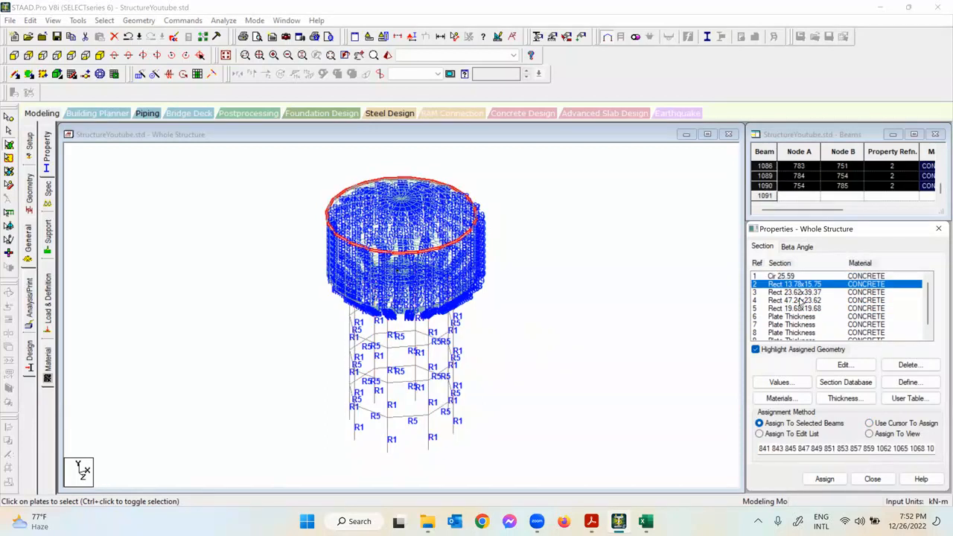
pyautogui.click(804, 293)
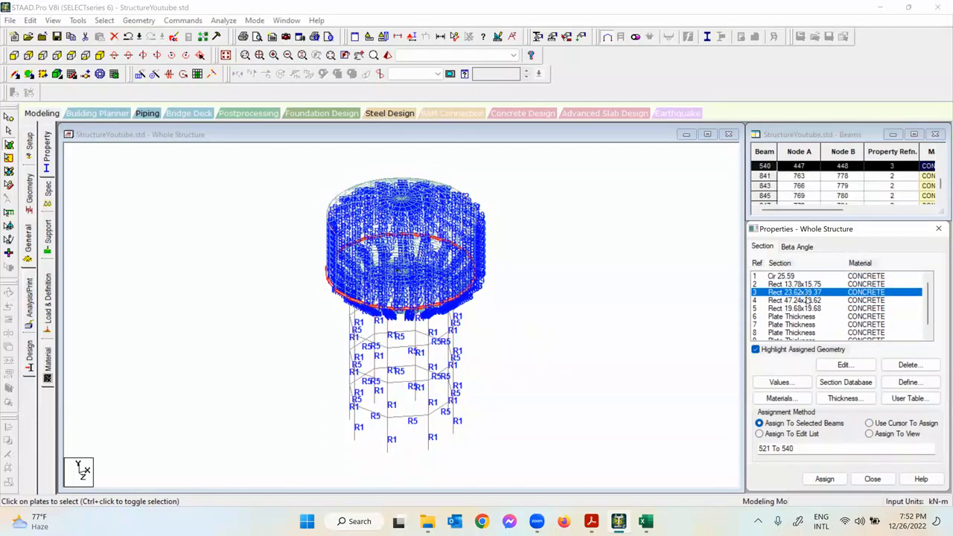
pyautogui.click(807, 301)
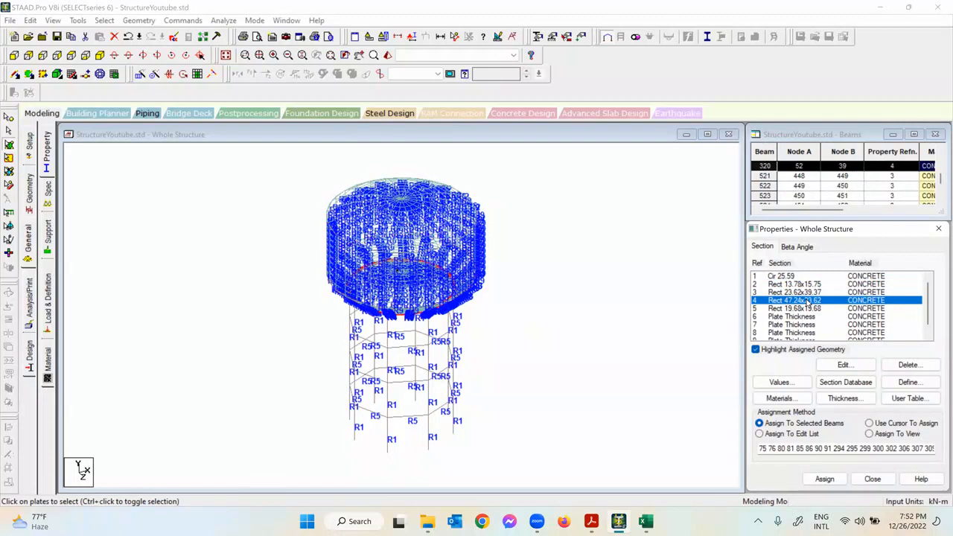
pyautogui.click(811, 284)
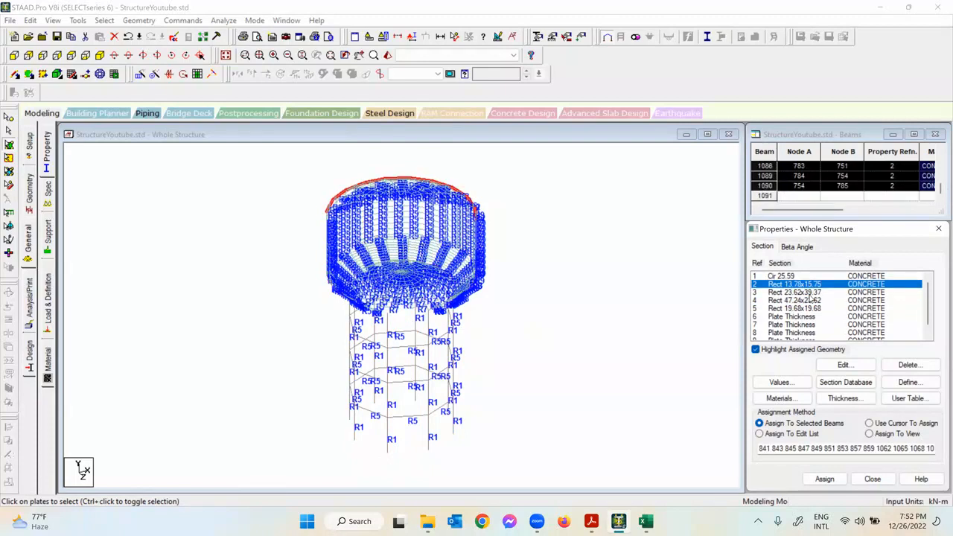
pyautogui.click(810, 293)
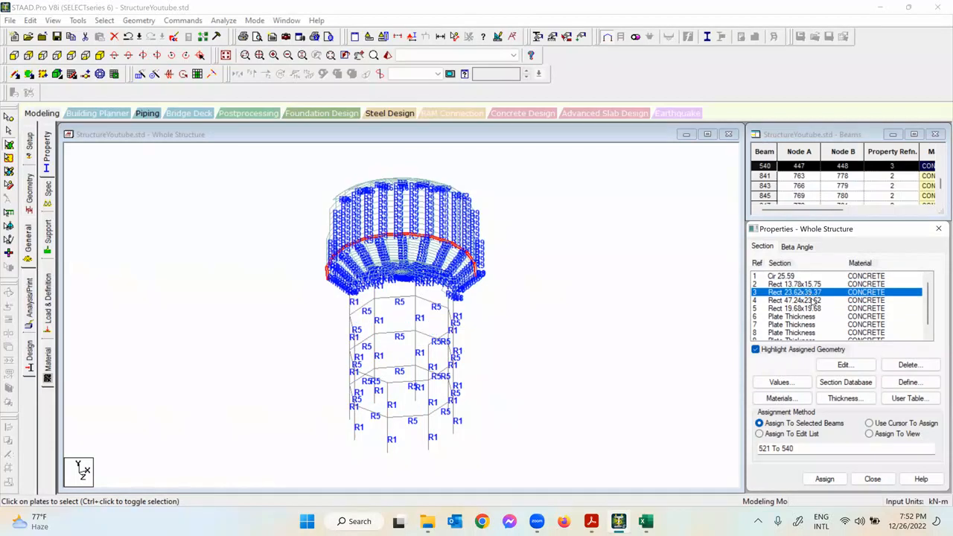
pyautogui.click(812, 301)
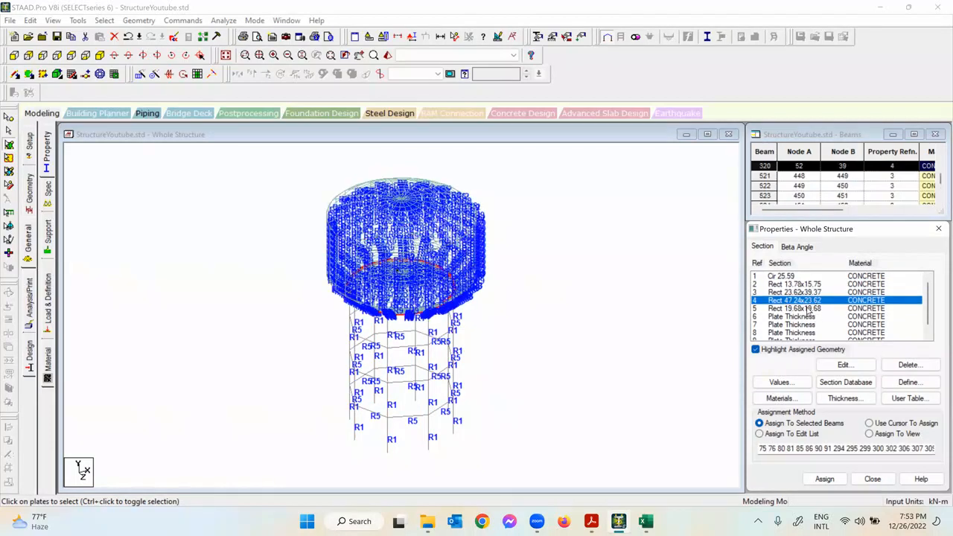
pyautogui.click(808, 309)
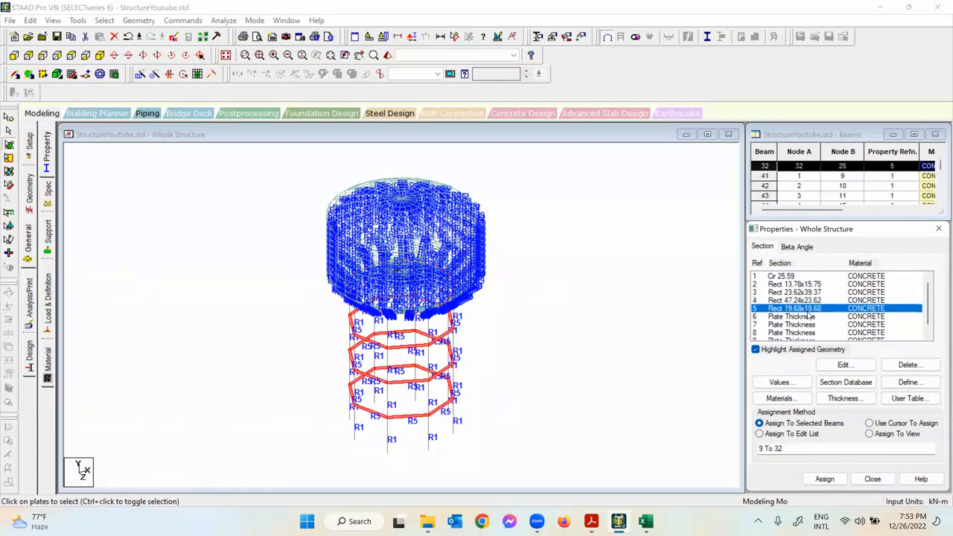
# Step: Check which plates are highlighted for plate thickness references 6 to 9, and clear the highlighting
pyautogui.click(808, 317)
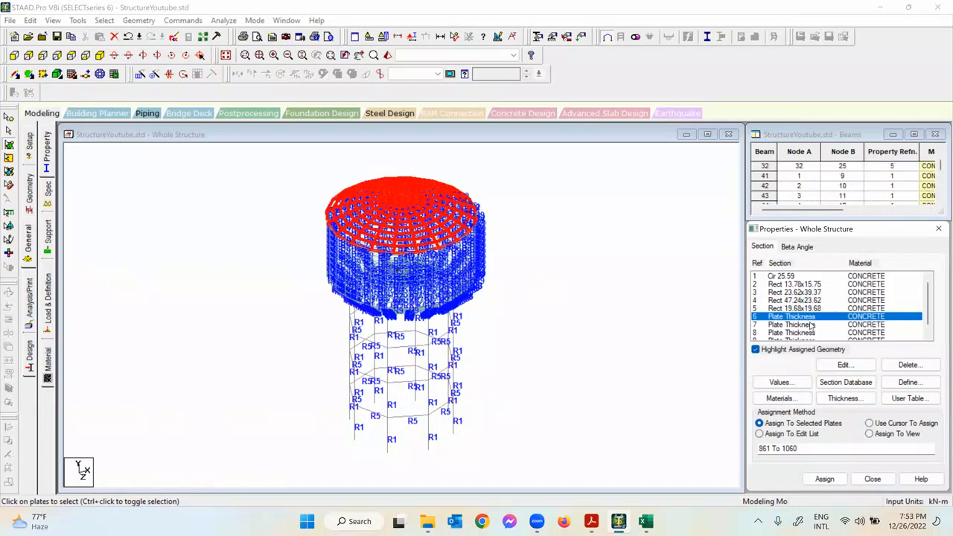
pyautogui.click(811, 325)
pyautogui.scroll(-1, 813, 326)
pyautogui.click(811, 325)
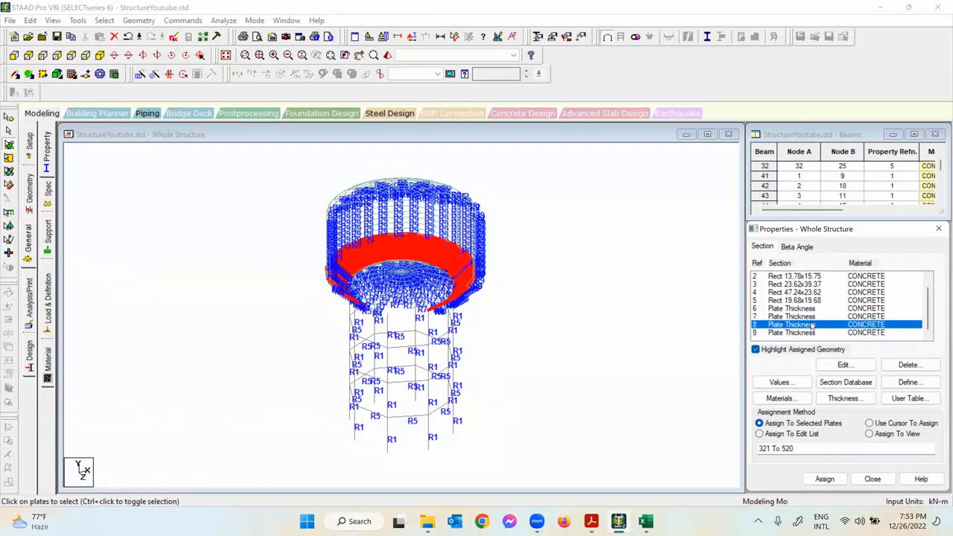
pyautogui.click(812, 333)
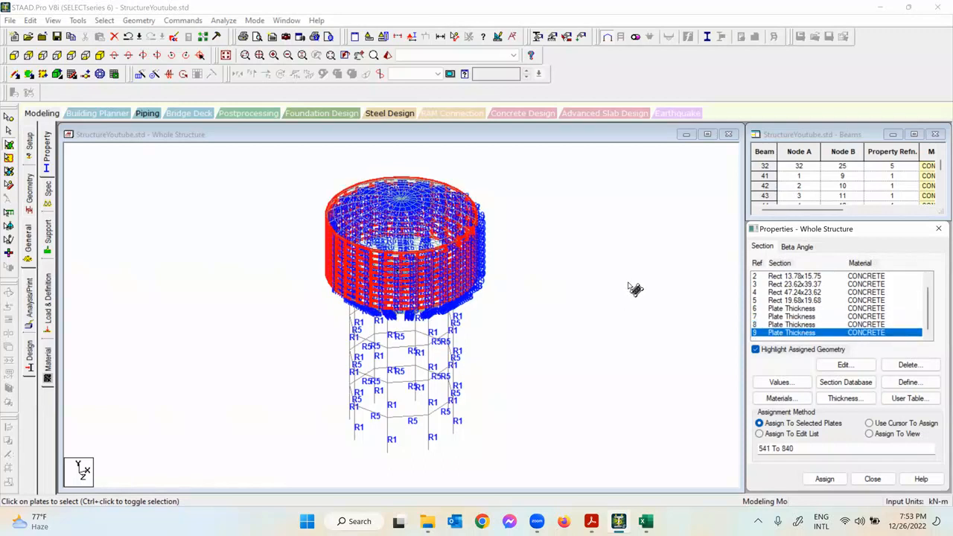
pyautogui.click(635, 289)
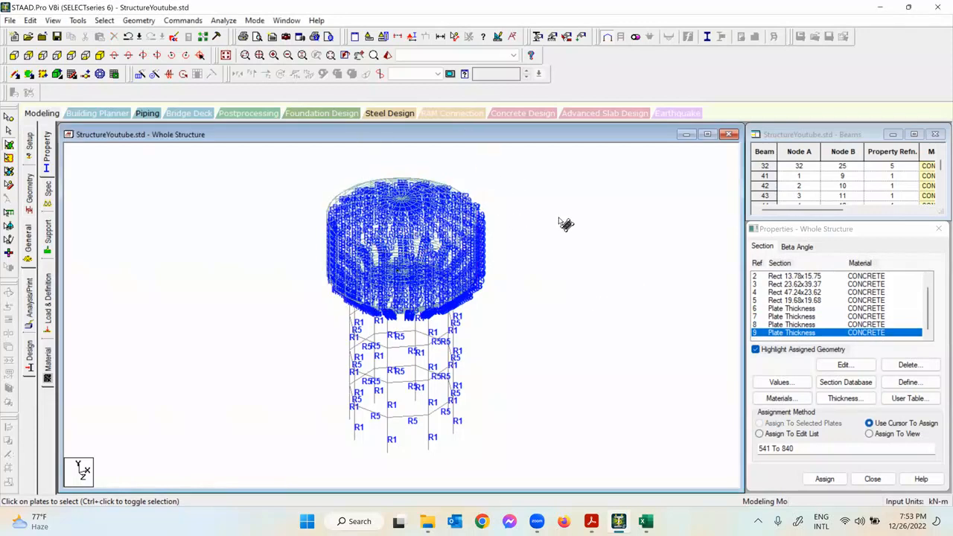
# Step: Set the structure diagram's 3D sections to Full Sections and apply it to the whole structure
pyautogui.rightClick(579, 197)
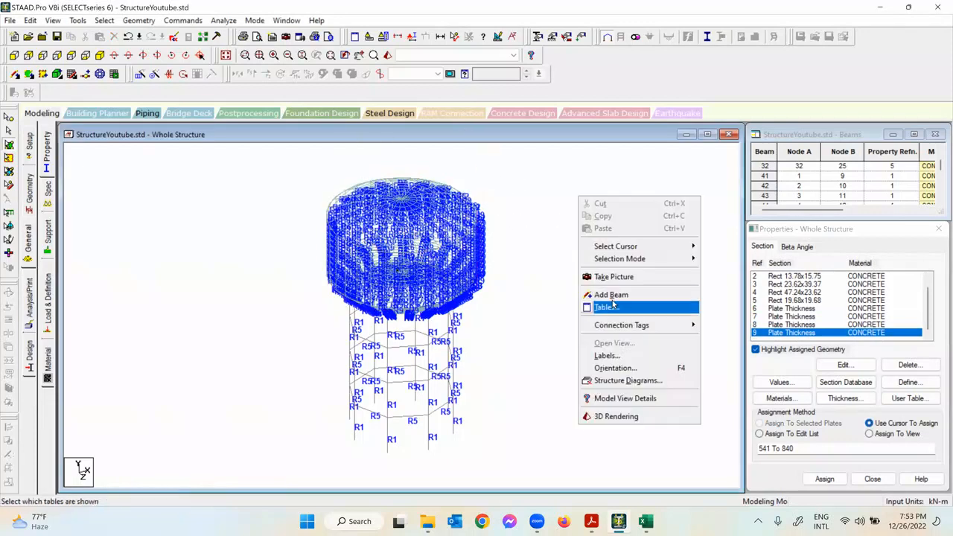
pyautogui.click(626, 356)
pyautogui.click(381, 95)
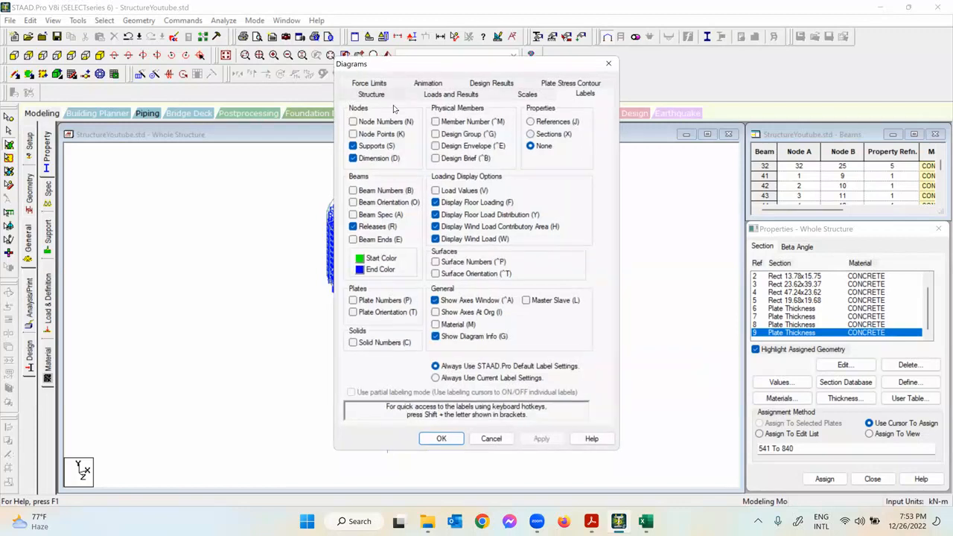
pyautogui.click(382, 145)
pyautogui.click(539, 439)
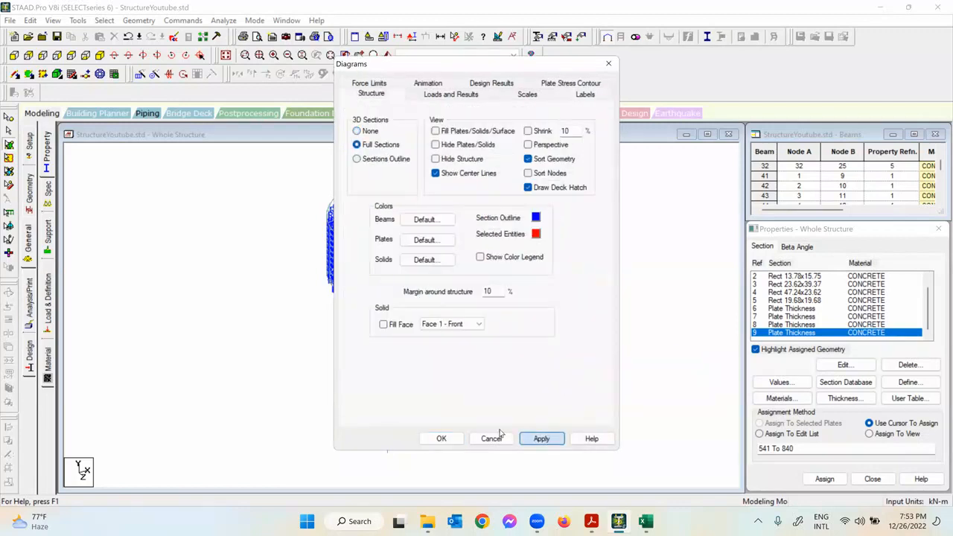
pyautogui.click(442, 439)
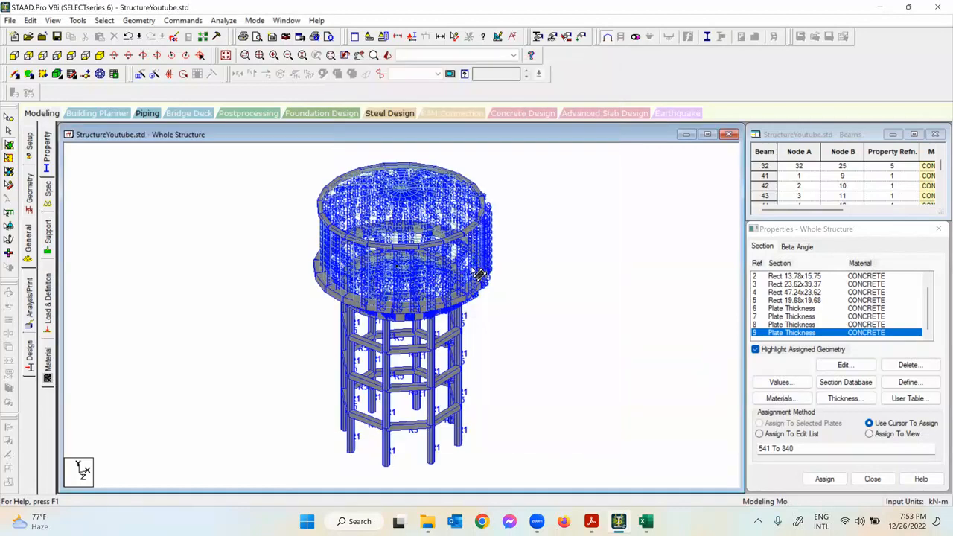
pyautogui.moveTo(585, 265); pyautogui.dragTo(548, 259, button='middle')
pyautogui.scroll(1, 548, 259)
pyautogui.scroll(-1, 453, 149)
# Step: Open a 3D rendering of the water tank, and enlarge and reposition the rendered view window
pyautogui.rightClick(614, 290)
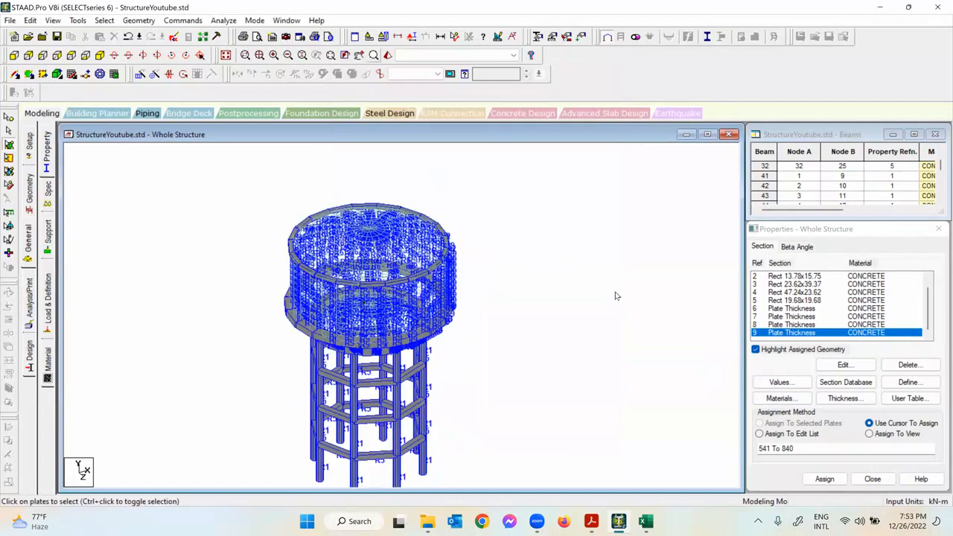
pyautogui.click(600, 234)
pyautogui.moveTo(602, 228); pyautogui.dragTo(434, 172)
pyautogui.moveTo(418, 263); pyautogui.dragTo(381, 308)
pyautogui.scroll(8, 382, 313)
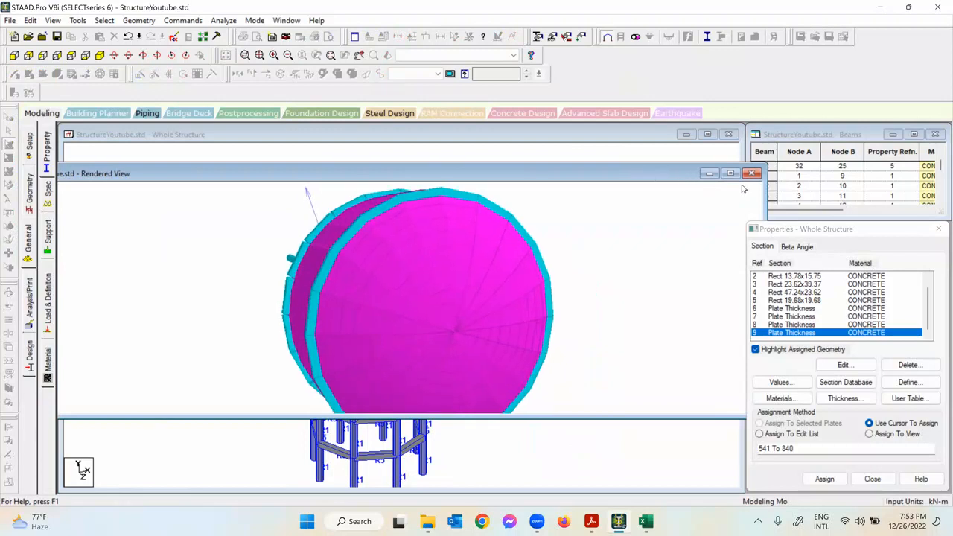
pyautogui.moveTo(614, 414); pyautogui.dragTo(614, 490)
pyautogui.moveTo(579, 176); pyautogui.dragTo(643, 153)
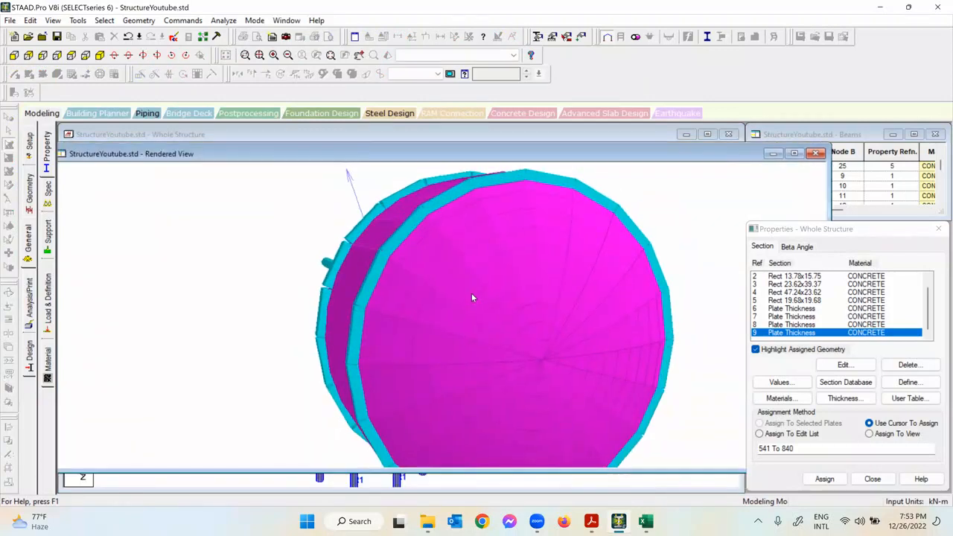
# Step: Examine the rendered domes, tank wall, conical wall, ring beams and staging from several angles, and close the rendering
pyautogui.moveTo(471, 293); pyautogui.dragTo(497, 227)
pyautogui.moveTo(408, 273); pyautogui.dragTo(551, 287)
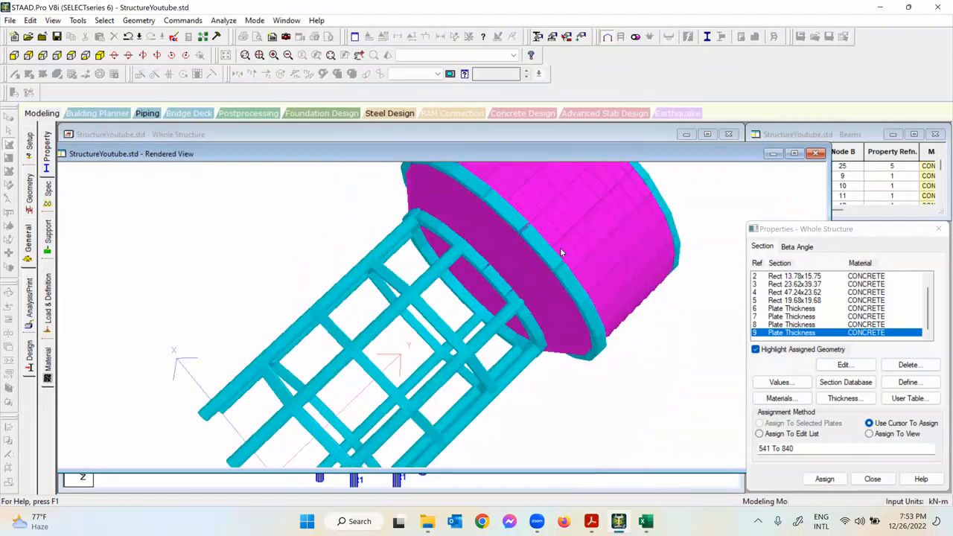
pyautogui.moveTo(560, 253); pyautogui.dragTo(411, 301)
pyautogui.moveTo(533, 268); pyautogui.dragTo(444, 272)
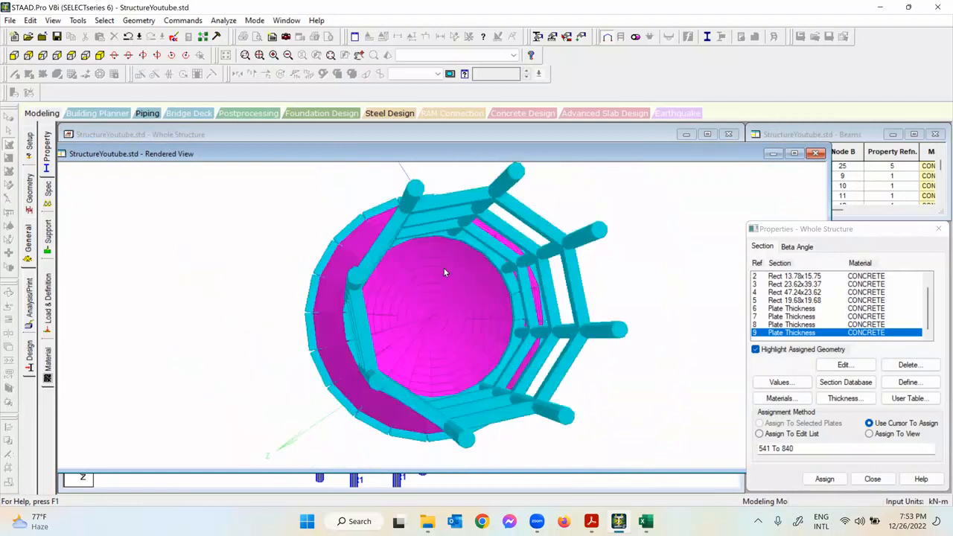
pyautogui.moveTo(552, 309); pyautogui.dragTo(620, 413)
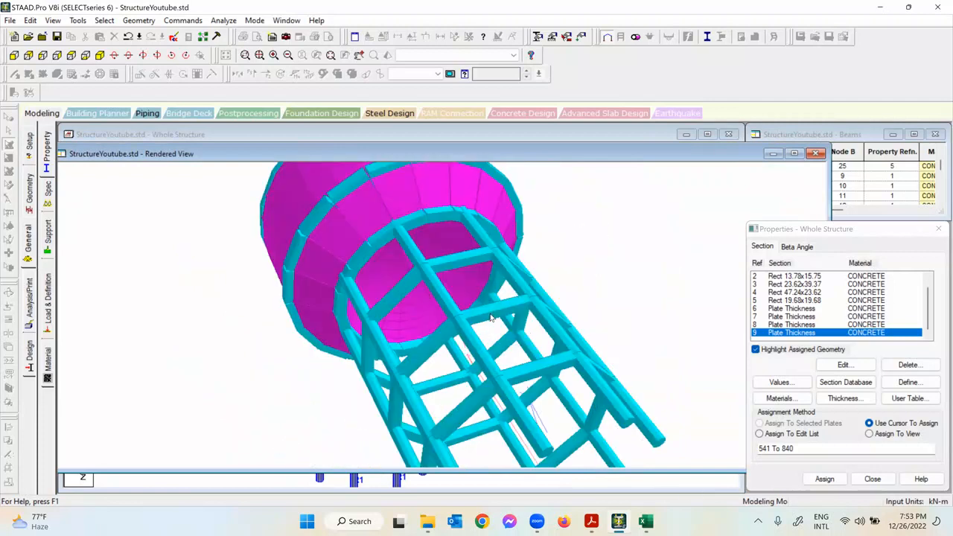
pyautogui.moveTo(464, 289); pyautogui.dragTo(559, 291)
pyautogui.moveTo(570, 240); pyautogui.dragTo(568, 215)
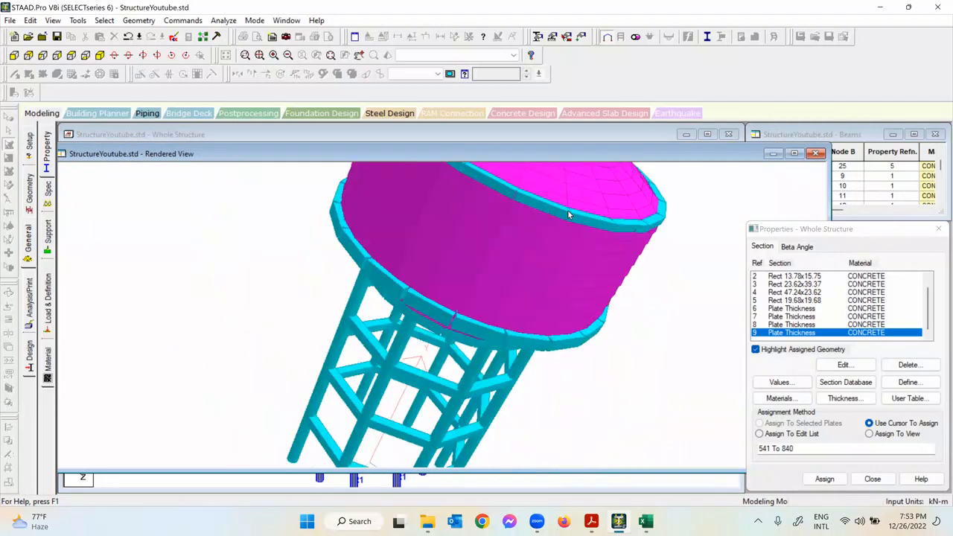
pyautogui.moveTo(480, 283); pyautogui.dragTo(487, 289)
pyautogui.moveTo(374, 288); pyautogui.dragTo(295, 269)
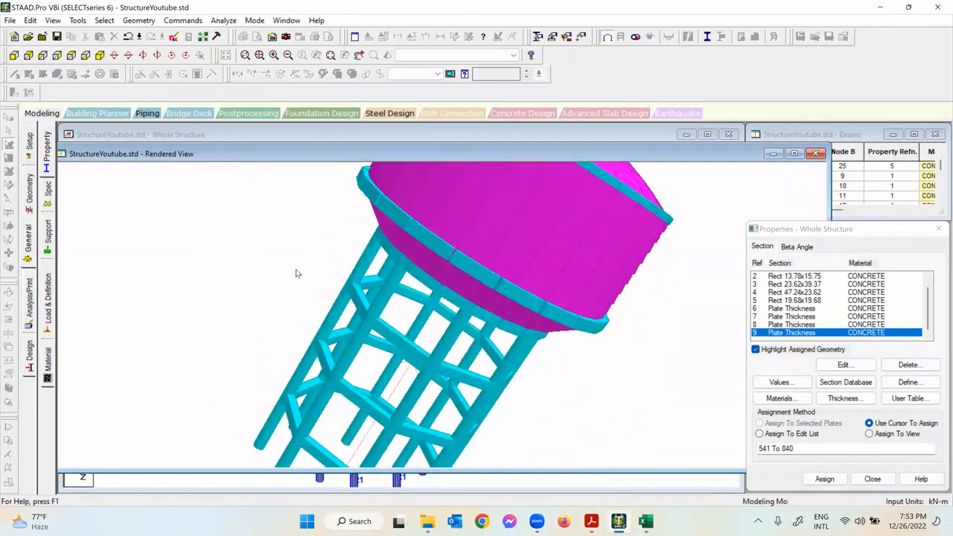
pyautogui.moveTo(481, 253); pyautogui.dragTo(390, 308)
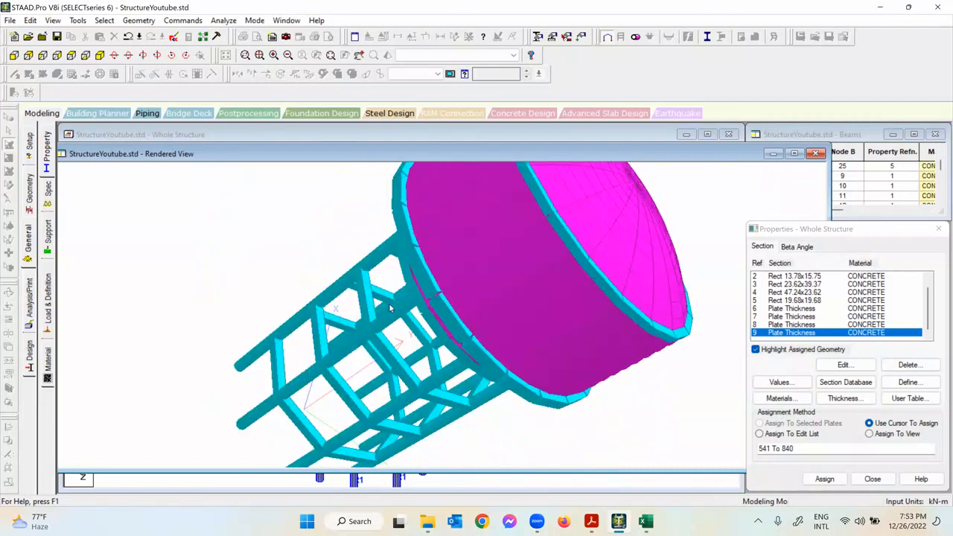
pyautogui.moveTo(531, 361); pyautogui.dragTo(408, 376)
pyautogui.moveTo(477, 390); pyautogui.dragTo(373, 369)
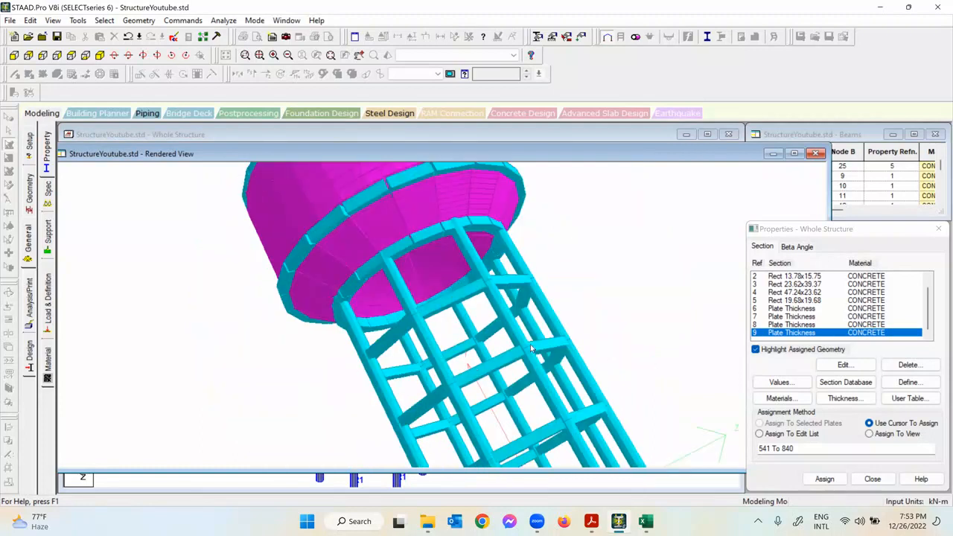
pyautogui.moveTo(596, 371); pyautogui.dragTo(581, 380)
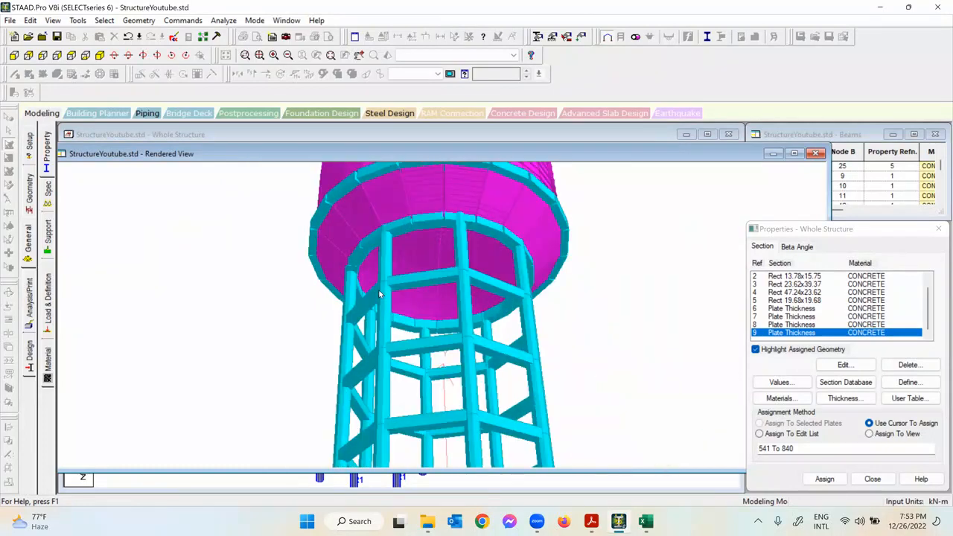
pyautogui.click(816, 153)
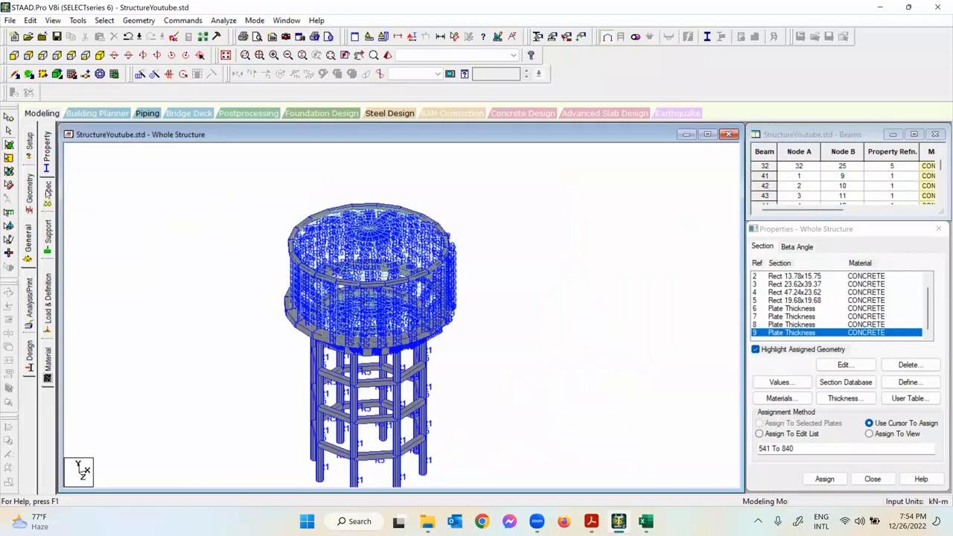
# Step: Show the structure in front elevation with node selection active, and open the support definitions
pyautogui.click(30, 191)
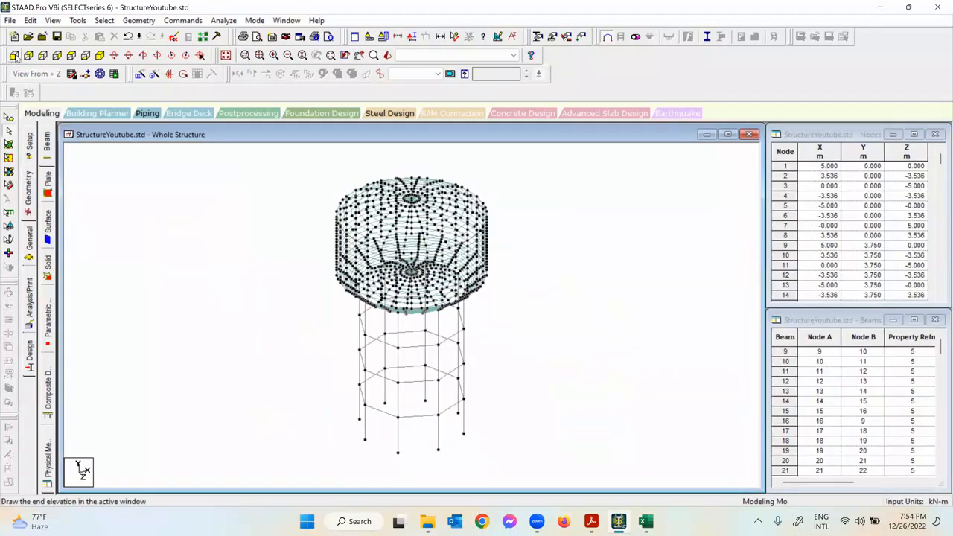
pyautogui.click(15, 56)
pyautogui.click(9, 119)
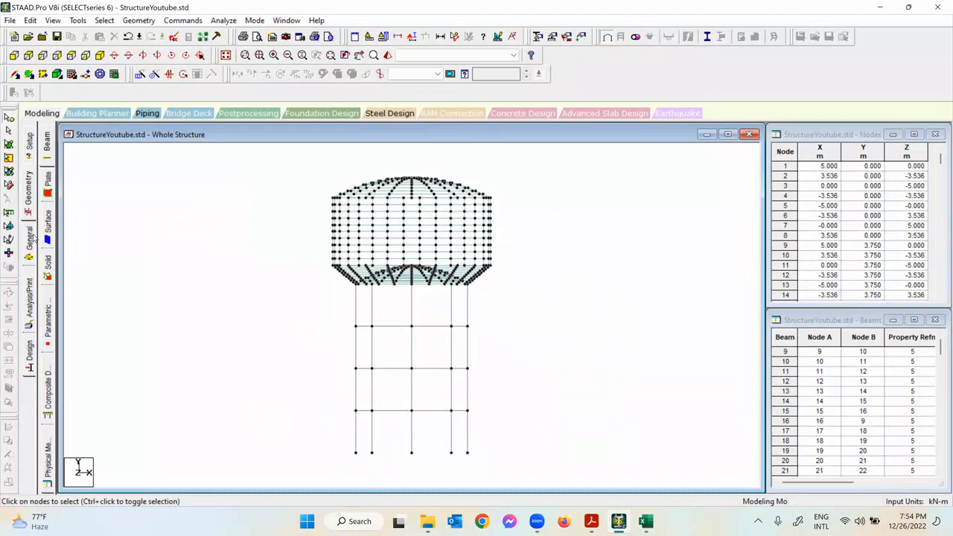
pyautogui.click(30, 237)
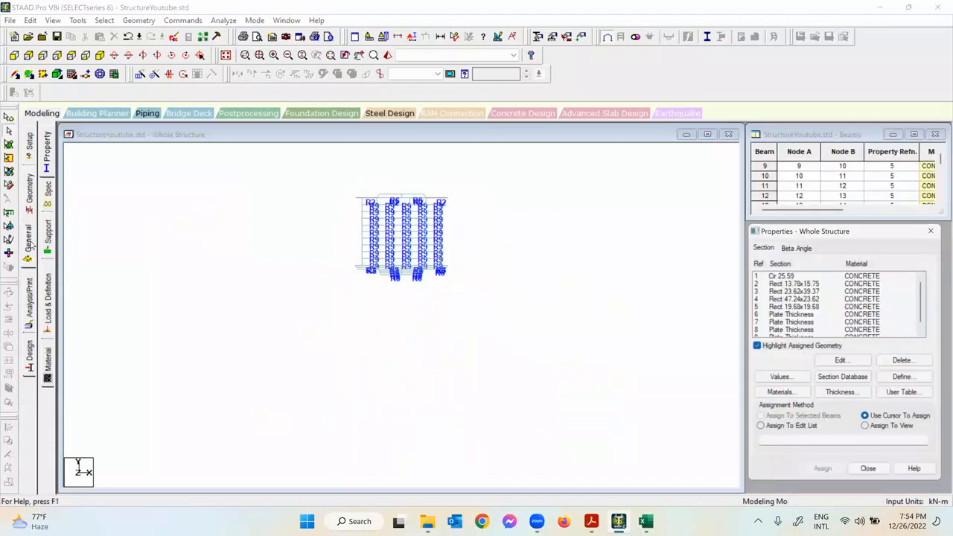
pyautogui.click(48, 237)
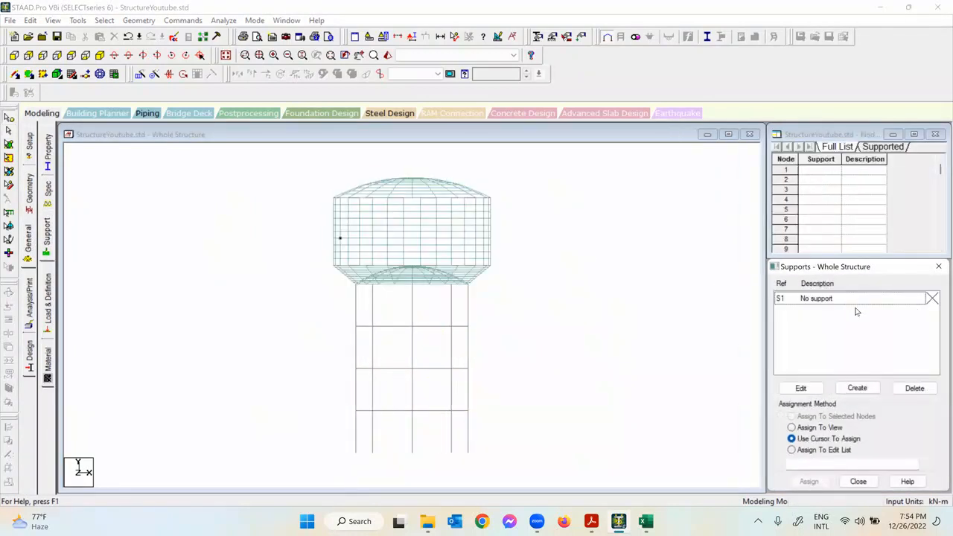
# Step: Compare the restraints of the fixed and pinned support types, and create a pinned support
pyautogui.click(857, 388)
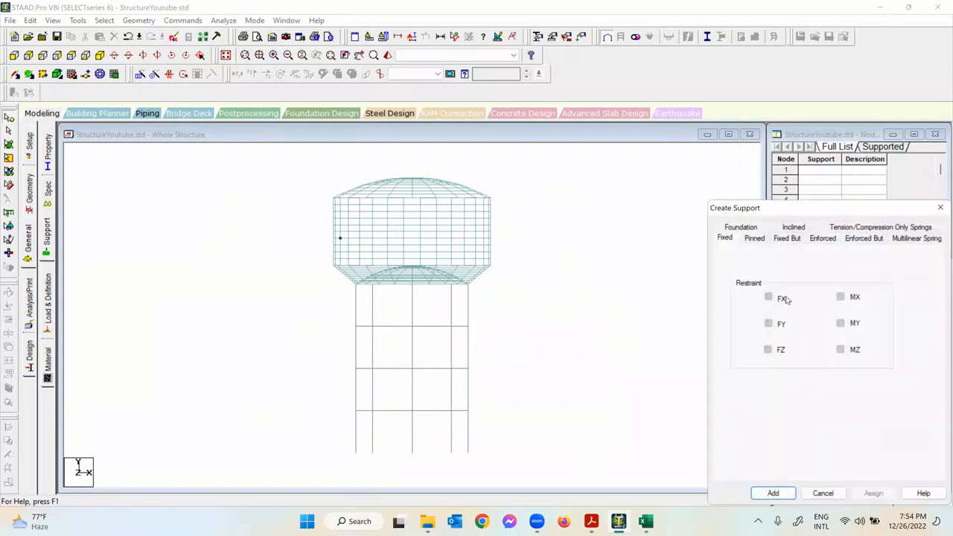
pyautogui.click(755, 238)
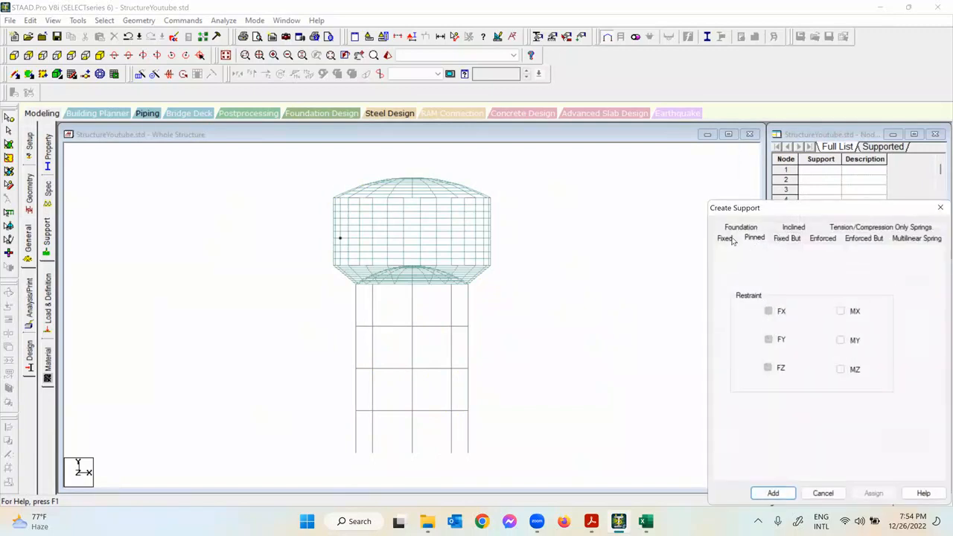
pyautogui.click(729, 240)
pyautogui.click(755, 238)
pyautogui.click(727, 240)
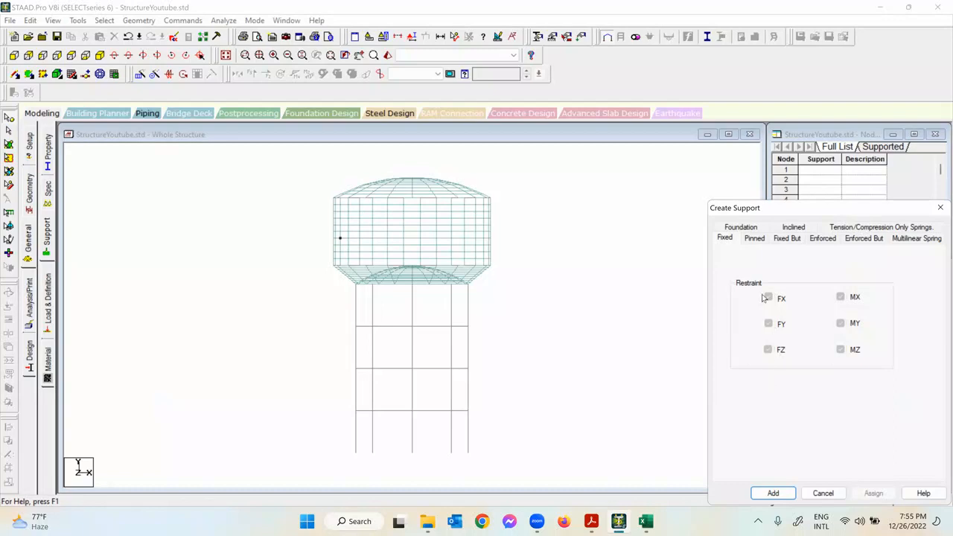
pyautogui.click(764, 238)
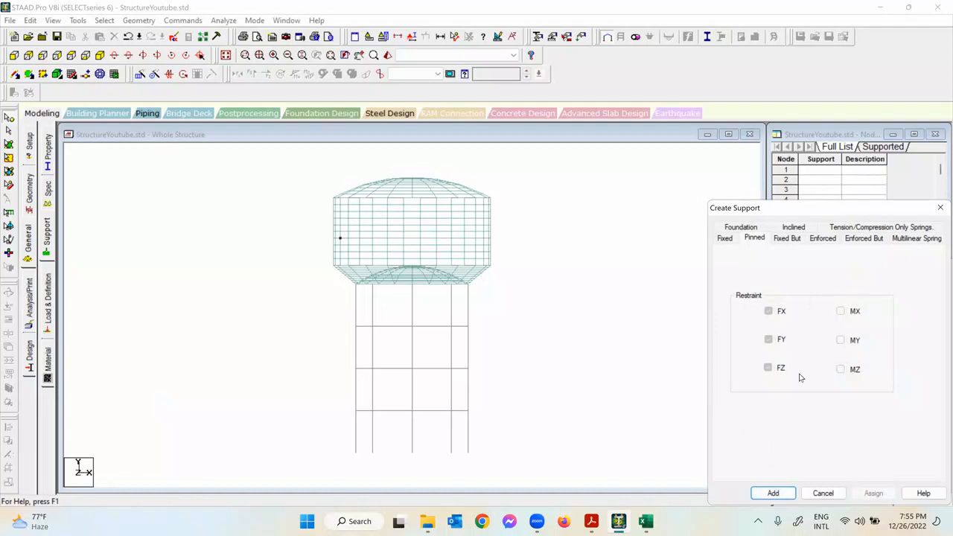
pyautogui.click(774, 493)
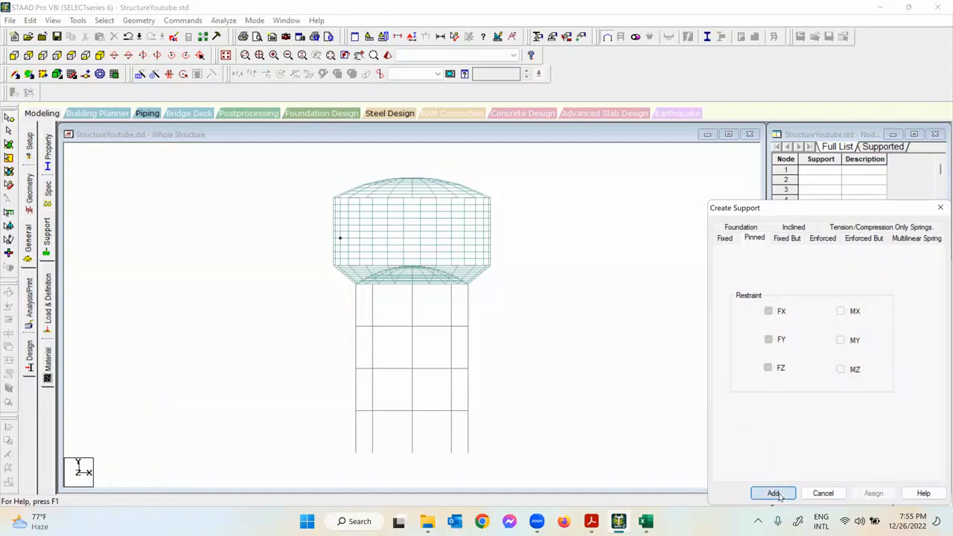
# Step: Assign the pinned support S2 to the eight column base nodes selected in front elevation, saving the modified structure
pyautogui.click(815, 313)
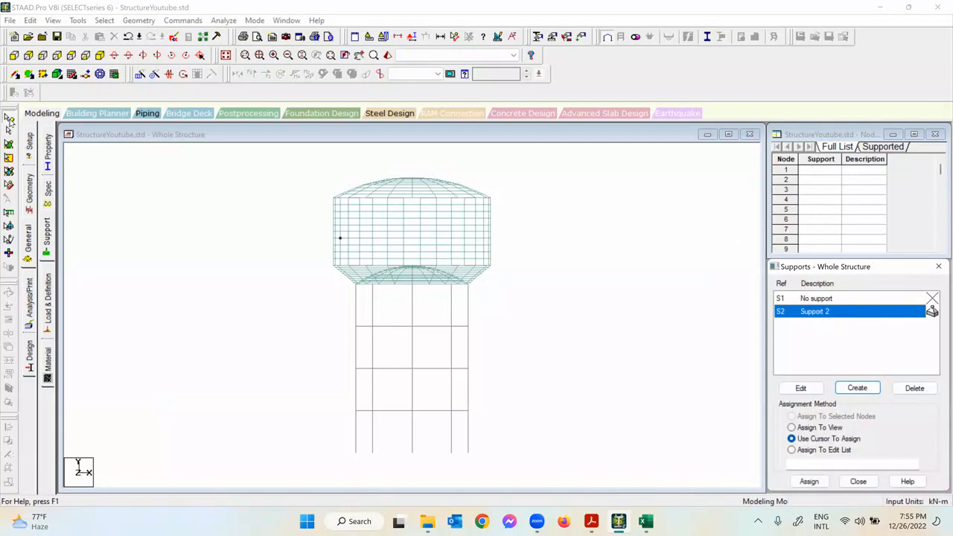
pyautogui.click(9, 129)
pyautogui.moveTo(330, 432); pyautogui.dragTo(511, 457)
pyautogui.click(100, 55)
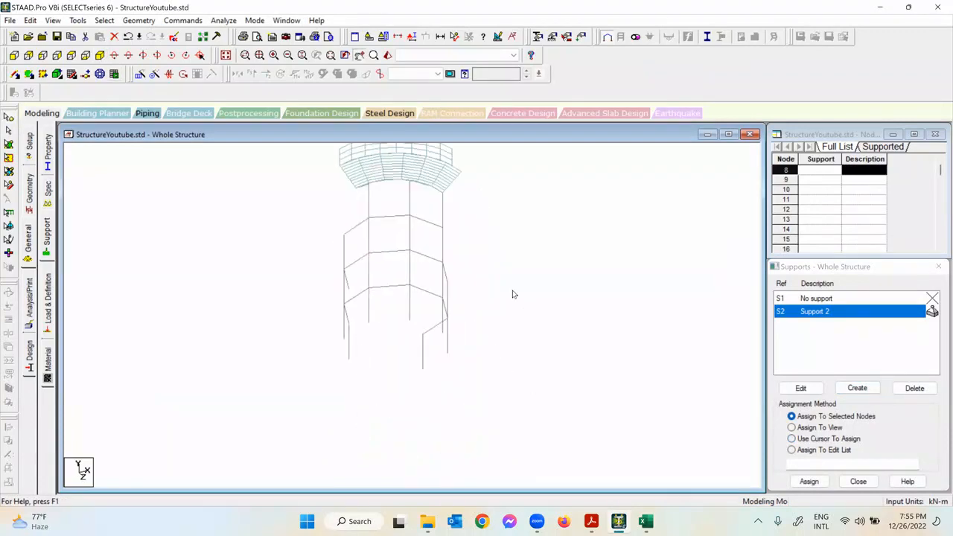
pyautogui.click(472, 285)
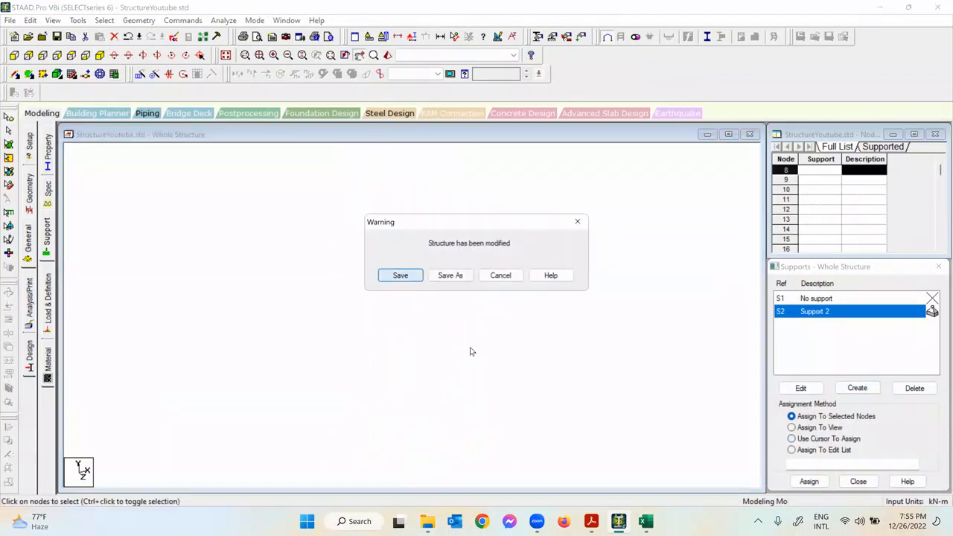
pyautogui.click(405, 274)
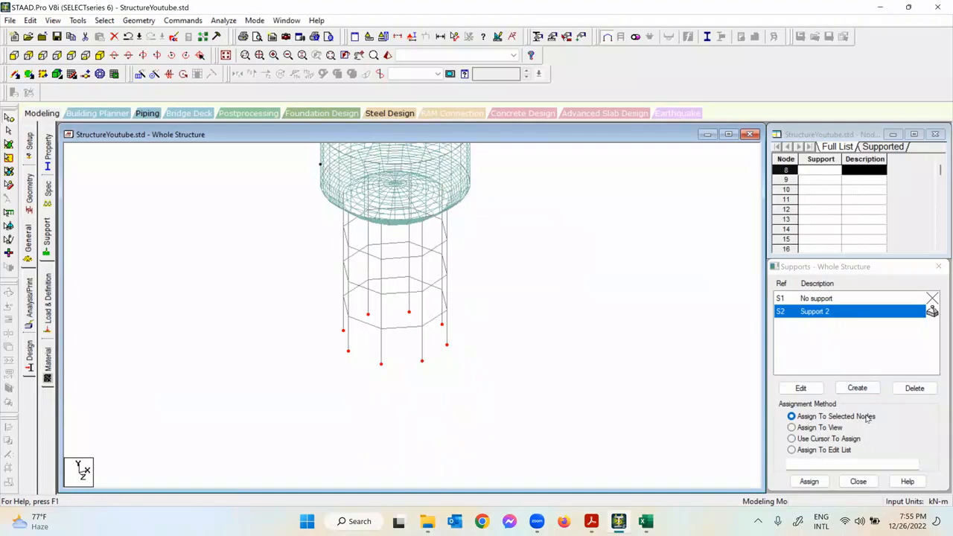
pyautogui.click(809, 482)
pyautogui.click(865, 408)
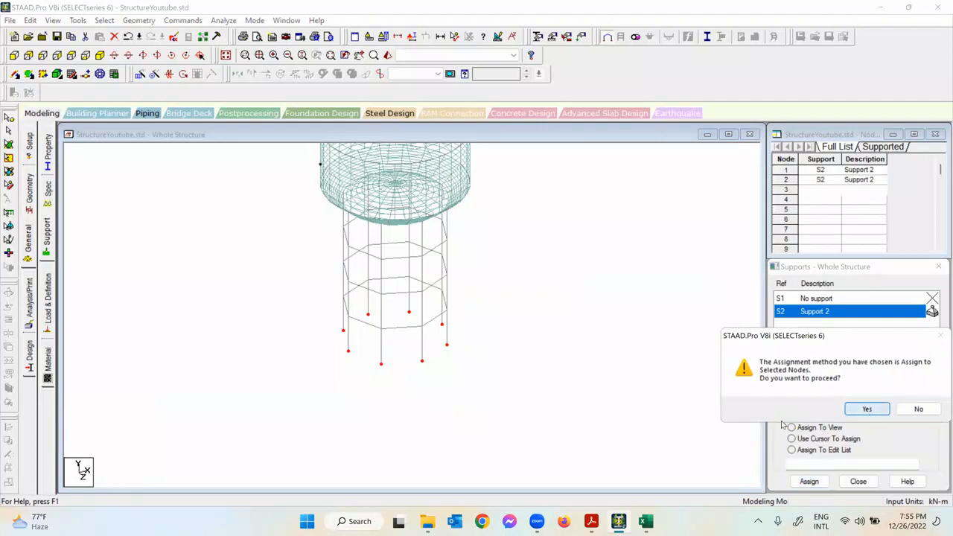
pyautogui.scroll(-1, 476, 350)
pyautogui.moveTo(517, 245); pyautogui.dragTo(509, 302, button='middle')
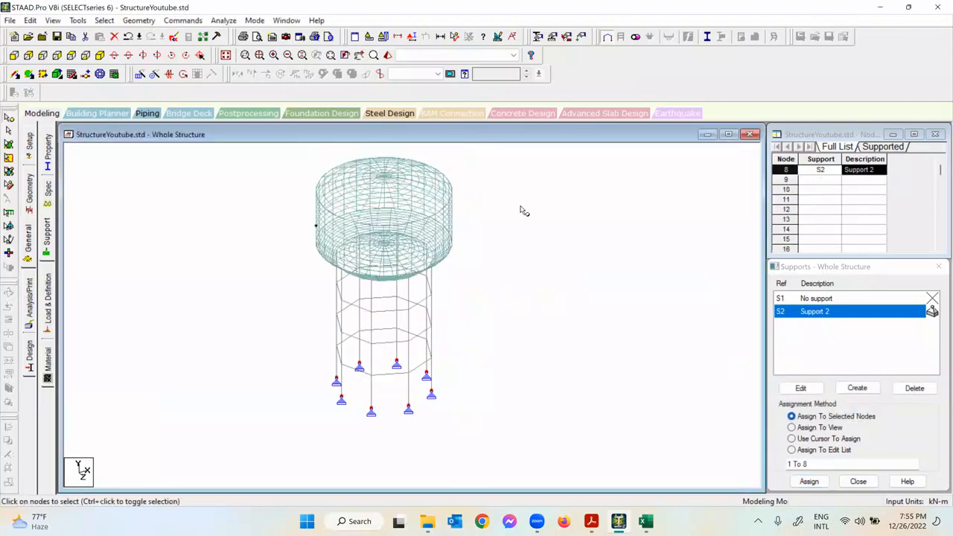
# Step: Set the structure diagram to draw the members as full 3D sections and apply the display
pyautogui.click(52, 20)
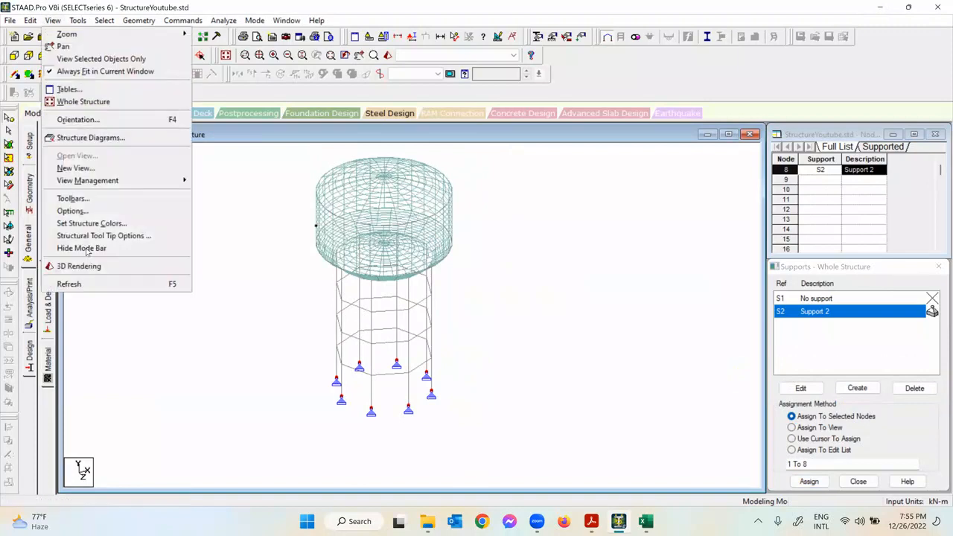
pyautogui.click(90, 138)
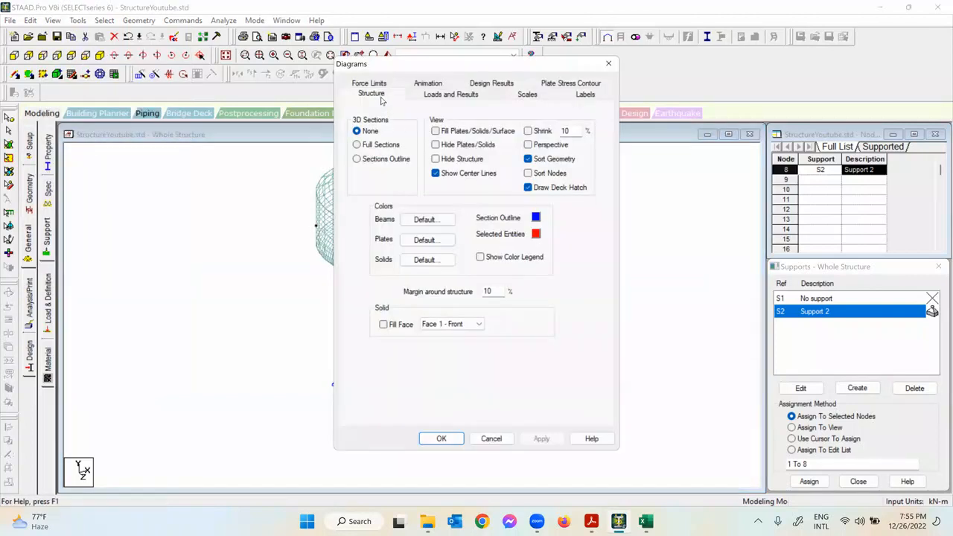
pyautogui.click(376, 144)
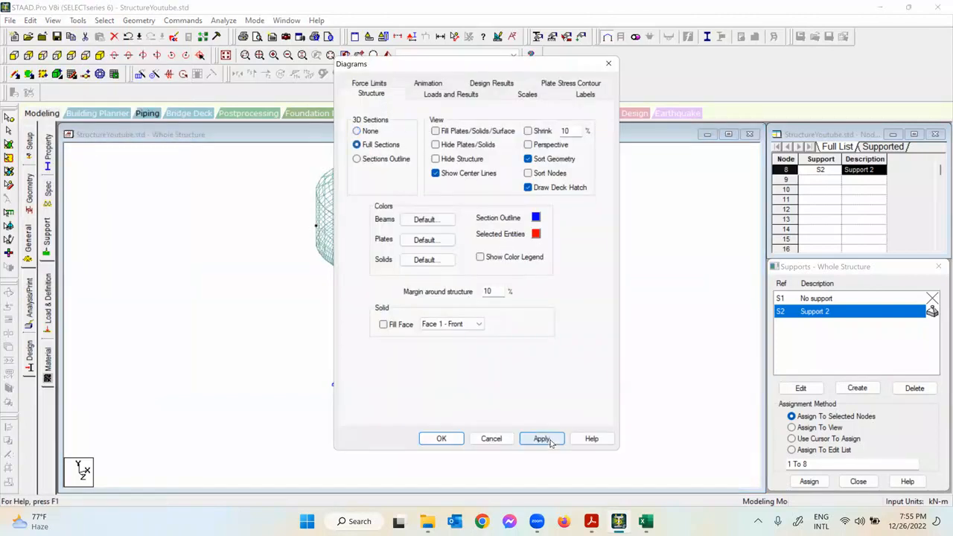
pyautogui.click(541, 439)
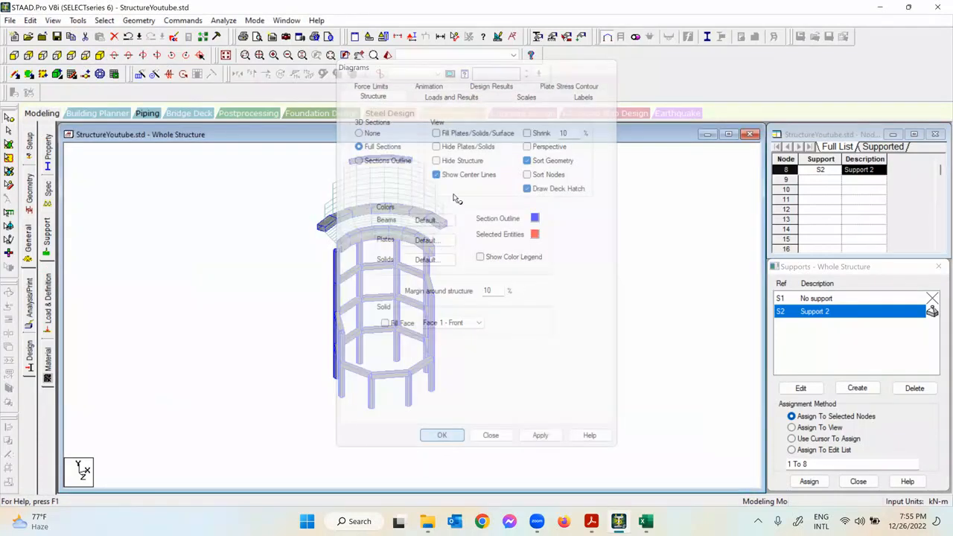
# Step: Try the 3D rendering of the full-section model, close it, and restore the wireframe display with the support definitions
pyautogui.click(388, 56)
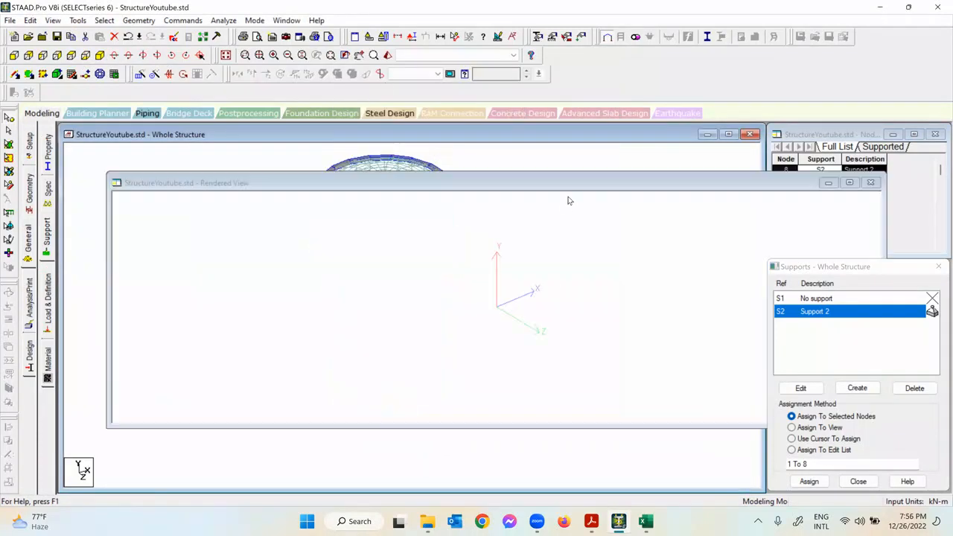
pyautogui.click(872, 183)
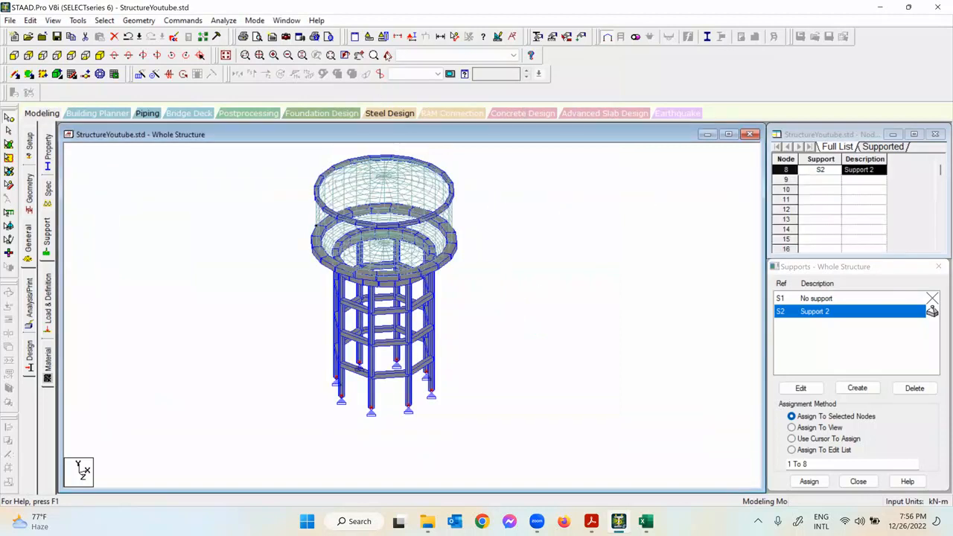
pyautogui.click(387, 56)
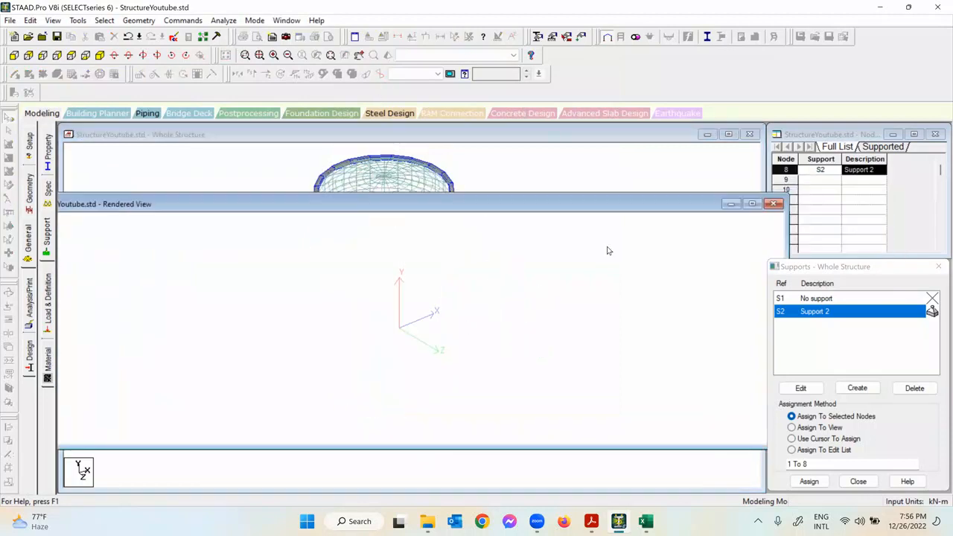
pyautogui.click(773, 204)
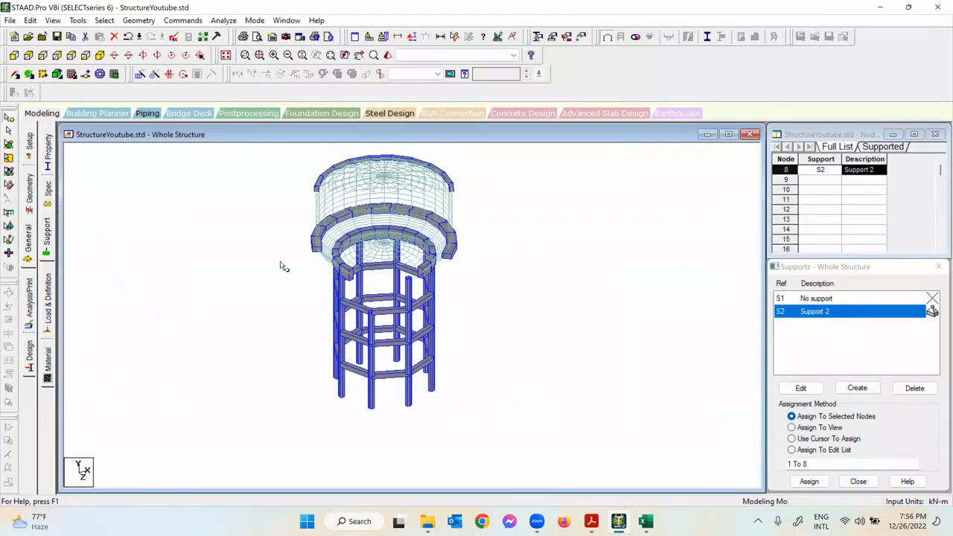
pyautogui.click(74, 229)
pyautogui.click(29, 242)
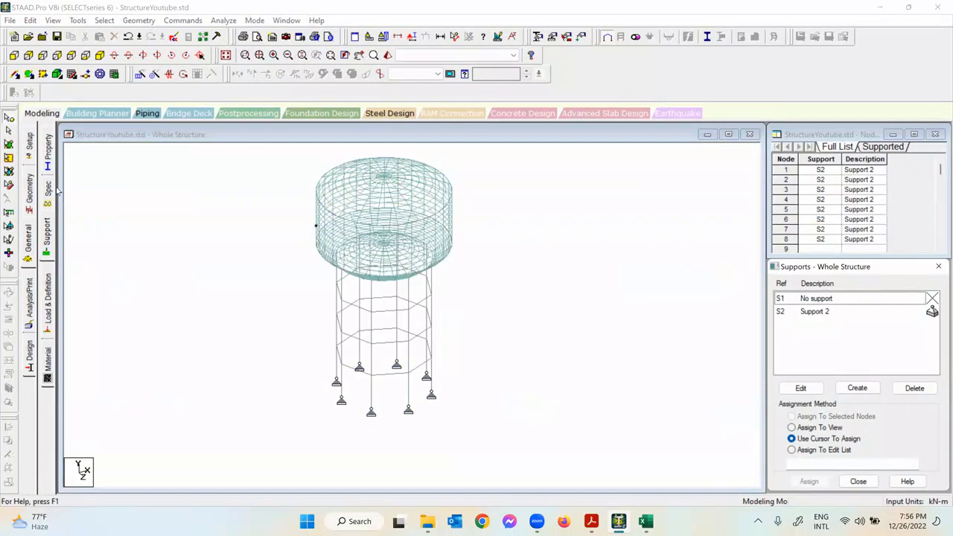
# Step: Render the water tank in 3D, examine the tank underside and column bases from a low angle, and close the rendering
pyautogui.click(387, 56)
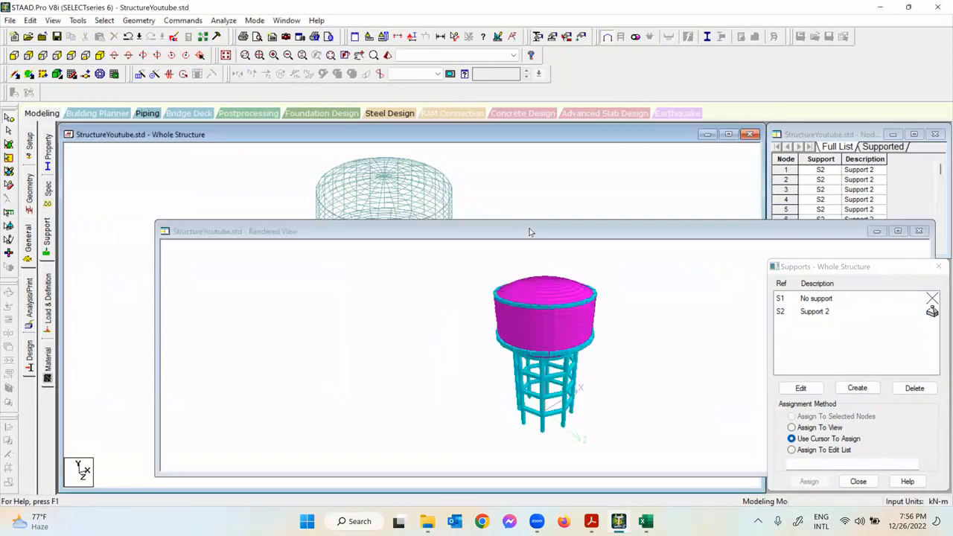
pyautogui.moveTo(581, 232); pyautogui.dragTo(465, 163)
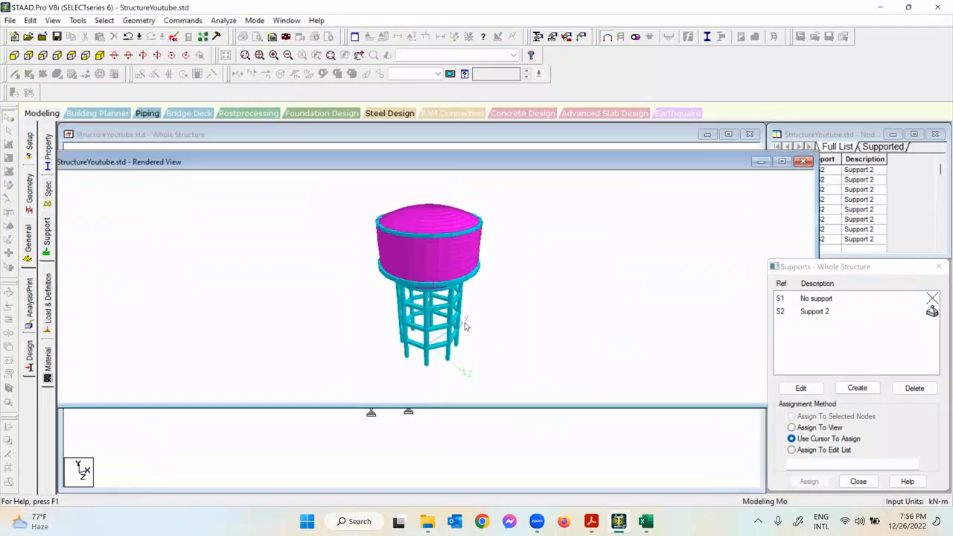
pyautogui.moveTo(631, 324); pyautogui.dragTo(761, 233)
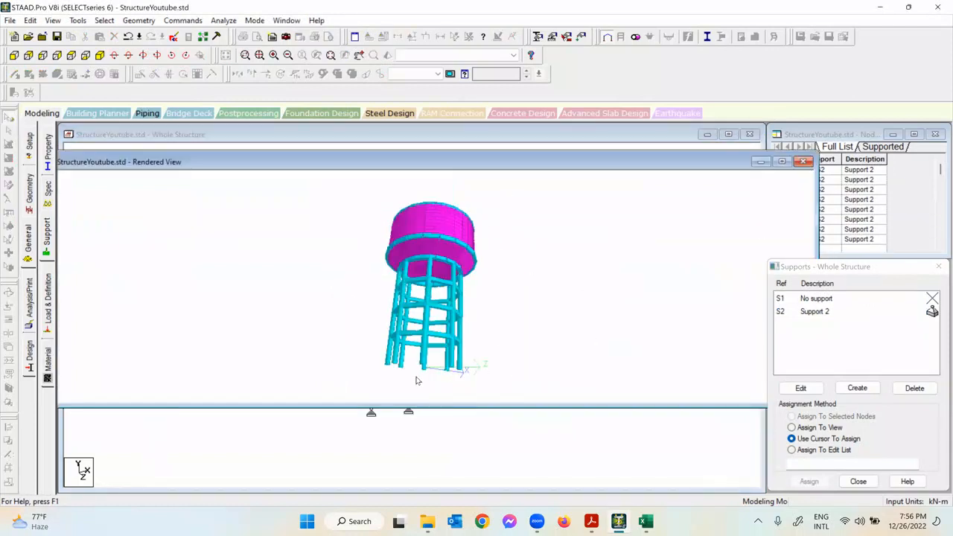
pyautogui.click(802, 161)
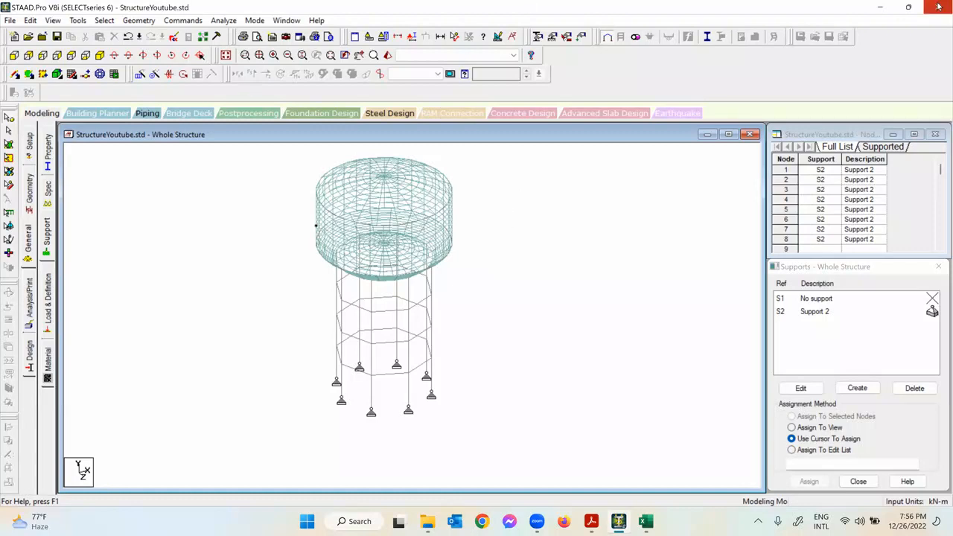
# Step: Save the structure file with the assigned pinned supports and confirm the save
pyautogui.click(56, 38)
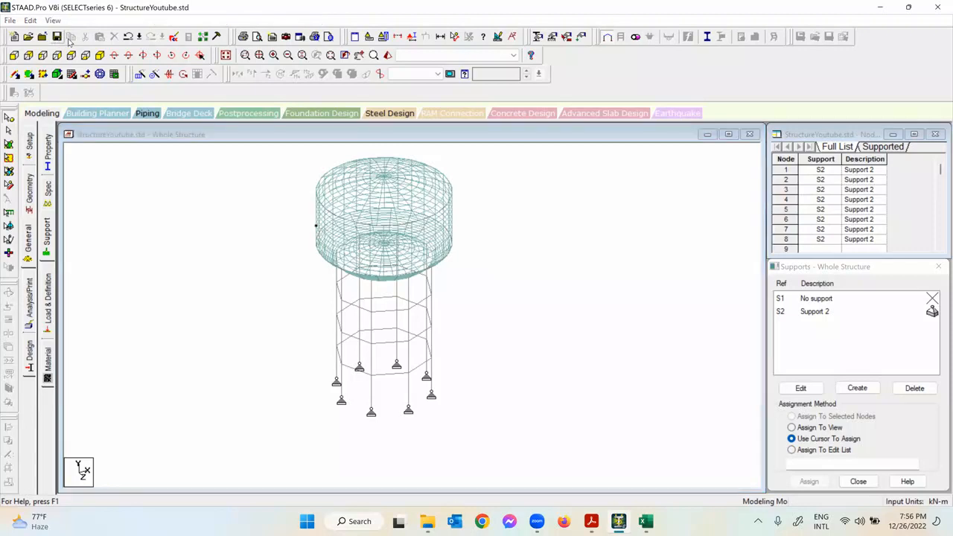
pyautogui.click(402, 276)
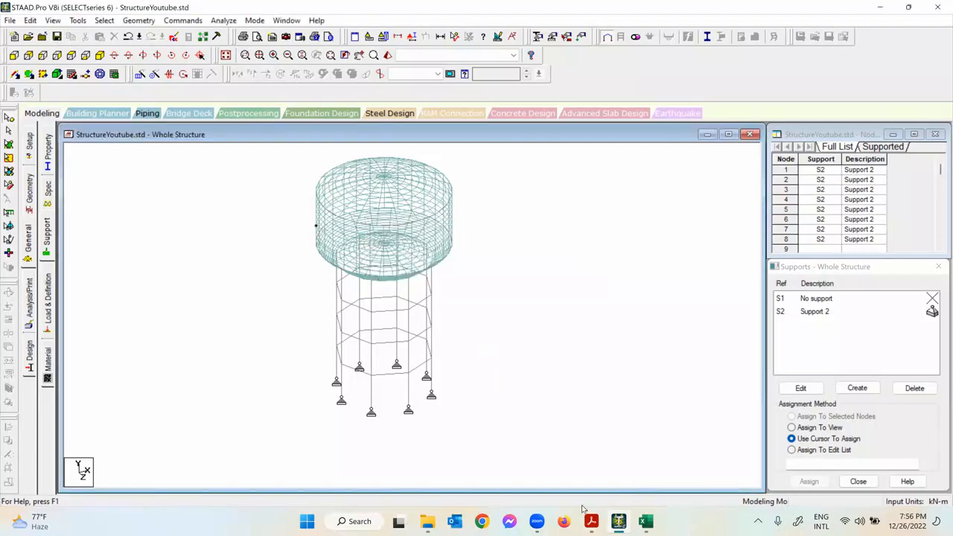